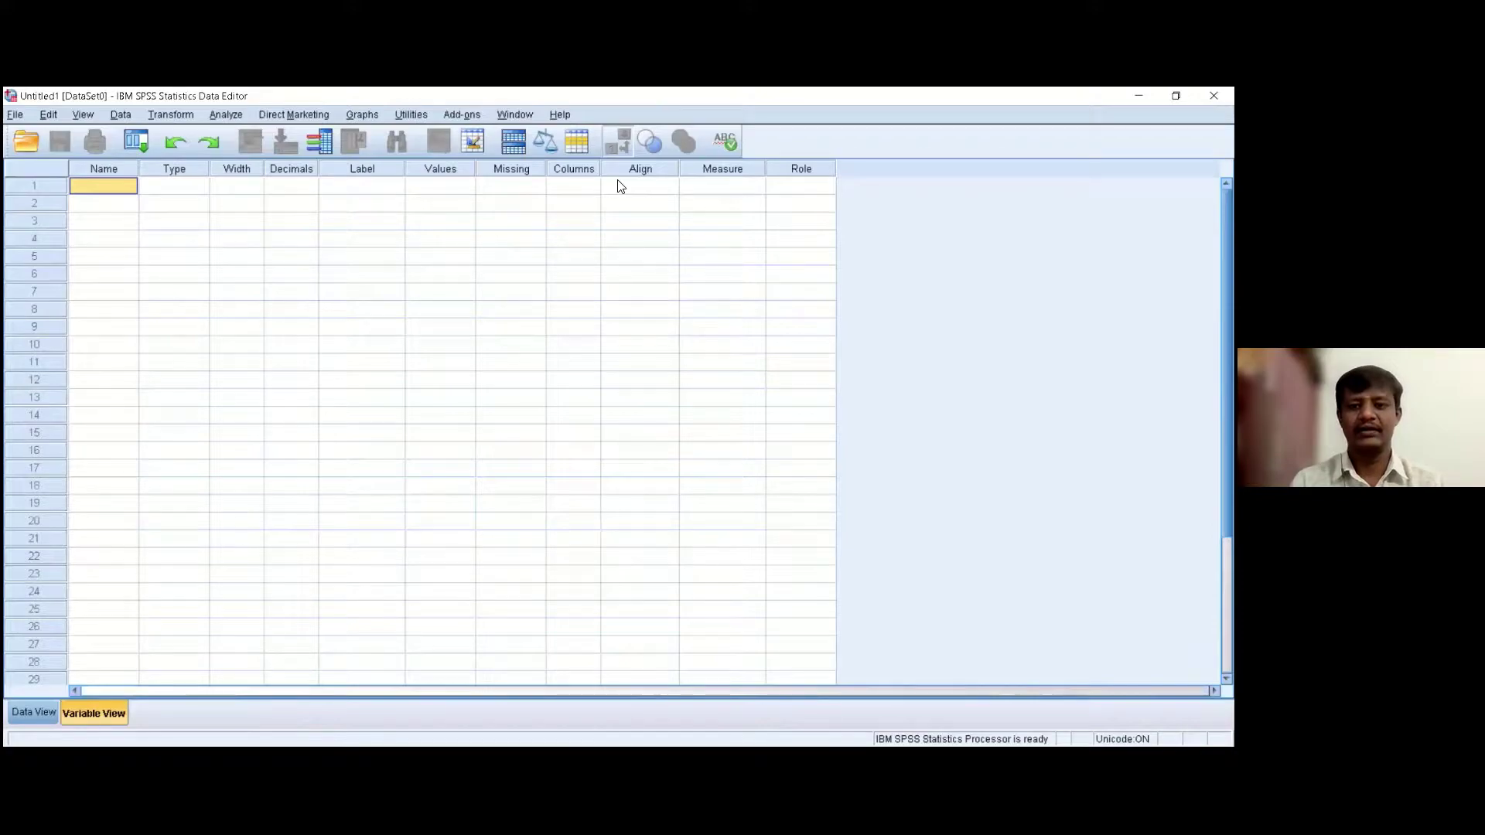
Start opening a data file and set the file type to Excel (*.xls, *.xlsx, *.xlsm).
{"action": "key", "text": "alt+Tab"}
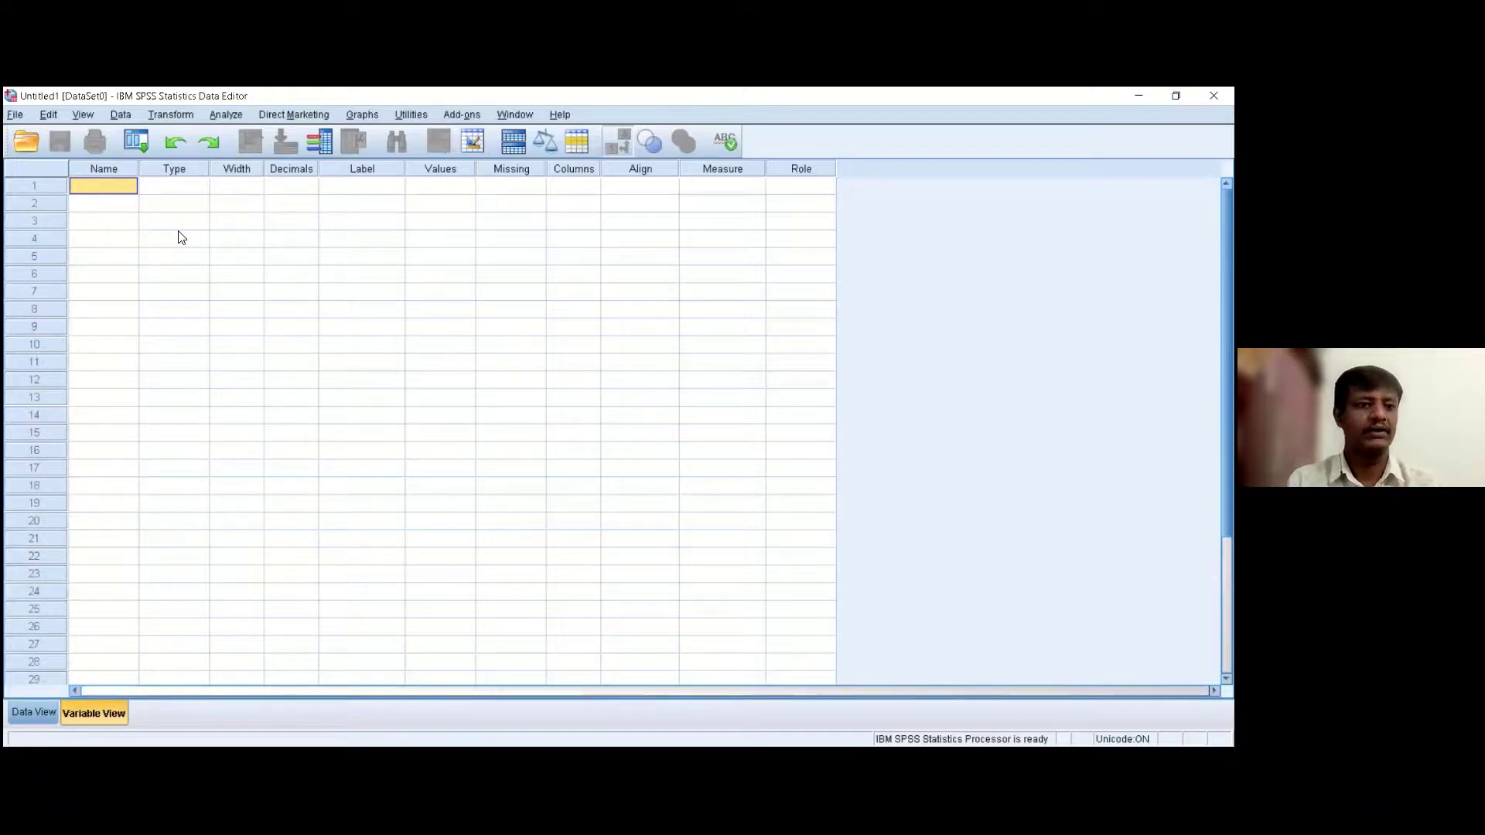
{"action": "left_click", "coordinate": [16, 116]}
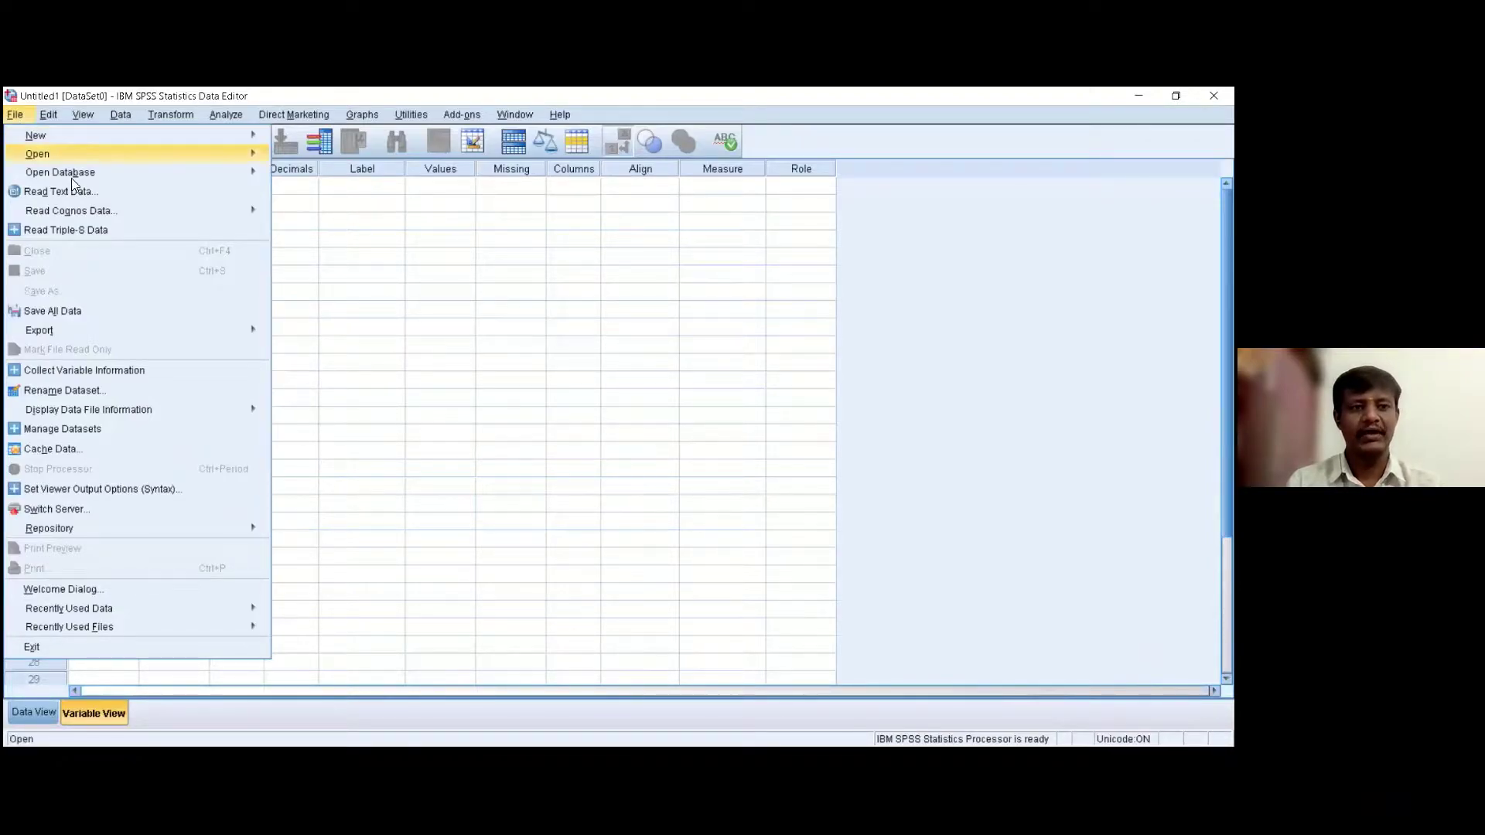
{"action": "mouse_move", "coordinate": [115, 161]}
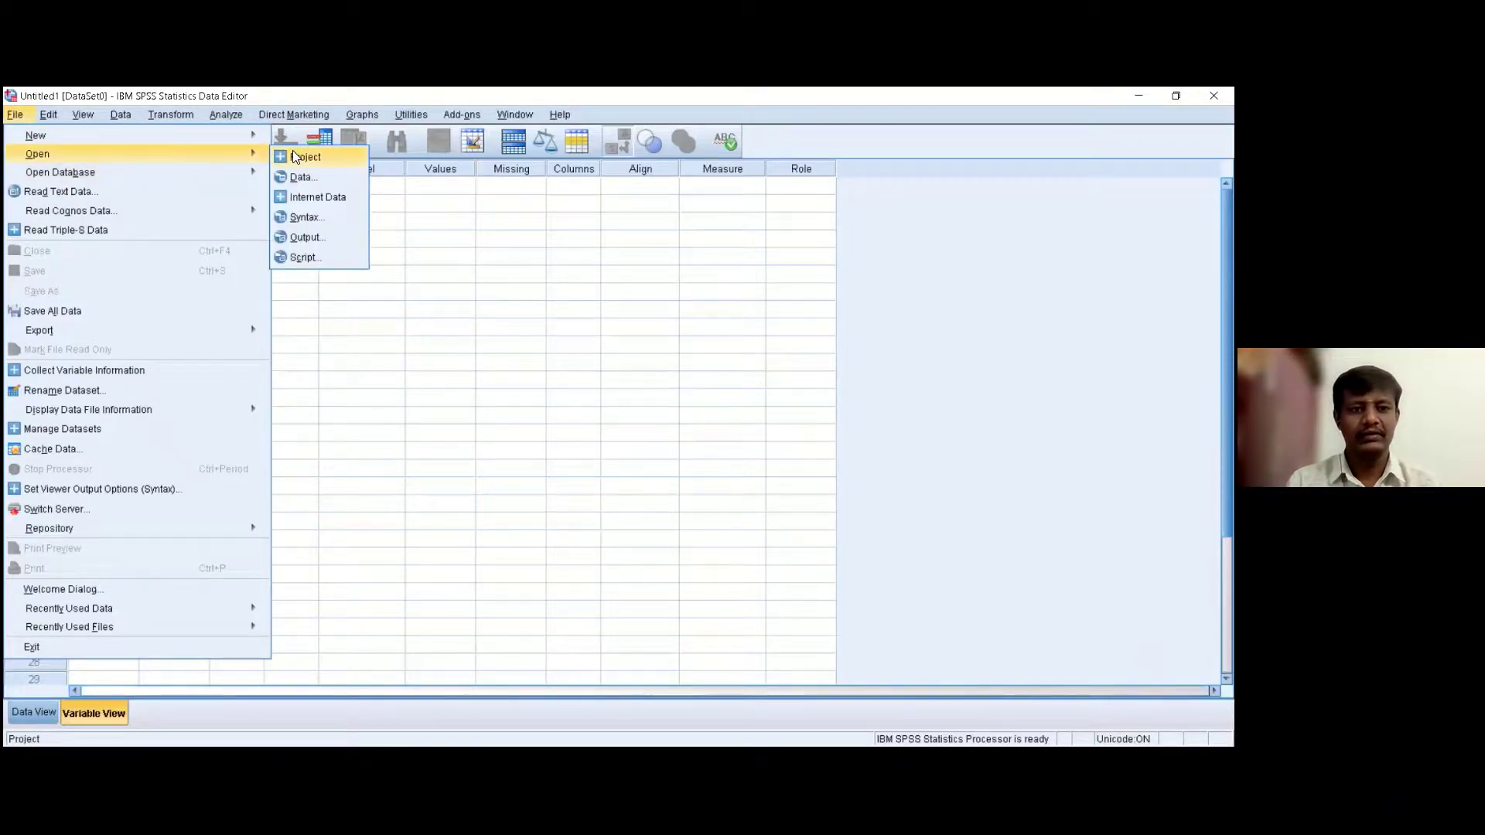
{"action": "left_click", "coordinate": [323, 179]}
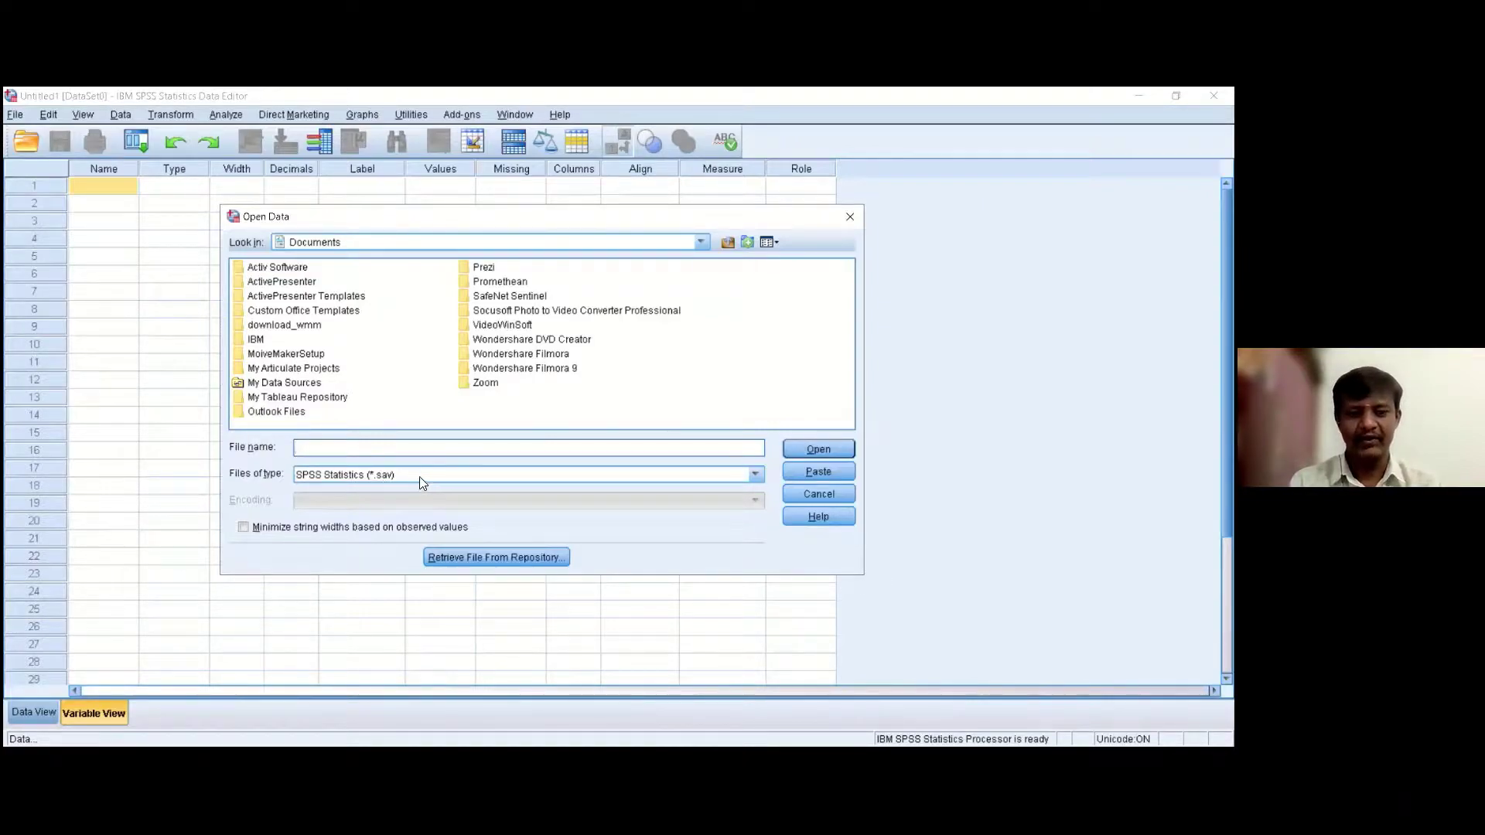
{"action": "left_click", "coordinate": [758, 476]}
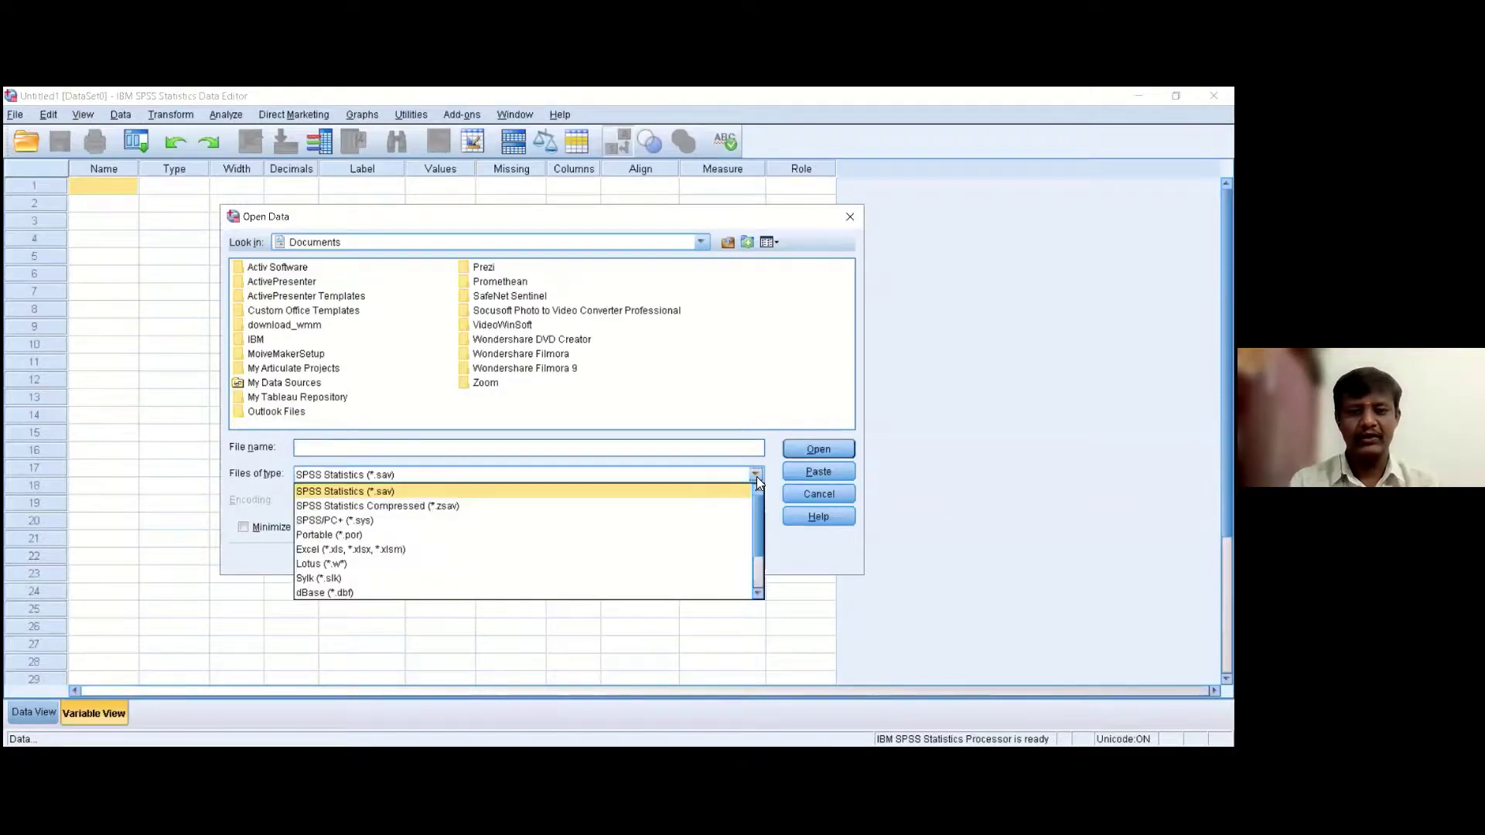
{"action": "left_click", "coordinate": [678, 551]}
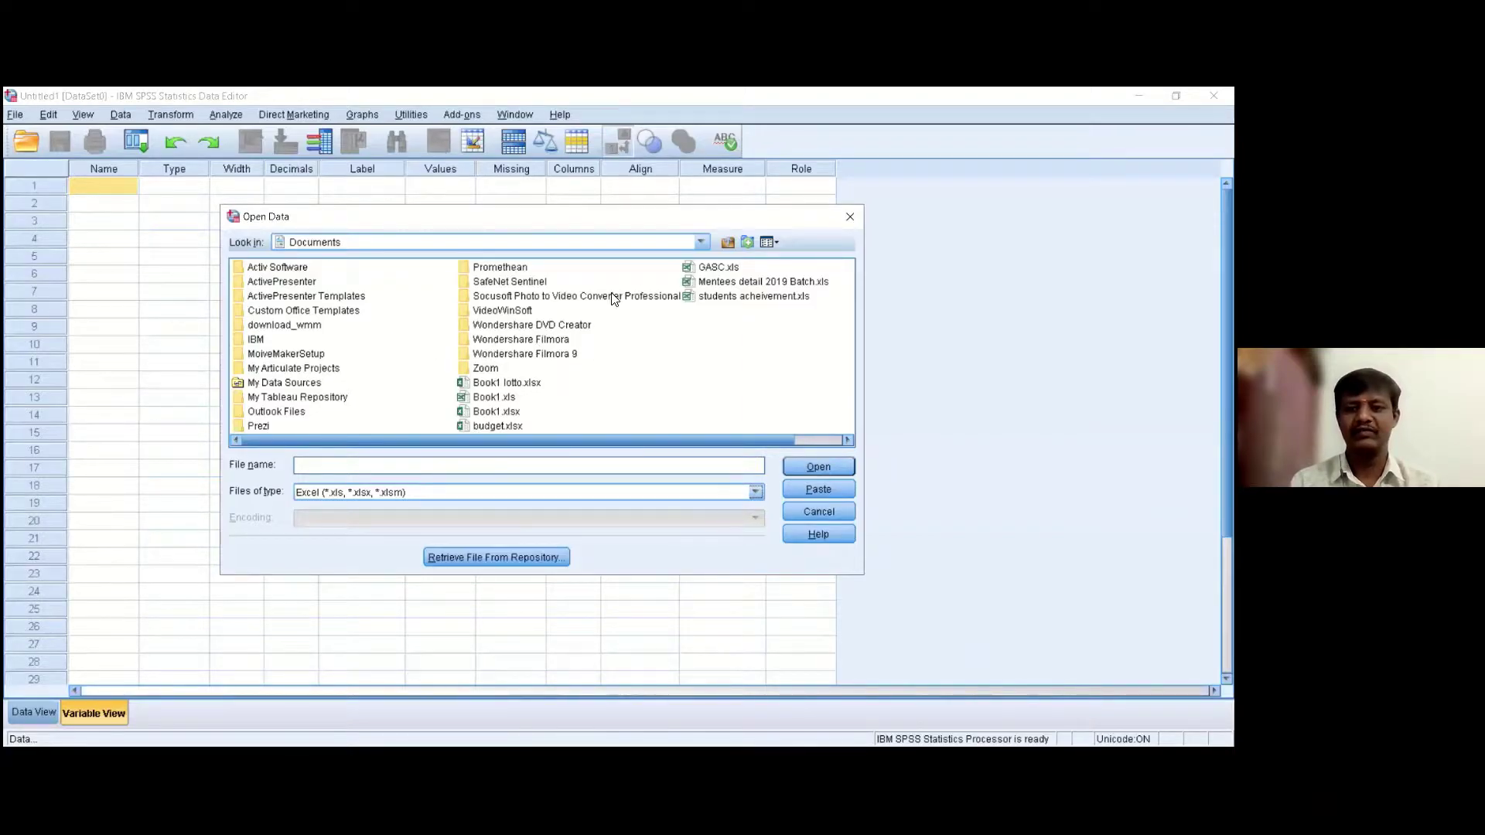
Open the Excel file Day 3 data sheet.xls from the Day 3 data folder on the Desktop.
{"action": "left_click", "coordinate": [700, 243]}
{"action": "left_click_drag", "start_coordinate": [704, 314], "coordinate": [704, 267]}
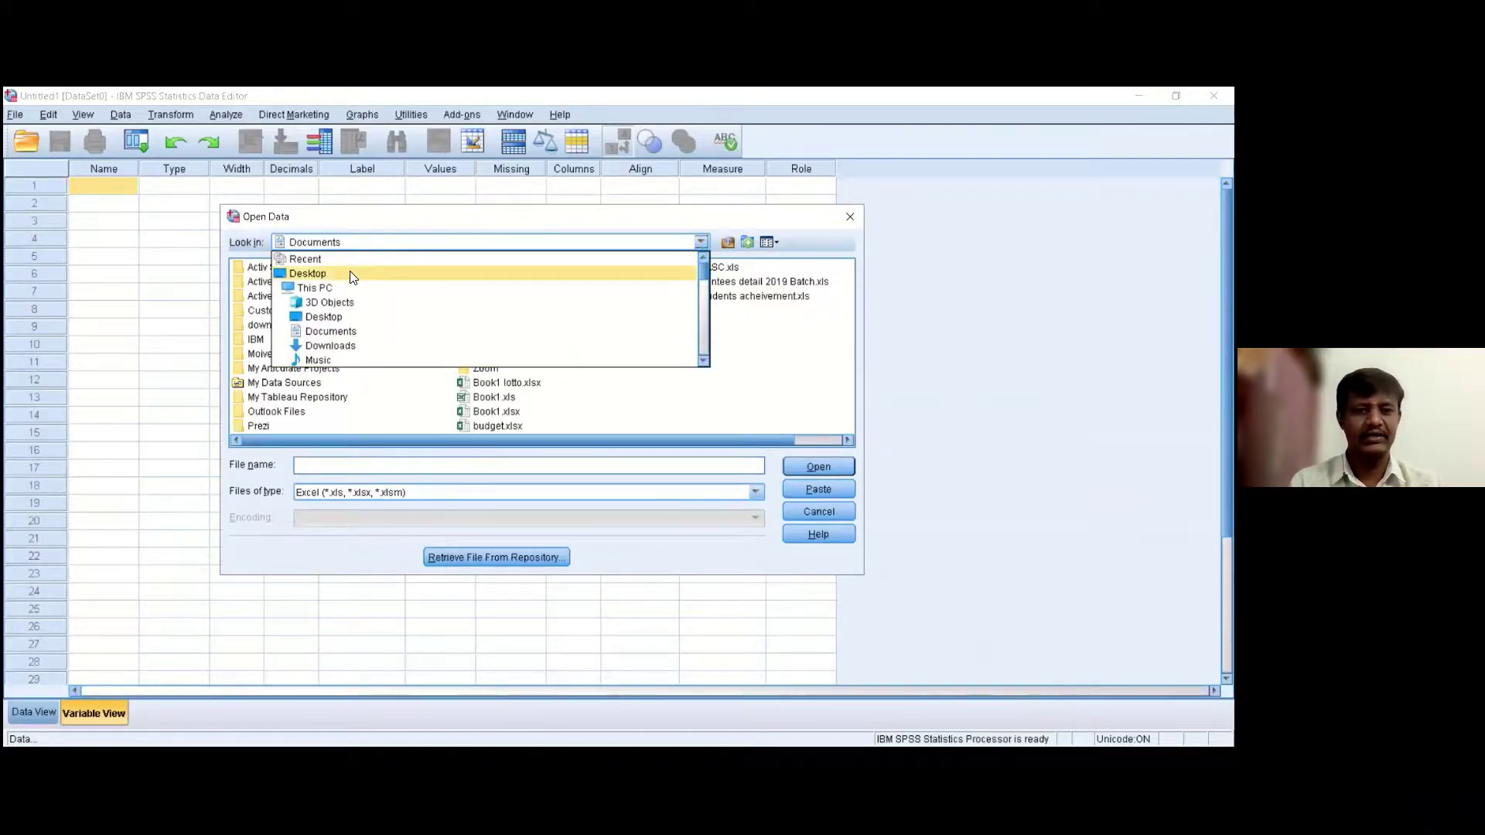
{"action": "left_click", "coordinate": [352, 274]}
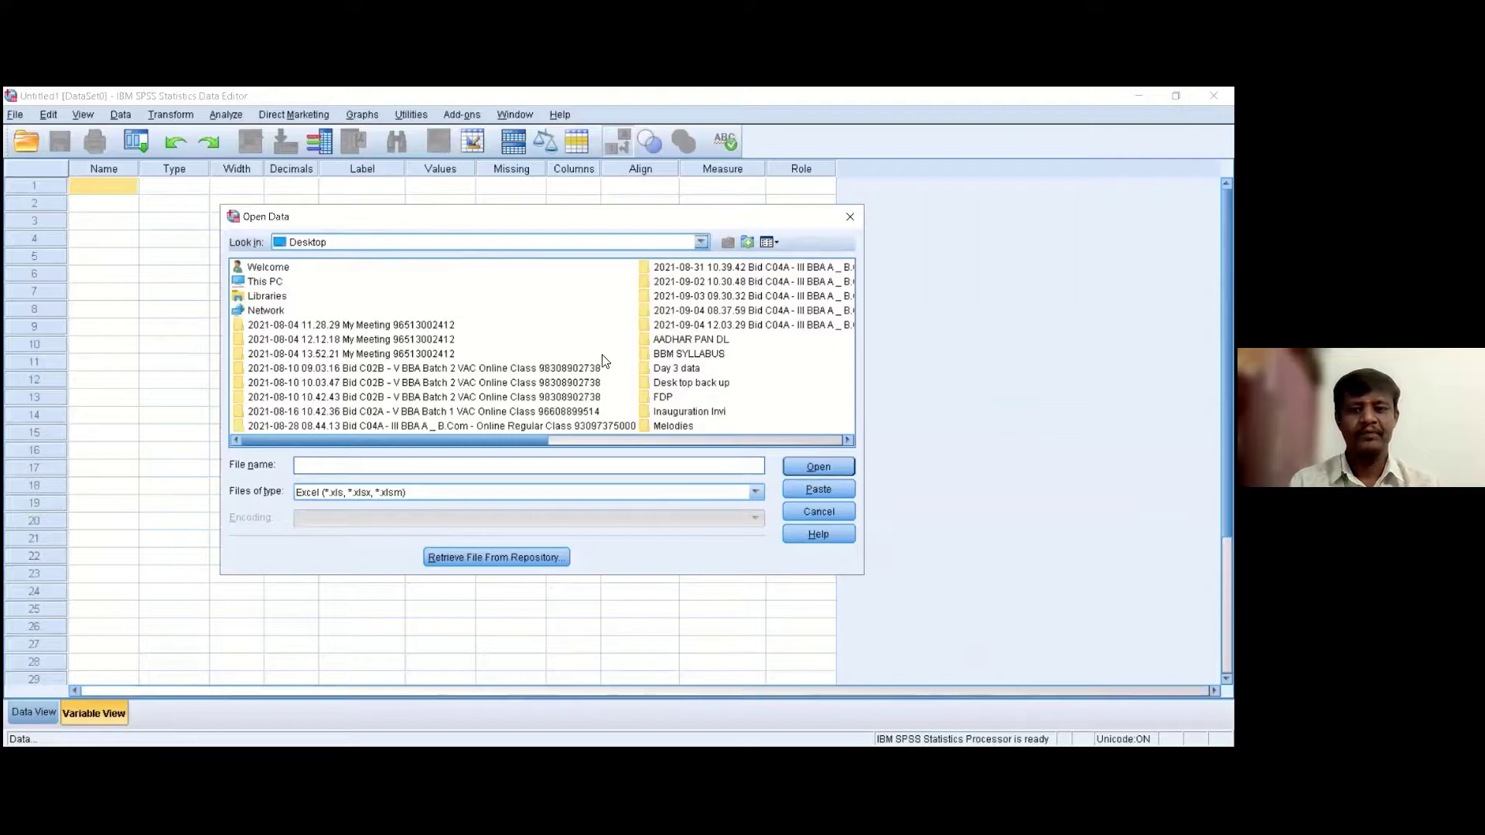
{"action": "left_click", "coordinate": [650, 371]}
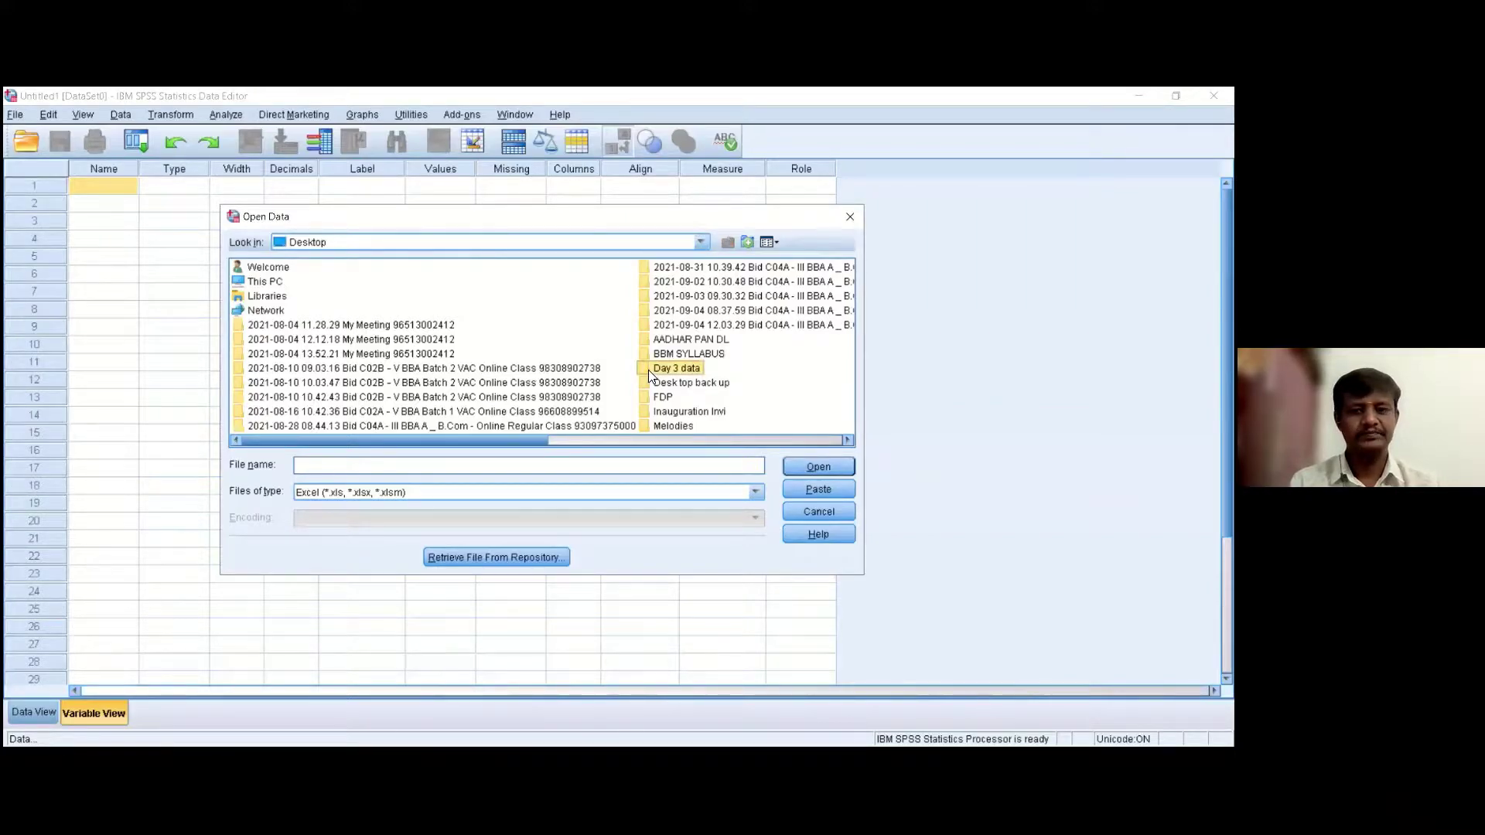
{"action": "double_click", "coordinate": [649, 369]}
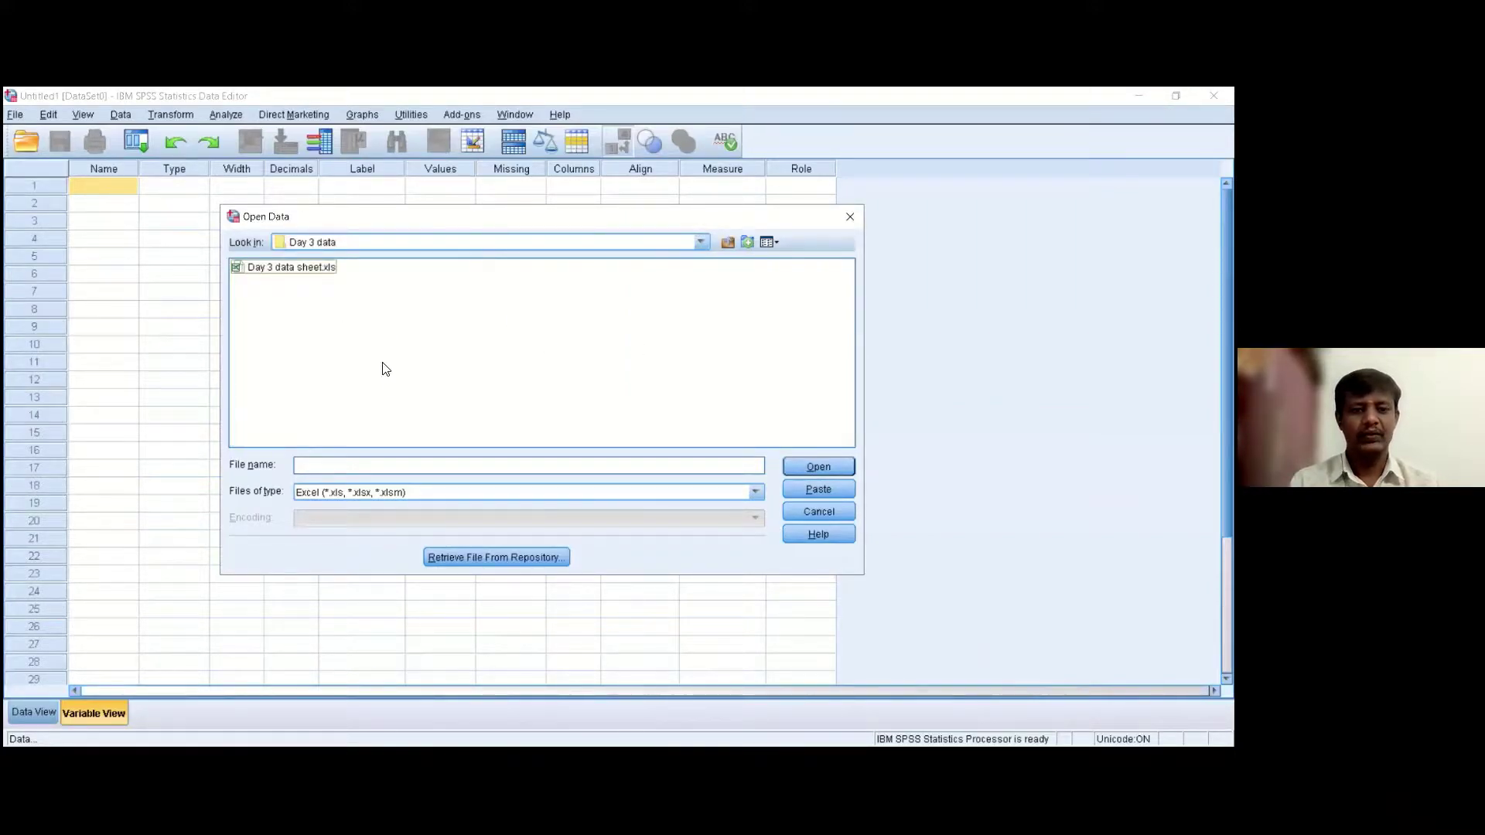
{"action": "left_click", "coordinate": [272, 270]}
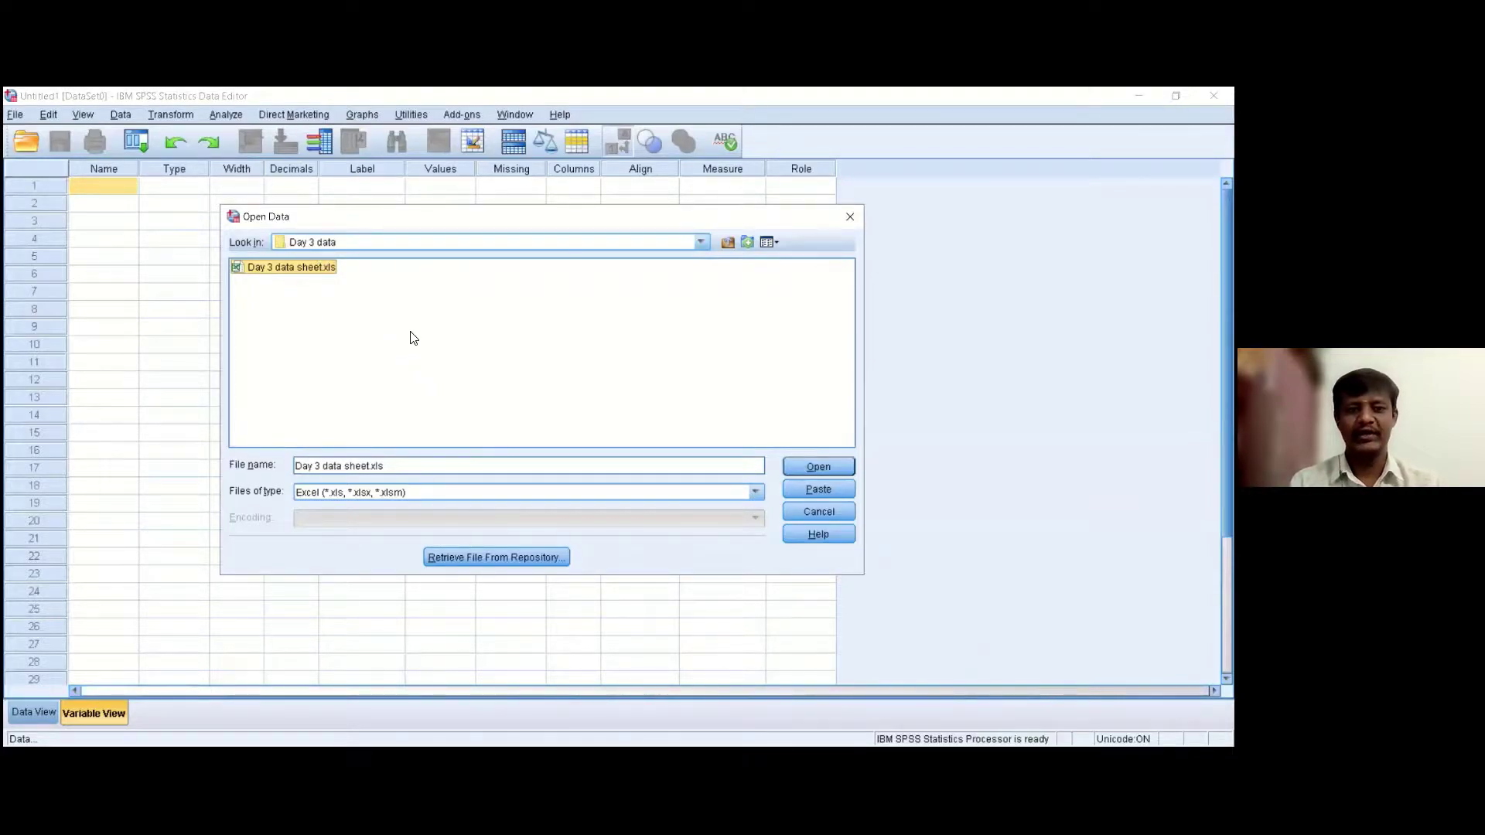
{"action": "double_click", "coordinate": [280, 271]}
{"action": "left_click", "coordinate": [816, 467]}
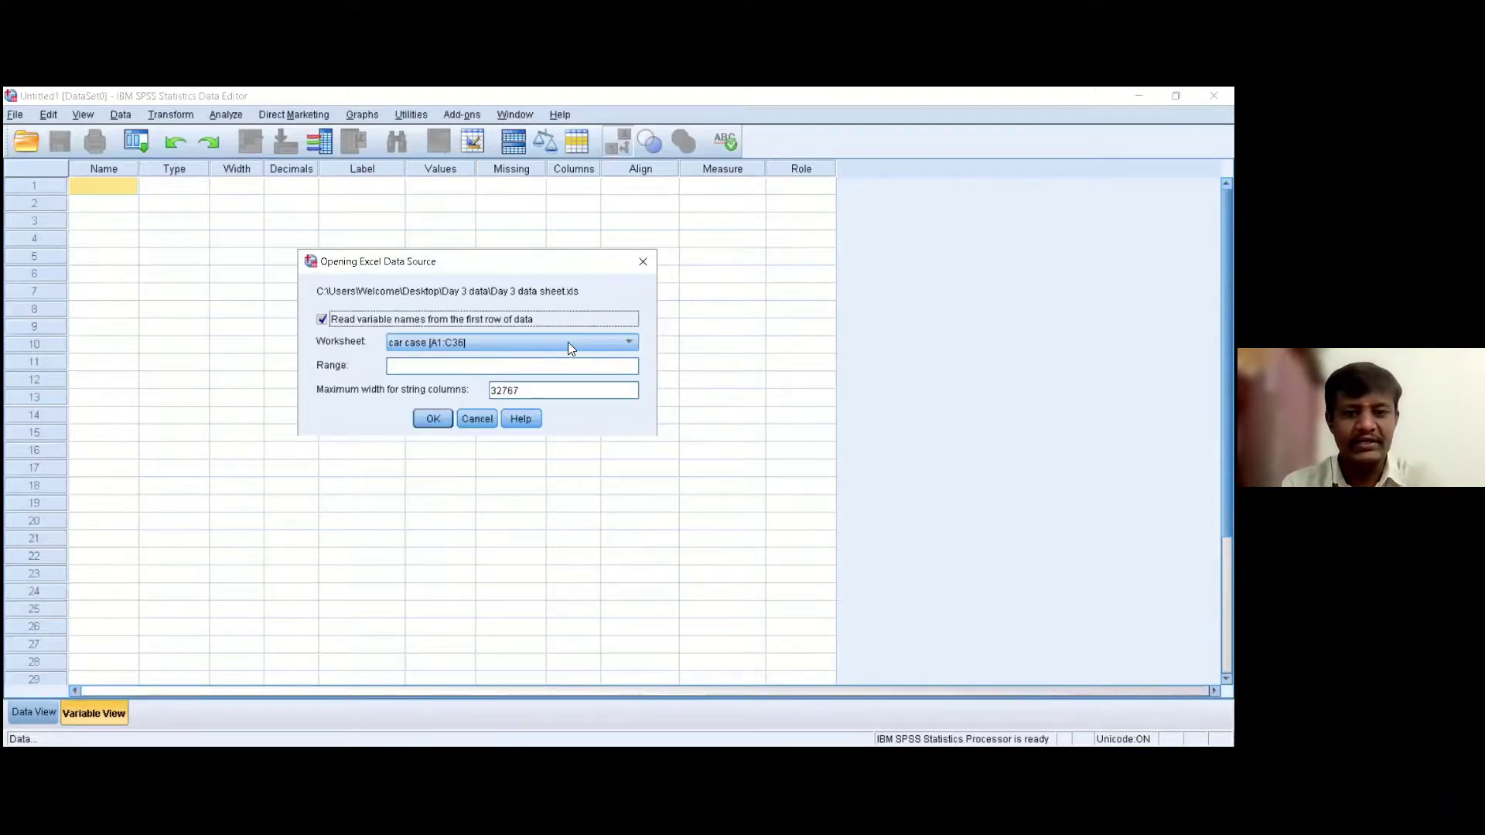
Import the worksheet role discritipn data [A1:AK152] with variable names read from the first row, and look through the imported variables.
{"action": "left_click", "coordinate": [591, 345]}
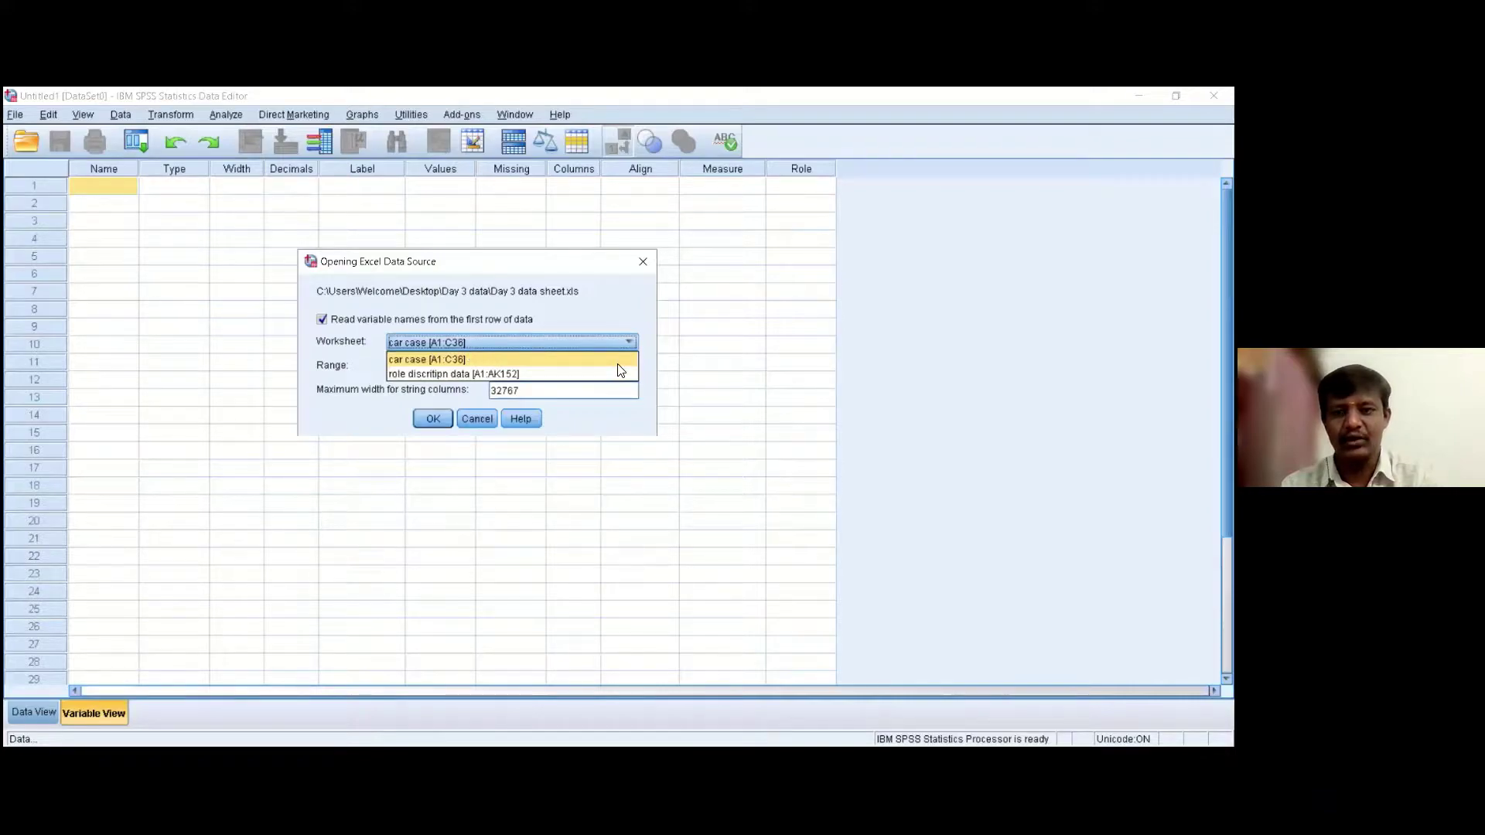
{"action": "left_click", "coordinate": [522, 376]}
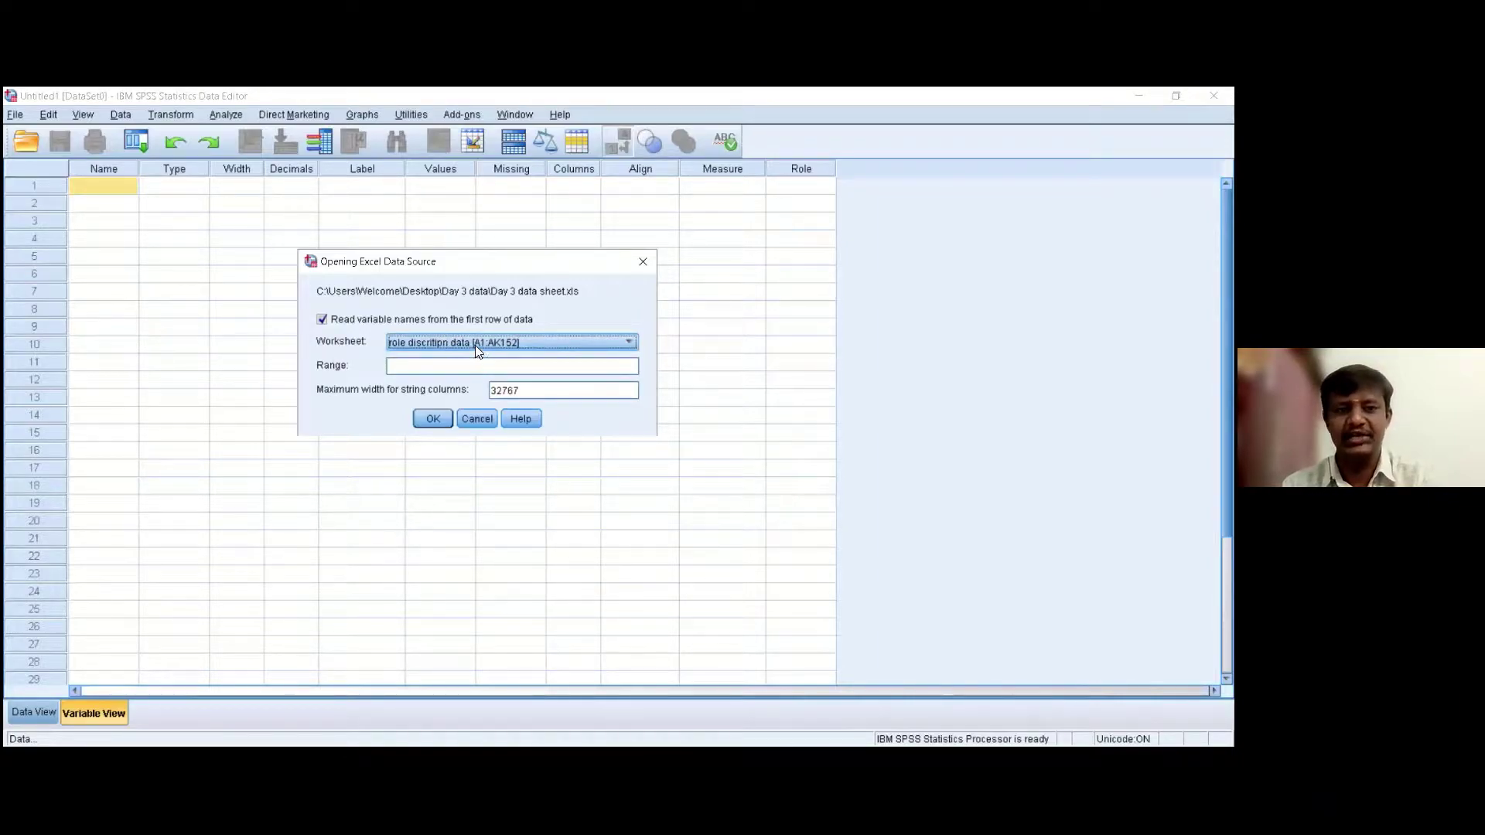
{"action": "left_click", "coordinate": [433, 418]}
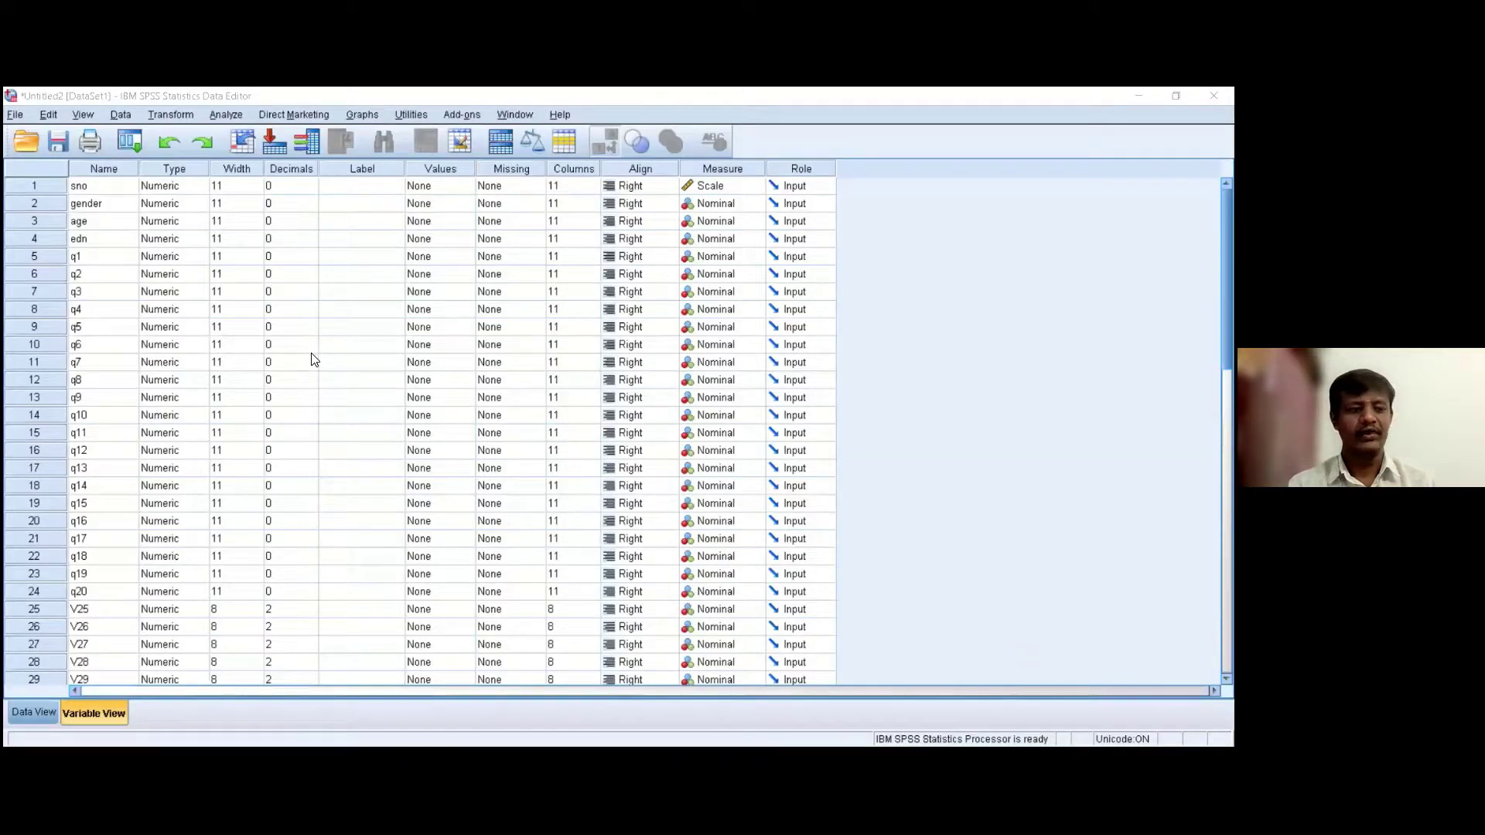
{"action": "scroll", "coordinate": [313, 417], "scroll_direction": "down", "scroll_amount": 1}
{"action": "scroll", "coordinate": [314, 466], "scroll_direction": "down", "scroll_amount": 6}
{"action": "scroll", "coordinate": [310, 462], "scroll_direction": "up", "scroll_amount": 7}
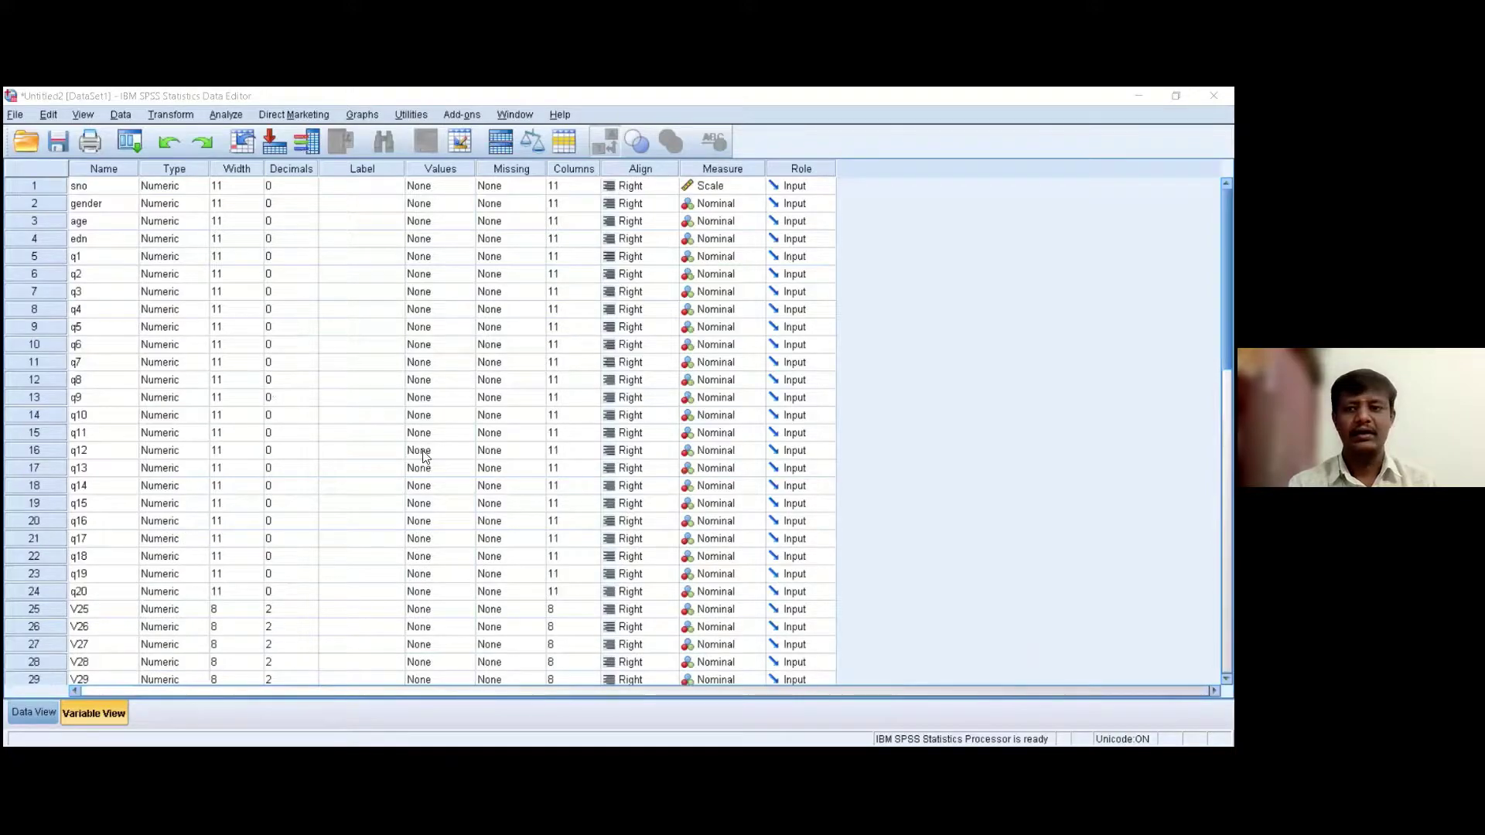
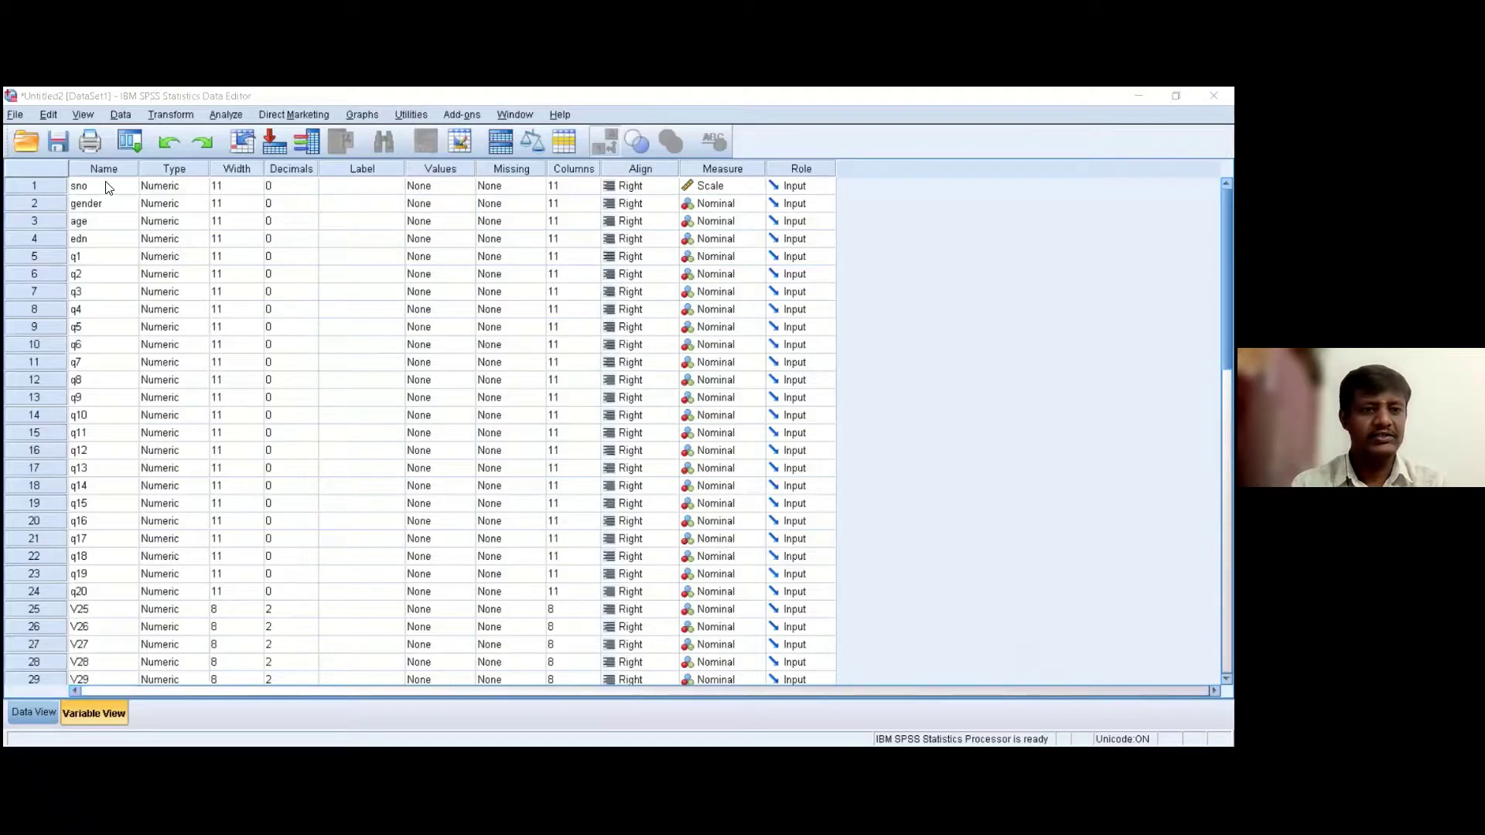
{"action": "left_click", "coordinate": [124, 705]}
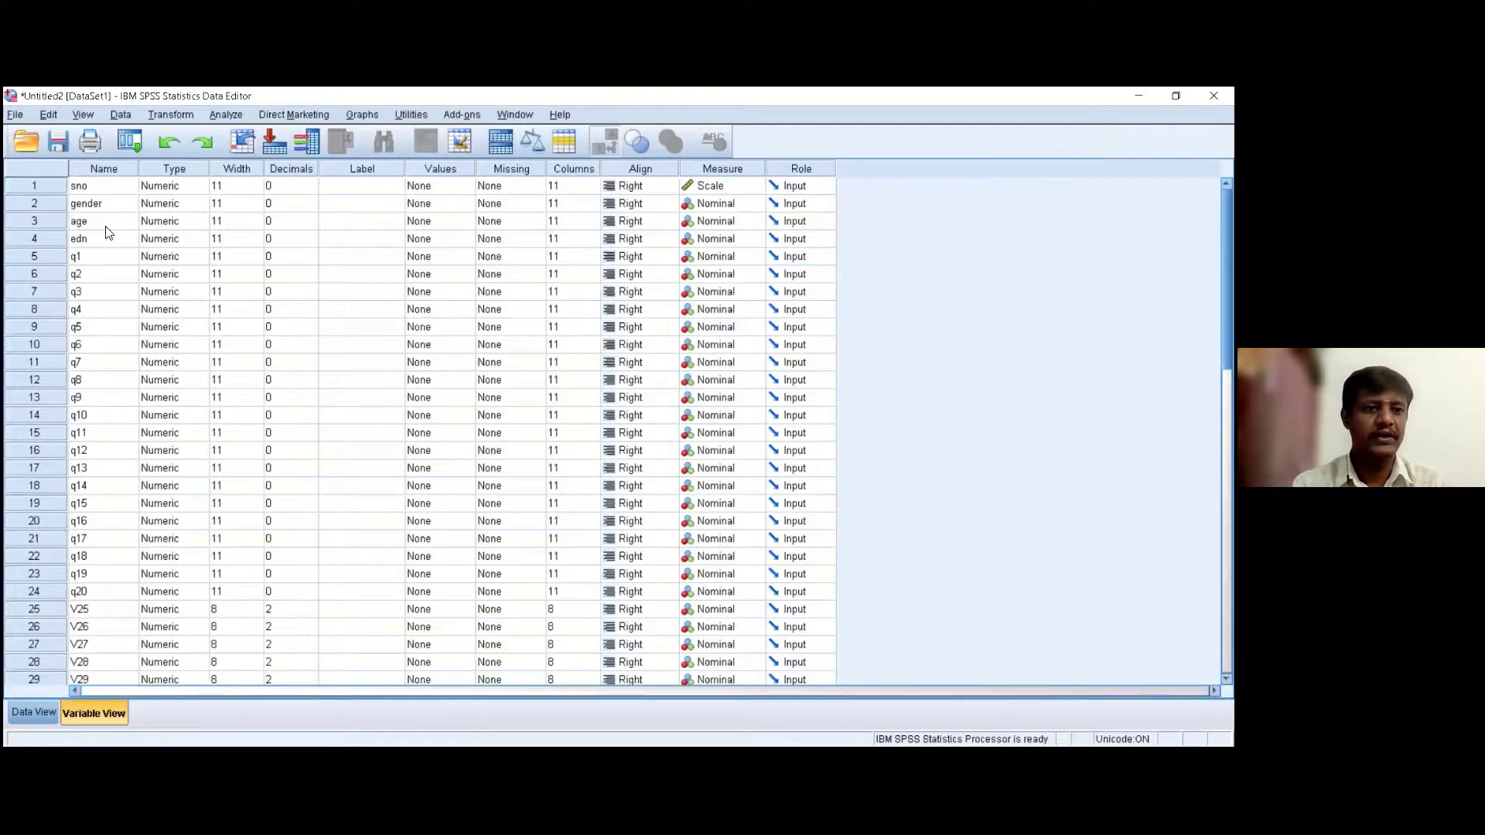
{"action": "left_click", "coordinate": [54, 187]}
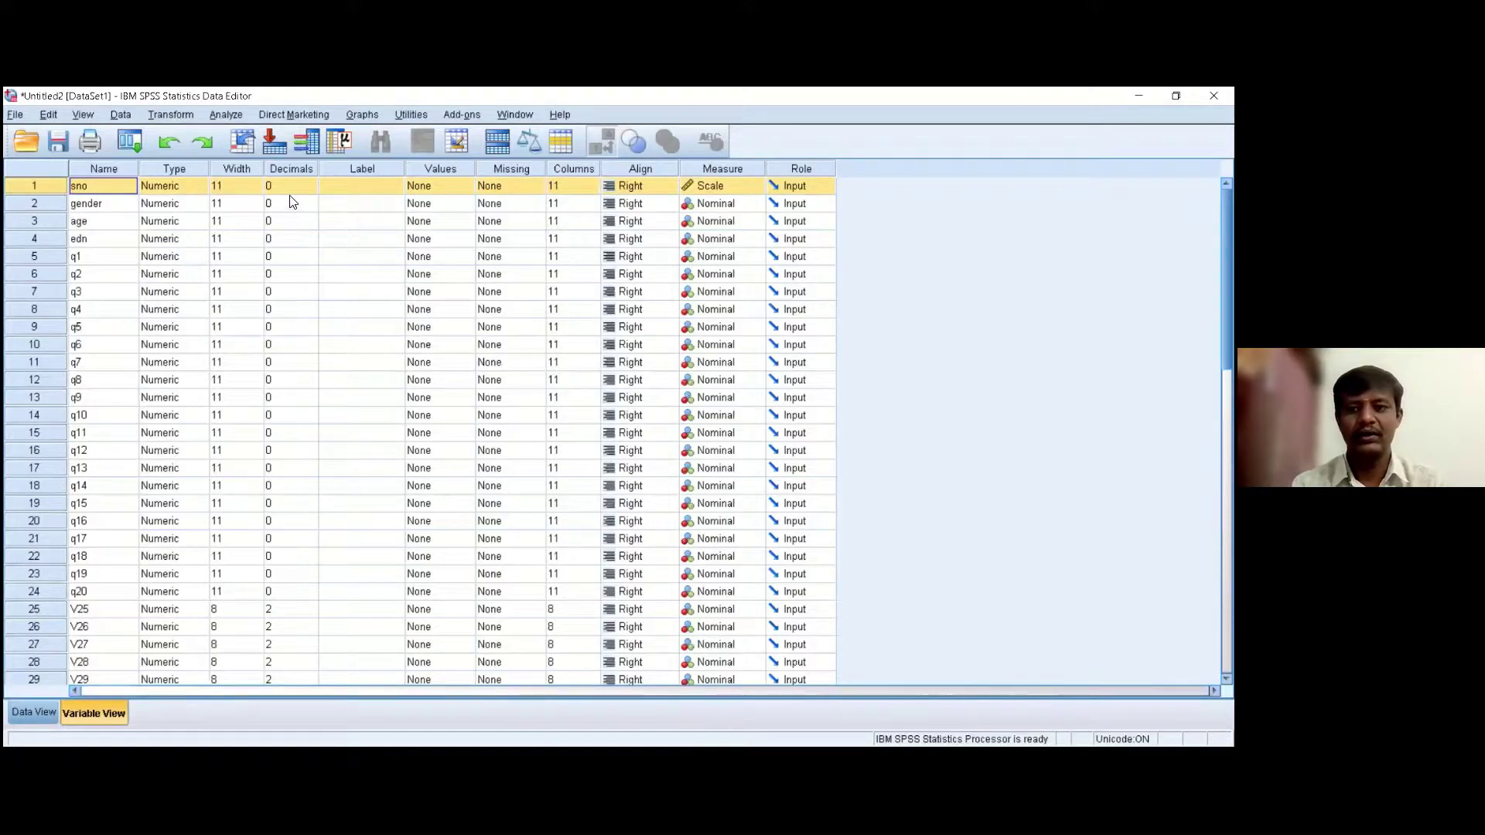
{"action": "right_click", "coordinate": [43, 188]}
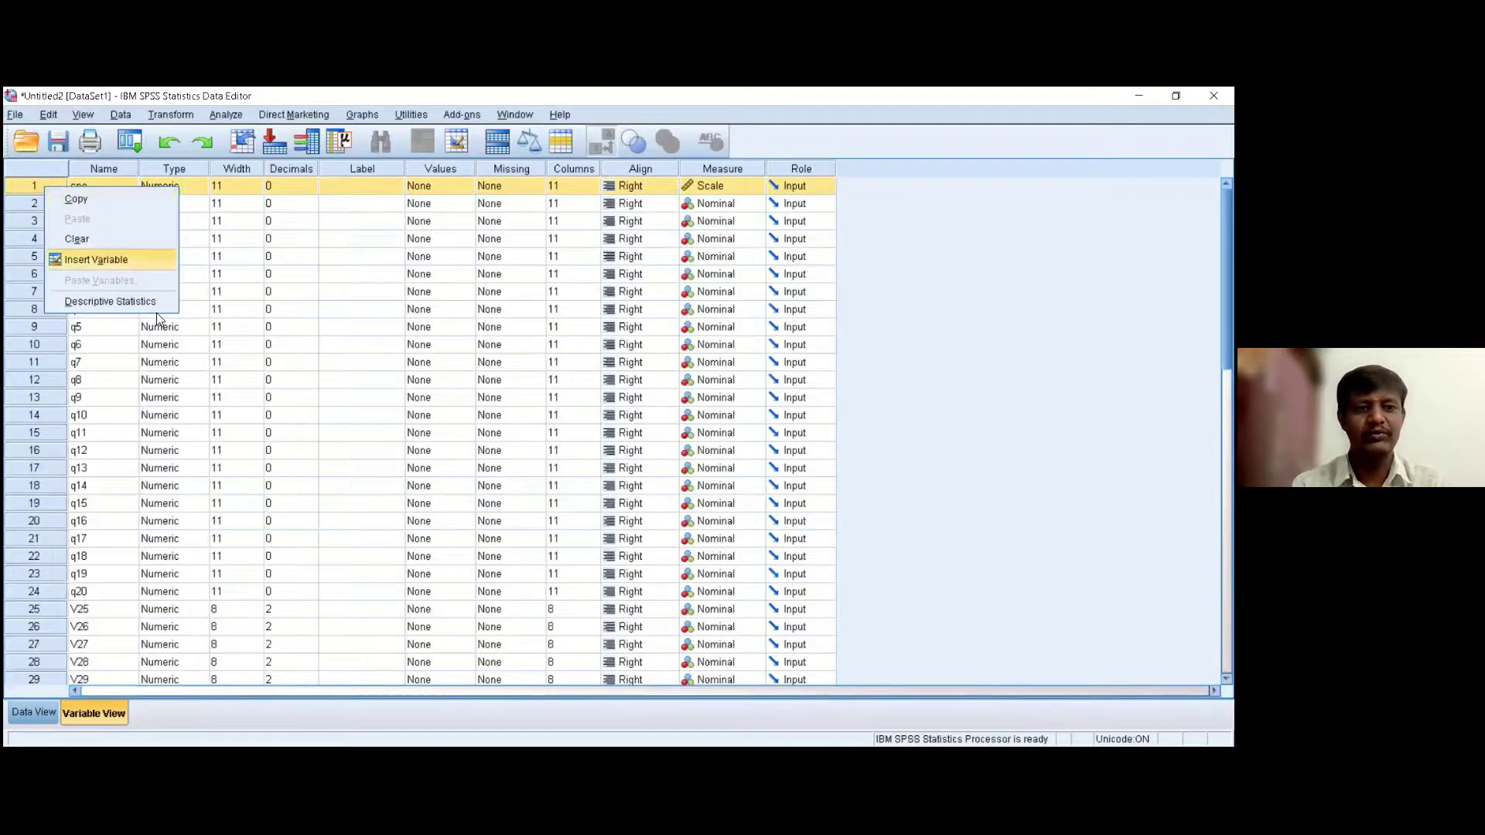
{"action": "left_click", "coordinate": [89, 413]}
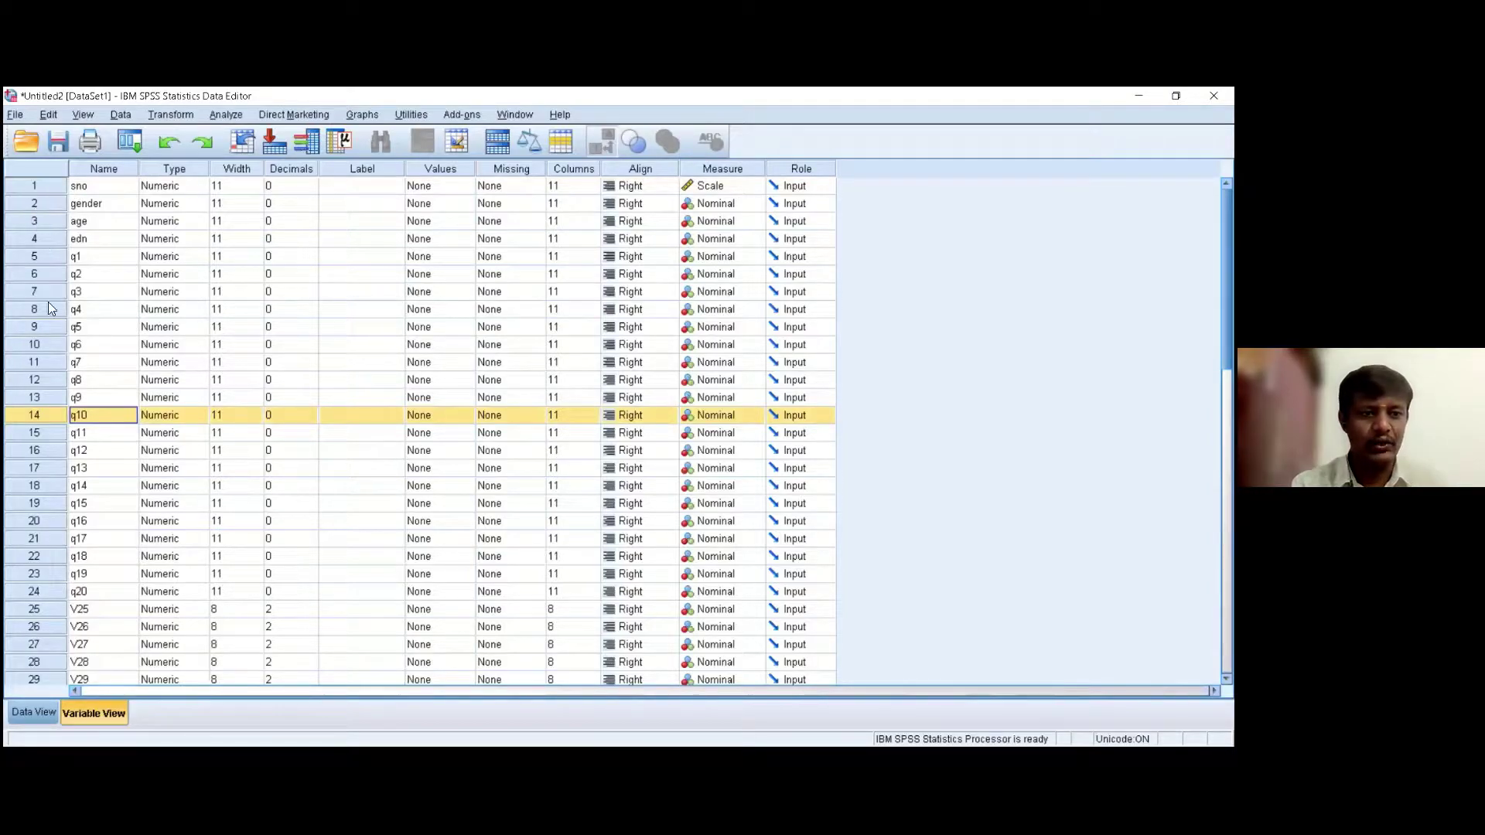
Delete the sno variable from the first row of the variable list.
{"action": "left_click", "coordinate": [34, 189]}
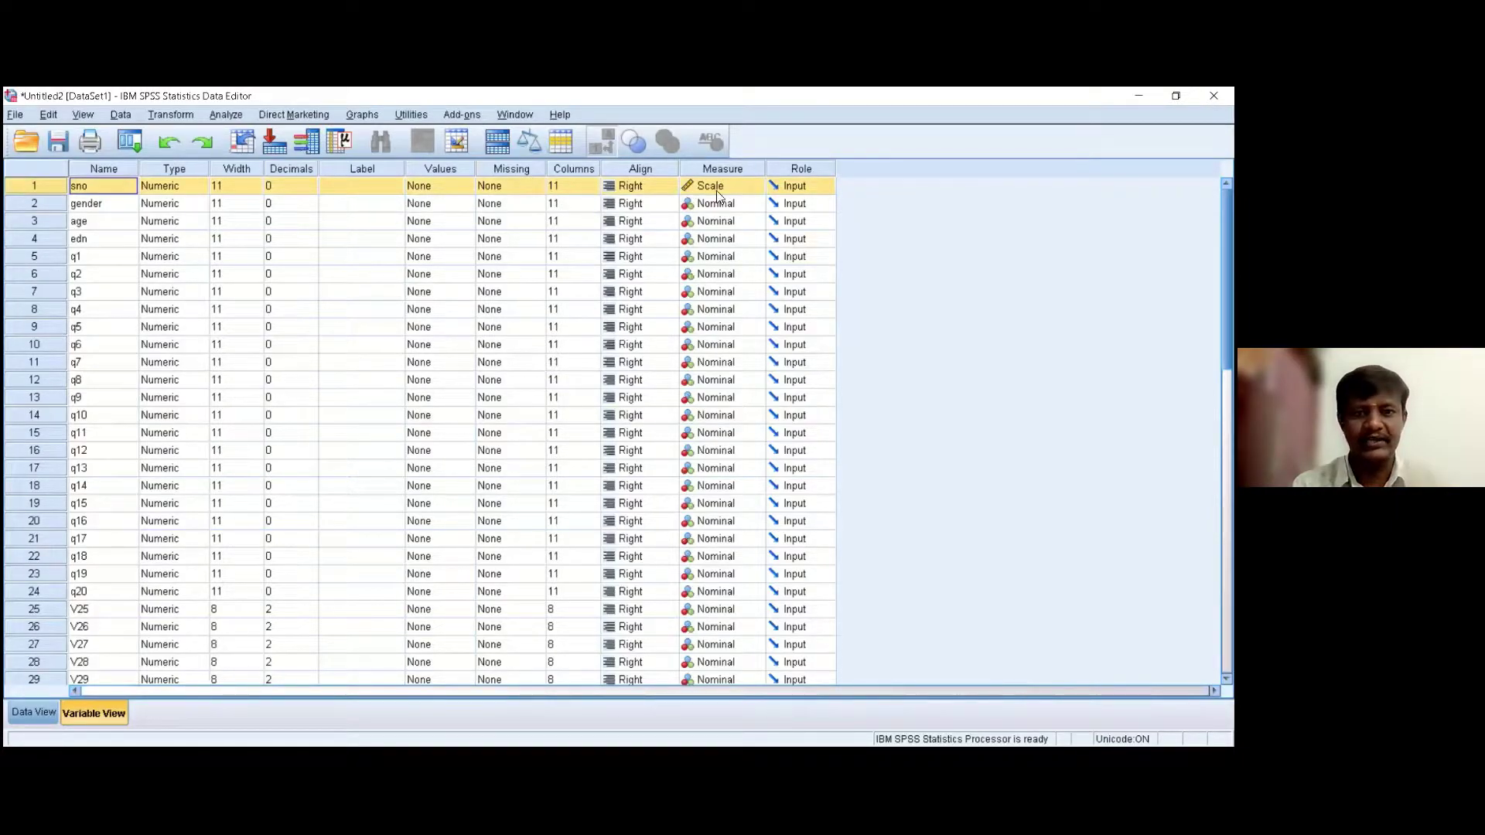
{"action": "right_click", "coordinate": [51, 191]}
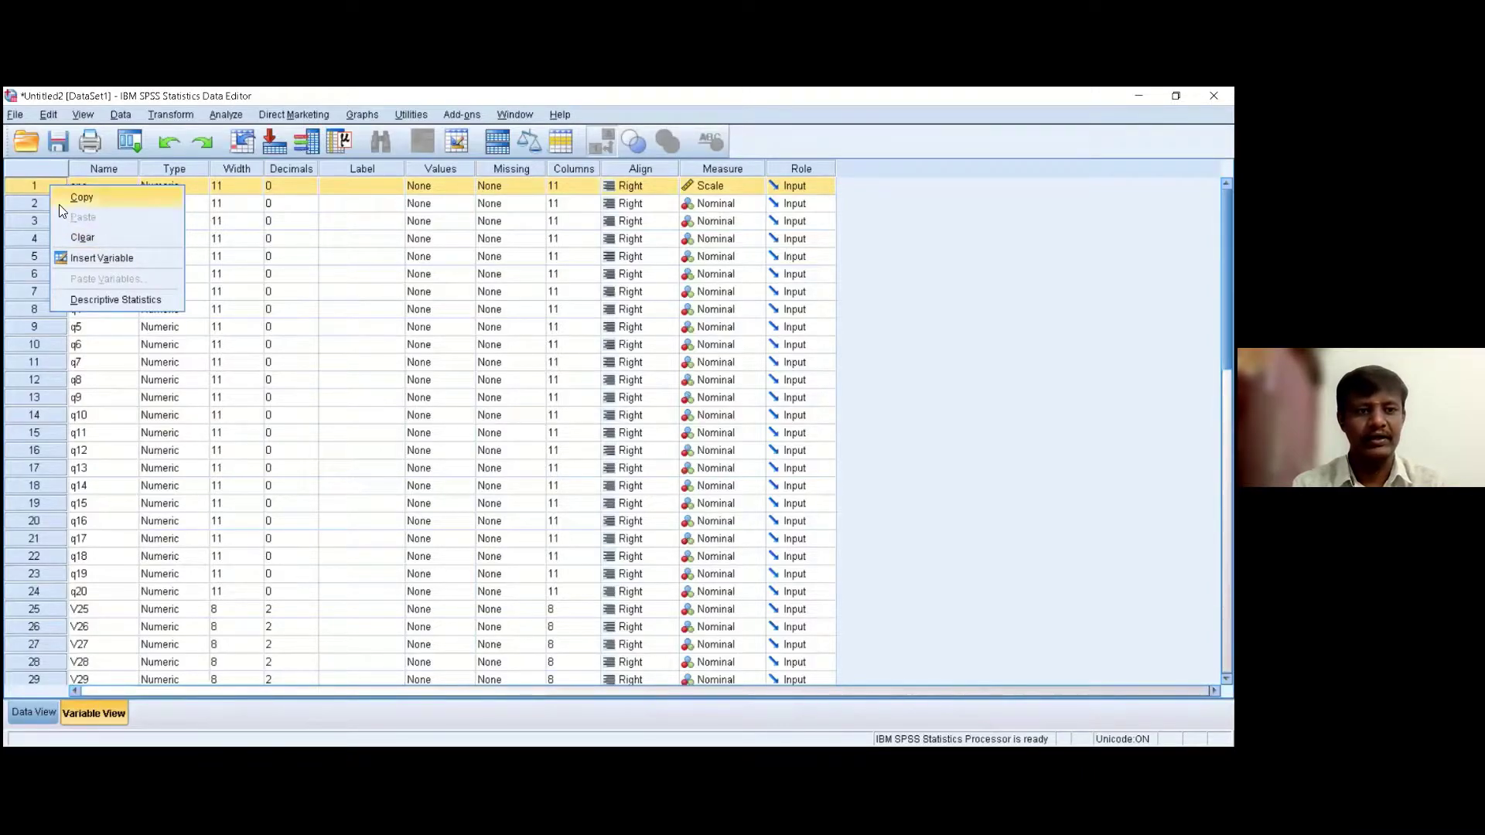
{"action": "left_click", "coordinate": [95, 237]}
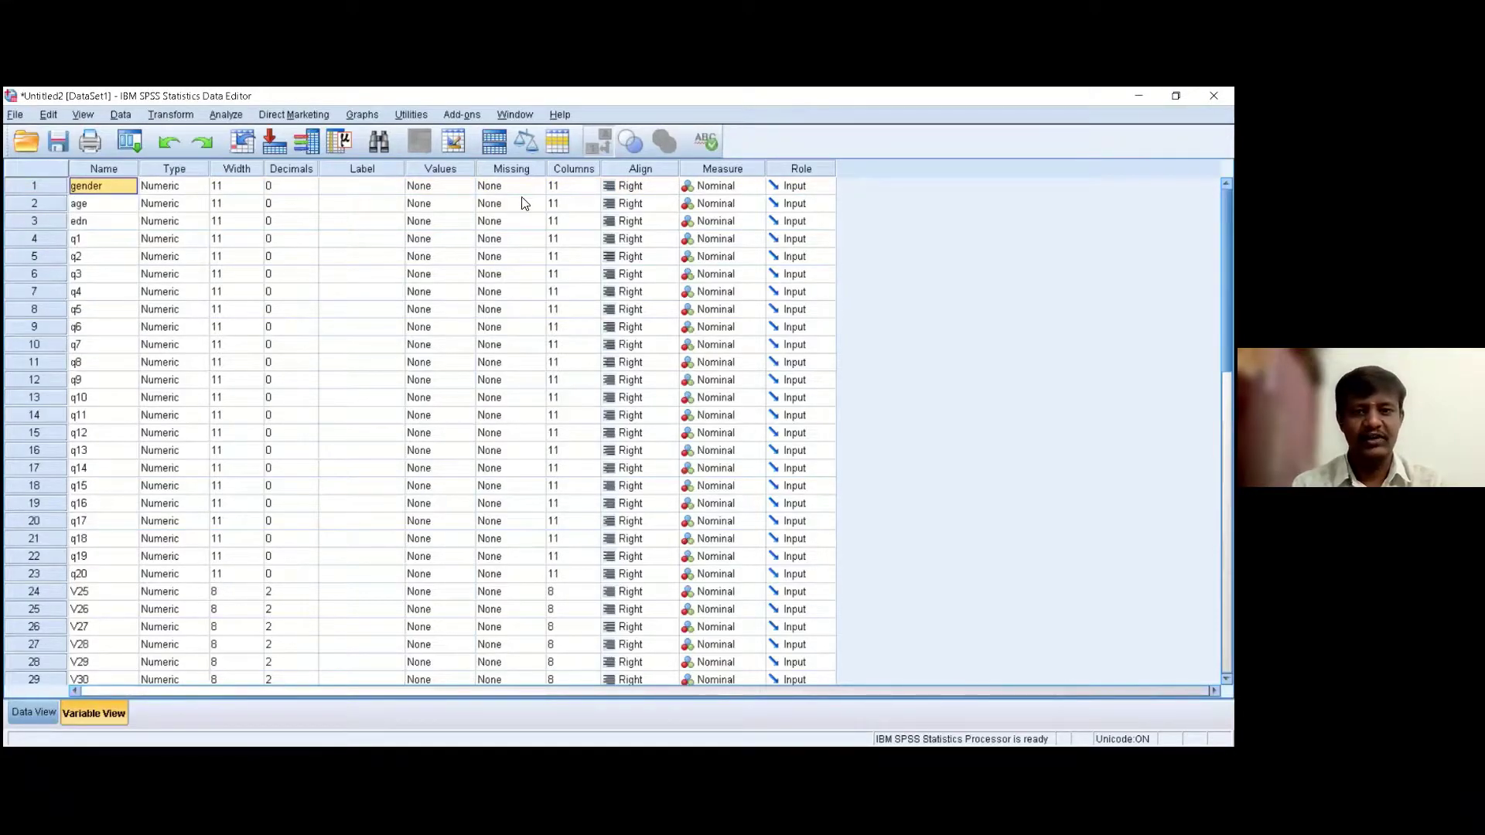
Examine the question variables q1 to q20 and the extra variables V25 to V37 listed after them.
{"action": "left_click", "coordinate": [96, 244]}
{"action": "left_click", "coordinate": [97, 260]}
{"action": "left_click", "coordinate": [97, 279]}
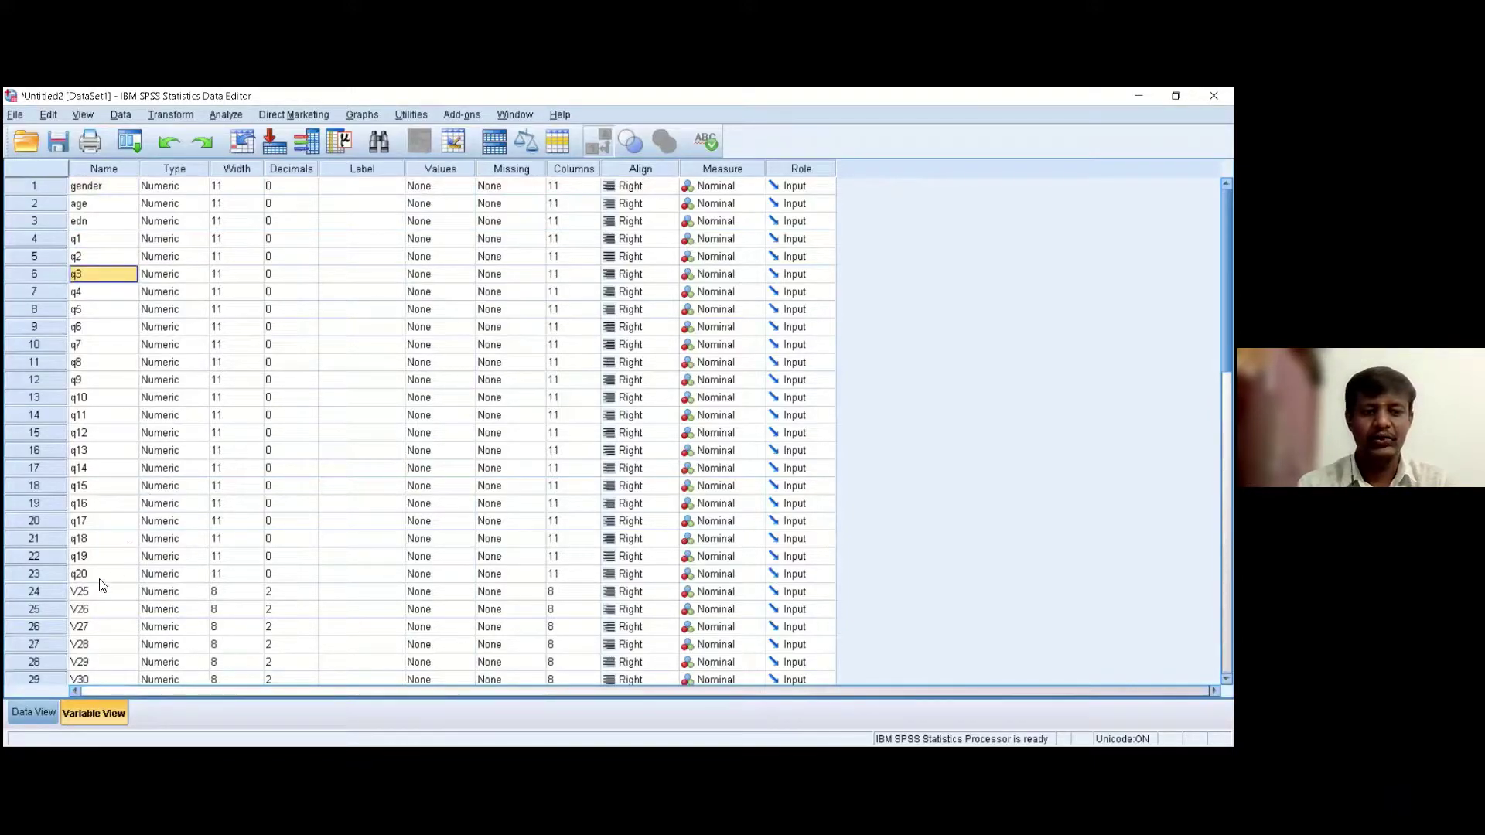
{"action": "left_click", "coordinate": [136, 569]}
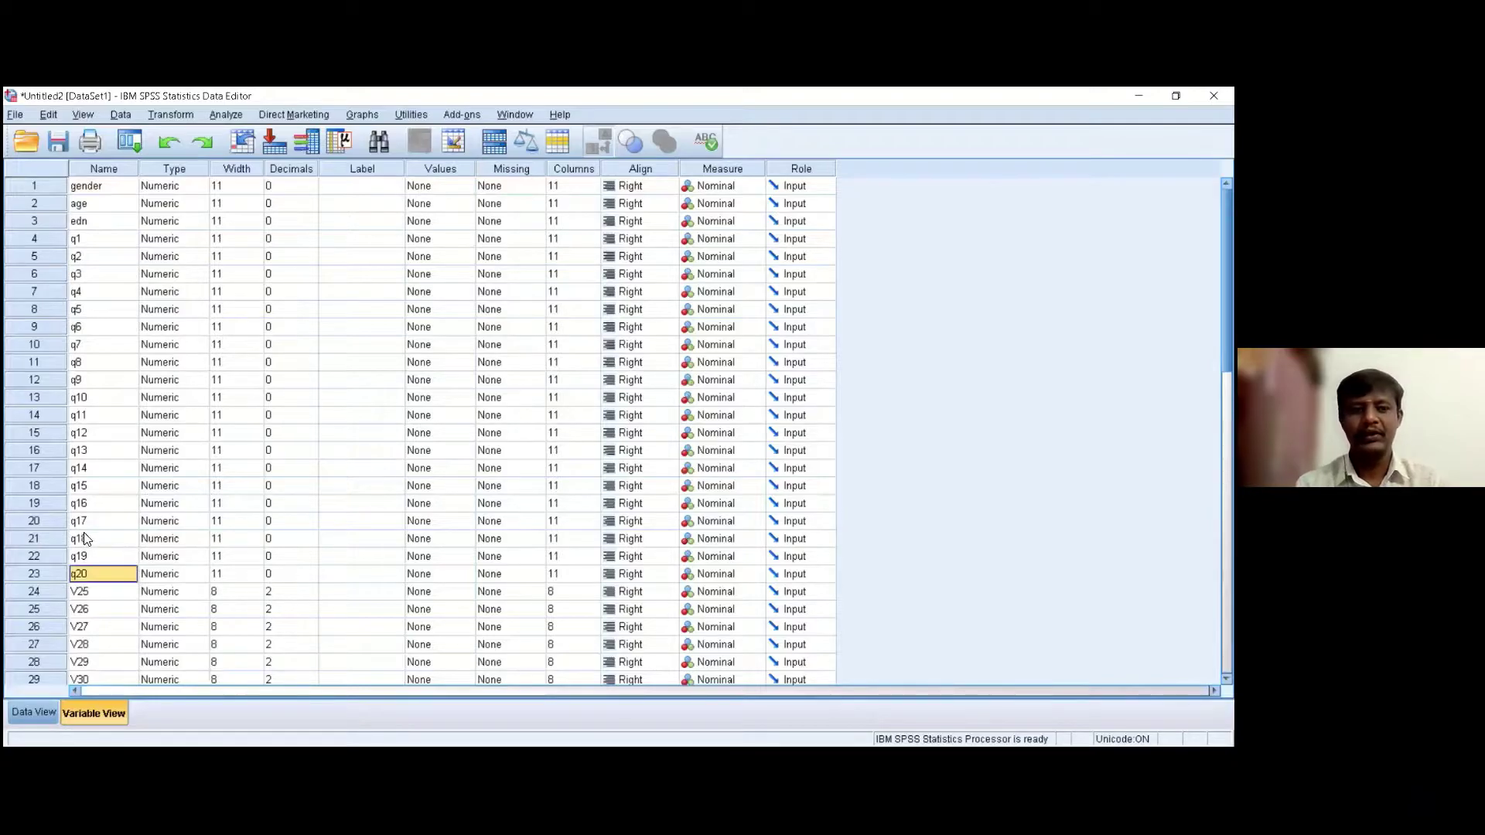
{"action": "scroll", "coordinate": [129, 531], "scroll_direction": "down", "scroll_amount": 3}
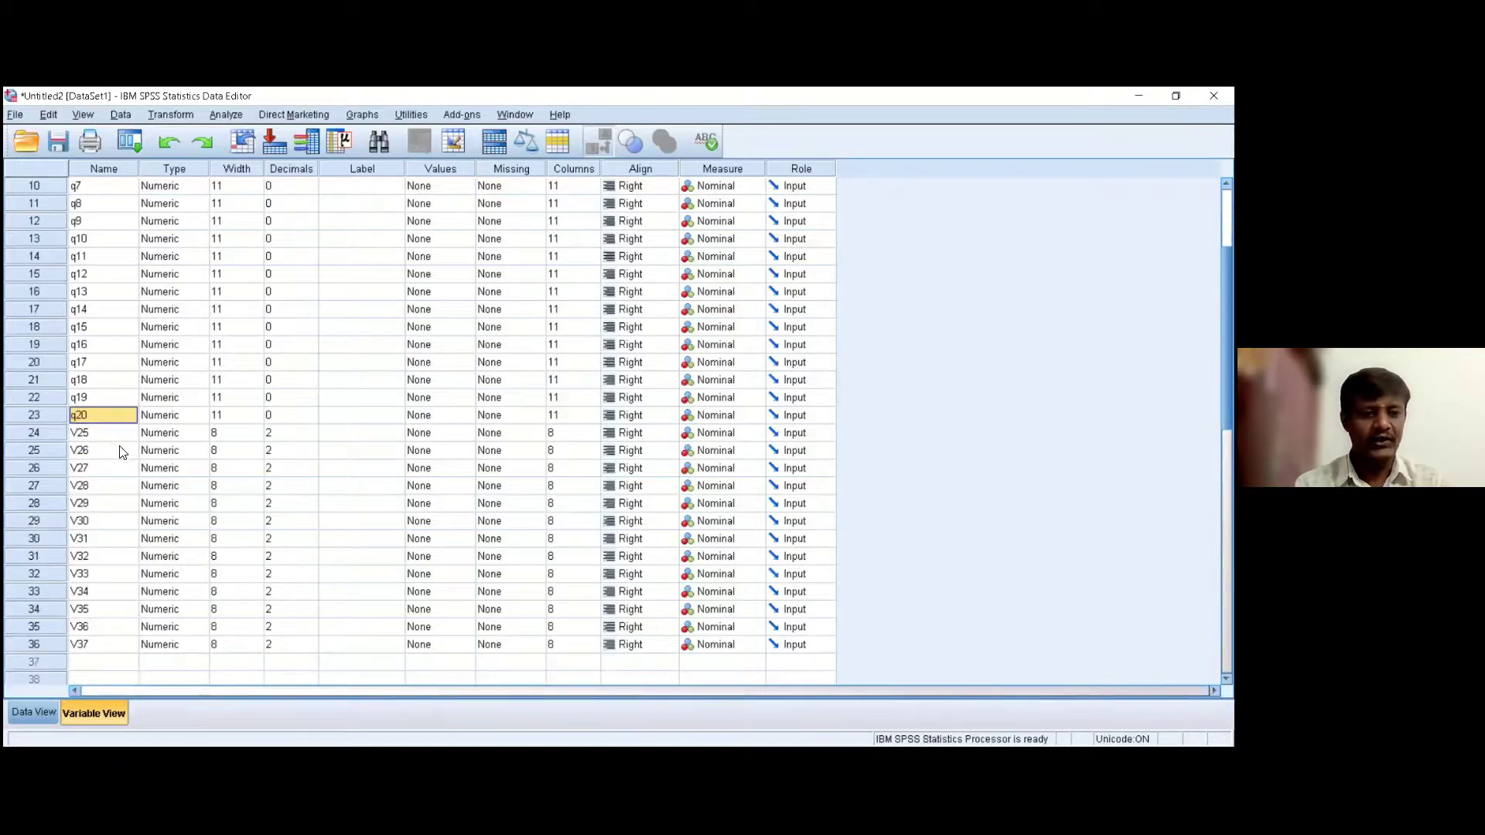
{"action": "key", "text": "Down"}
{"action": "key", "text": "Down"}
{"action": "key", "text": "Down"}
{"action": "key", "text": "Down"}
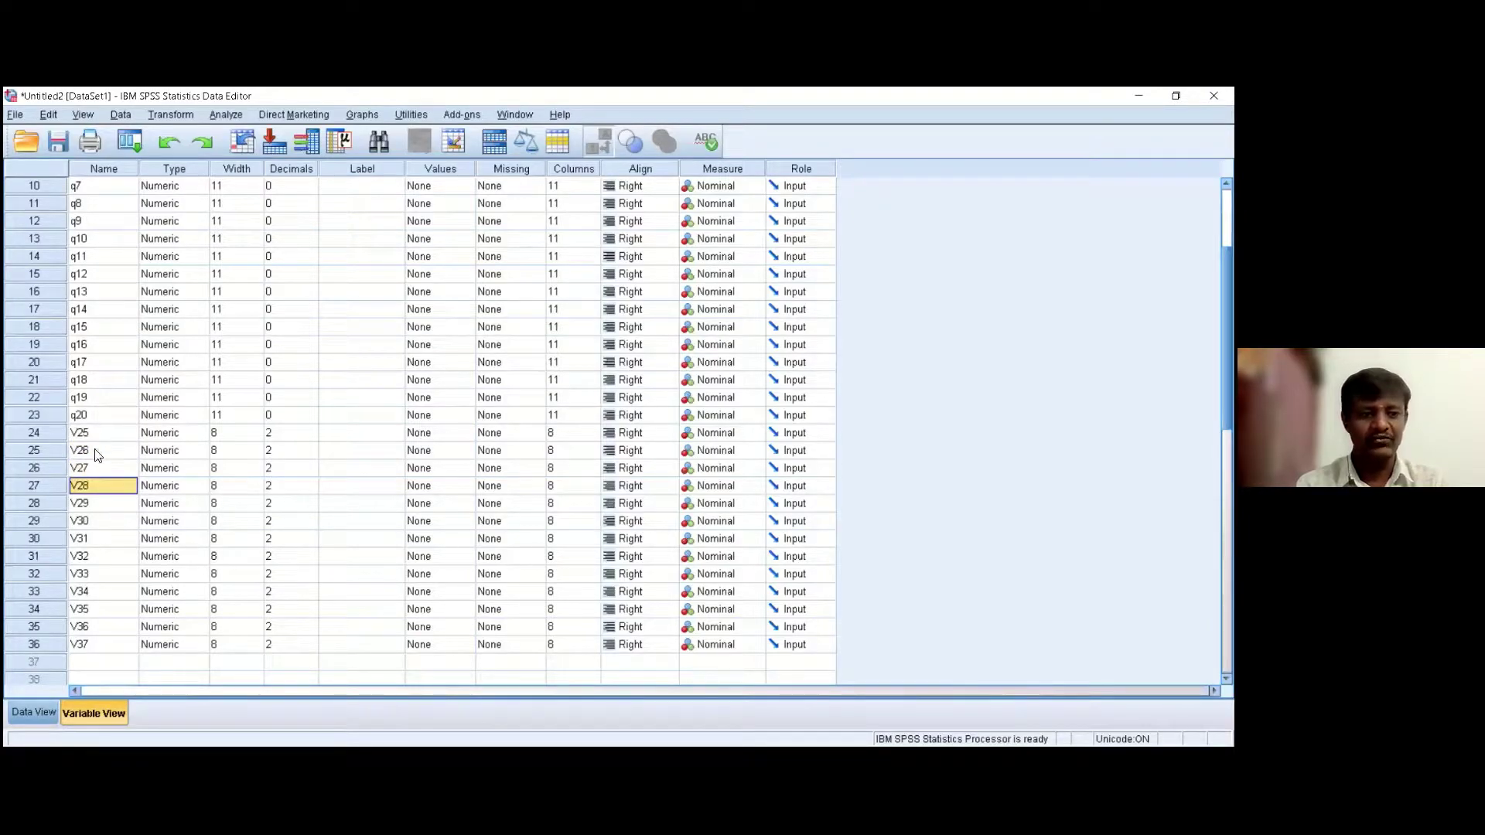
{"action": "left_click", "coordinate": [120, 645]}
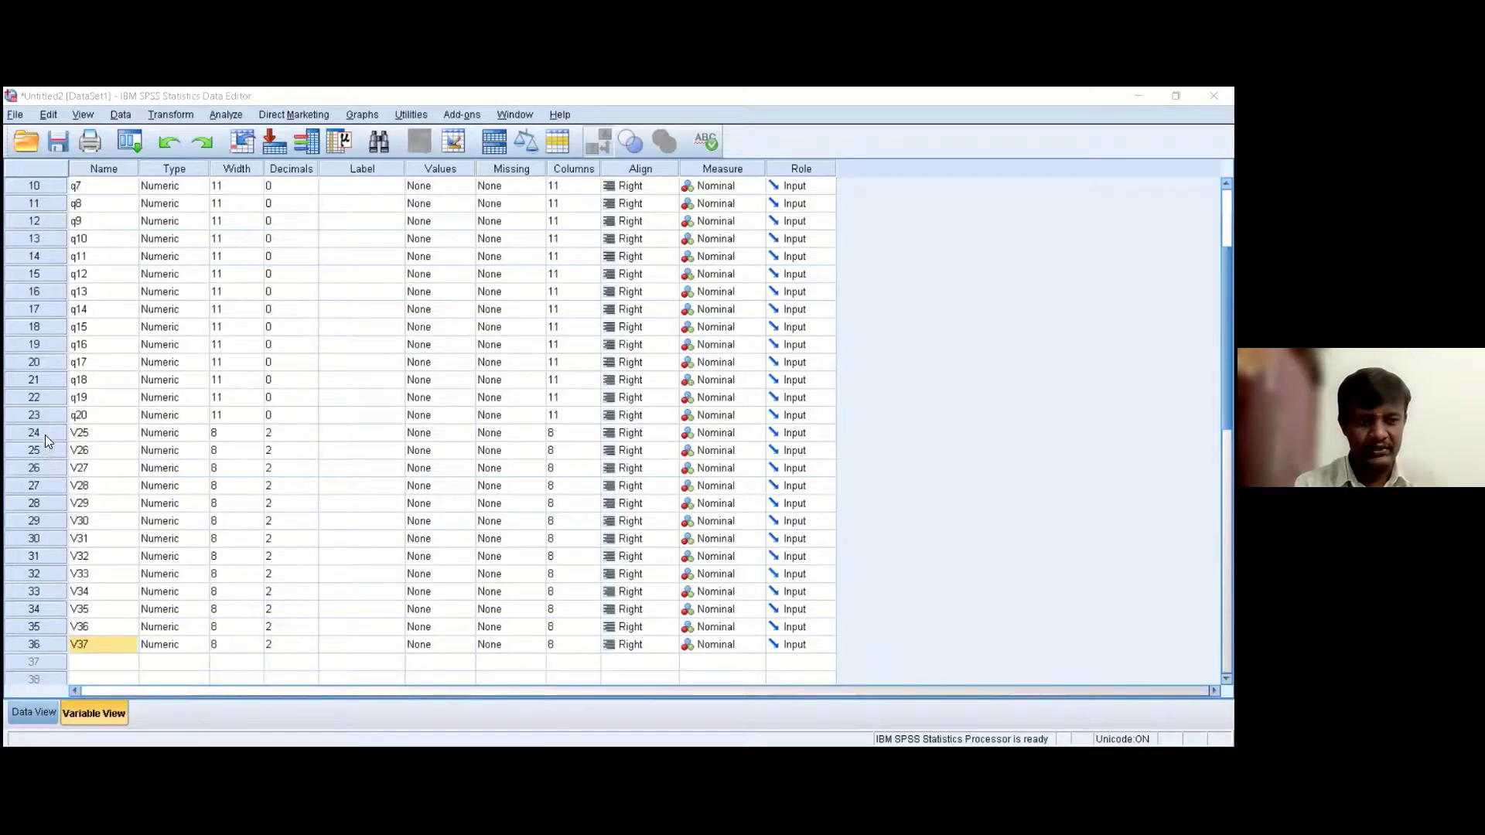
Delete the extra variables V25 through V37 at the end of the variable list.
{"action": "left_click_drag", "start_coordinate": [47, 437], "coordinate": [55, 645]}
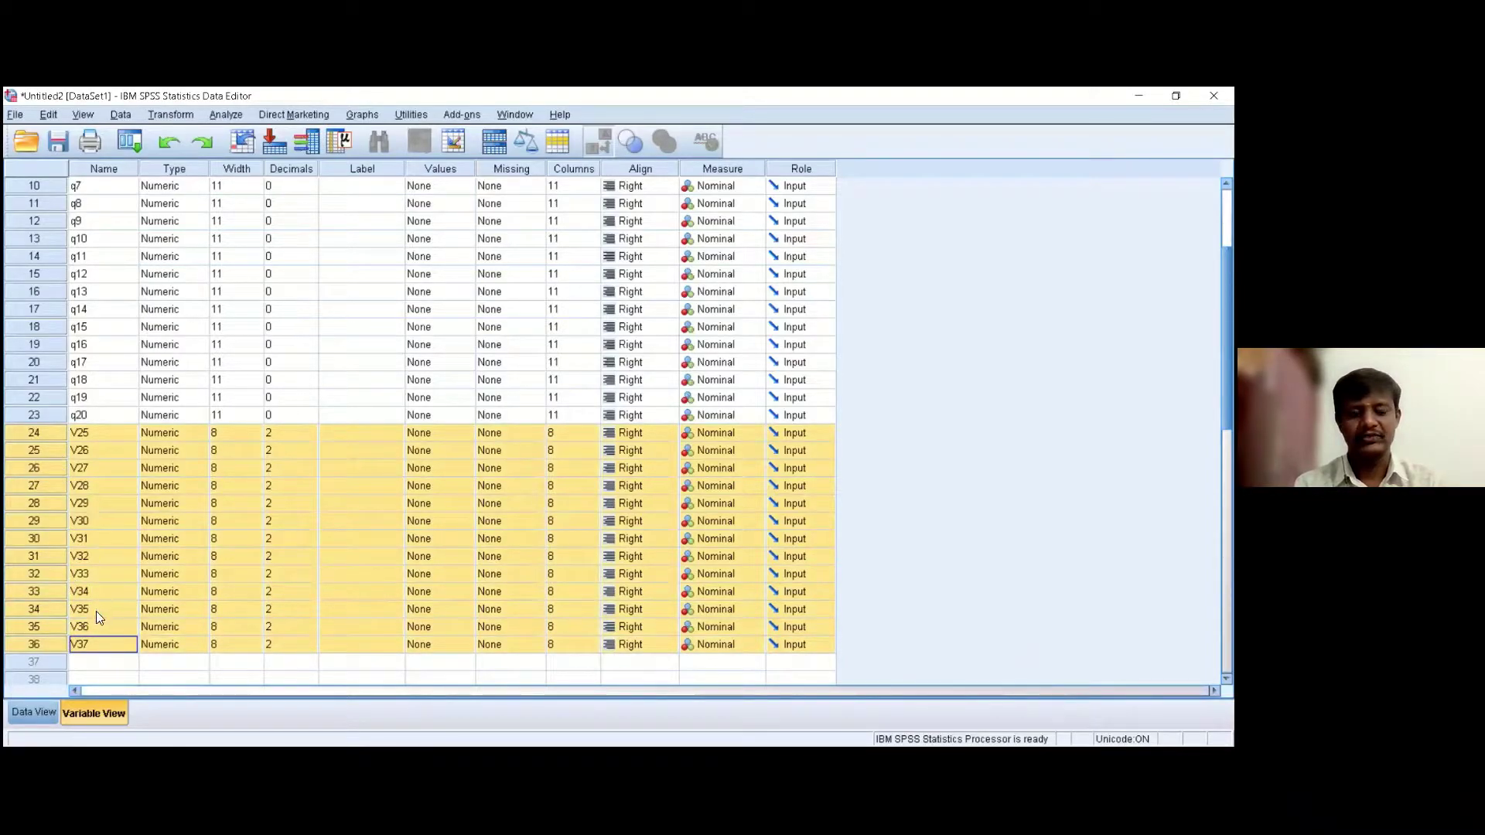
{"action": "right_click", "coordinate": [51, 591]}
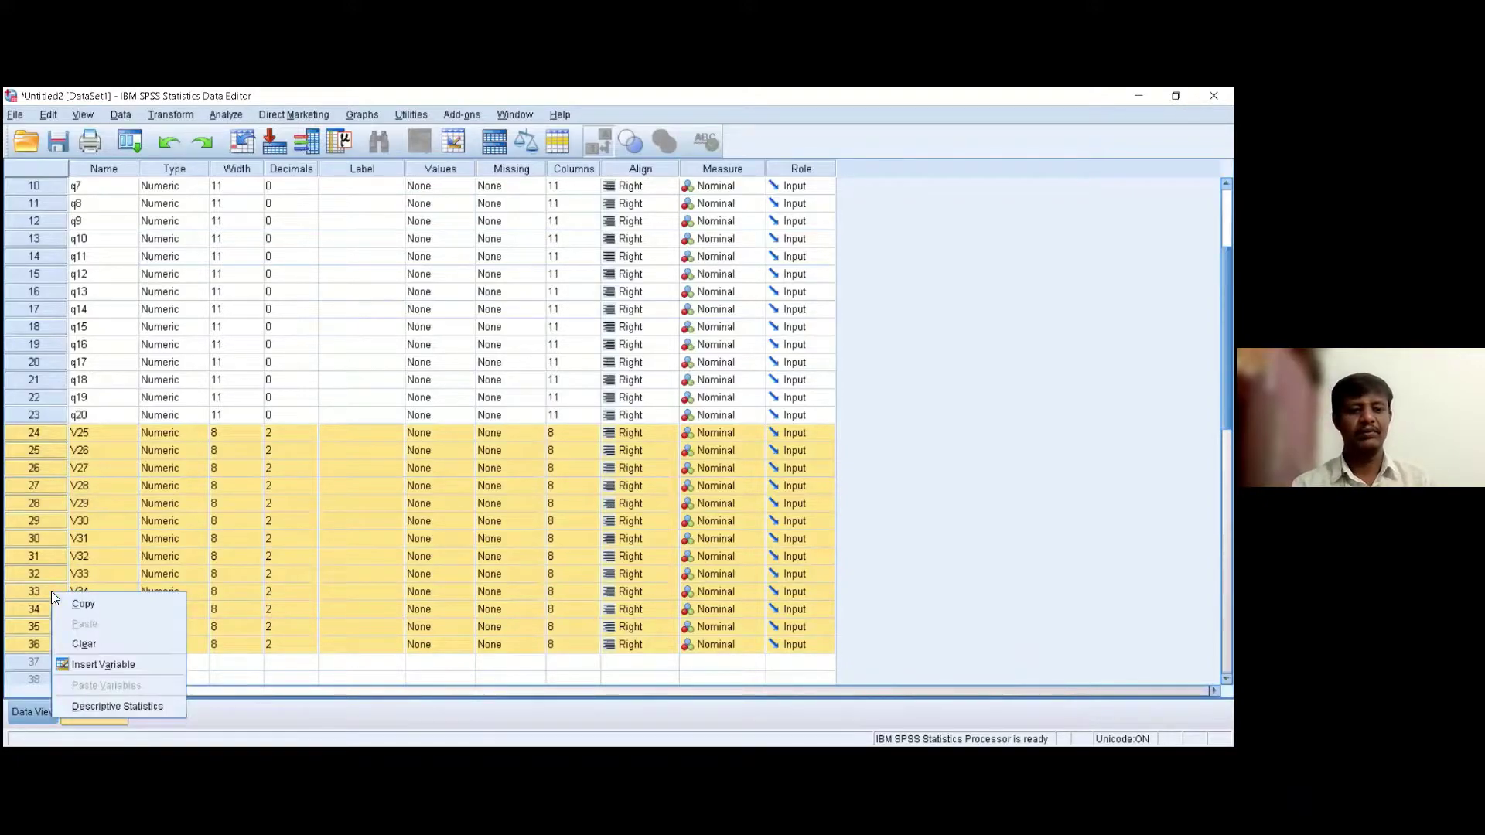
{"action": "left_click", "coordinate": [95, 647]}
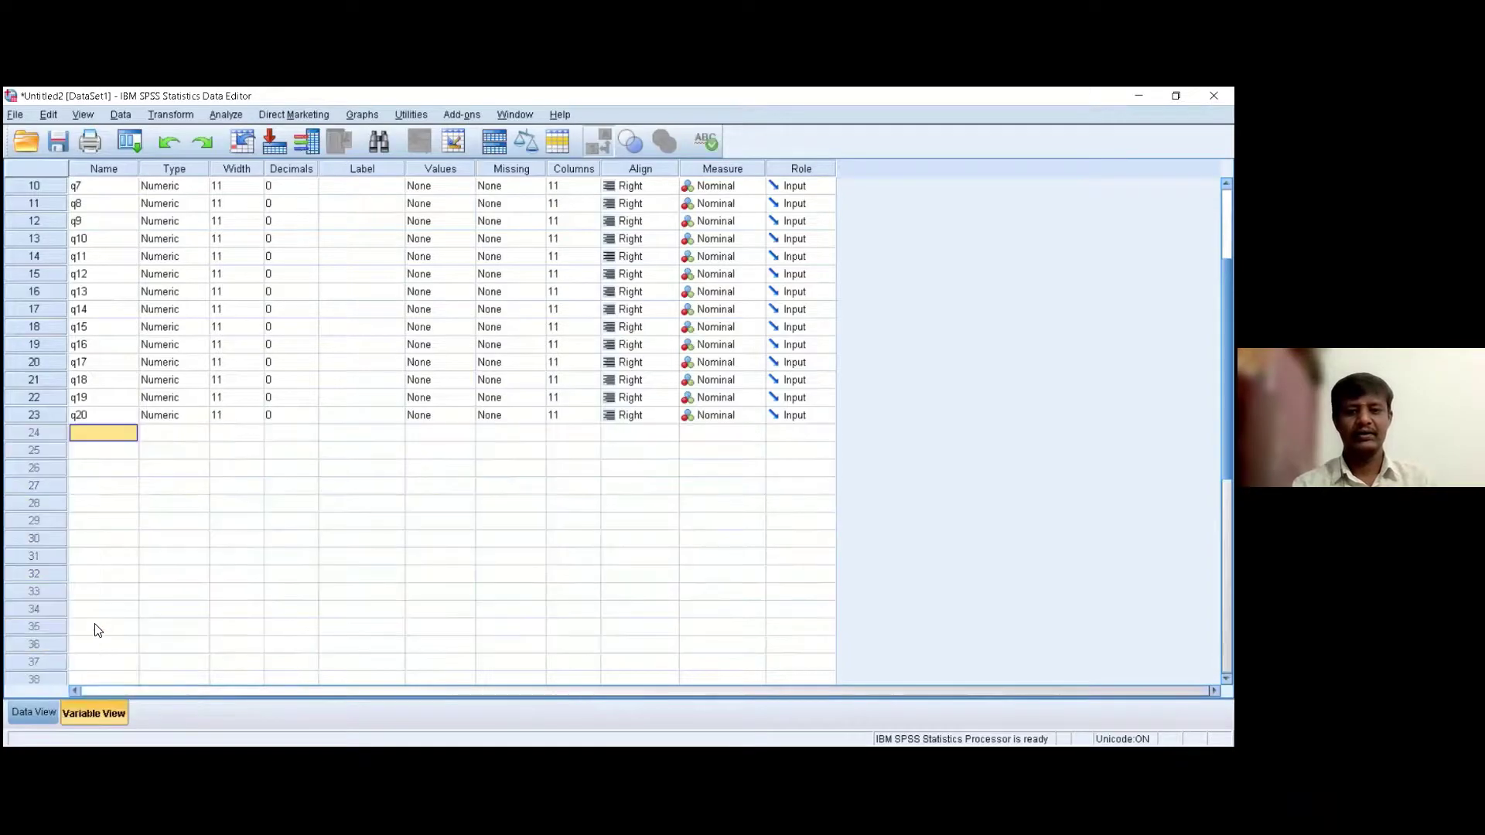
Undo the deletion of variables V25 through V37.
{"action": "left_click", "coordinate": [349, 325]}
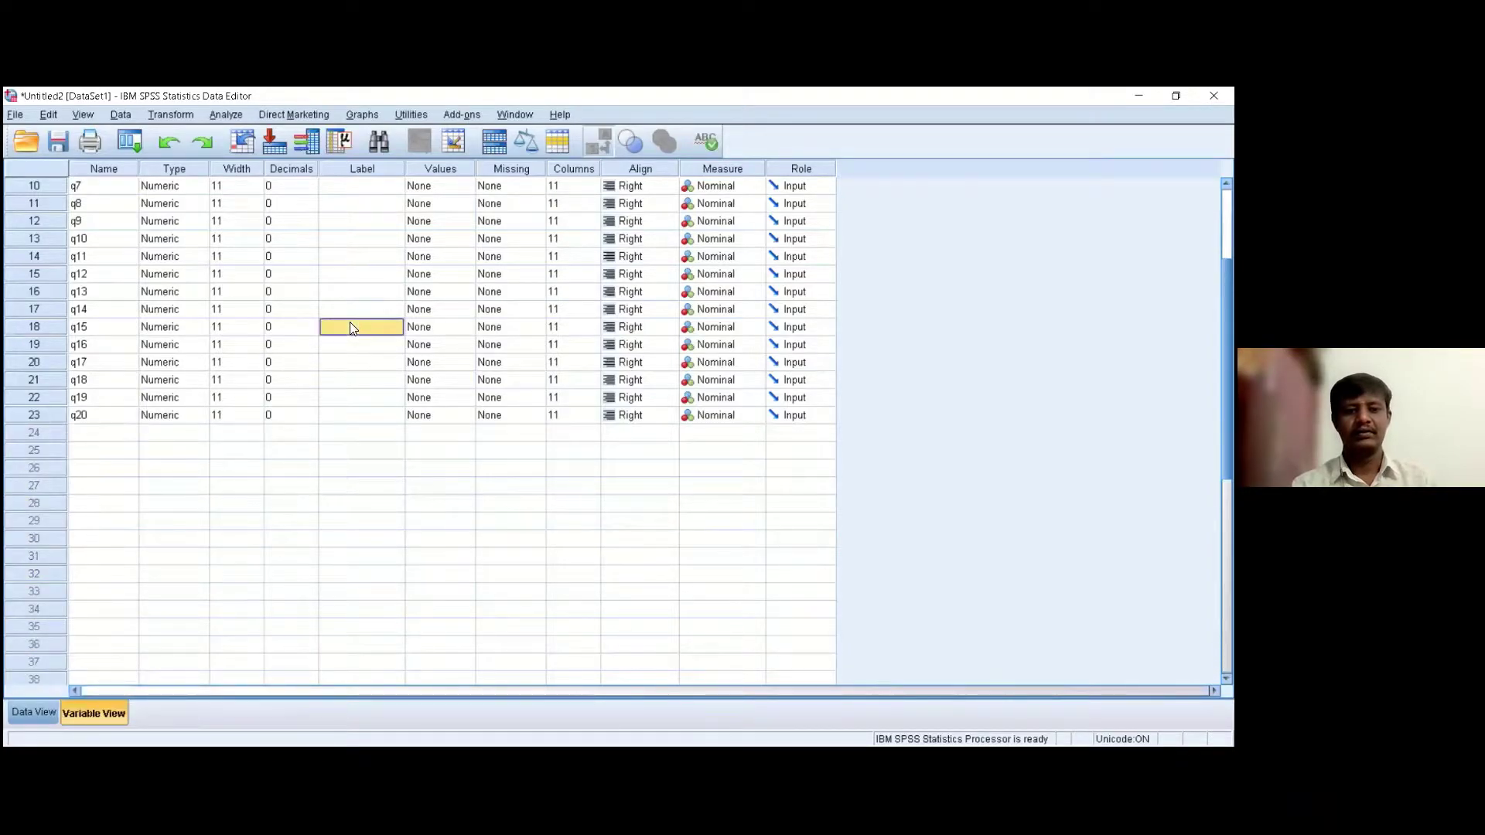
{"action": "scroll", "coordinate": [237, 464], "scroll_direction": "up", "scroll_amount": 3}
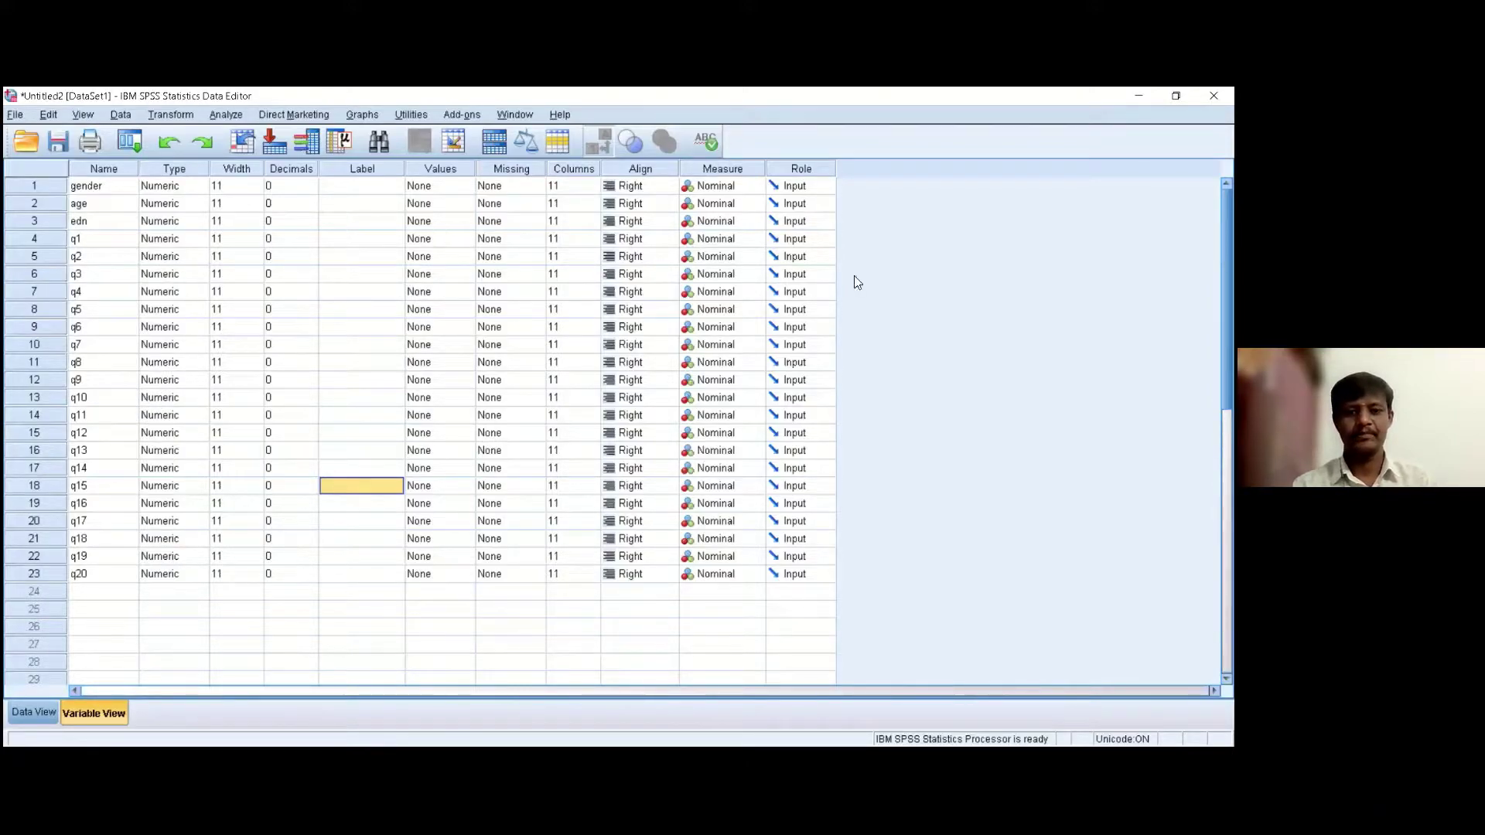
{"action": "key", "text": "alt+Tab"}
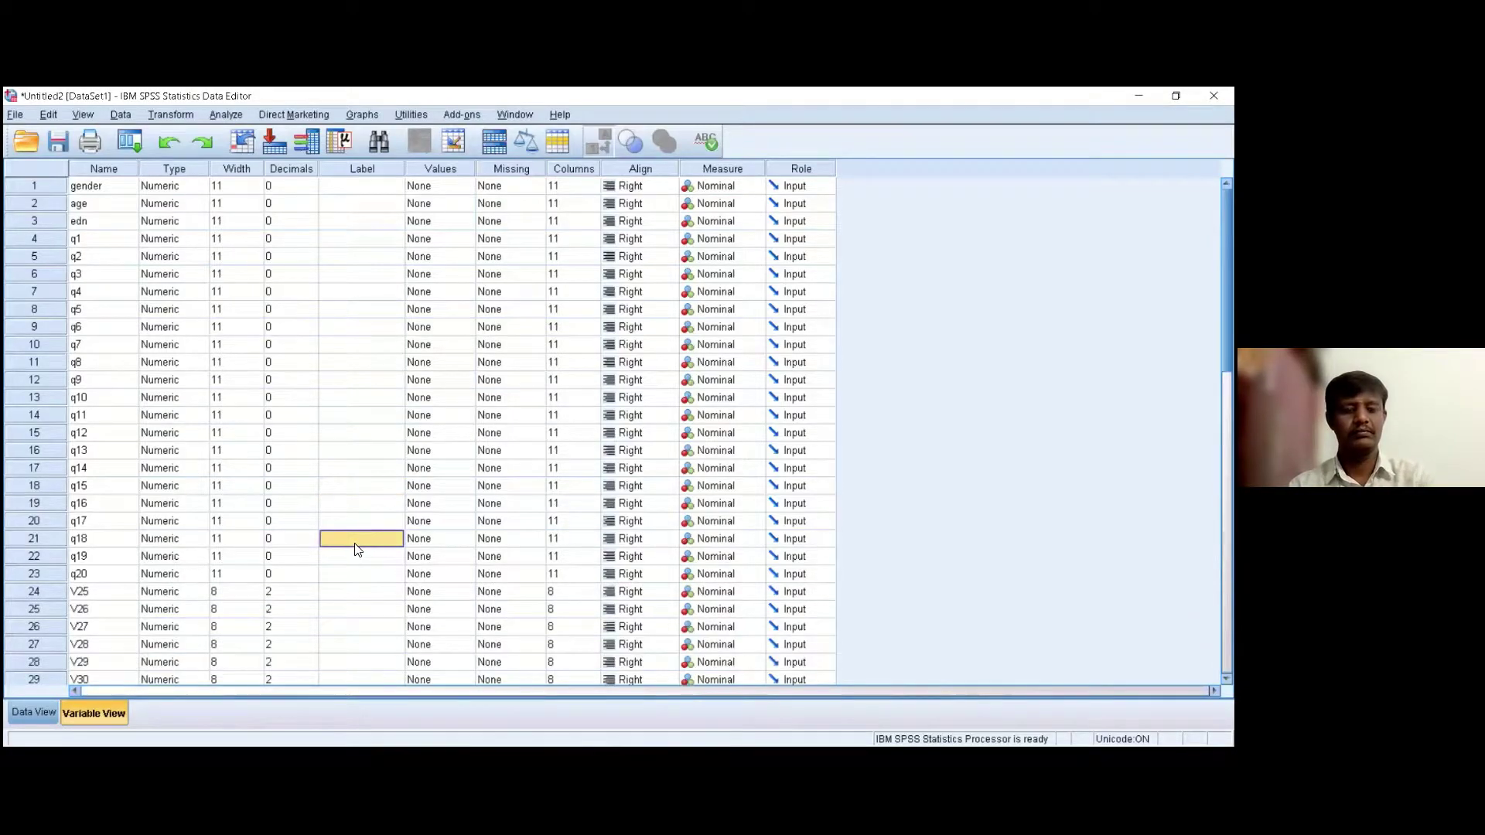
Examine the extra variables V25 to V37 in the variable list and their columns in the data grid.
{"action": "scroll", "coordinate": [362, 542], "scroll_direction": "down", "scroll_amount": 2}
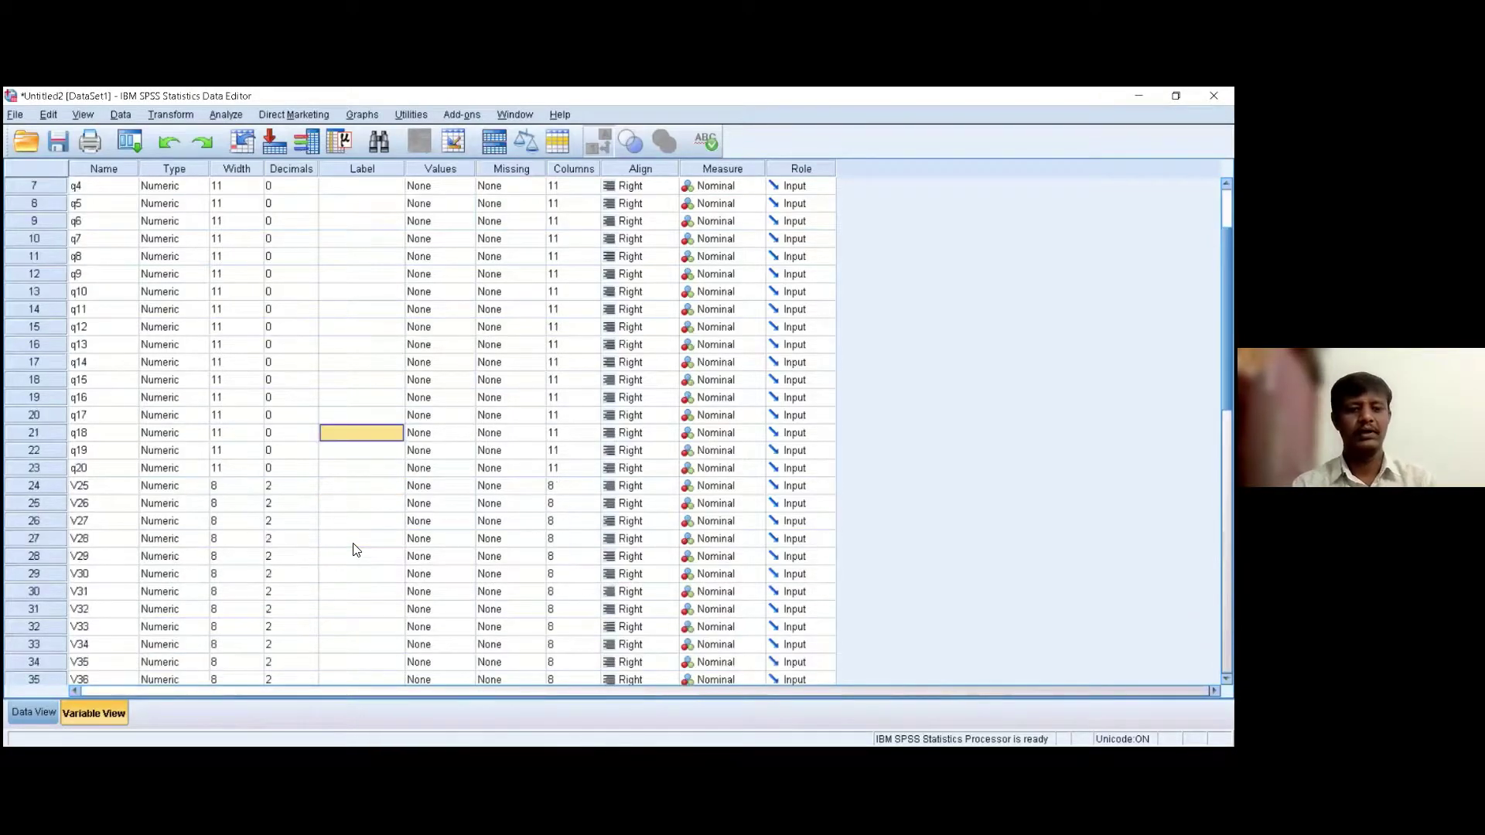
{"action": "scroll", "coordinate": [353, 539], "scroll_direction": "down", "scroll_amount": 2}
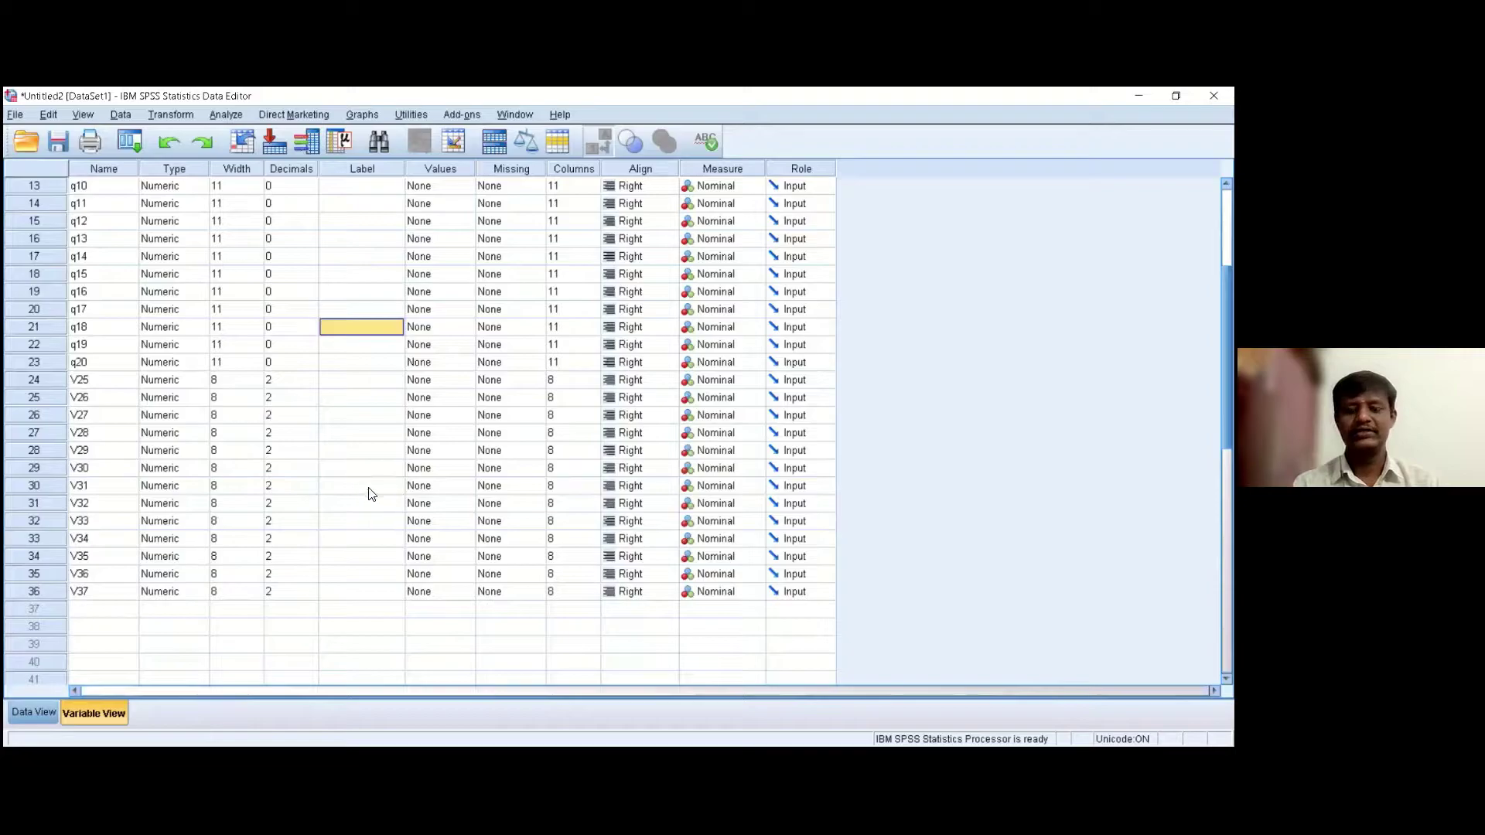
{"action": "left_click", "coordinate": [35, 712]}
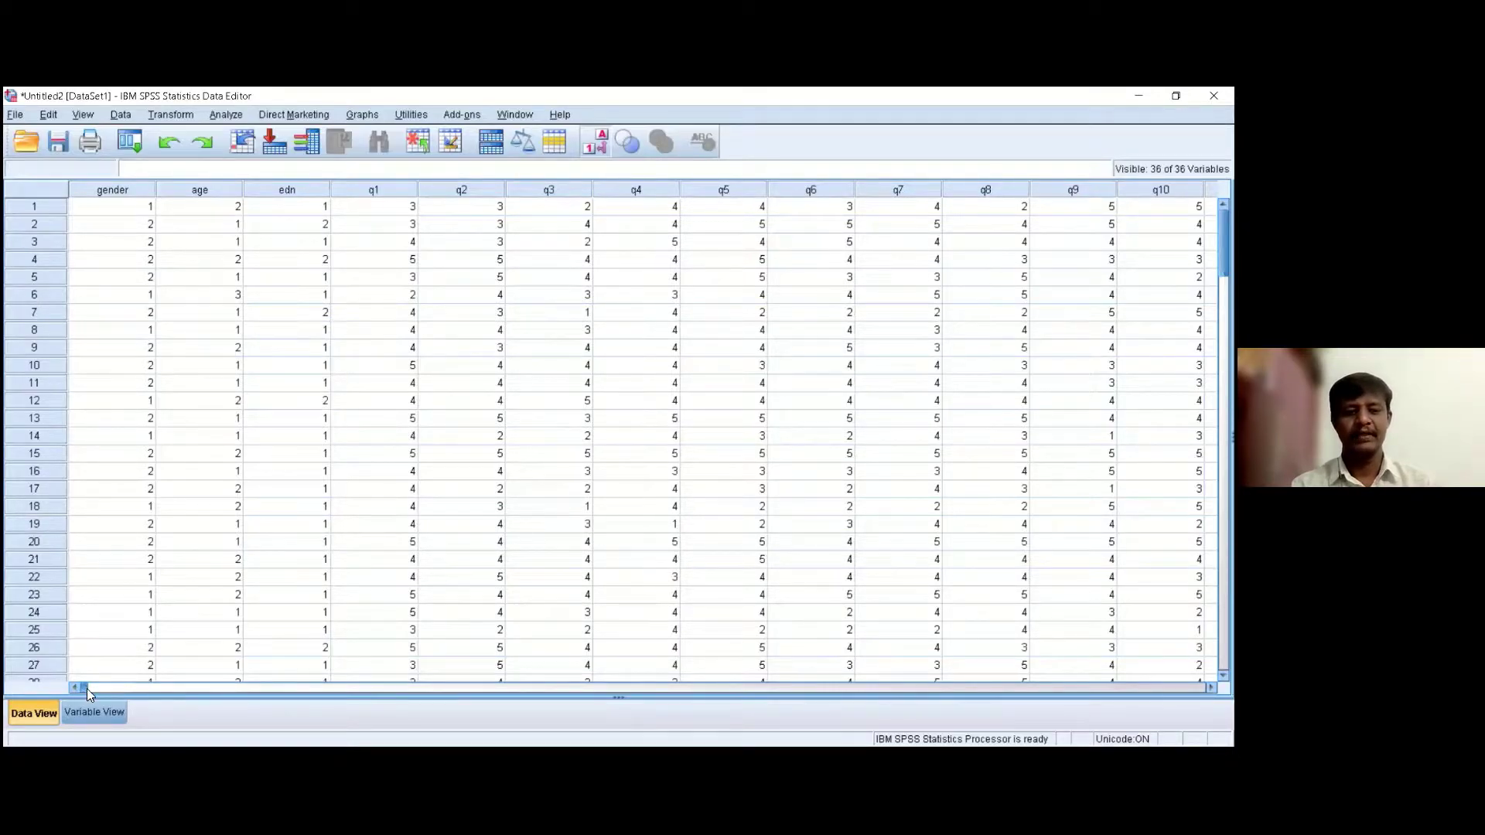
{"action": "left_click_drag", "start_coordinate": [87, 688], "coordinate": [938, 703]}
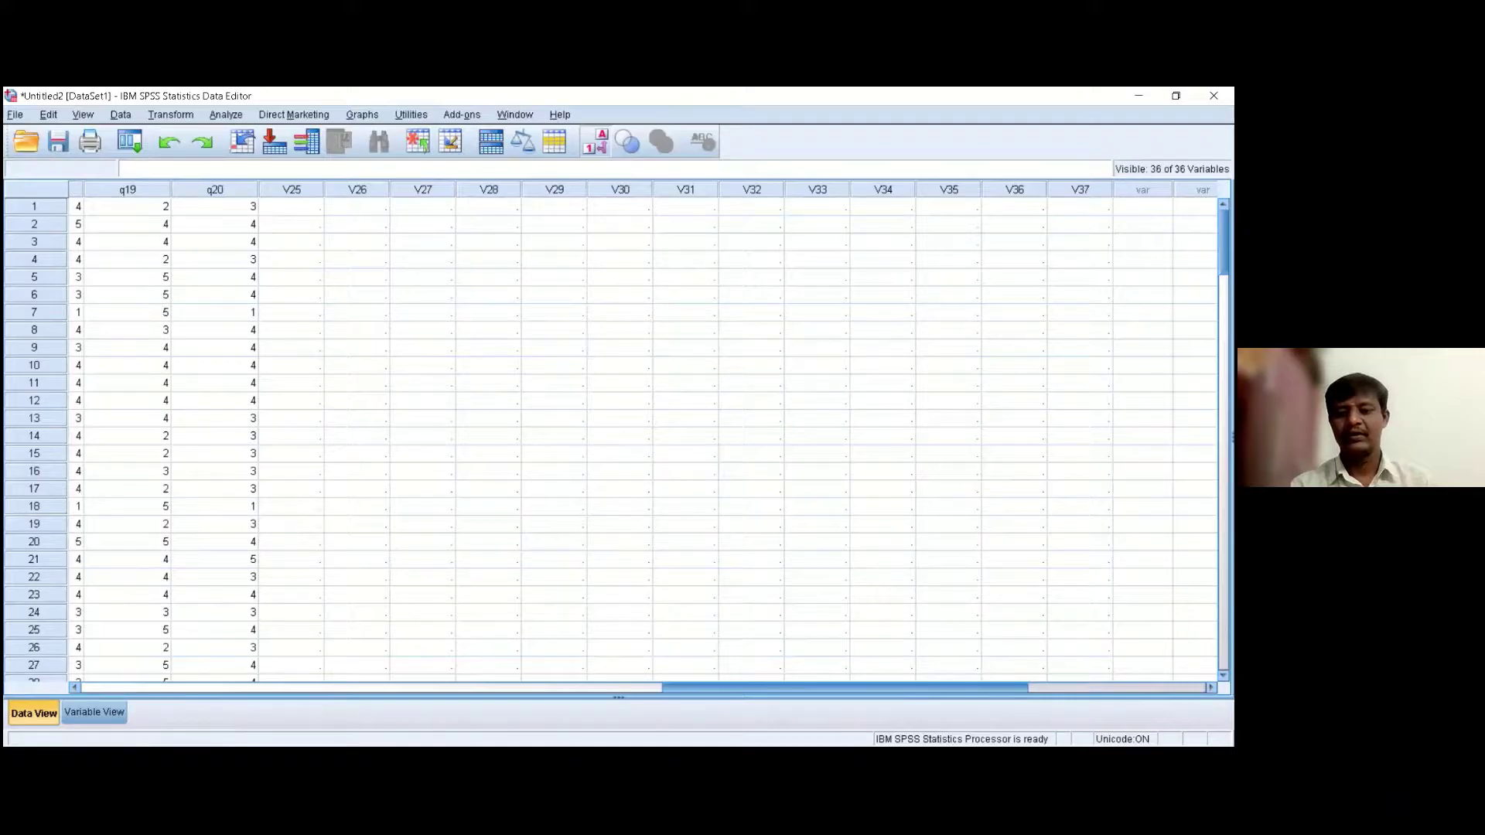
{"action": "scroll", "coordinate": [149, 611], "scroll_direction": "right", "scroll_amount": 1}
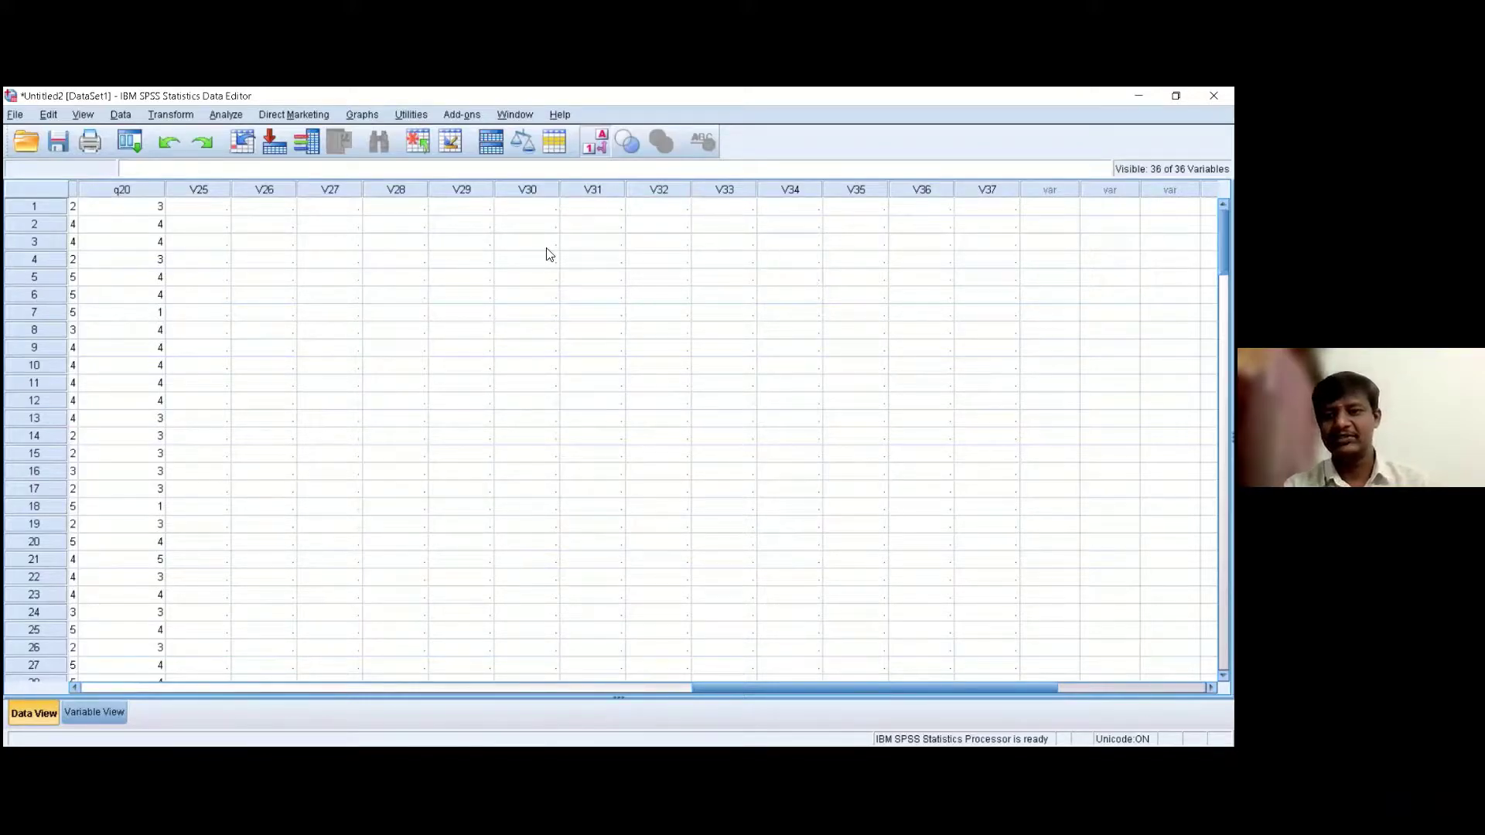
Try to clear the columns V25 through V37, along with the empty column after them, in the data grid.
{"action": "left_click", "coordinate": [208, 195]}
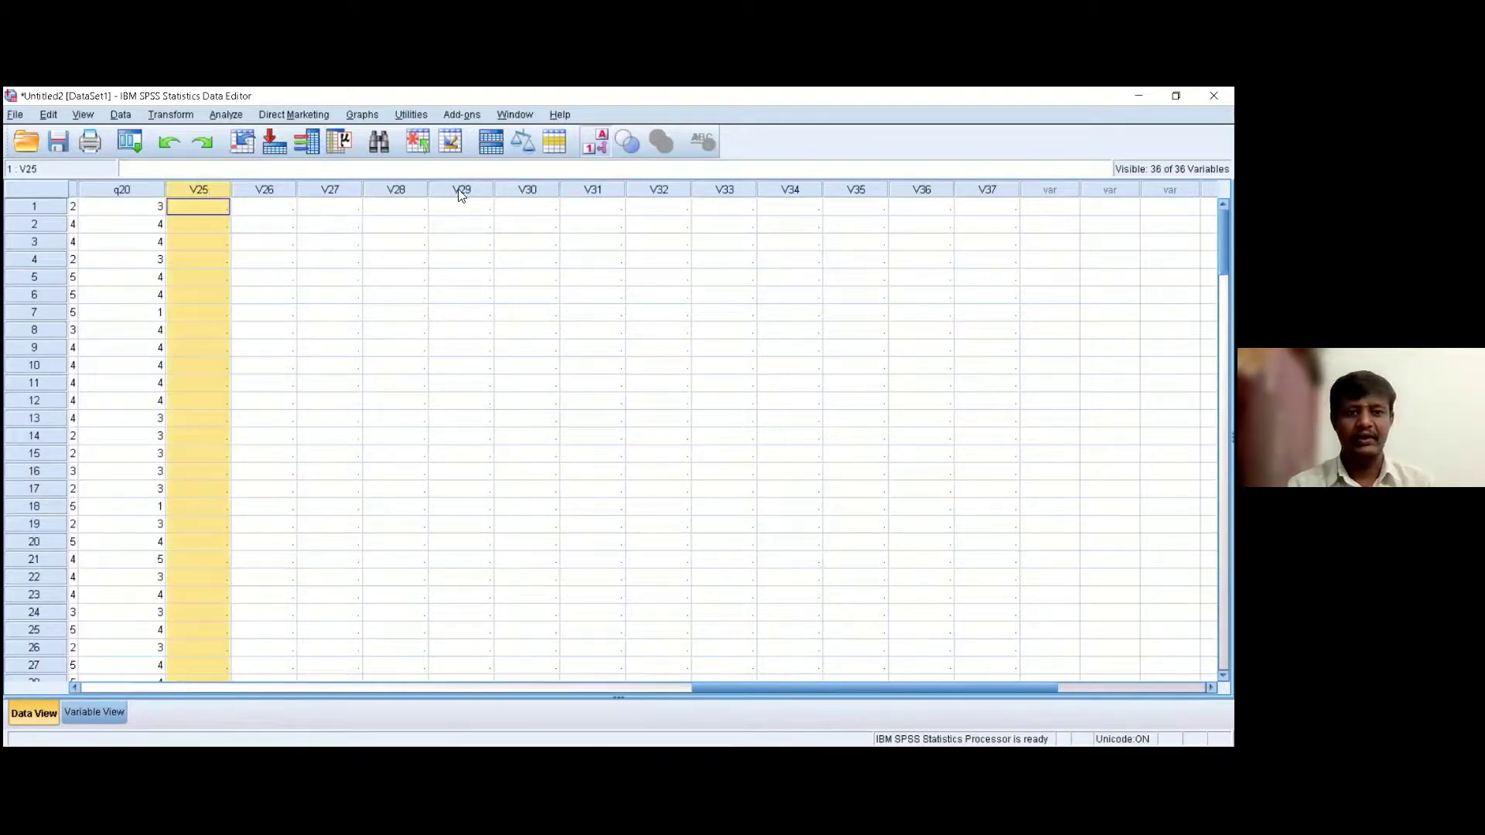
{"action": "left_click", "coordinate": [266, 226]}
{"action": "left_click", "coordinate": [193, 190]}
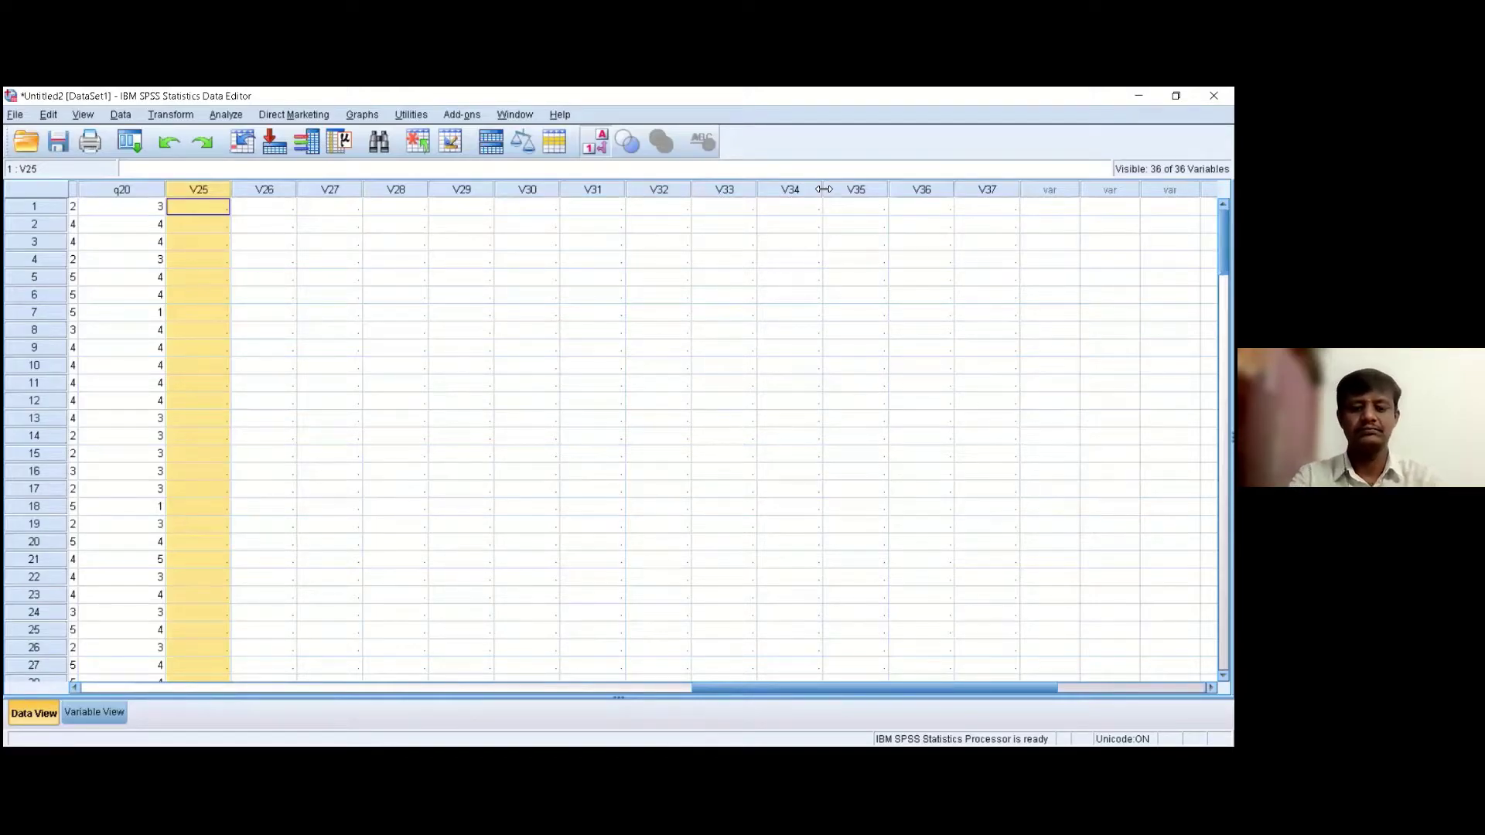
{"action": "key", "text": "shift+Right"}
{"action": "key", "text": "shift+Right"}
{"action": "key", "text": "shift+Right"}
{"action": "key", "text": "shift+Right"}
{"action": "key", "text": "shift+Right"}
{"action": "key", "text": "shift+Right"}
{"action": "key", "text": "shift+Right"}
{"action": "key", "text": "shift+Right"}
{"action": "key", "text": "shift+Right"}
{"action": "key", "text": "shift+Right"}
{"action": "key", "text": "shift+Right"}
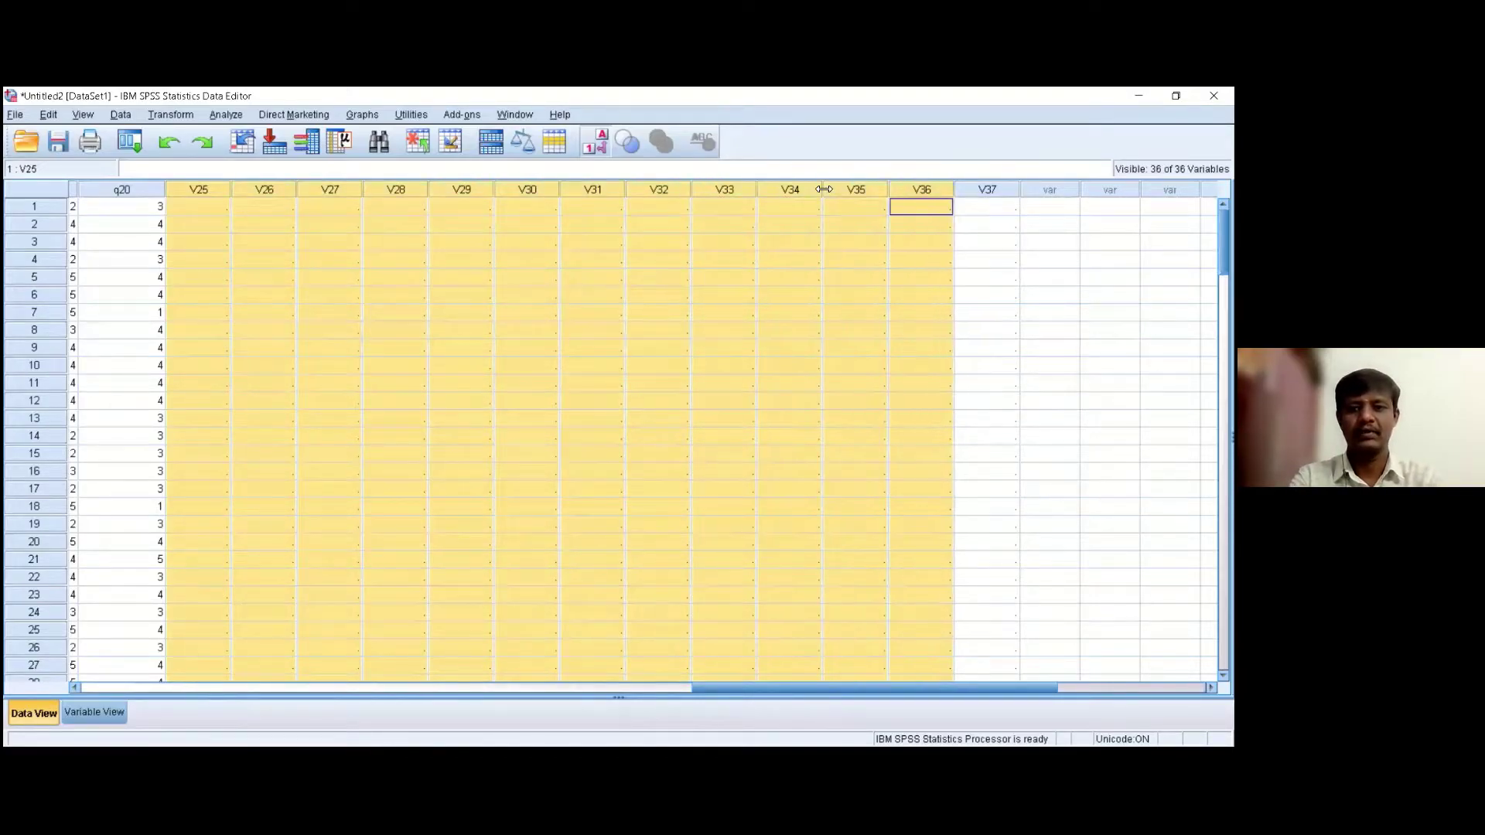
{"action": "key", "text": "shift+Right"}
{"action": "key", "text": "shift+Right"}
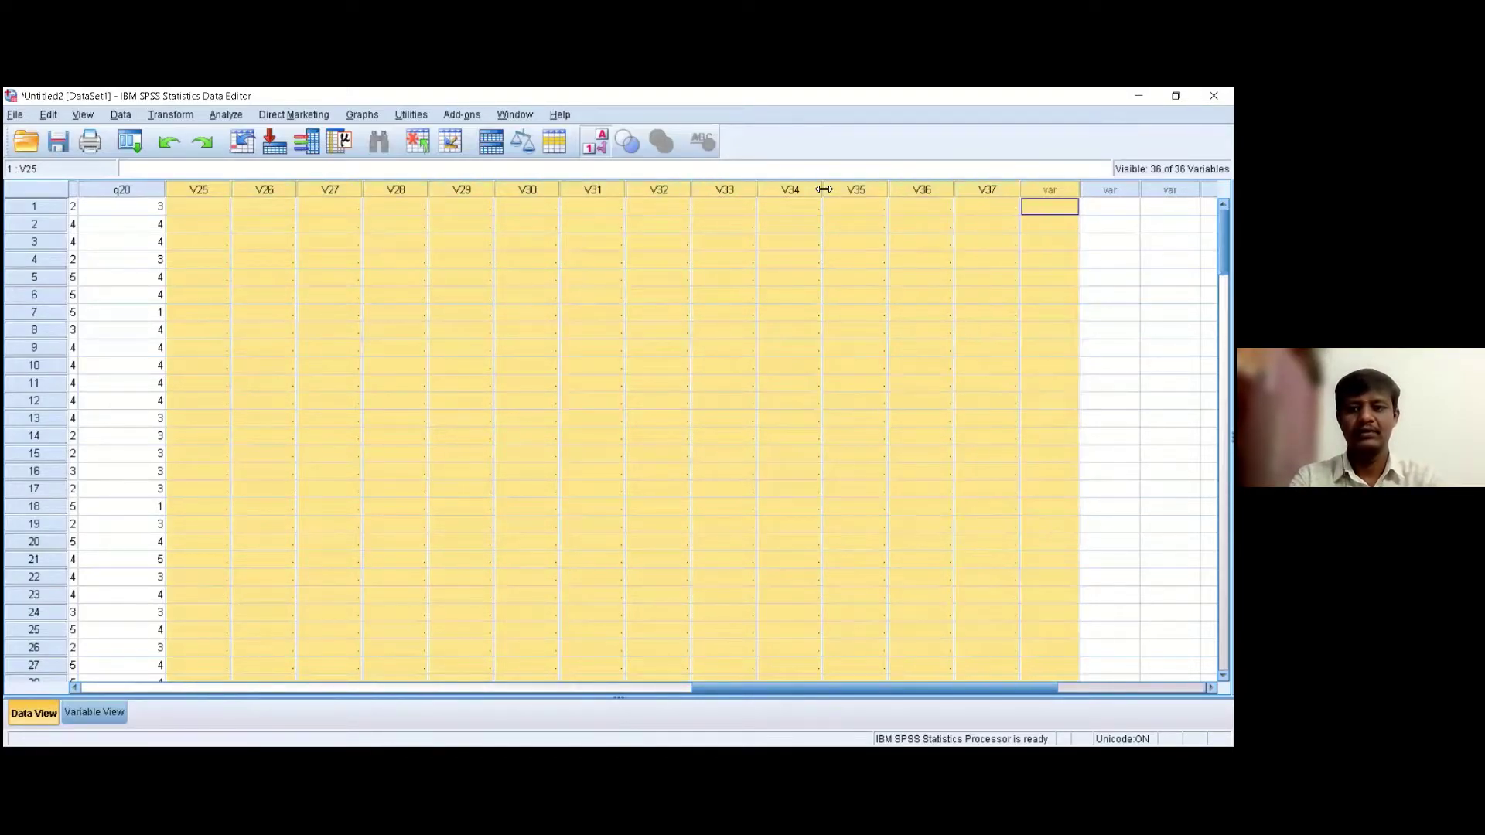
{"action": "right_click", "coordinate": [789, 307]}
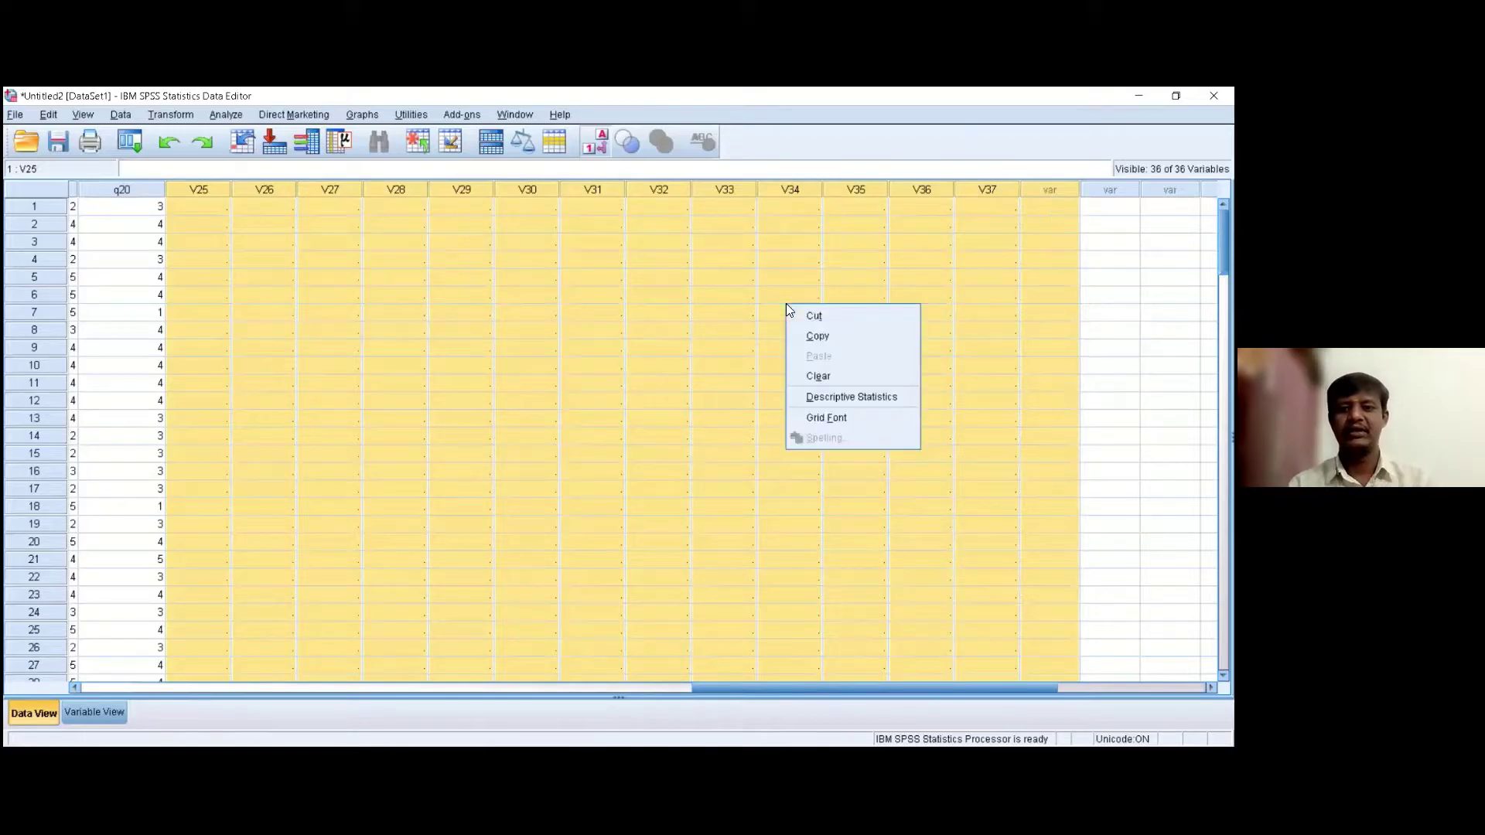
{"action": "left_click", "coordinate": [827, 376]}
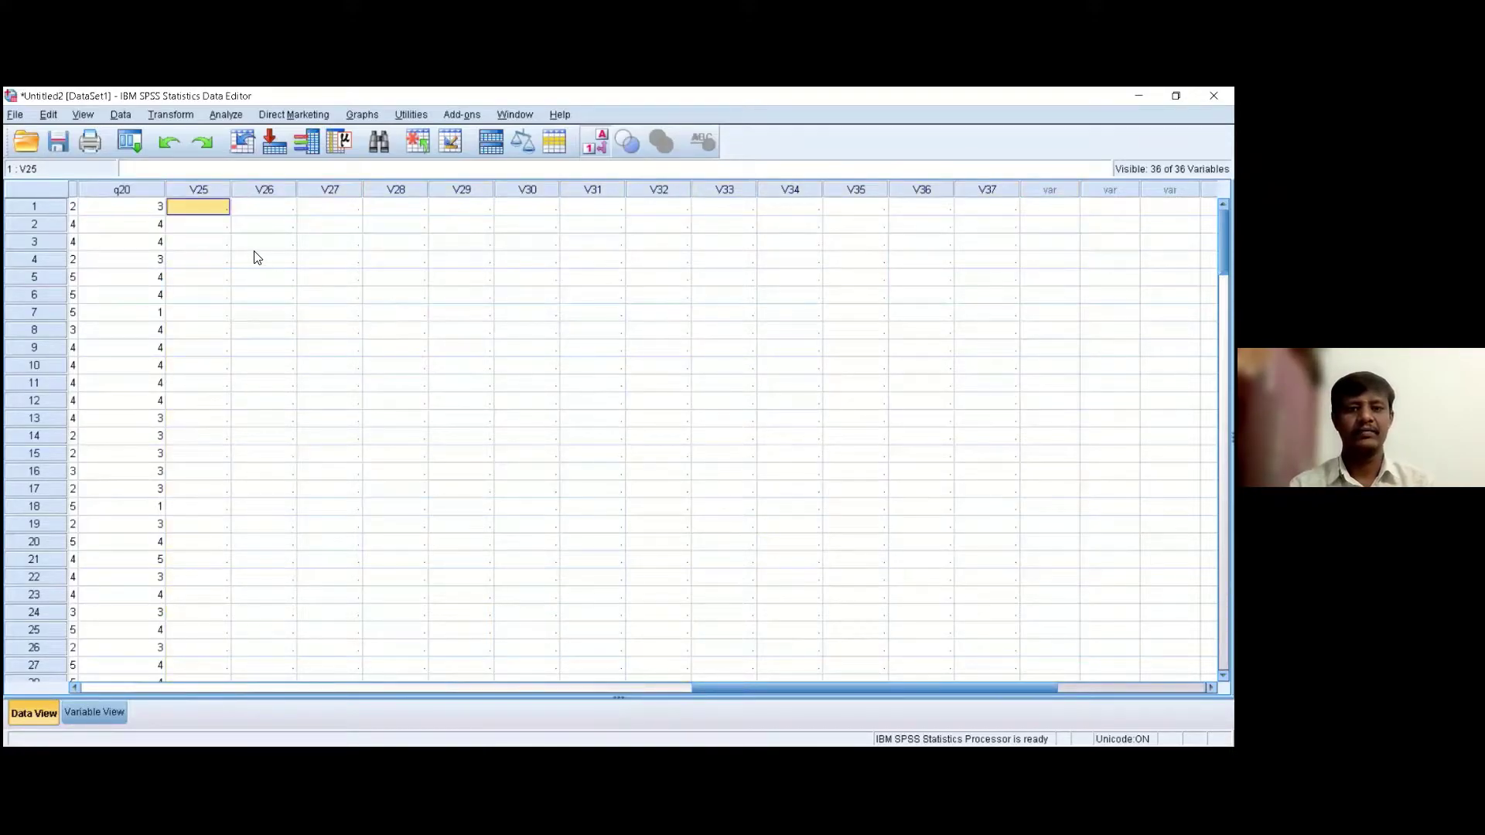
Retry clearing the data grid columns V25 through V37 and the adjacent empty column from their column headings.
{"action": "left_click_drag", "start_coordinate": [209, 189], "coordinate": [1050, 190]}
{"action": "right_click", "coordinate": [1038, 190]}
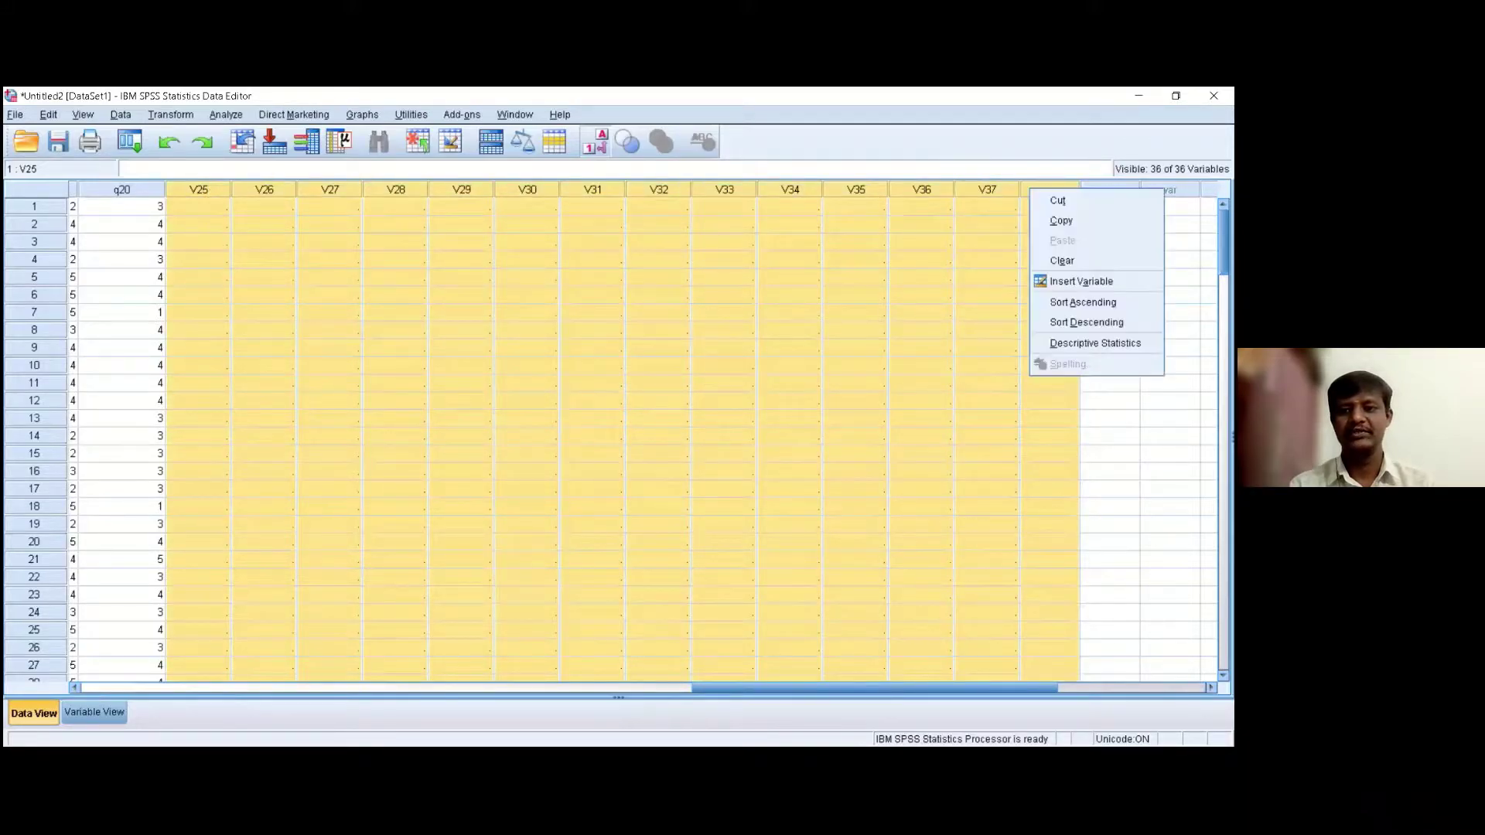
{"action": "left_click", "coordinate": [1063, 260]}
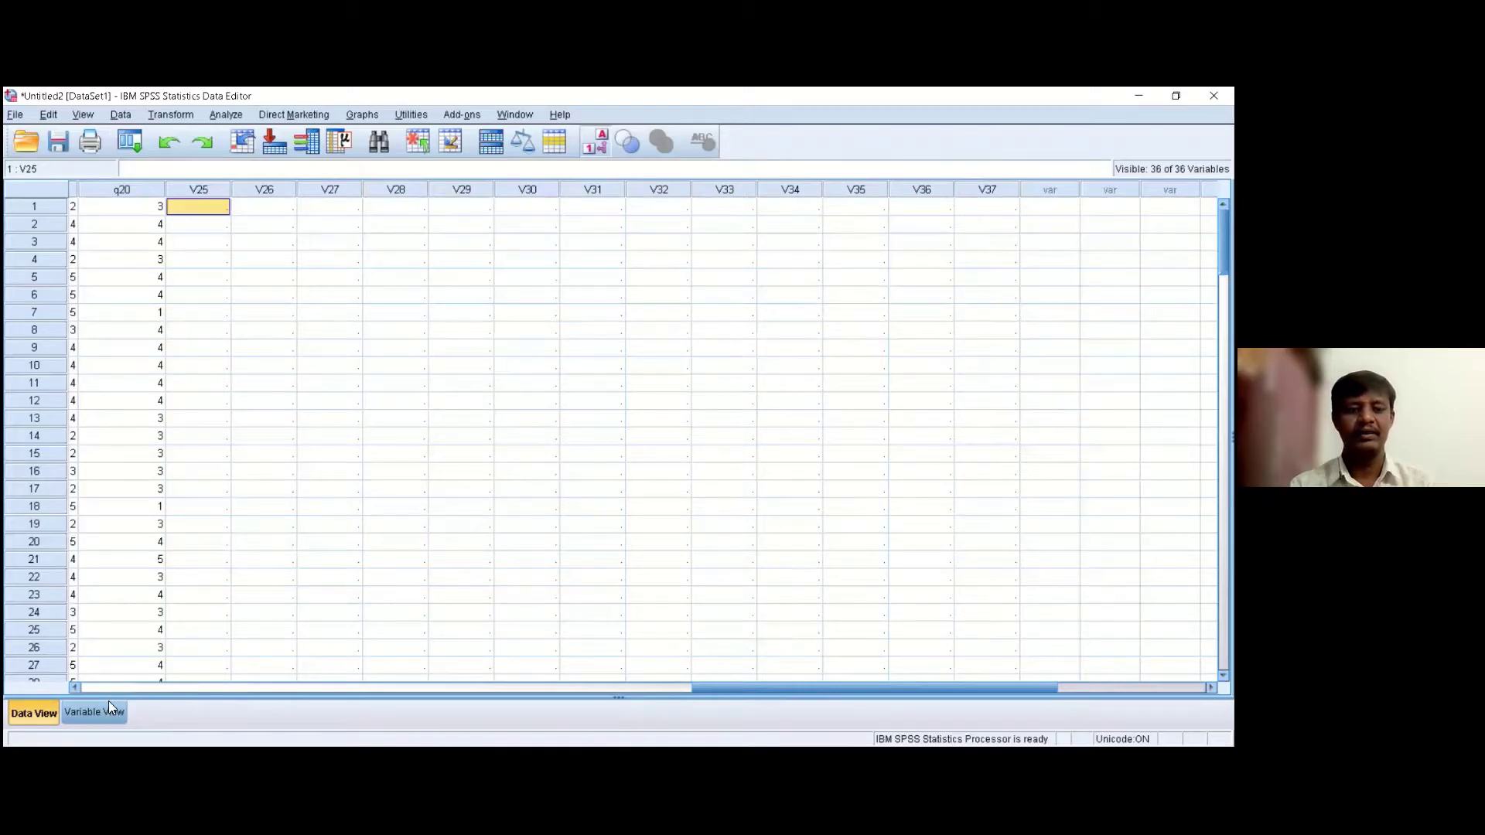
Delete the extra variables V25 through V37 from the variable list by clearing their rows.
{"action": "key", "text": "ctrl+t"}
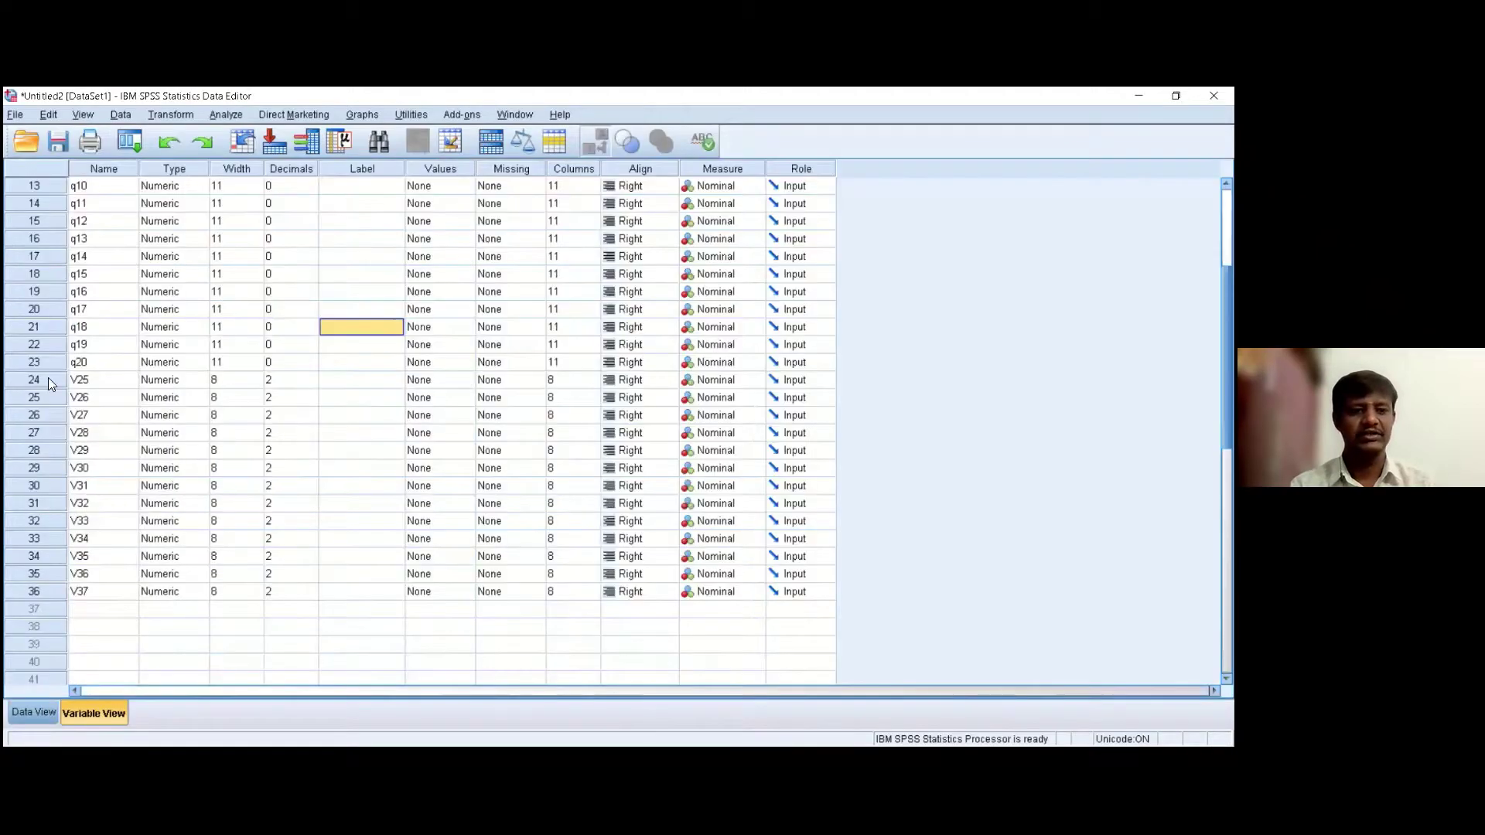
{"action": "left_click_drag", "start_coordinate": [51, 380], "coordinate": [48, 590]}
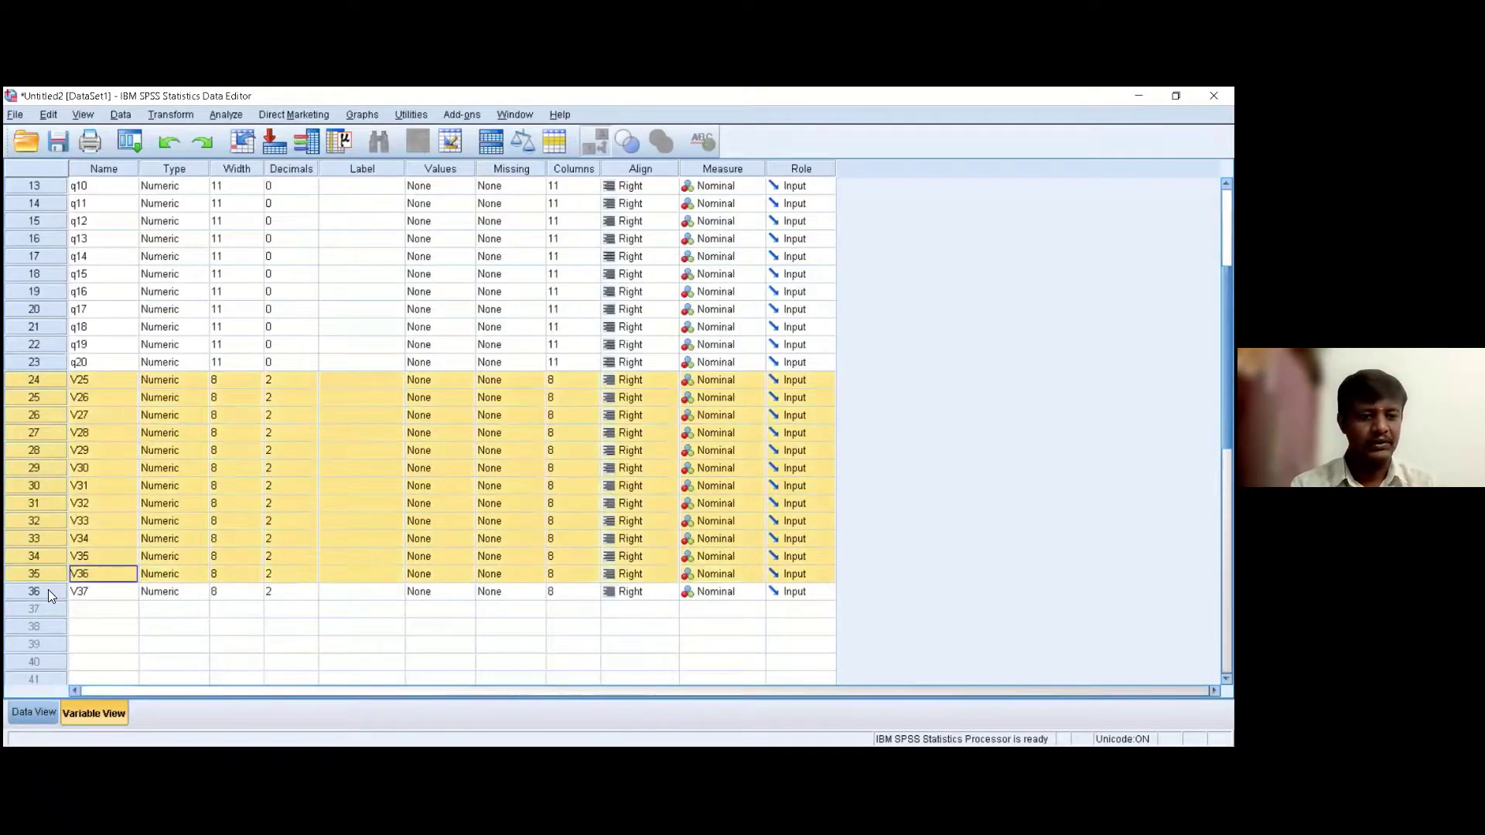
{"action": "right_click", "coordinate": [48, 590]}
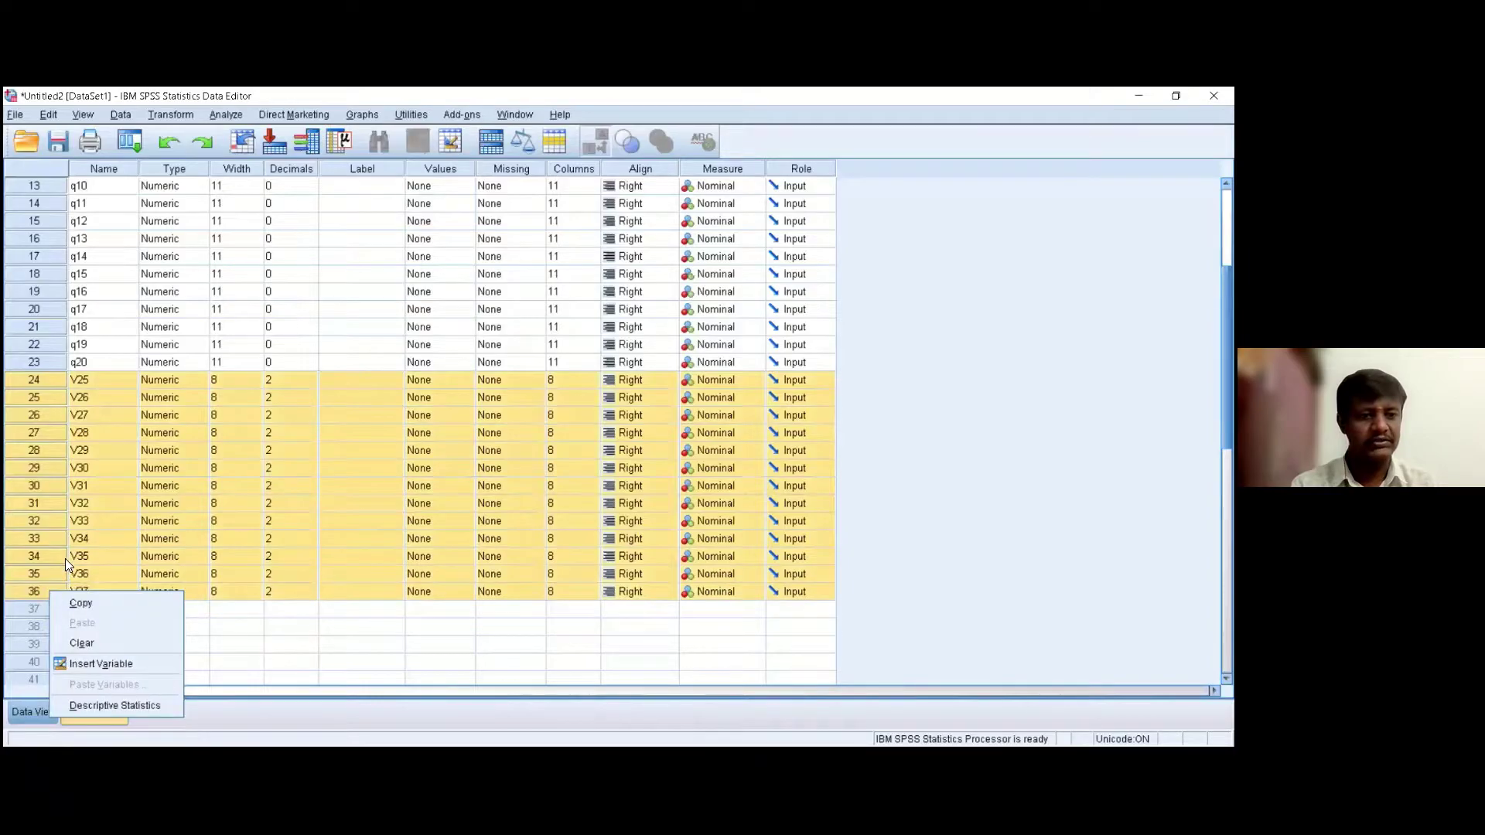
{"action": "left_click", "coordinate": [99, 638]}
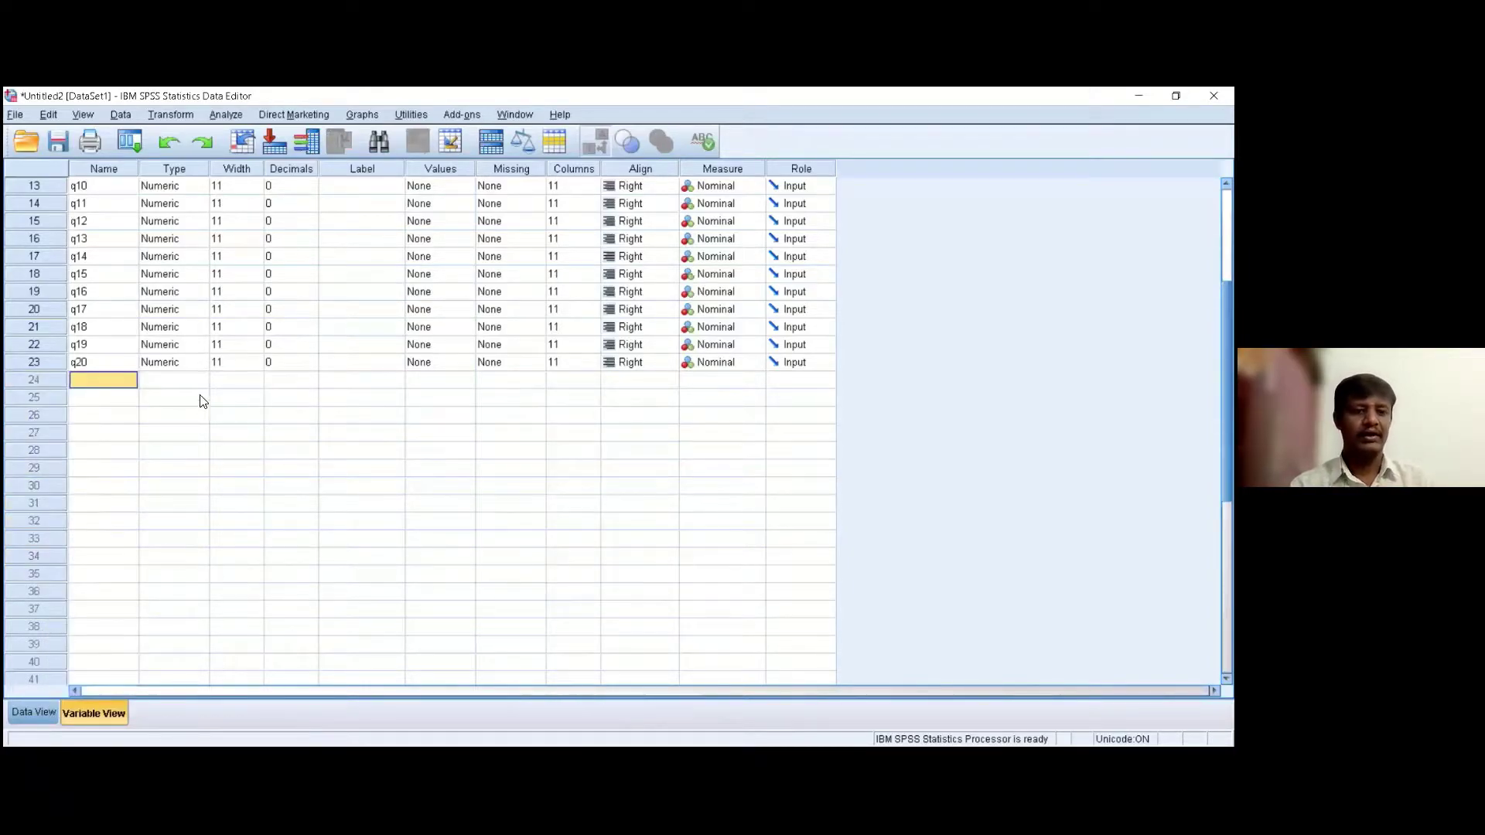
{"action": "left_click", "coordinate": [311, 341]}
{"action": "left_click", "coordinate": [379, 328]}
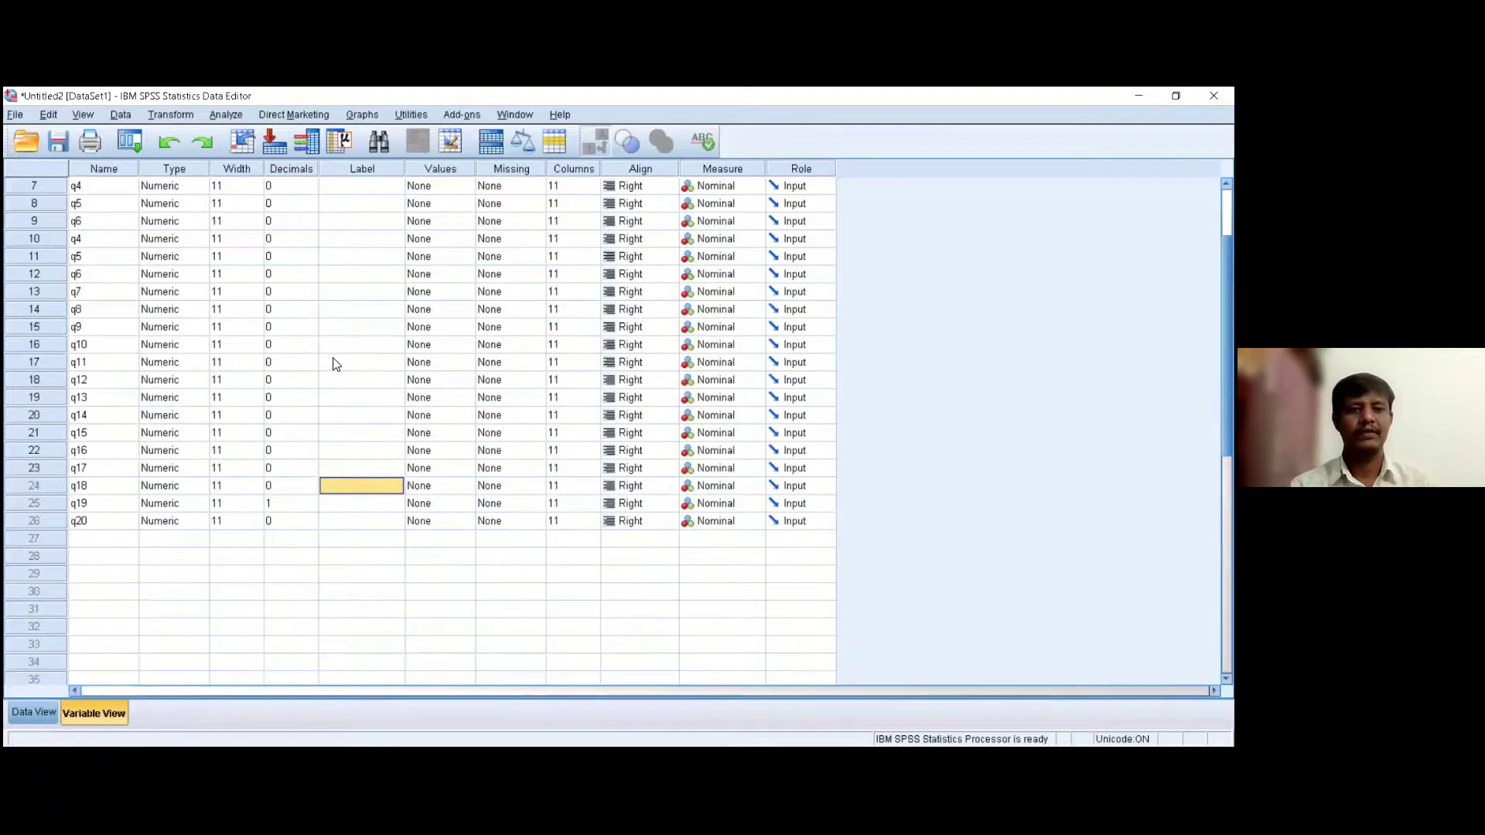
Review the remaining variables from gender to q20 in the variable list.
{"action": "scroll", "coordinate": [317, 321], "scroll_direction": "up", "scroll_amount": 2}
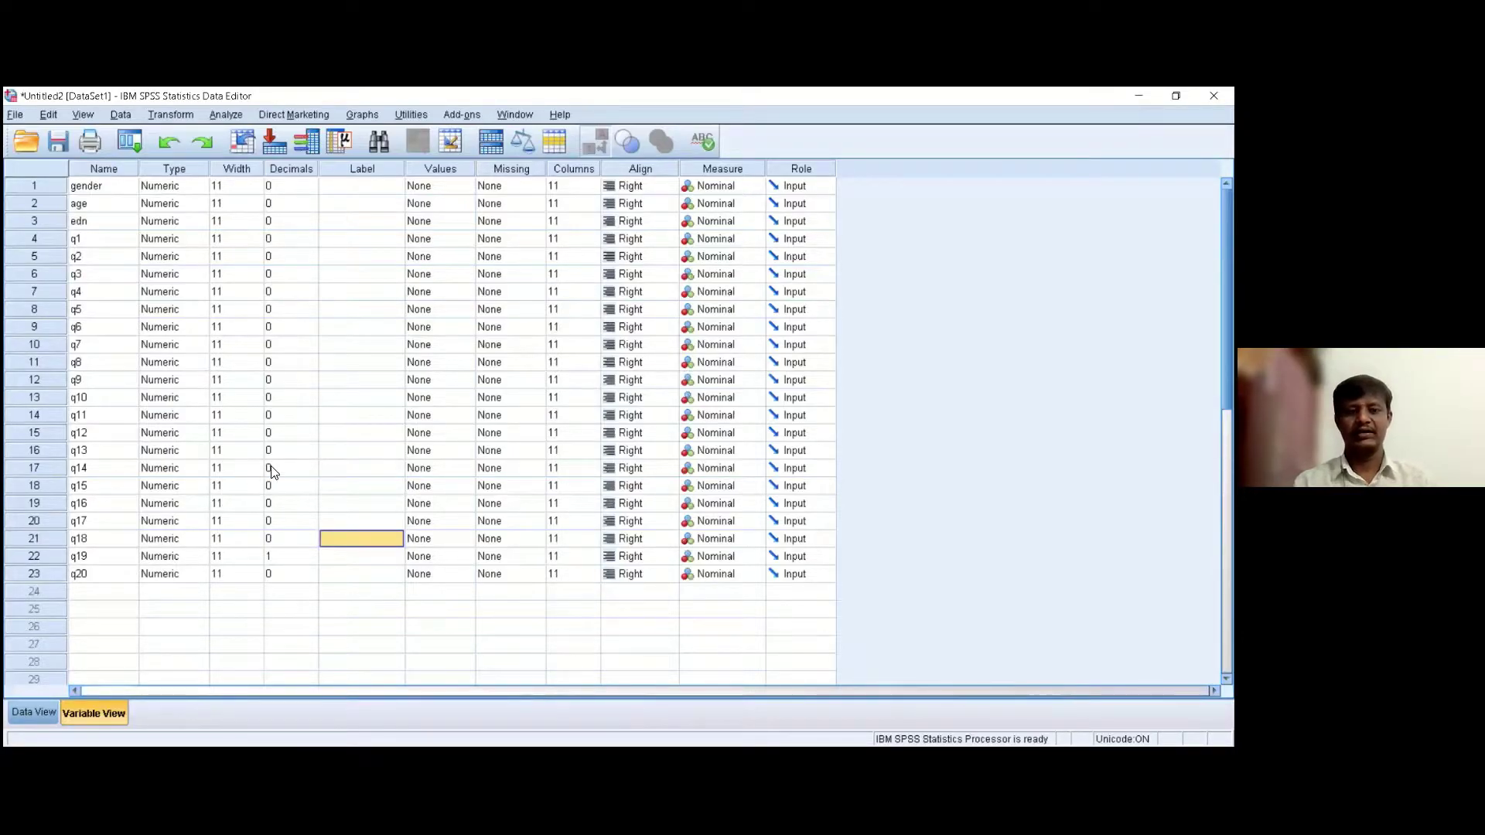
{"action": "left_click", "coordinate": [340, 420]}
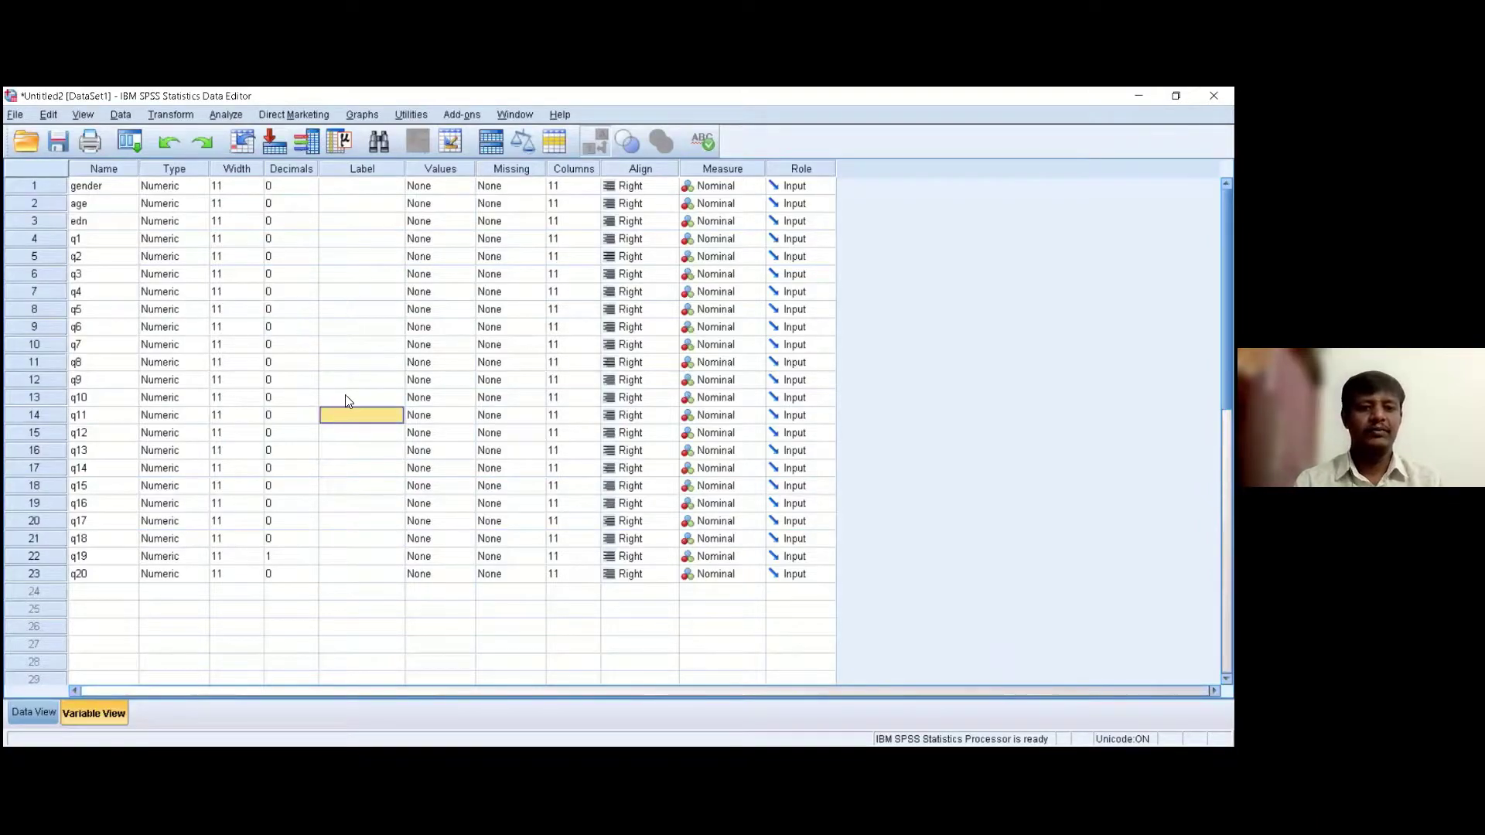
{"action": "left_click", "coordinate": [351, 379]}
{"action": "left_click_drag", "start_coordinate": [379, 193], "coordinate": [379, 575]}
{"action": "left_click", "coordinate": [379, 576]}
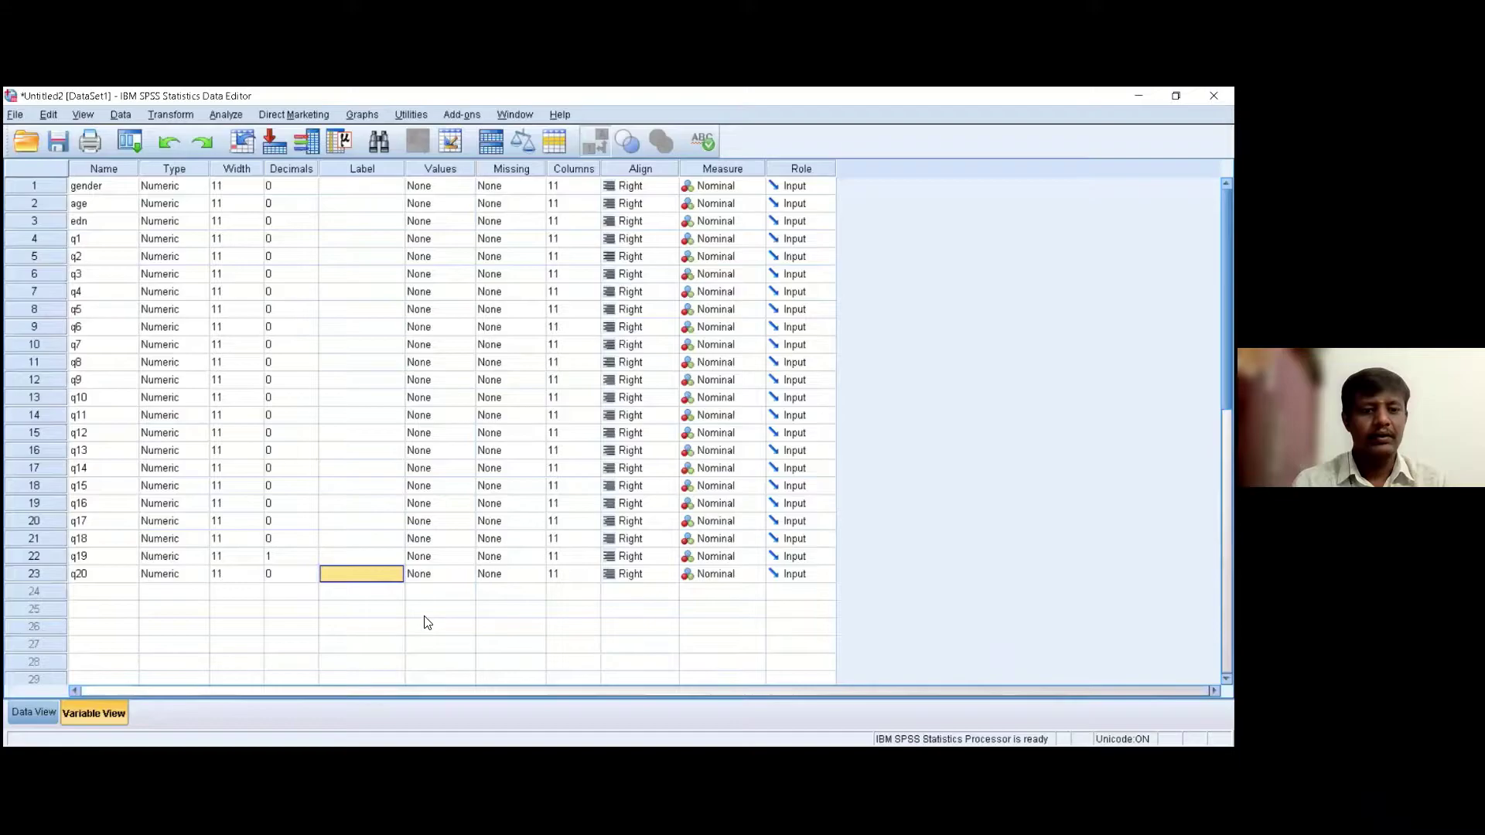
{"action": "left_click", "coordinate": [392, 613]}
{"action": "left_click", "coordinate": [377, 614]}
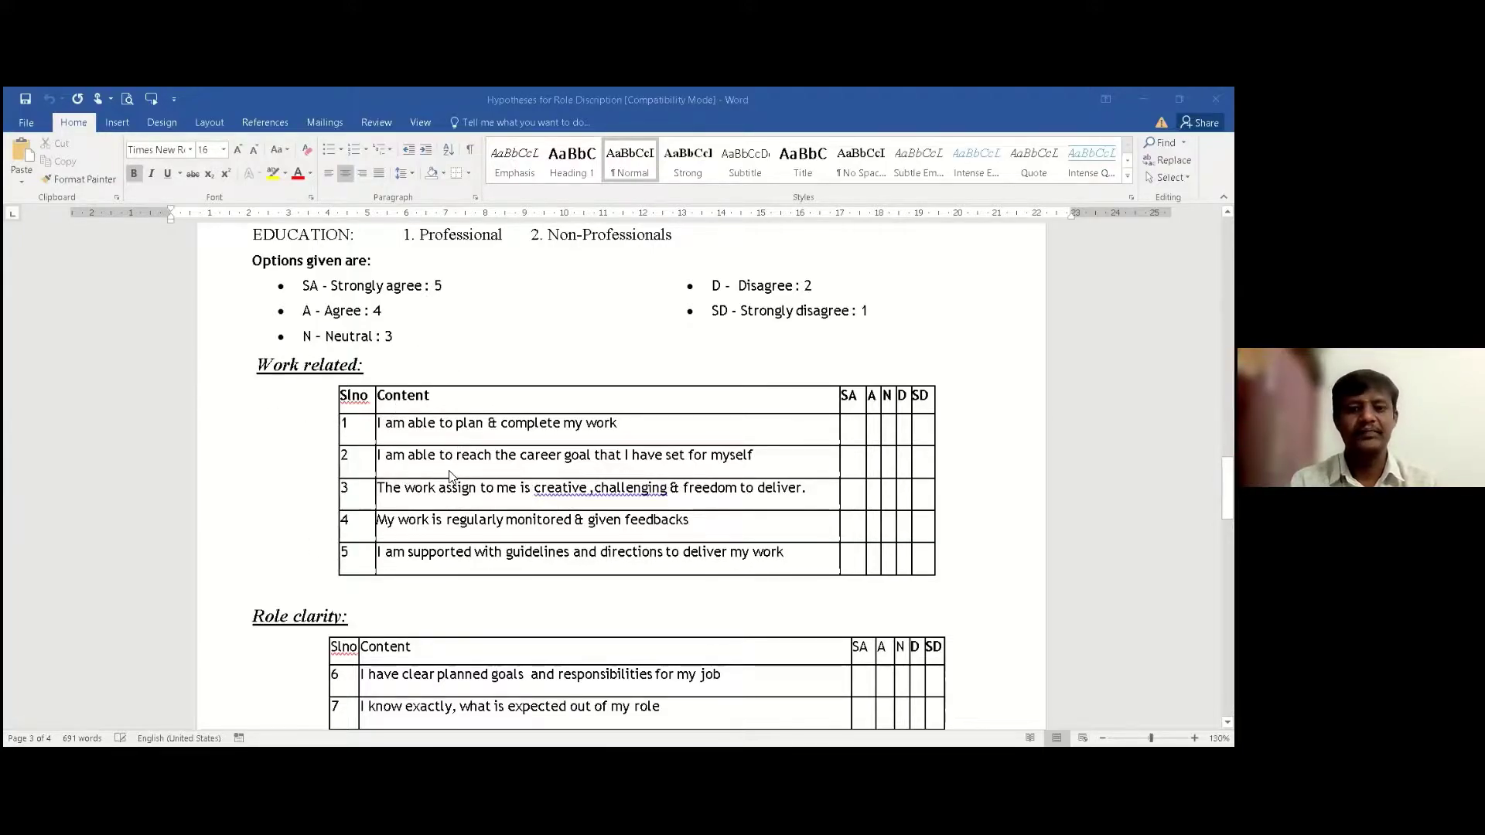
Examine which questionnaire items belong to Work related, Role clarity, Performance related and Growth opportunities in the Word document on role description.
{"action": "scroll", "coordinate": [450, 475], "scroll_direction": "down", "scroll_amount": 3}
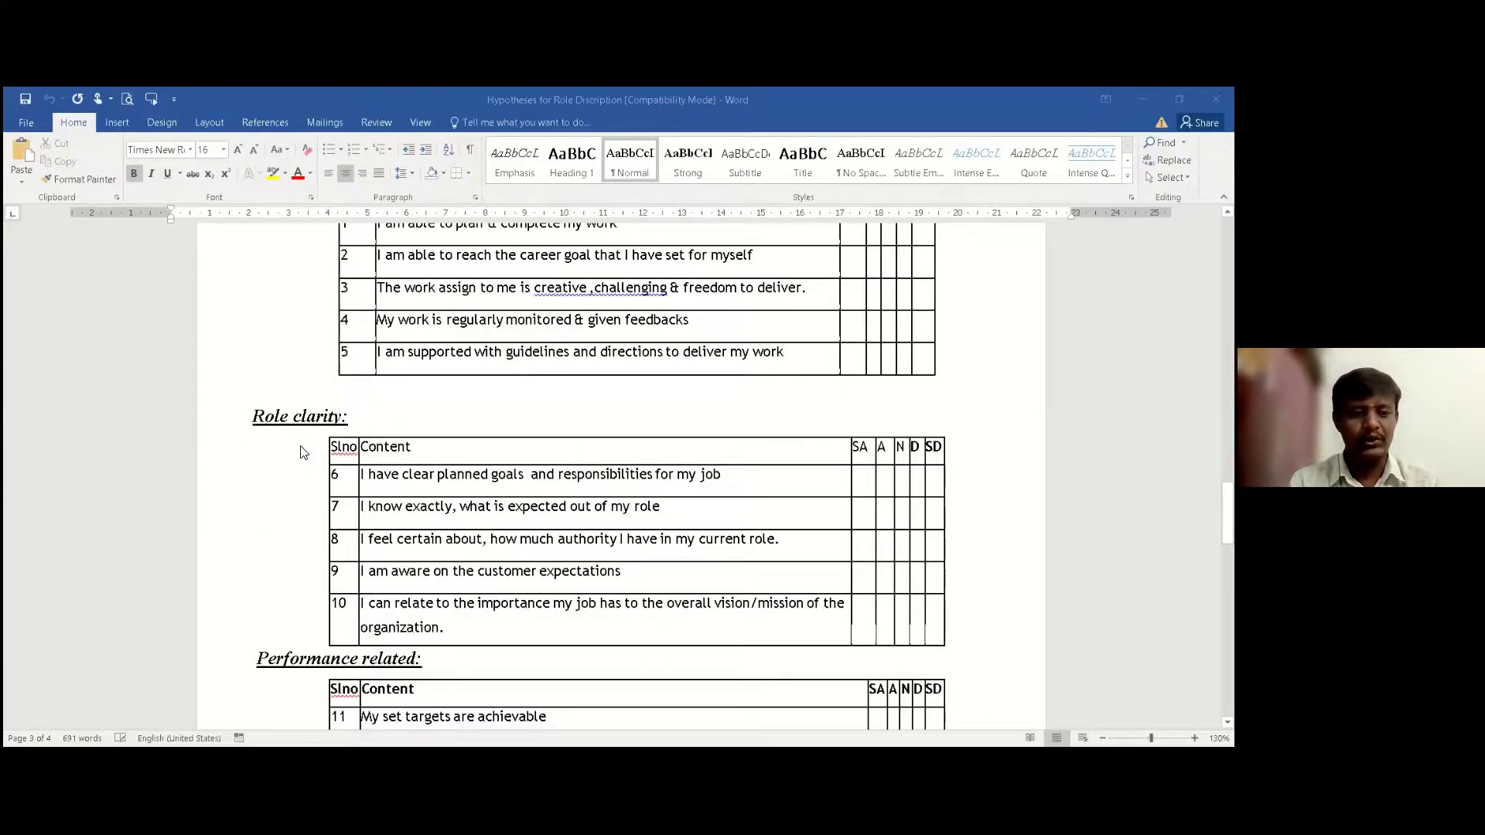
{"action": "scroll", "coordinate": [348, 533], "scroll_direction": "down", "scroll_amount": 4}
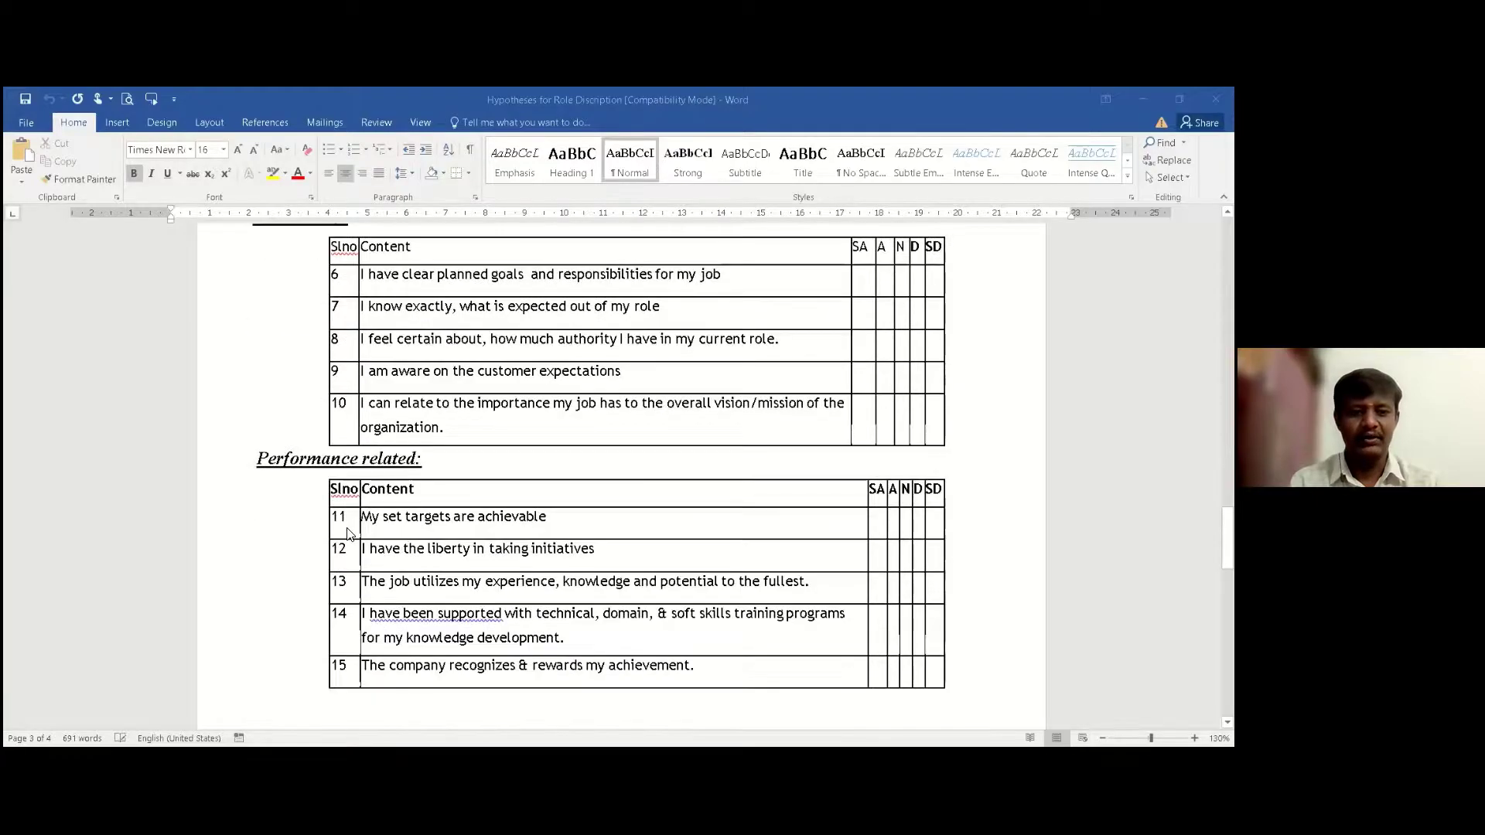
{"action": "scroll", "coordinate": [468, 571], "scroll_direction": "down", "scroll_amount": 8}
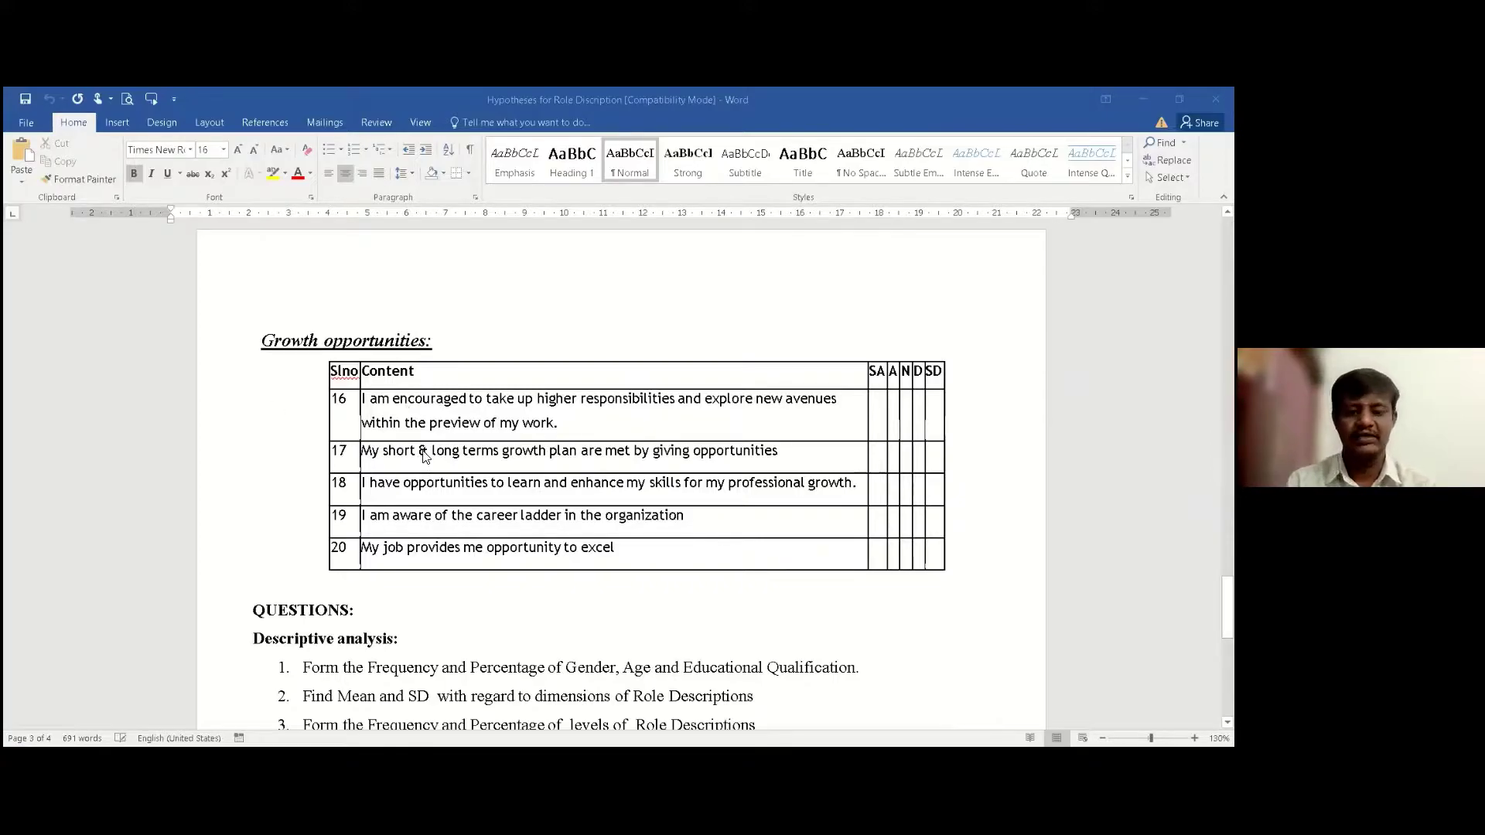
{"action": "scroll", "coordinate": [433, 461], "scroll_direction": "up", "scroll_amount": 4}
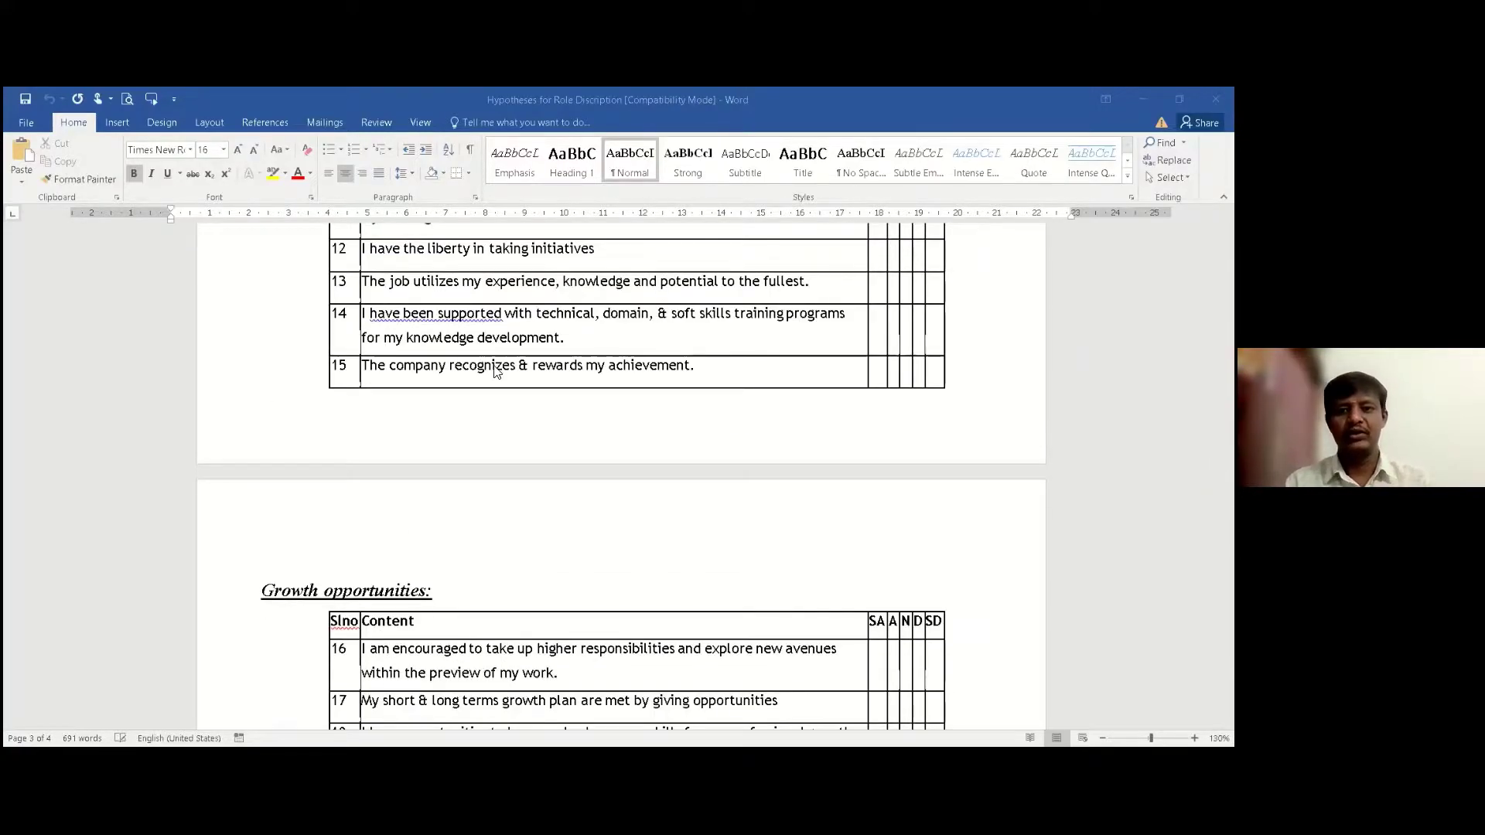
{"action": "scroll", "coordinate": [407, 428], "scroll_direction": "up", "scroll_amount": 10}
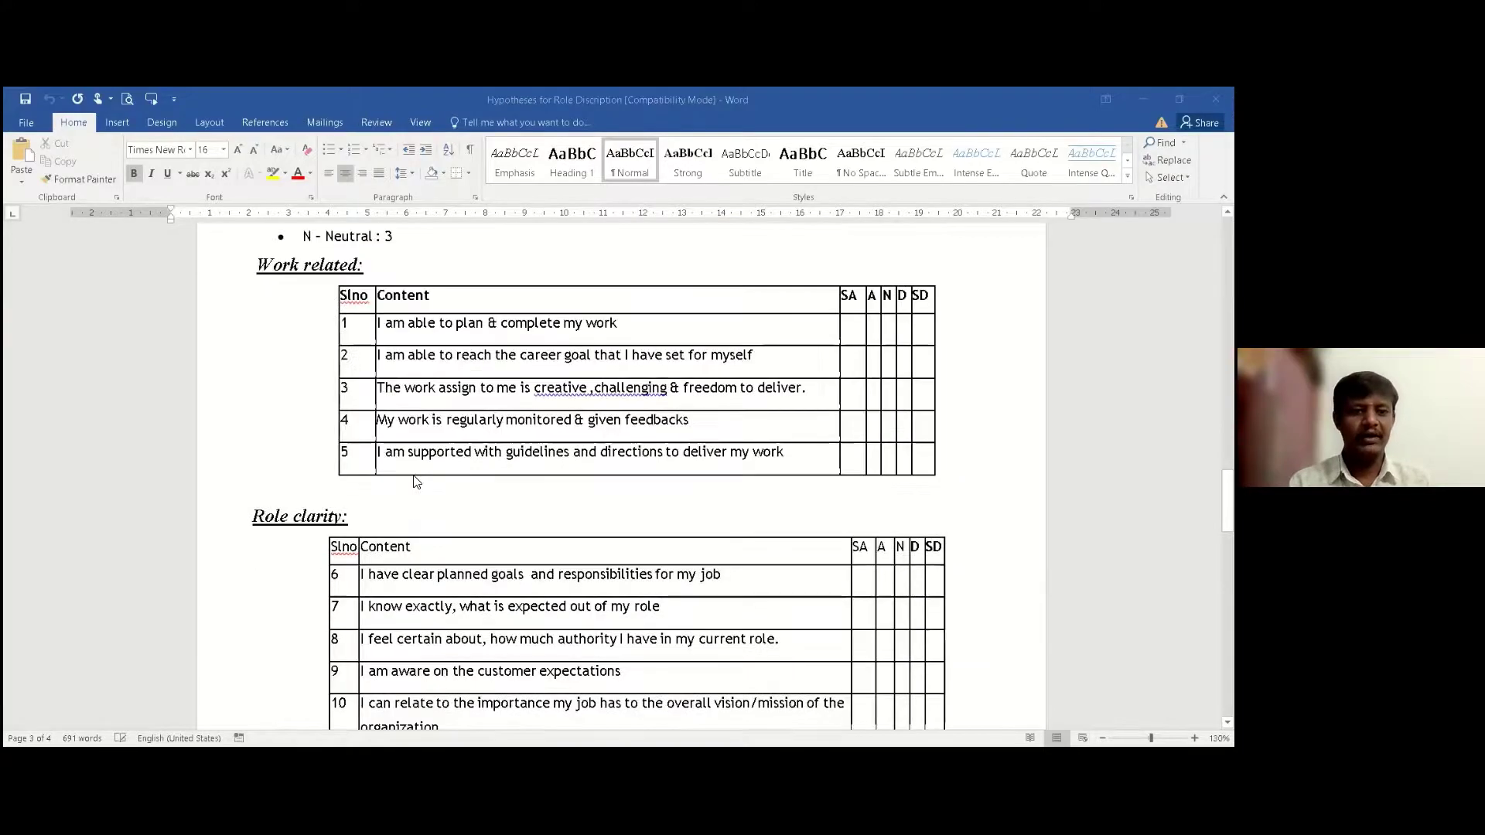
{"action": "scroll", "coordinate": [416, 482], "scroll_direction": "up", "scroll_amount": 1}
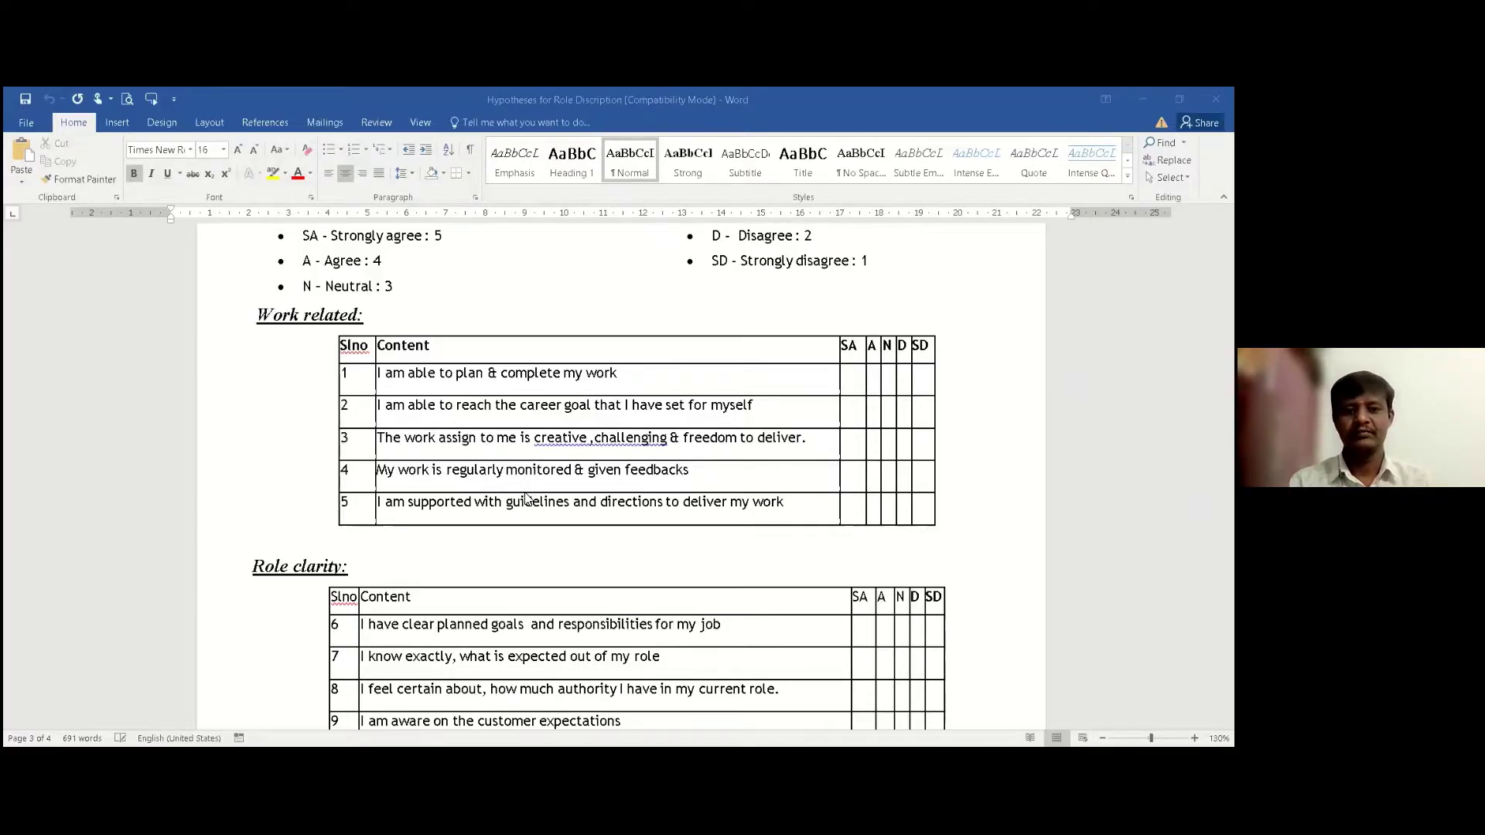
{"action": "scroll", "coordinate": [511, 495], "scroll_direction": "down", "scroll_amount": 3}
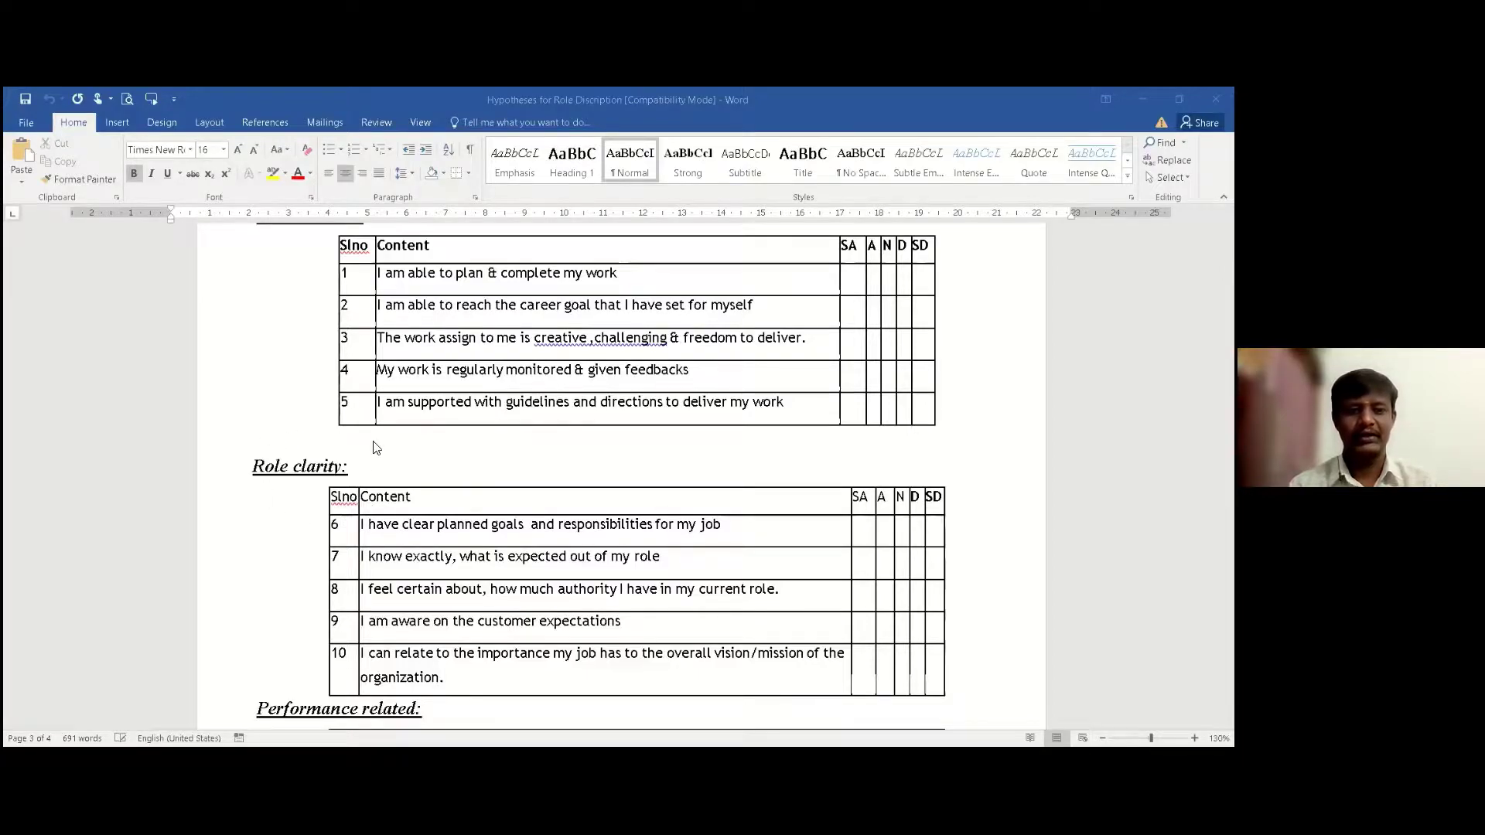
{"action": "scroll", "coordinate": [376, 448], "scroll_direction": "up", "scroll_amount": 2}
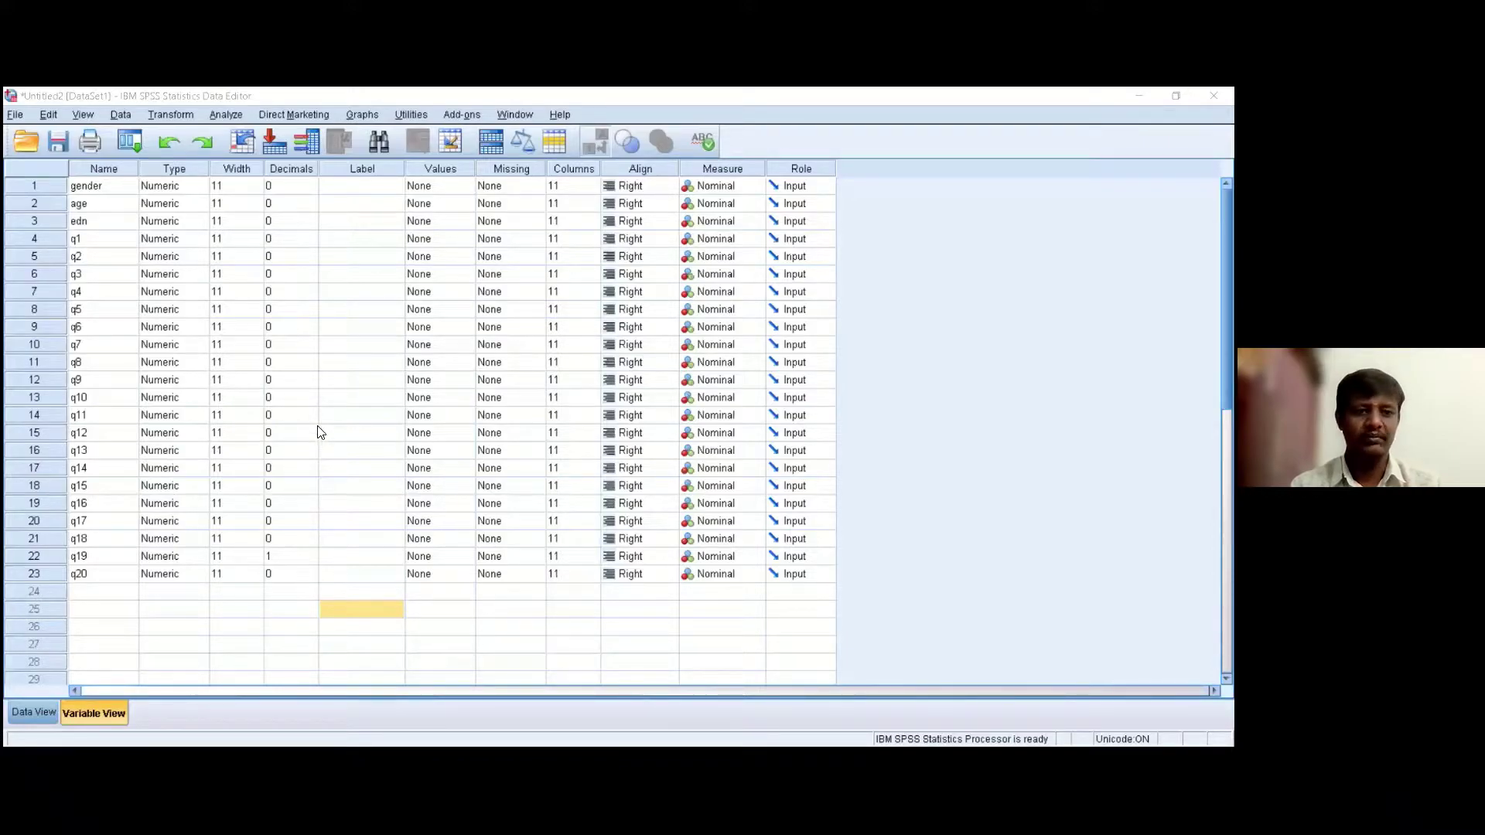
Start a Compute Variable transformation and name the target variable work_related, with an underscore in place of the space.
{"action": "left_click", "coordinate": [179, 118]}
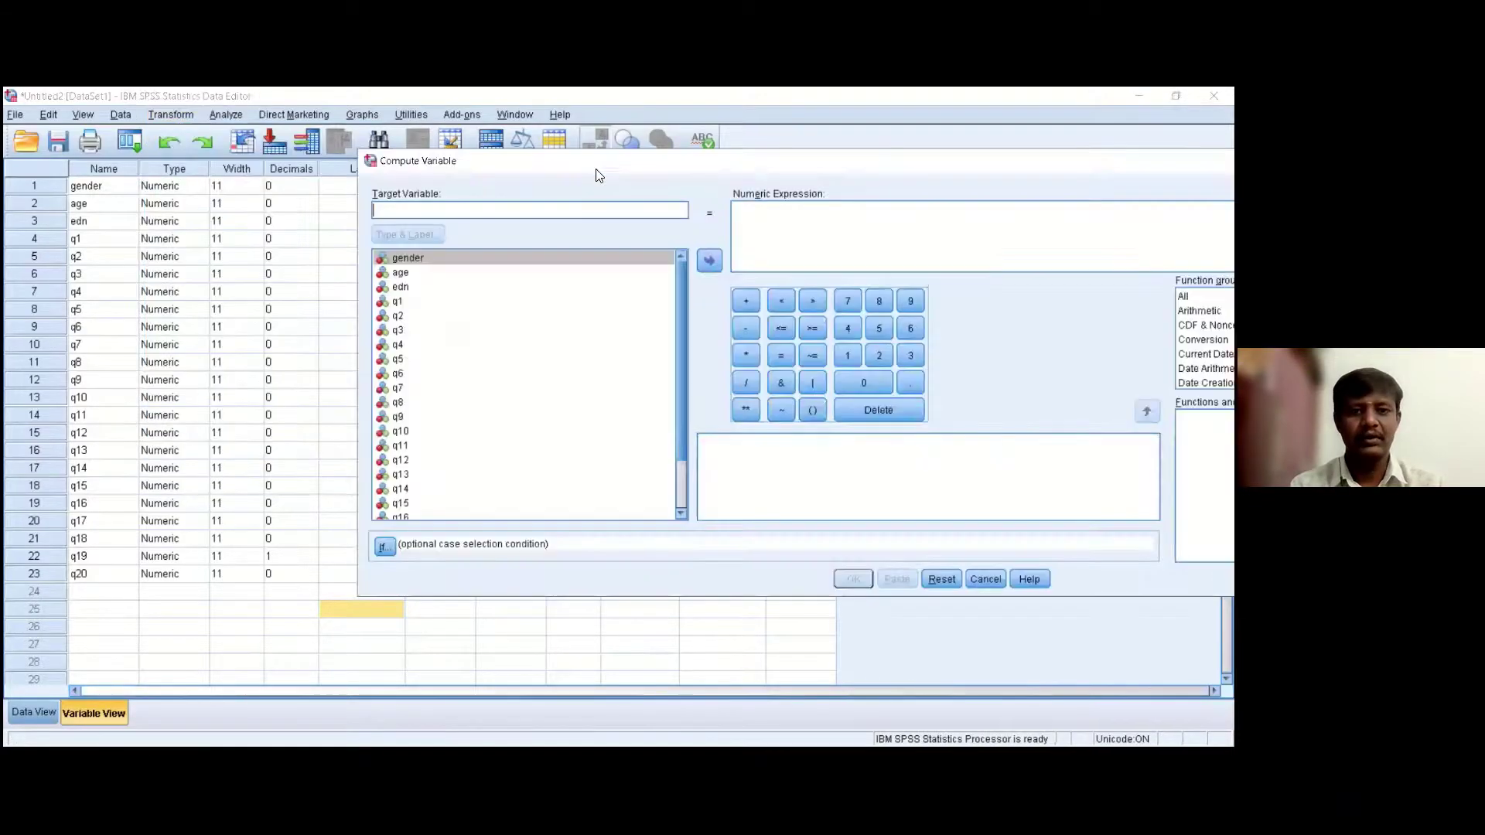
{"action": "key", "text": "Return"}
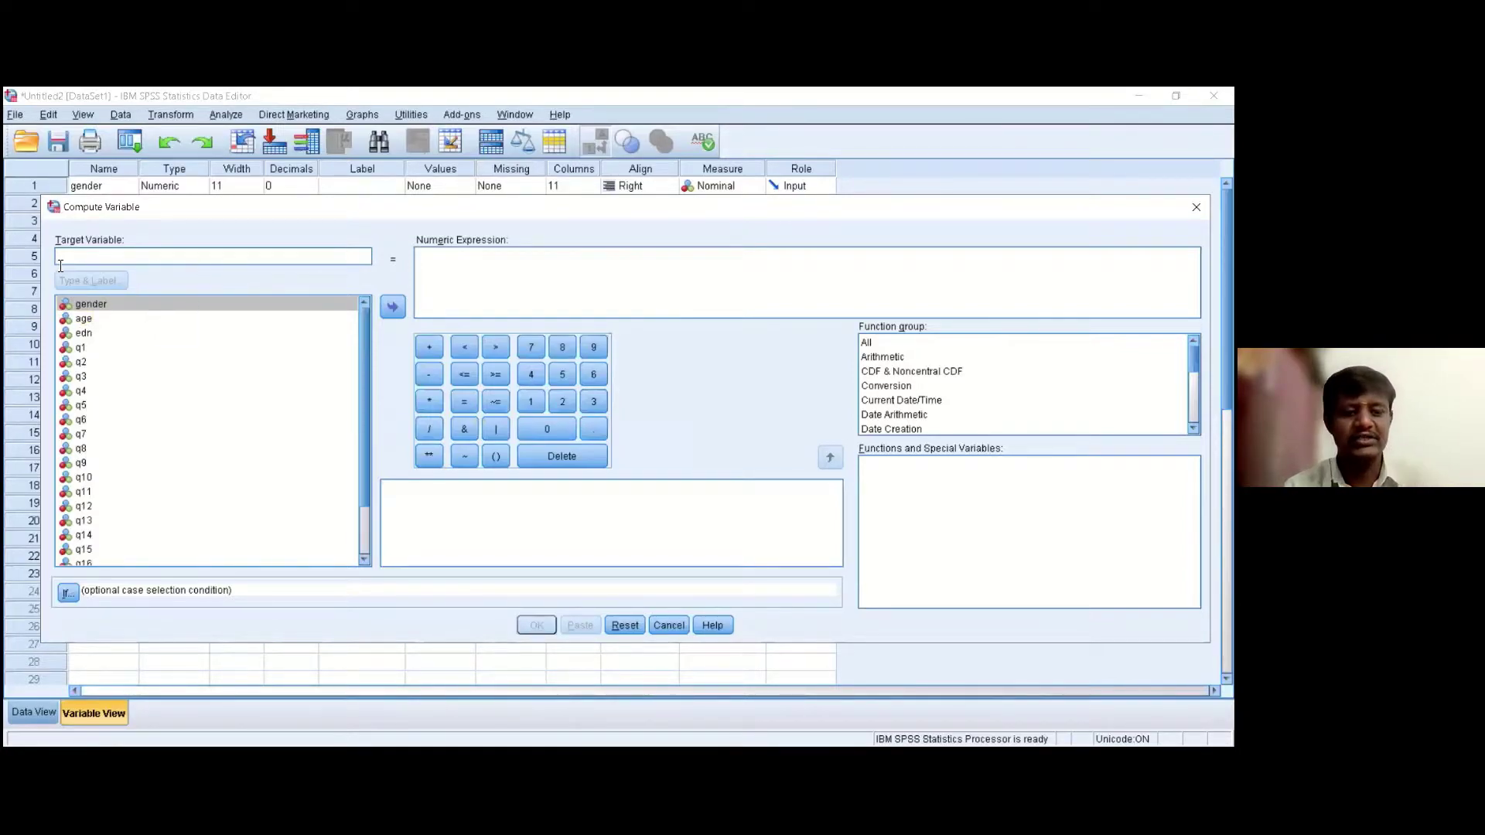
{"action": "type", "text": "work"}
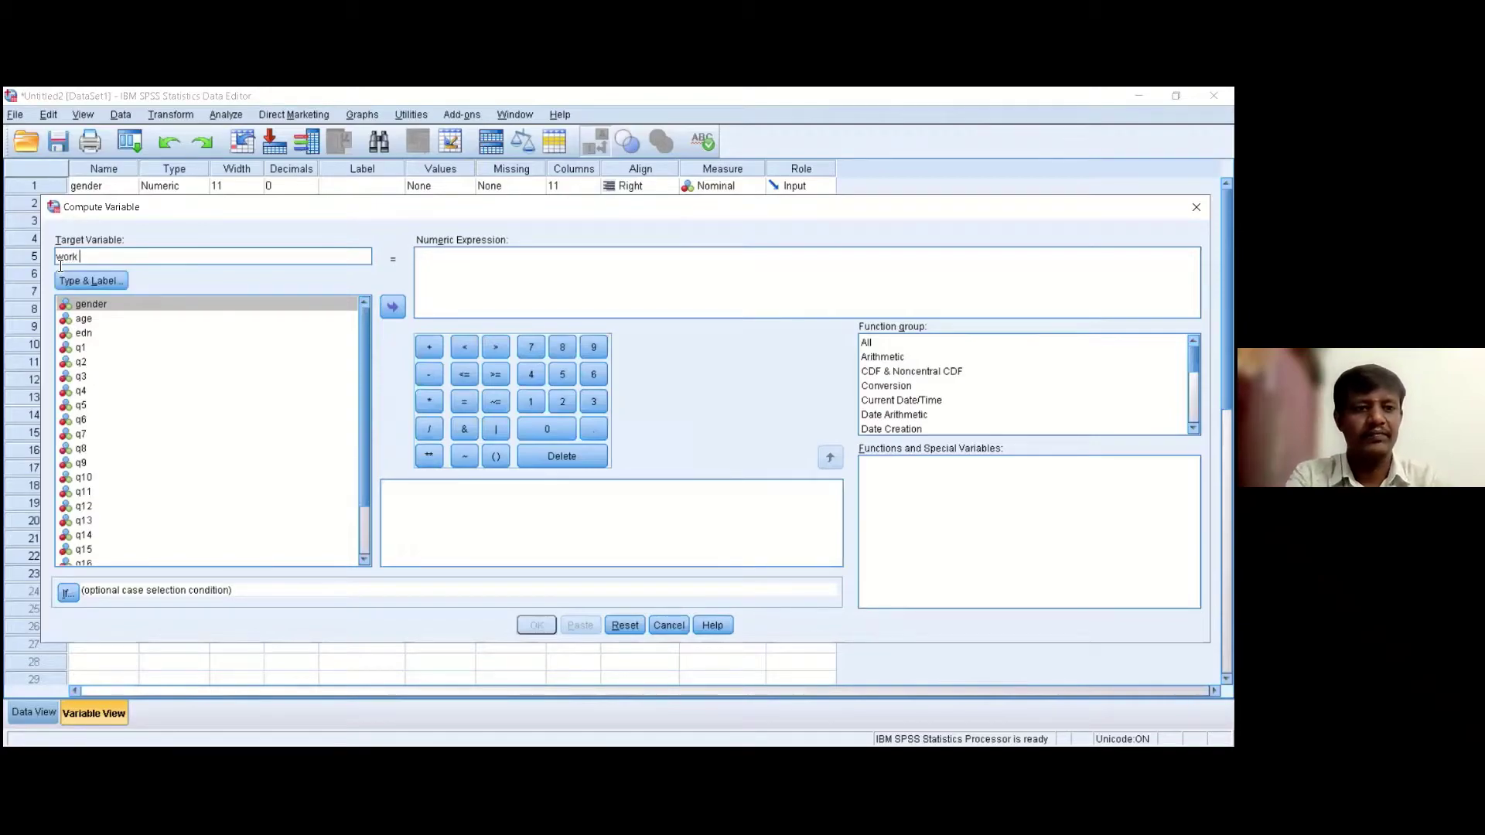
{"action": "type", "text": " related"}
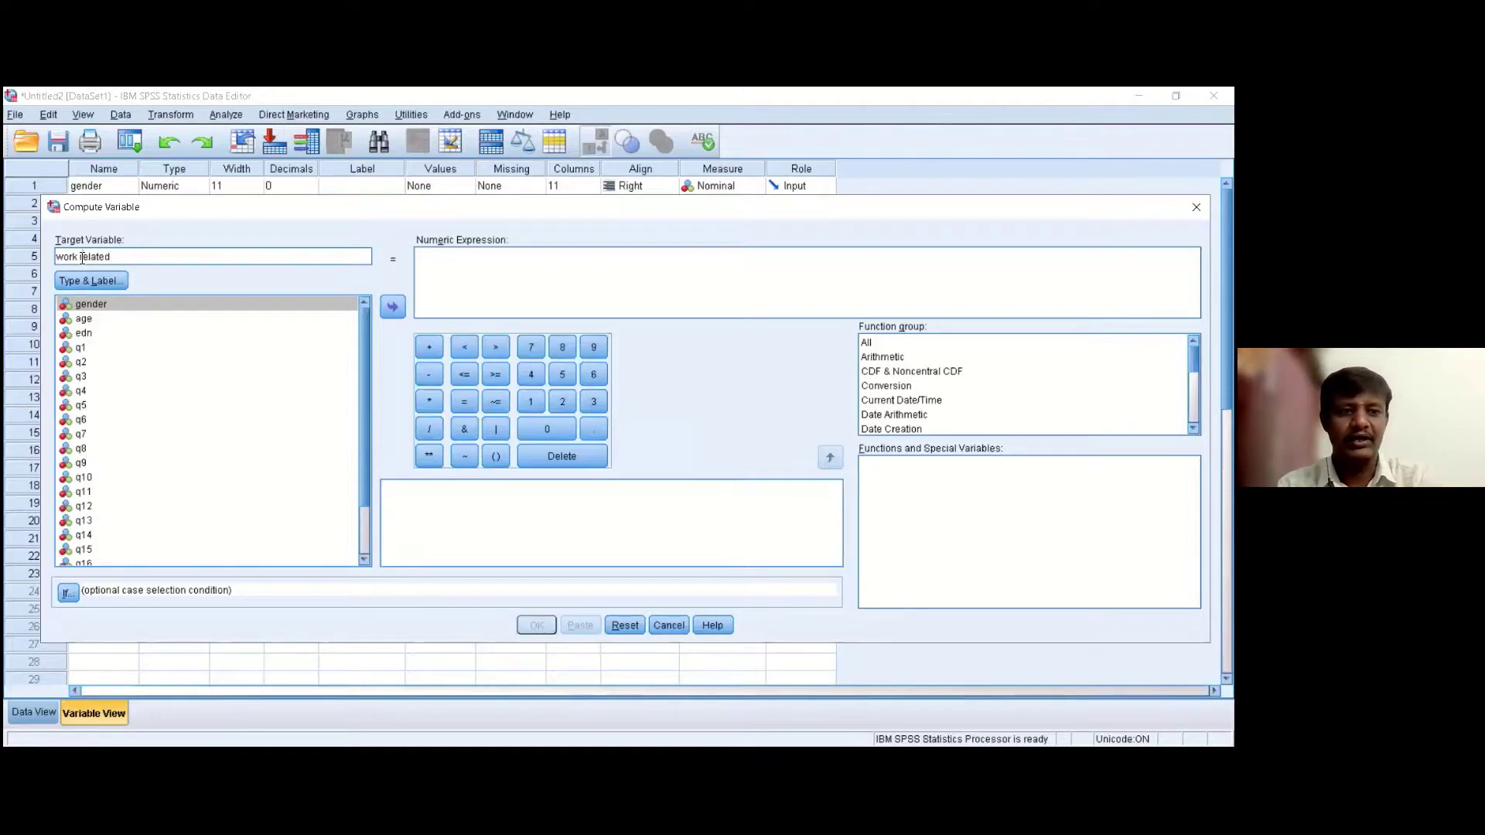
{"action": "left_click", "coordinate": [79, 257]}
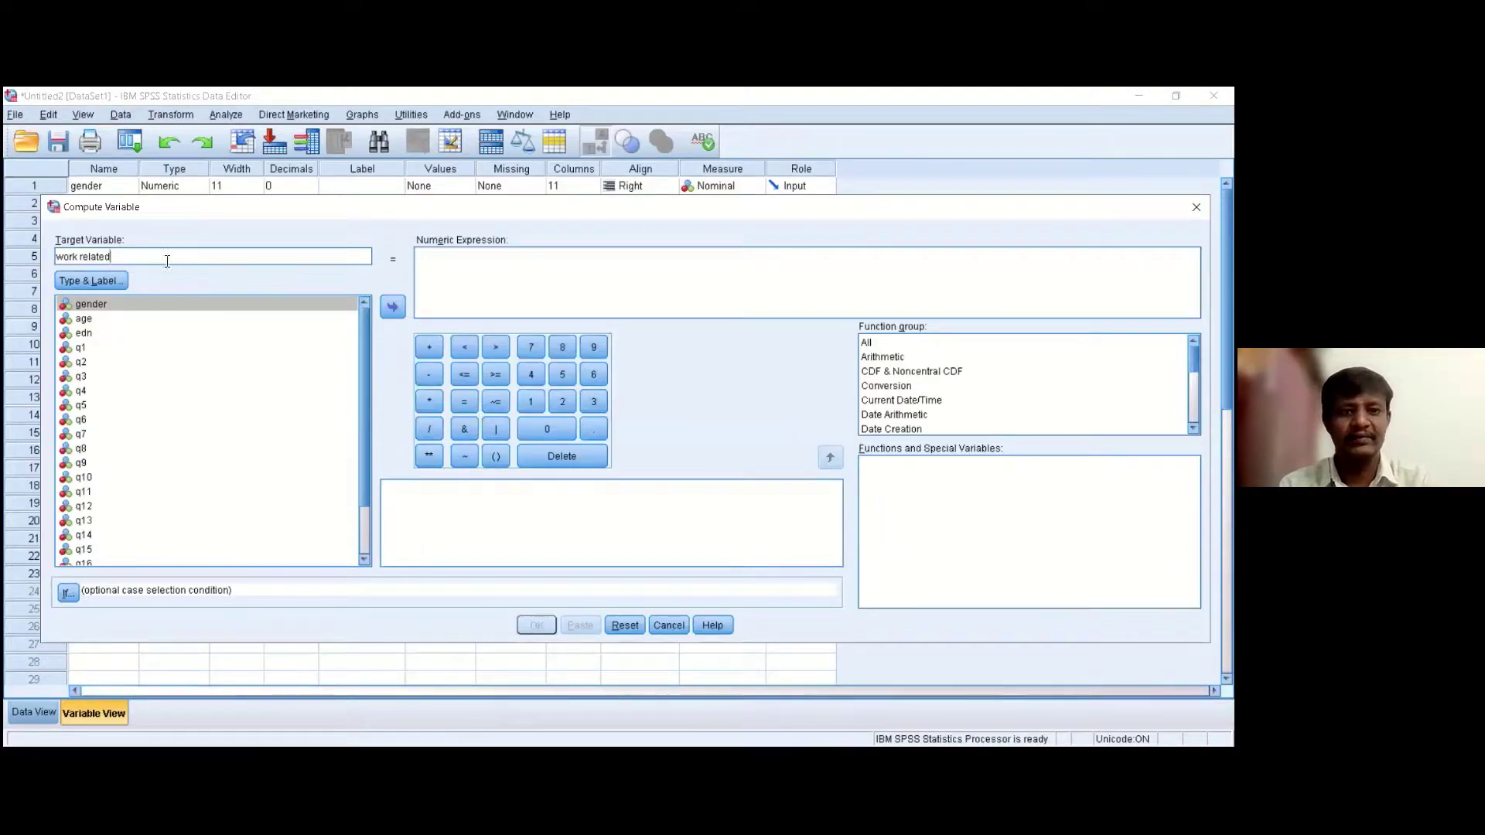
{"action": "left_click", "coordinate": [80, 257]}
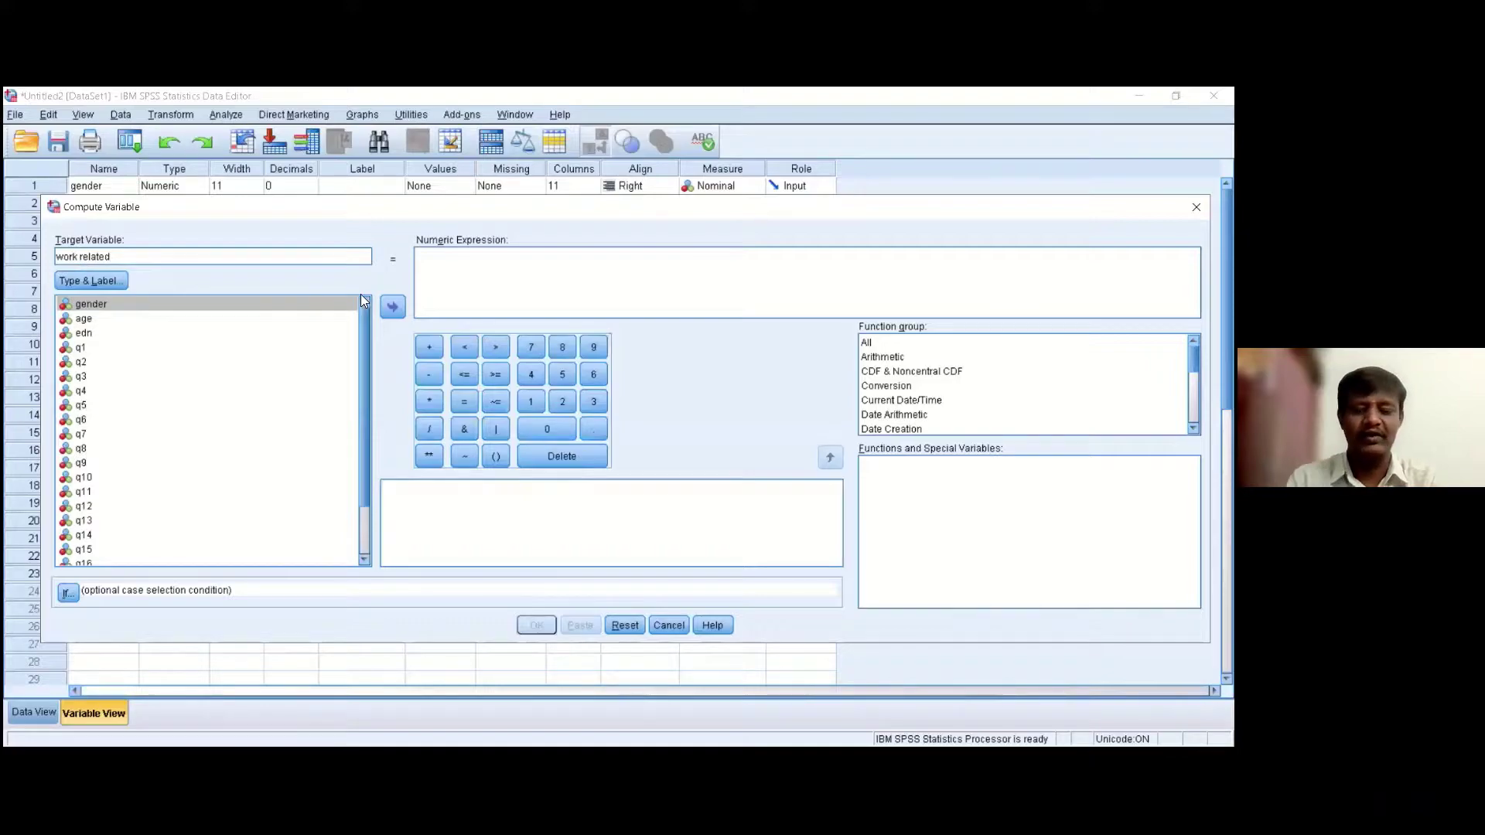
{"action": "key", "text": "BackSpace"}
{"action": "type", "text": "_"}
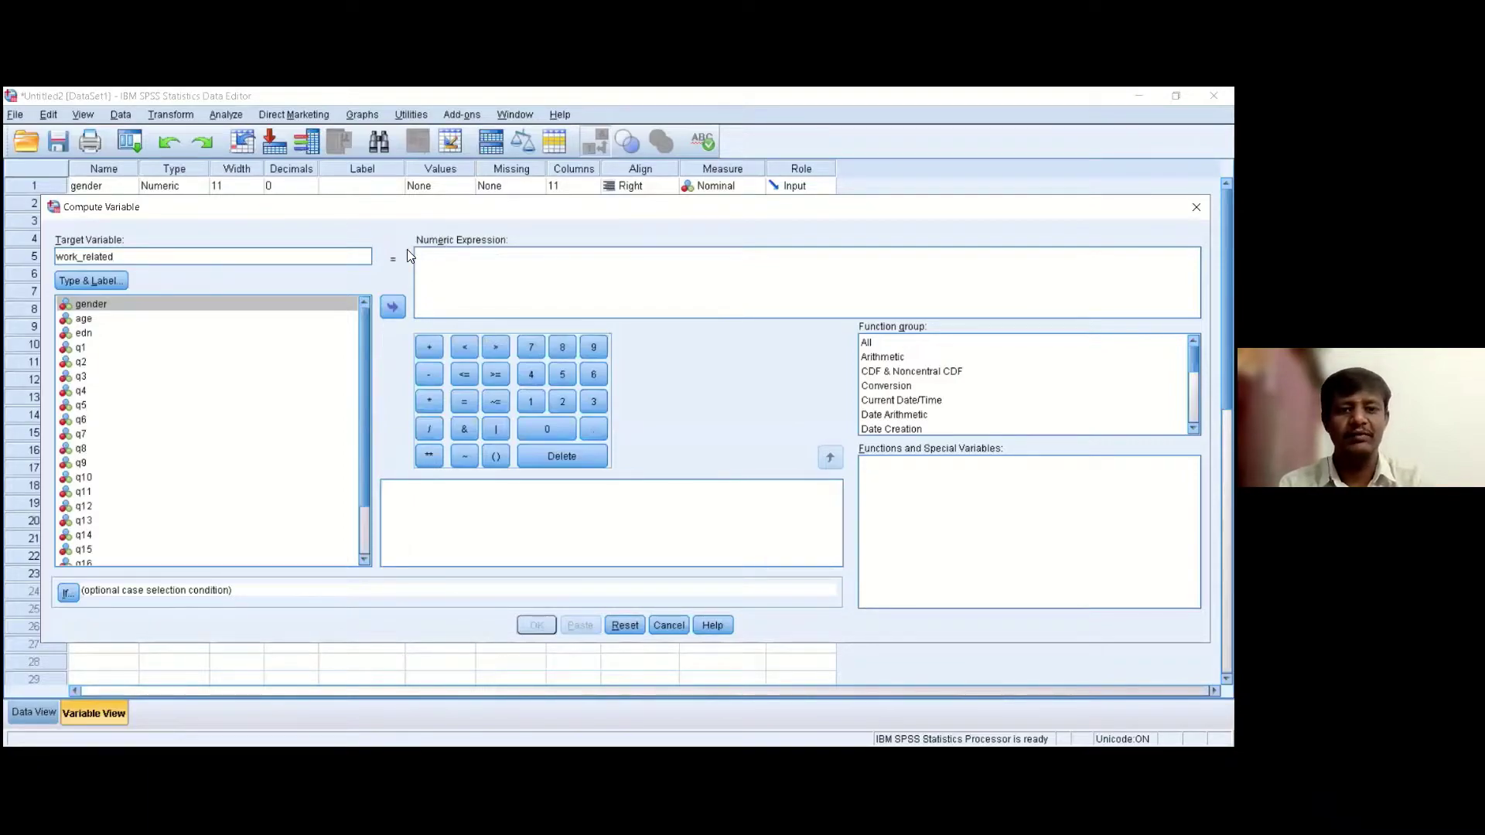
Begin the numeric expression for work_related with sum( and insert q1 from the variable list.
{"action": "left_click", "coordinate": [435, 272]}
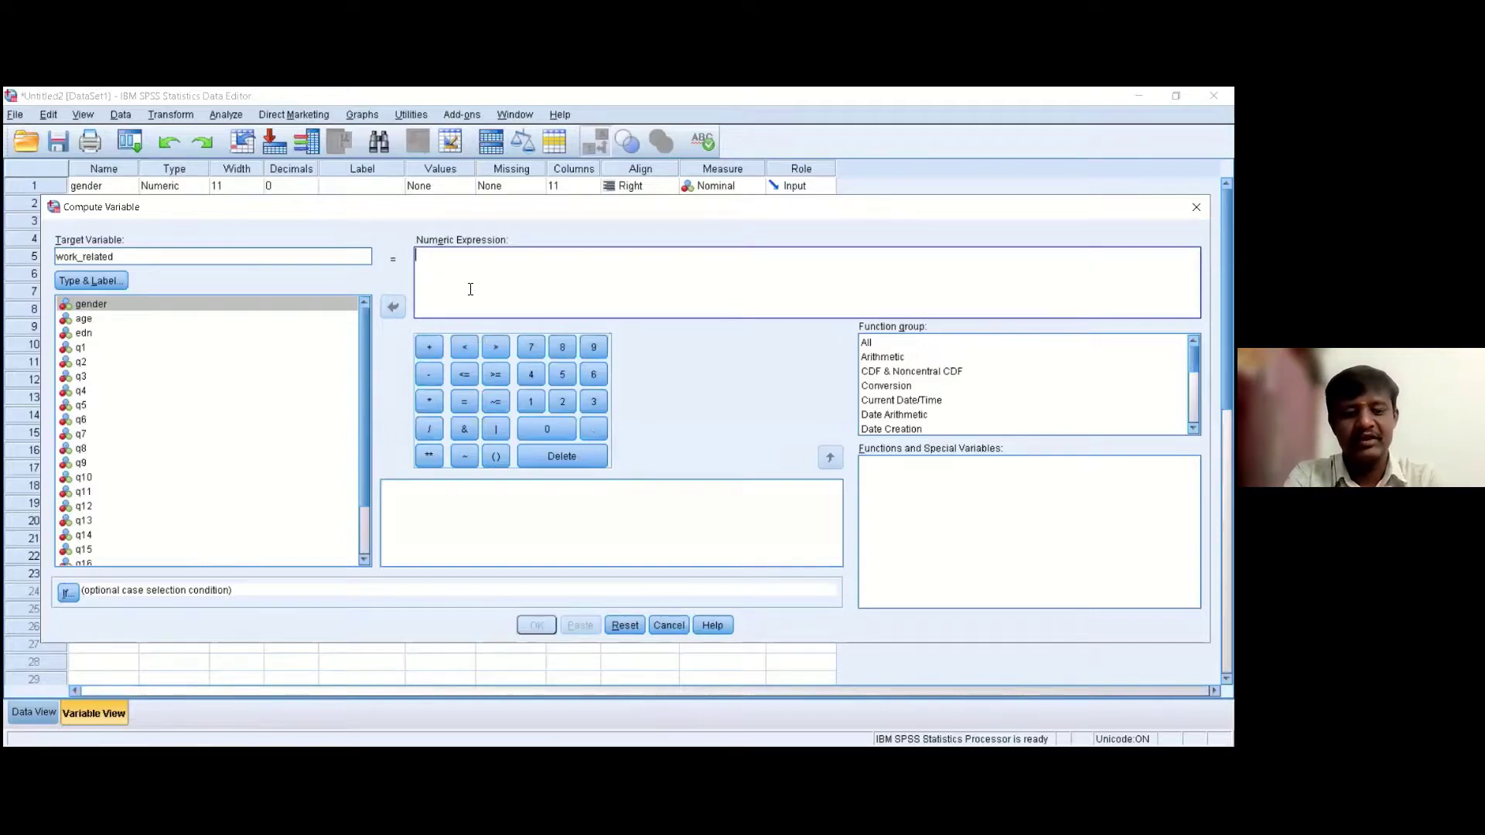
{"action": "type", "text": "sum"}
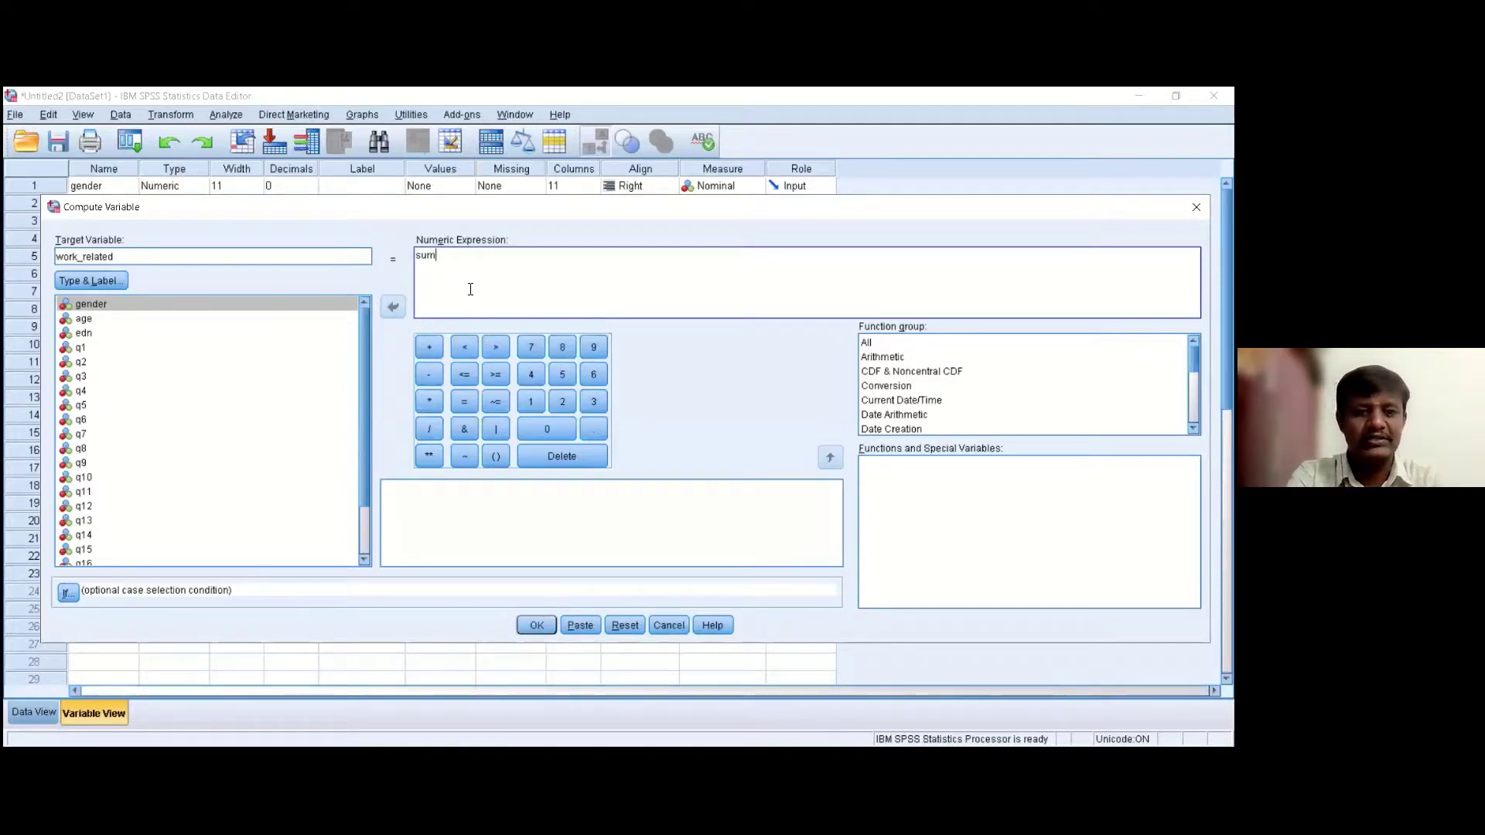
{"action": "type", "text": "("}
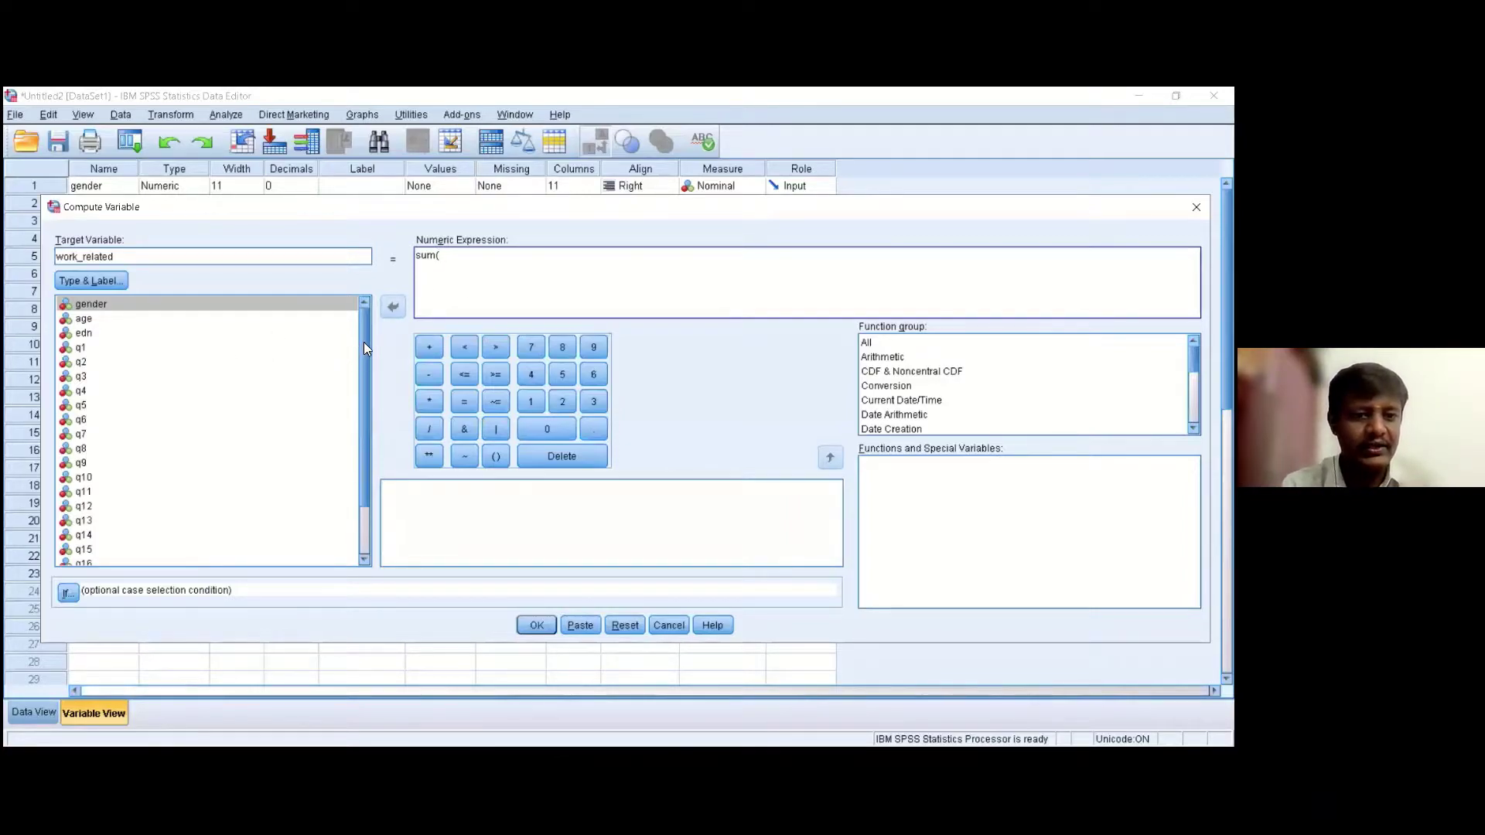
{"action": "mouse_move", "coordinate": [363, 342]}
{"action": "left_mouse_down"}
{"action": "mouse_move", "coordinate": [368, 415]}
{"action": "mouse_move", "coordinate": [371, 340]}
{"action": "left_mouse_up"}
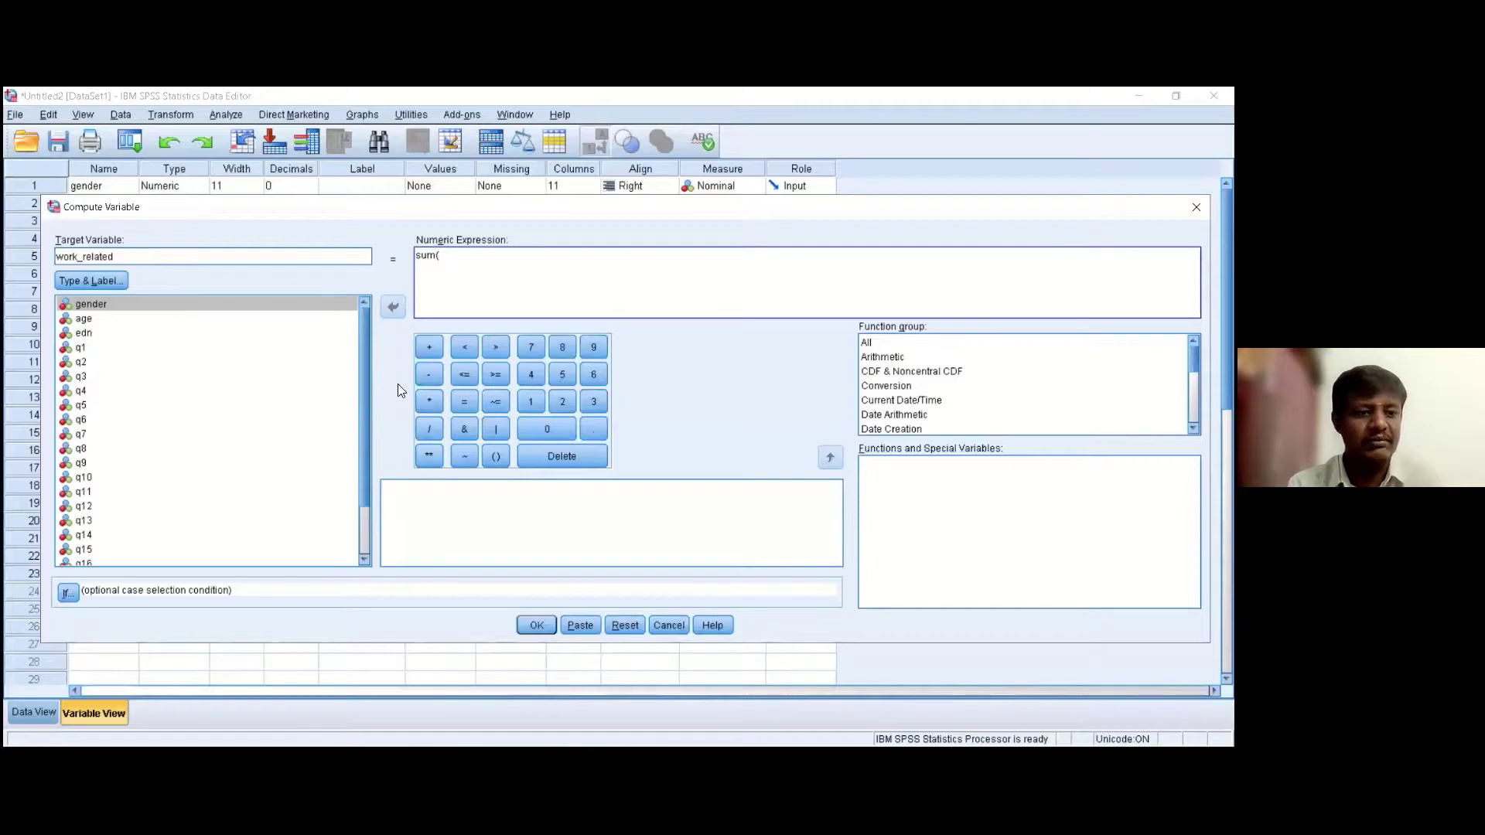
{"action": "scroll", "coordinate": [362, 384], "scroll_direction": "down", "scroll_amount": 5}
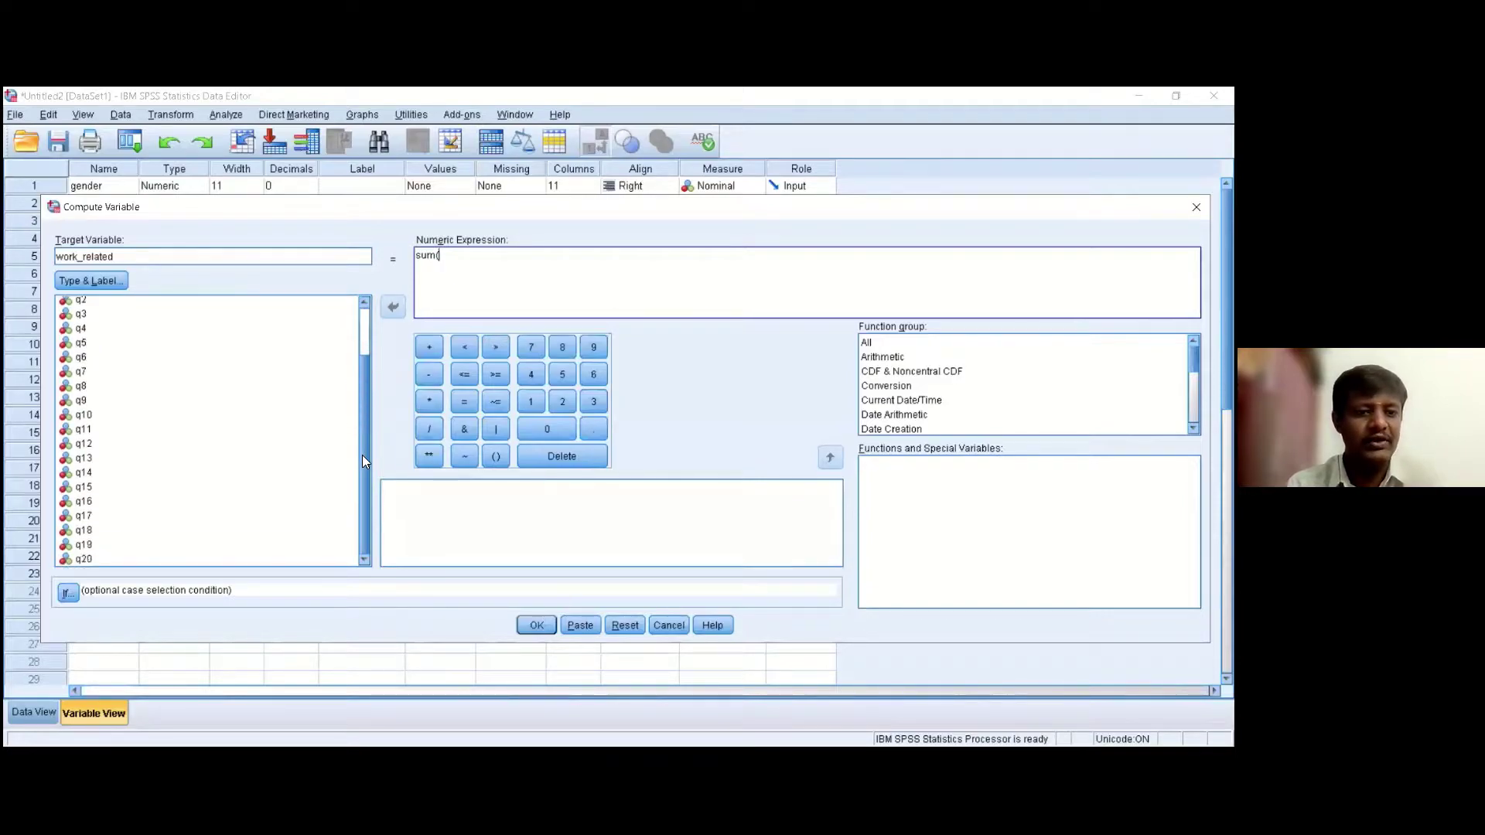
{"action": "scroll", "coordinate": [365, 376], "scroll_direction": "up", "scroll_amount": 5}
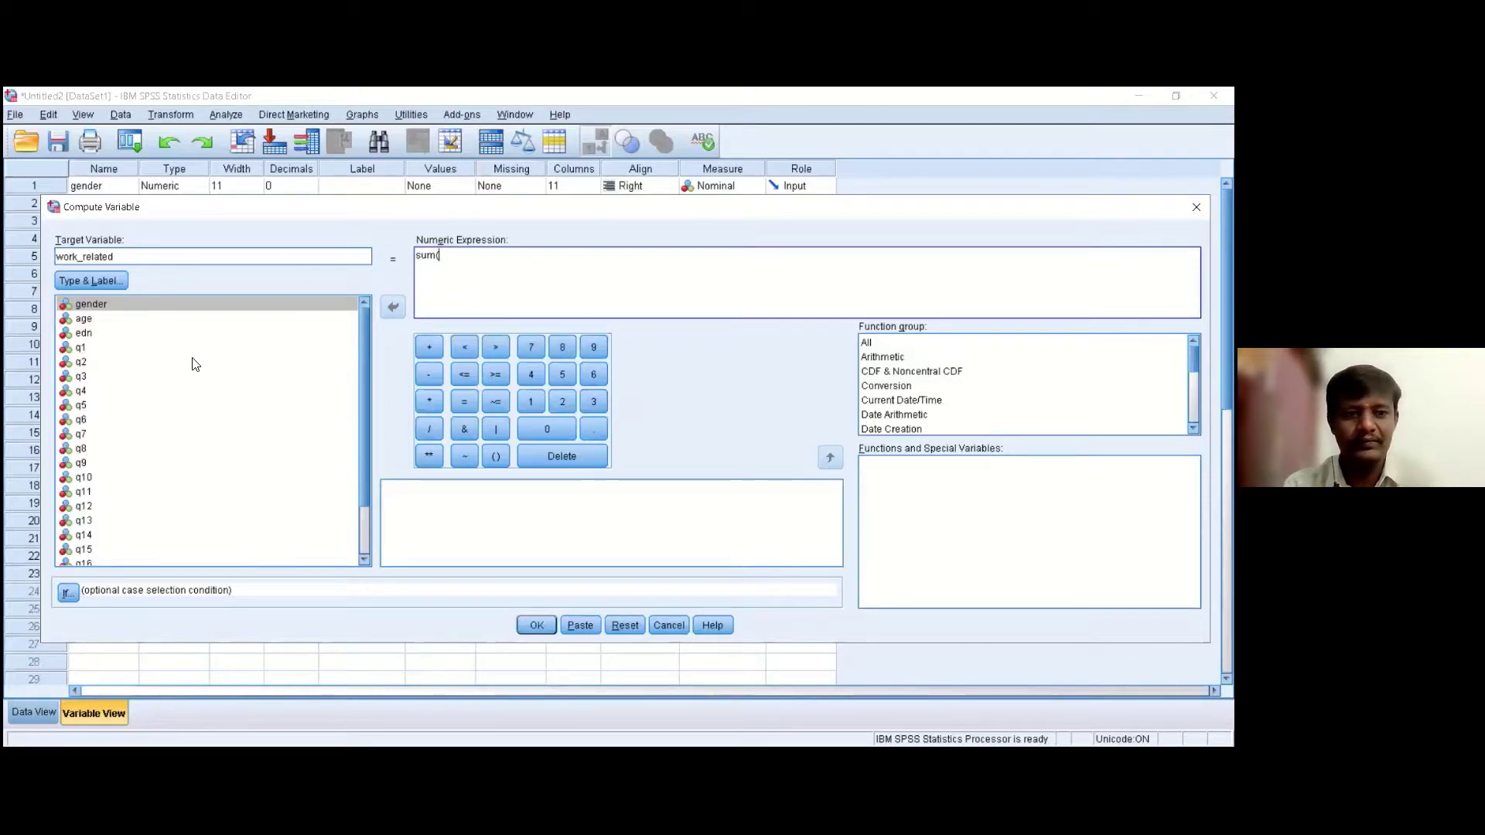
{"action": "left_click", "coordinate": [90, 353]}
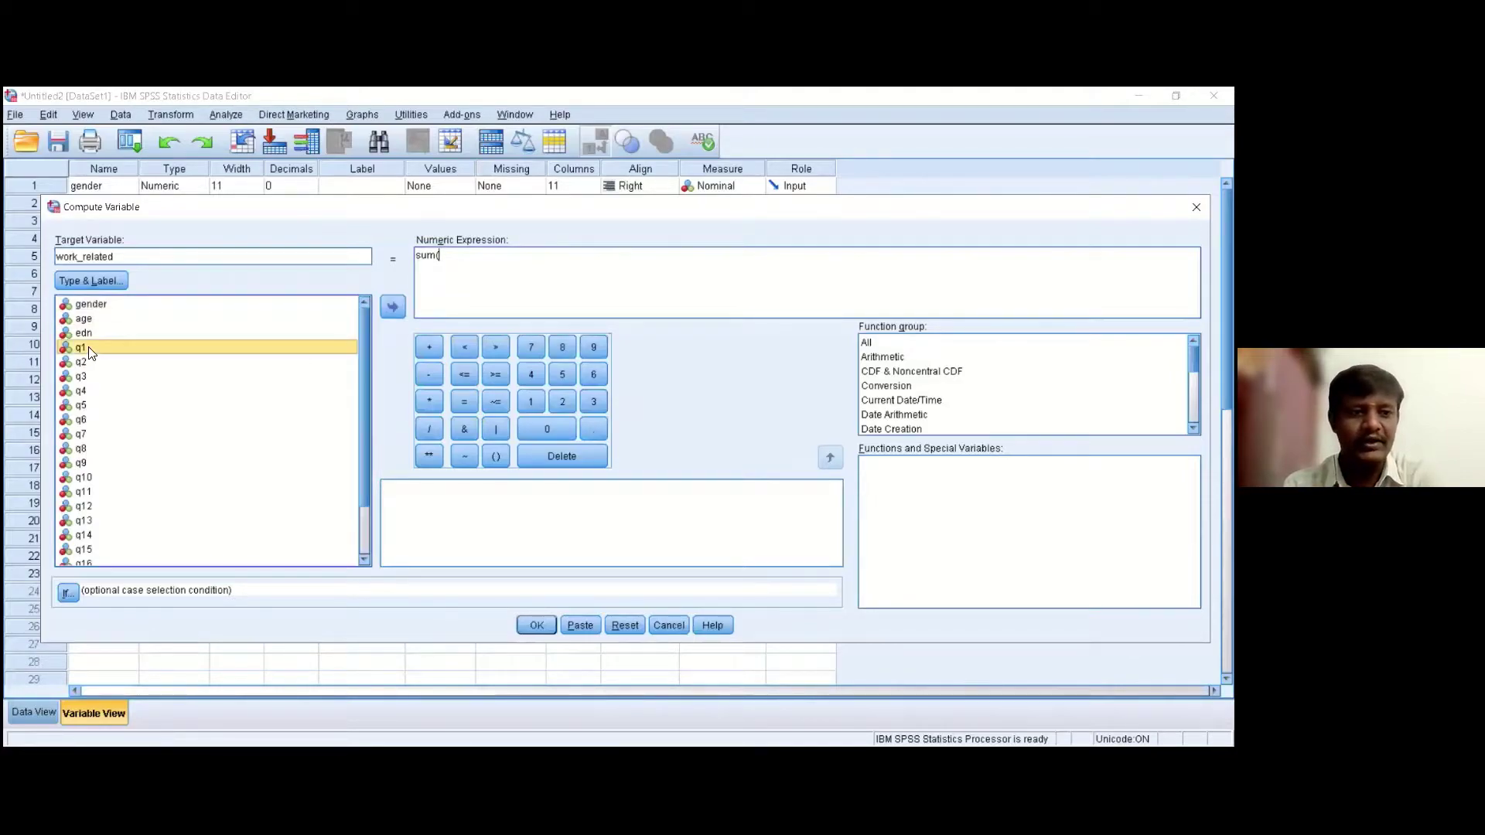
{"action": "double_click", "coordinate": [89, 352]}
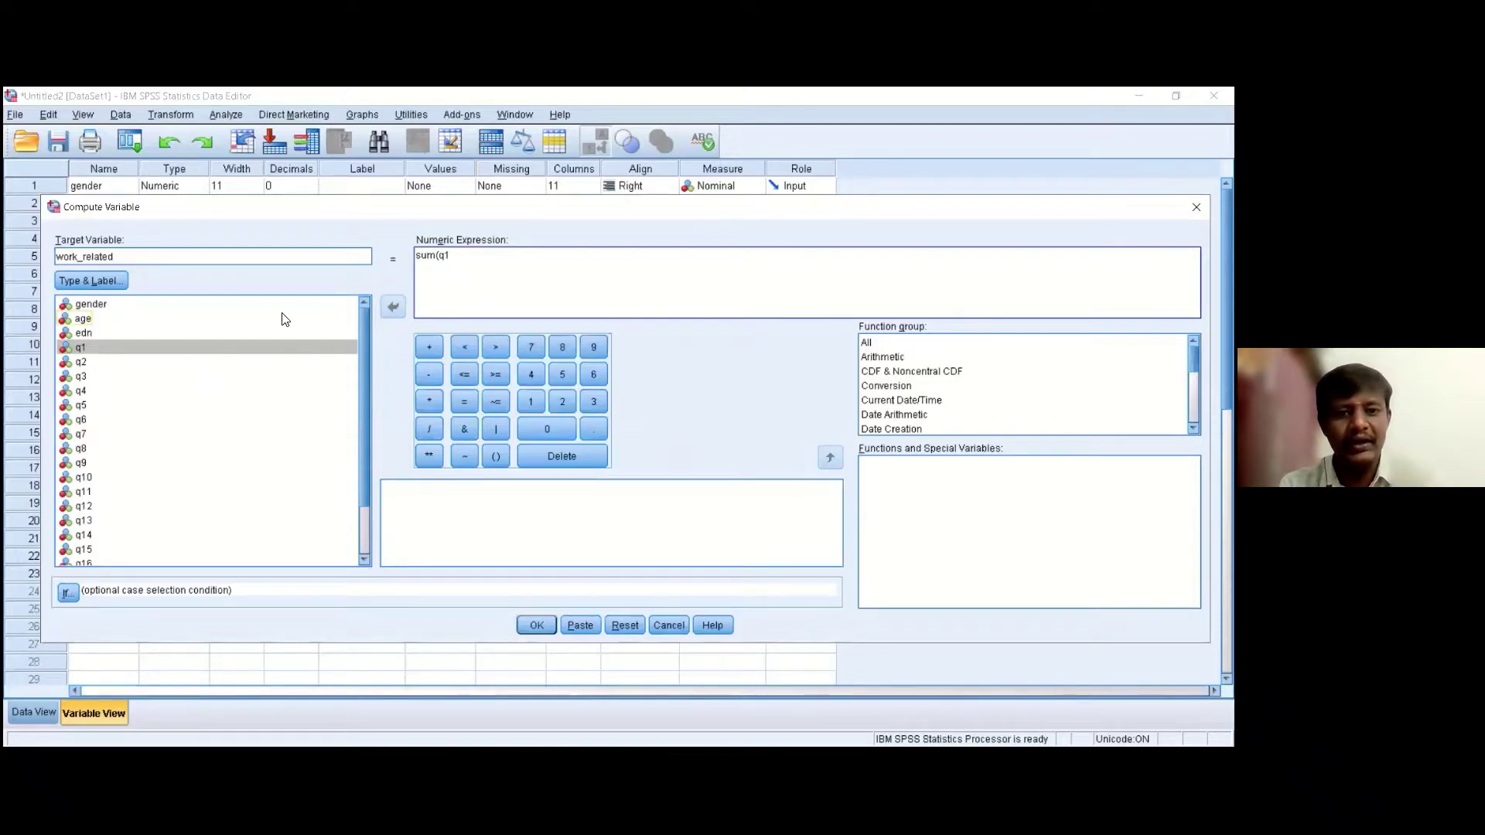
Add q2, q3, q4 and q5 to complete the expression sum(q1+q2+q3+q4+q5) and compute the work_related variable.
{"action": "type", "text": "+"}
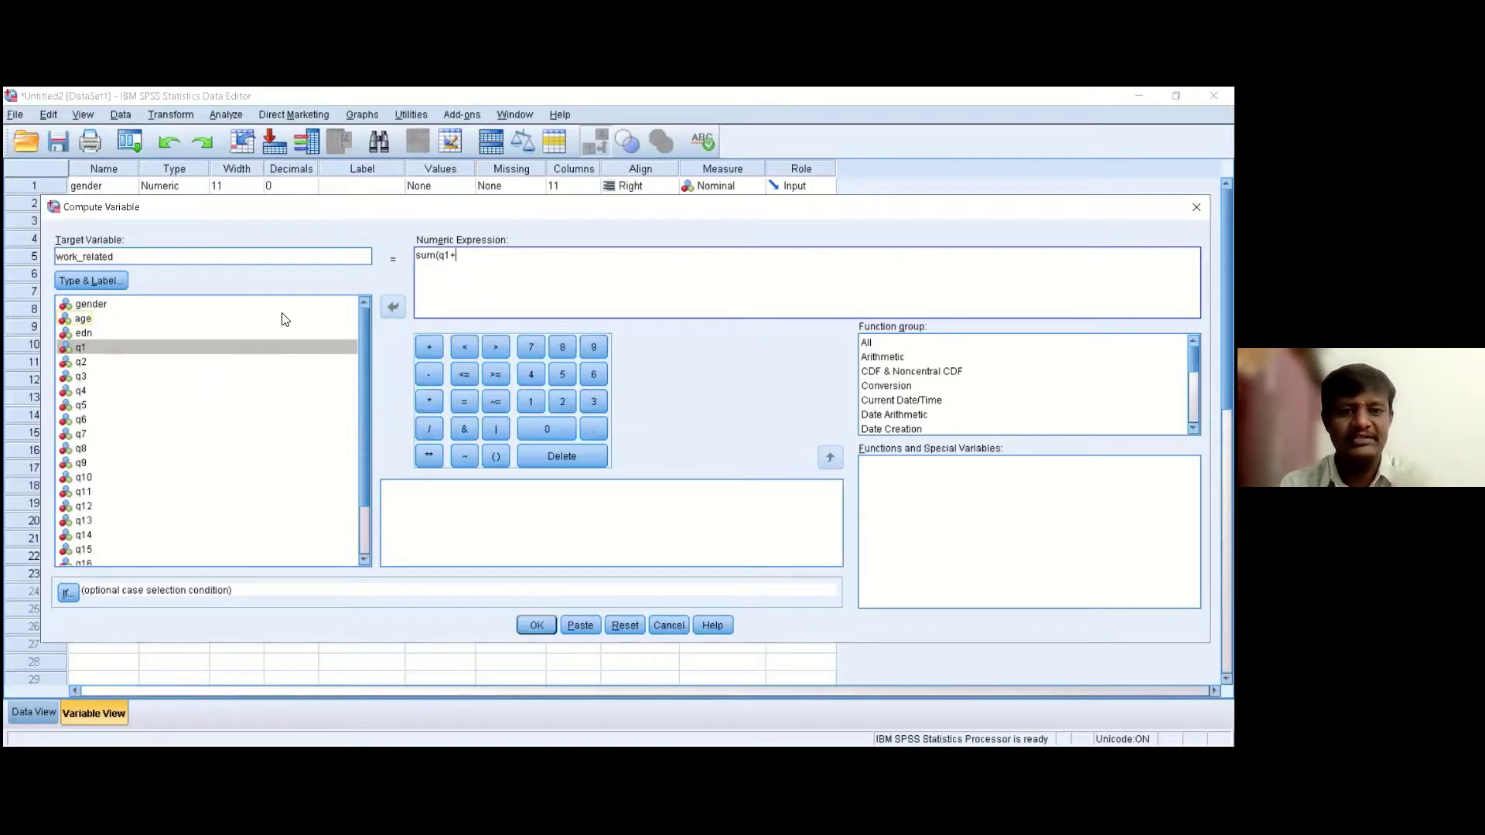
{"action": "double_click", "coordinate": [116, 363]}
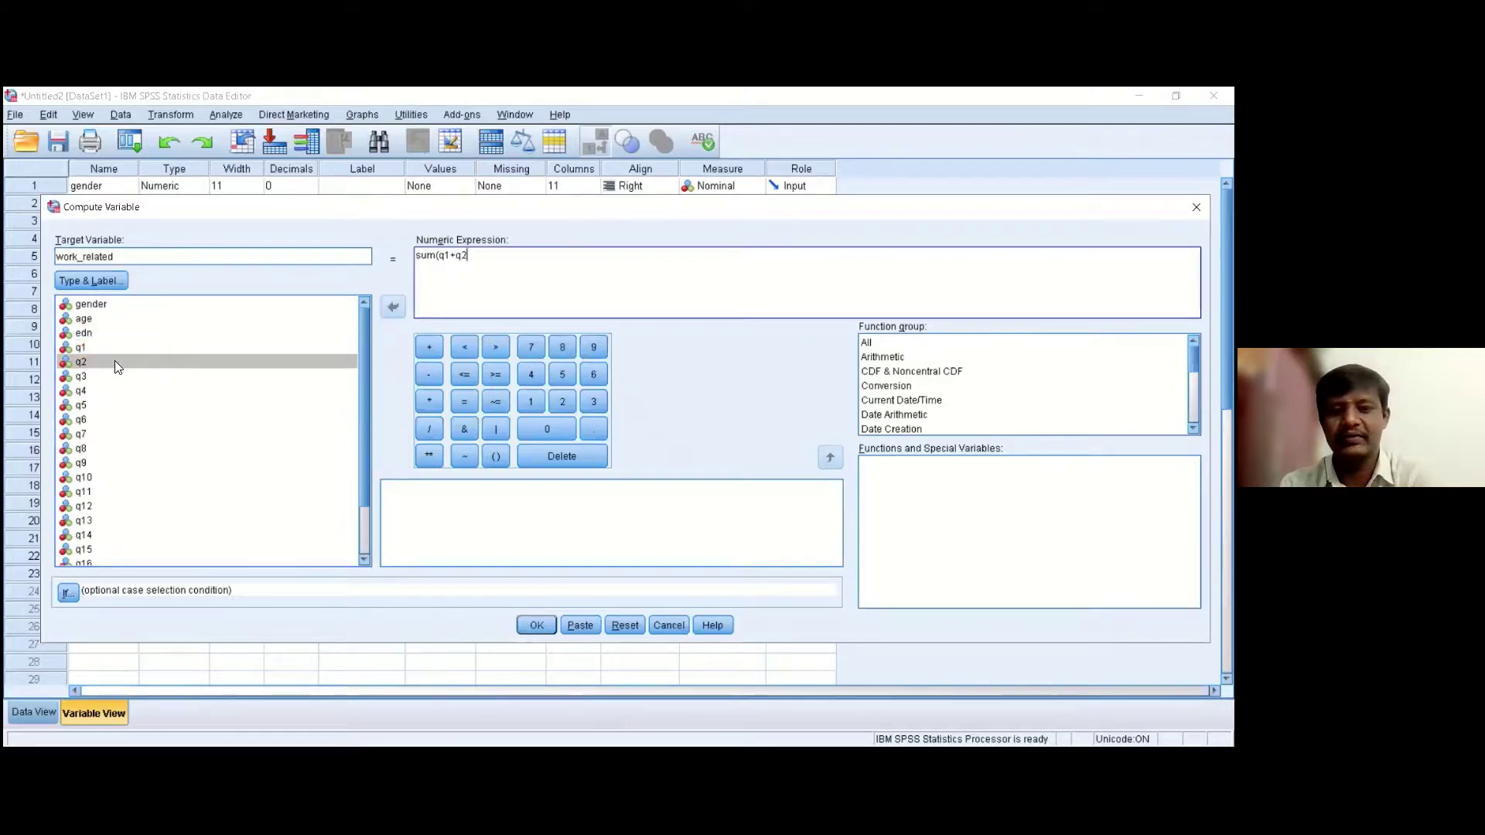
{"action": "type", "text": "+"}
{"action": "double_click", "coordinate": [99, 379]}
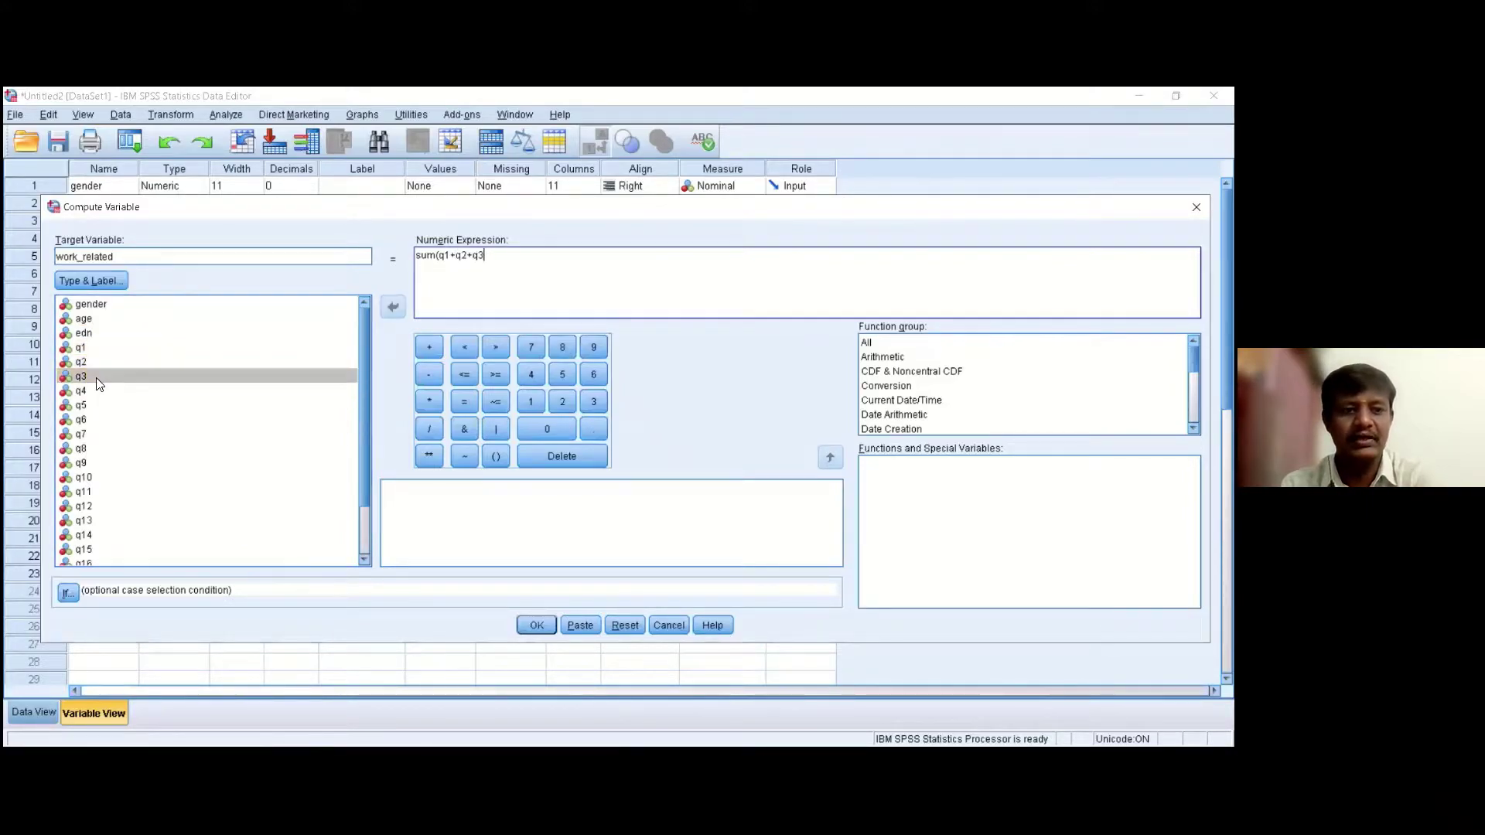
{"action": "type", "text": "+"}
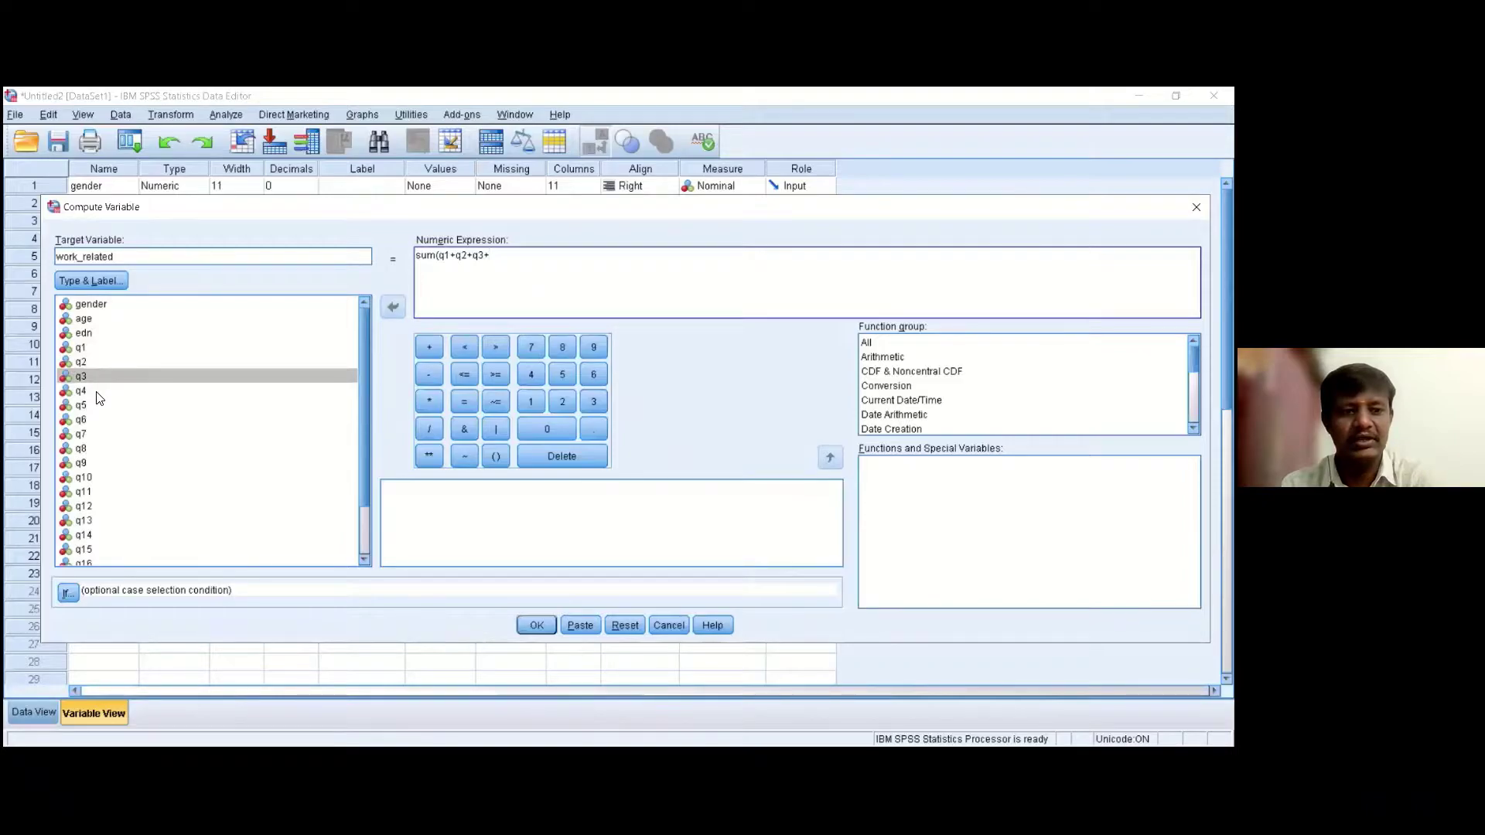
{"action": "double_click", "coordinate": [97, 392]}
{"action": "type", "text": "+"}
{"action": "double_click", "coordinate": [86, 408]}
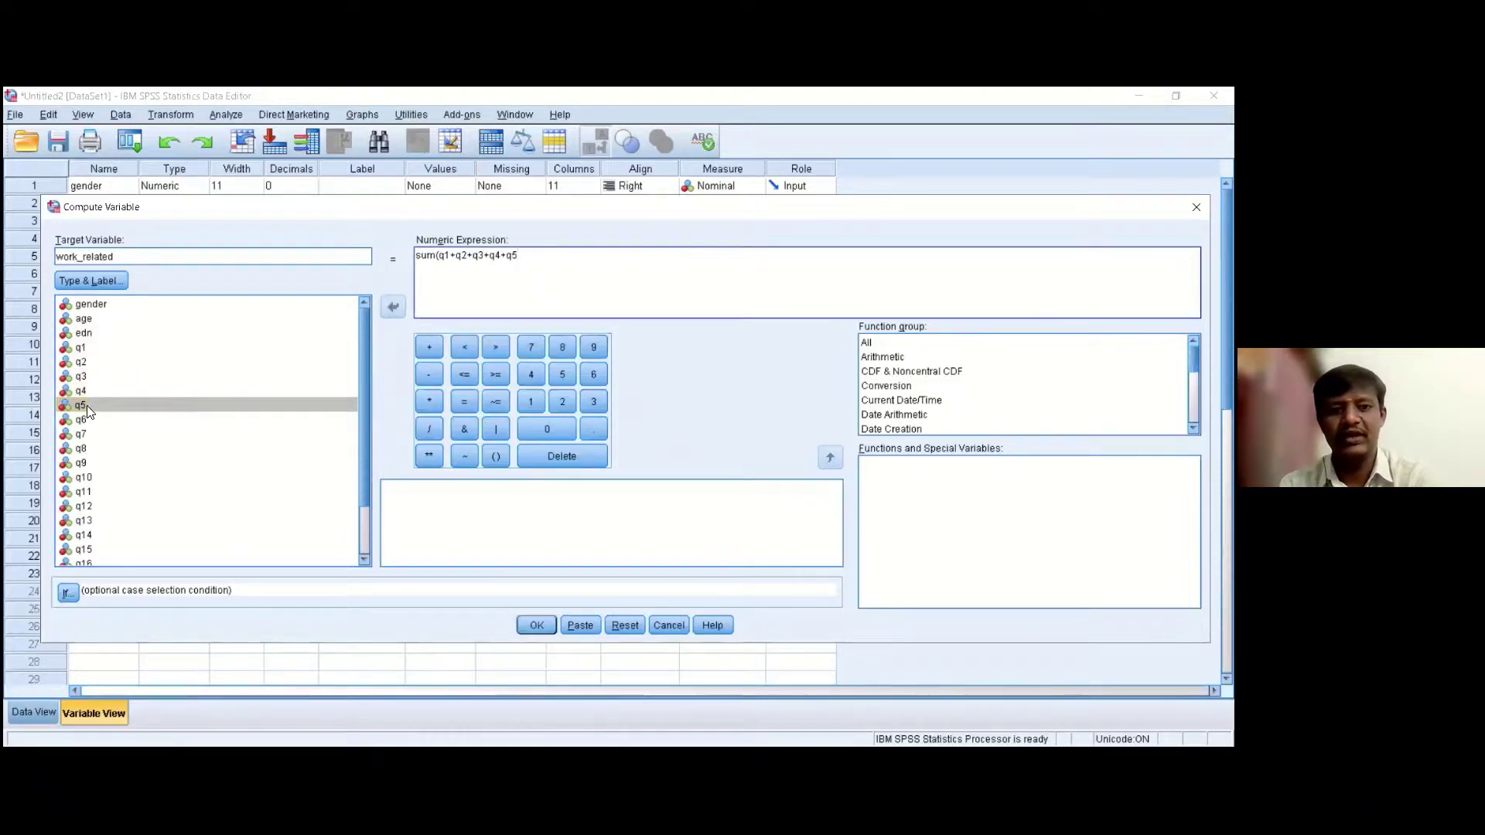
{"action": "type", "text": ")"}
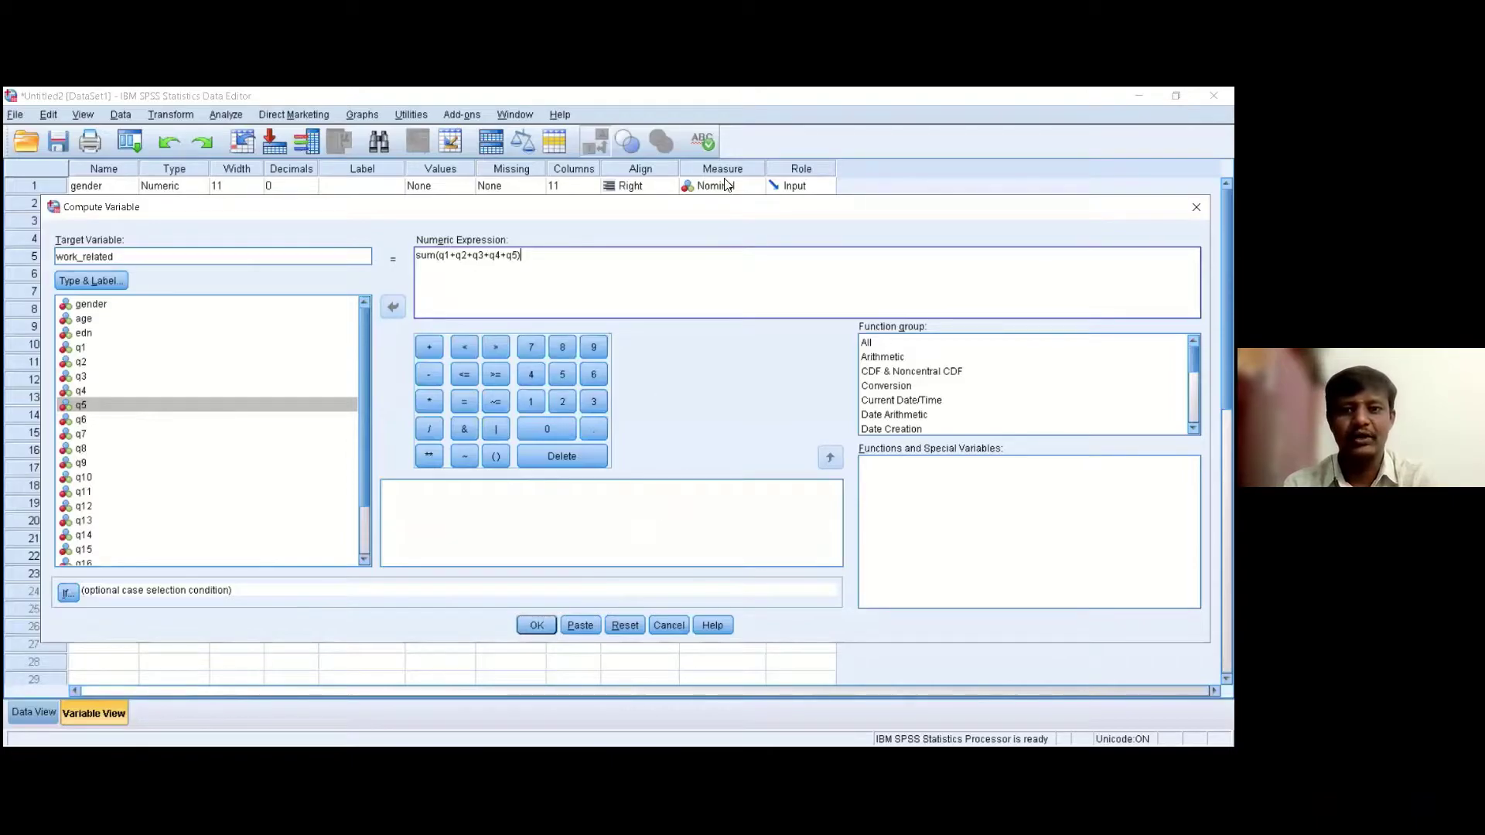
{"action": "left_click", "coordinate": [786, 200]}
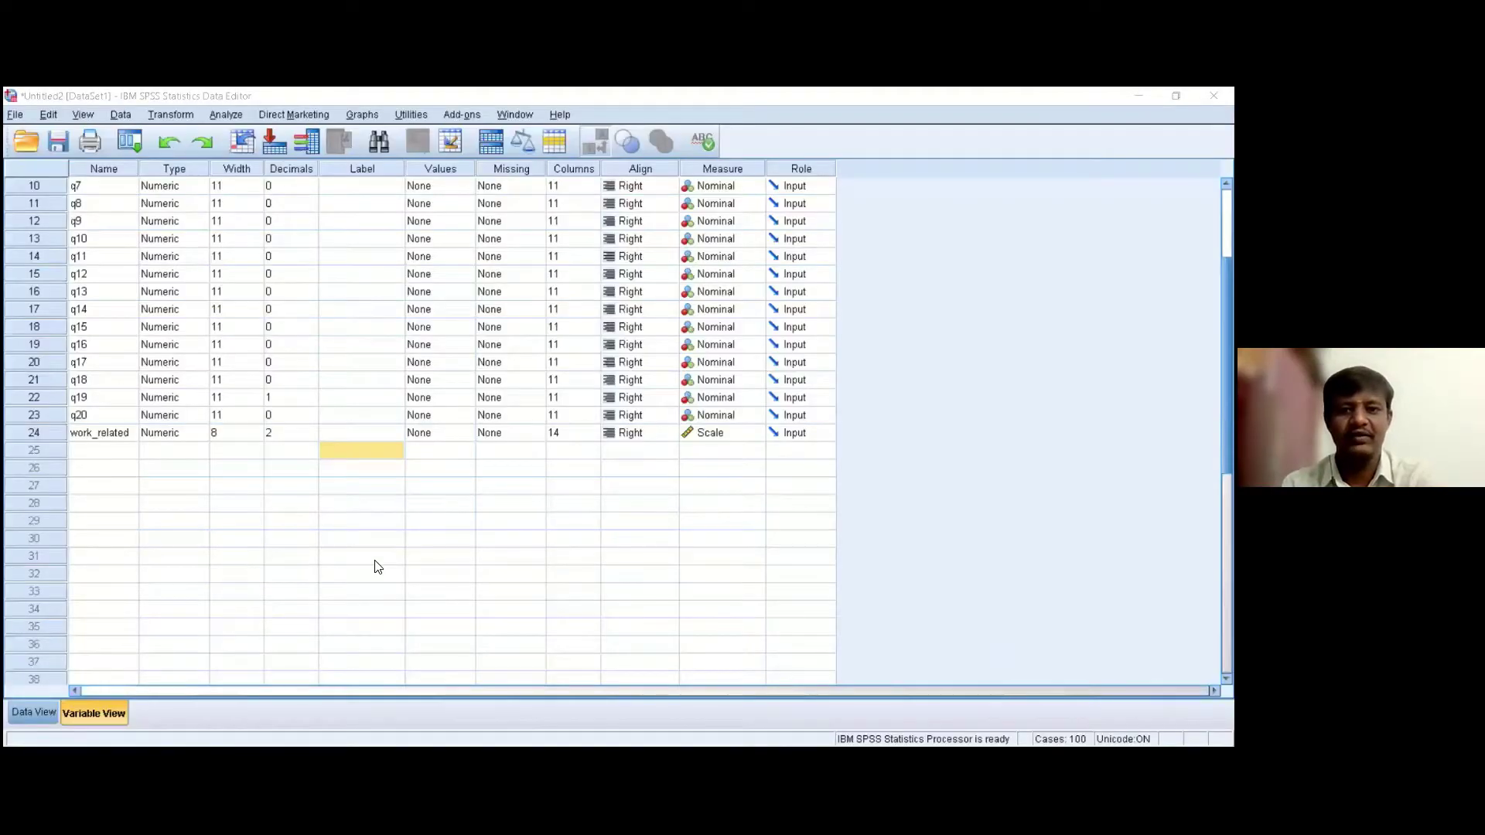
Start another Compute Variable transformation, reset the previous entries and name the target variable role_clarity.
{"action": "scroll", "coordinate": [375, 564], "scroll_direction": "up", "scroll_amount": 1}
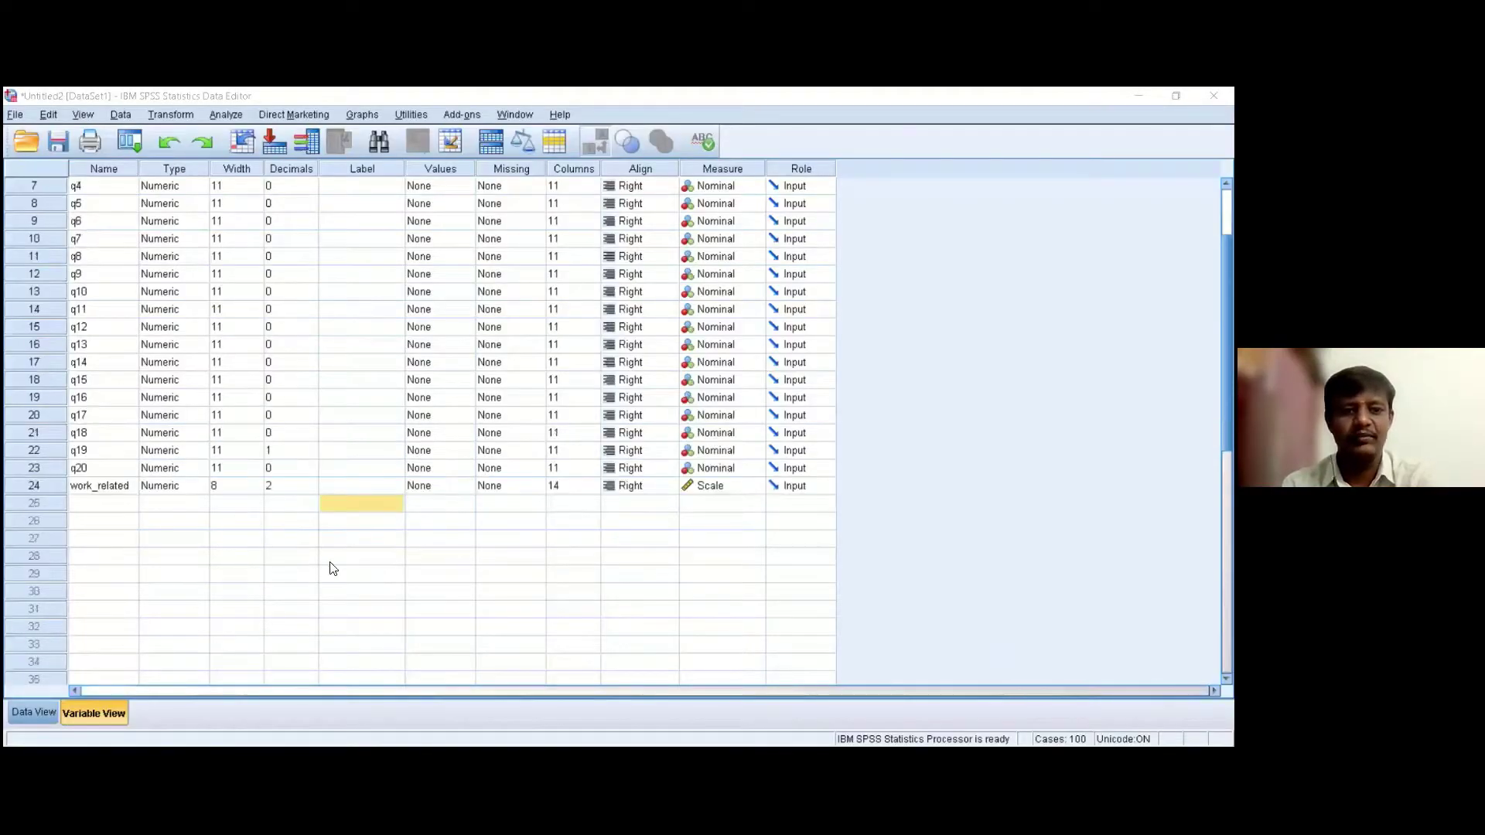
{"action": "left_click", "coordinate": [122, 508]}
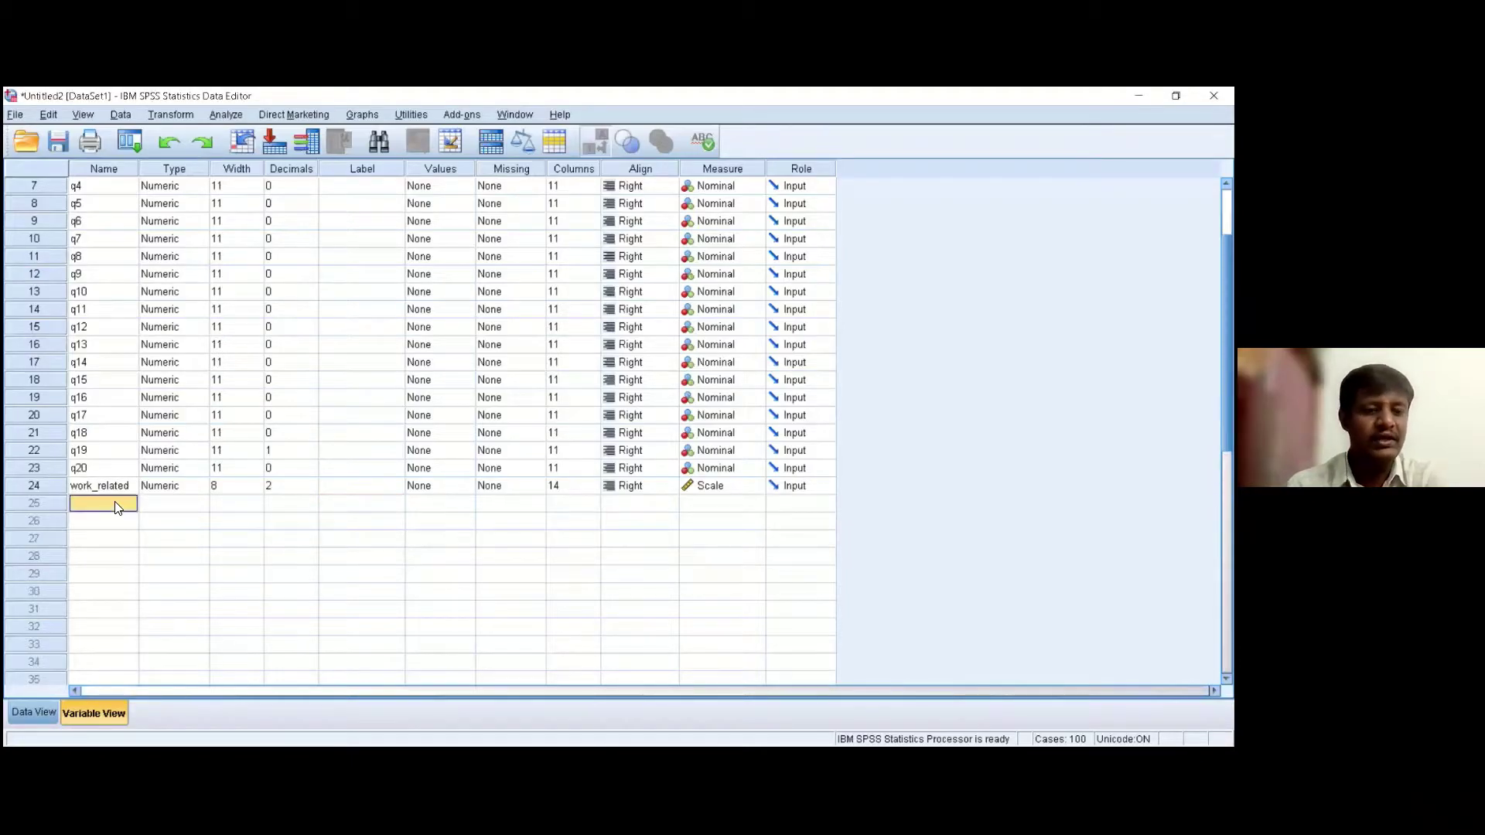
{"action": "left_click", "coordinate": [156, 116]}
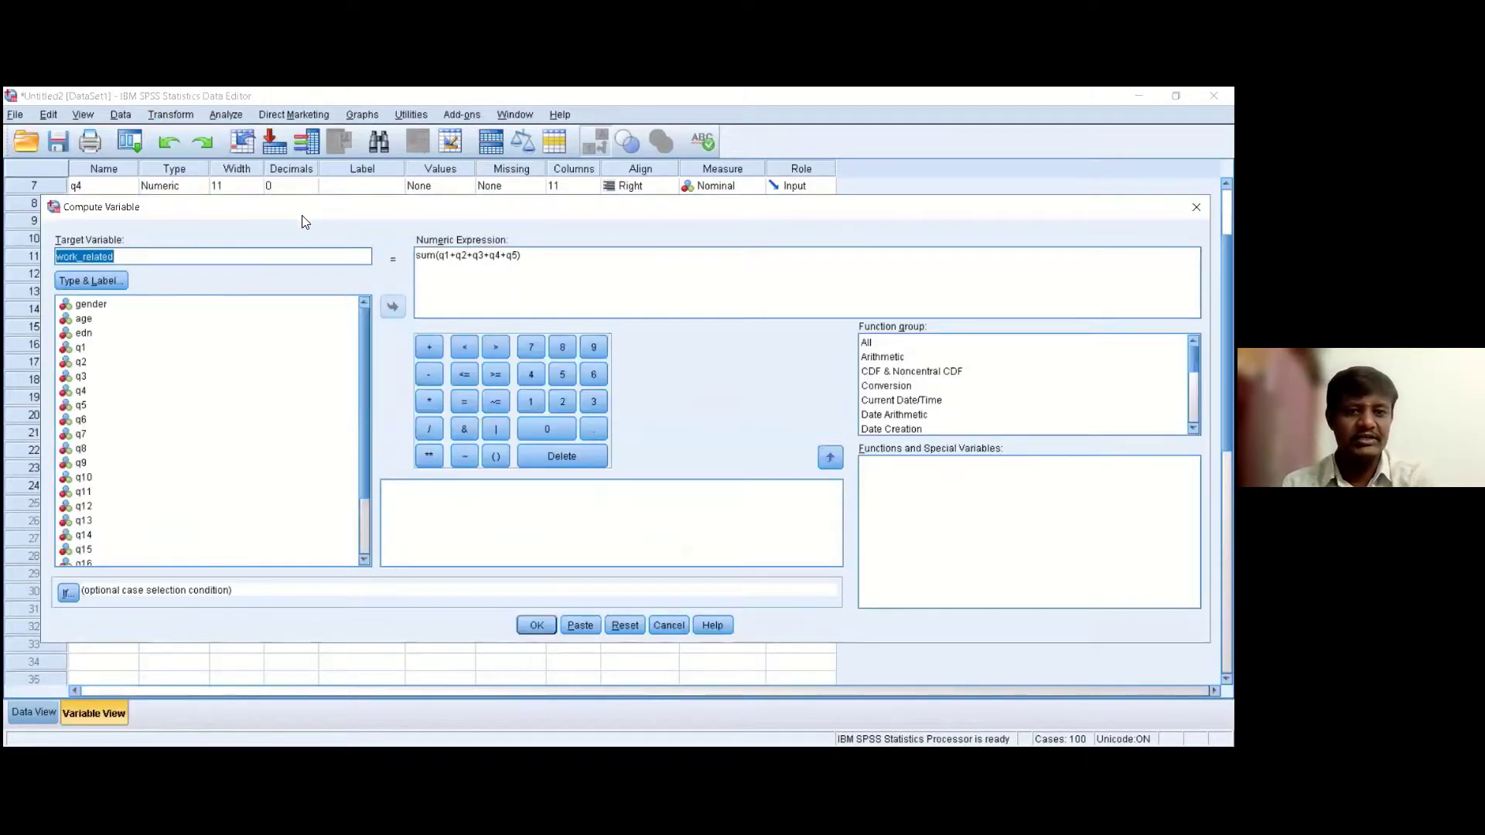
{"action": "left_click_drag", "start_coordinate": [312, 216], "coordinate": [312, 225]}
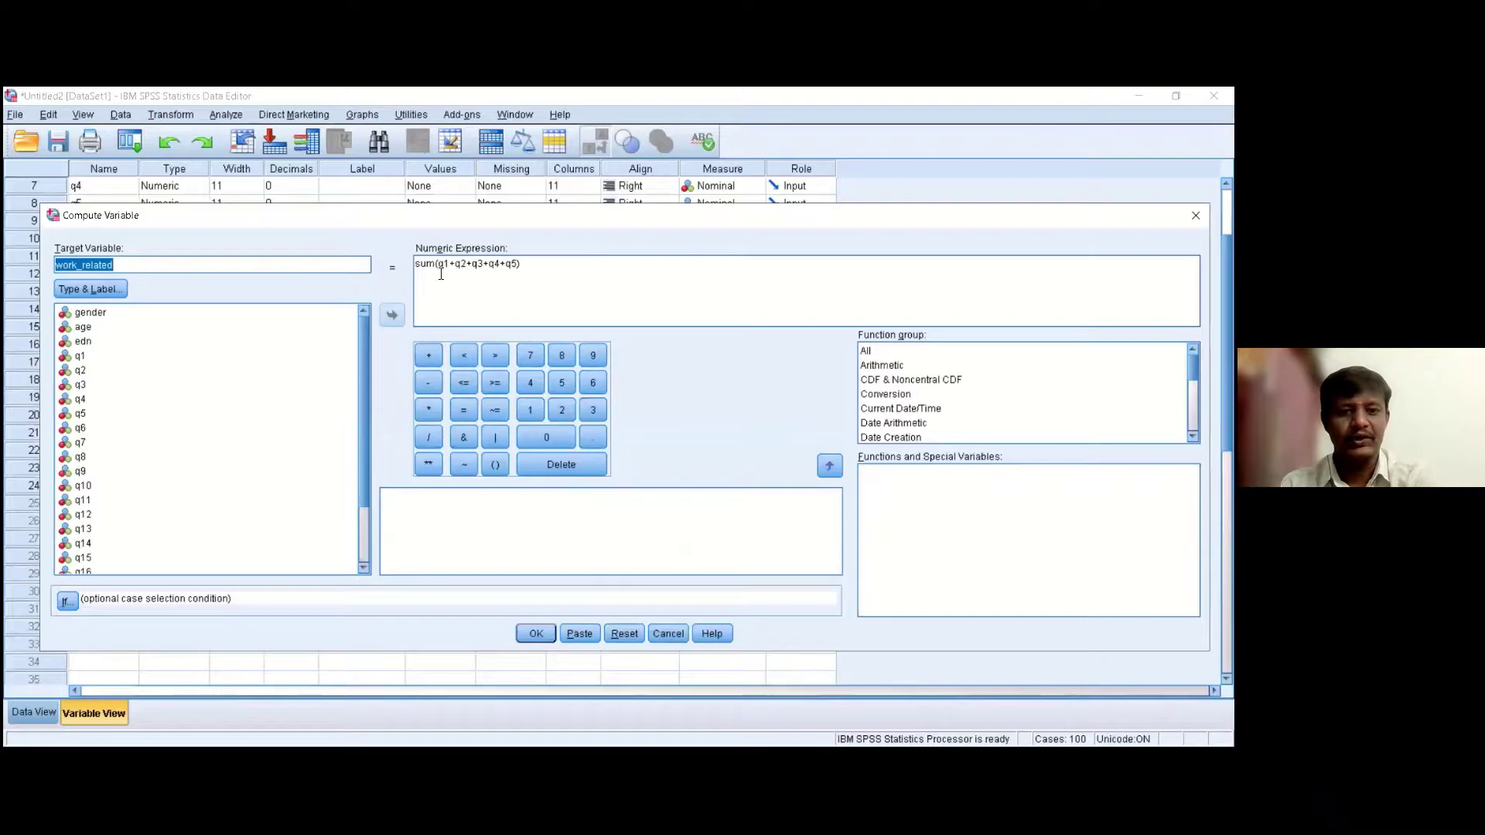
{"action": "left_click", "coordinate": [623, 634]}
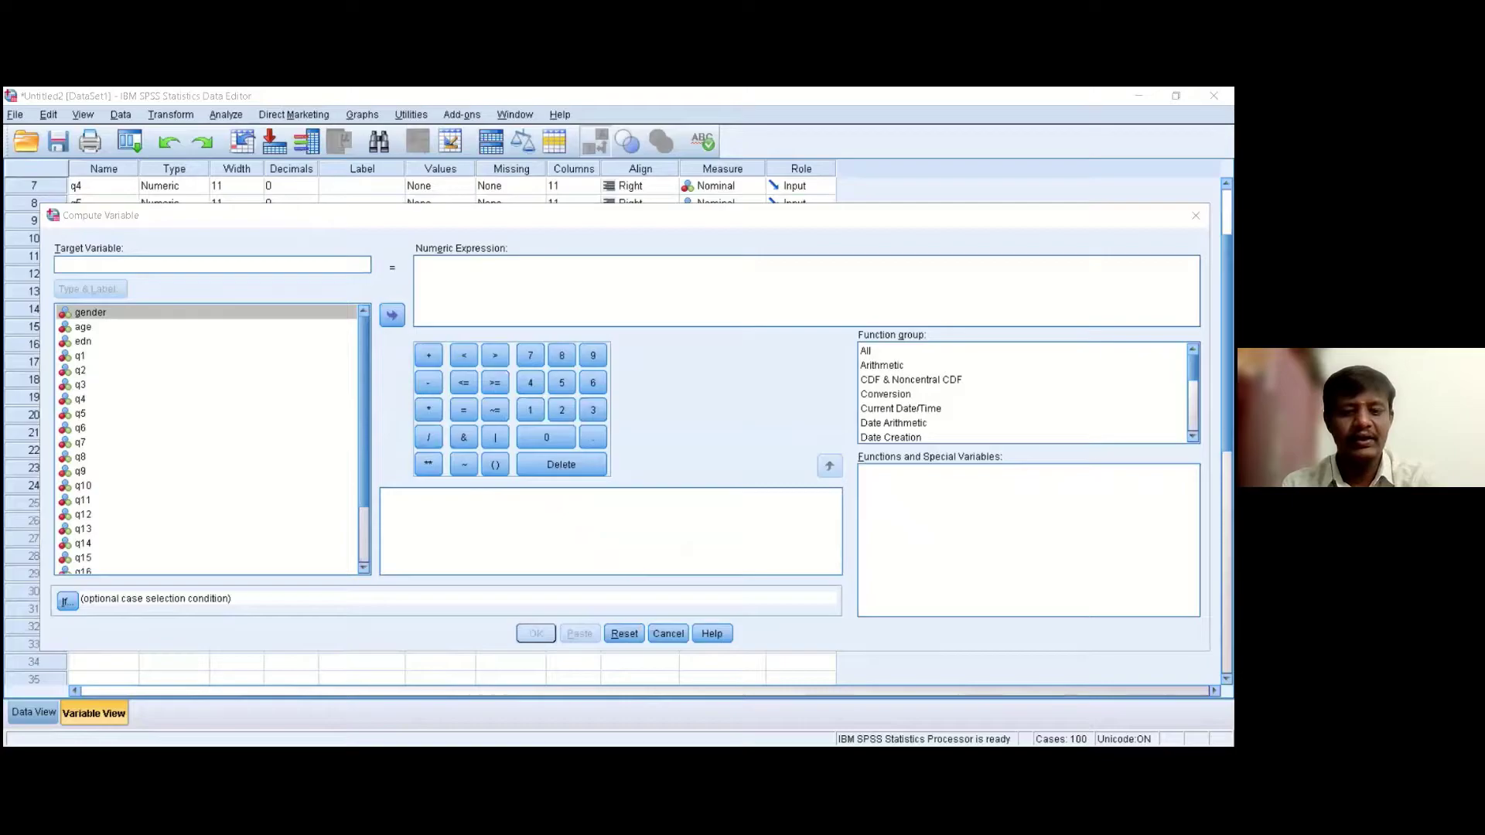
{"action": "key", "text": "alt+Tab"}
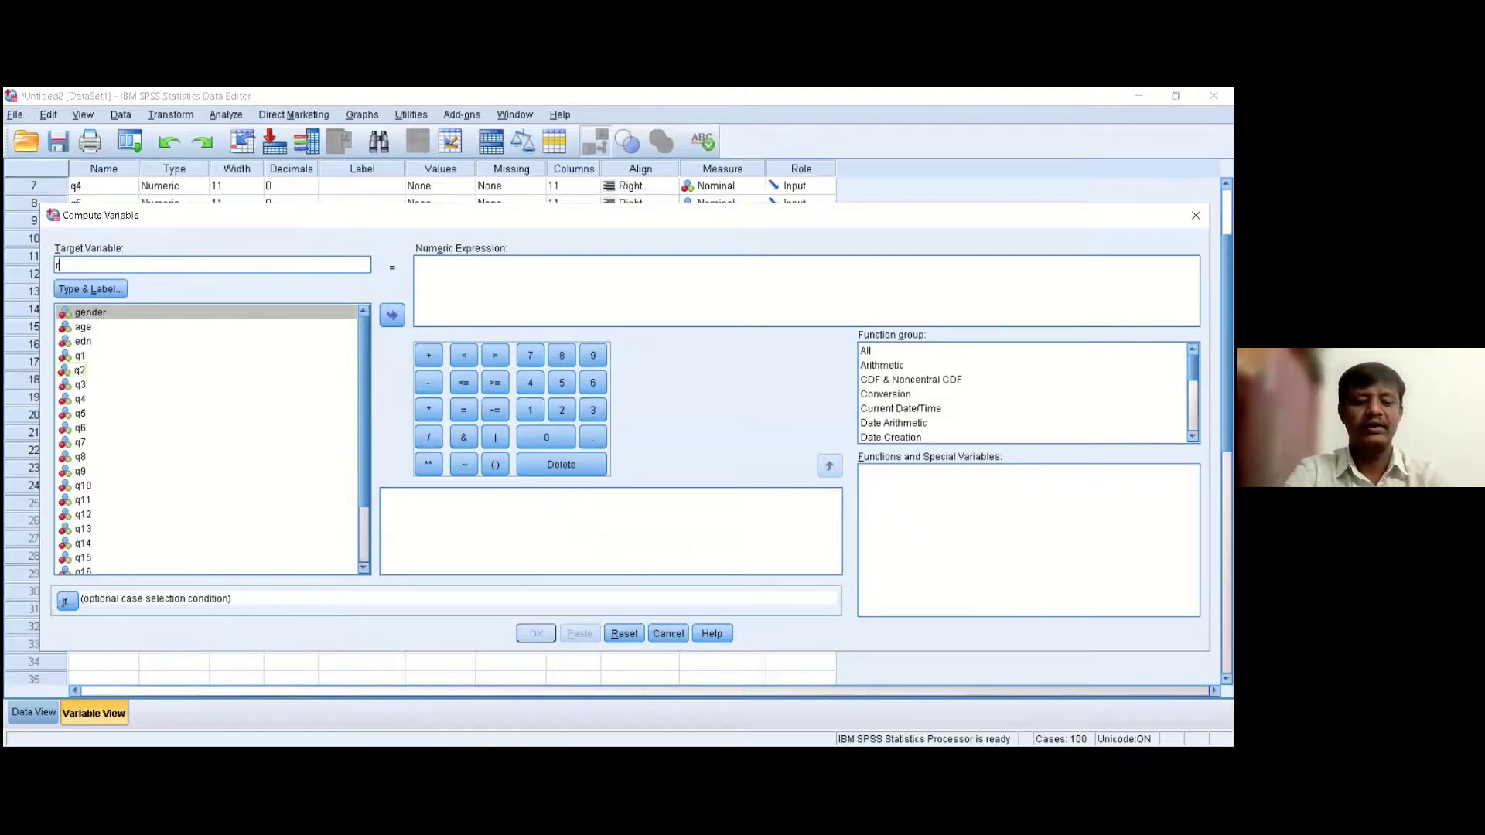
{"action": "type", "text": "role"}
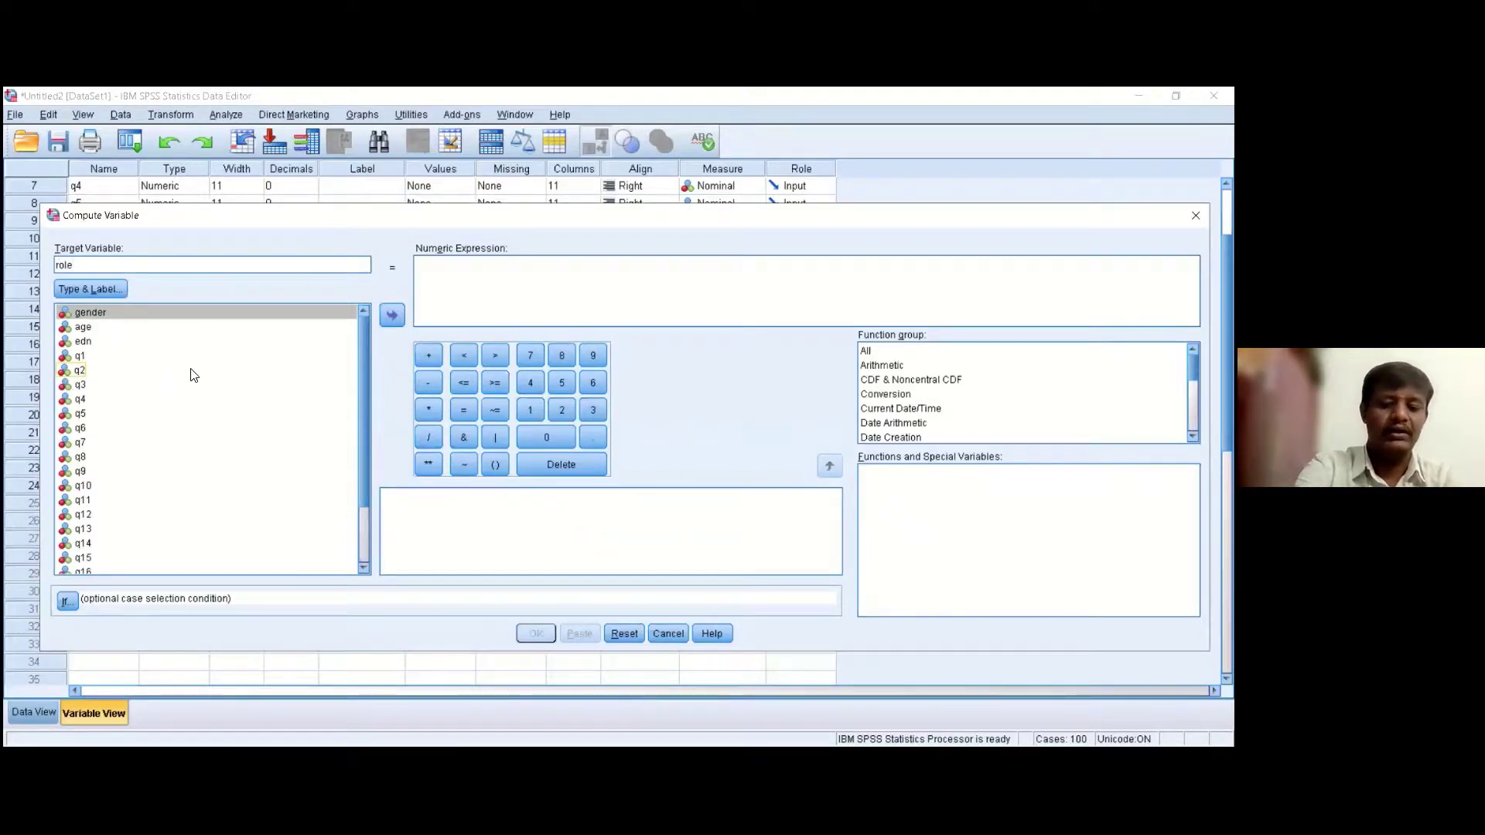
{"action": "type", "text": "_clarity"}
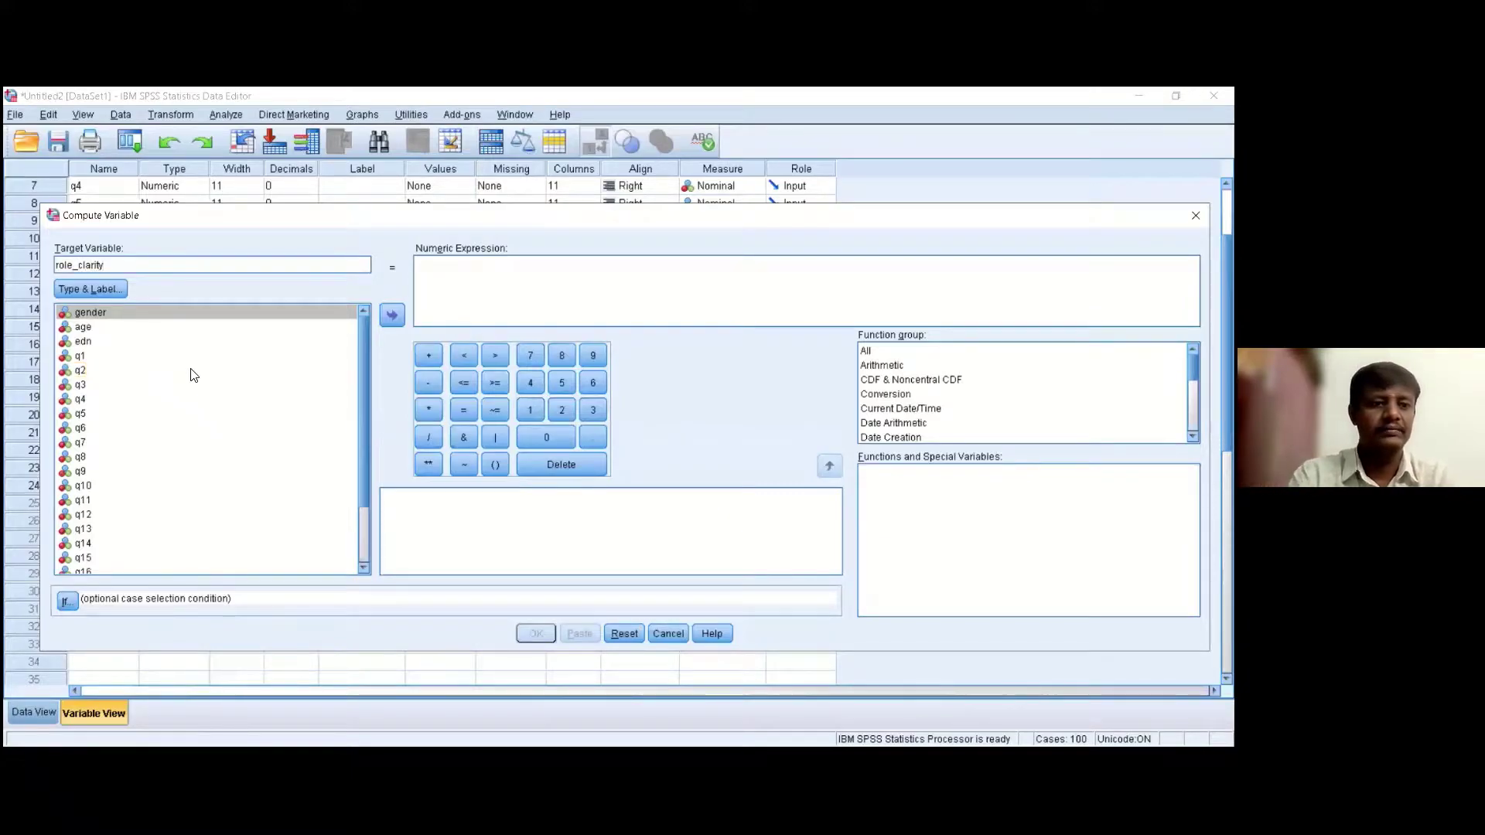
Build the numeric expression sum(q6+q7+q8+q9+q10) for role_clarity and compute the variable.
{"action": "left_click", "coordinate": [523, 289]}
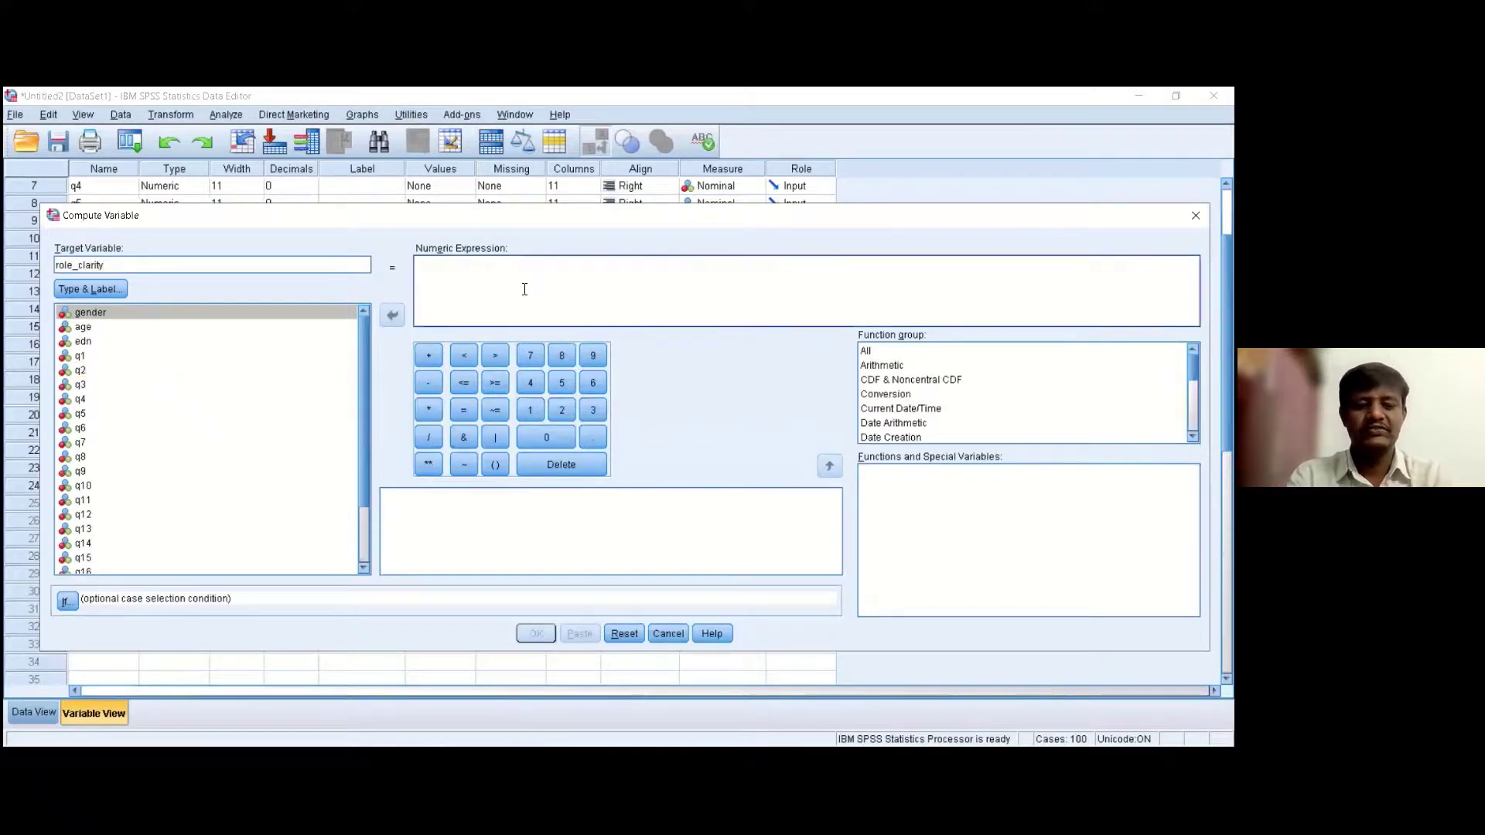
{"action": "type", "text": "sum("}
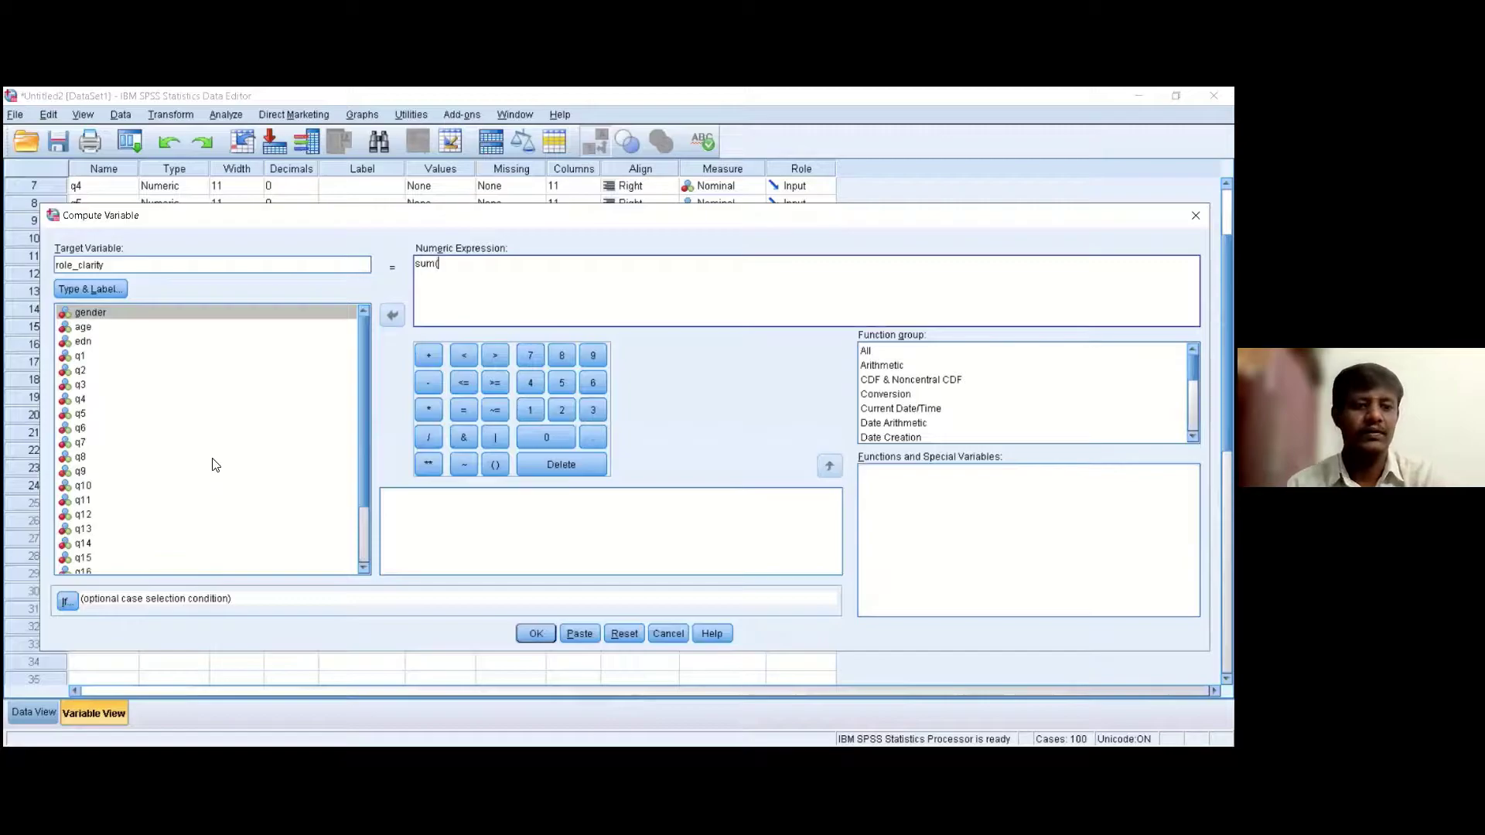
{"action": "double_click", "coordinate": [83, 430]}
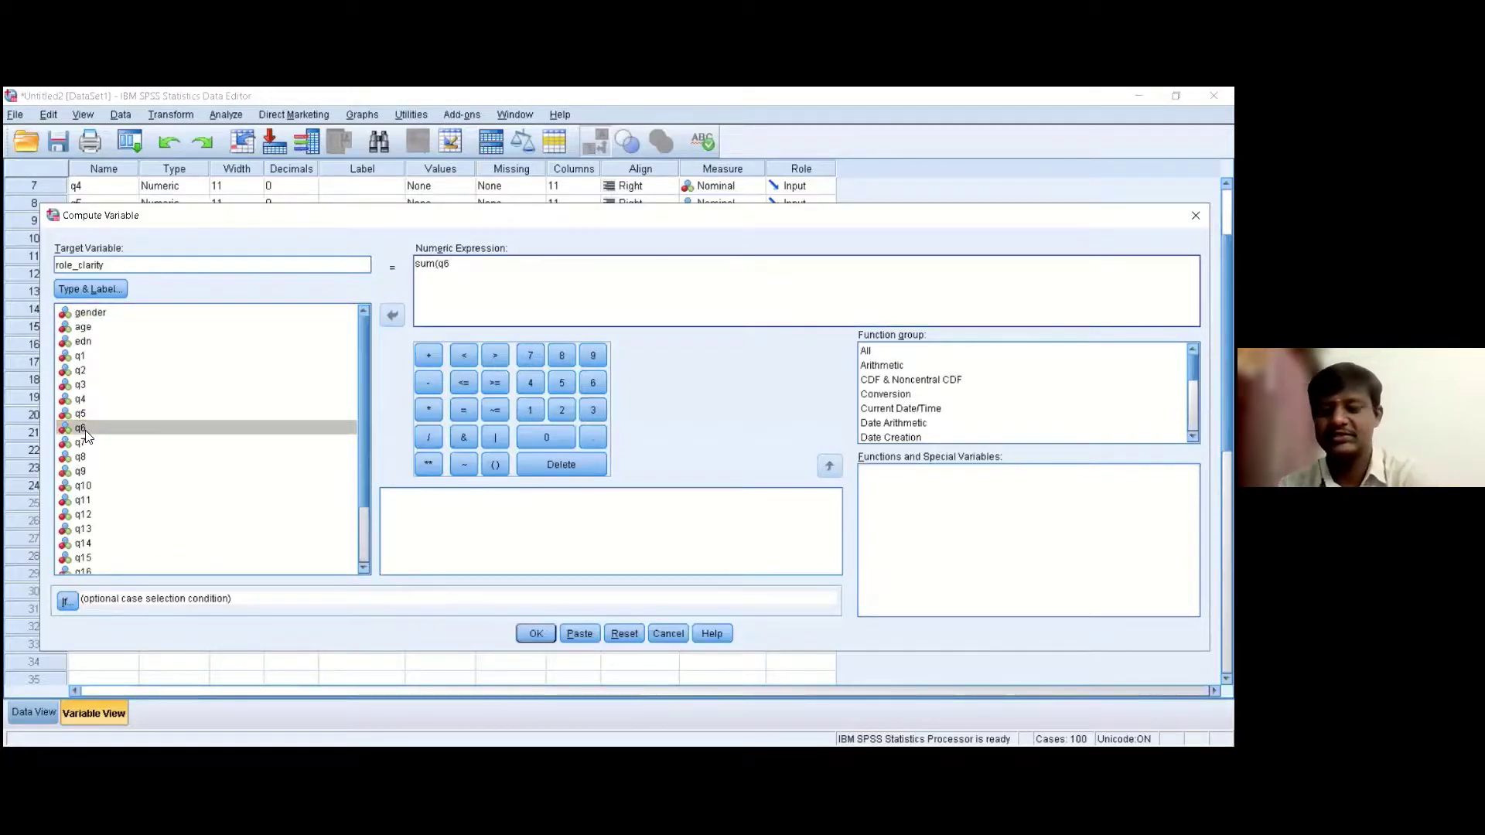
{"action": "type", "text": "+"}
{"action": "double_click", "coordinate": [68, 446]}
{"action": "type", "text": "+"}
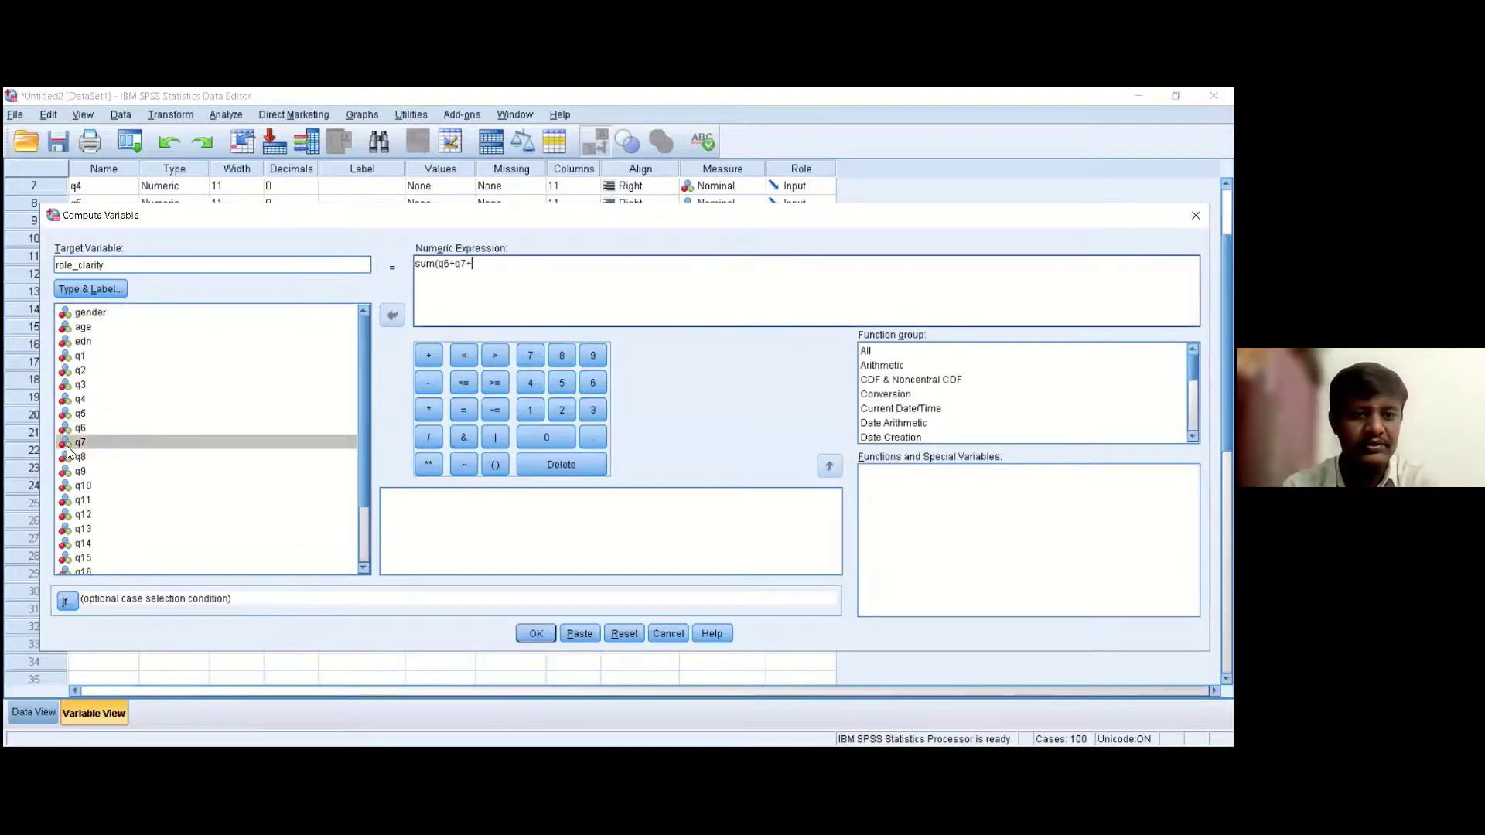
{"action": "double_click", "coordinate": [81, 458]}
{"action": "type", "text": "+"}
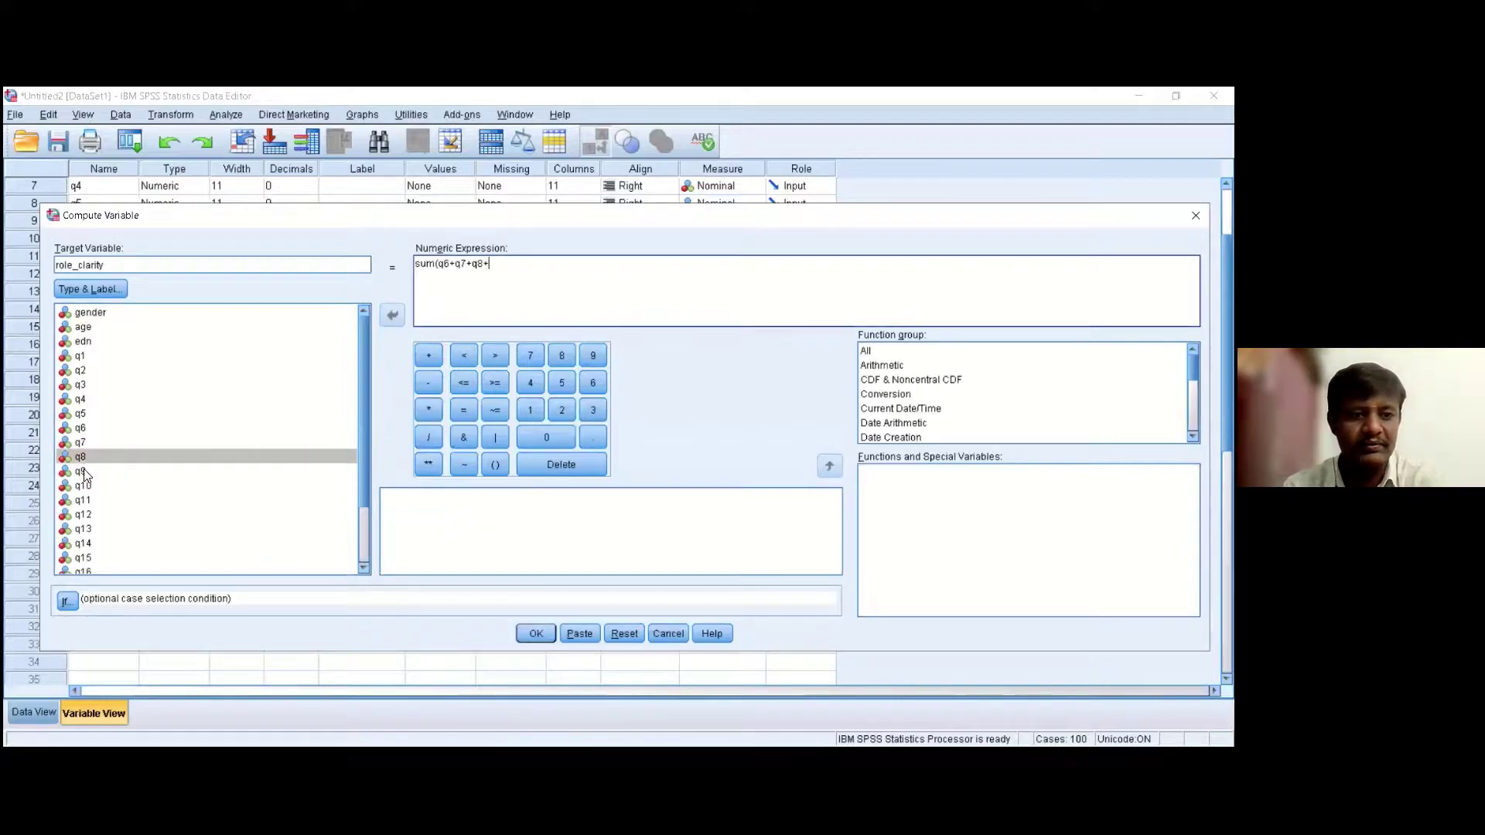
{"action": "double_click", "coordinate": [83, 472]}
{"action": "type", "text": "+"}
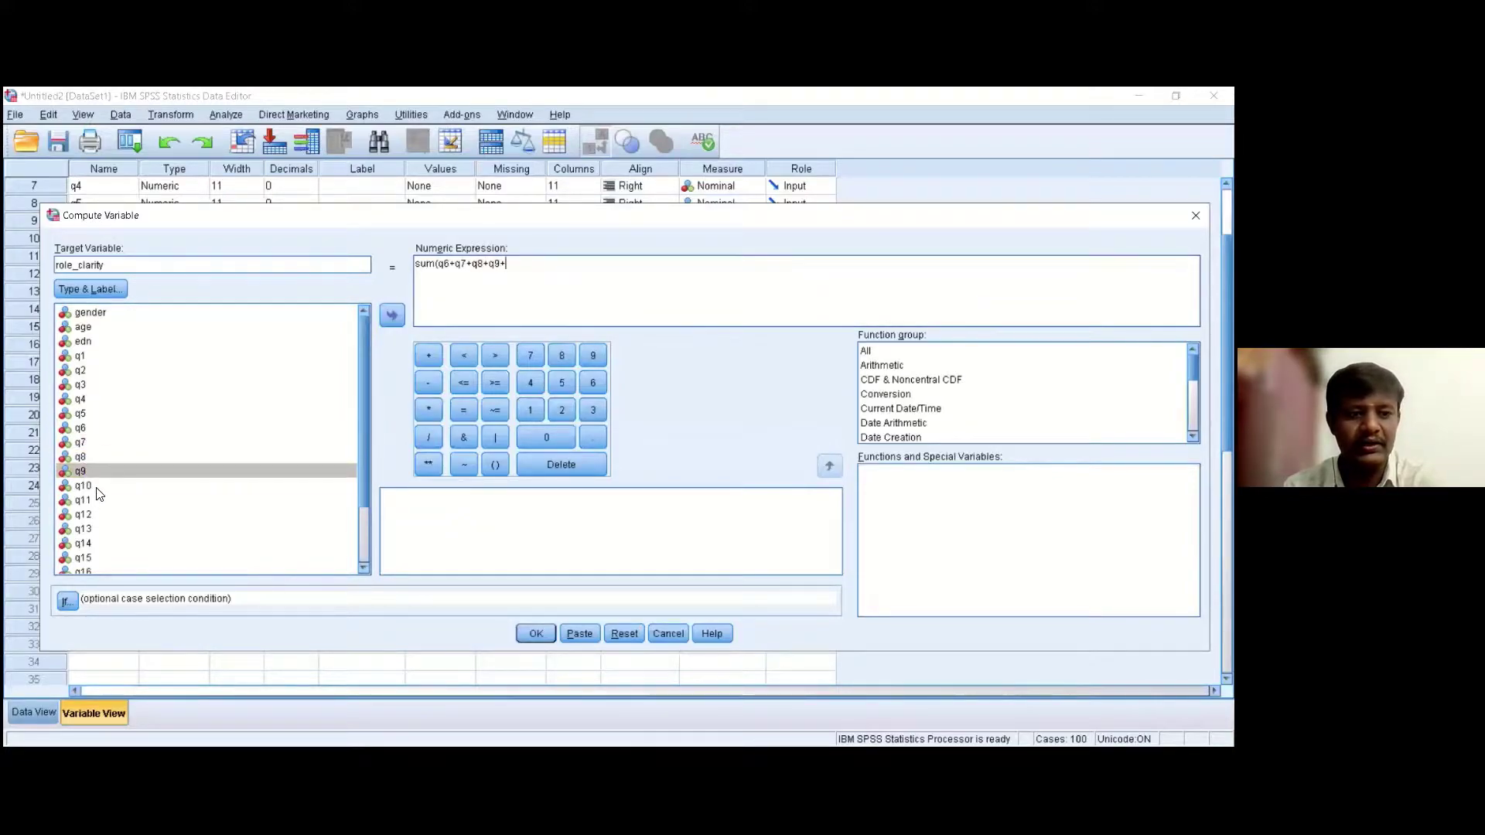
{"action": "double_click", "coordinate": [84, 487]}
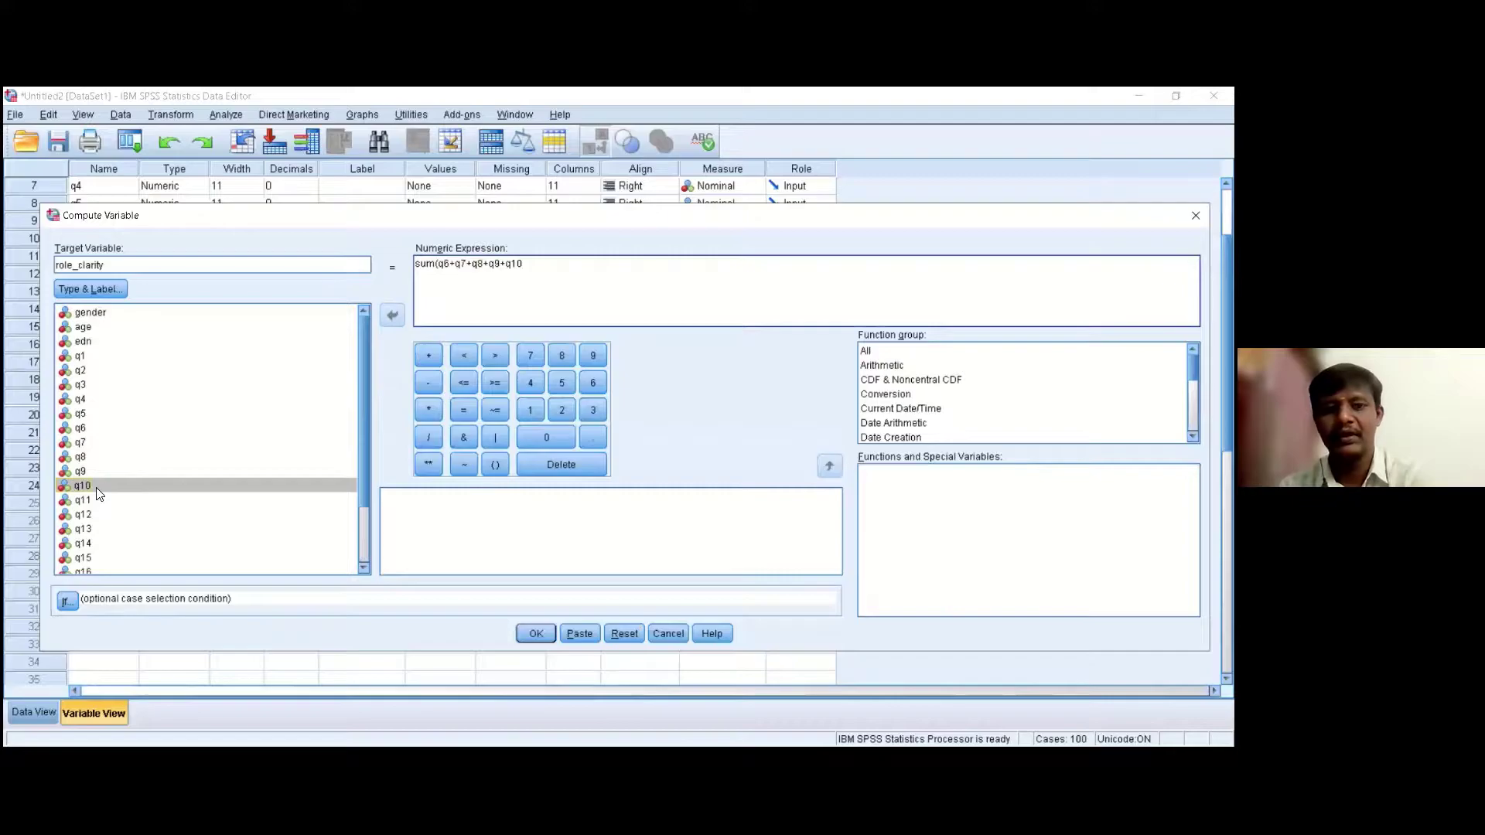
{"action": "type", "text": ")"}
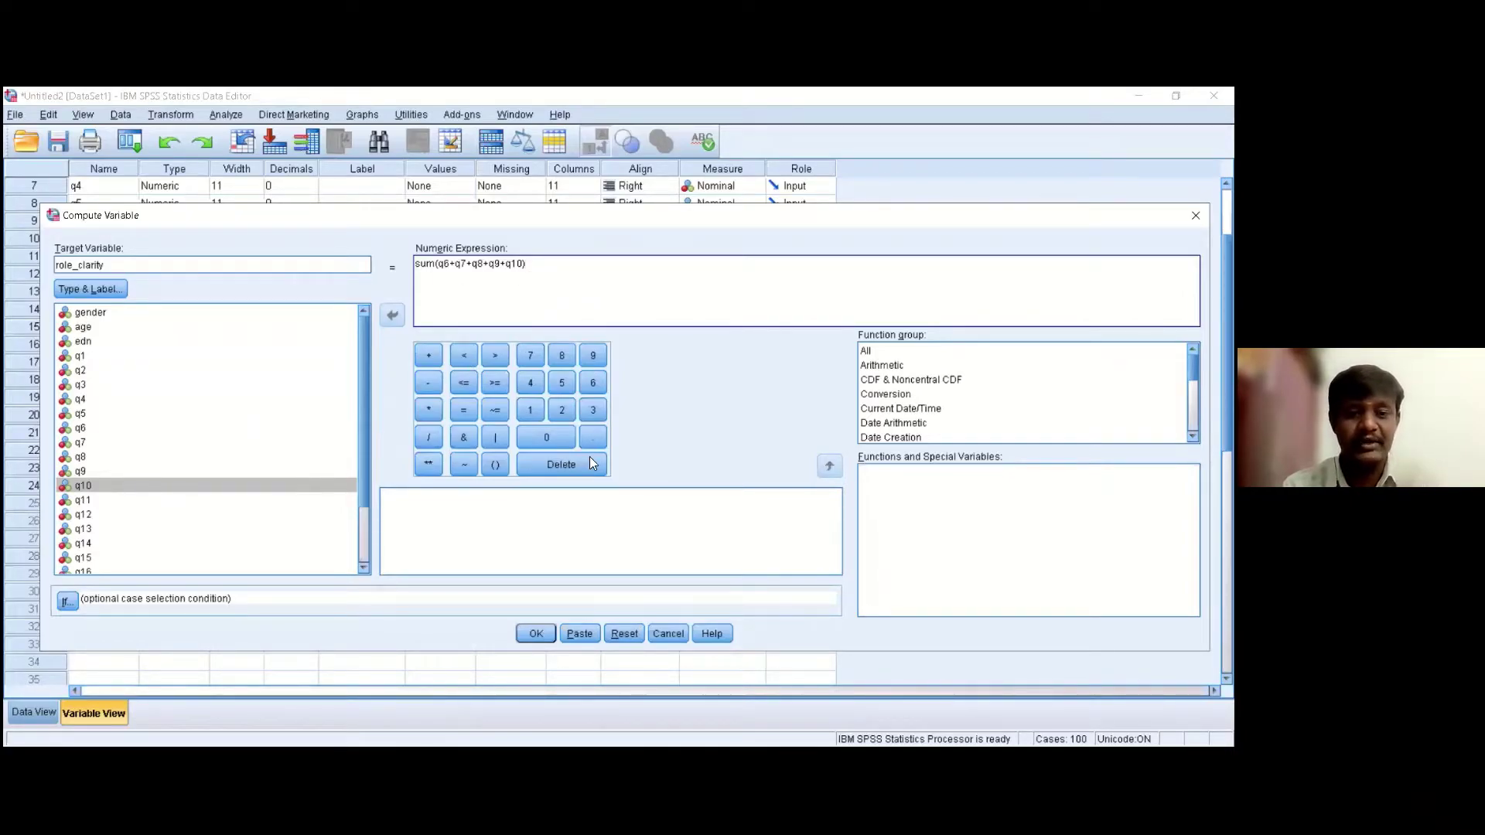
{"action": "left_click", "coordinate": [546, 636]}
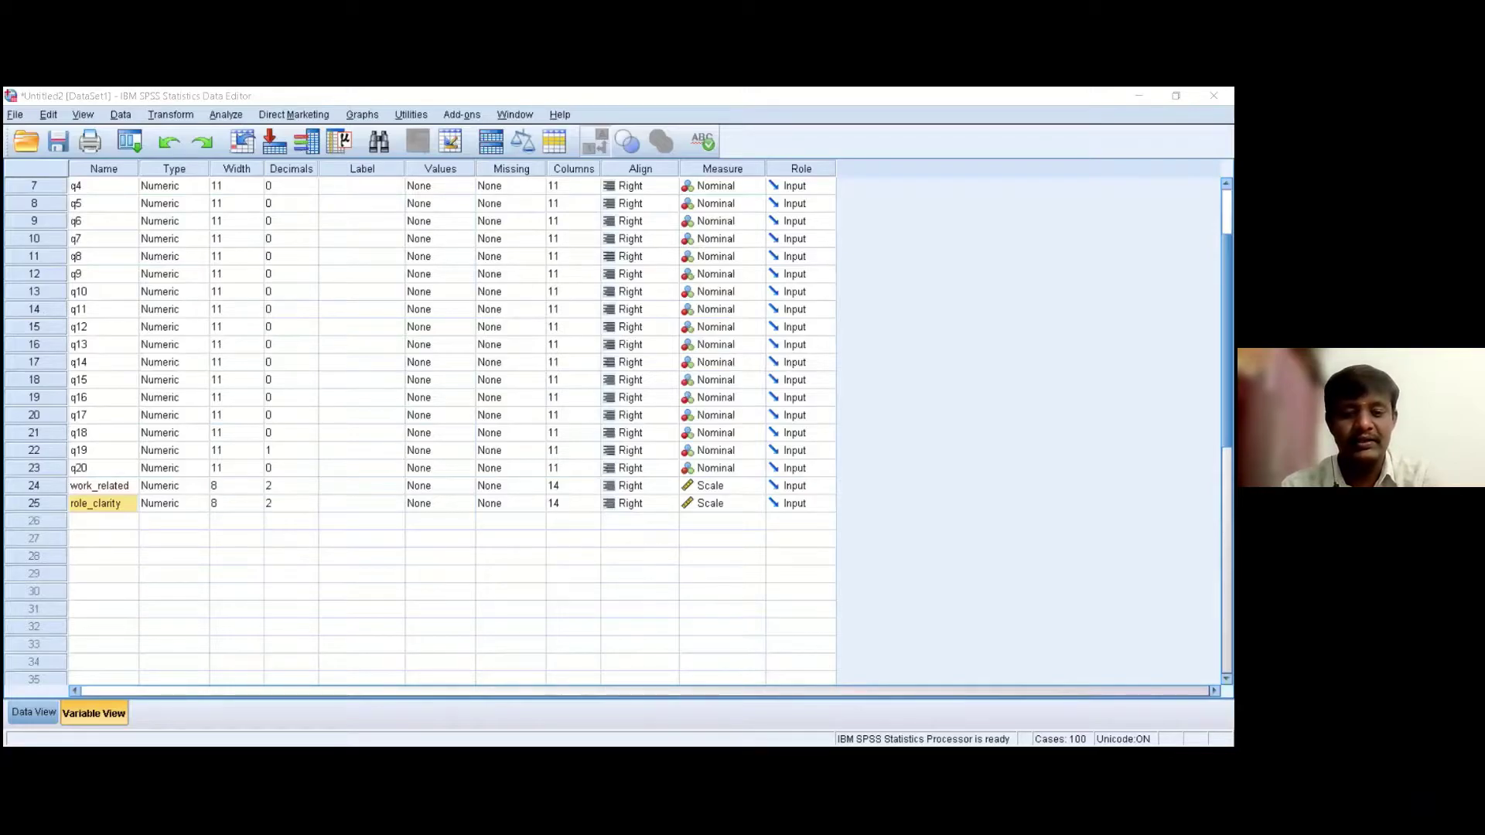
Start another Compute Variable transformation, clear the previous entries and name the target variable Performance_related.
{"action": "left_click", "coordinate": [125, 539]}
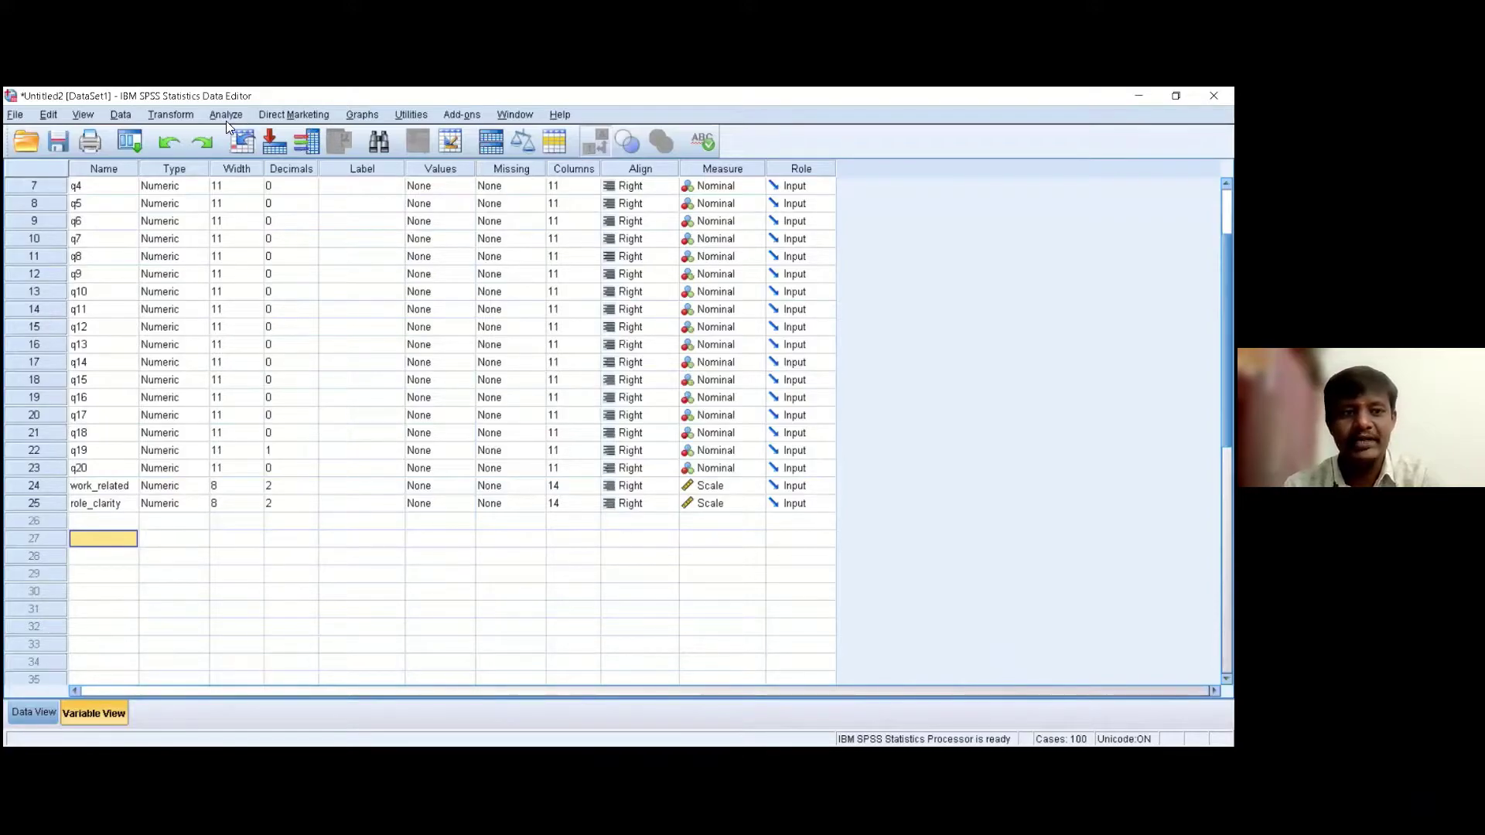
{"action": "left_click", "coordinate": [188, 116]}
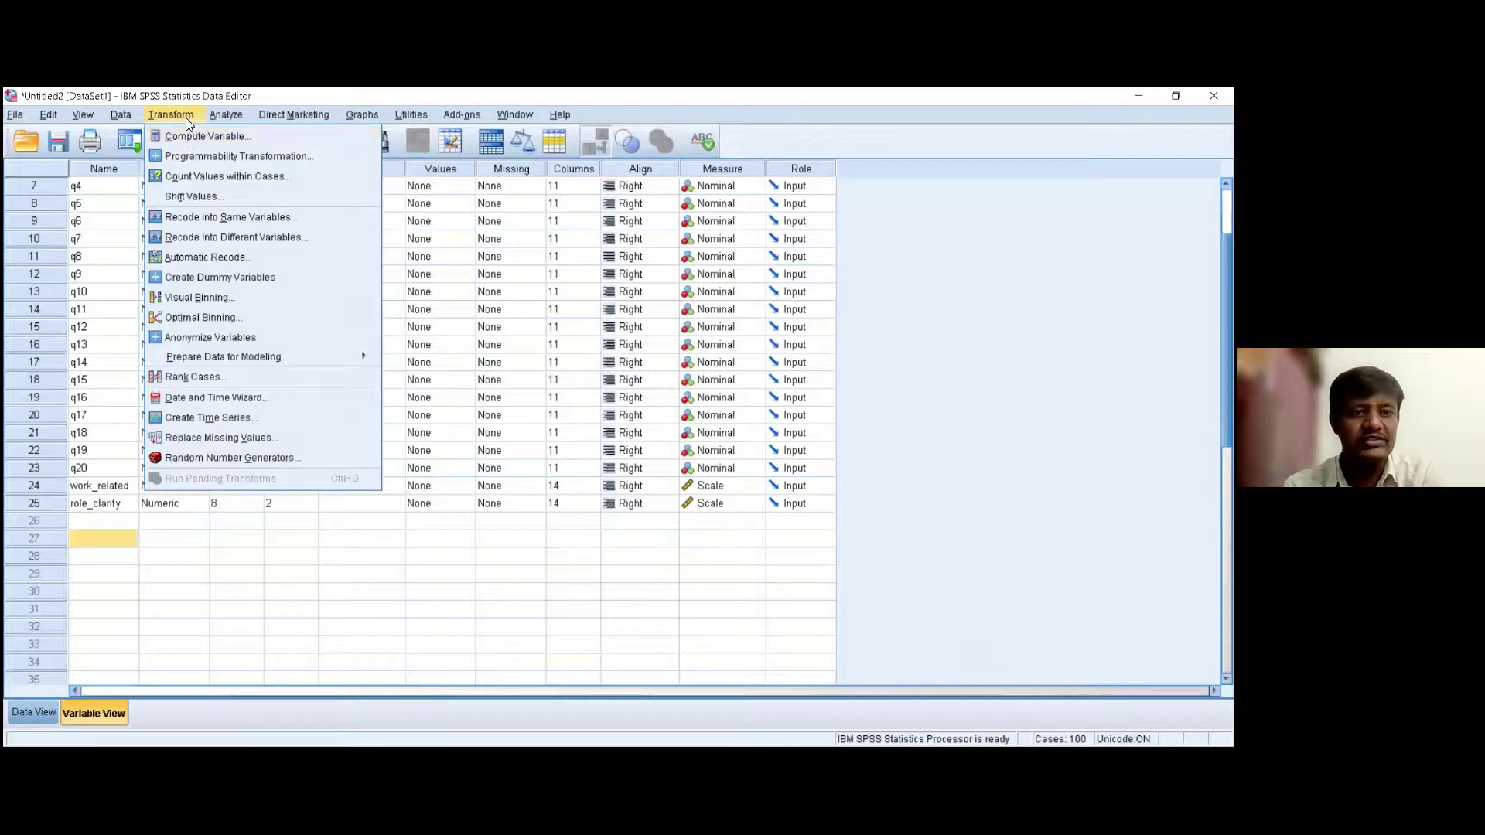
{"action": "left_click", "coordinate": [192, 135]}
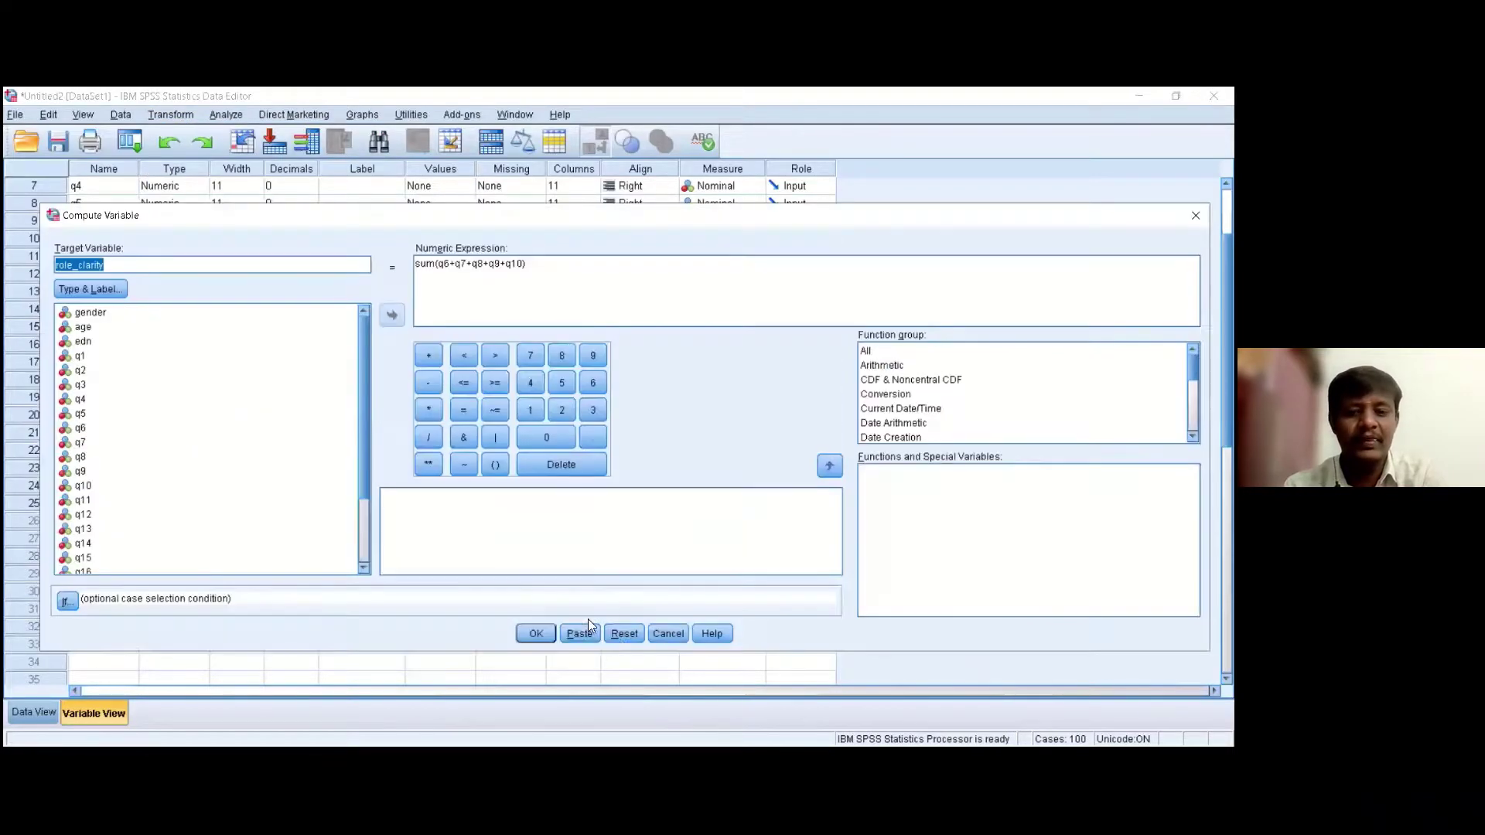
{"action": "left_click", "coordinate": [623, 634]}
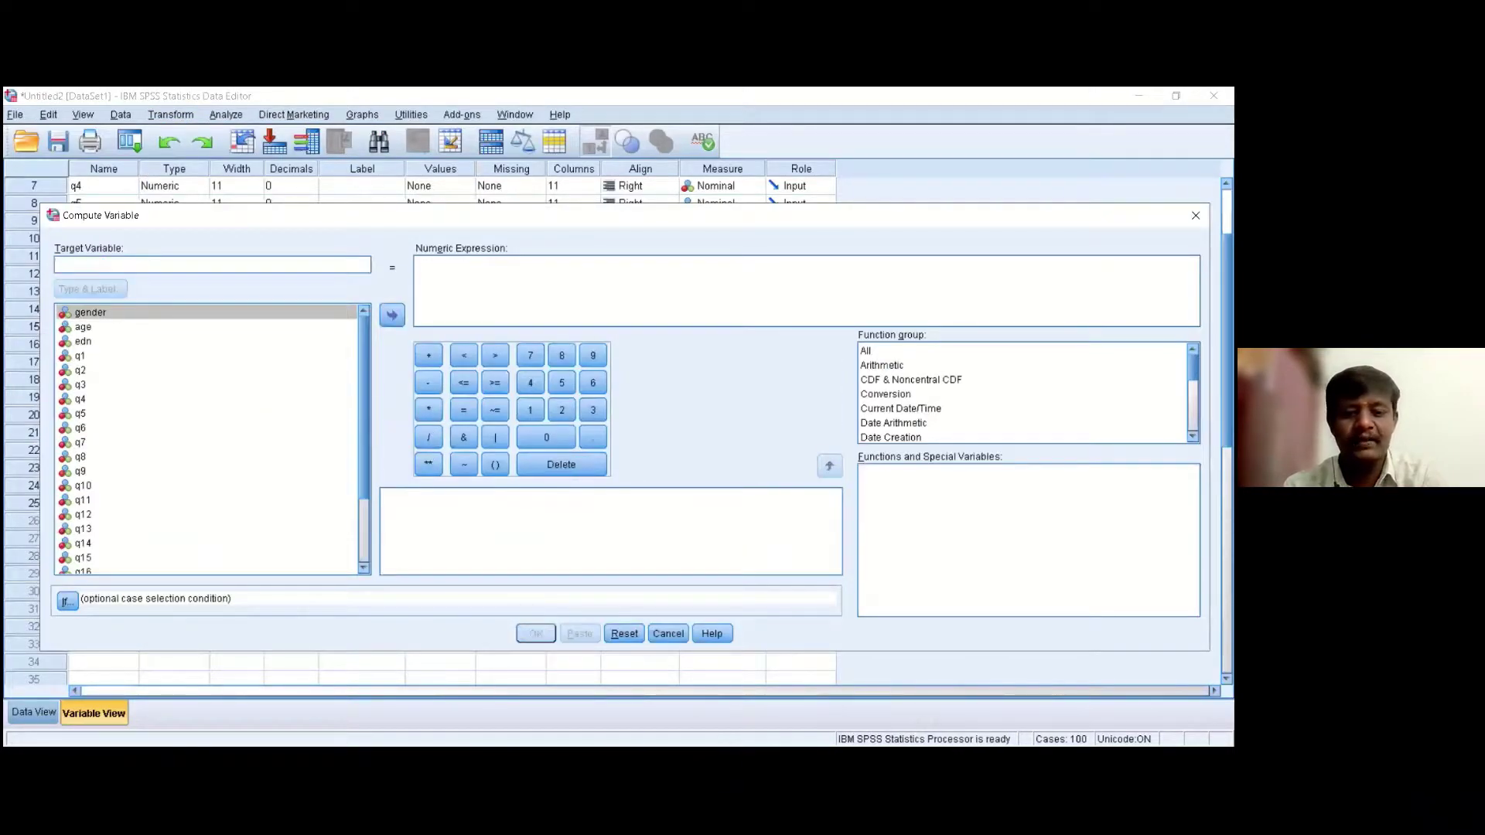
{"action": "key", "text": "alt+Tab"}
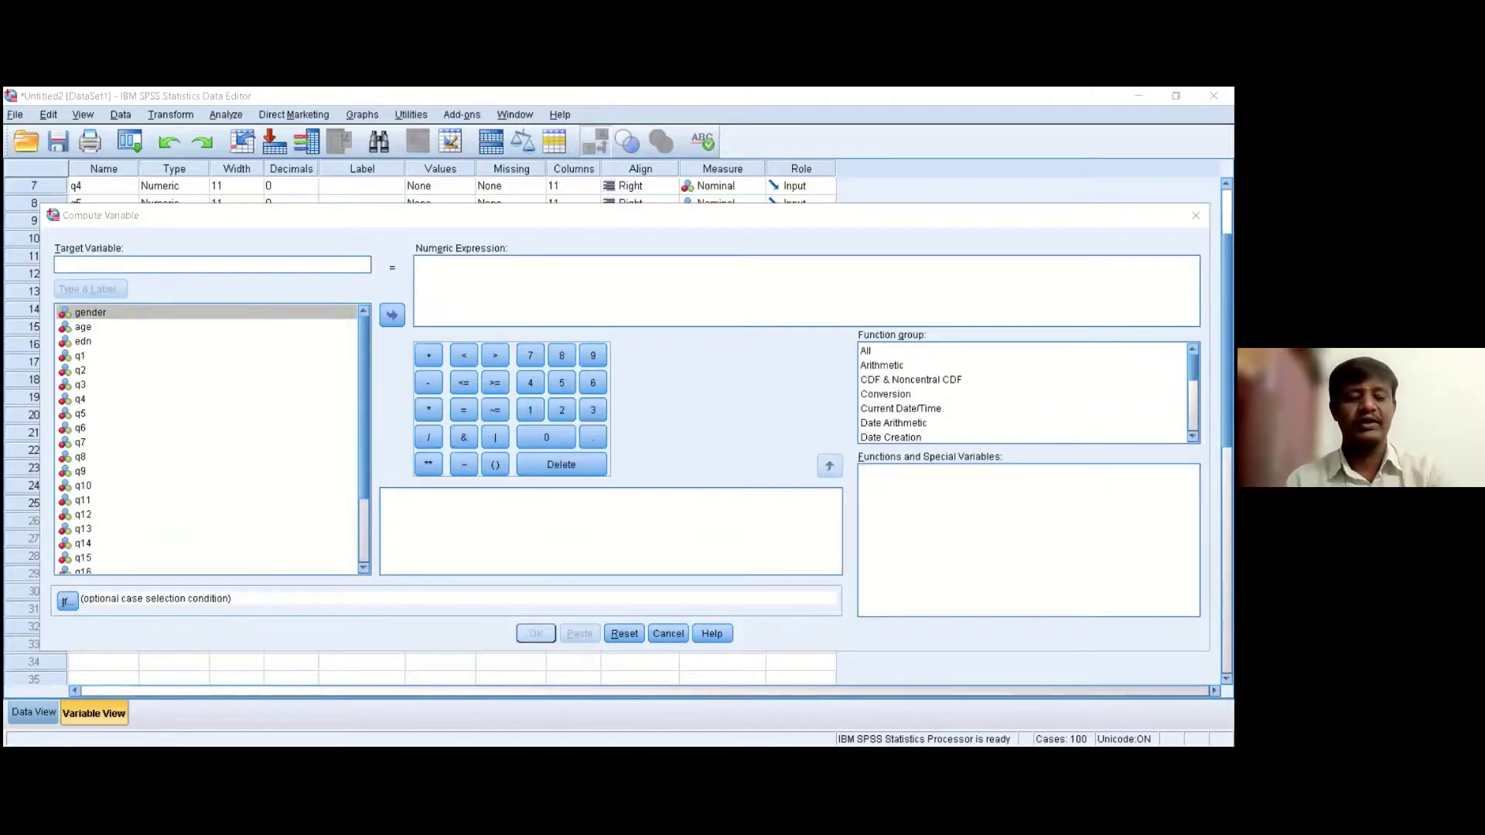
{"action": "type", "text": "Per"}
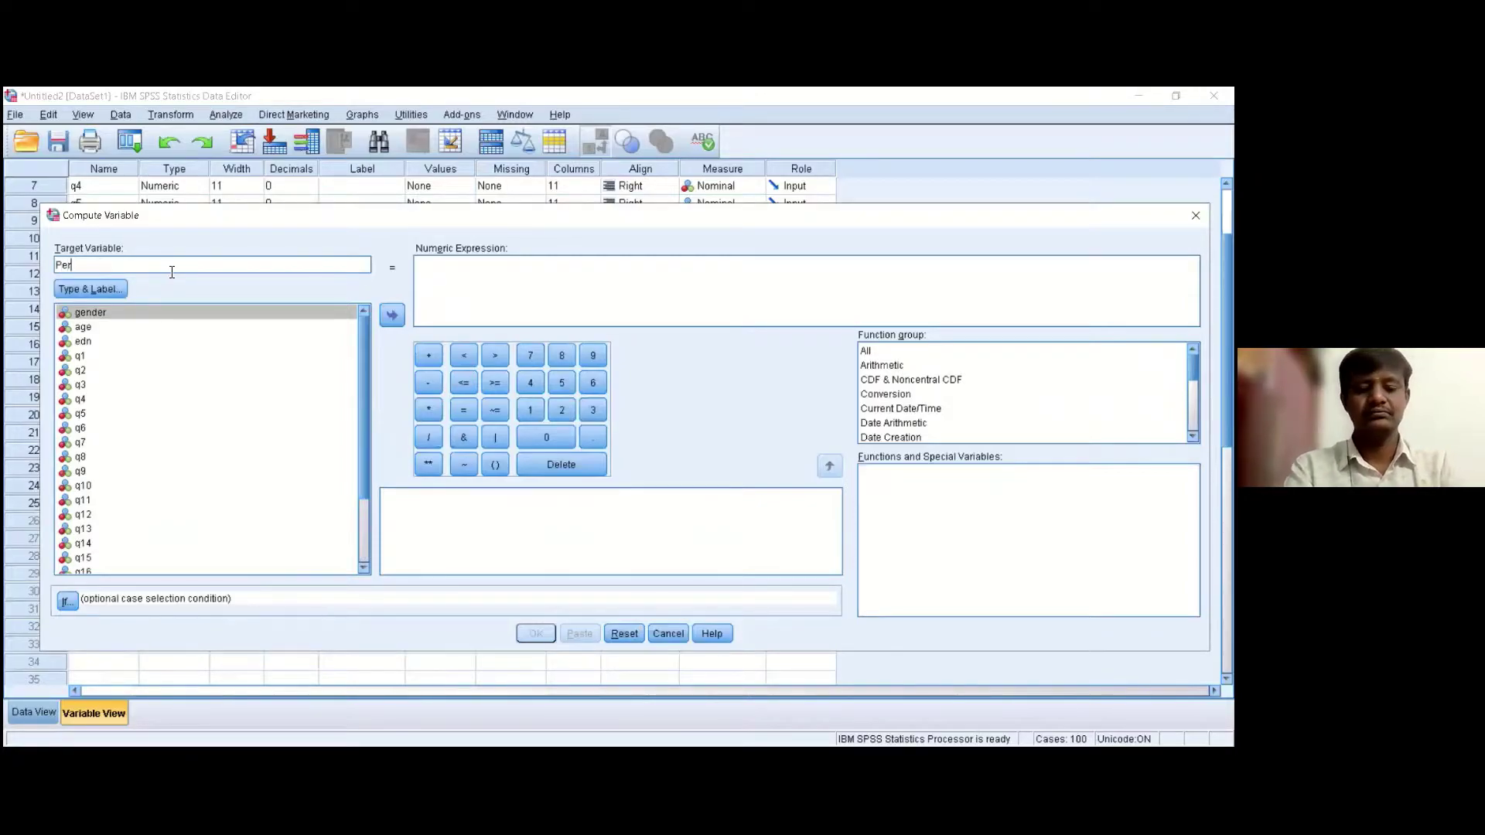
{"action": "type", "text": "formance_related"}
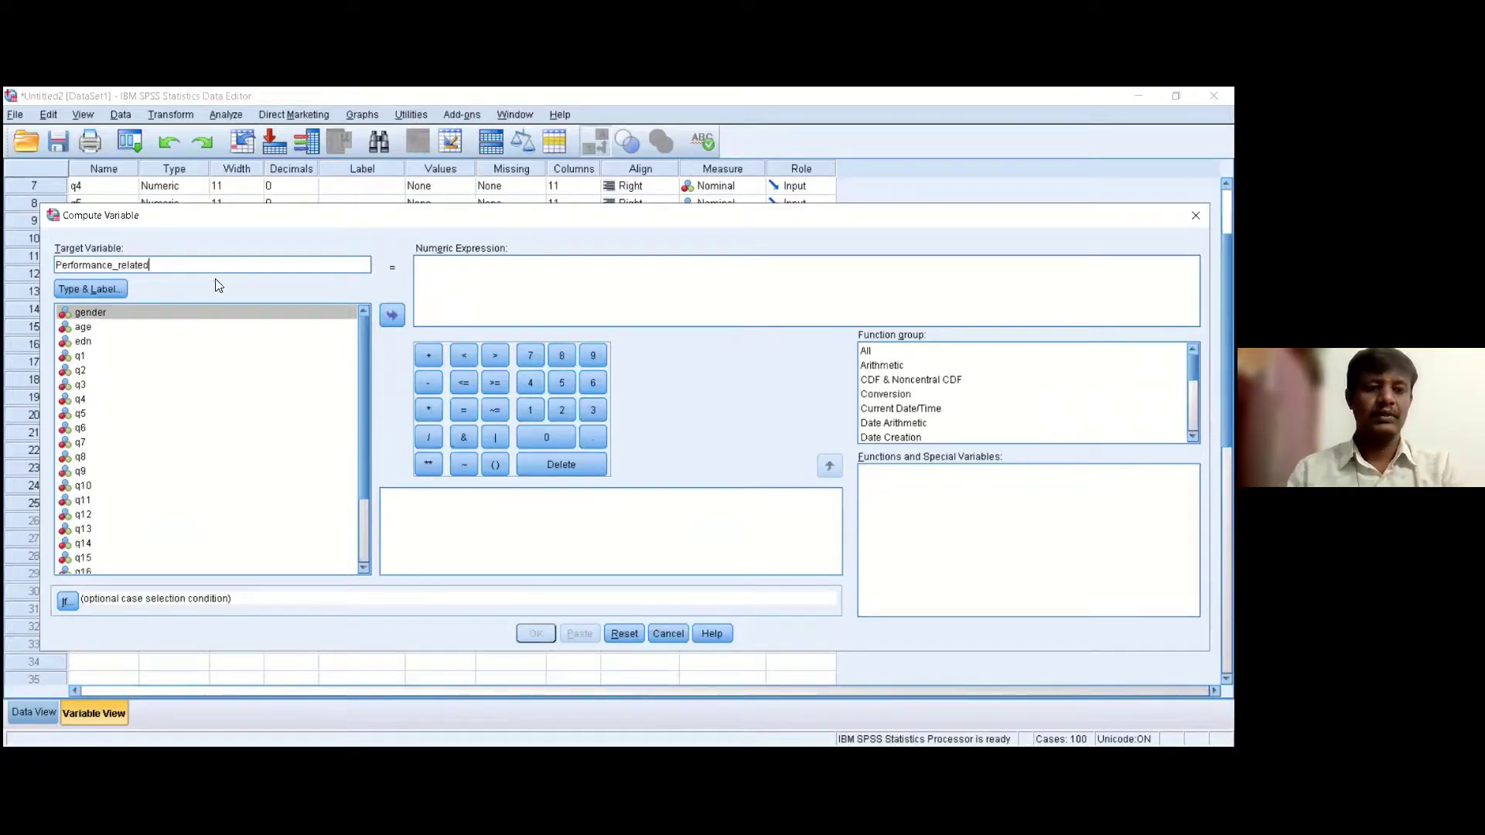
Build the numeric expression sum(q11+q12+q13+q14+q15) for Performance_related and compute the variable.
{"action": "left_click", "coordinate": [475, 286]}
{"action": "type", "text": "sum("}
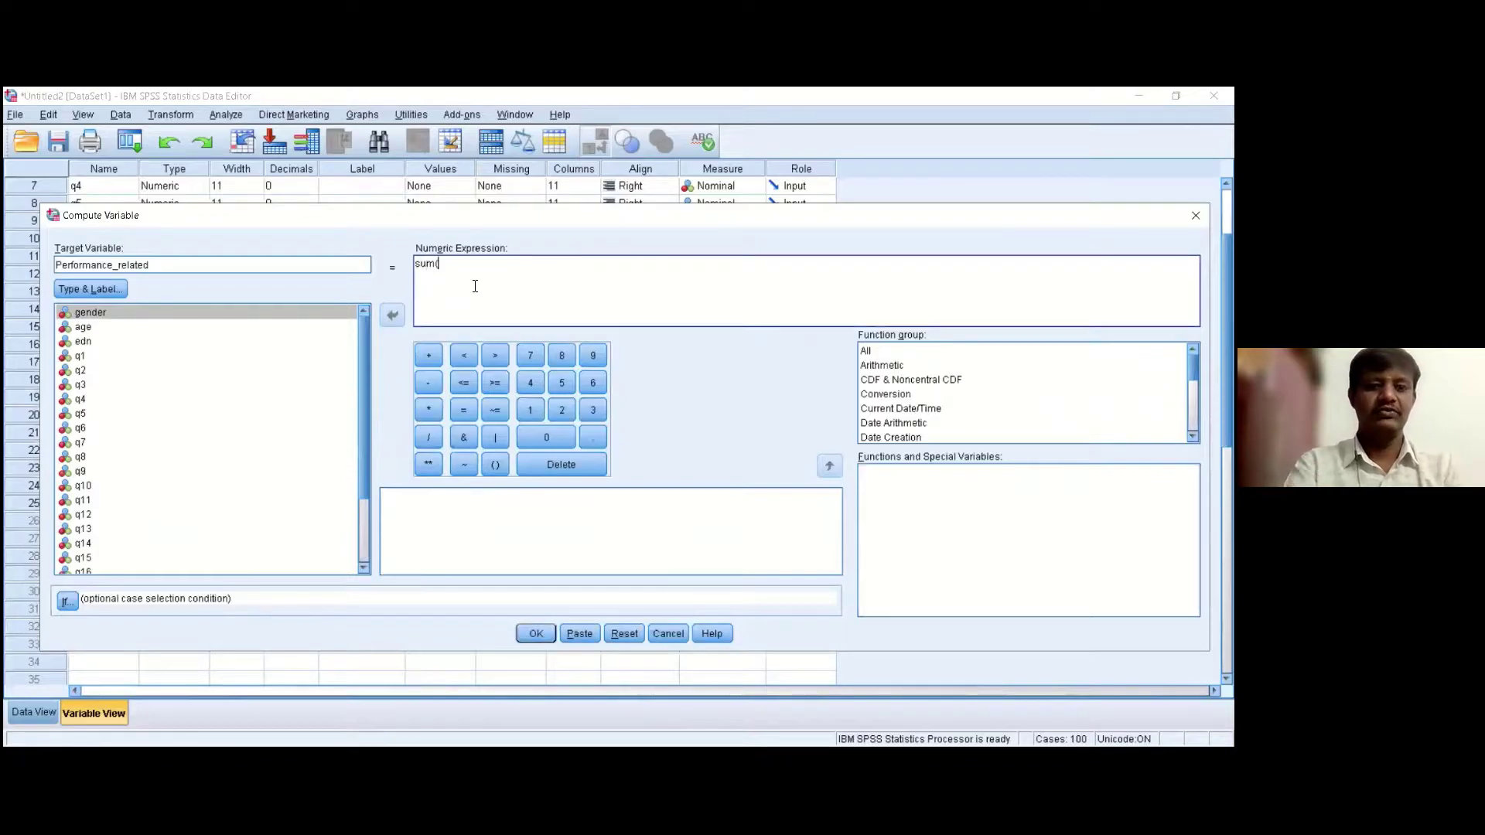
{"action": "left_click", "coordinate": [86, 501]}
{"action": "double_click", "coordinate": [87, 501]}
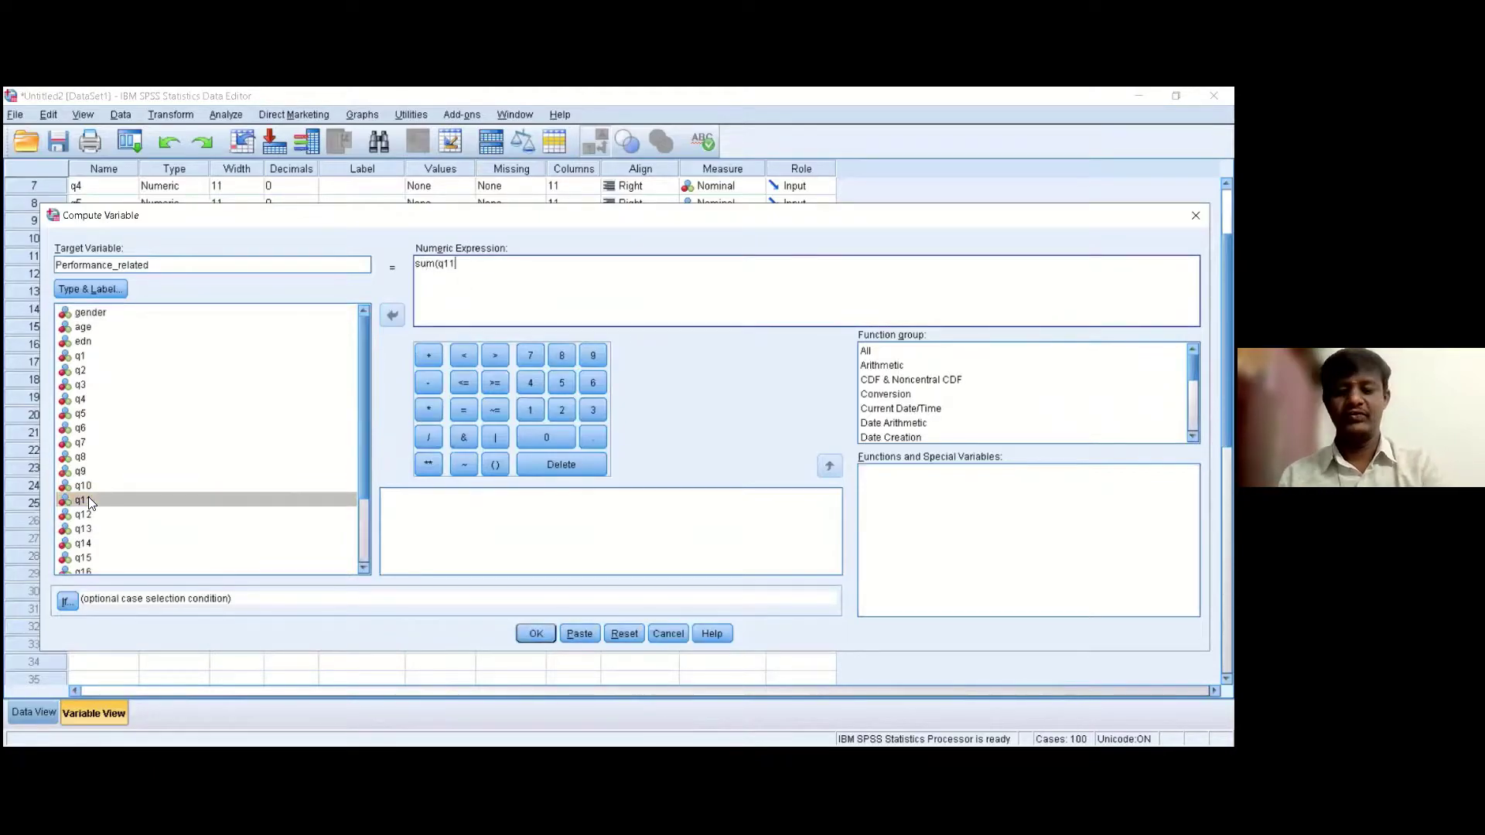
{"action": "type", "text": "+"}
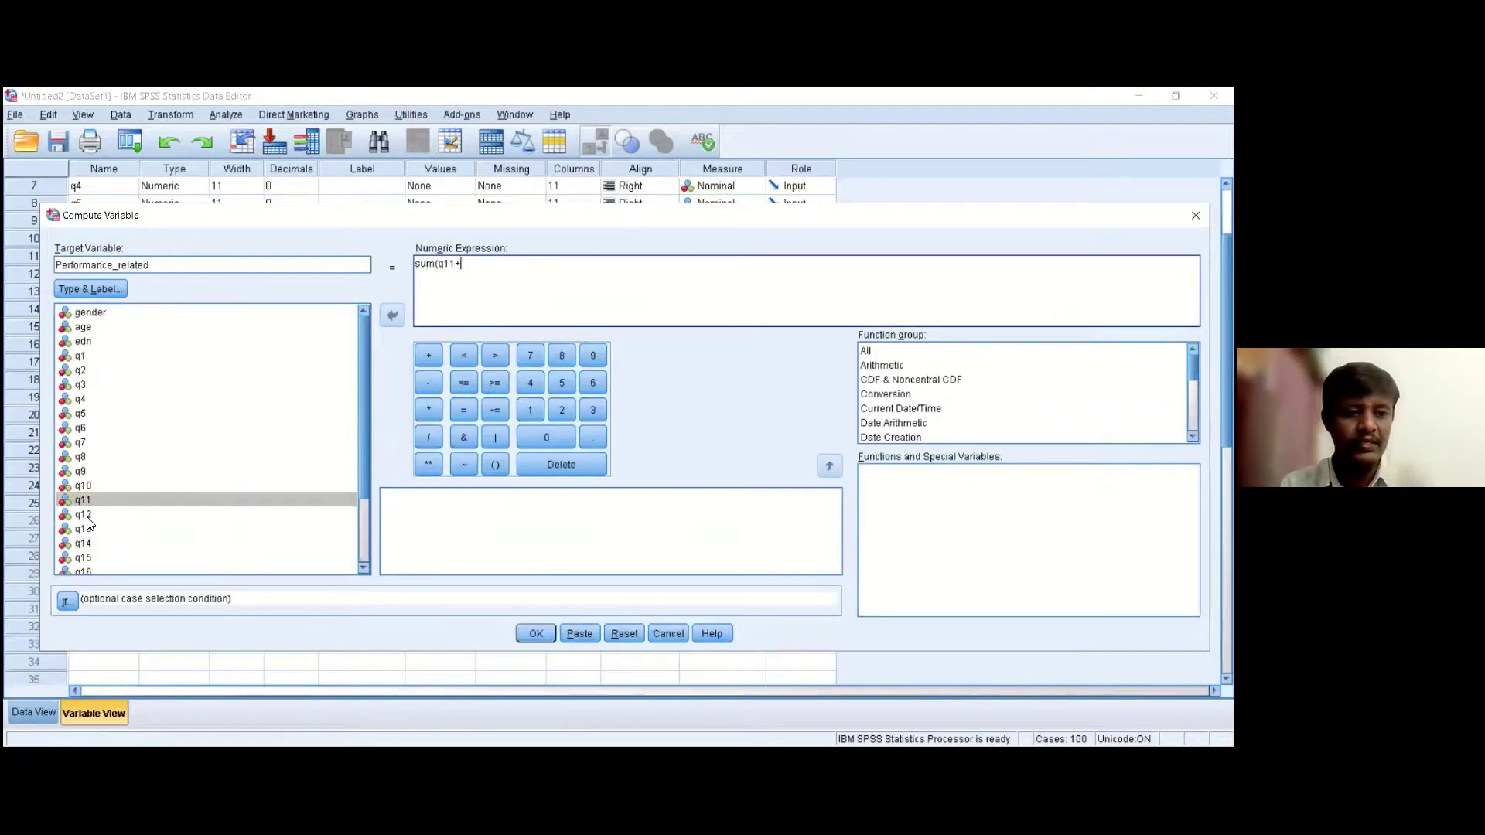
{"action": "double_click", "coordinate": [85, 514]}
{"action": "type", "text": "+"}
{"action": "double_click", "coordinate": [87, 530]}
{"action": "type", "text": "+q13+"}
{"action": "double_click", "coordinate": [88, 544]}
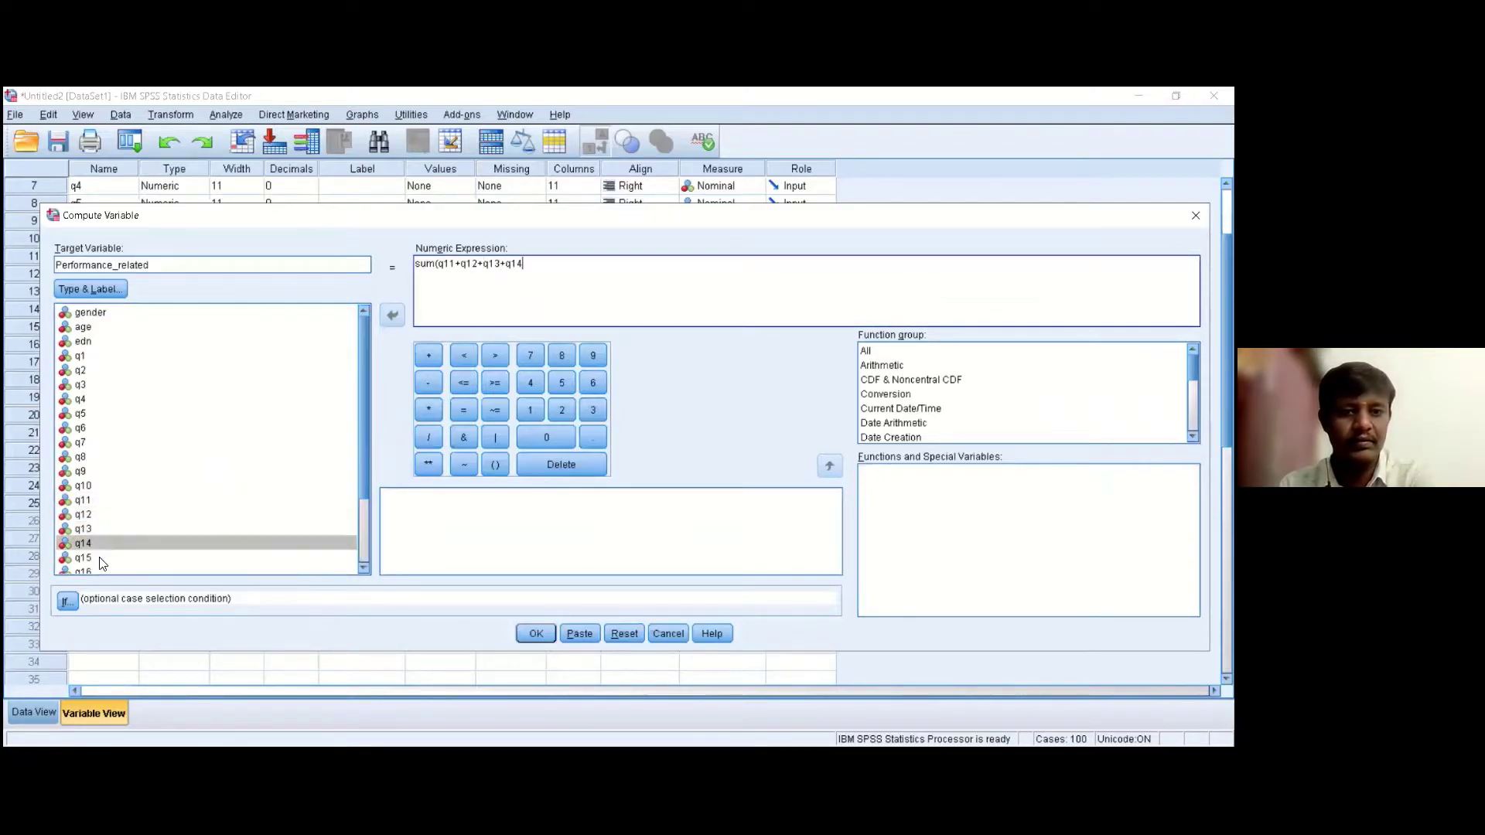
{"action": "type", "text": "+"}
{"action": "double_click", "coordinate": [83, 557]}
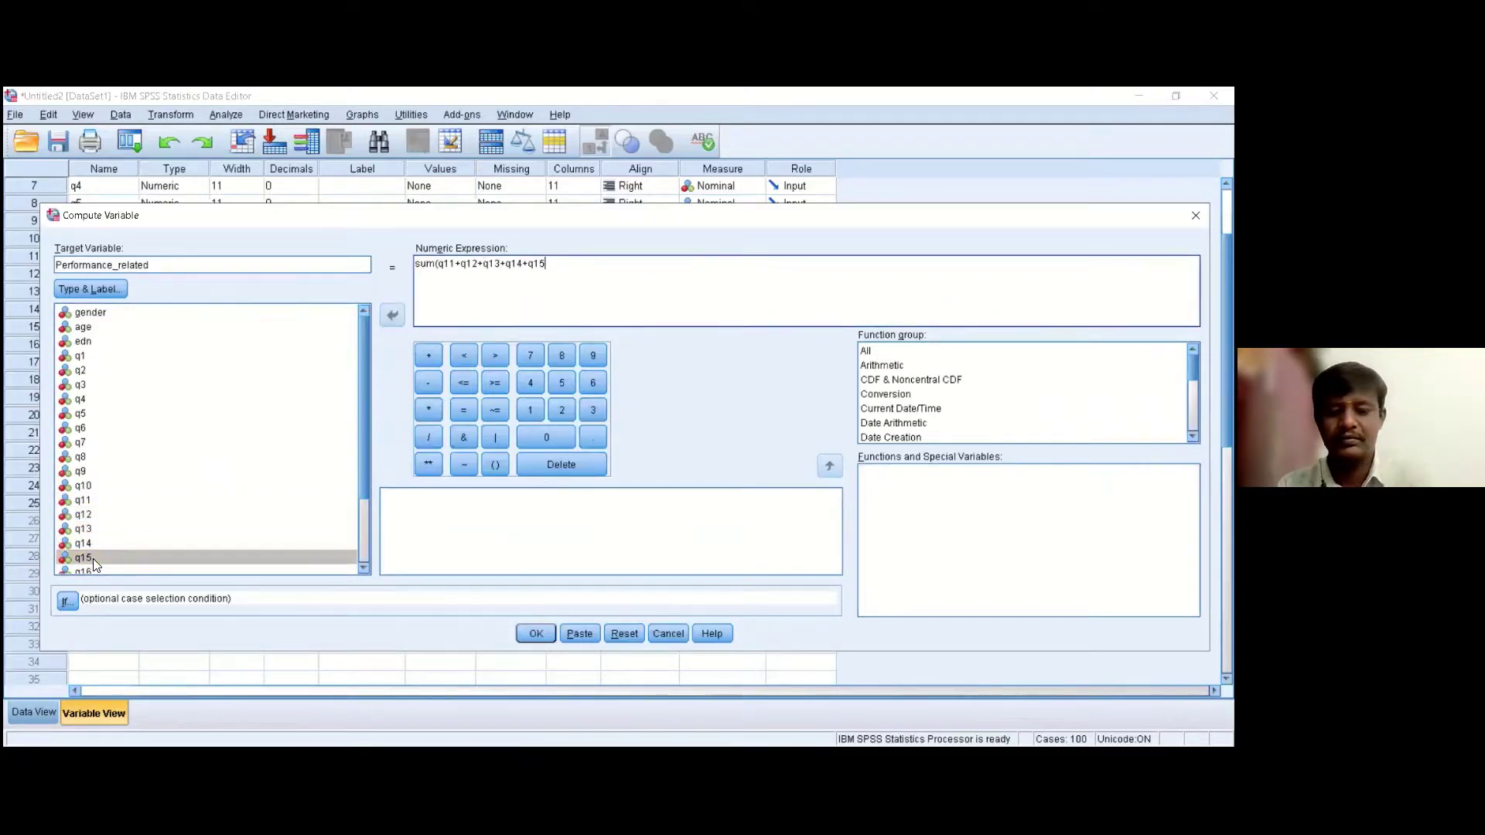
{"action": "type", "text": ")"}
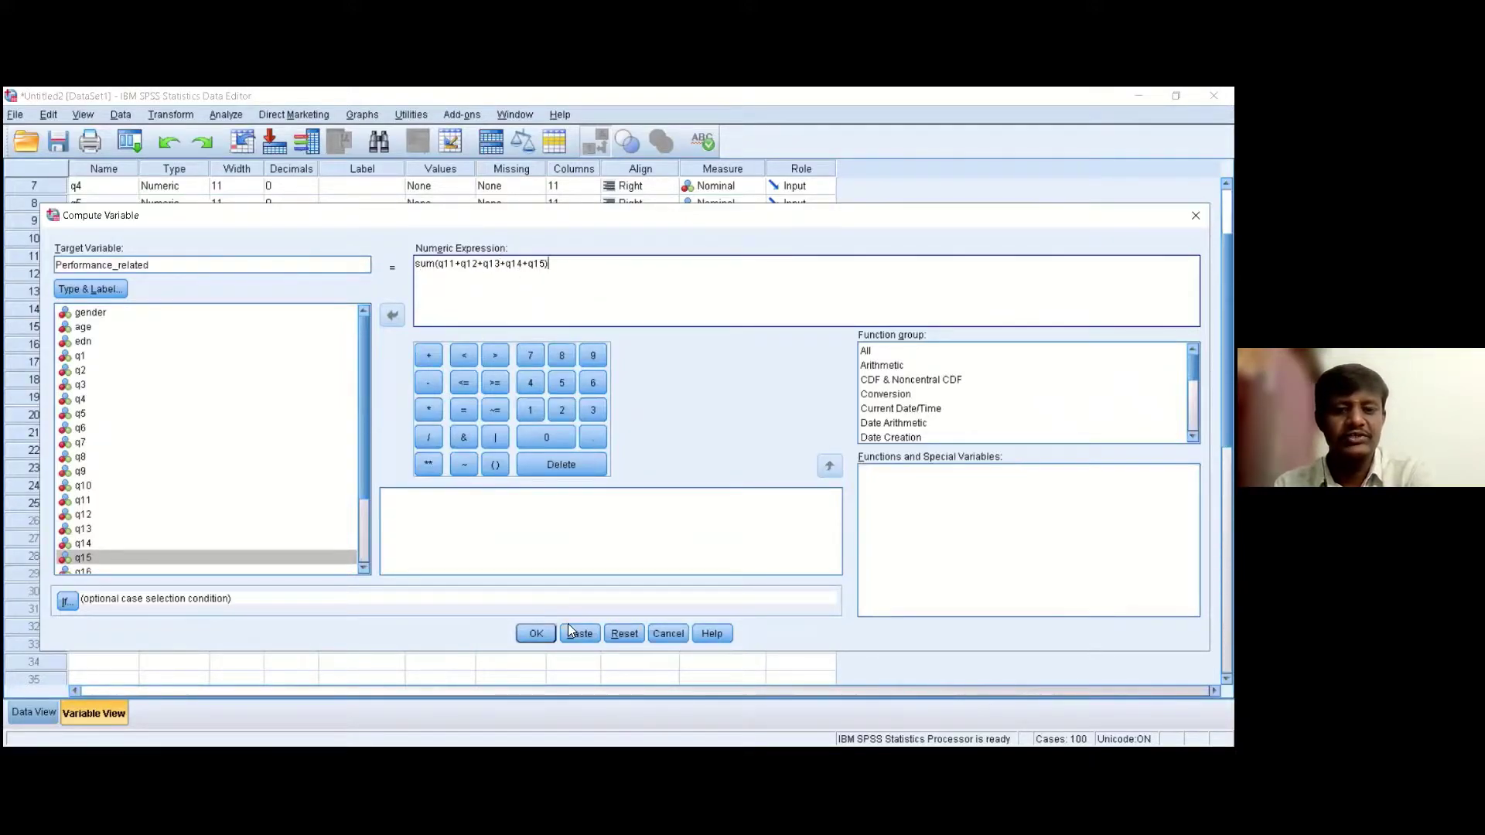
{"action": "left_click", "coordinate": [548, 634]}
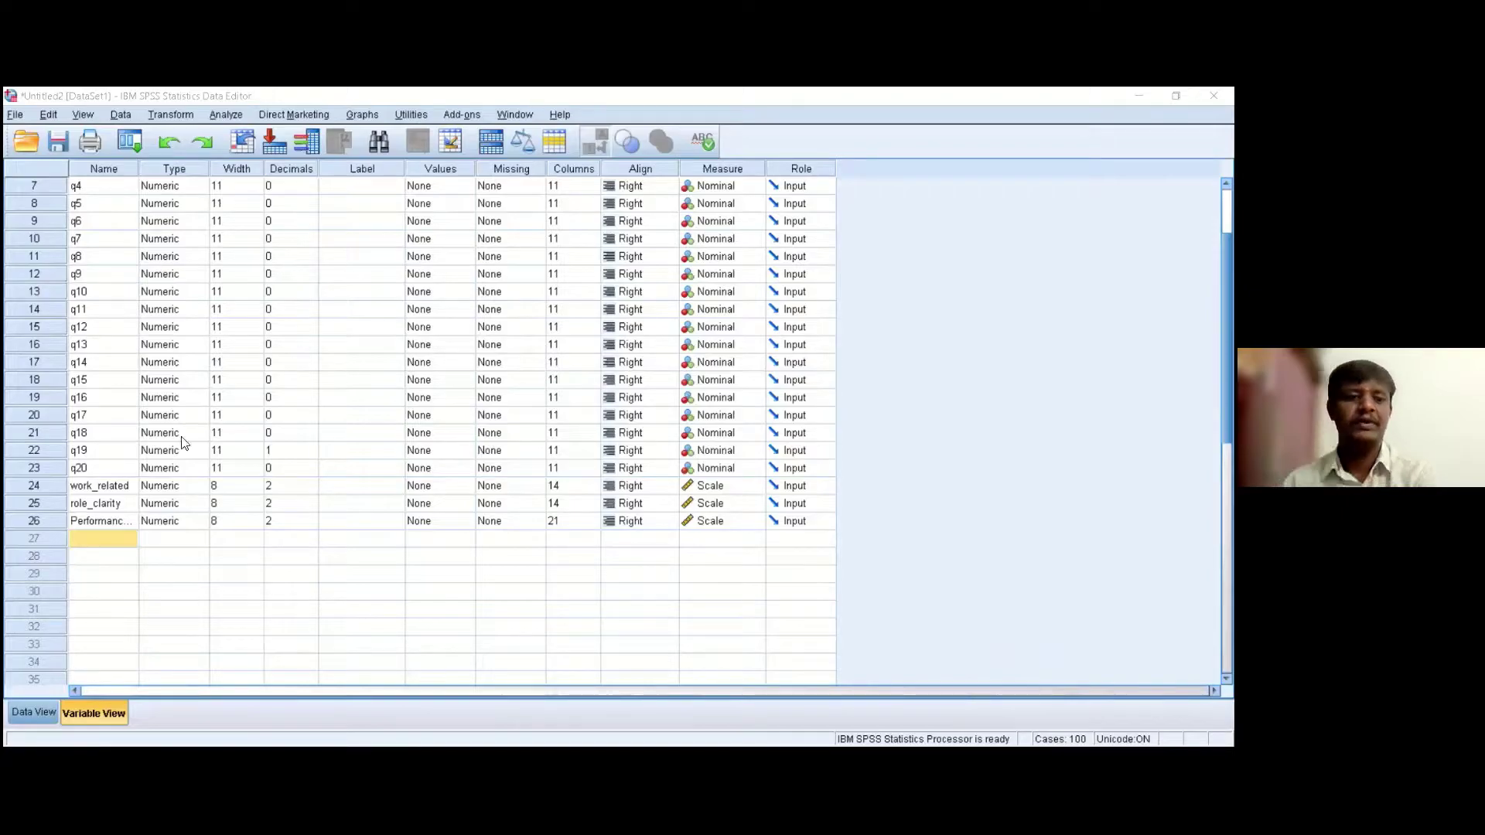
Open a fresh Compute Variable transformation, reset the old entries and name the target variable Growth_related.
{"action": "left_click", "coordinate": [195, 113]}
{"action": "left_click", "coordinate": [189, 117]}
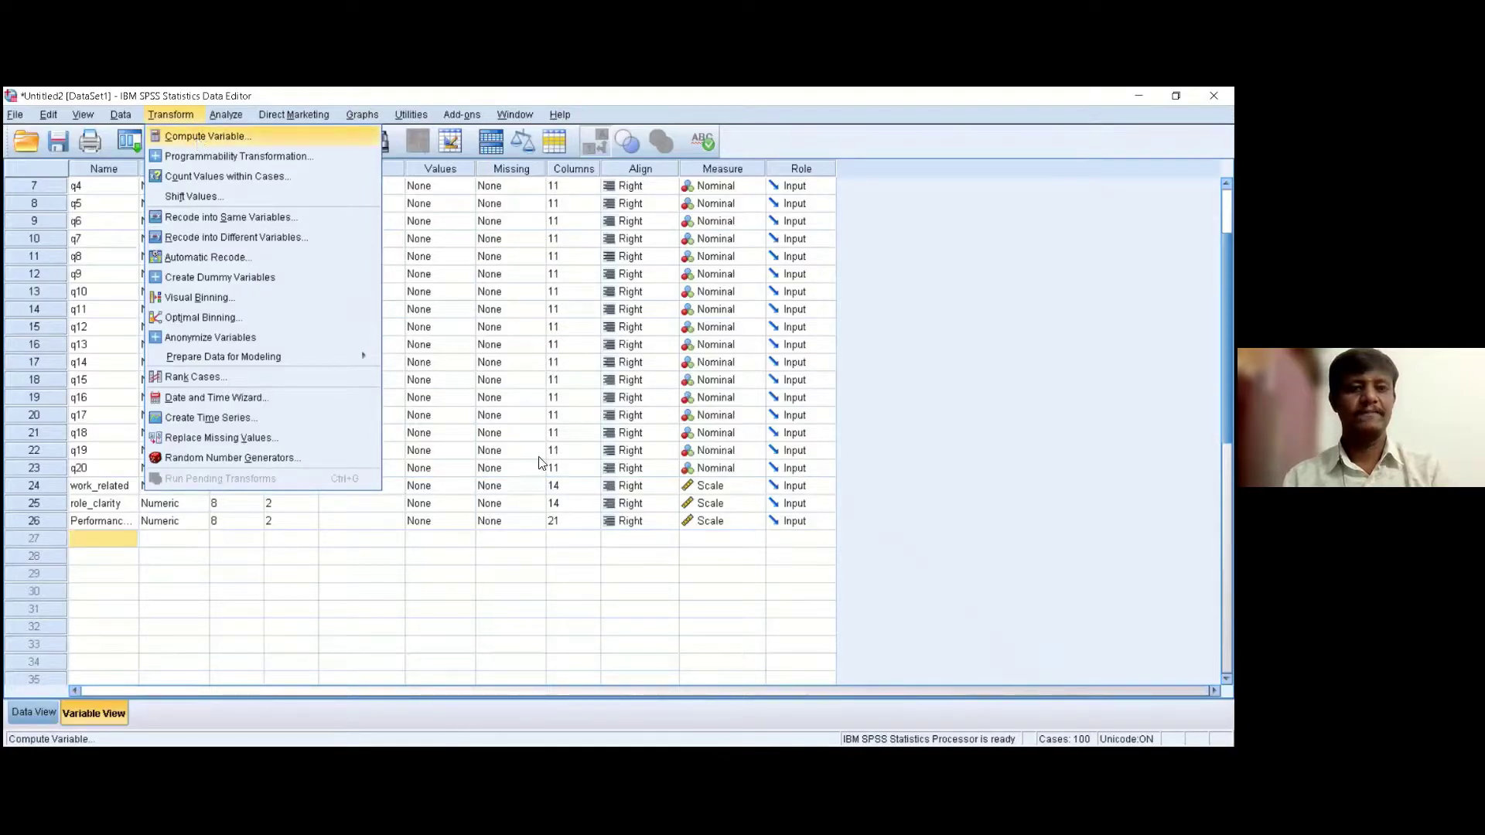
{"action": "left_click", "coordinate": [202, 137]}
{"action": "left_click", "coordinate": [616, 634]}
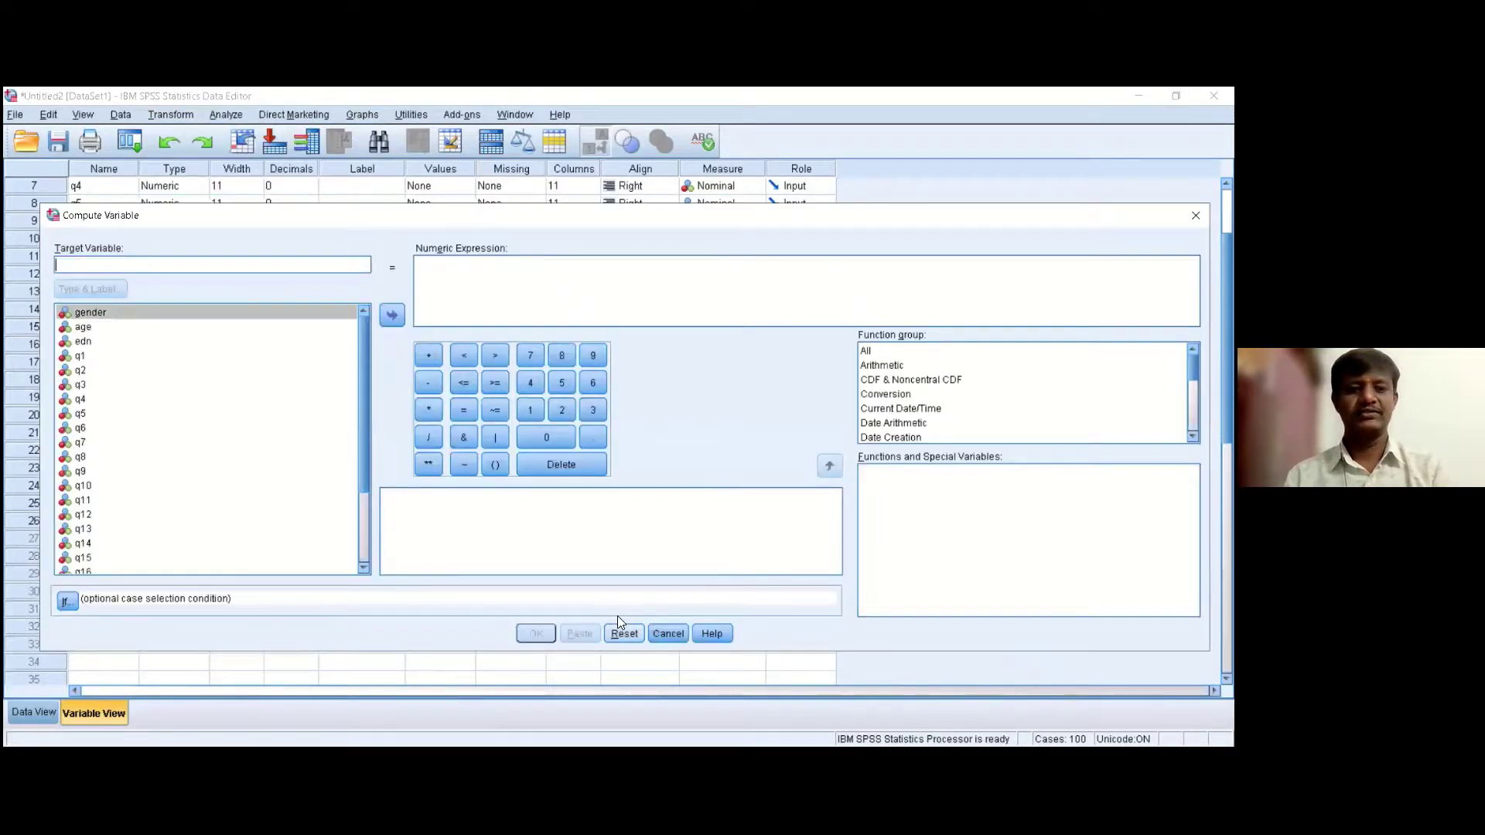
{"action": "type", "text": "Growth"}
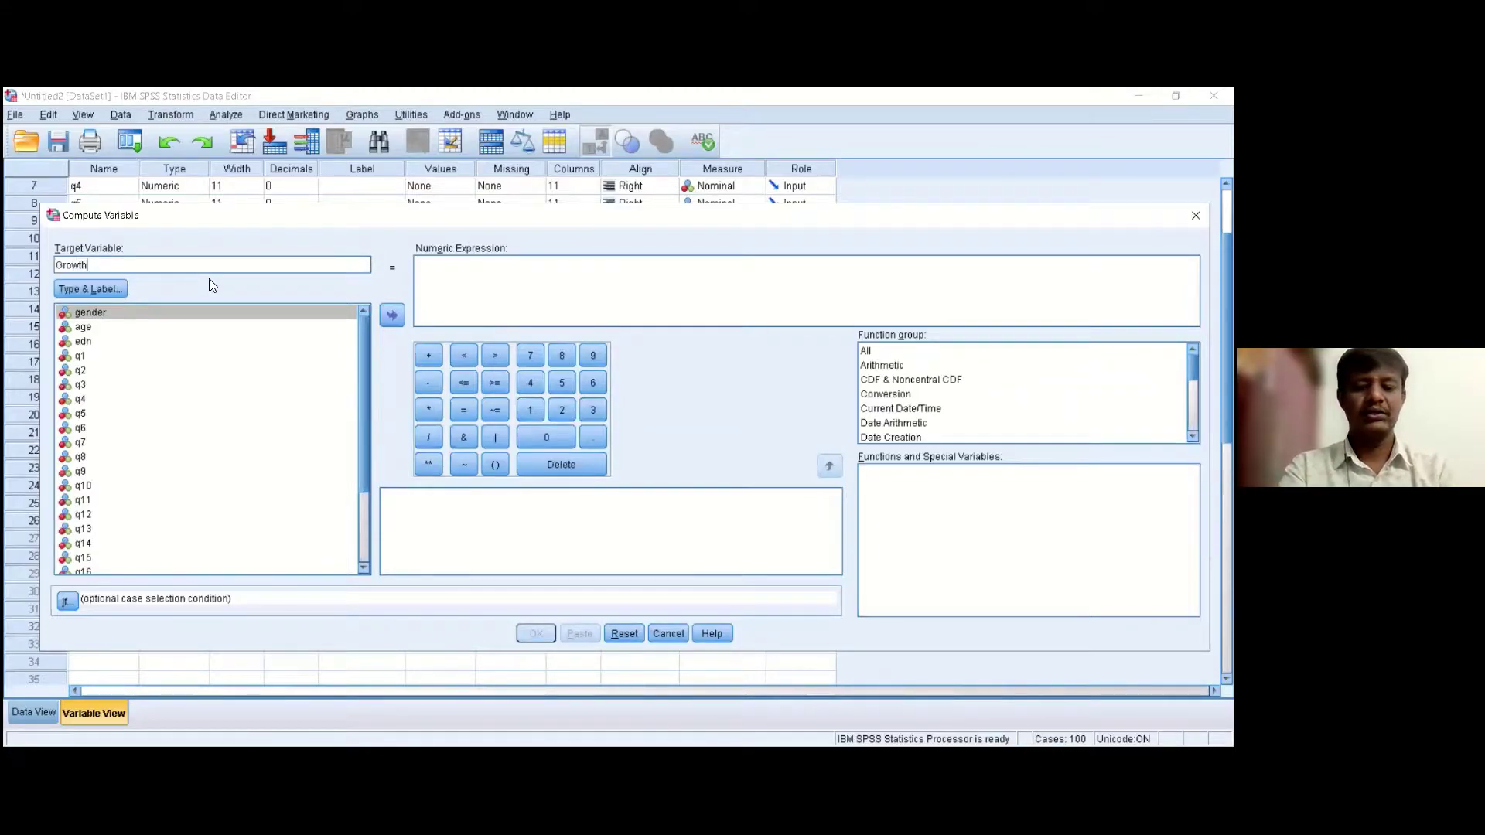
{"action": "type", "text": "_related"}
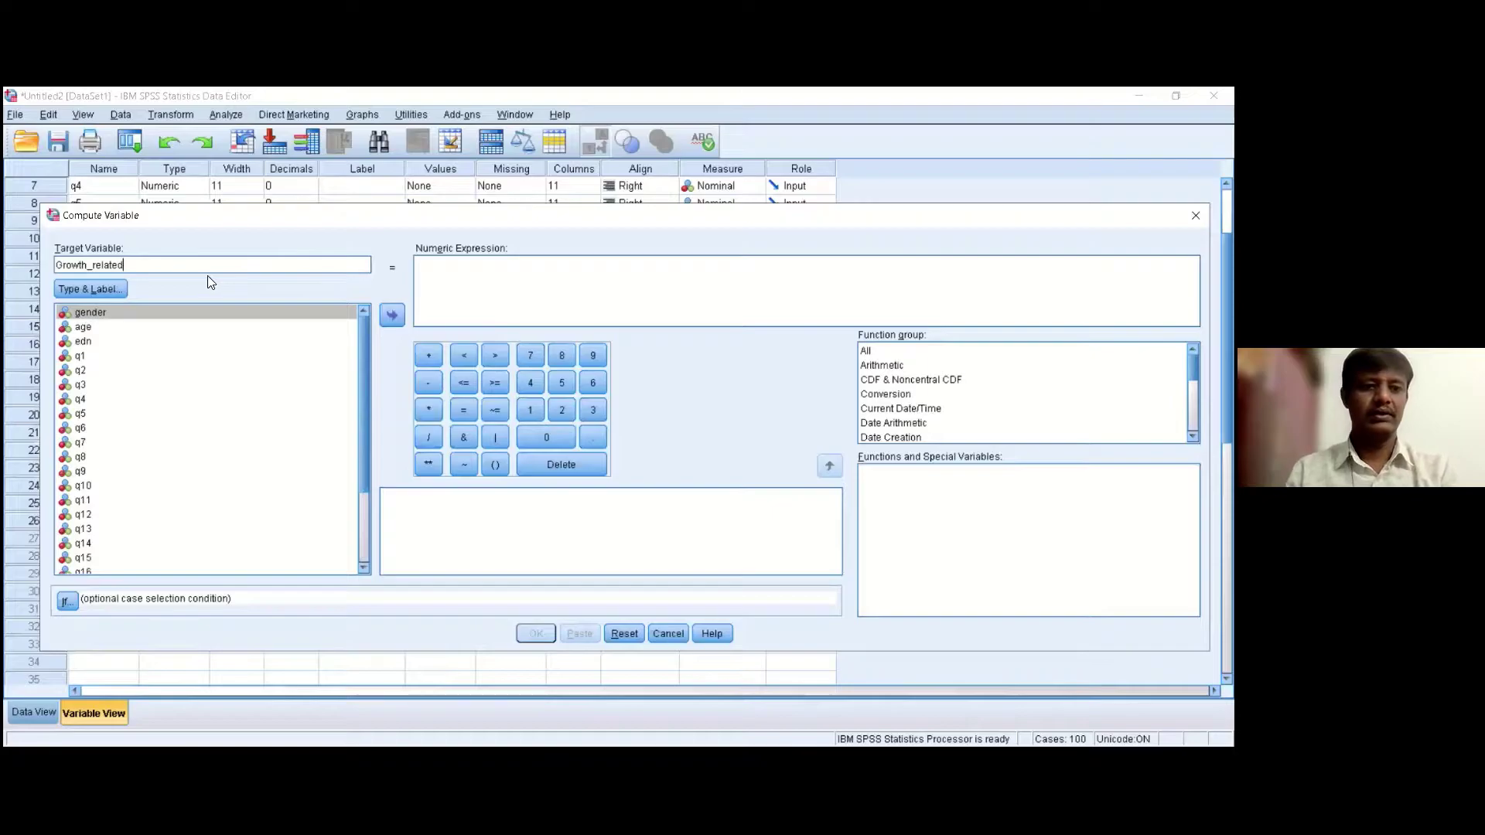
Begin the numeric expression for Growth_related with sum( and insert q16 followed by a plus sign.
{"action": "left_click", "coordinate": [469, 279]}
{"action": "type", "text": "sum"}
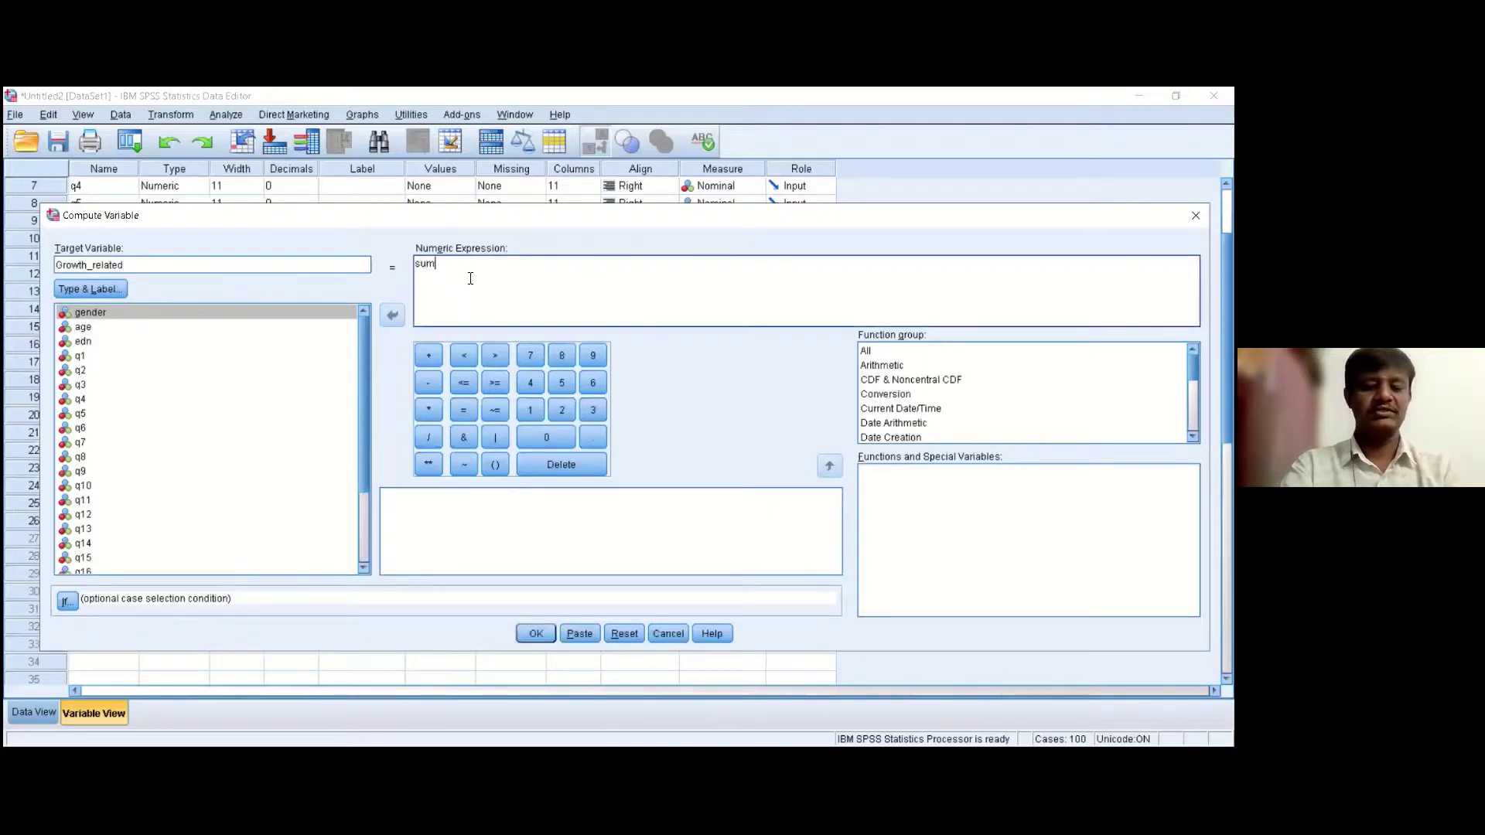
{"action": "type", "text": "("}
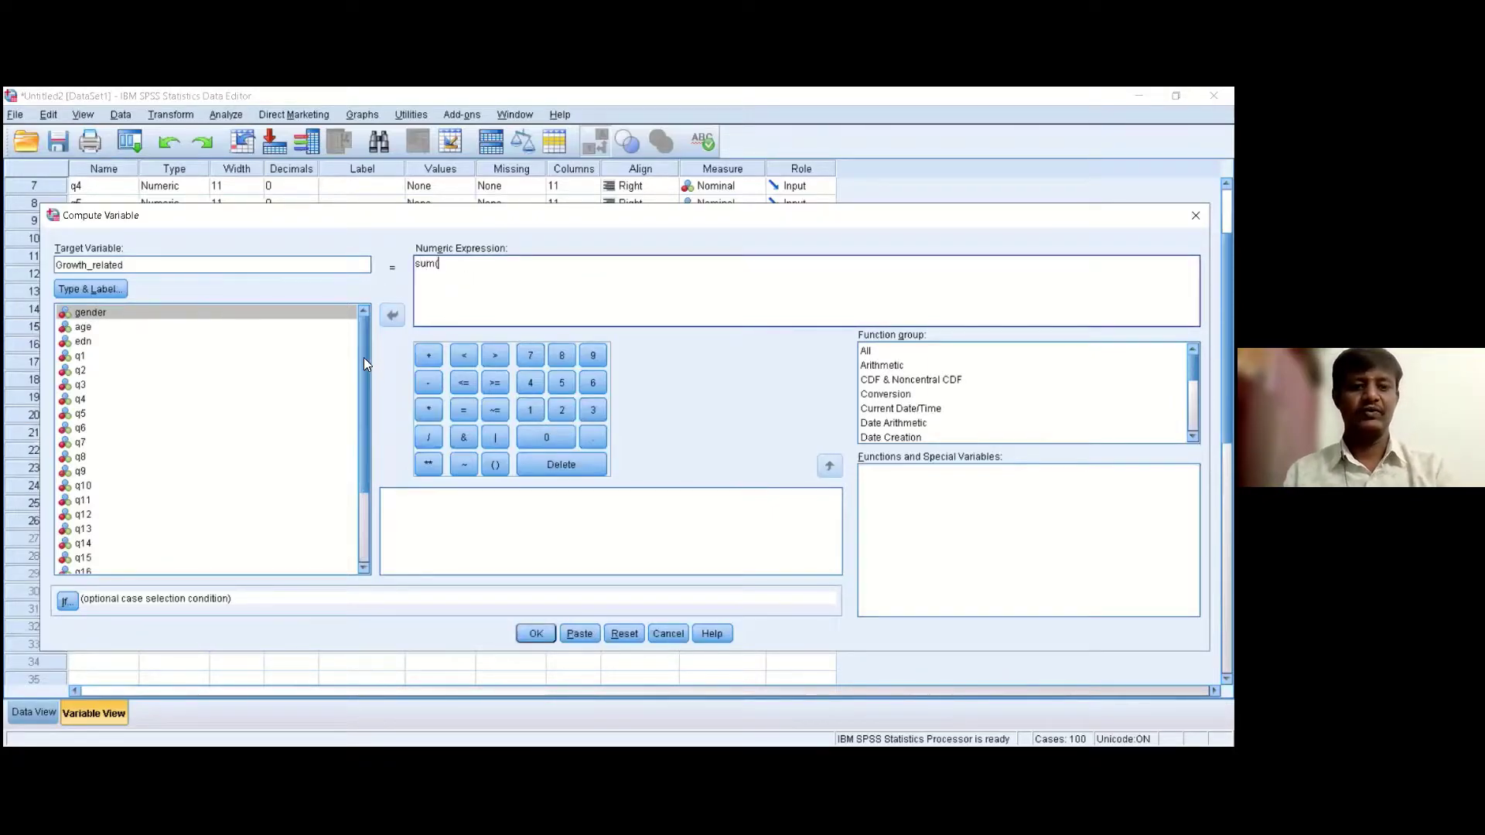
{"action": "left_click_drag", "start_coordinate": [363, 358], "coordinate": [376, 473]}
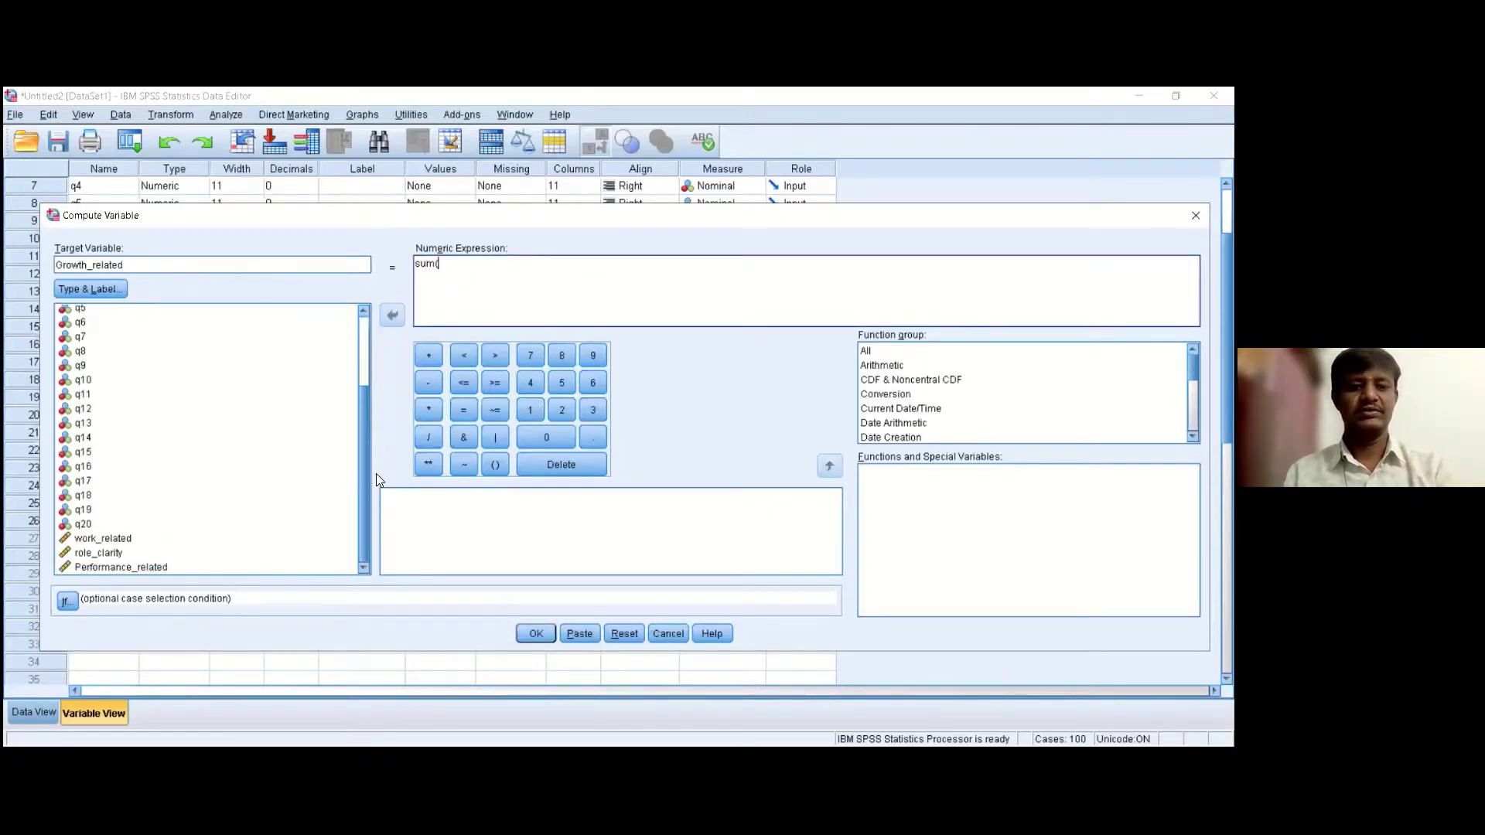
{"action": "double_click", "coordinate": [83, 467]}
{"action": "type", "text": "+"}
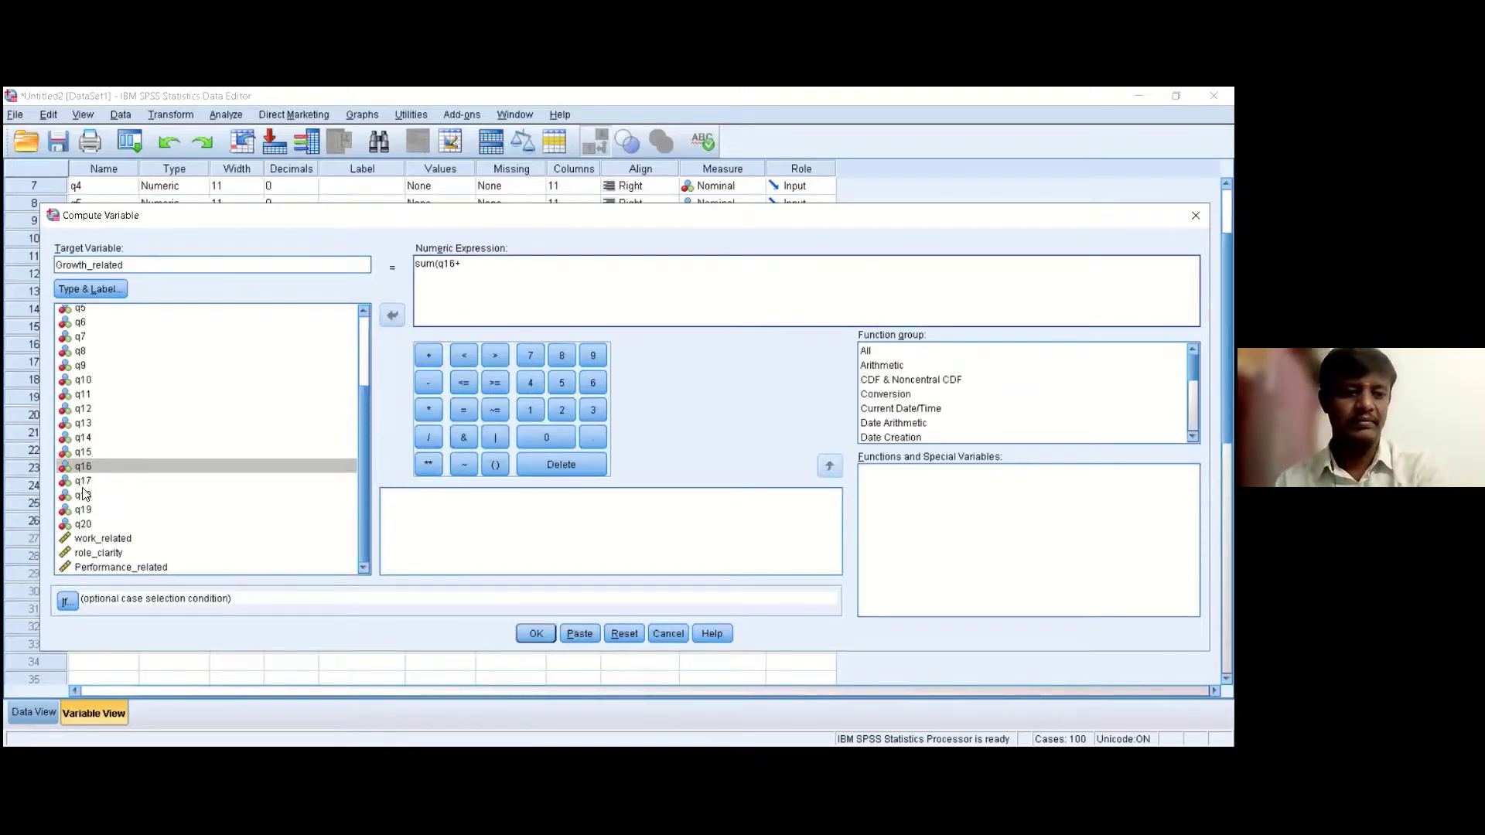
{"action": "double_click", "coordinate": [84, 495]}
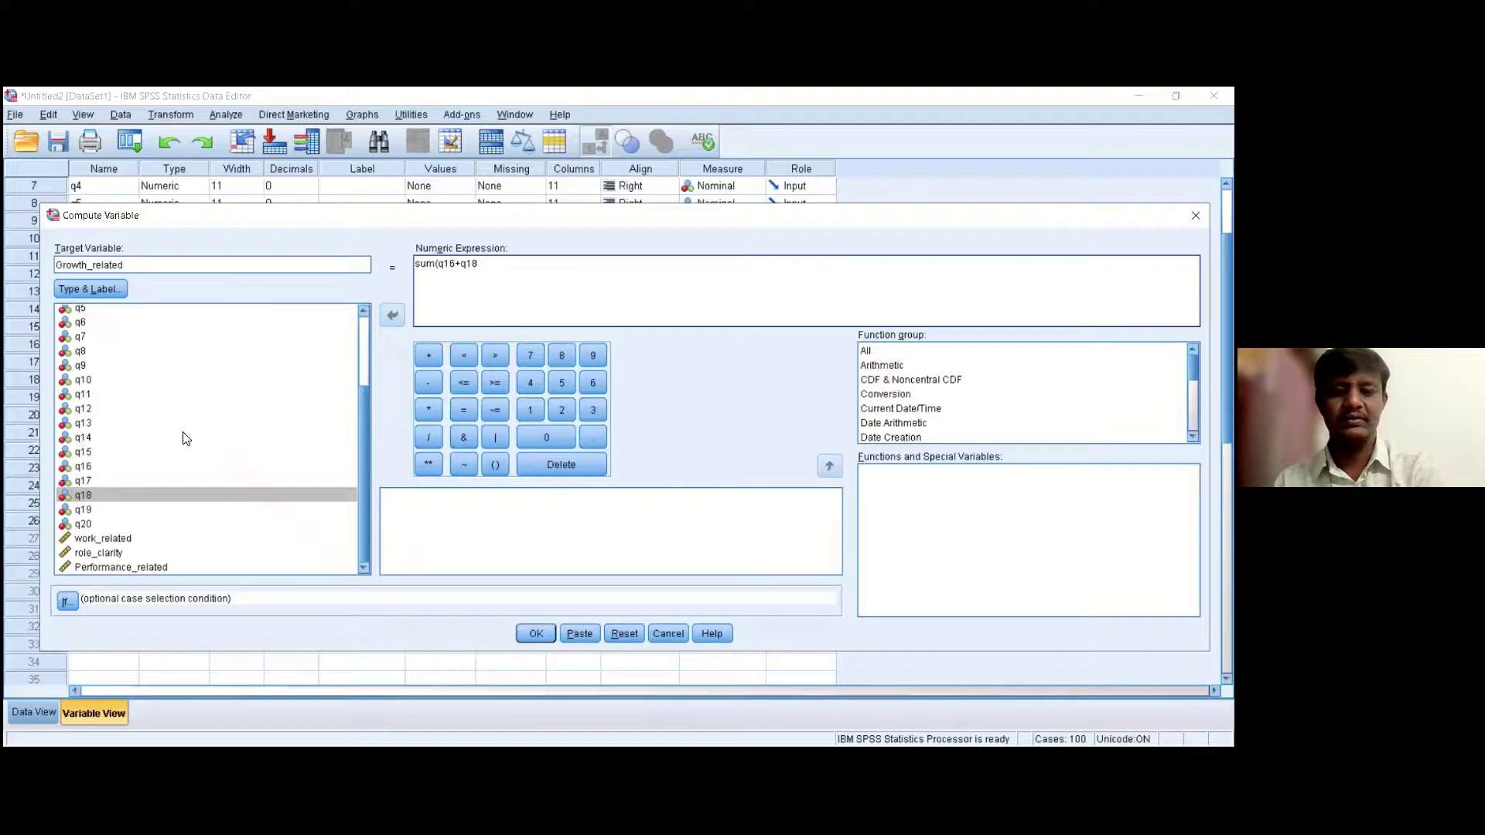
{"action": "key", "text": "BackSpace"}
{"action": "key", "text": "BackSpace"}
{"action": "key", "text": "BackSpace"}
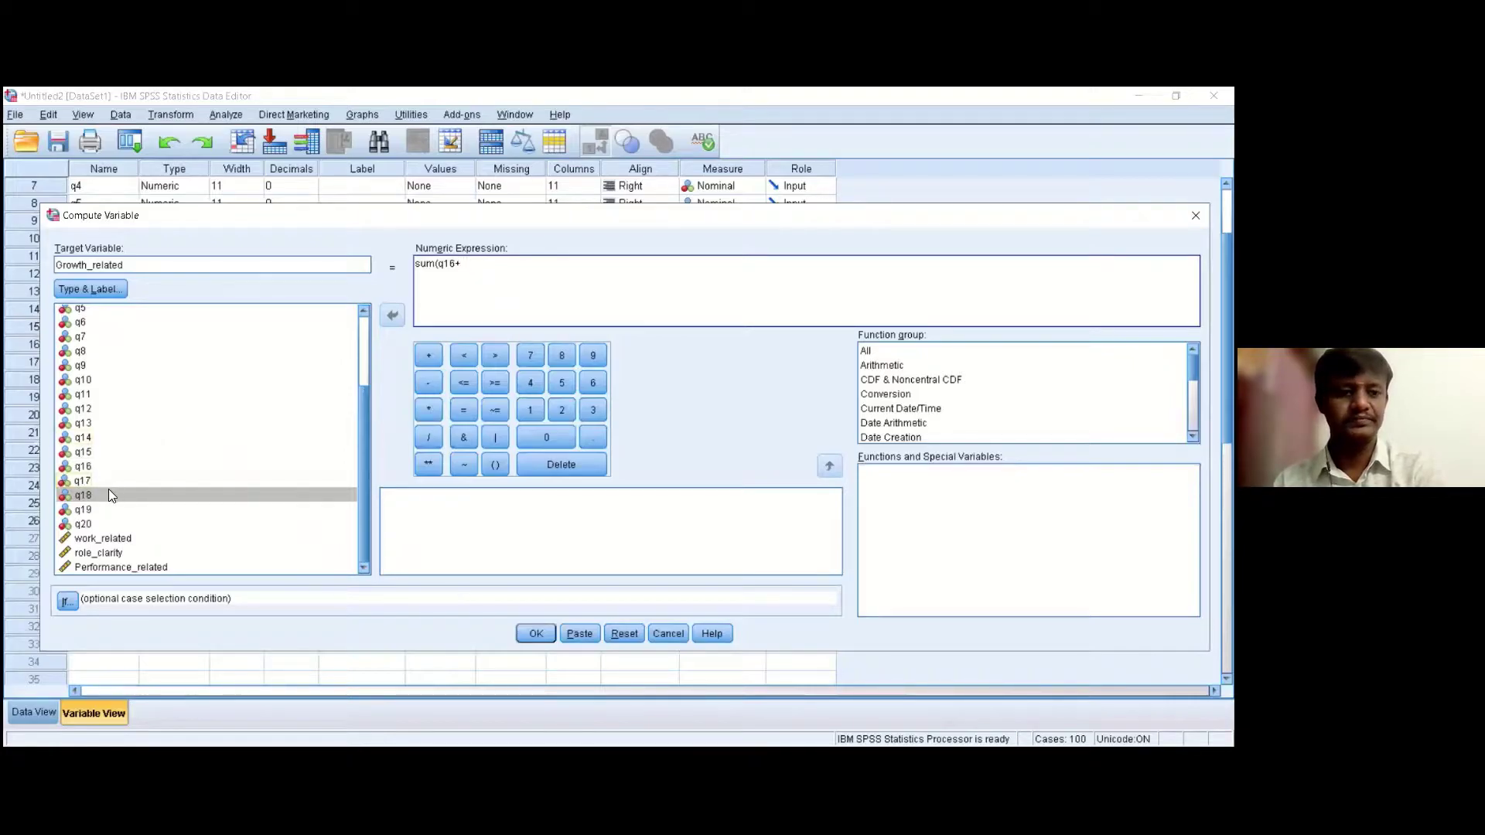
Complete the Growth_related expression as sum(q16+q17+q18+q19+q20) and compute the variable.
{"action": "double_click", "coordinate": [95, 482]}
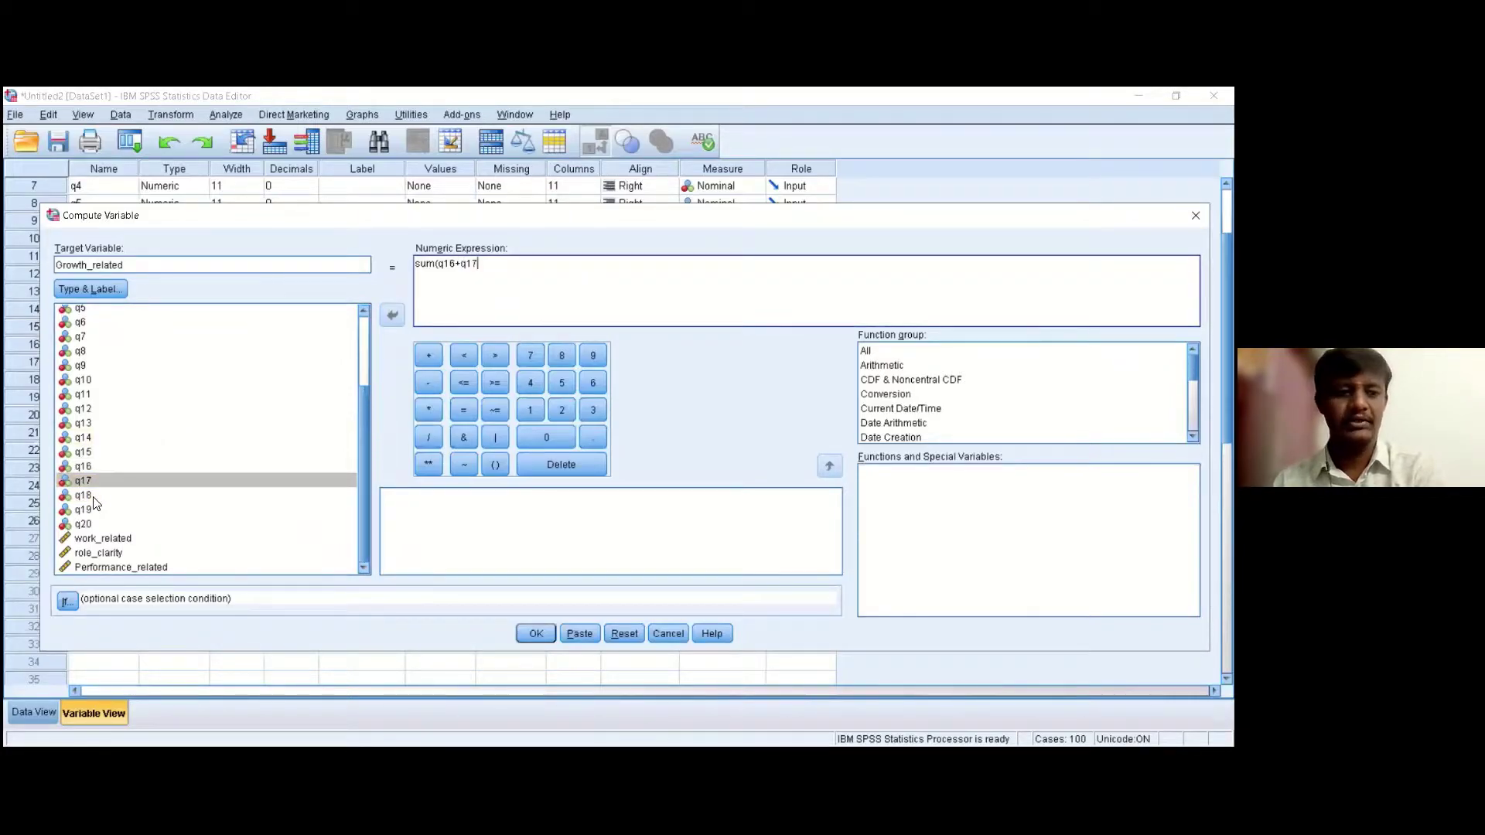
{"action": "type", "text": "+"}
{"action": "double_click", "coordinate": [93, 498]}
{"action": "type", "text": "+q18+"}
{"action": "double_click", "coordinate": [97, 514]}
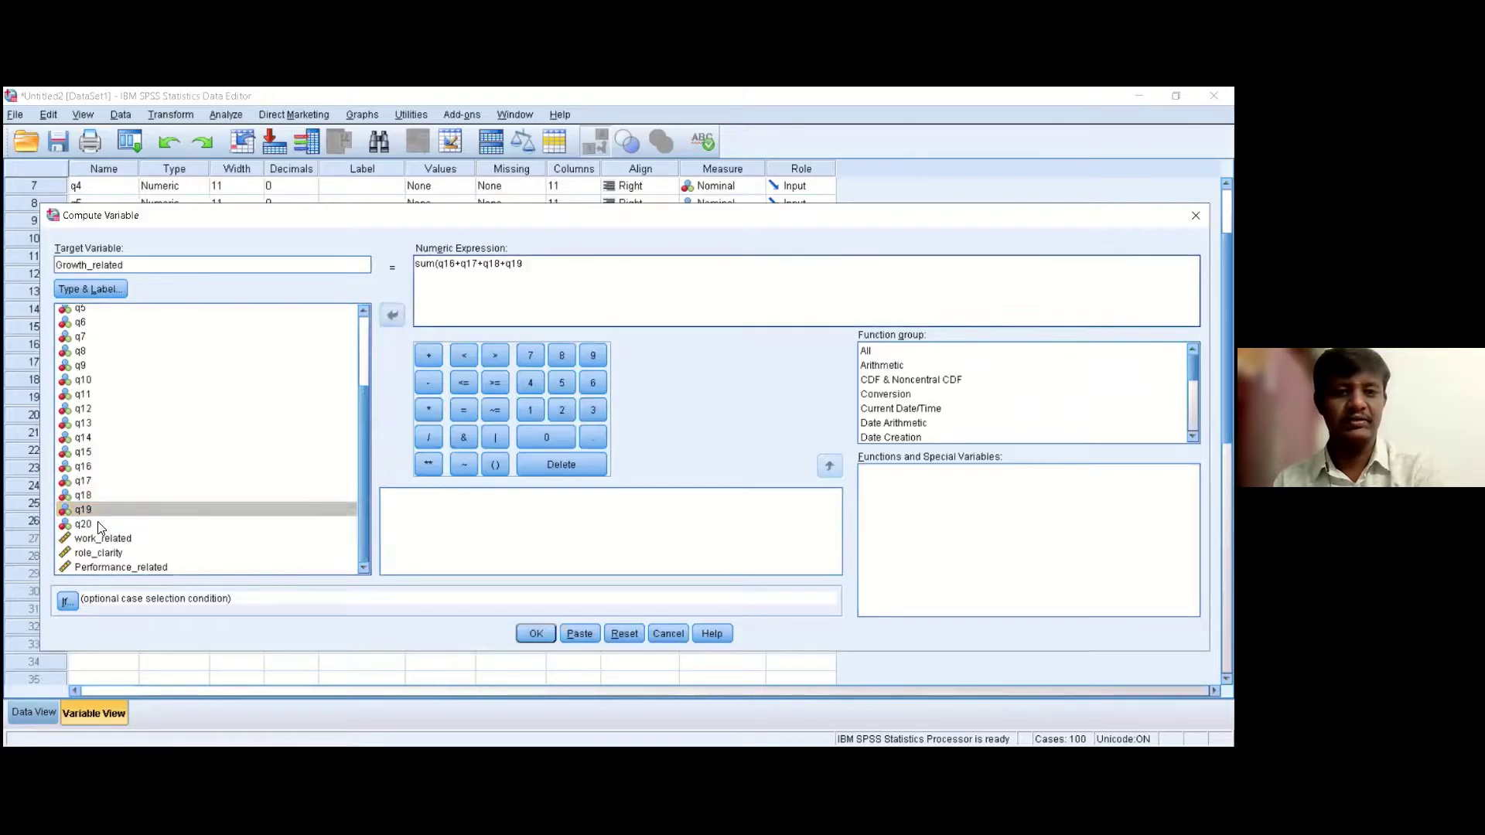
{"action": "type", "text": "+"}
{"action": "double_click", "coordinate": [98, 527]}
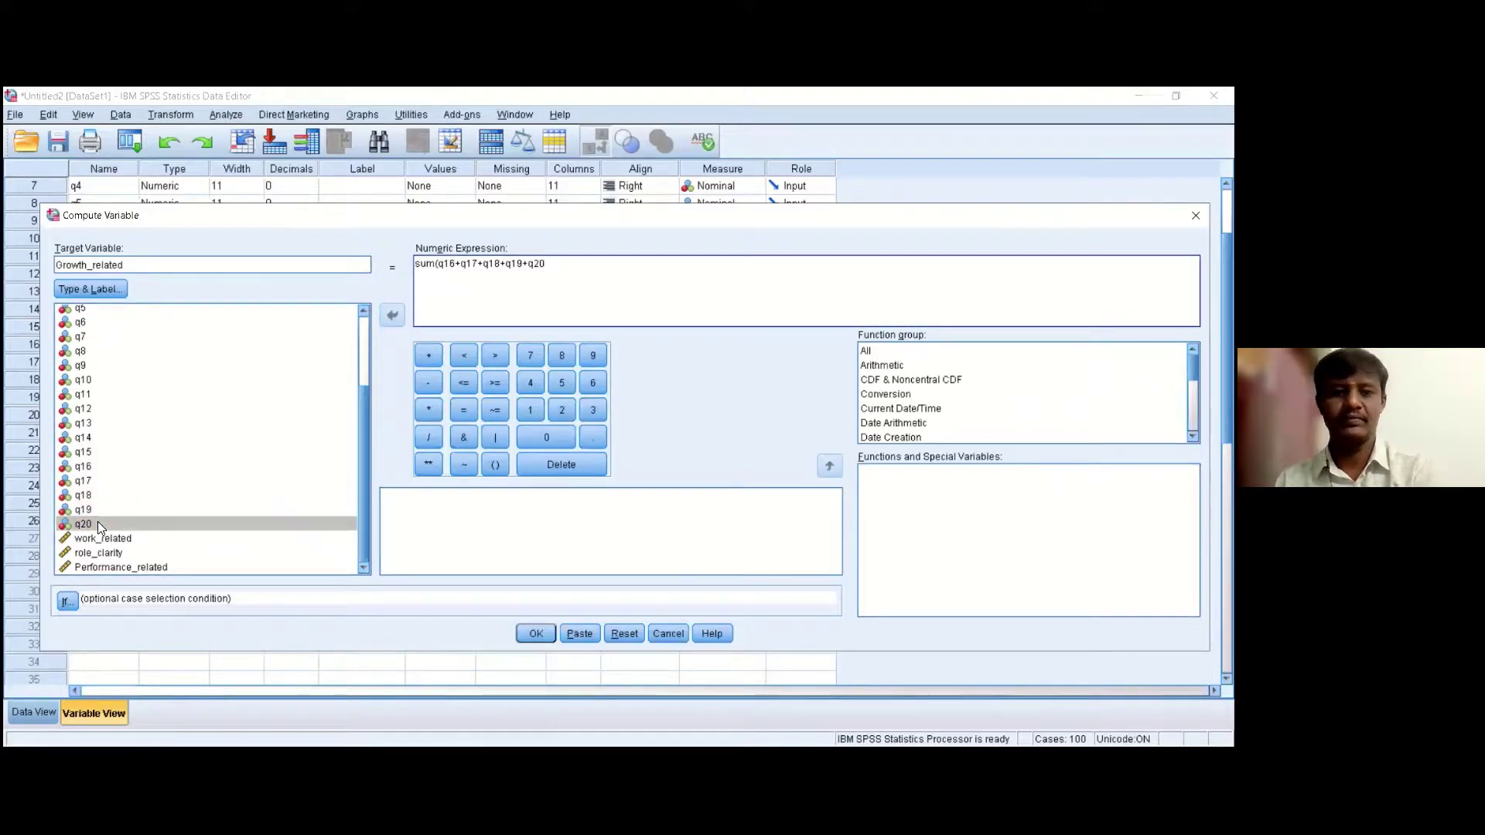
{"action": "type", "text": ")"}
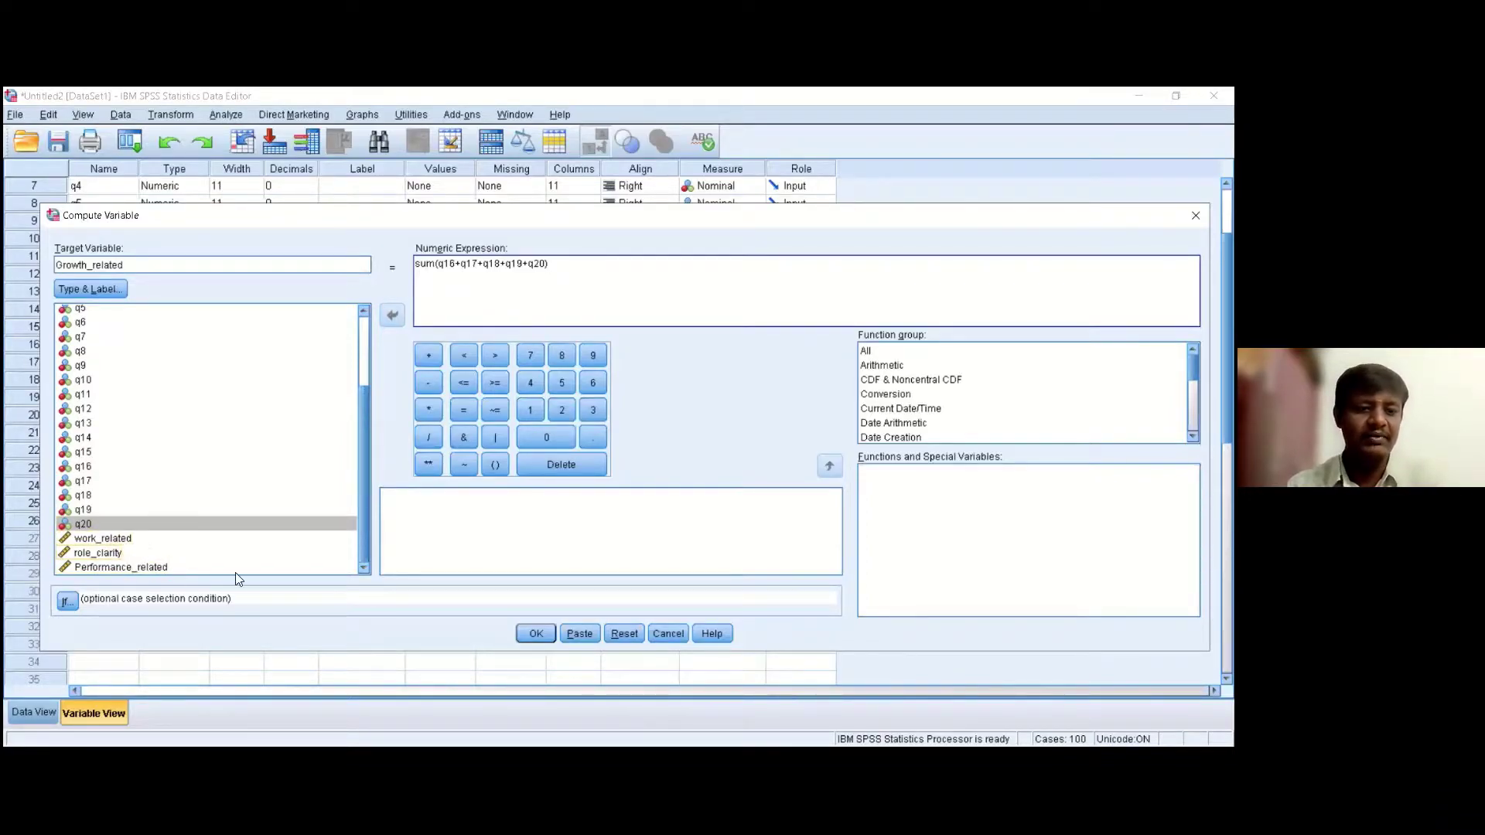
{"action": "left_click", "coordinate": [536, 634]}
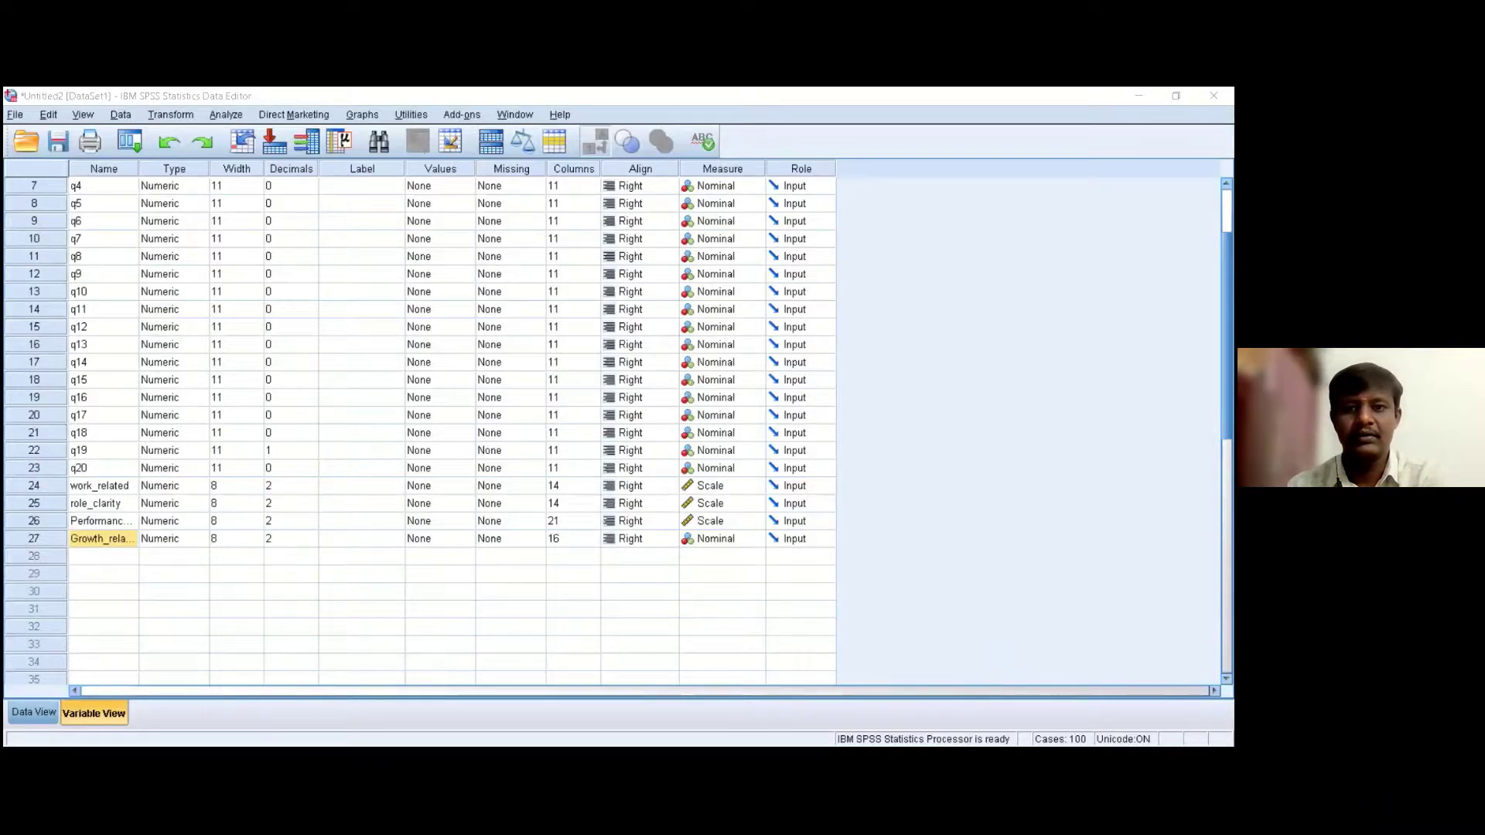
Review the variable definitions from gender through q20 and the four computed variables at the end of the list.
{"action": "left_click", "coordinate": [728, 494]}
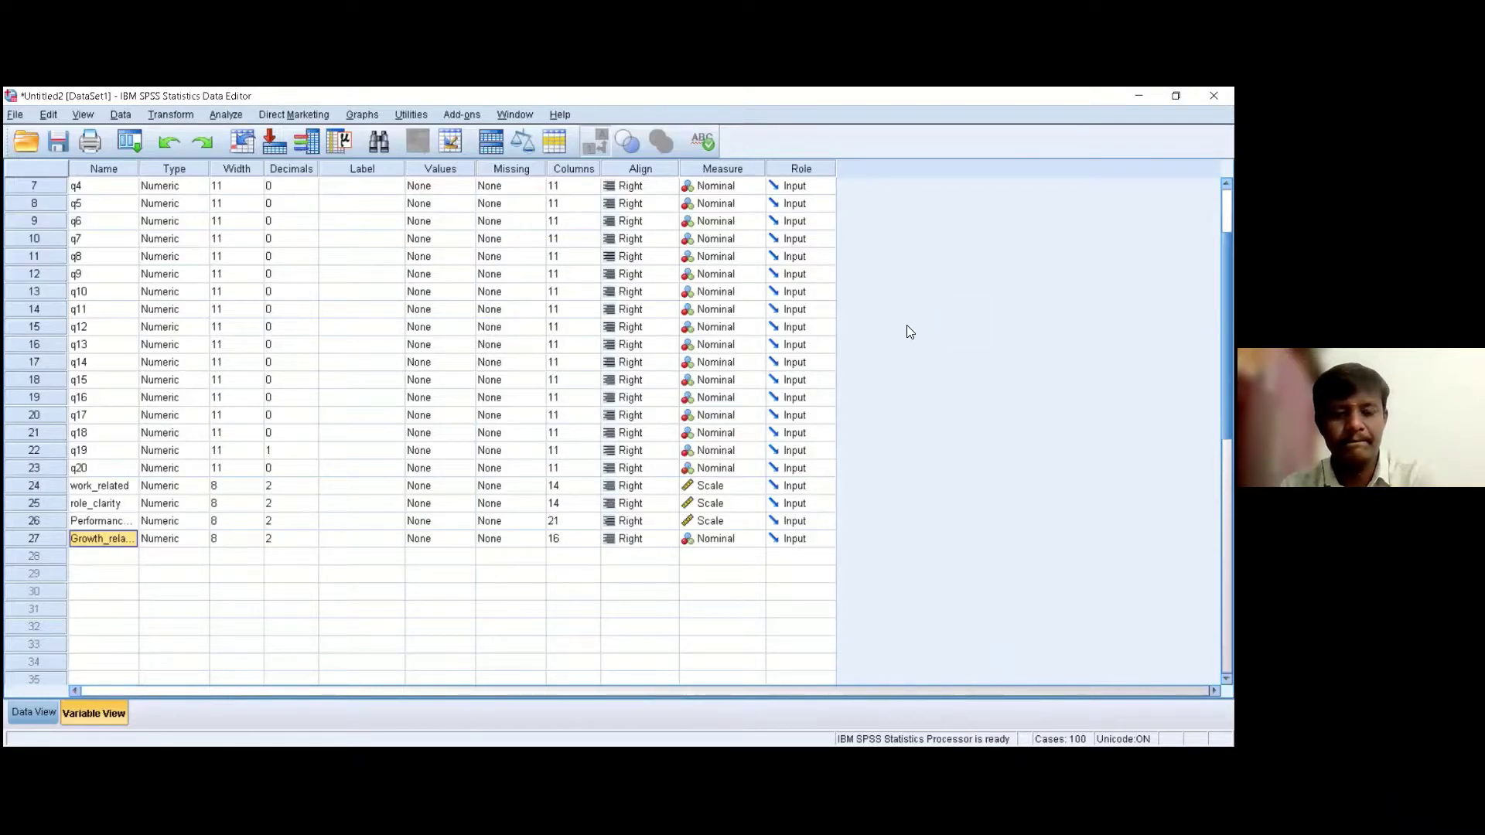
{"action": "left_click", "coordinate": [364, 509]}
{"action": "scroll", "coordinate": [364, 510], "scroll_direction": "up", "scroll_amount": 2}
{"action": "scroll", "coordinate": [364, 511], "scroll_direction": "down", "scroll_amount": 4}
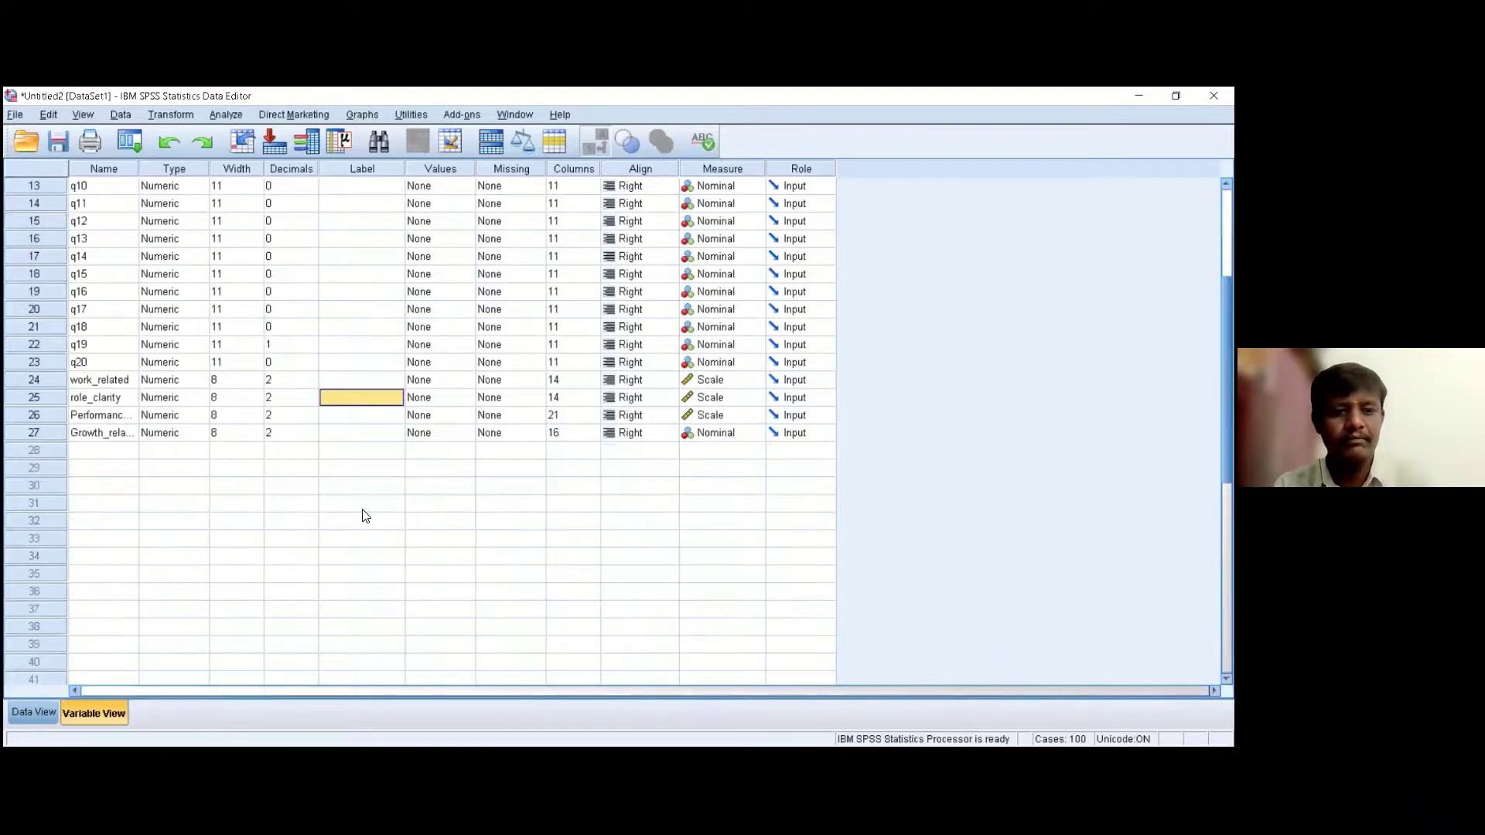
{"action": "scroll", "coordinate": [365, 513], "scroll_direction": "up", "scroll_amount": 4}
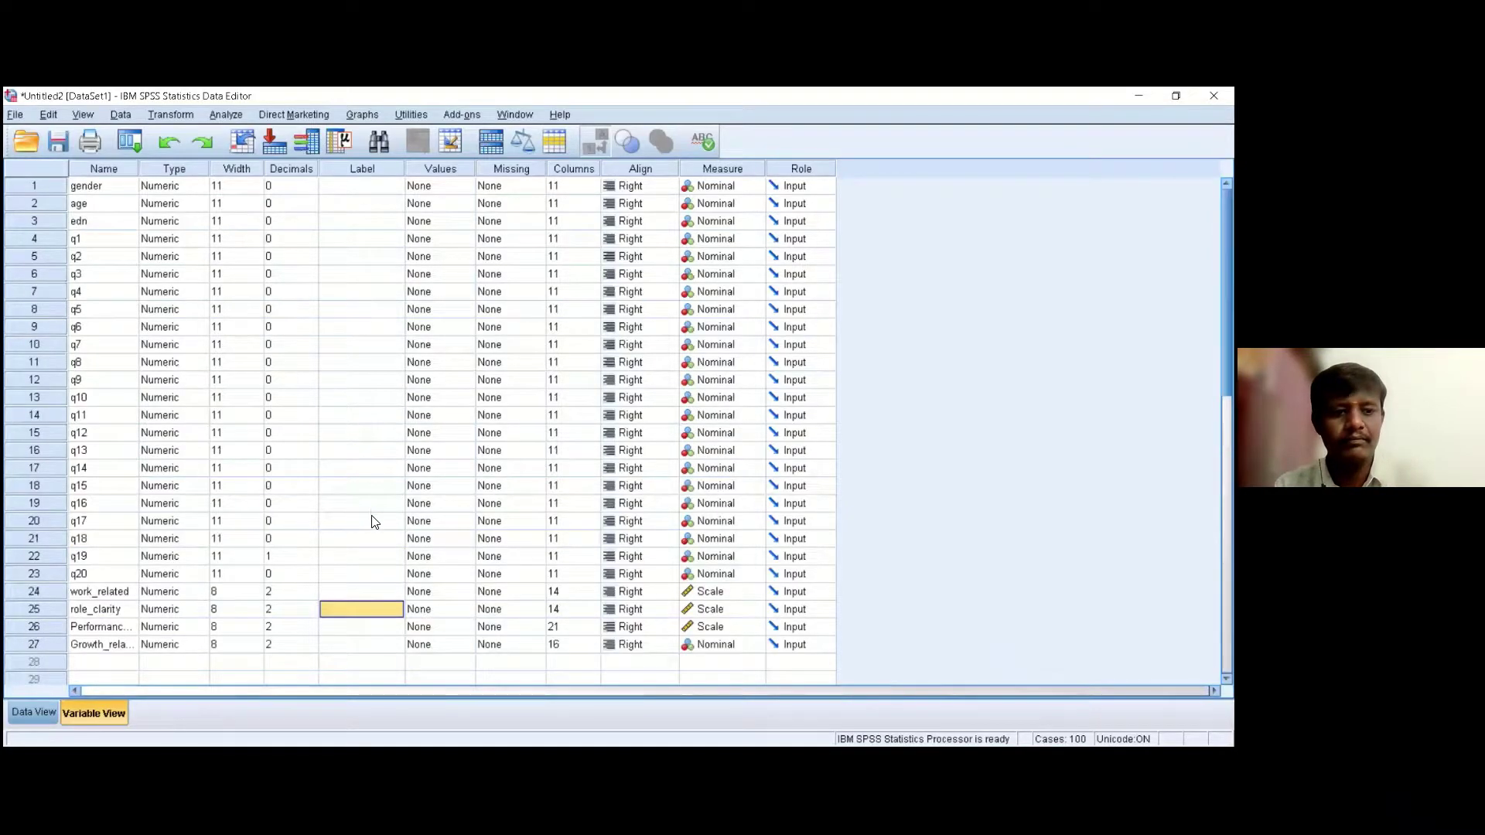
{"action": "left_click", "coordinate": [364, 444]}
{"action": "left_click", "coordinate": [368, 432]}
{"action": "left_click", "coordinate": [374, 414]}
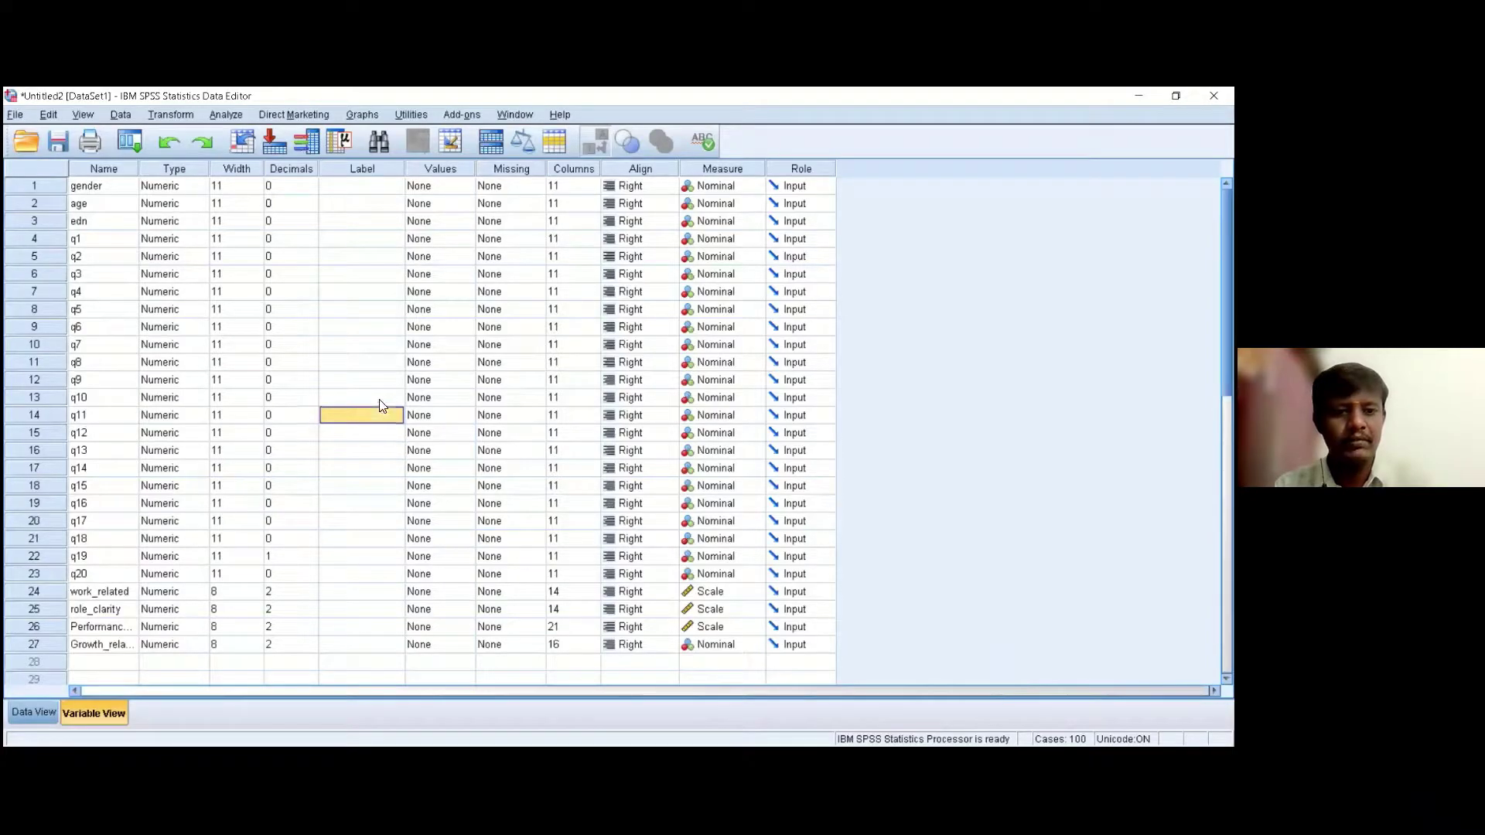
{"action": "left_click", "coordinate": [382, 393]}
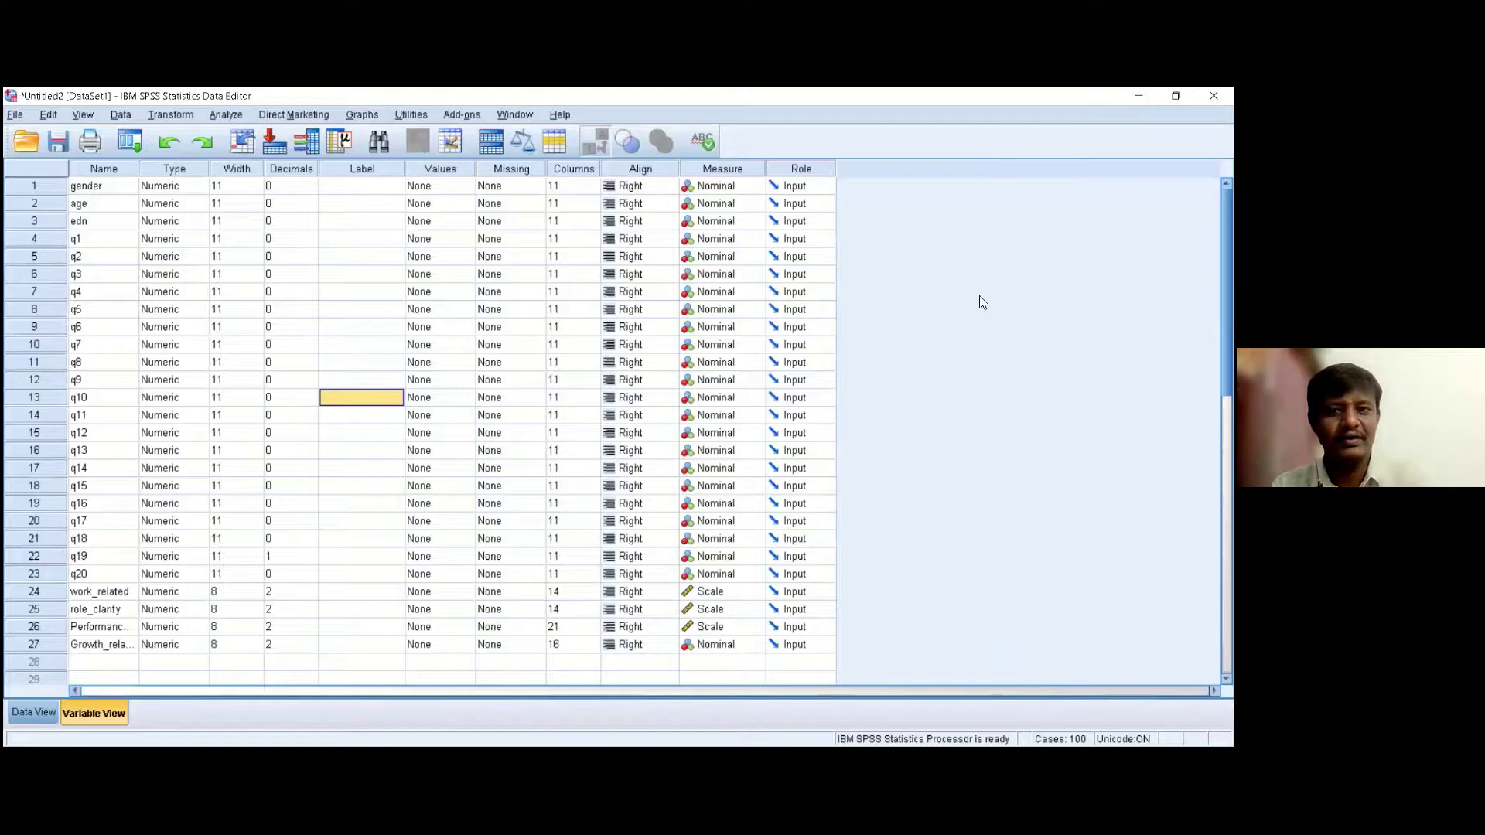
{"action": "key", "text": "alt+Tab"}
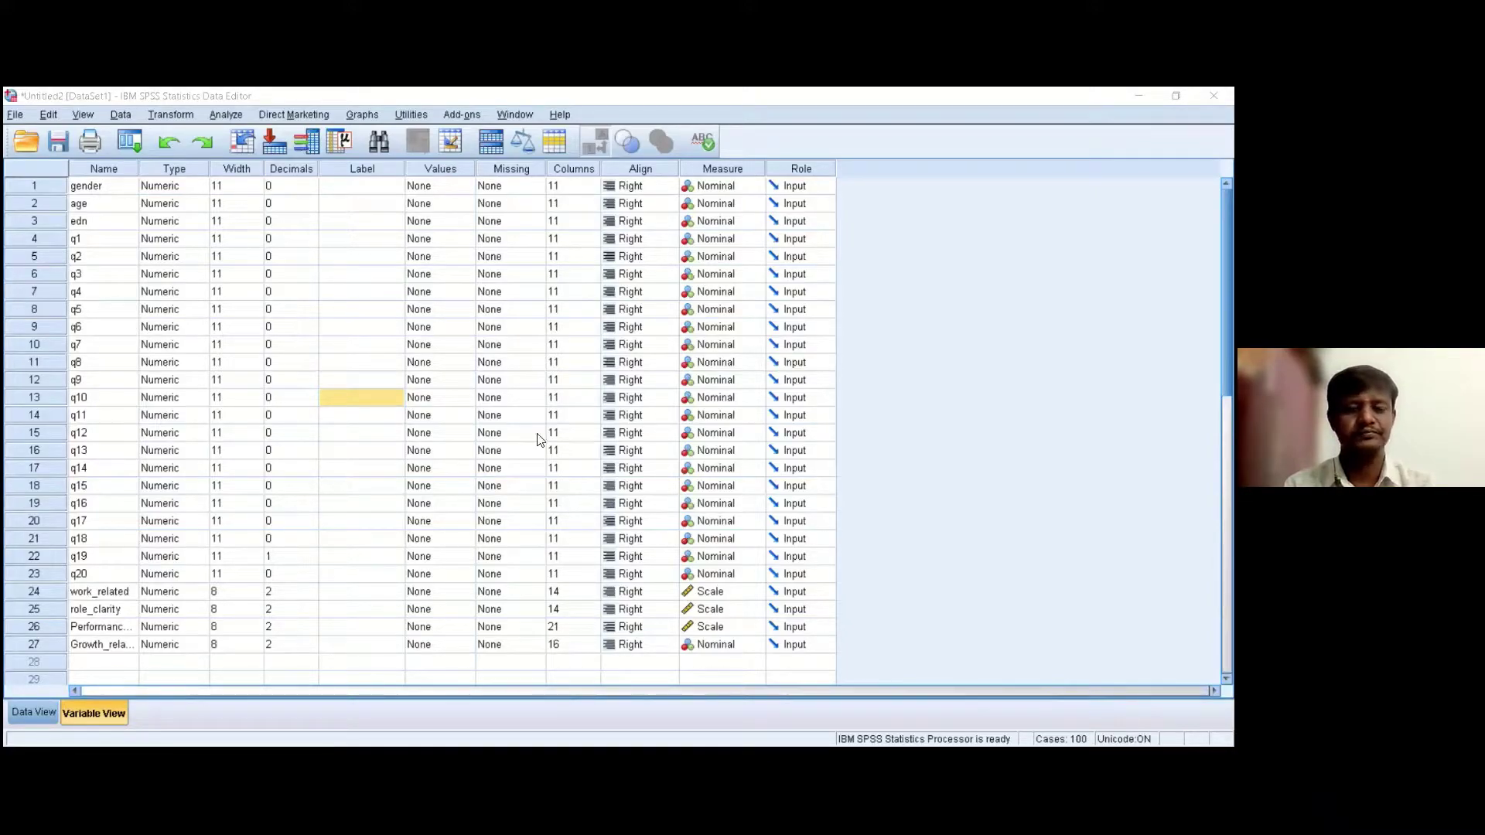
{"action": "key", "text": "alt+Tab"}
{"action": "left_click", "coordinate": [349, 522]}
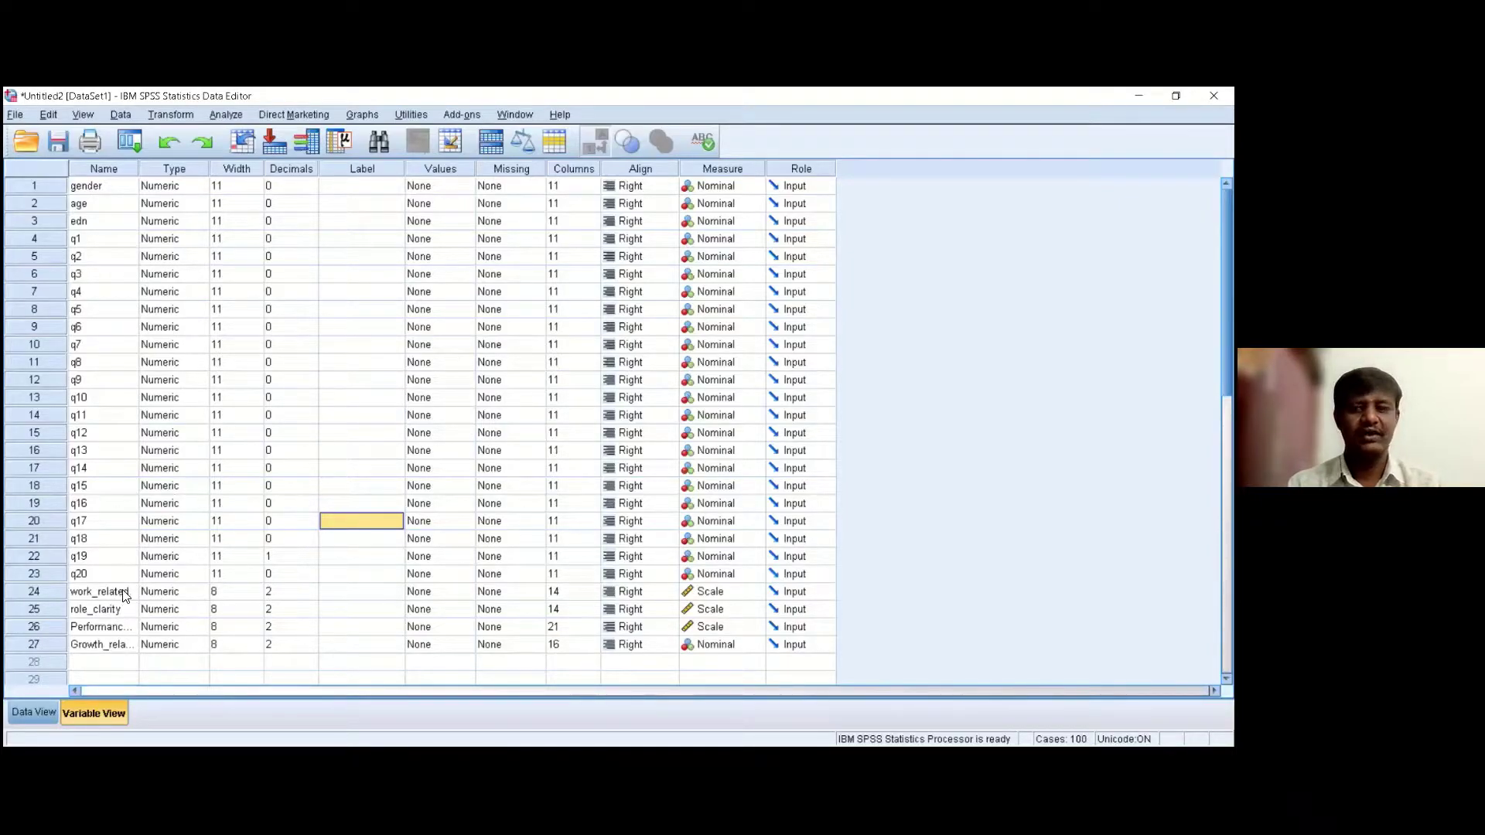
{"action": "scroll", "coordinate": [122, 597], "scroll_direction": "down", "scroll_amount": 1}
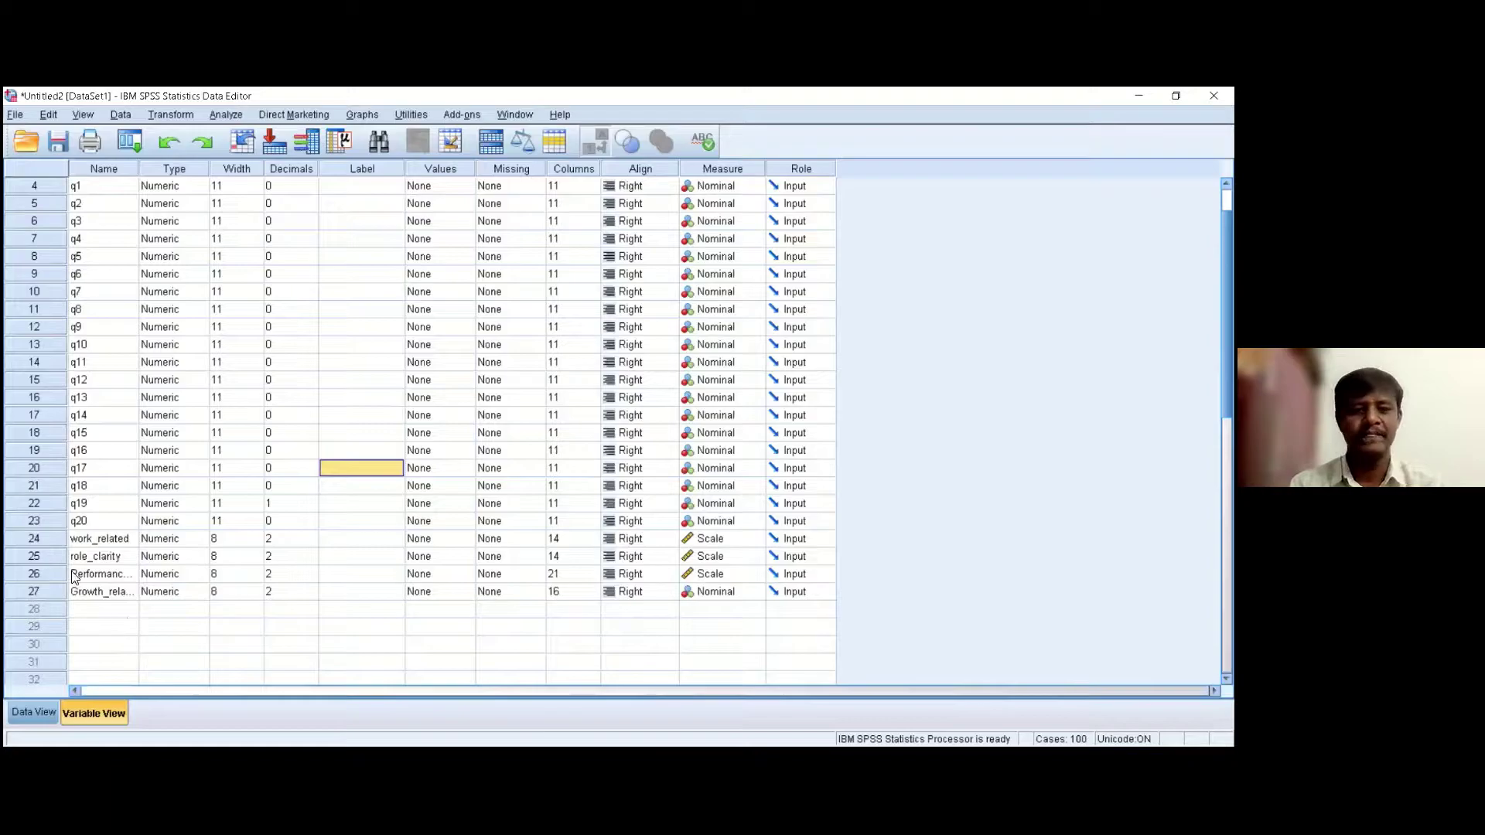
{"action": "scroll", "coordinate": [111, 570], "scroll_direction": "down", "scroll_amount": 4}
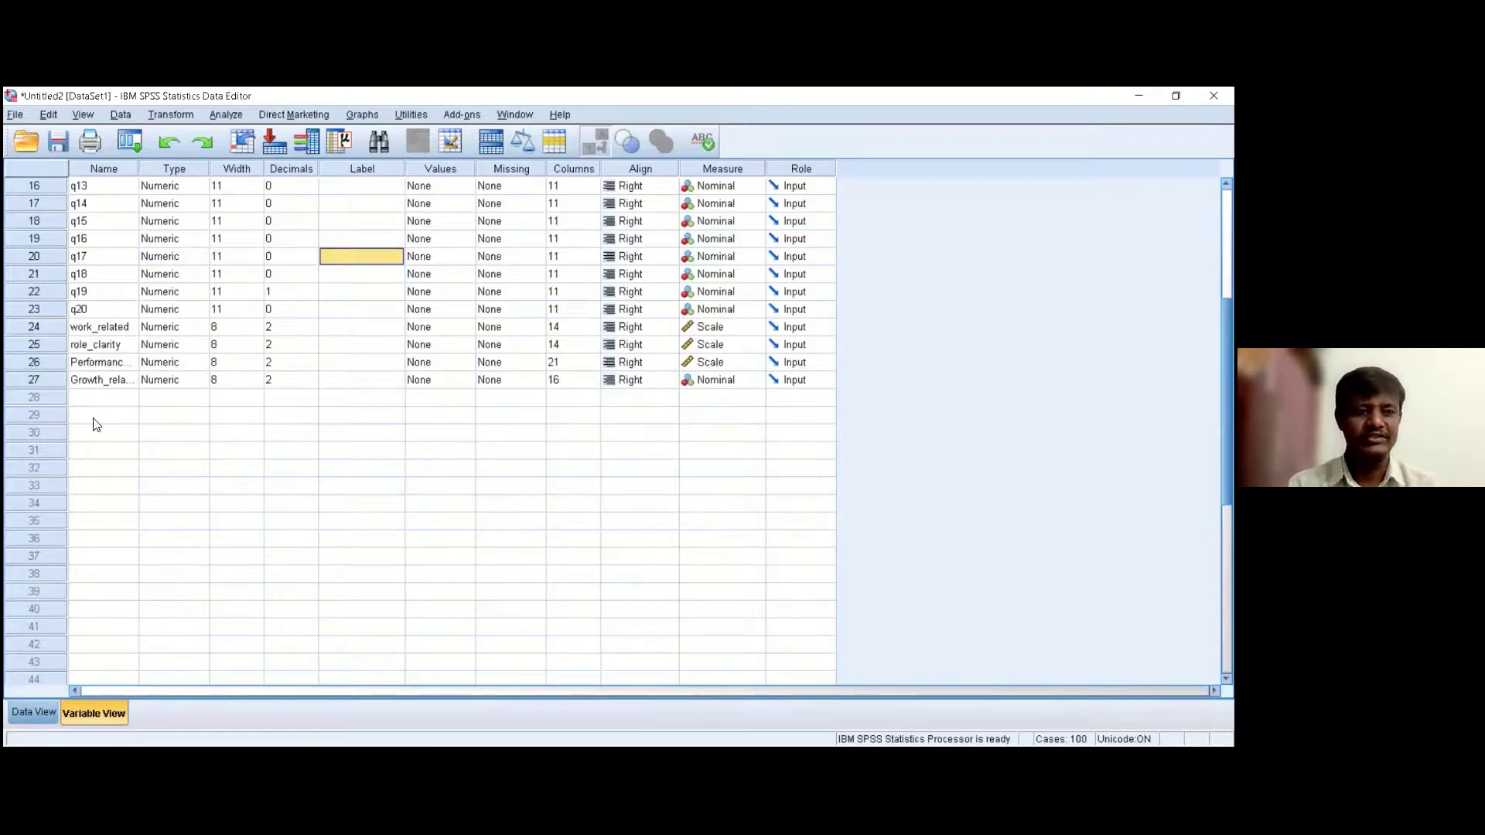
Show the case data and examine the work_related, role_clarity, Performance_related and Growth_related columns alongside the question items.
{"action": "left_click", "coordinate": [34, 712]}
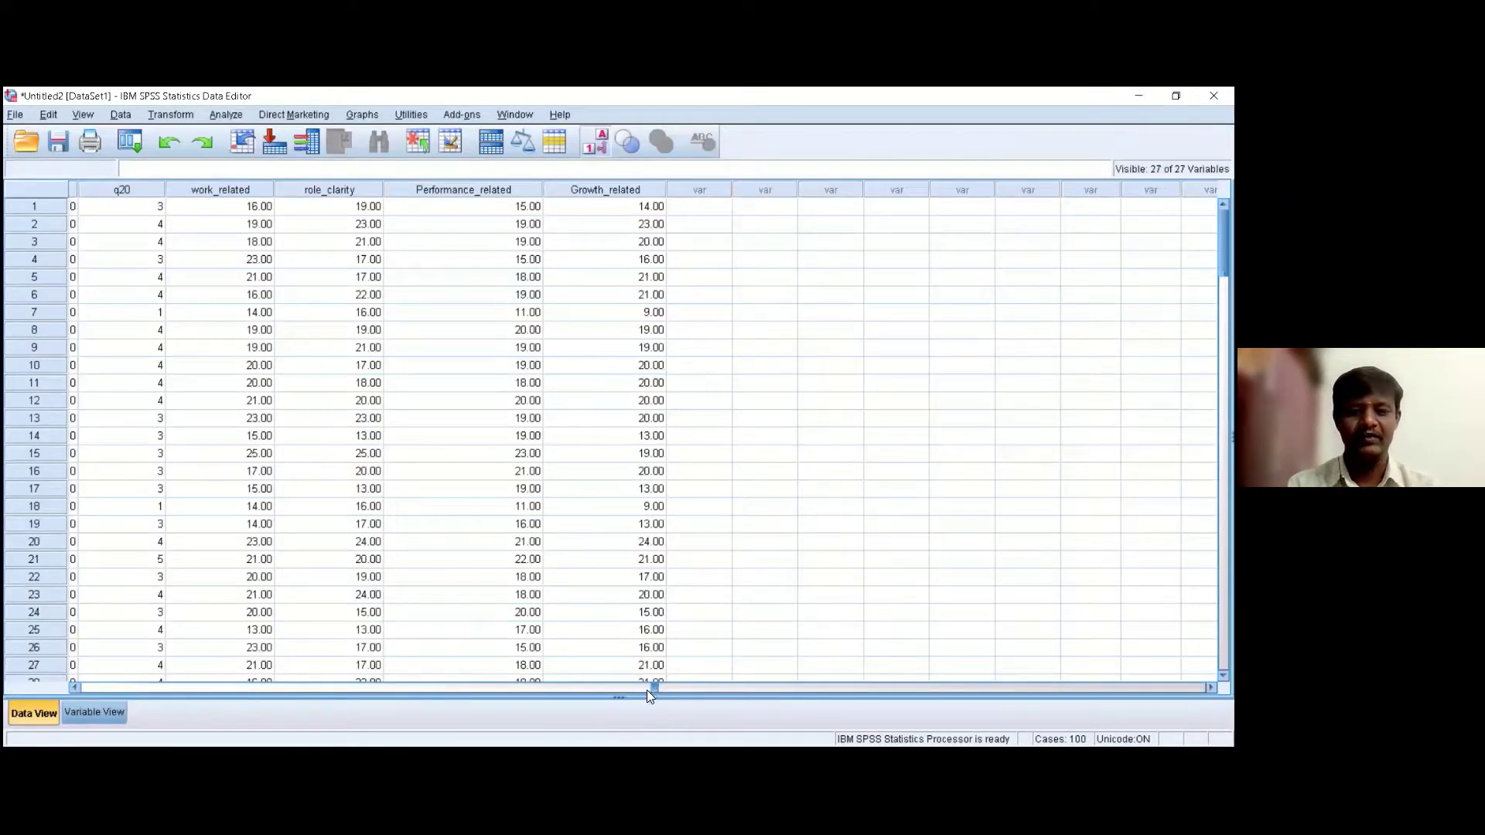
{"action": "scroll", "coordinate": [649, 689], "scroll_direction": "left", "scroll_amount": 5}
{"action": "left_click_drag", "start_coordinate": [659, 687], "coordinate": [727, 681]}
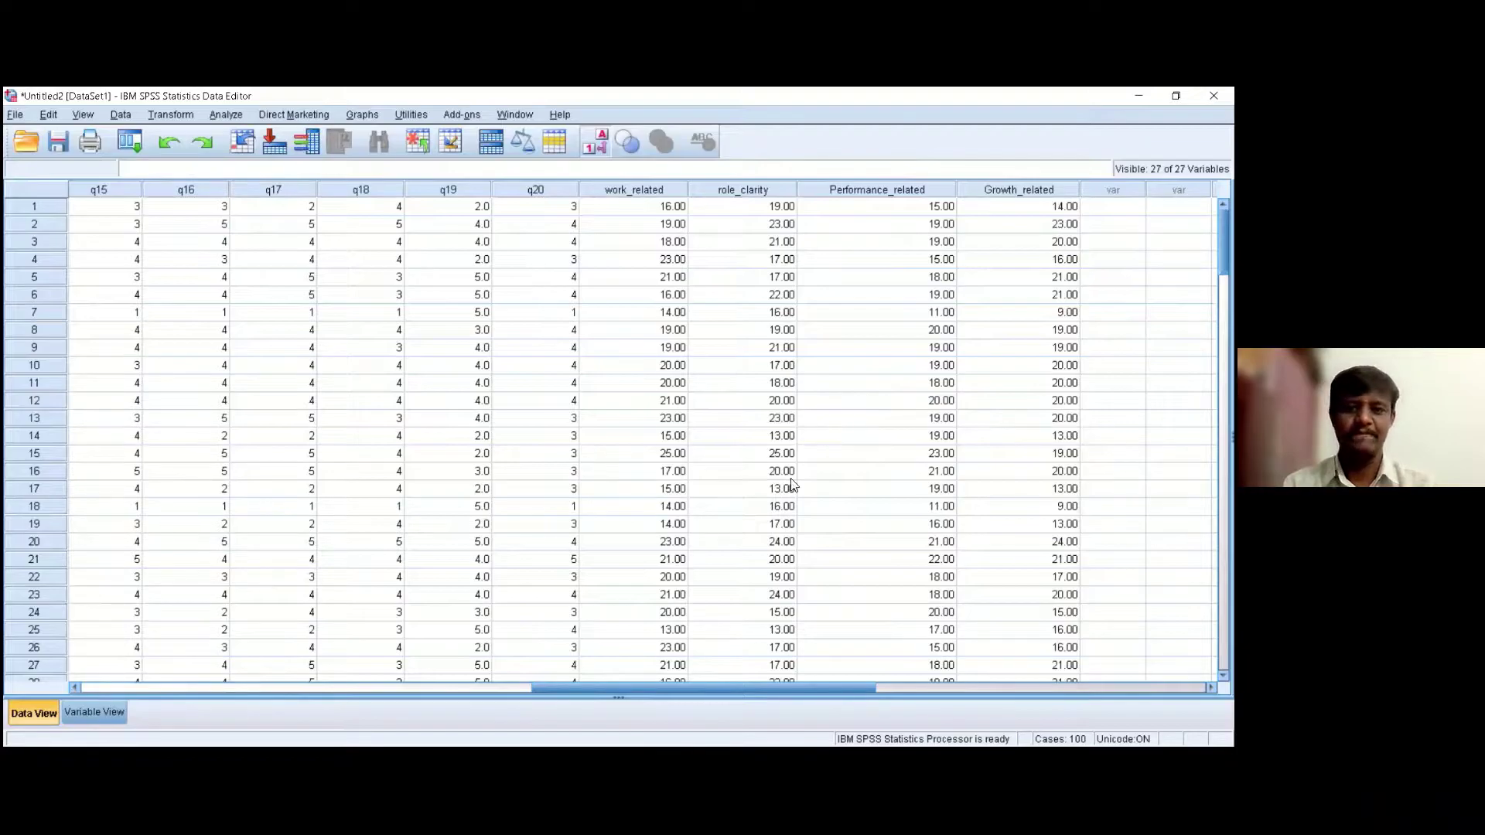
{"action": "left_click_drag", "start_coordinate": [786, 688], "coordinate": [508, 687]}
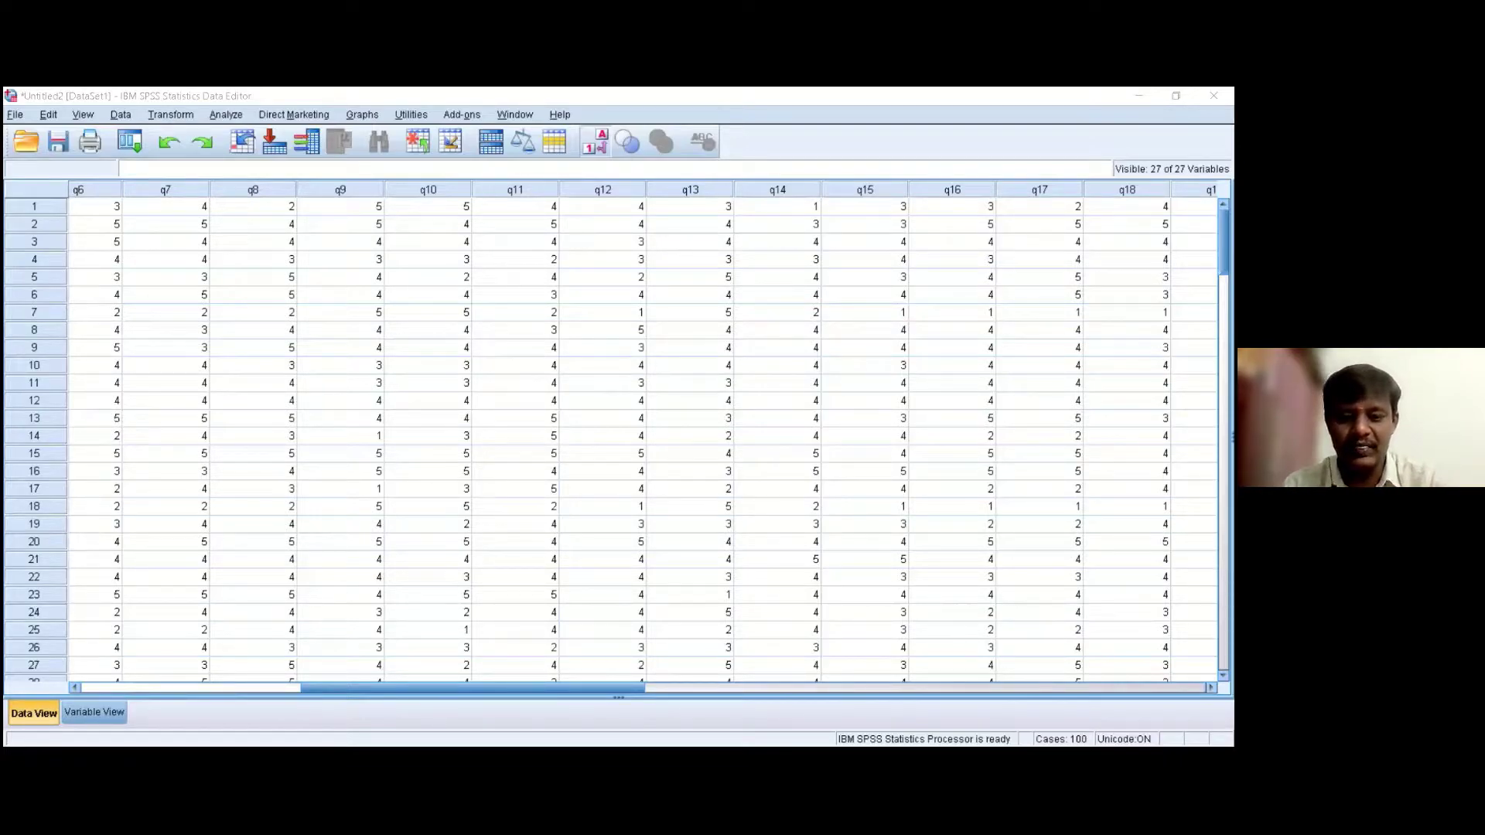
{"action": "left_click", "coordinate": [496, 337]}
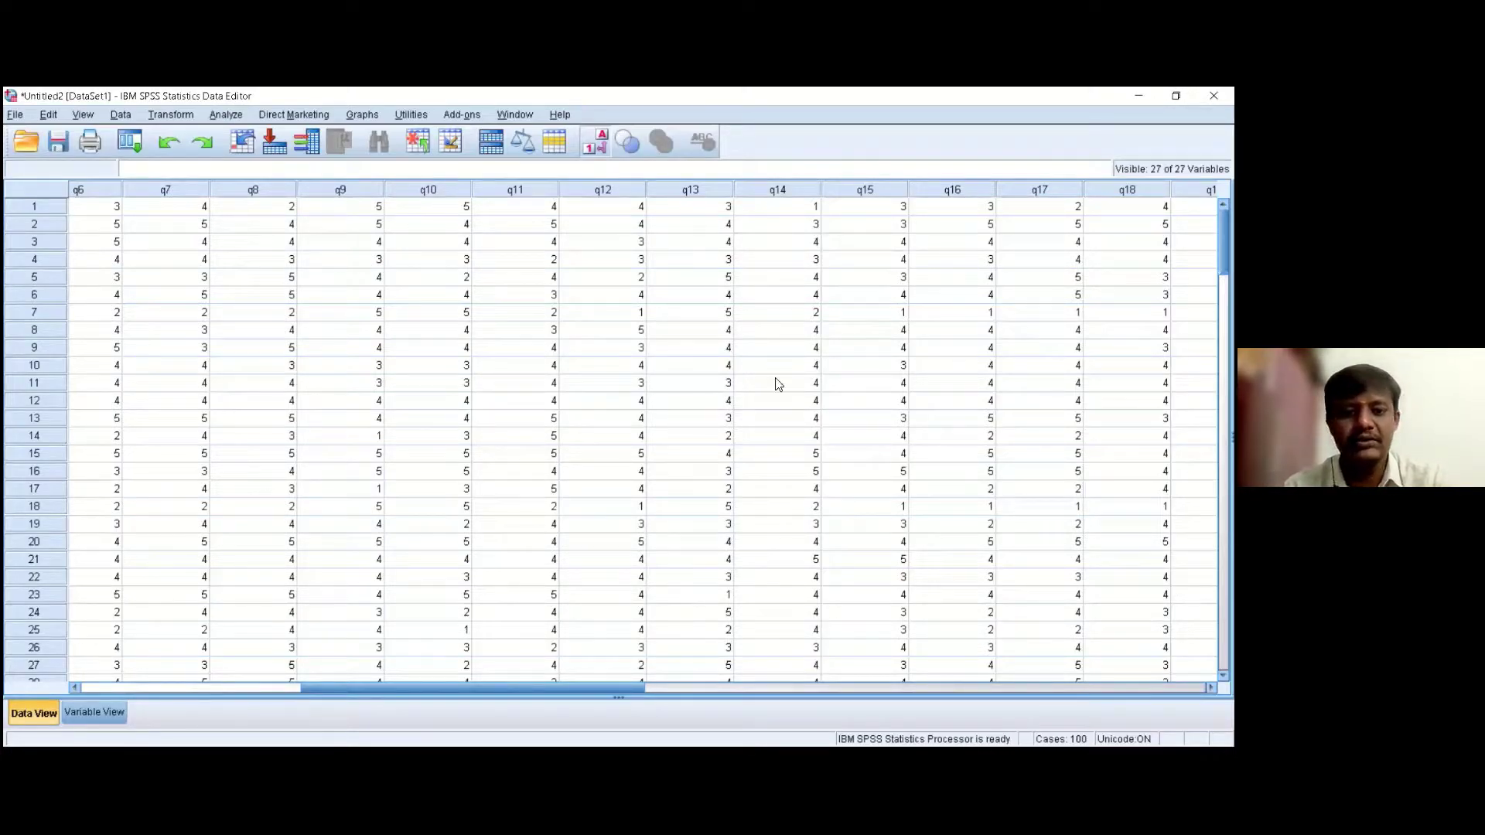
Switch to the Word questionnaire and look through its respondent details, answer scale and question sections.
{"action": "key", "text": "alt+Tab"}
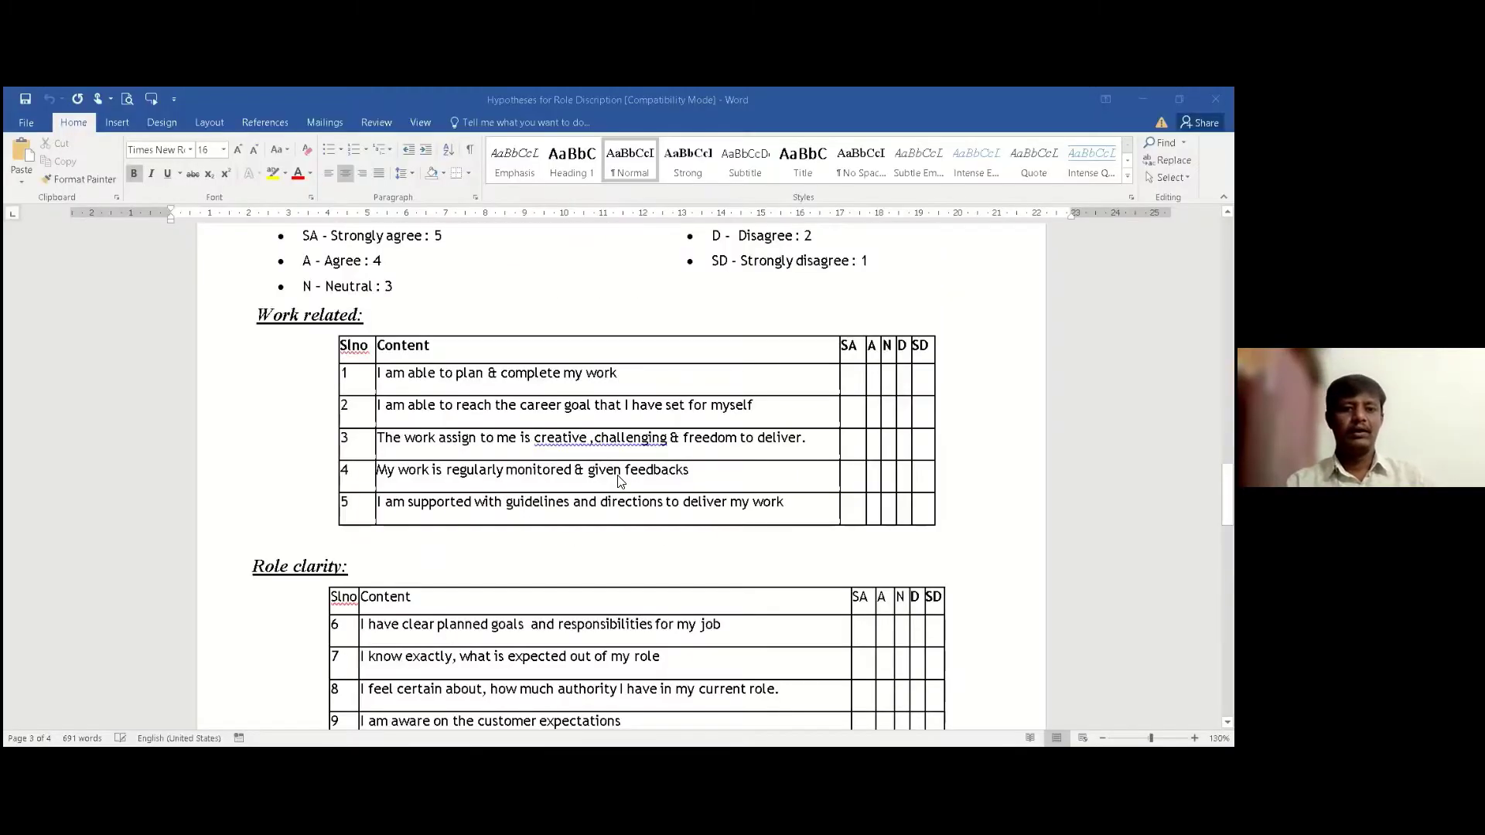
{"action": "scroll", "coordinate": [554, 515], "scroll_direction": "up", "scroll_amount": 3}
{"action": "scroll", "coordinate": [554, 515], "scroll_direction": "up", "scroll_amount": 1}
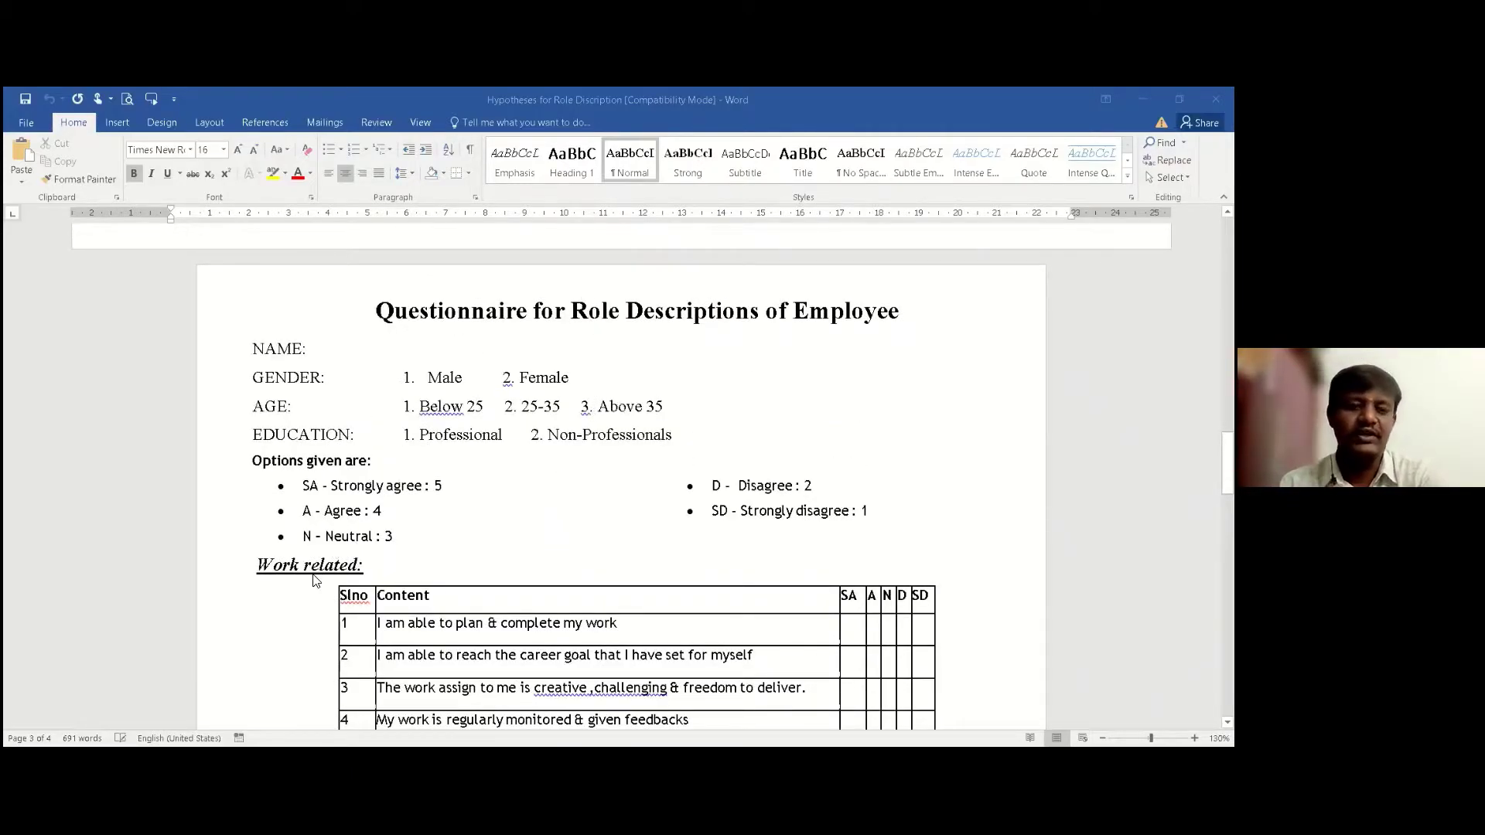
{"action": "scroll", "coordinate": [314, 573], "scroll_direction": "down", "scroll_amount": 1}
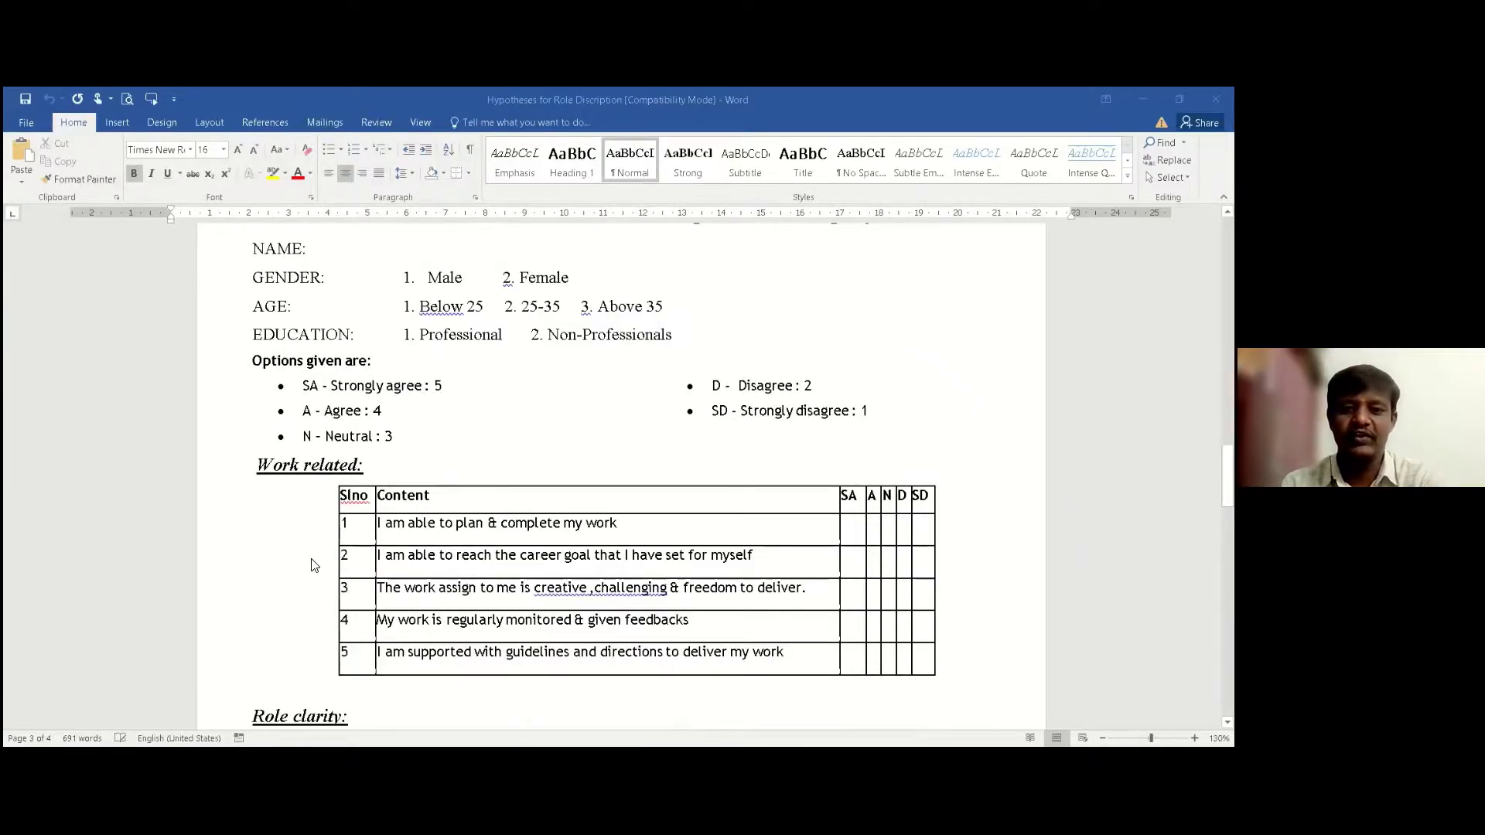
{"action": "scroll", "coordinate": [309, 541], "scroll_direction": "down", "scroll_amount": 2}
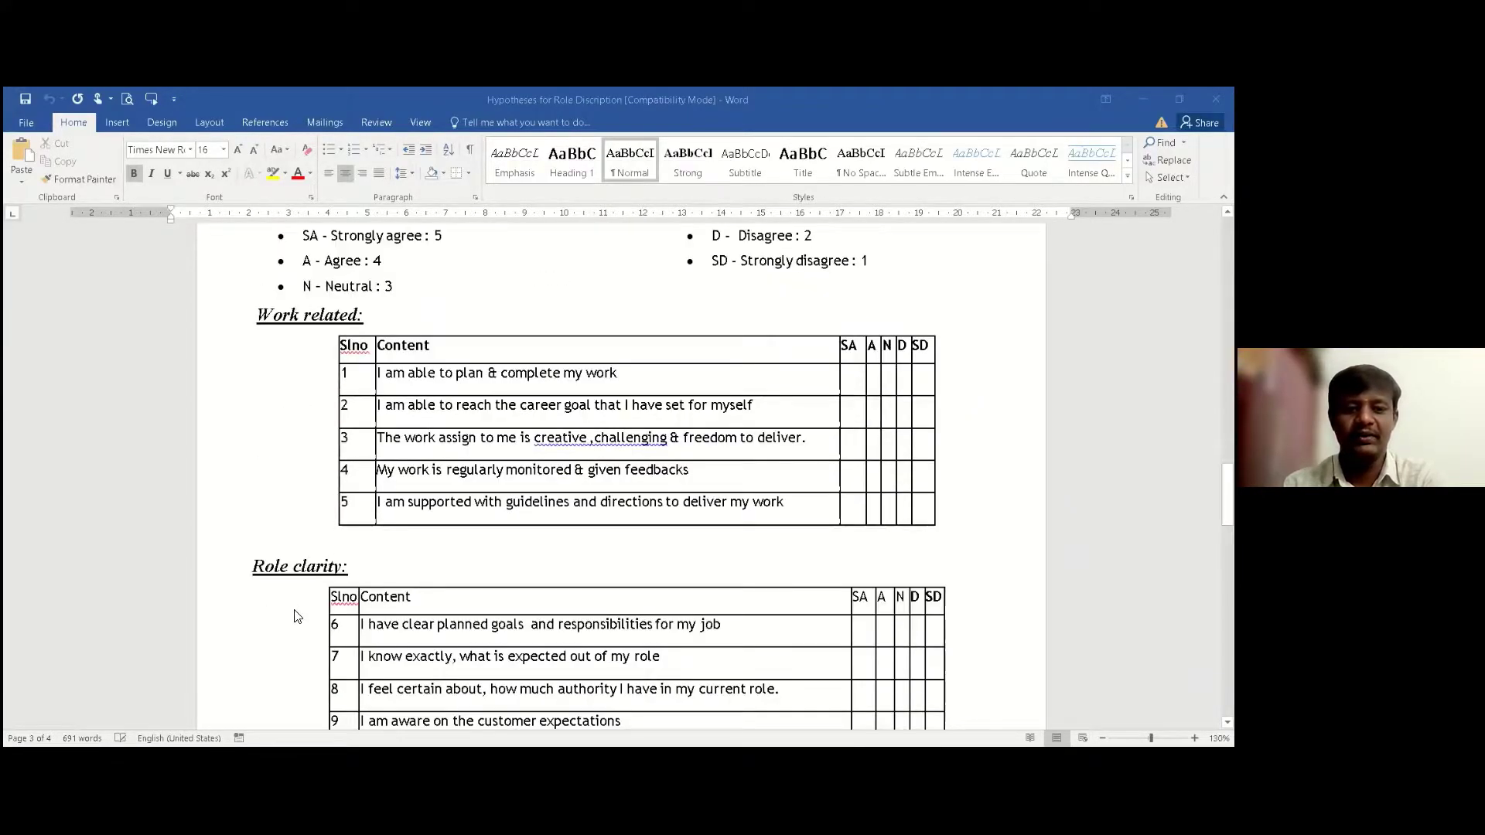
{"action": "scroll", "coordinate": [295, 615], "scroll_direction": "down", "scroll_amount": 2}
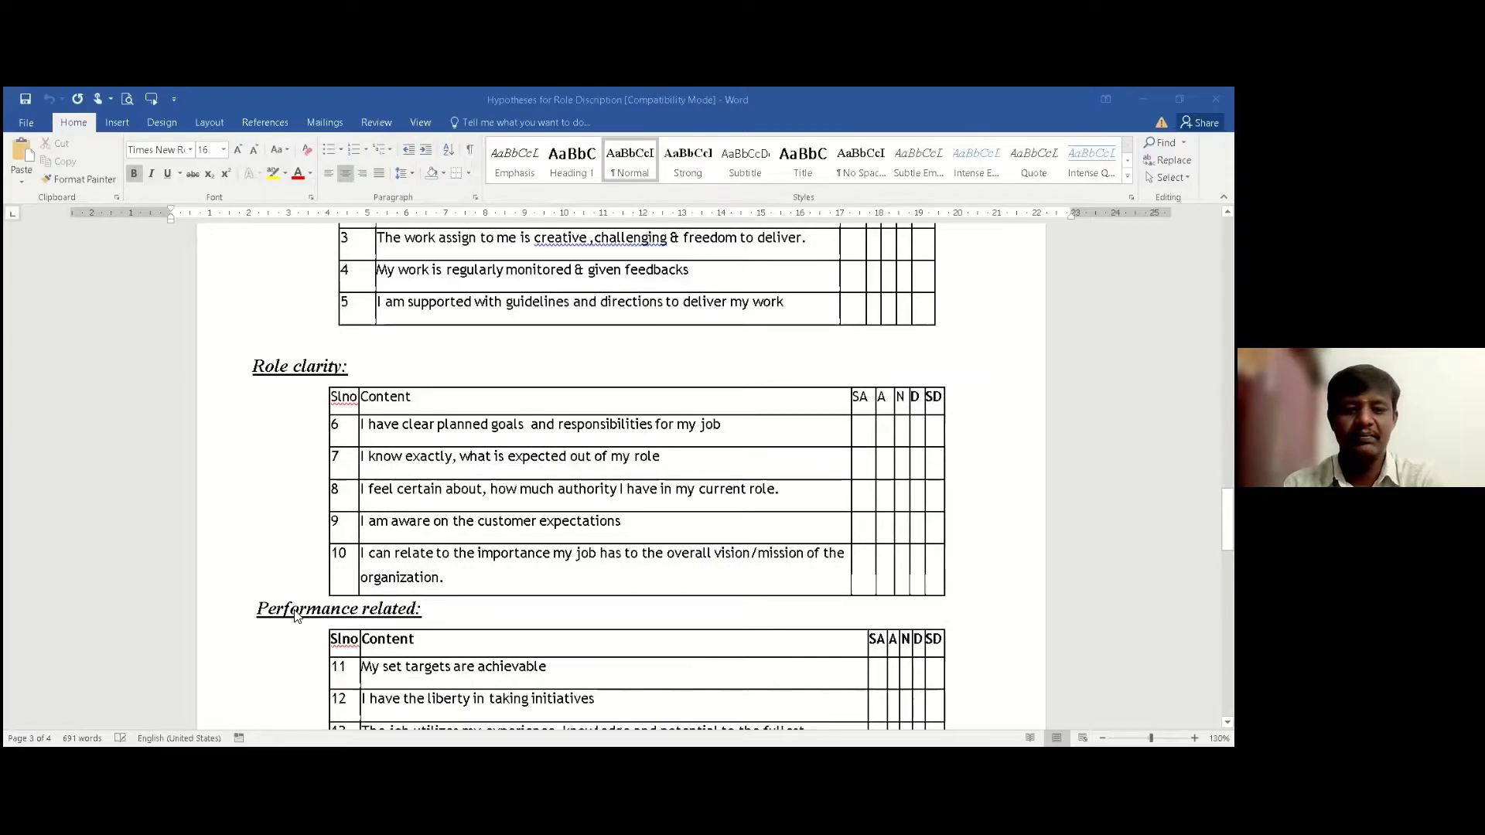
{"action": "scroll", "coordinate": [295, 615], "scroll_direction": "down", "scroll_amount": 3}
{"action": "scroll", "coordinate": [294, 615], "scroll_direction": "down", "scroll_amount": 3}
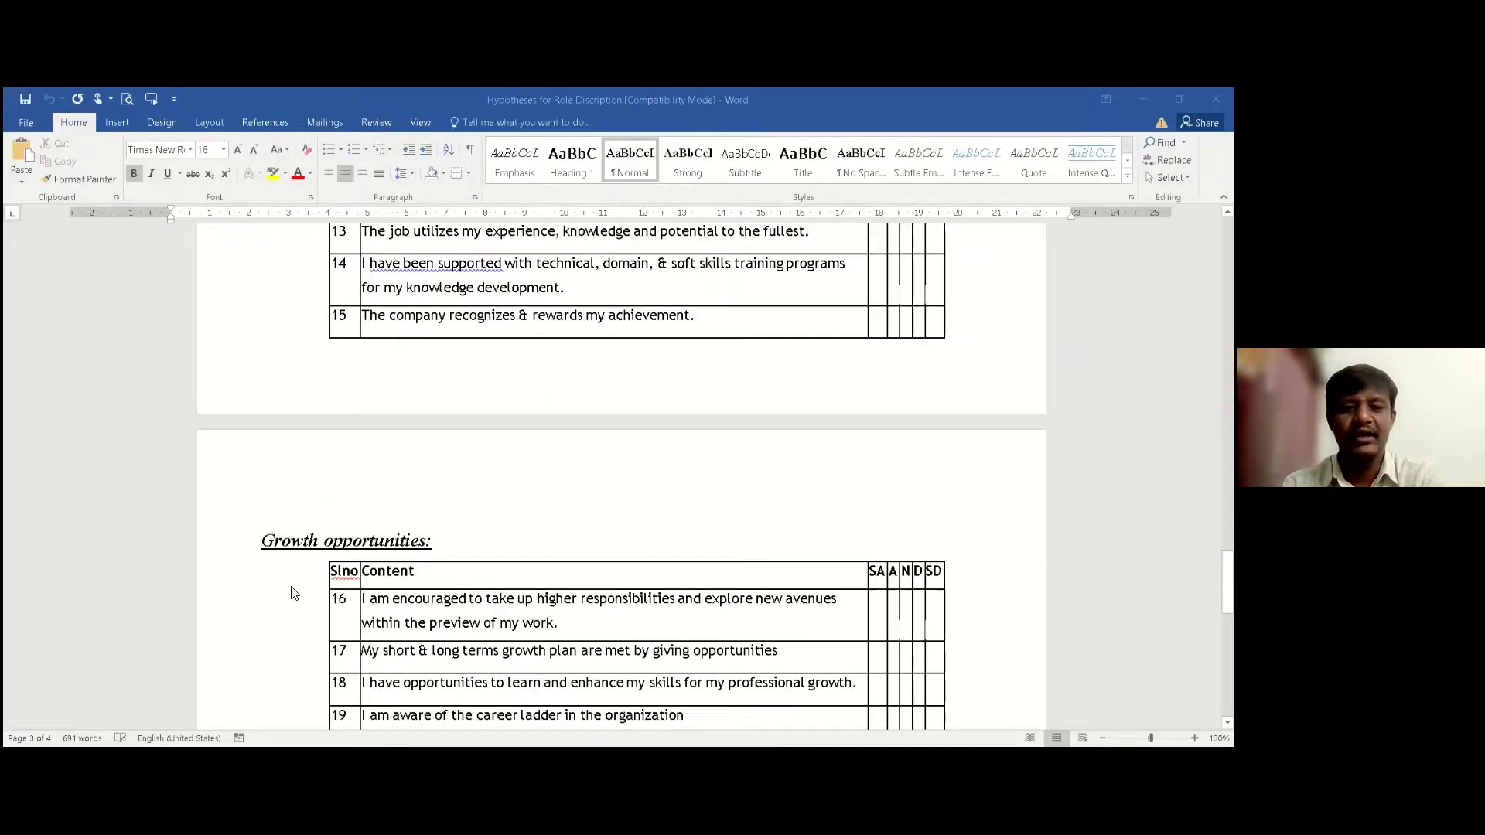
Read questionnaire items 1 to 20 under Work related, Role clarity, Performance related and Growth opportunities.
{"action": "scroll", "coordinate": [302, 583], "scroll_direction": "up", "scroll_amount": 2}
{"action": "scroll", "coordinate": [304, 581], "scroll_direction": "up", "scroll_amount": 6}
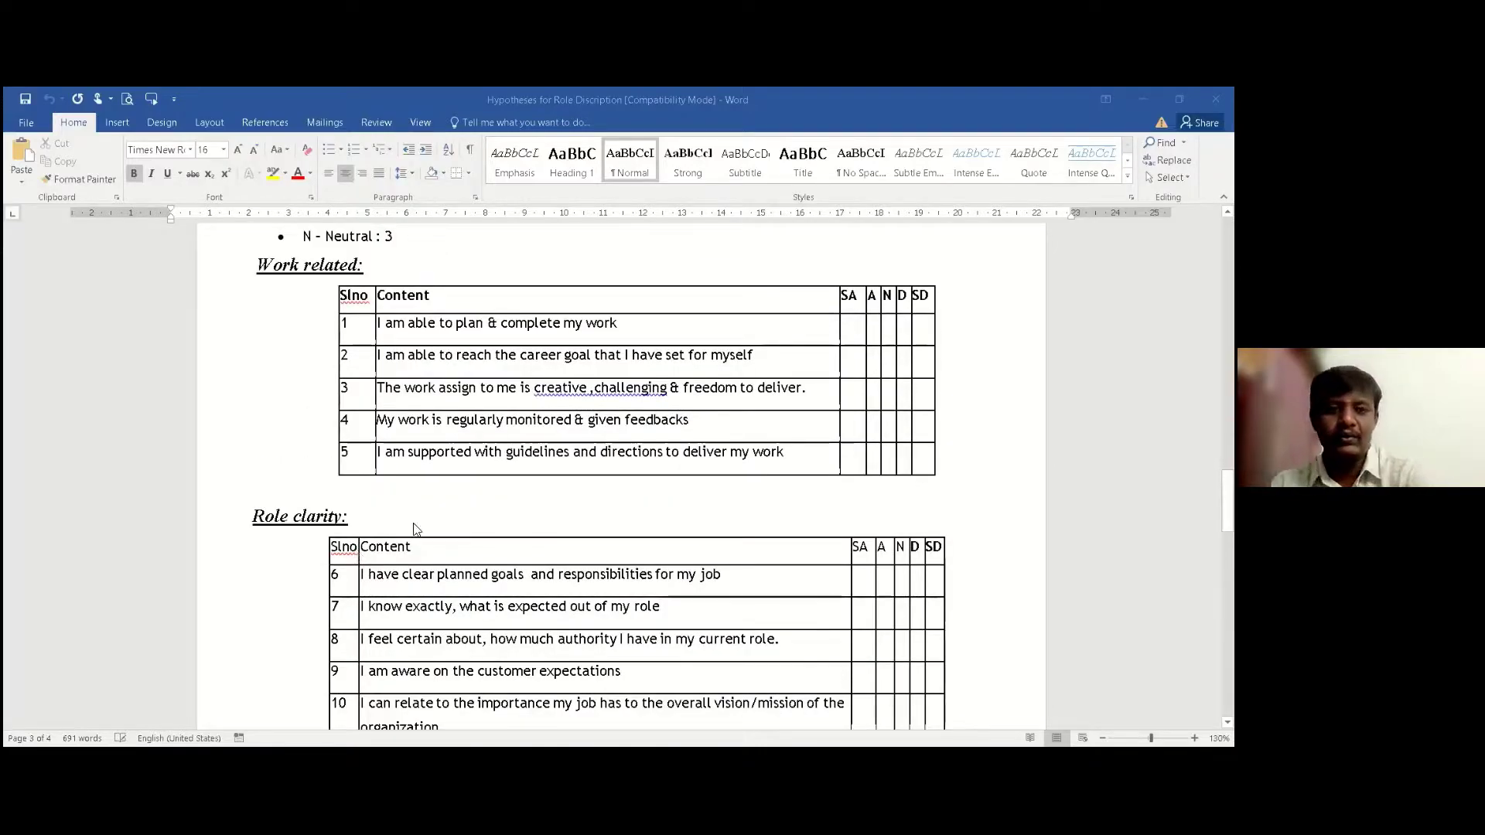
{"action": "scroll", "coordinate": [413, 528], "scroll_direction": "up", "scroll_amount": 1}
{"action": "scroll", "coordinate": [412, 528], "scroll_direction": "up", "scroll_amount": 1}
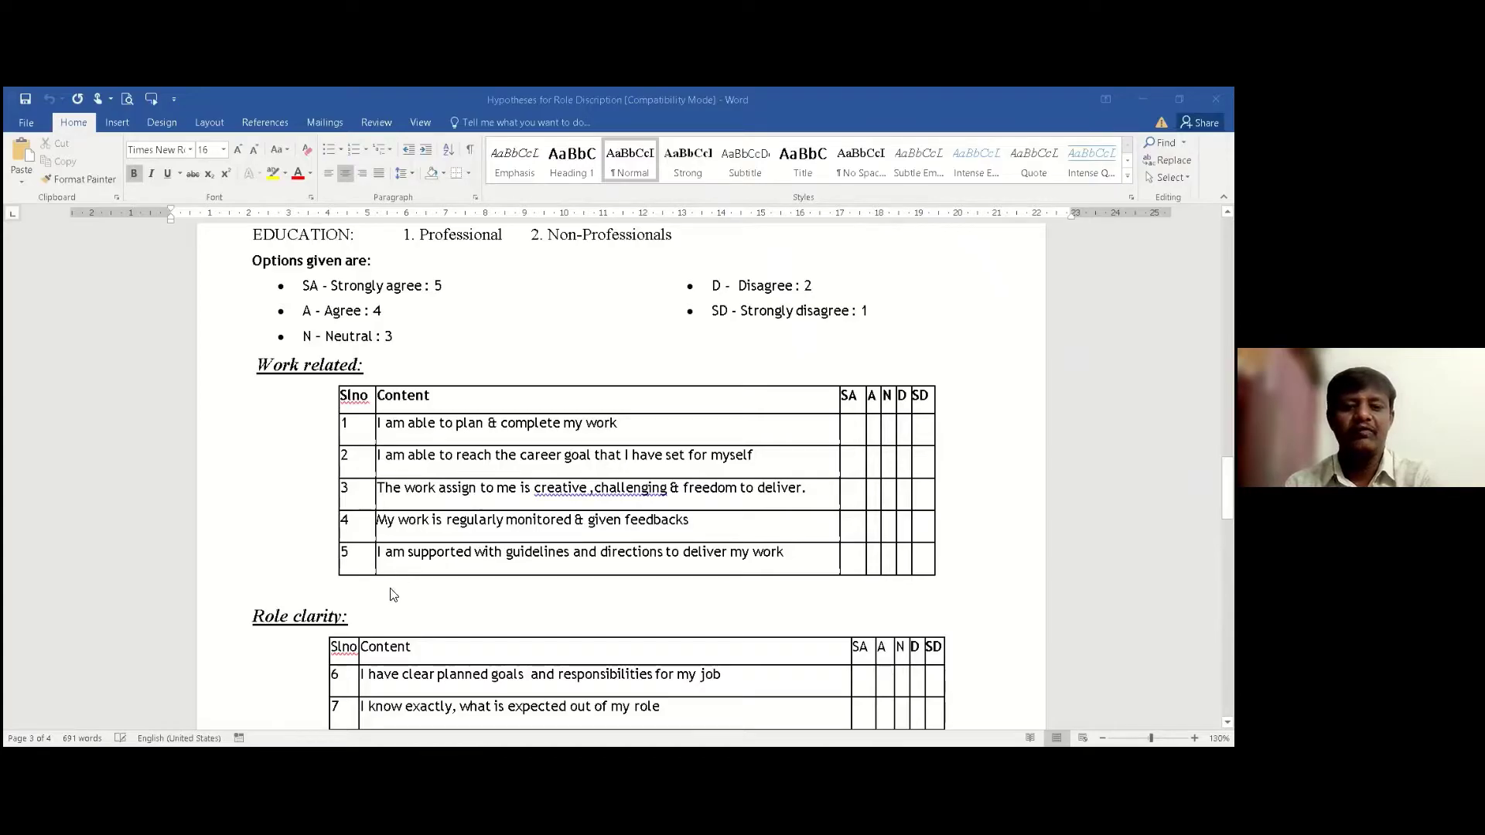
{"action": "scroll", "coordinate": [379, 603], "scroll_direction": "down", "scroll_amount": 2}
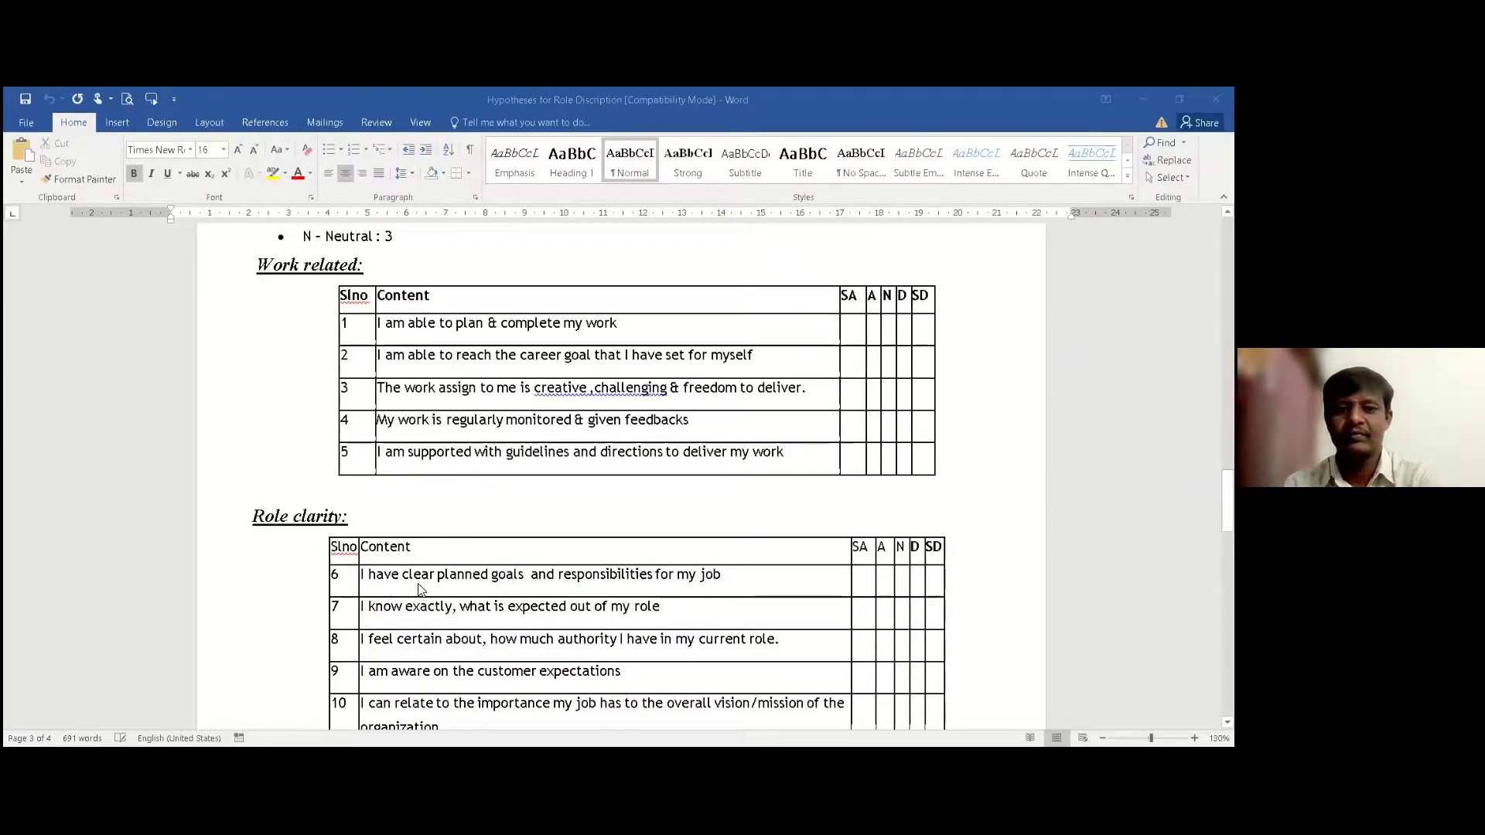
{"action": "scroll", "coordinate": [576, 538], "scroll_direction": "down", "scroll_amount": 1}
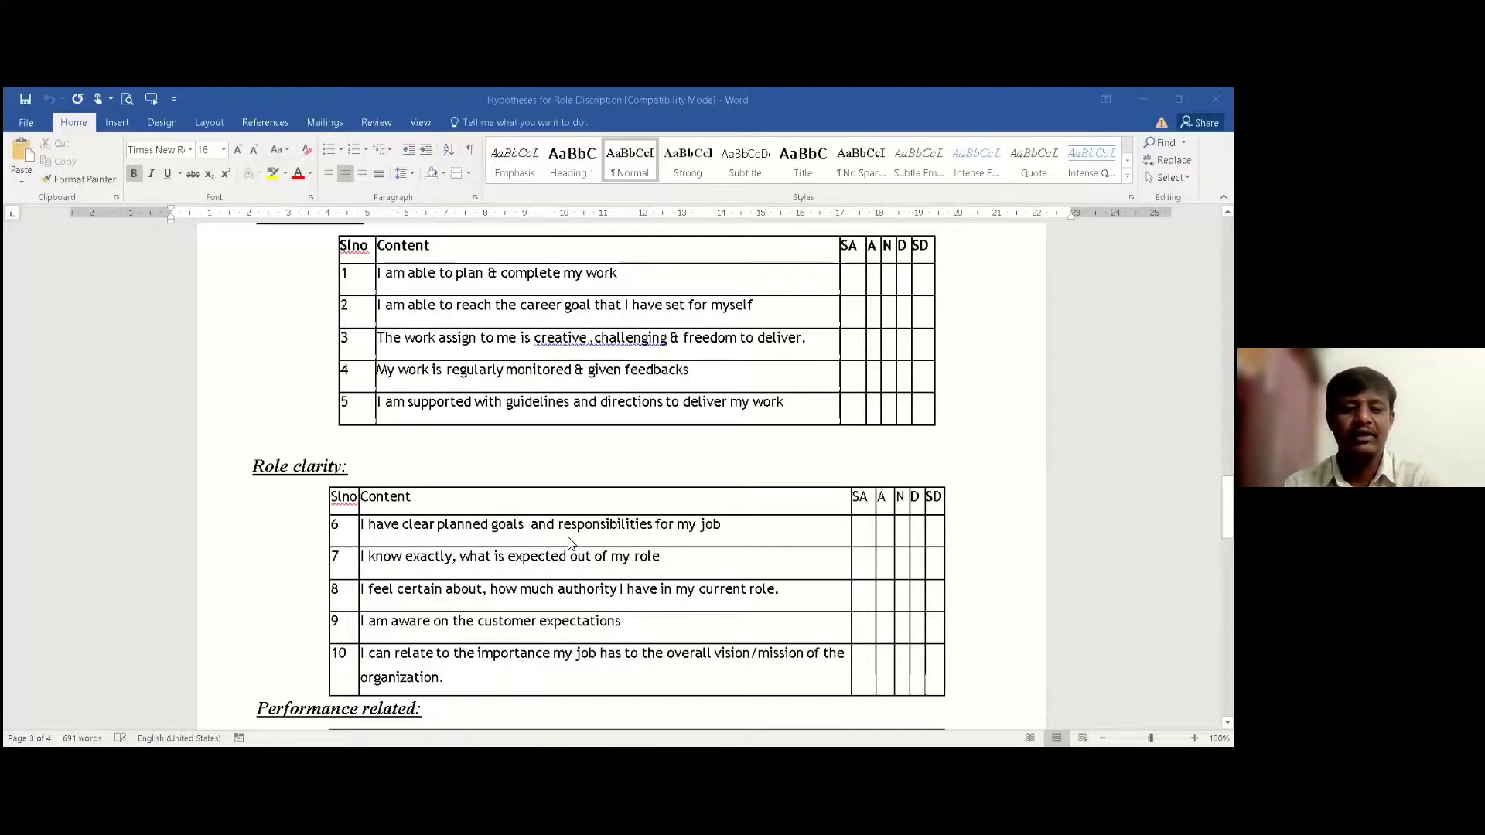
{"action": "scroll", "coordinate": [410, 592], "scroll_direction": "down", "scroll_amount": 2}
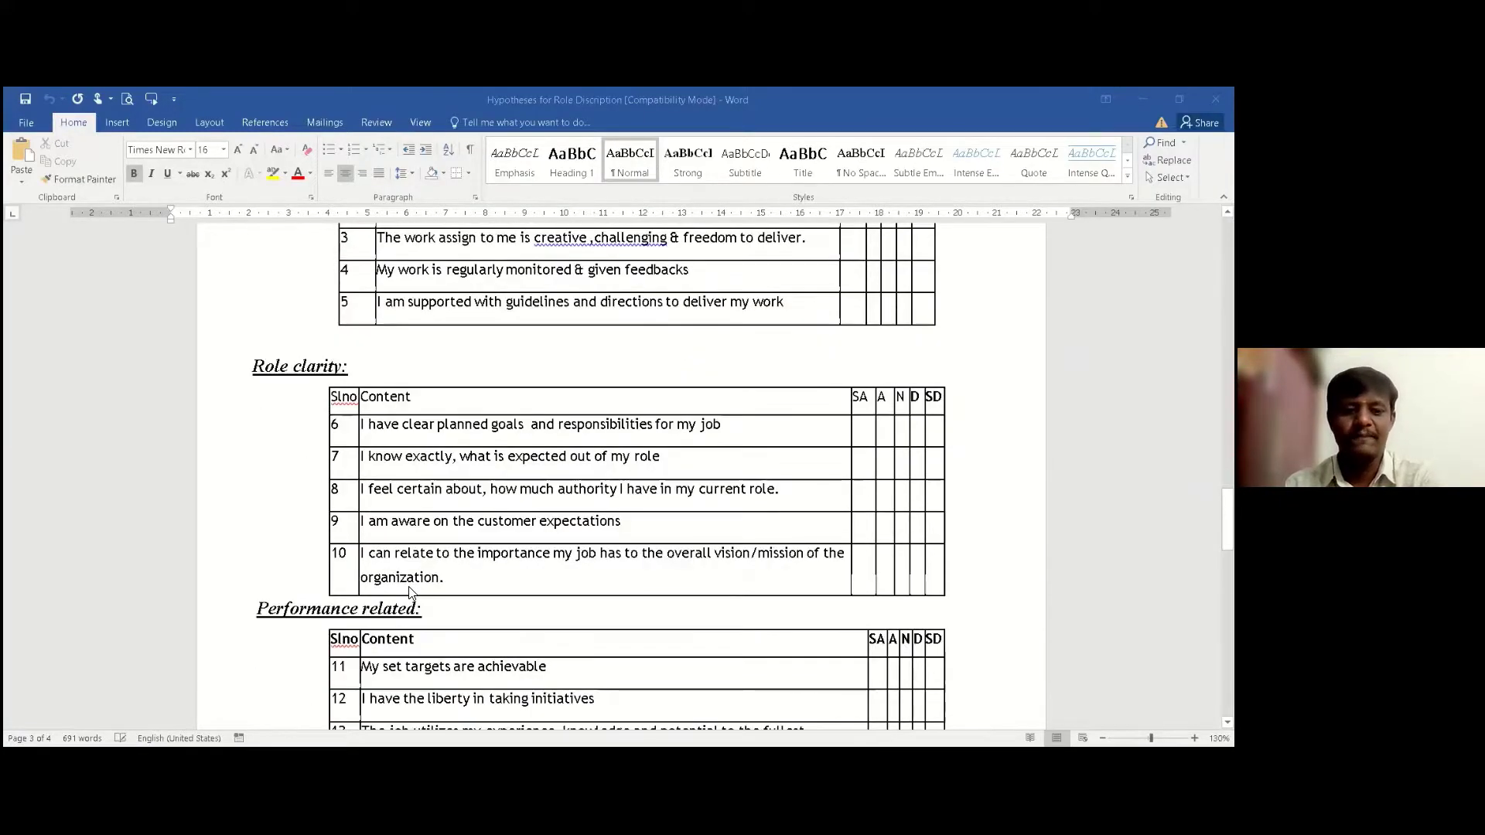
{"action": "scroll", "coordinate": [410, 592], "scroll_direction": "down", "scroll_amount": 3}
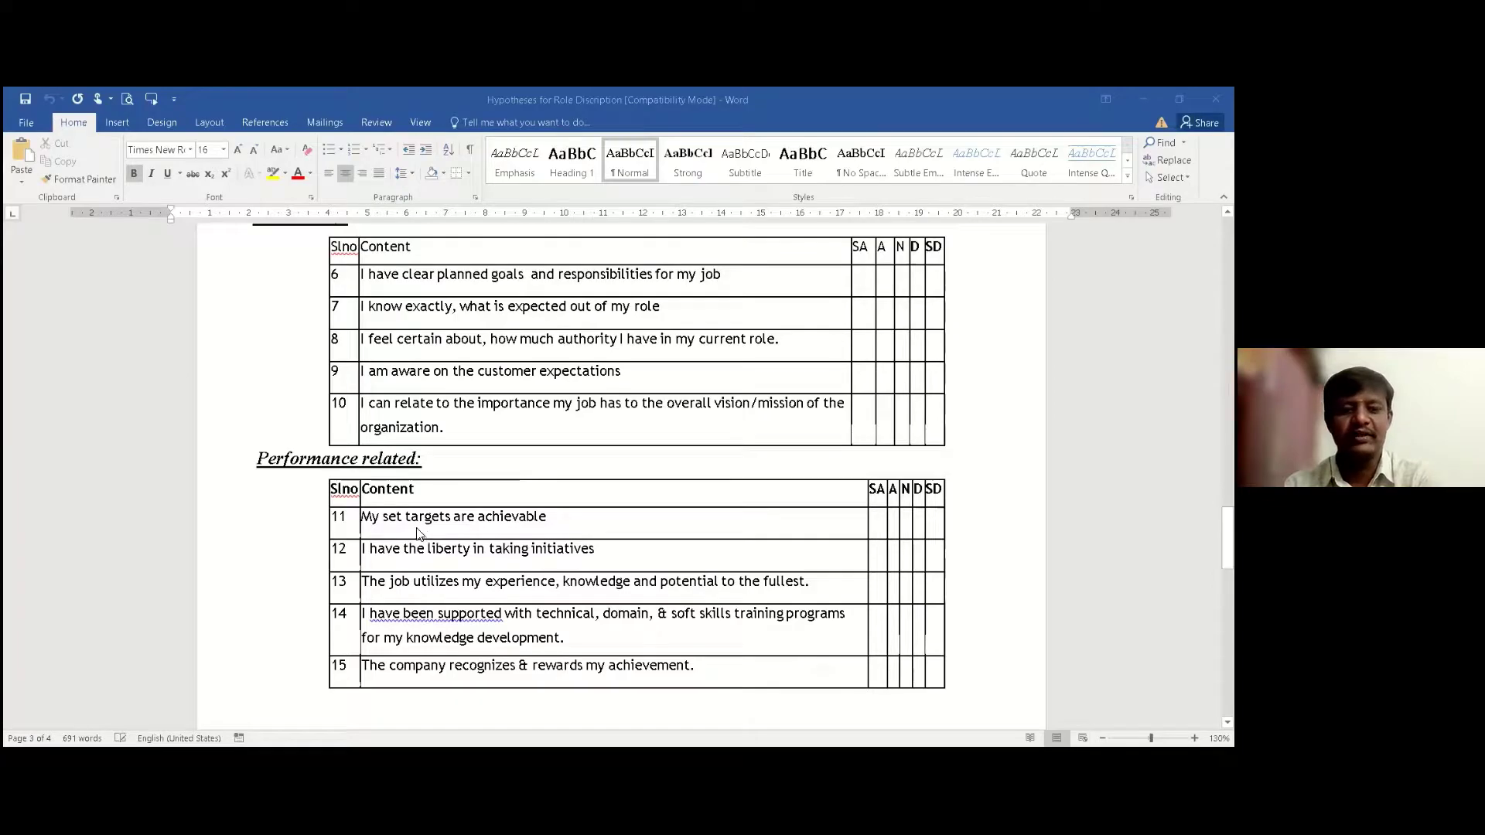
{"action": "scroll", "coordinate": [422, 538], "scroll_direction": "down", "scroll_amount": 2}
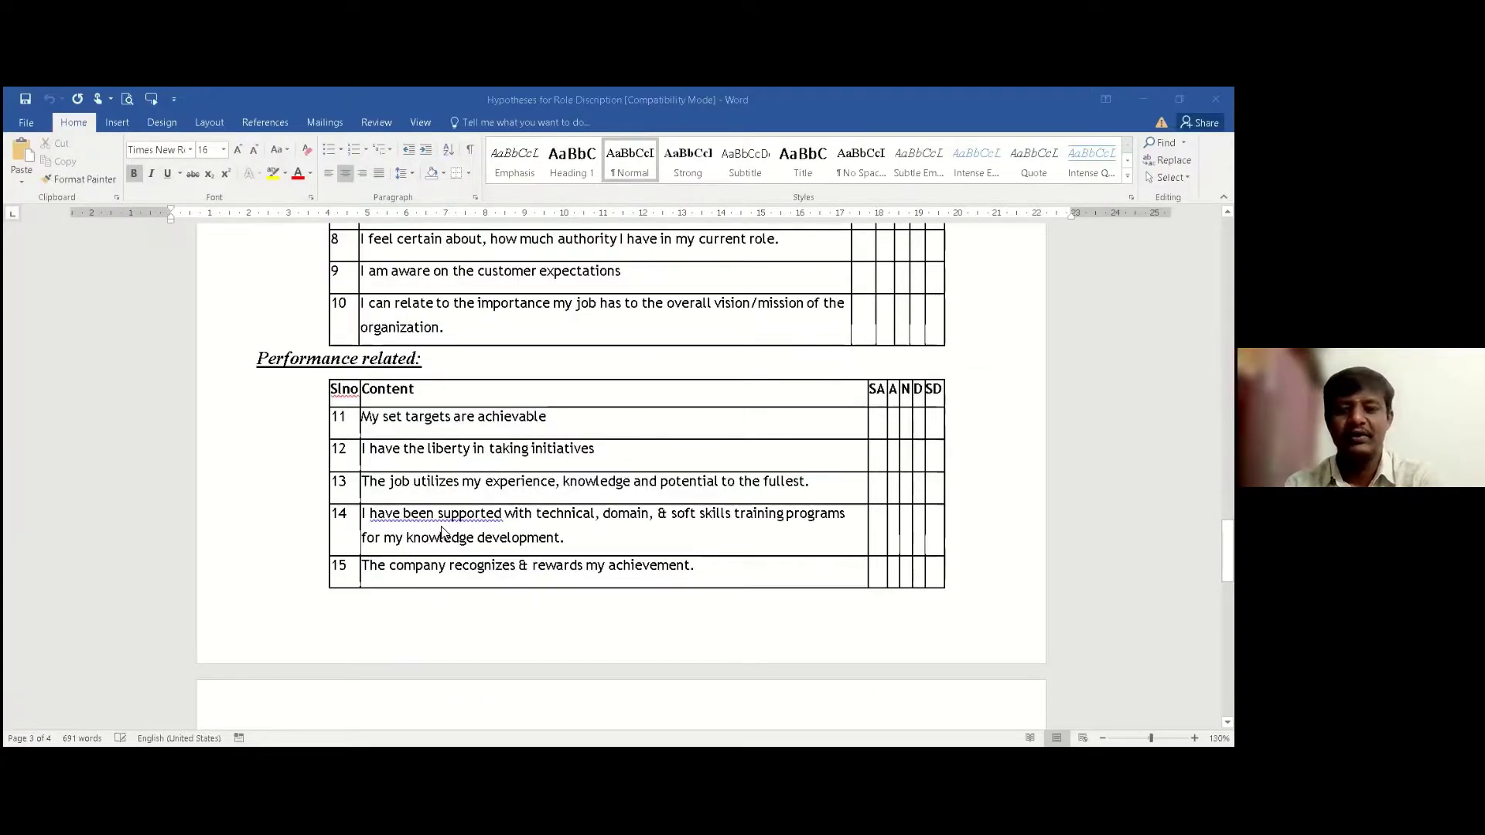
{"action": "scroll", "coordinate": [458, 526], "scroll_direction": "down", "scroll_amount": 1}
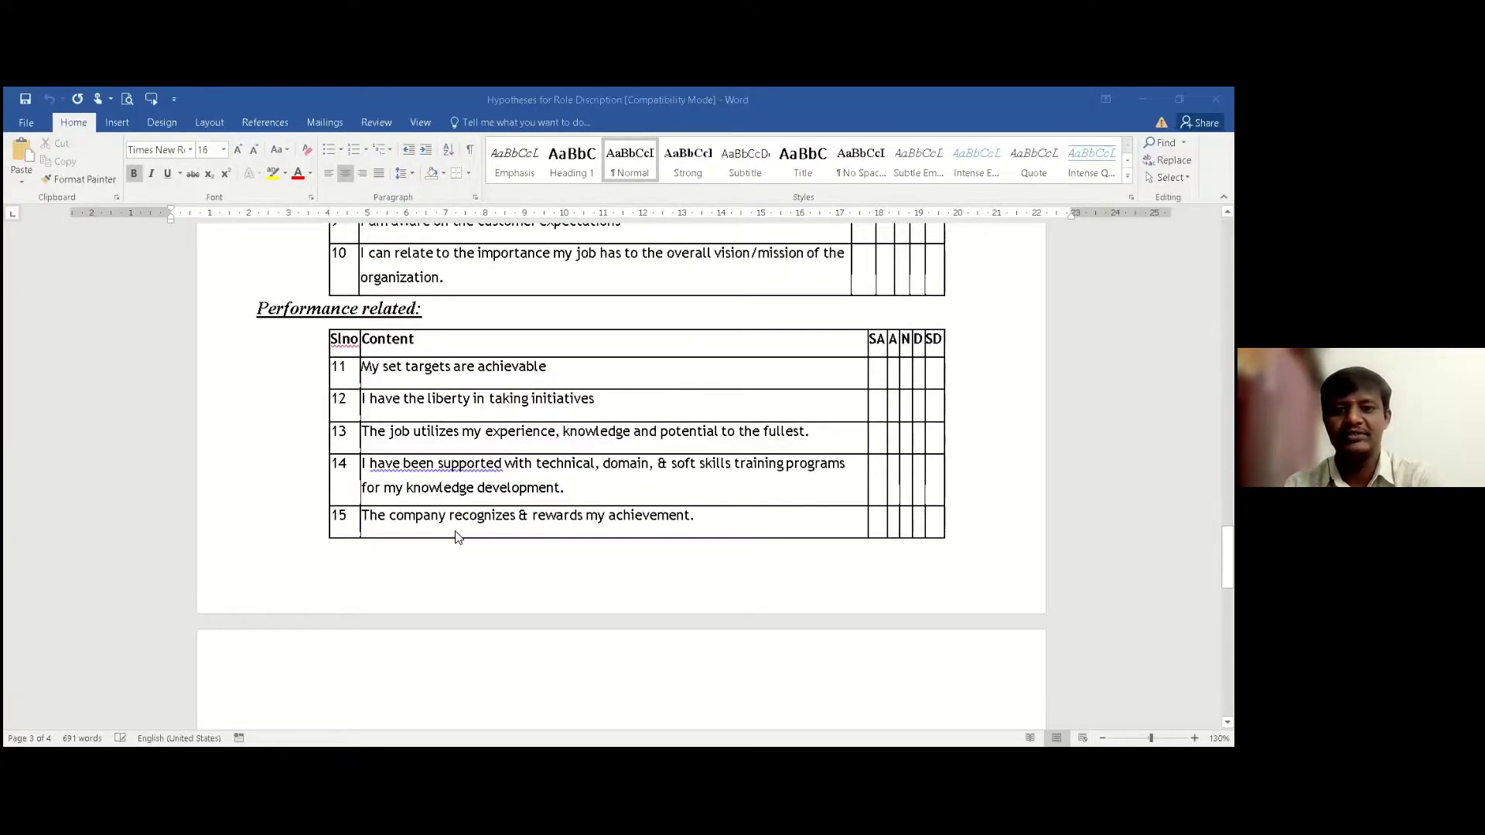
{"action": "scroll", "coordinate": [457, 537], "scroll_direction": "down", "scroll_amount": 5}
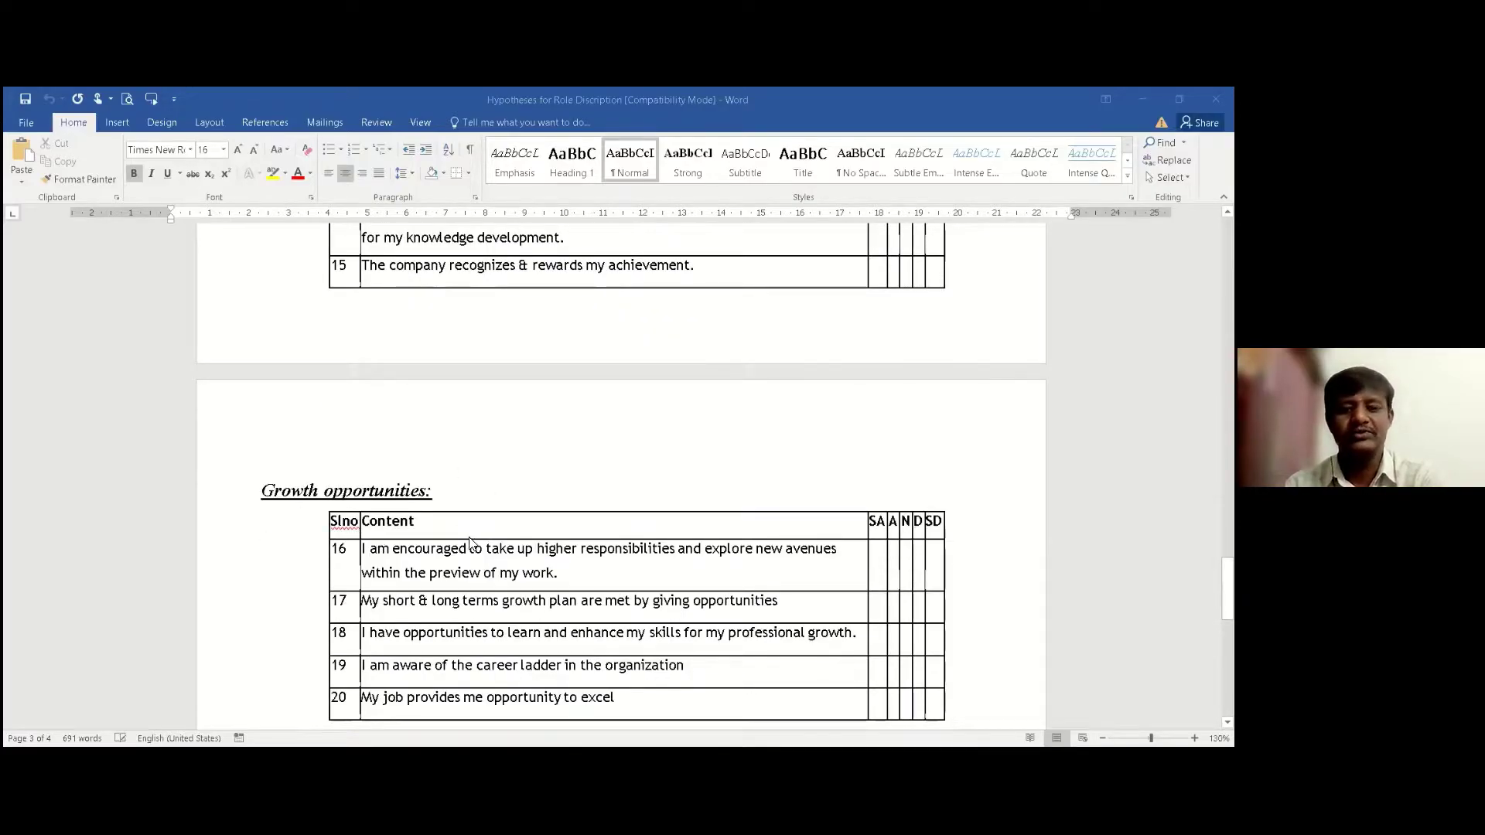
{"action": "scroll", "coordinate": [479, 537], "scroll_direction": "up", "scroll_amount": 20}
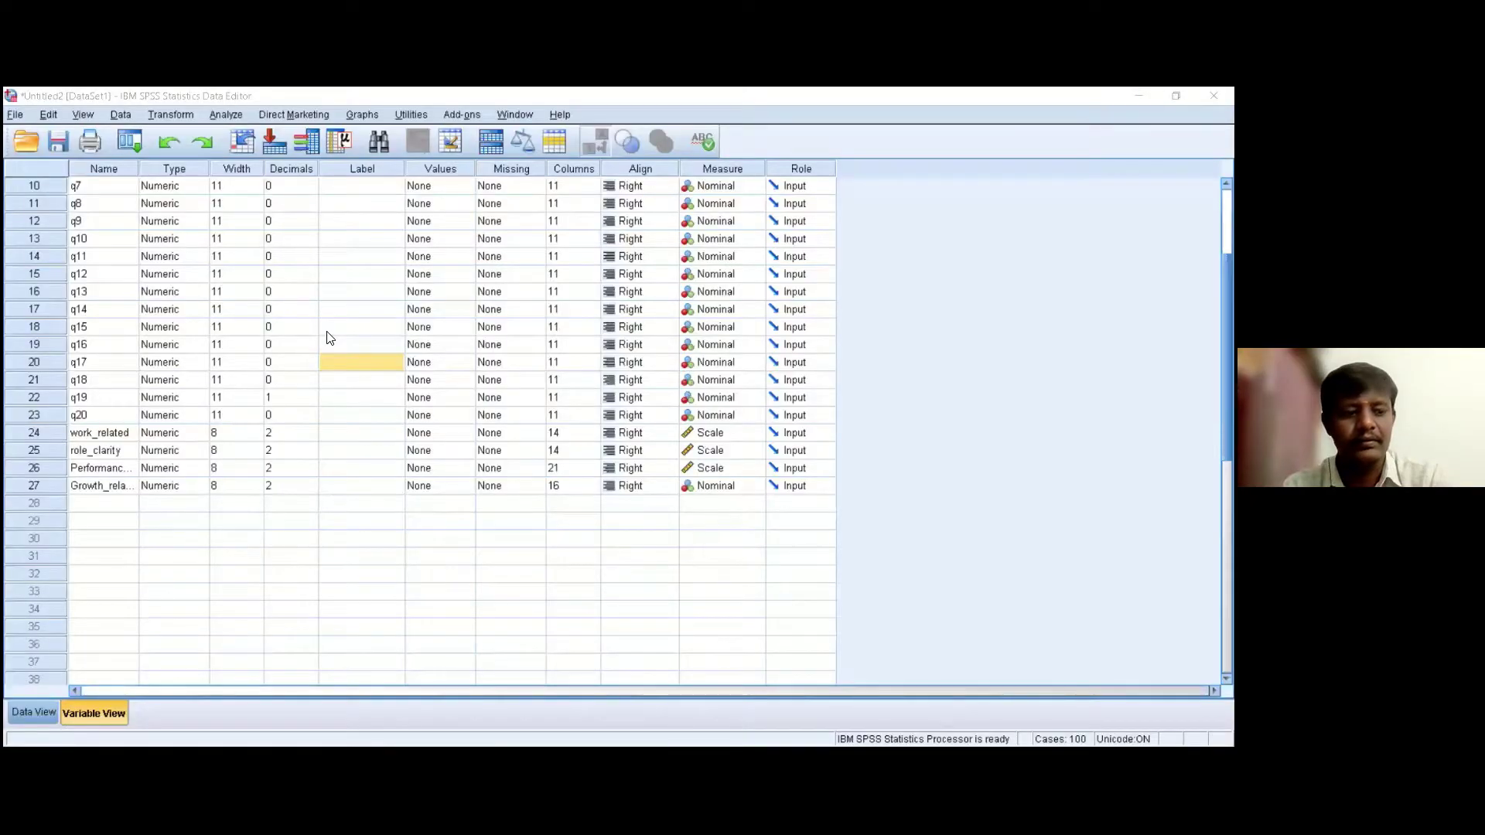
Open the Paired-Samples T Test from the mean-comparison analyses and move its dialog clear of the window corner.
{"action": "left_click", "coordinate": [229, 116]}
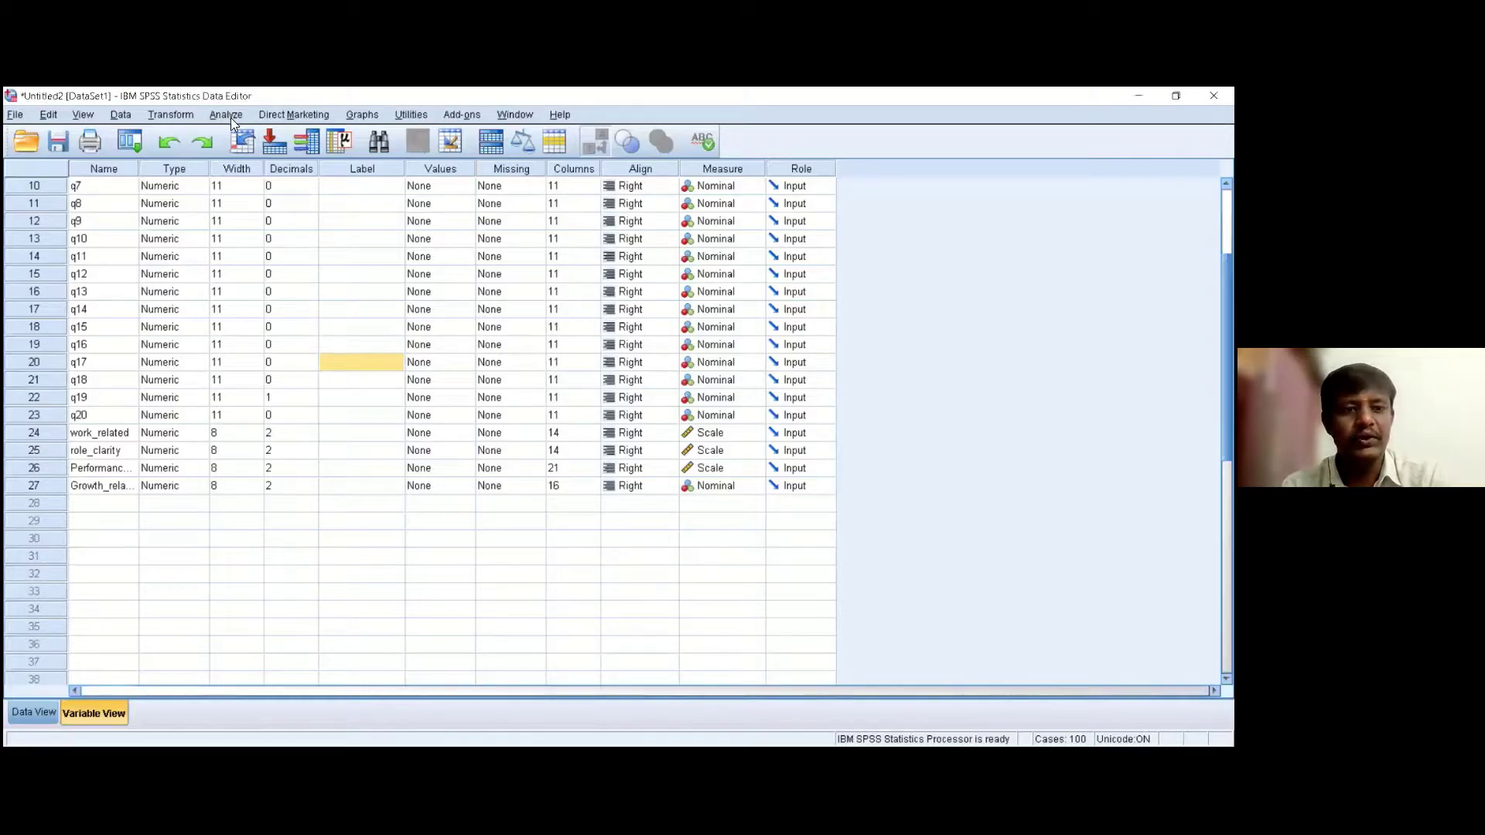
{"action": "mouse_move", "coordinate": [269, 195]}
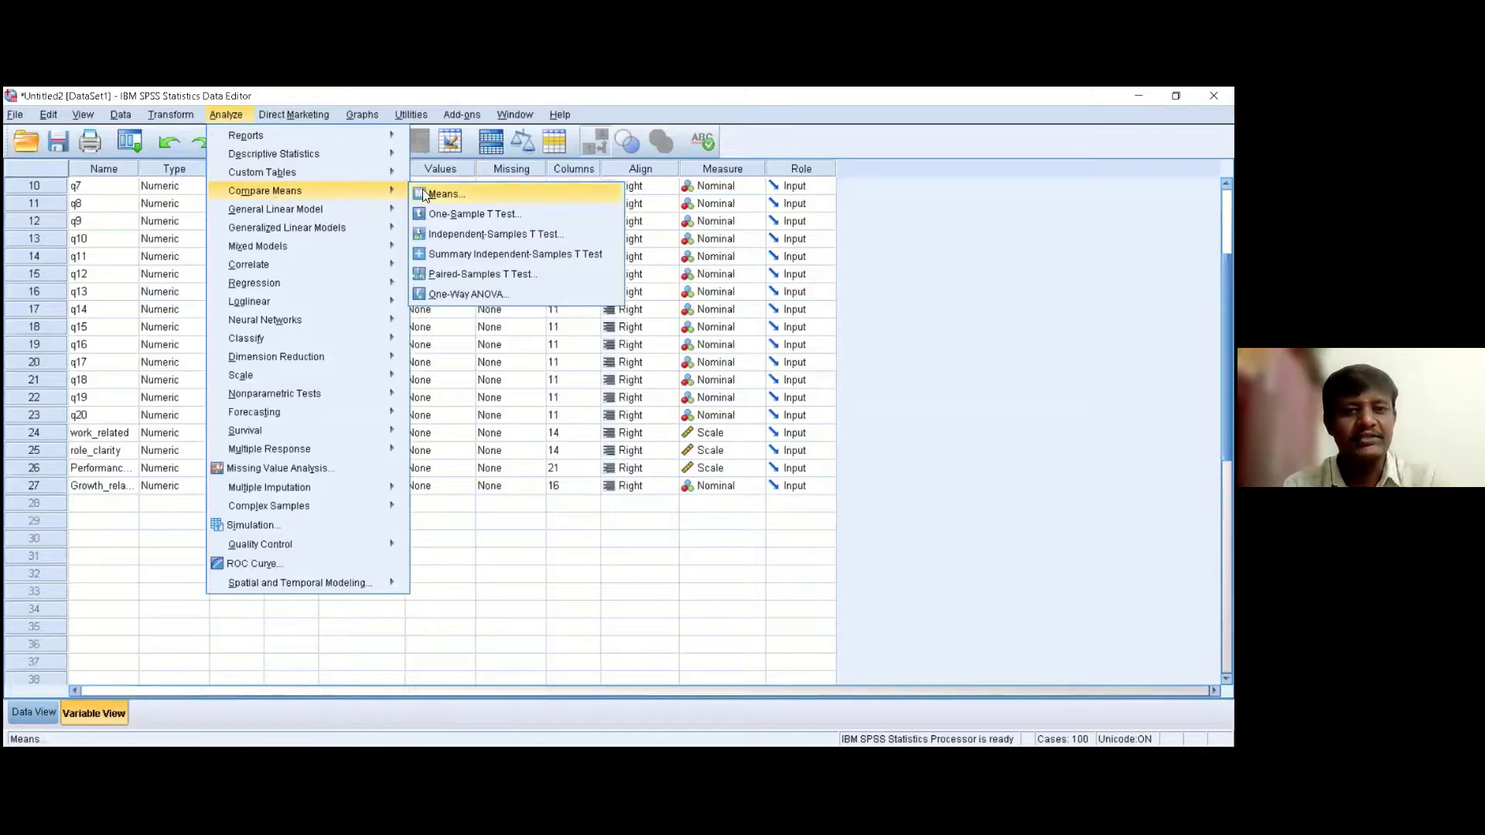
{"action": "left_click", "coordinate": [504, 275]}
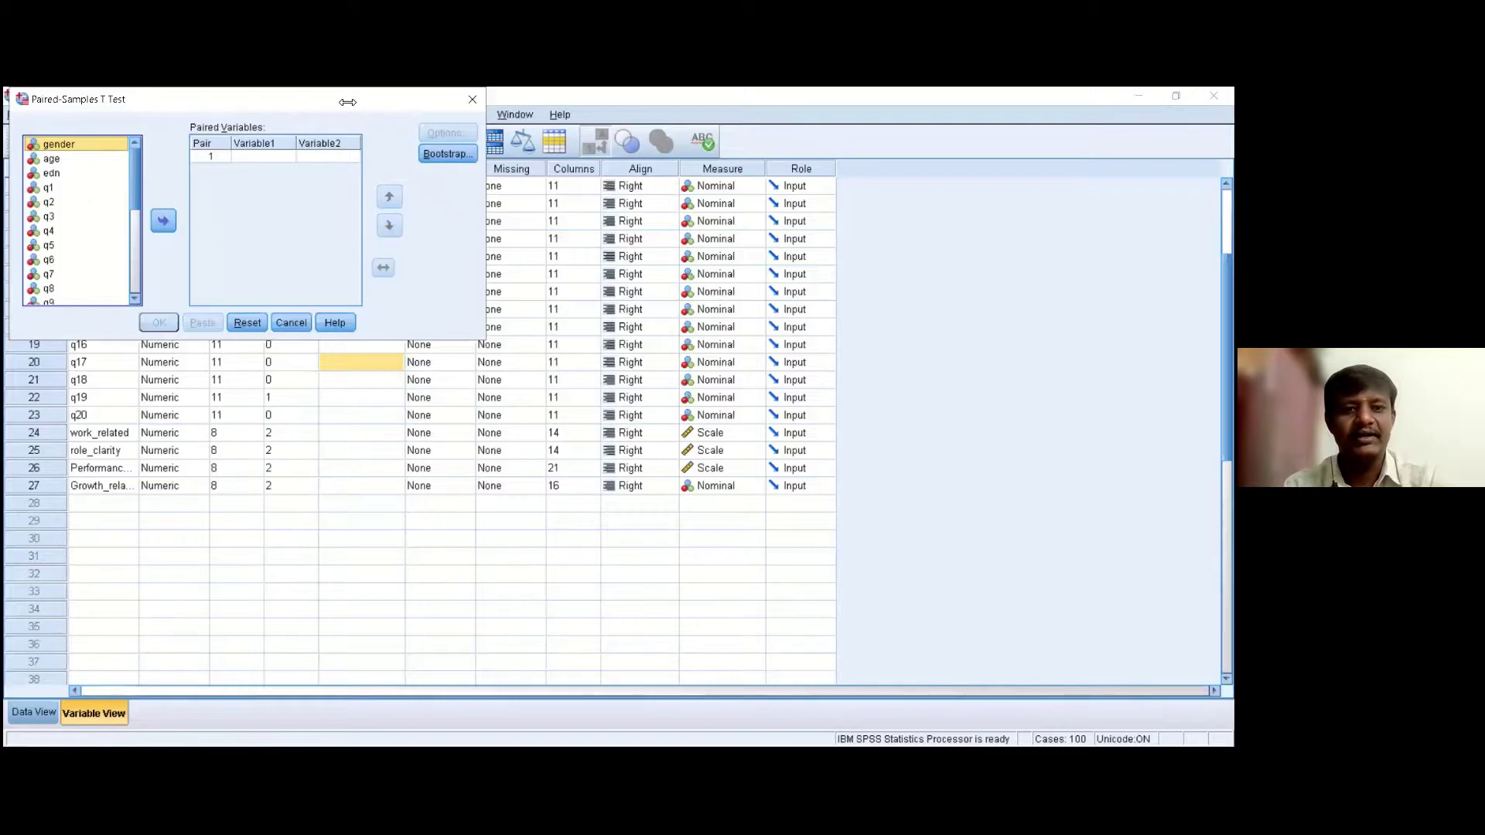
{"action": "left_click_drag", "start_coordinate": [346, 108], "coordinate": [558, 218]}
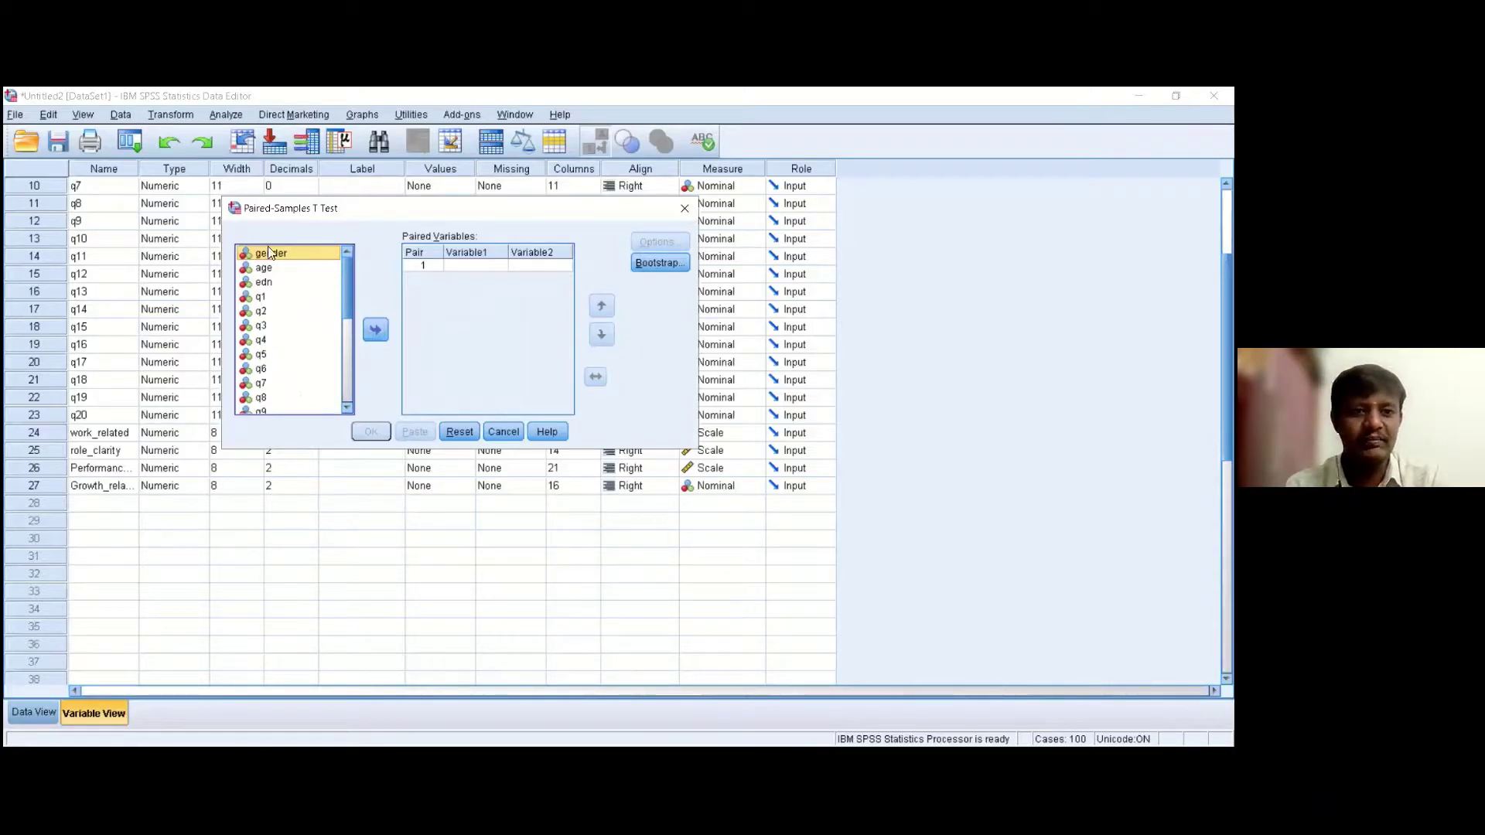
Try to pair role_clarity with Performance_related for the t test, and reset the dialog.
{"action": "left_click_drag", "start_coordinate": [346, 270], "coordinate": [353, 389]}
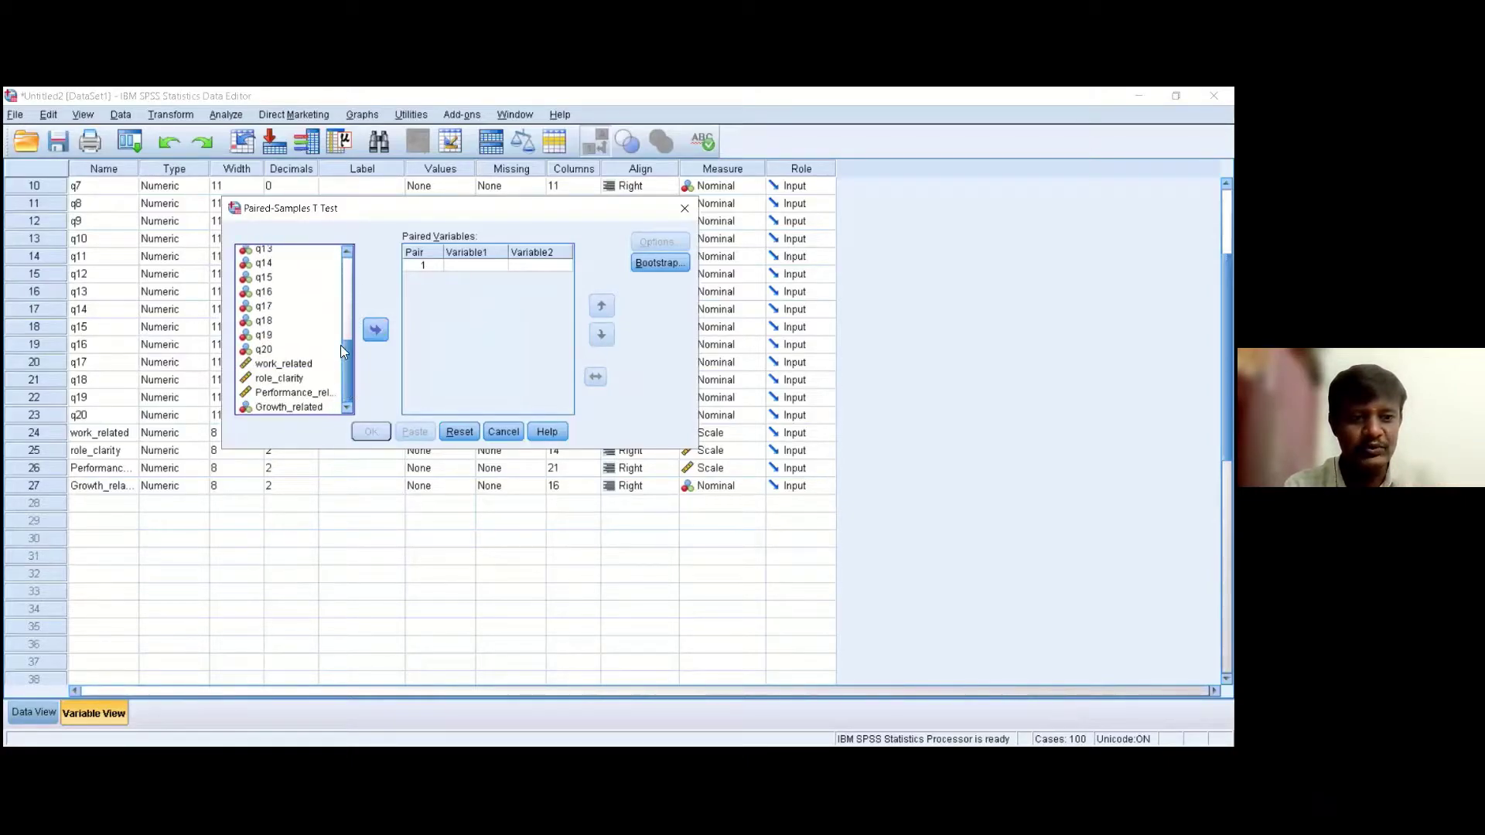
{"action": "left_click", "coordinate": [277, 379]}
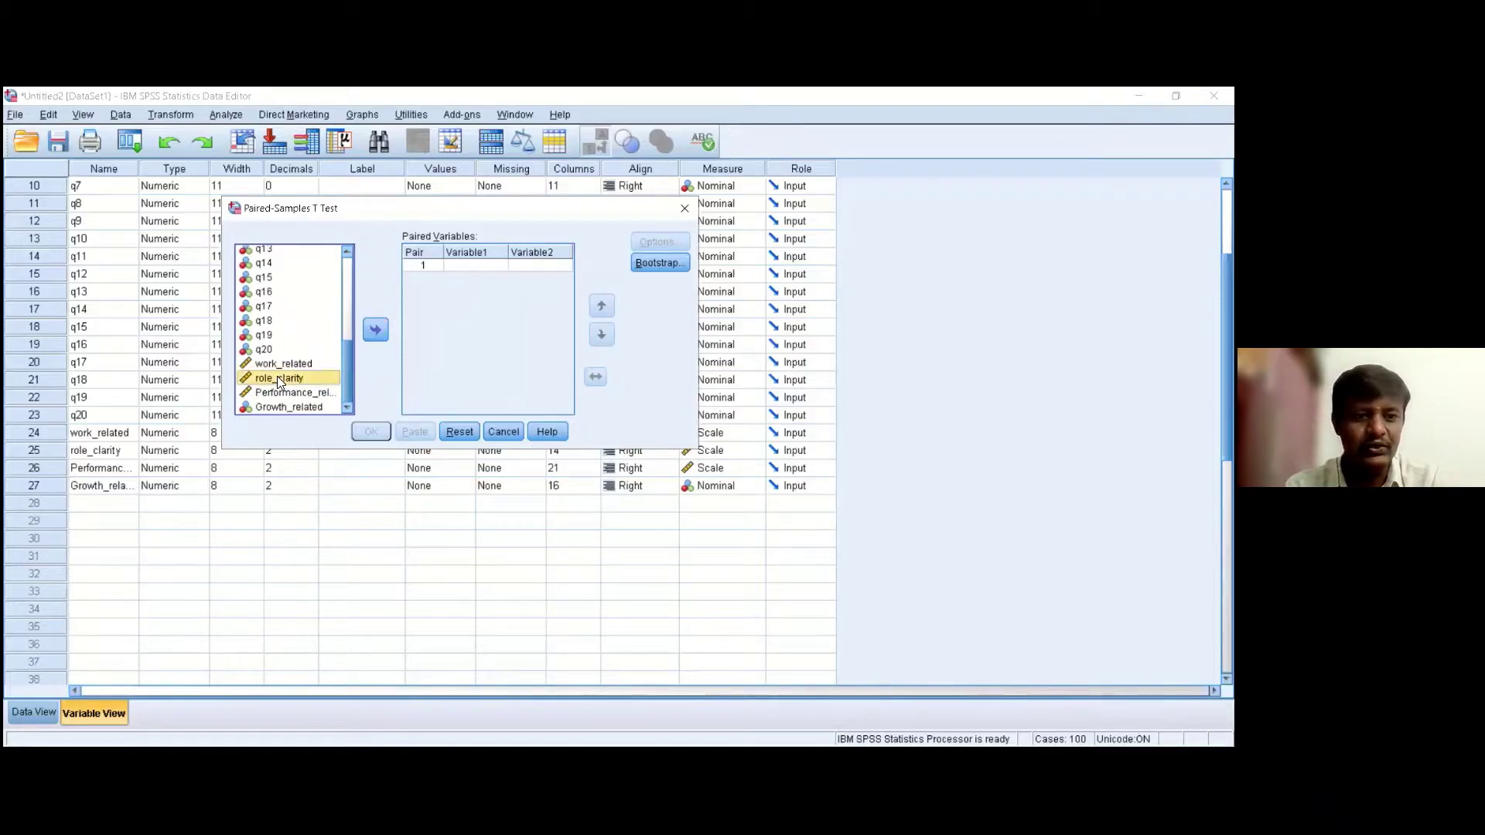
{"action": "left_click", "coordinate": [279, 394], "text": "ctrl"}
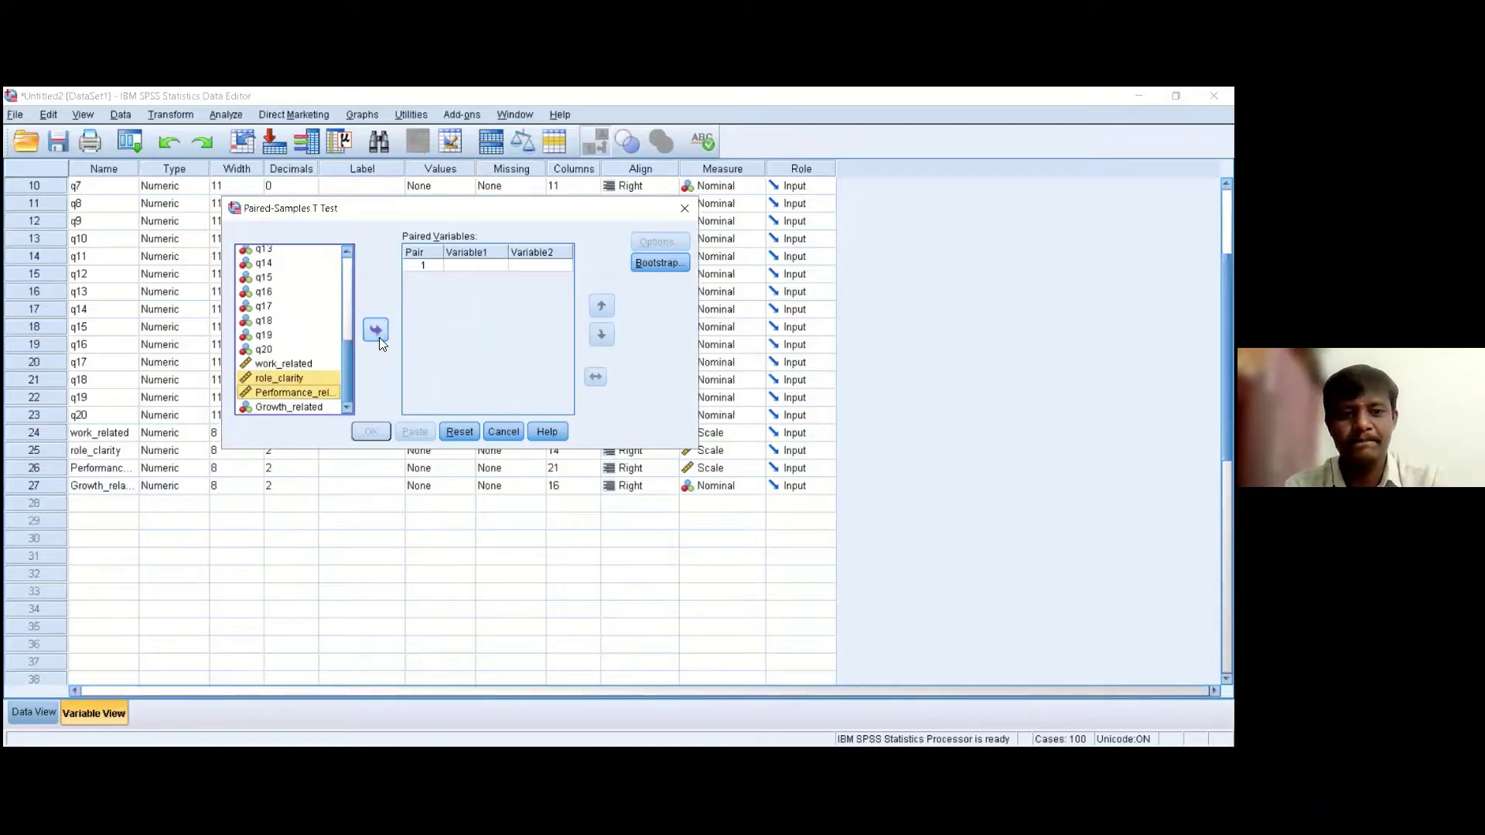
{"action": "left_click", "coordinate": [300, 377]}
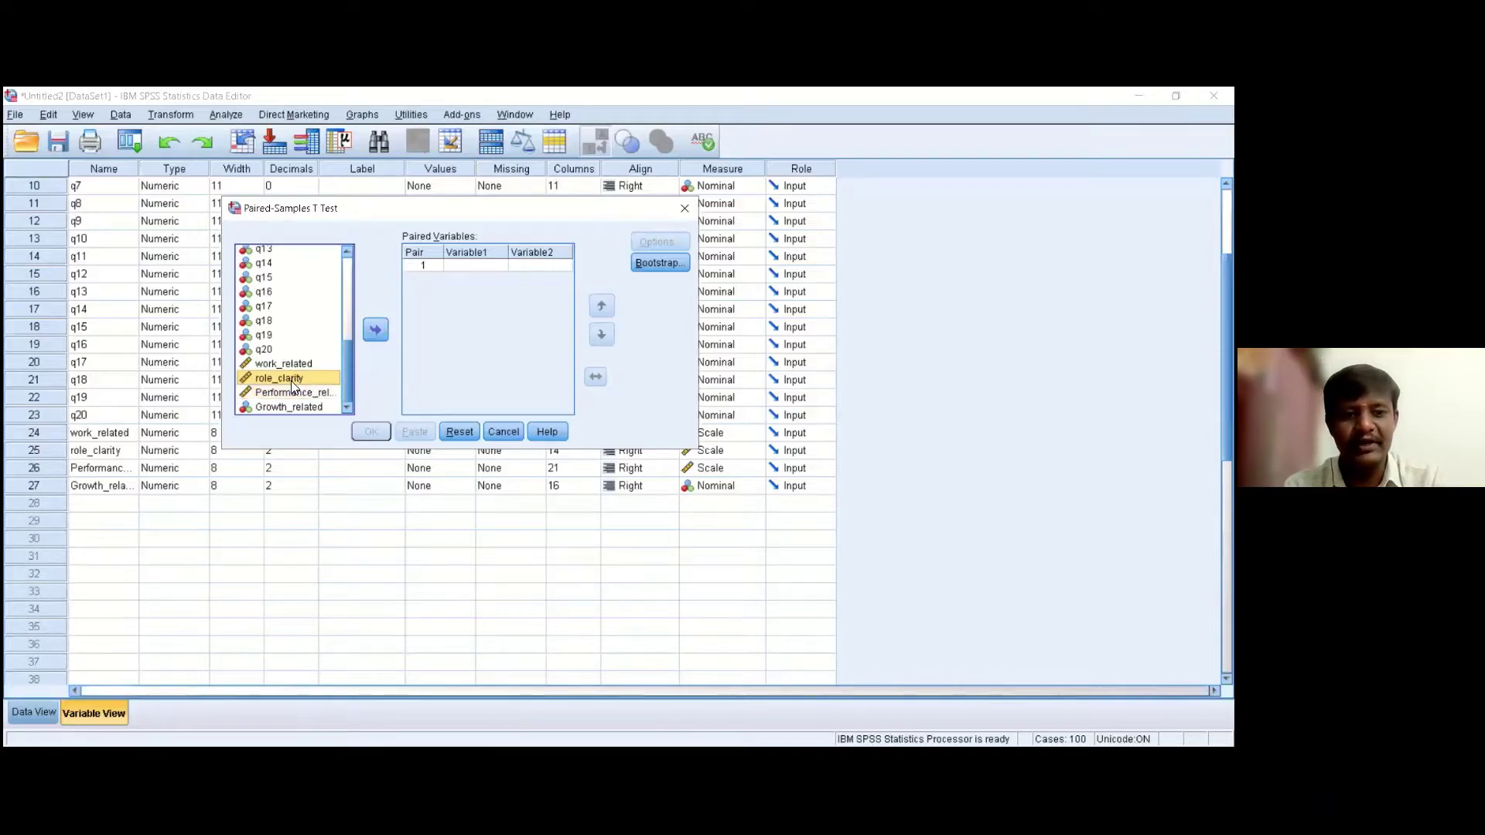
{"action": "double_click", "coordinate": [292, 381]}
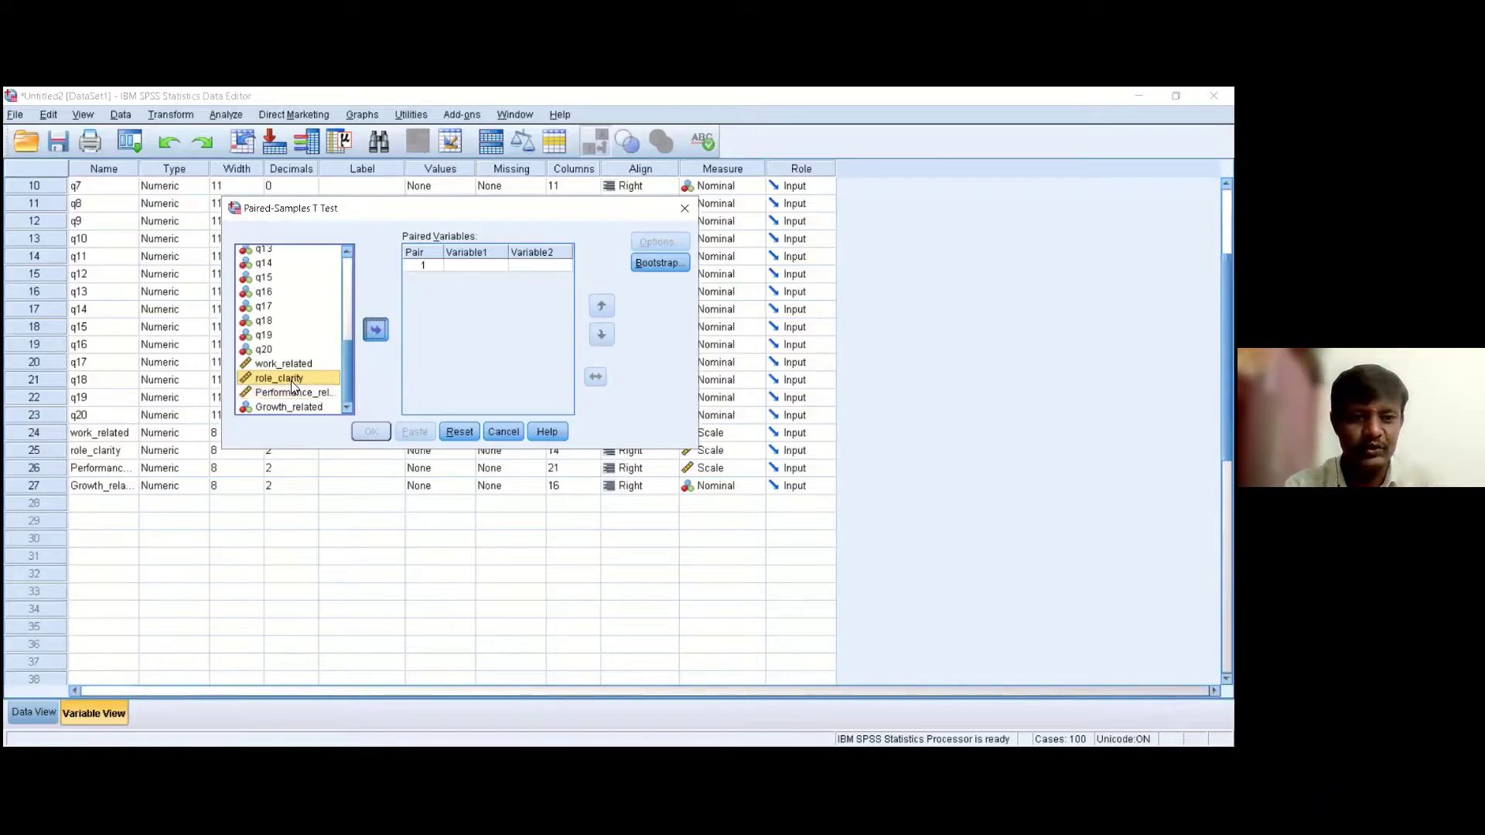
{"action": "double_click", "coordinate": [292, 387]}
{"action": "left_click", "coordinate": [460, 357]}
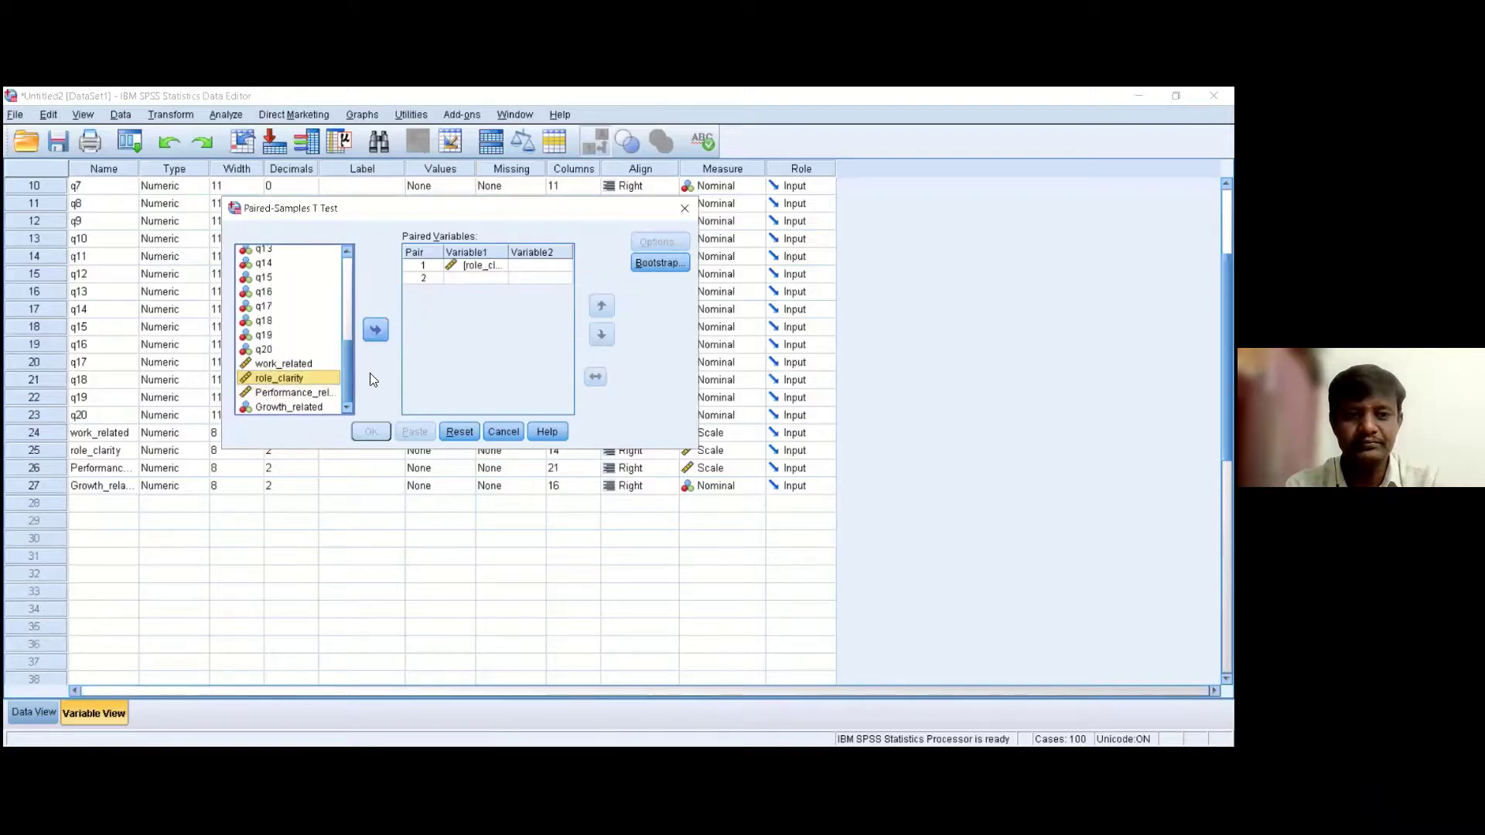
{"action": "left_click", "coordinate": [298, 394]}
{"action": "double_click", "coordinate": [297, 395]}
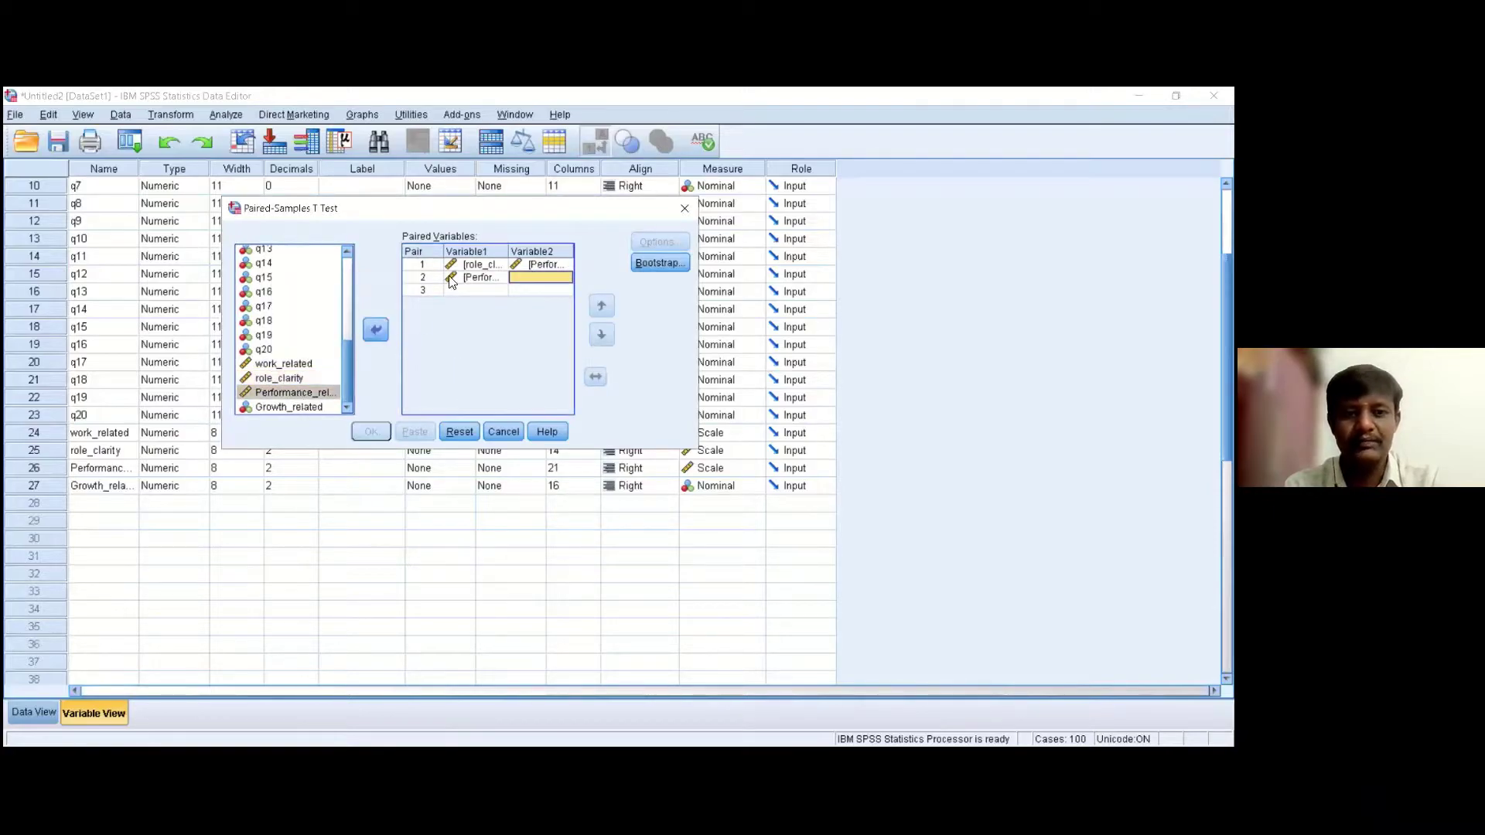
{"action": "left_click", "coordinate": [458, 432]}
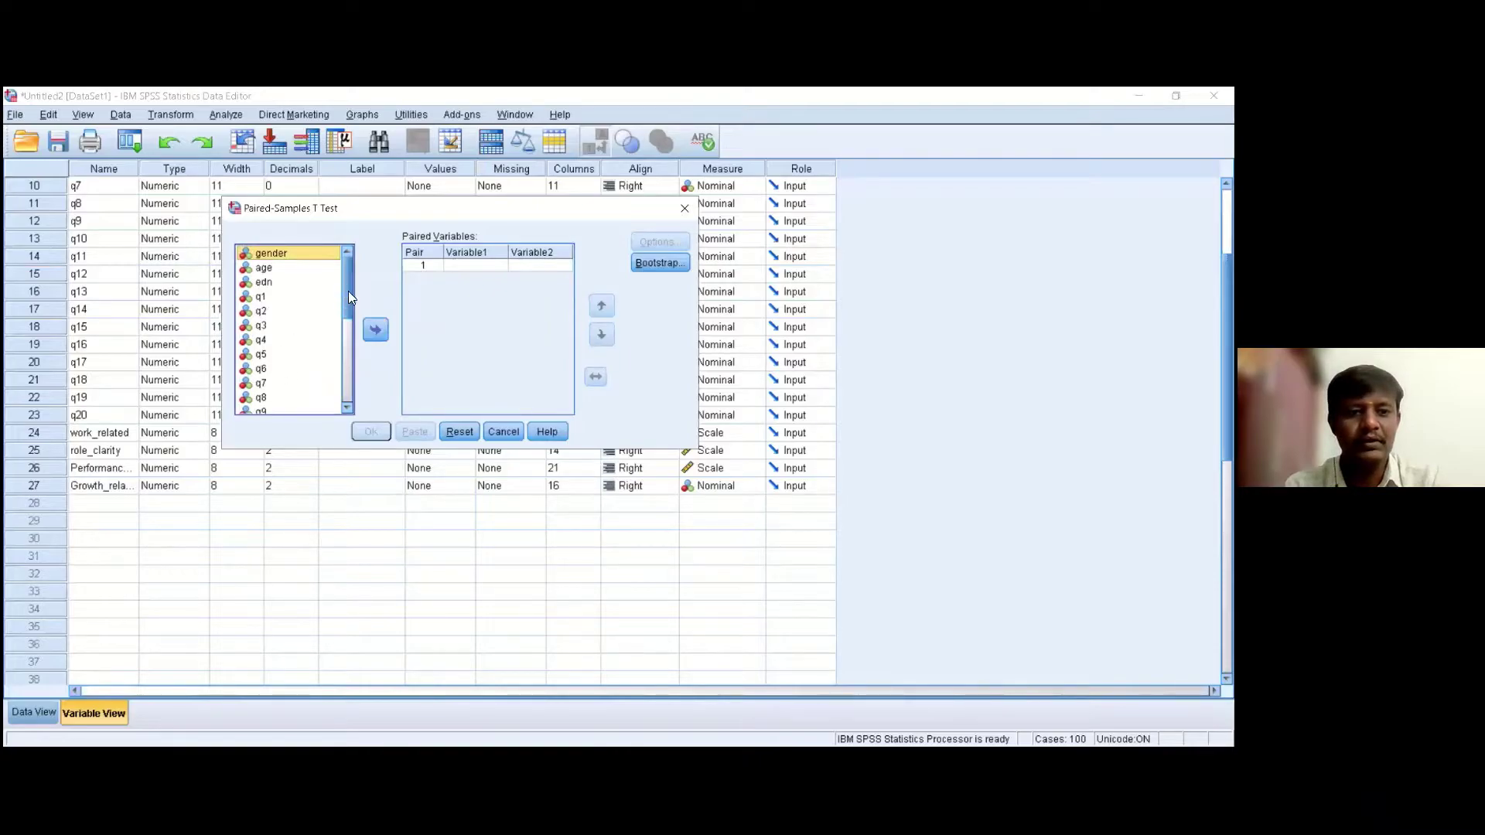
{"action": "left_click_drag", "start_coordinate": [348, 296], "coordinate": [350, 384]}
{"action": "left_click", "coordinate": [293, 364]}
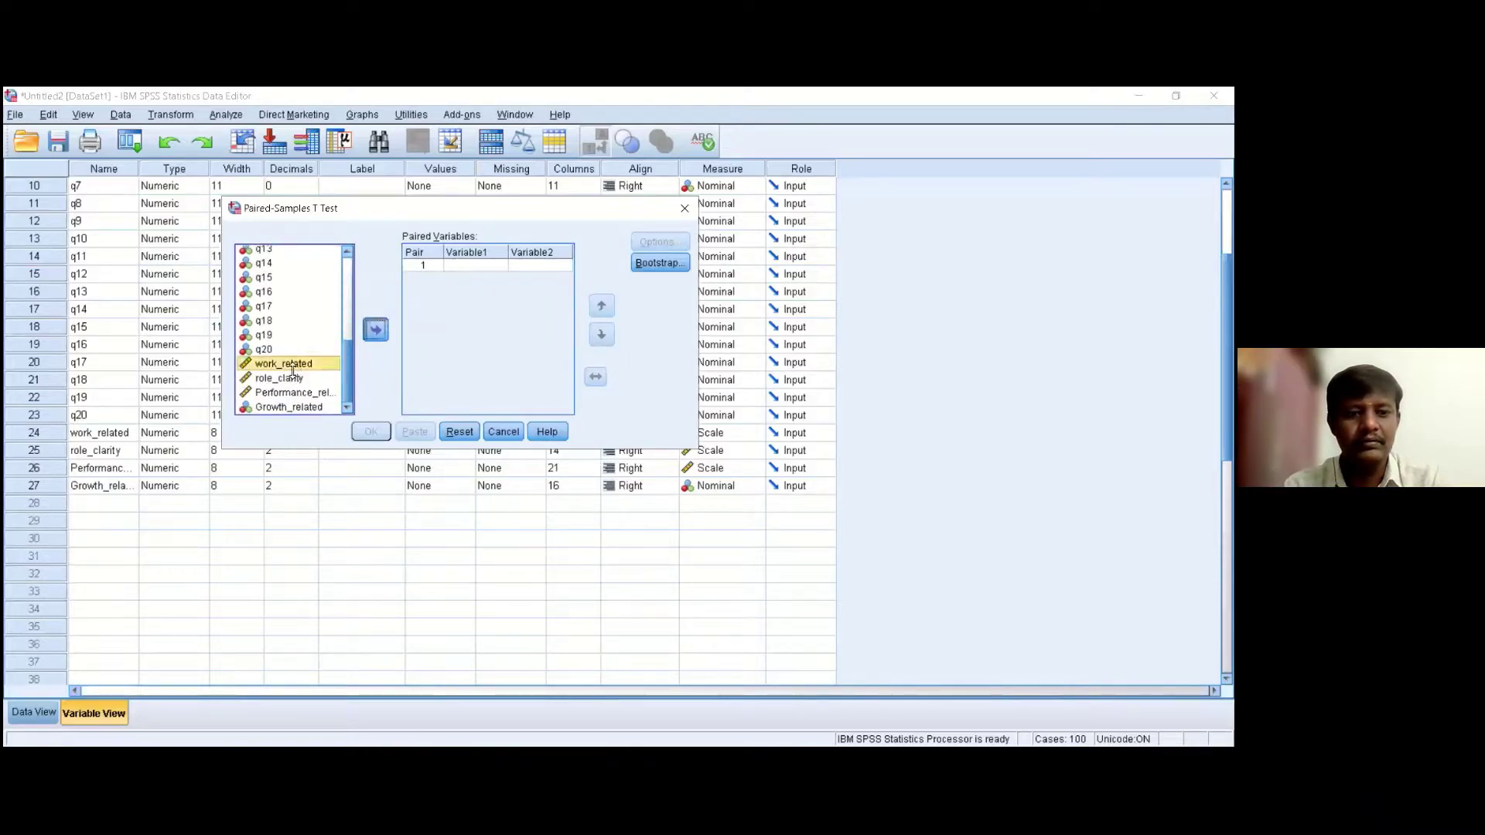
{"action": "double_click", "coordinate": [292, 364]}
{"action": "left_click", "coordinate": [456, 354]}
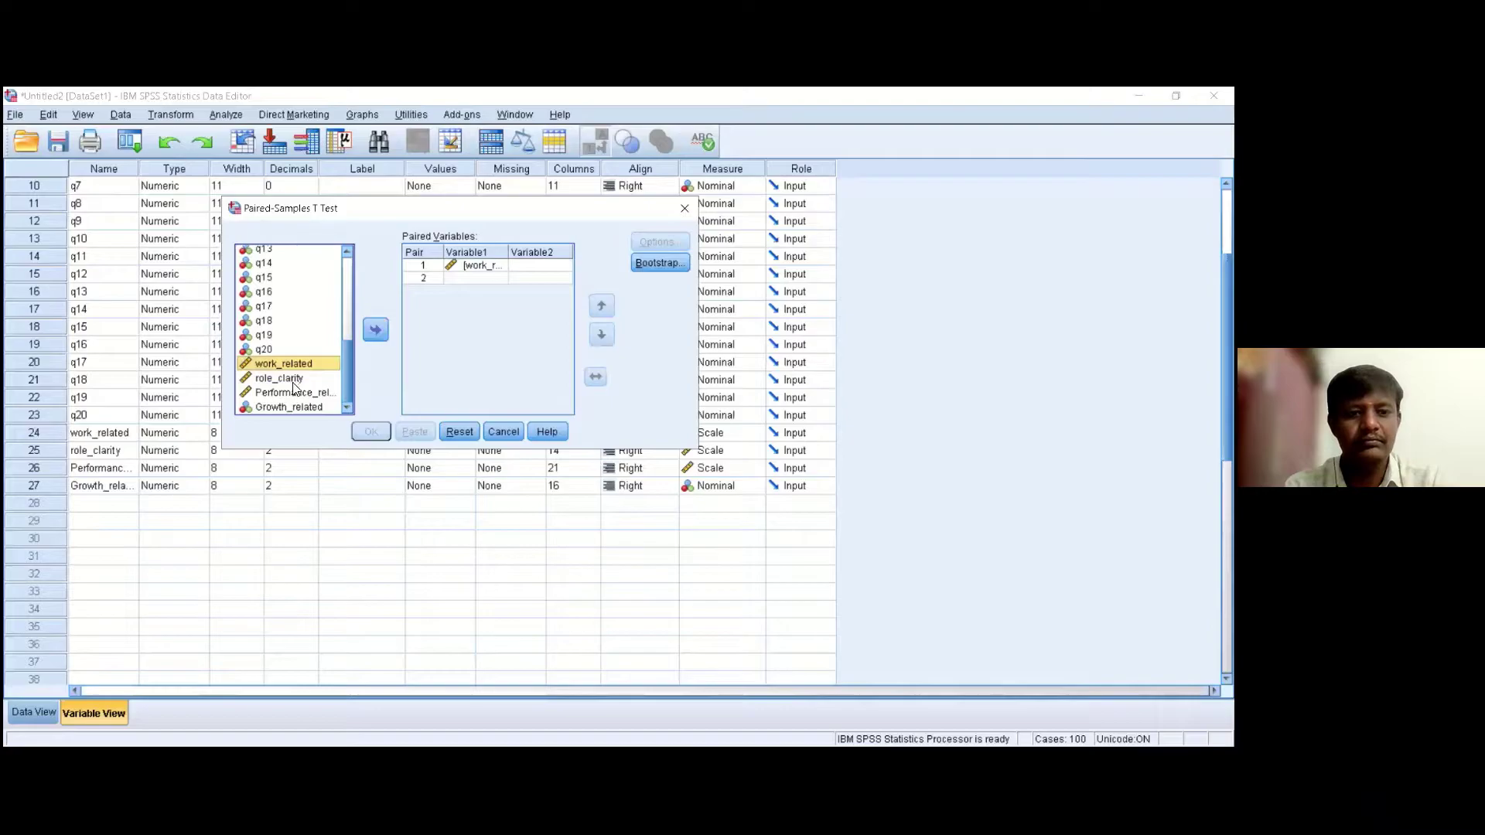
{"action": "left_click", "coordinate": [446, 433]}
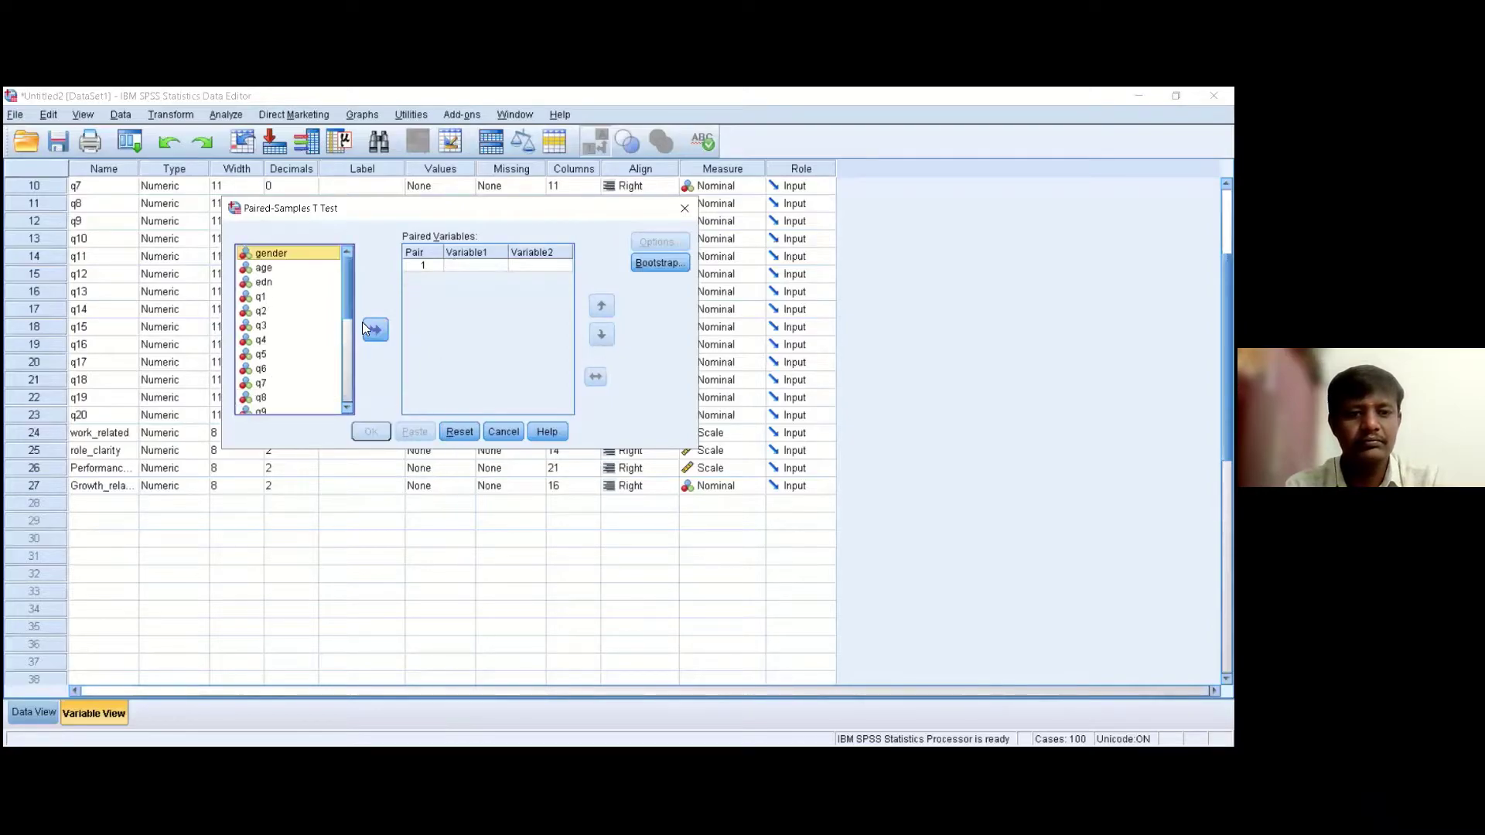
Try to add role_clarity and Performance_related to the paired variables together as one selection.
{"action": "key", "text": "Down"}
{"action": "key", "text": "Down"}
{"action": "key", "text": "Down"}
{"action": "key", "text": "Down"}
{"action": "key", "text": "Down"}
{"action": "key", "text": "Down"}
{"action": "key", "text": "Down"}
{"action": "key", "text": "Down"}
{"action": "key", "text": "Down"}
{"action": "left_click_drag", "start_coordinate": [347, 304], "coordinate": [345, 398]}
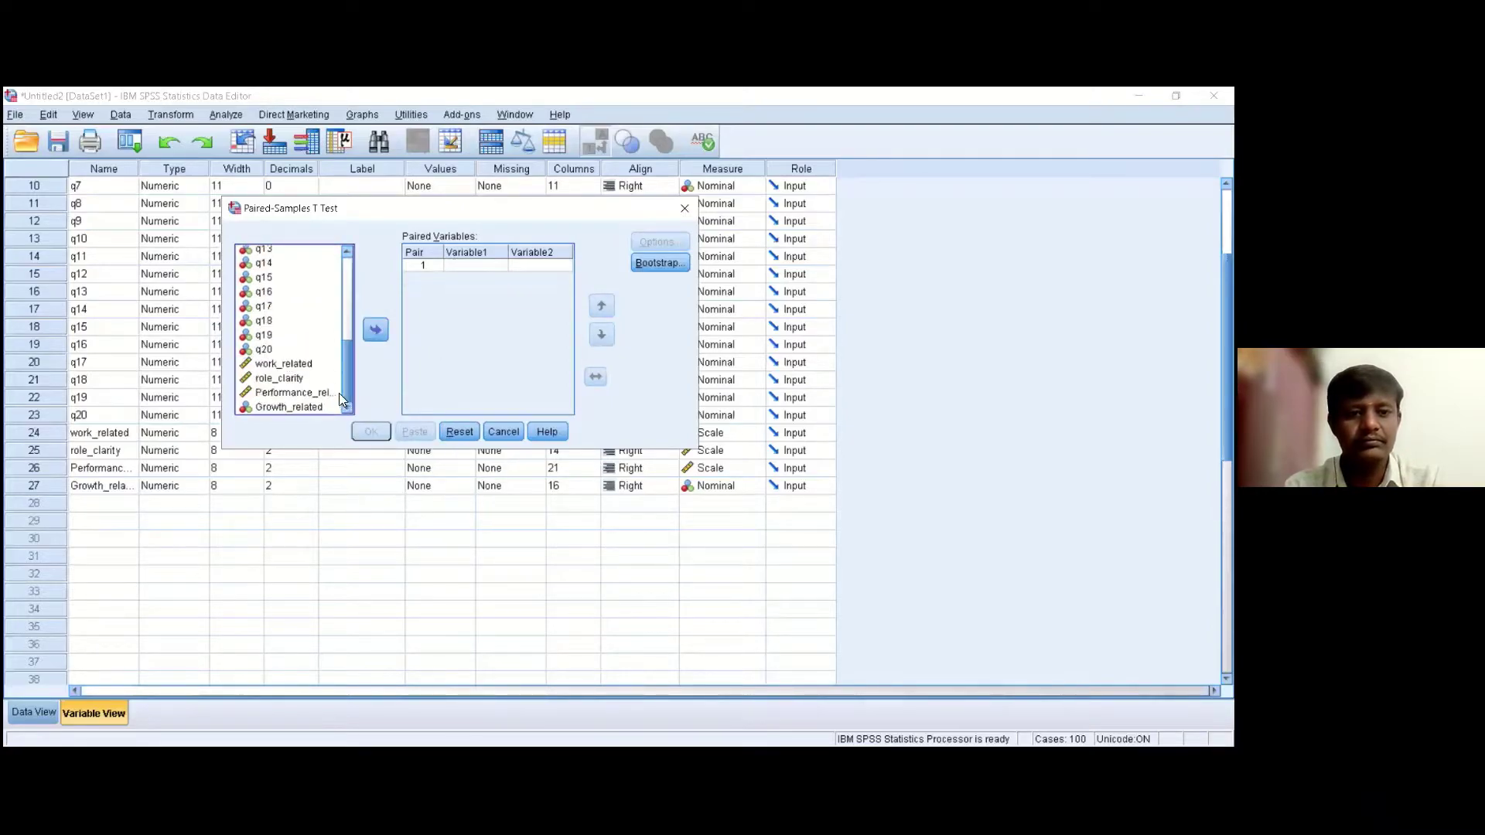
{"action": "left_click", "coordinate": [302, 379]}
{"action": "left_click", "coordinate": [299, 394], "text": "ctrl"}
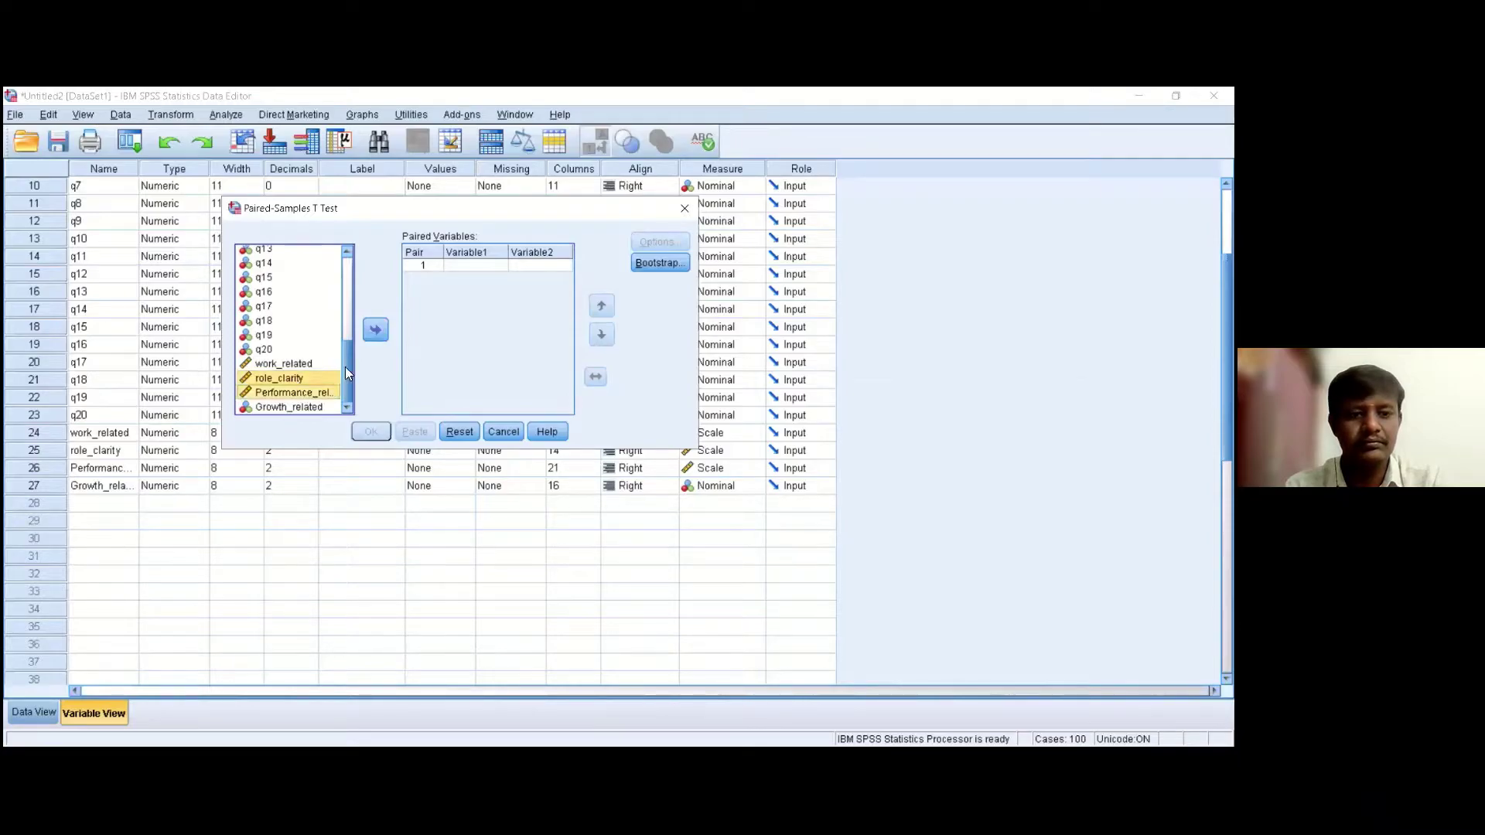
{"action": "left_click", "coordinate": [376, 331]}
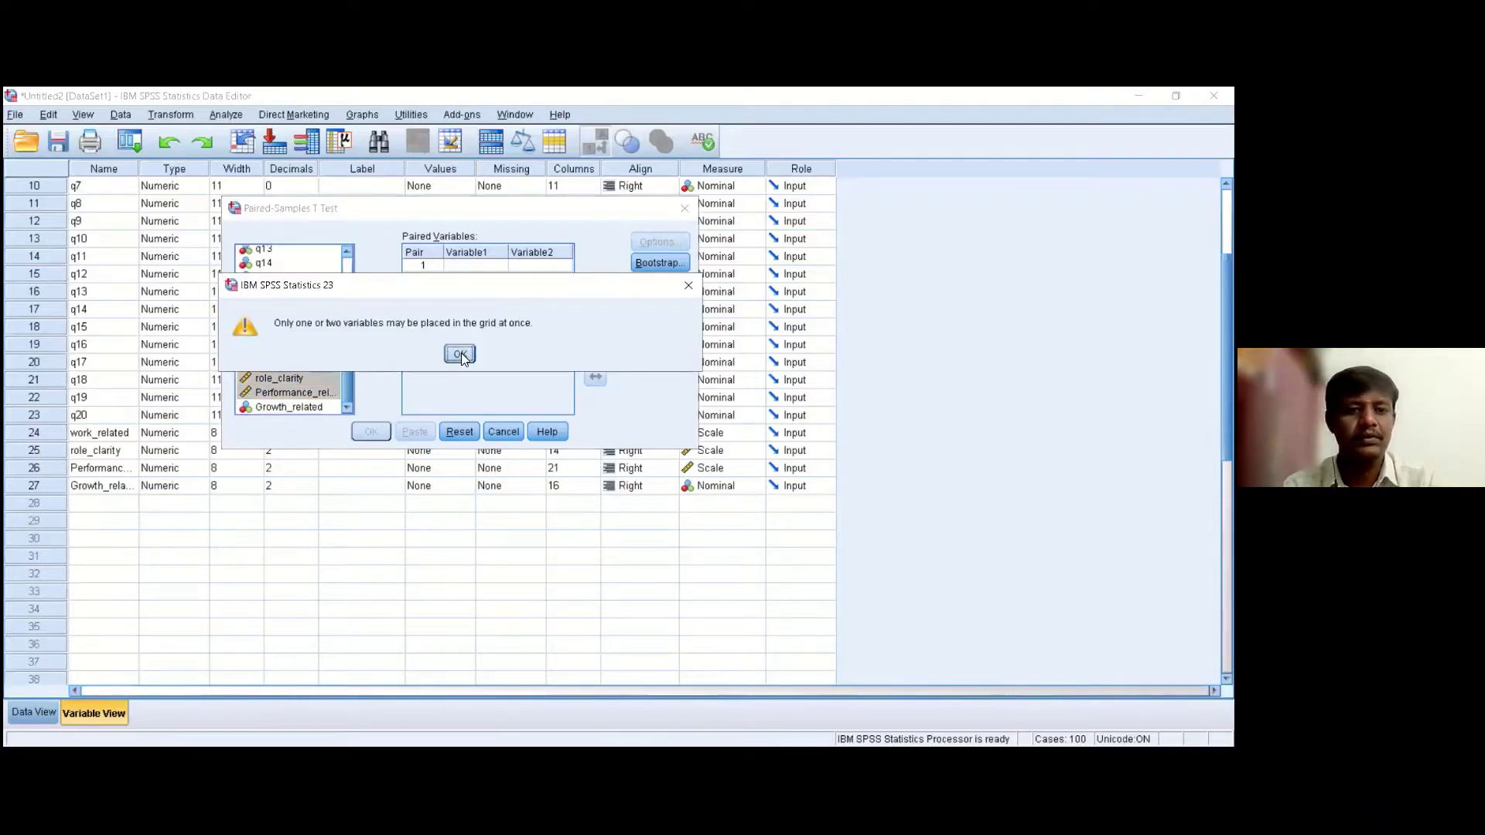
{"action": "left_click", "coordinate": [459, 354]}
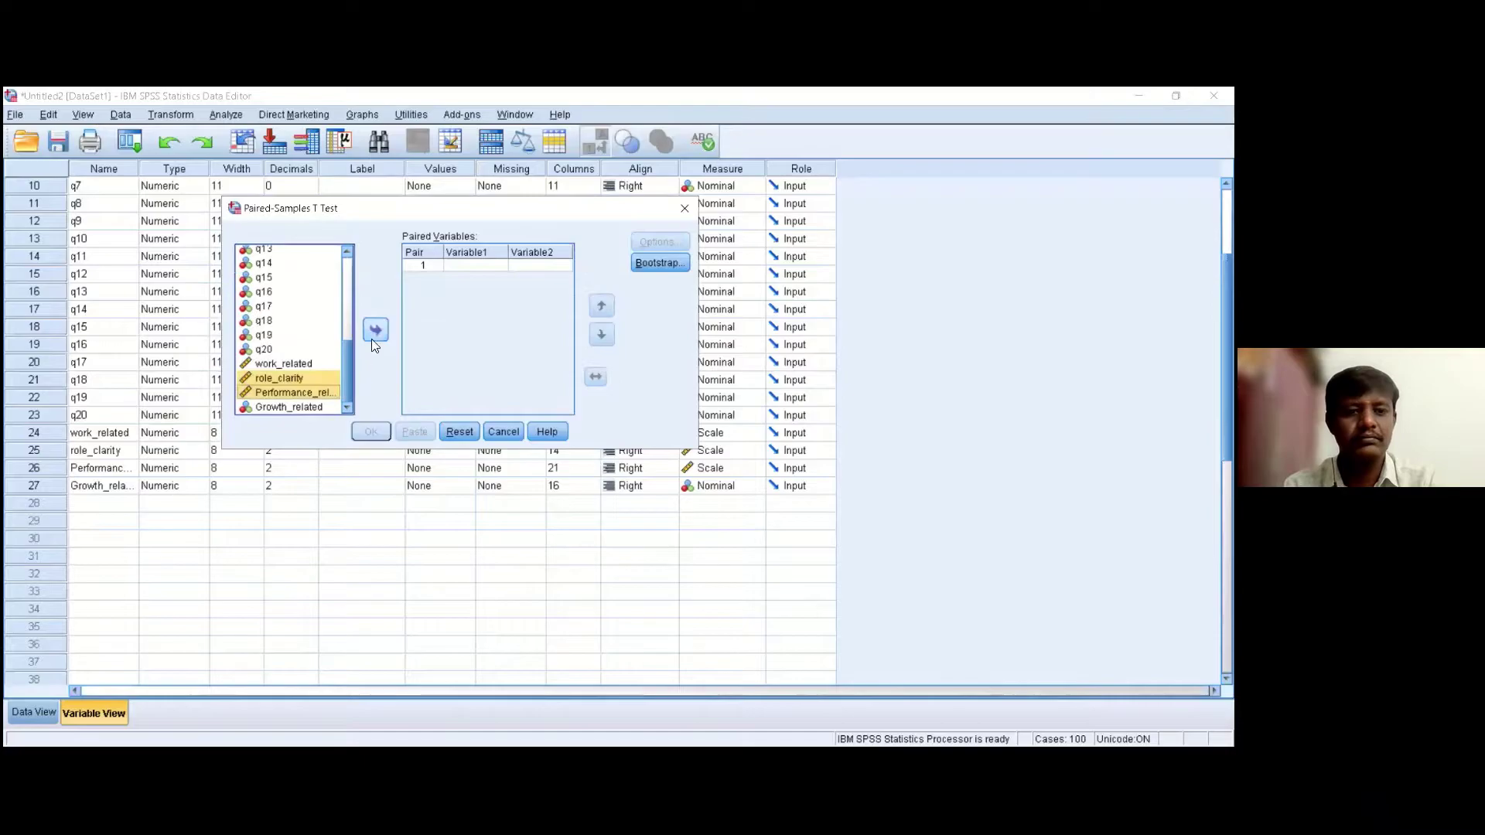
{"action": "left_click", "coordinate": [376, 331]}
{"action": "left_click", "coordinate": [459, 354]}
Set pair 1 of the t test to role_clarity as Variable1 and Performance_related as Variable2.
{"action": "left_click", "coordinate": [306, 377]}
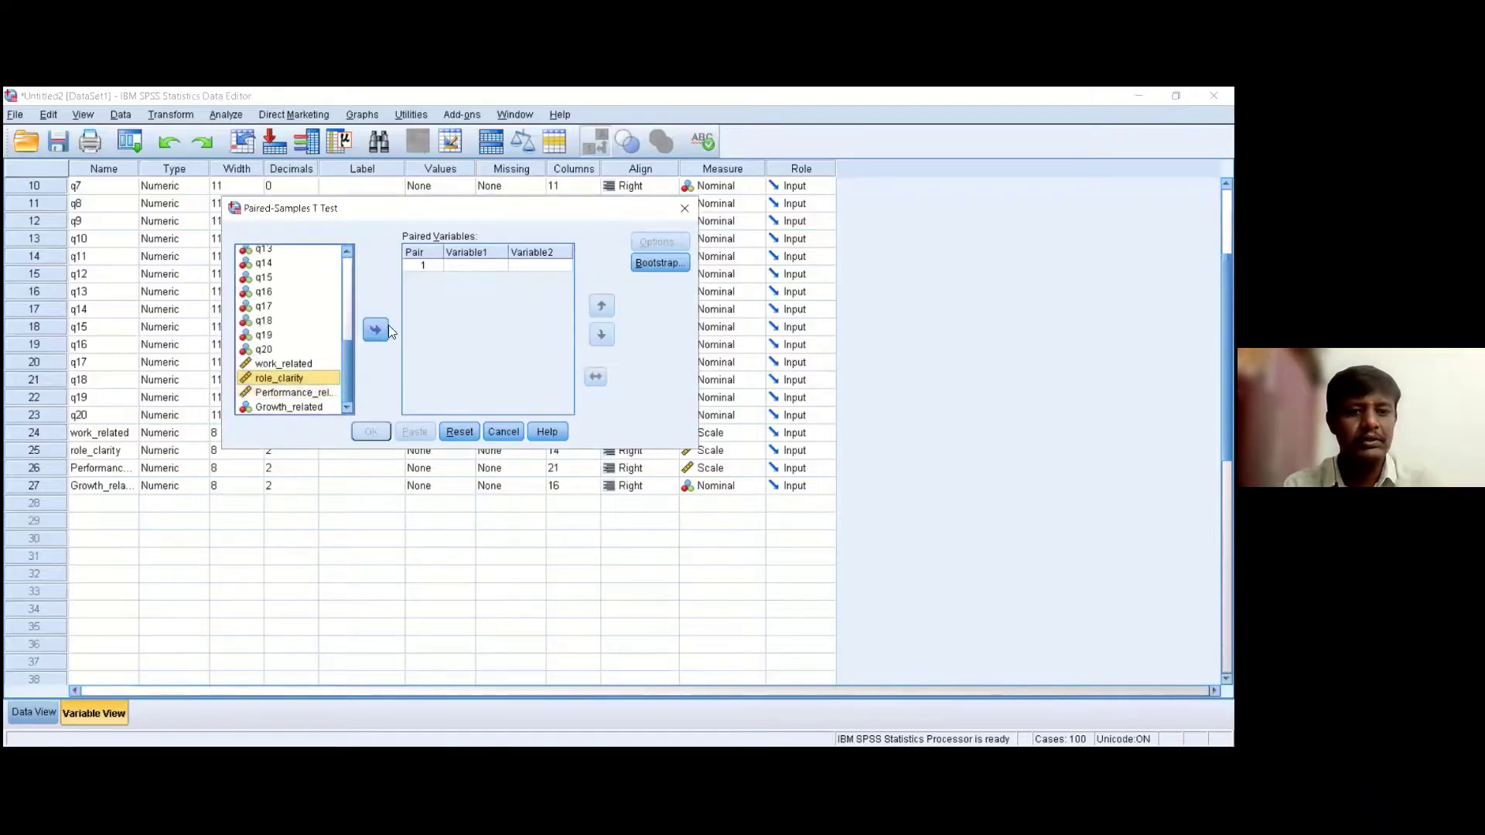
{"action": "left_click", "coordinate": [376, 331]}
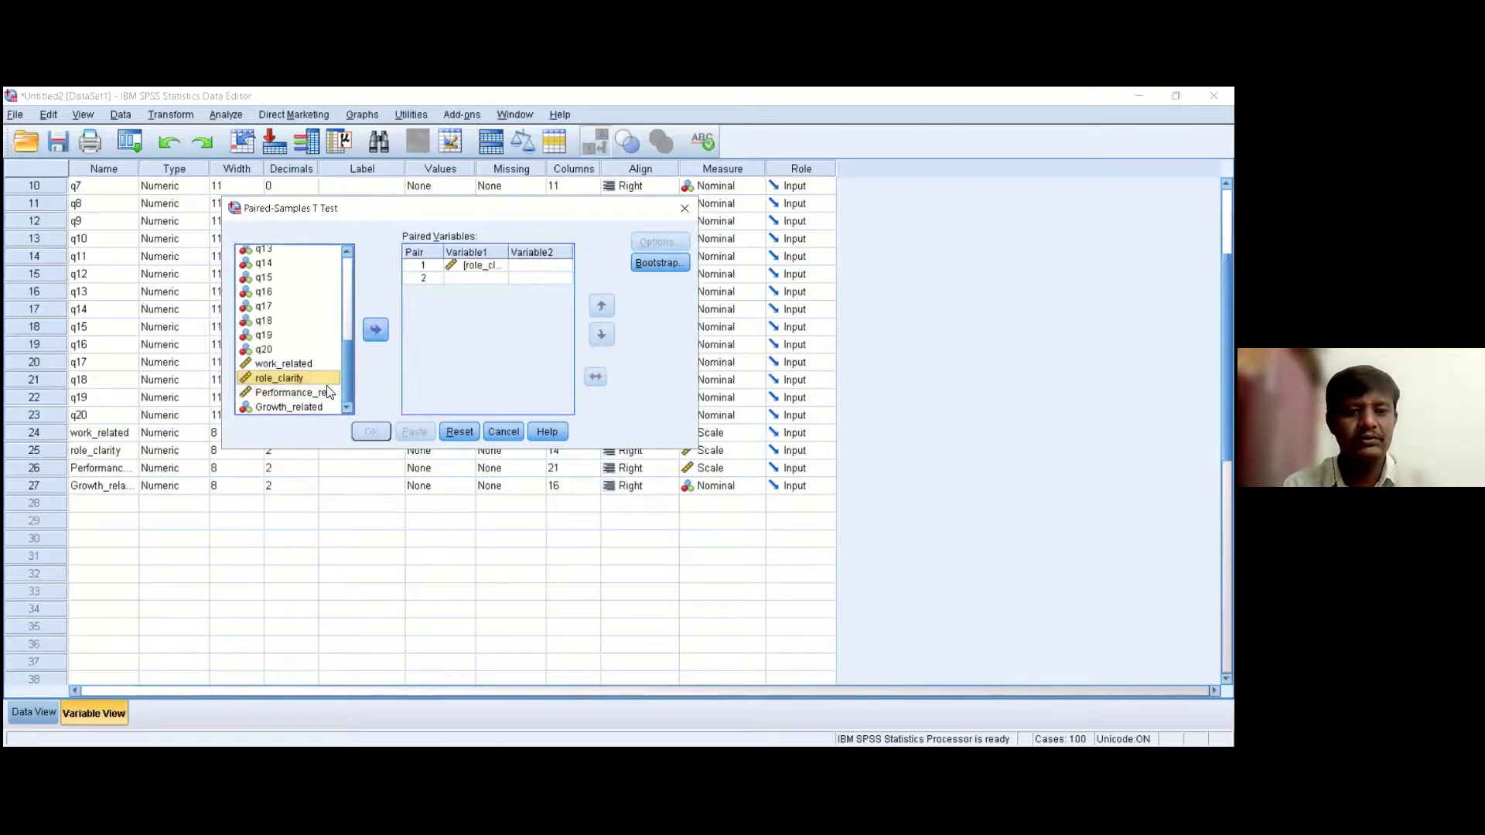
{"action": "left_click", "coordinate": [290, 392]}
{"action": "left_click", "coordinate": [376, 330]}
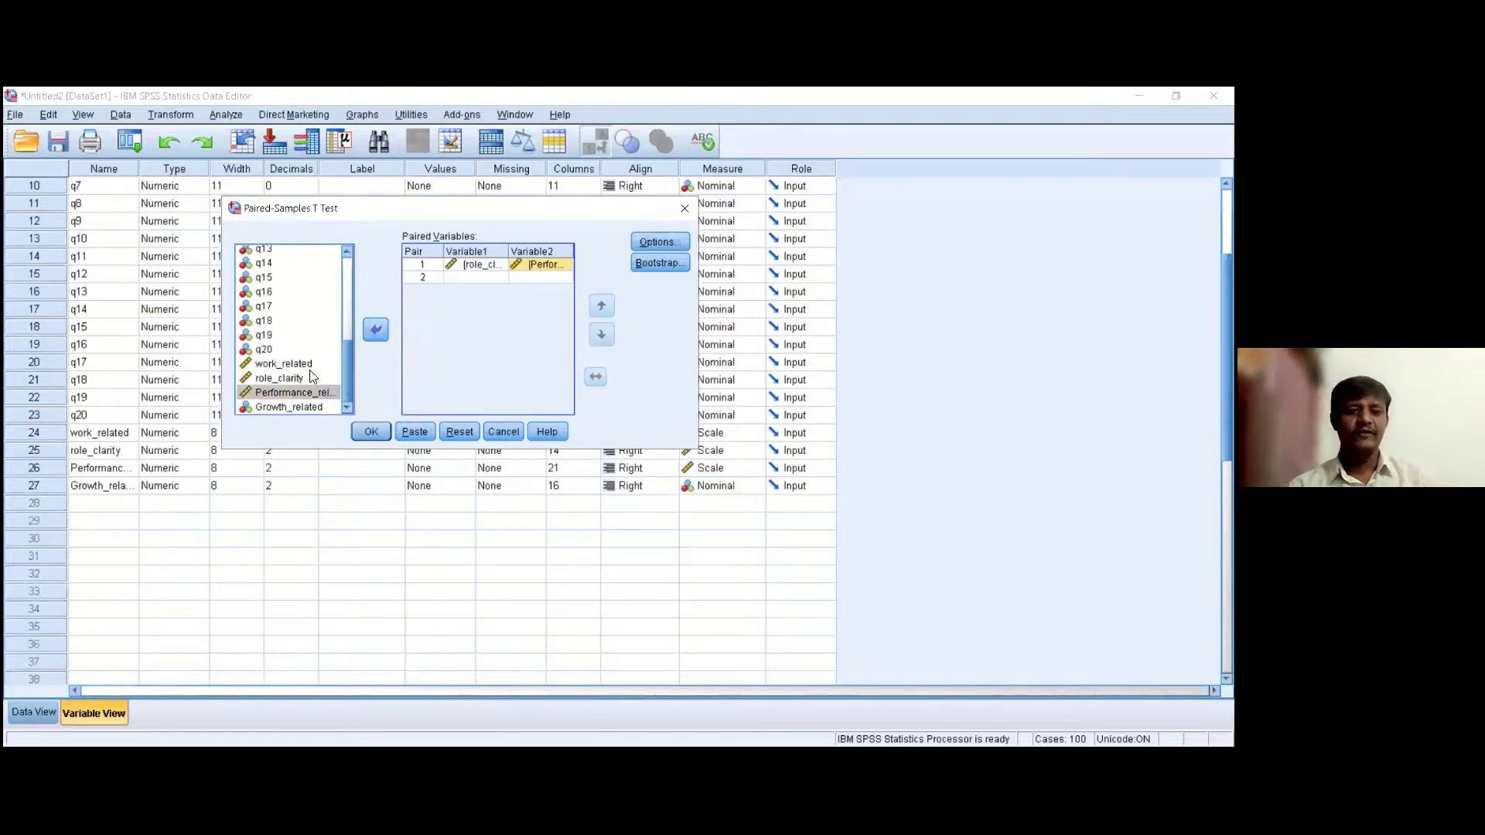
{"action": "left_click", "coordinate": [288, 378]}
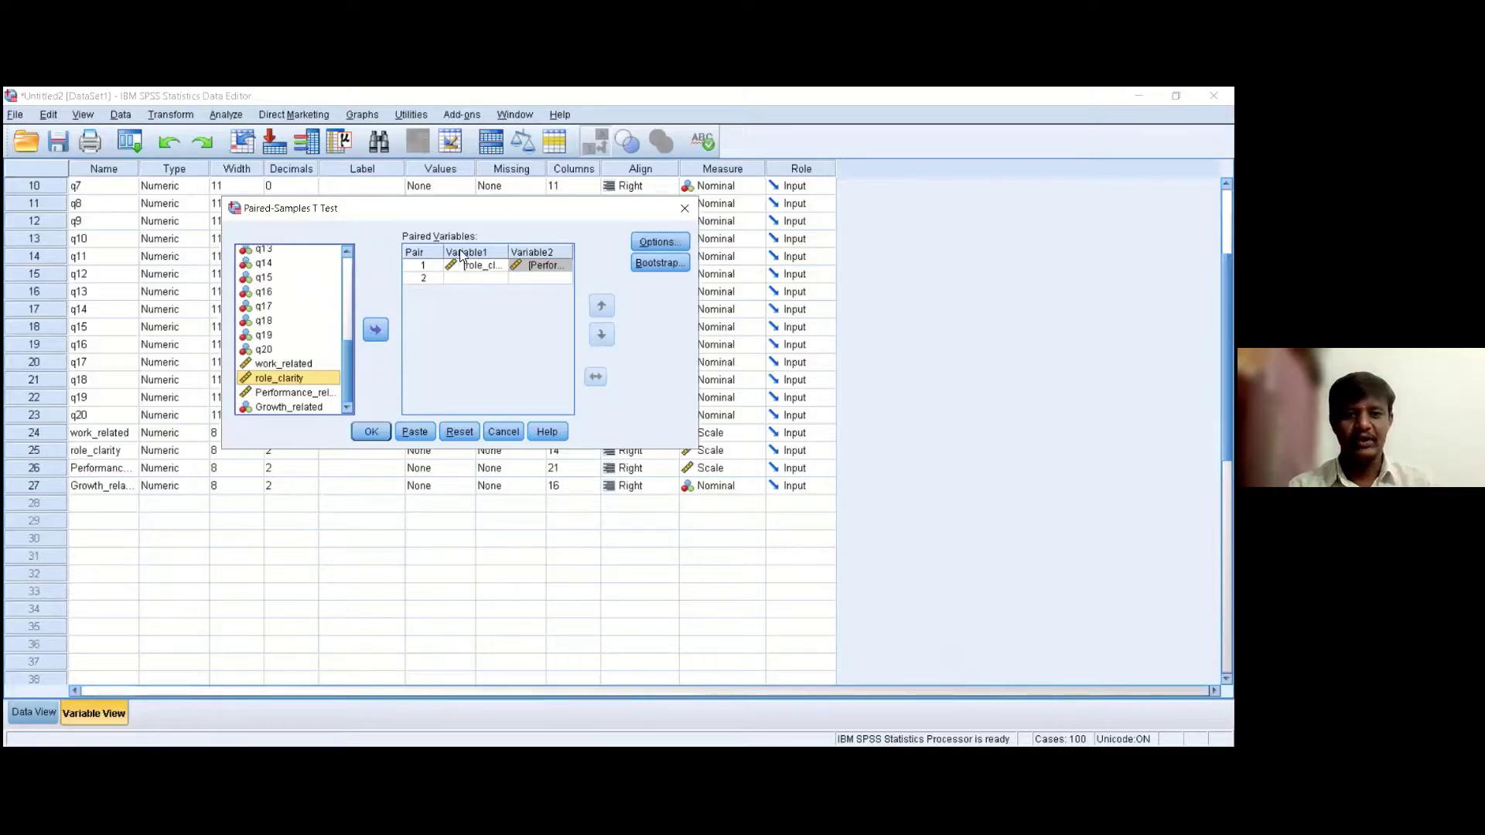
{"action": "left_click", "coordinate": [316, 394]}
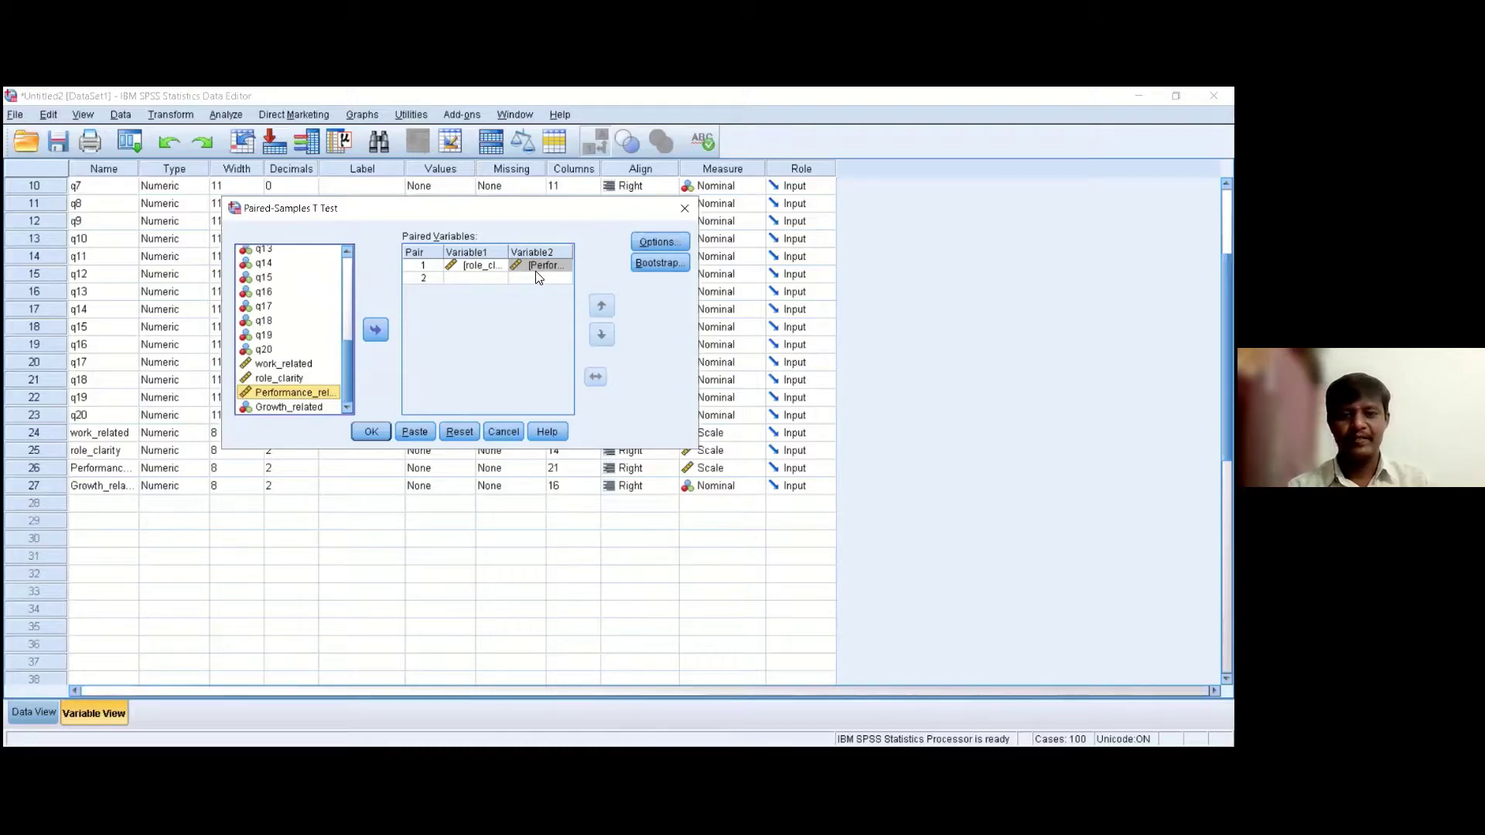
Accept a 95% confidence interval with cases excluded analysis by analysis, and run the paired-samples t test.
{"action": "left_click", "coordinate": [659, 246]}
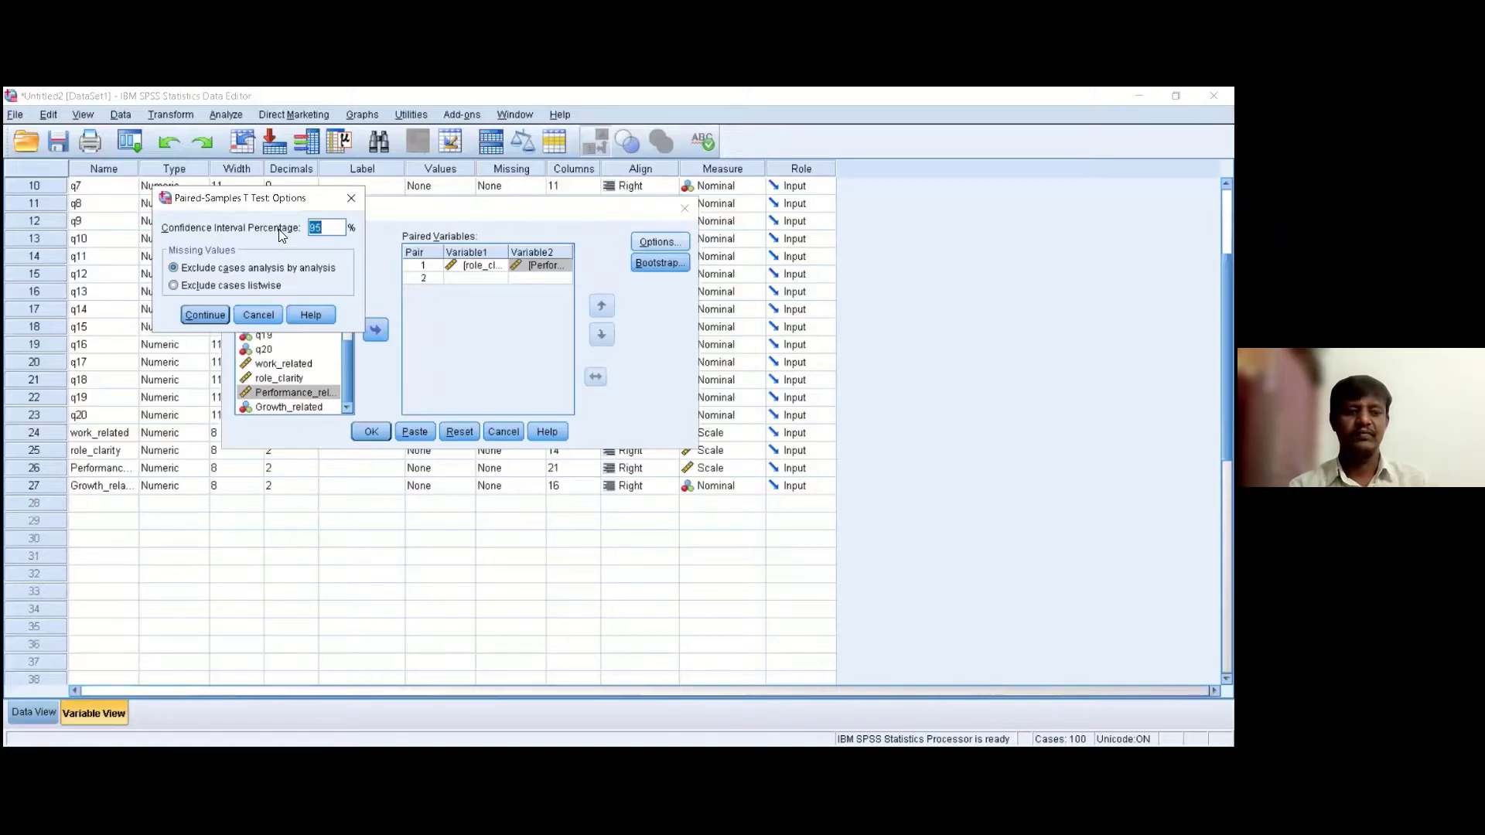
{"action": "left_click", "coordinate": [336, 229]}
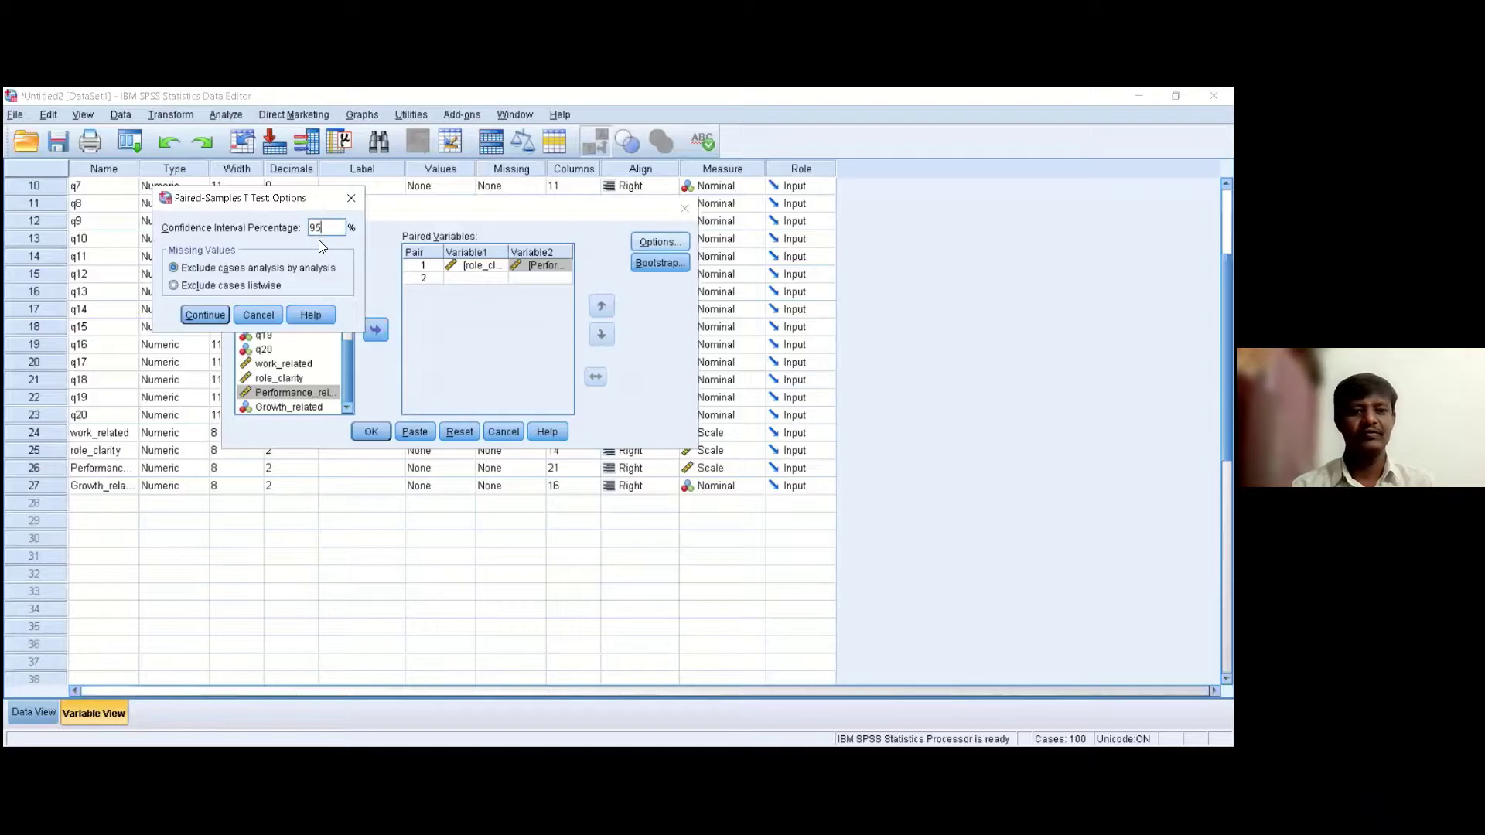
{"action": "left_click", "coordinate": [203, 314]}
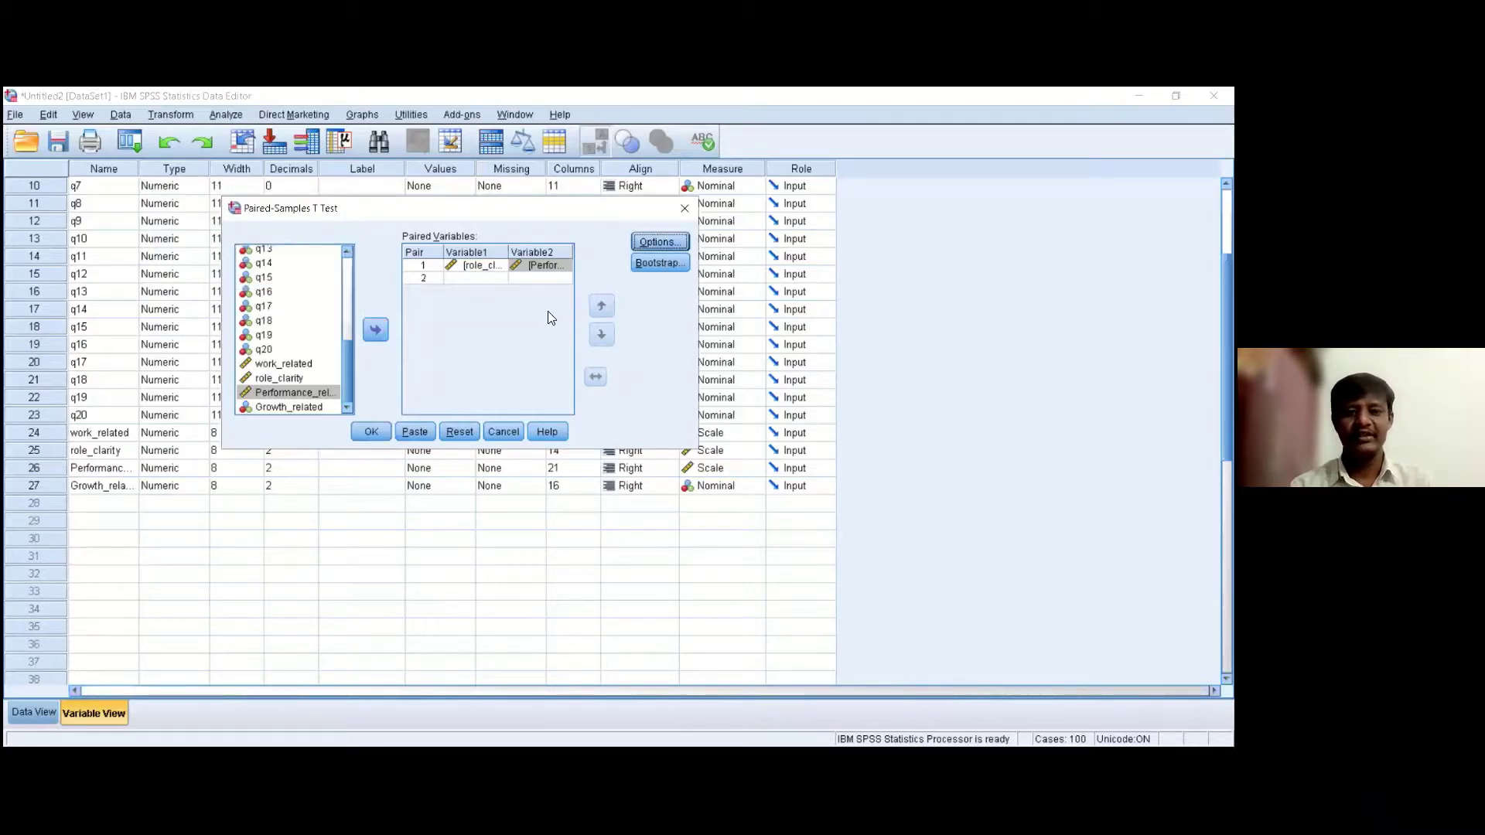
{"action": "left_click", "coordinate": [372, 432]}
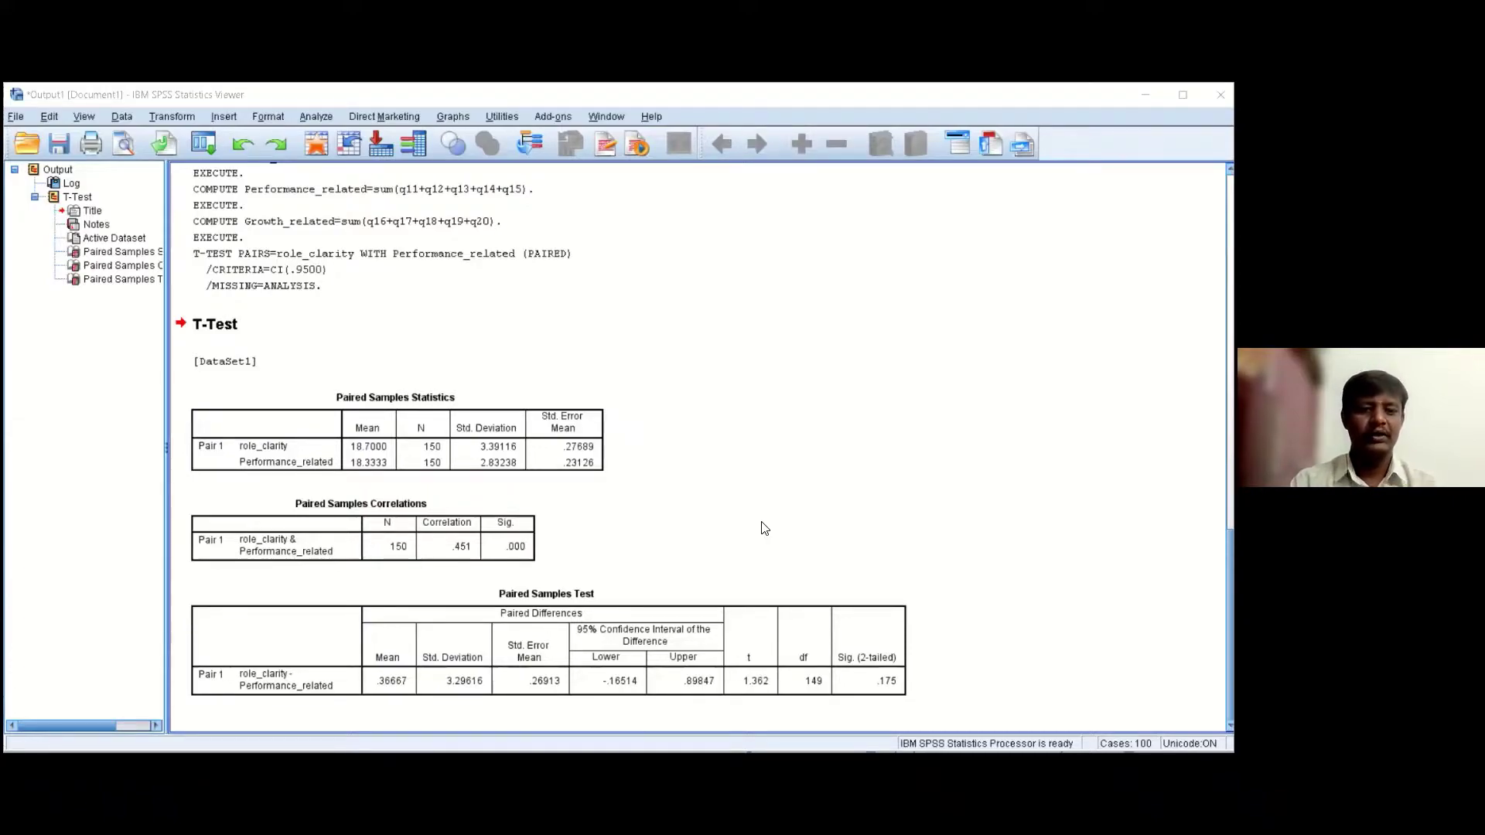
Examine the Paired Samples Statistics, Correlations and Test tables for role_clarity and Performance_related in the output.
{"action": "left_click", "coordinate": [688, 598]}
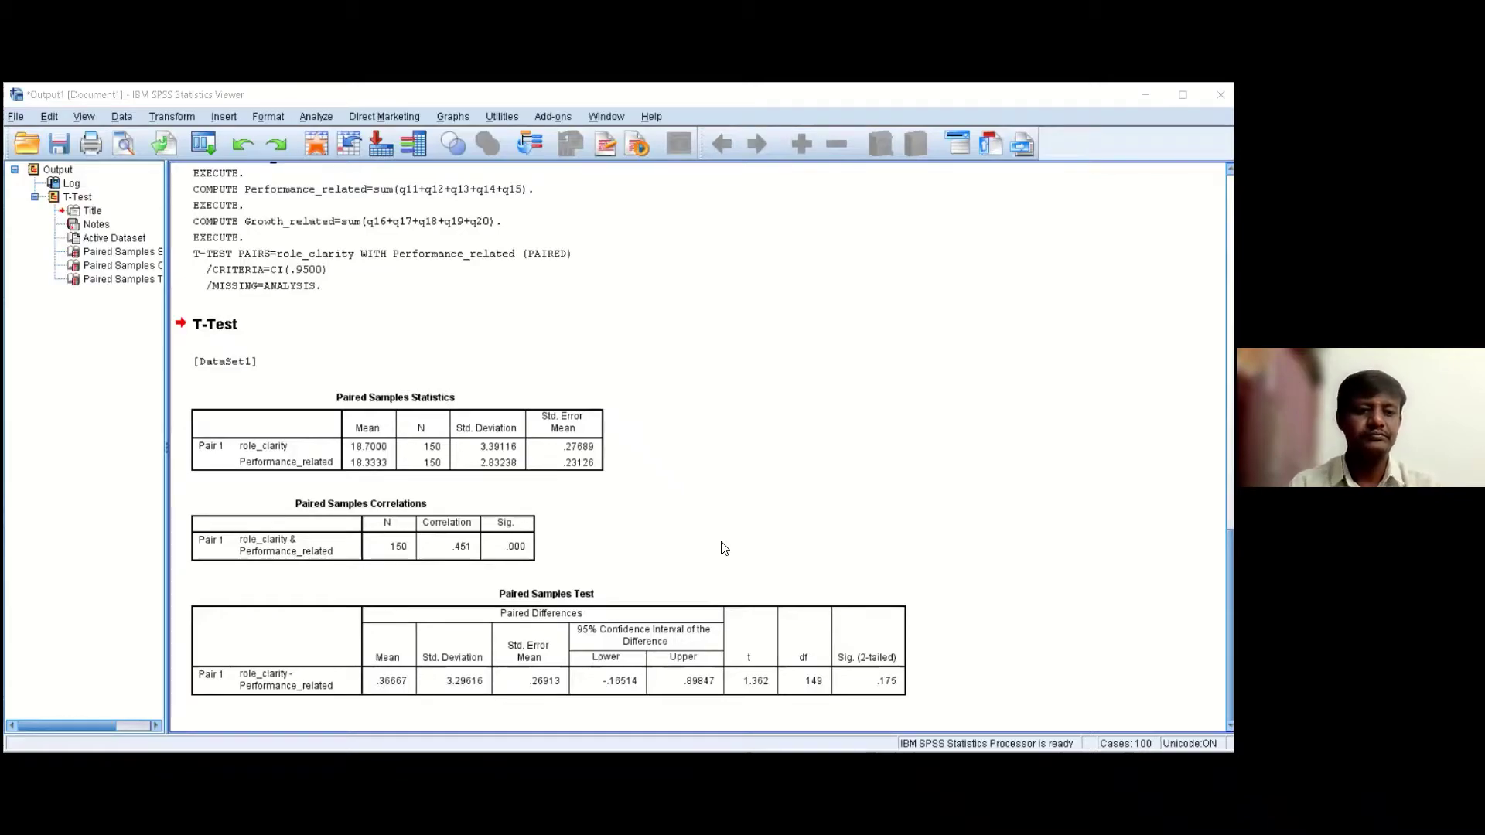
{"action": "left_click", "coordinate": [599, 680]}
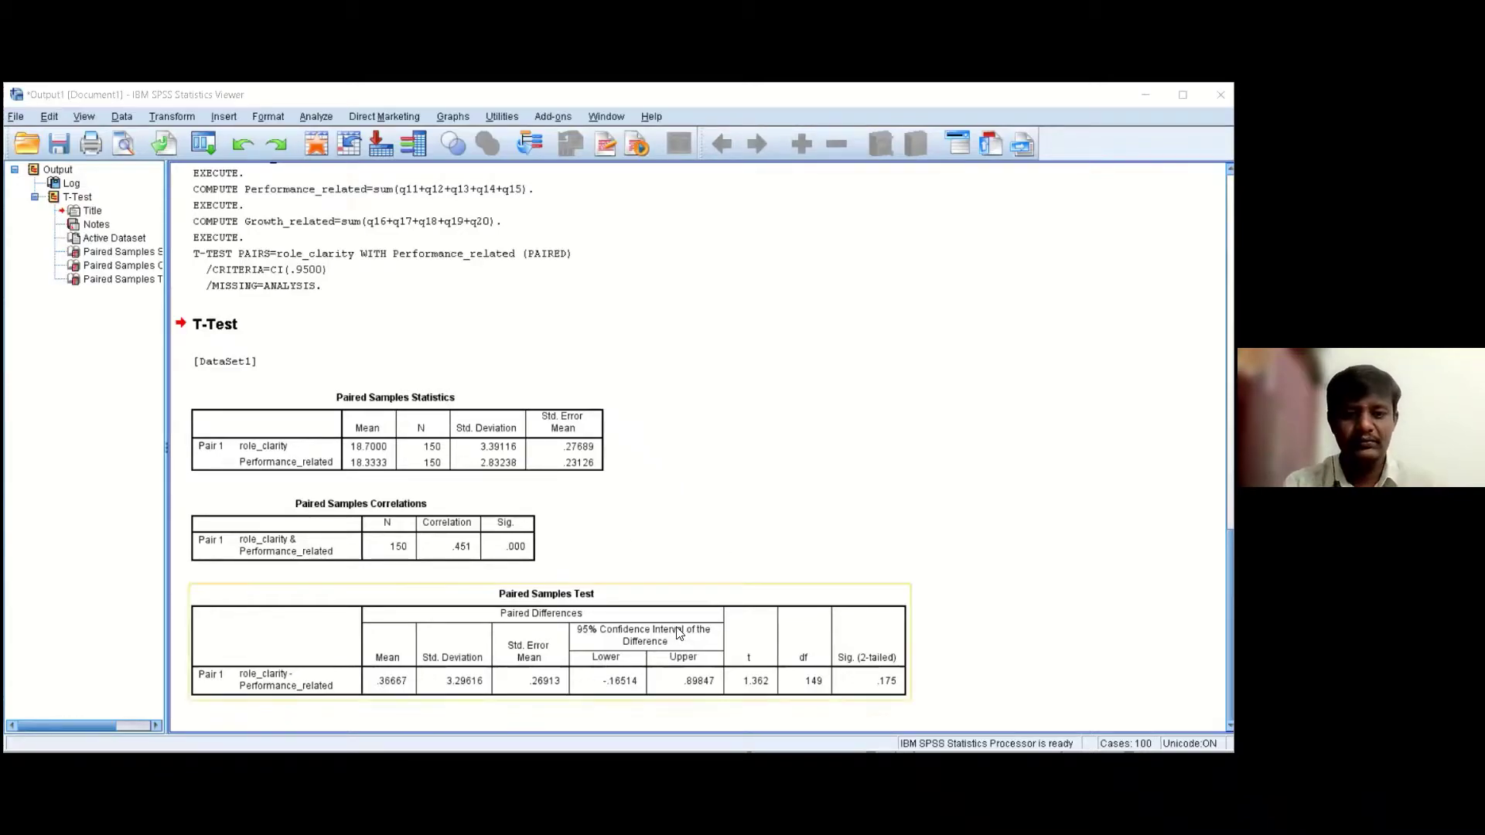
{"action": "left_click", "coordinate": [624, 301]}
{"action": "left_click", "coordinate": [594, 444]}
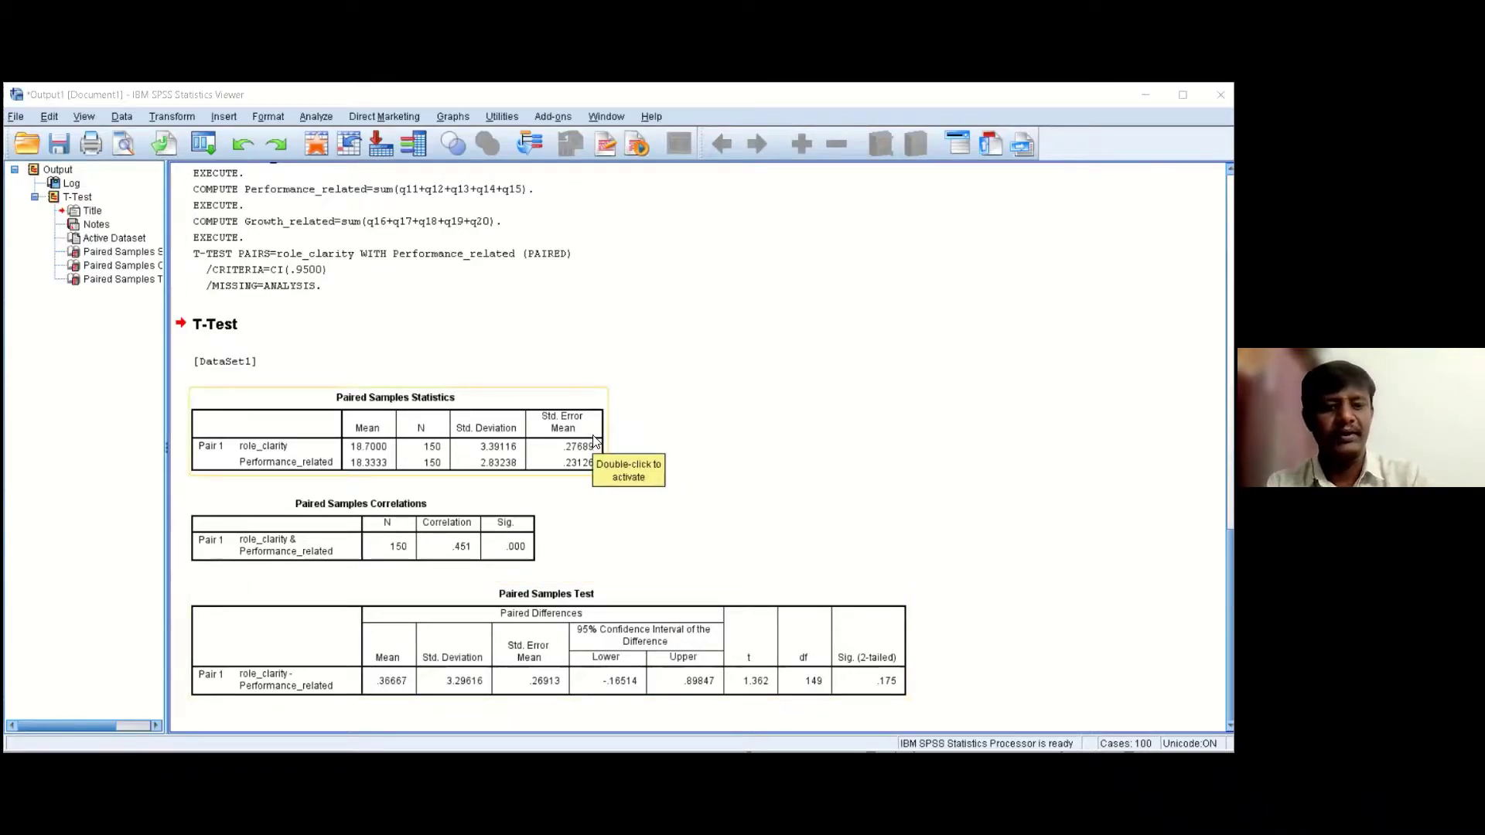
{"action": "left_click", "coordinate": [707, 470]}
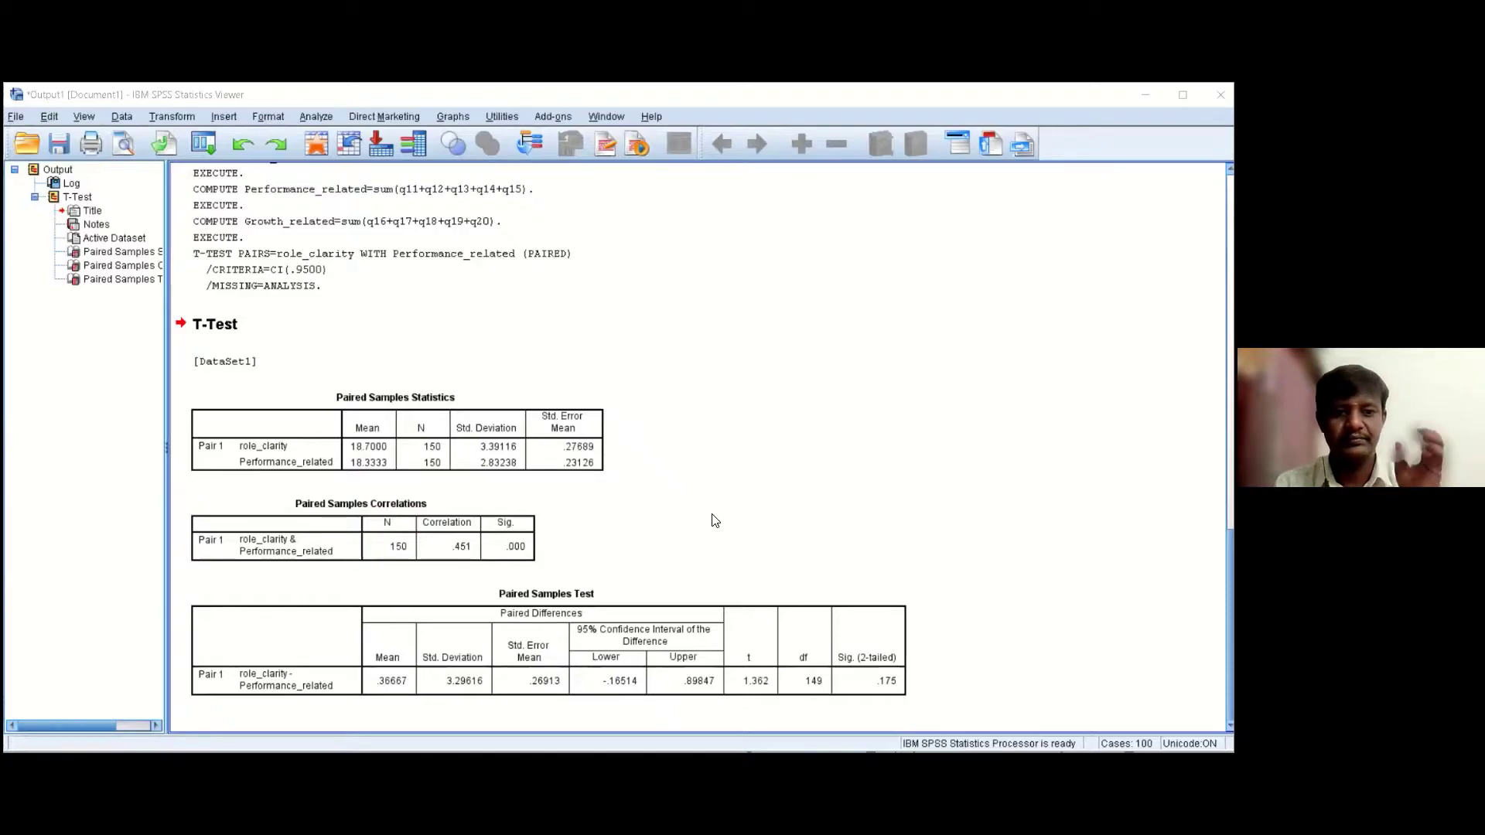
{"action": "left_click", "coordinate": [419, 672]}
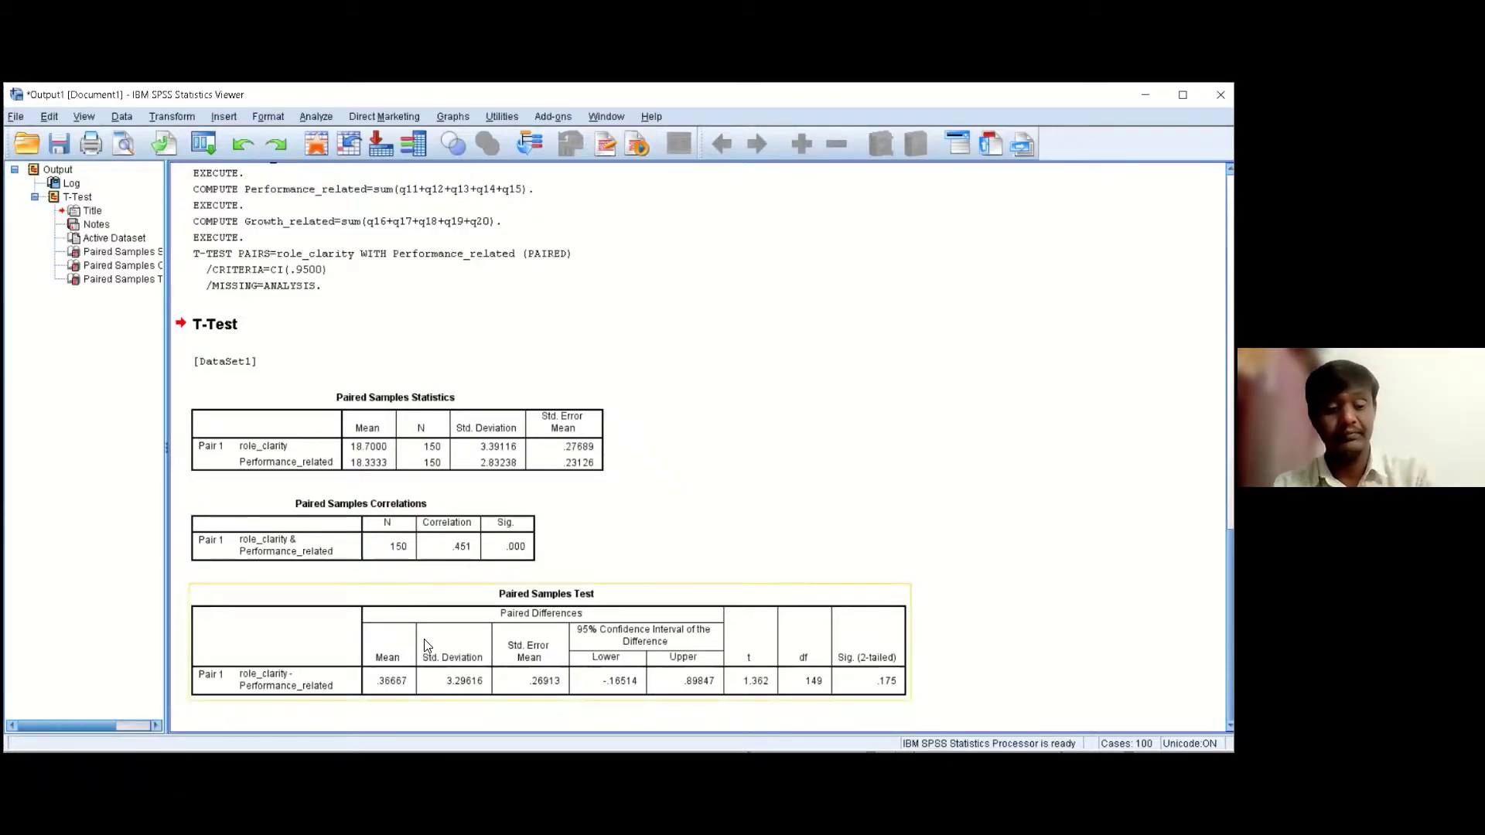
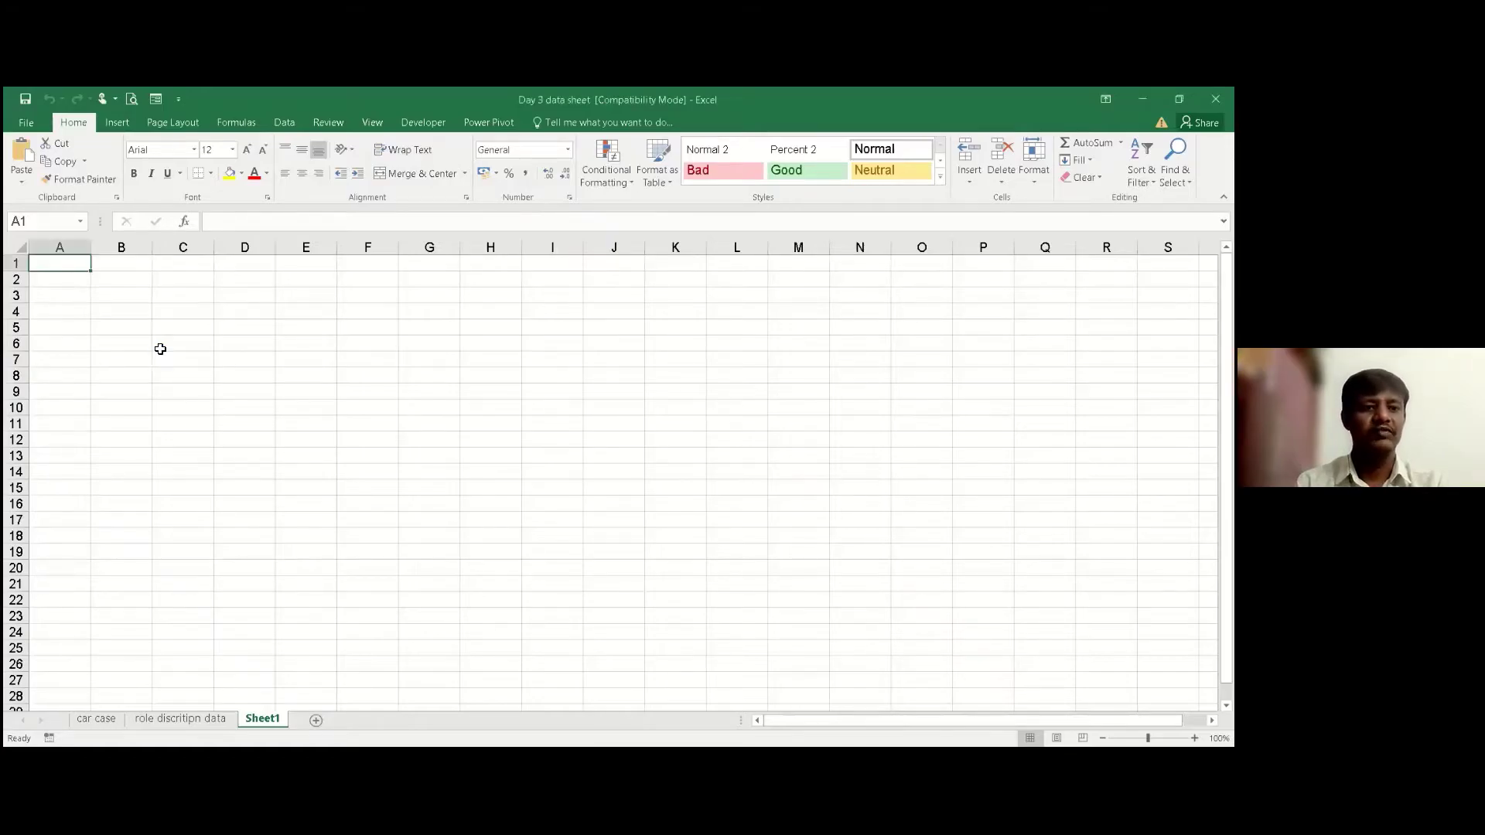
Copy the Paired Samples Statistics table from the SPSS output and paste it into the Excel sheet Sheet1 starting at cell A3.
{"action": "scroll", "coordinate": [215, 393], "scroll_direction": "up", "scroll_amount": 3, "text": "ctrl"}
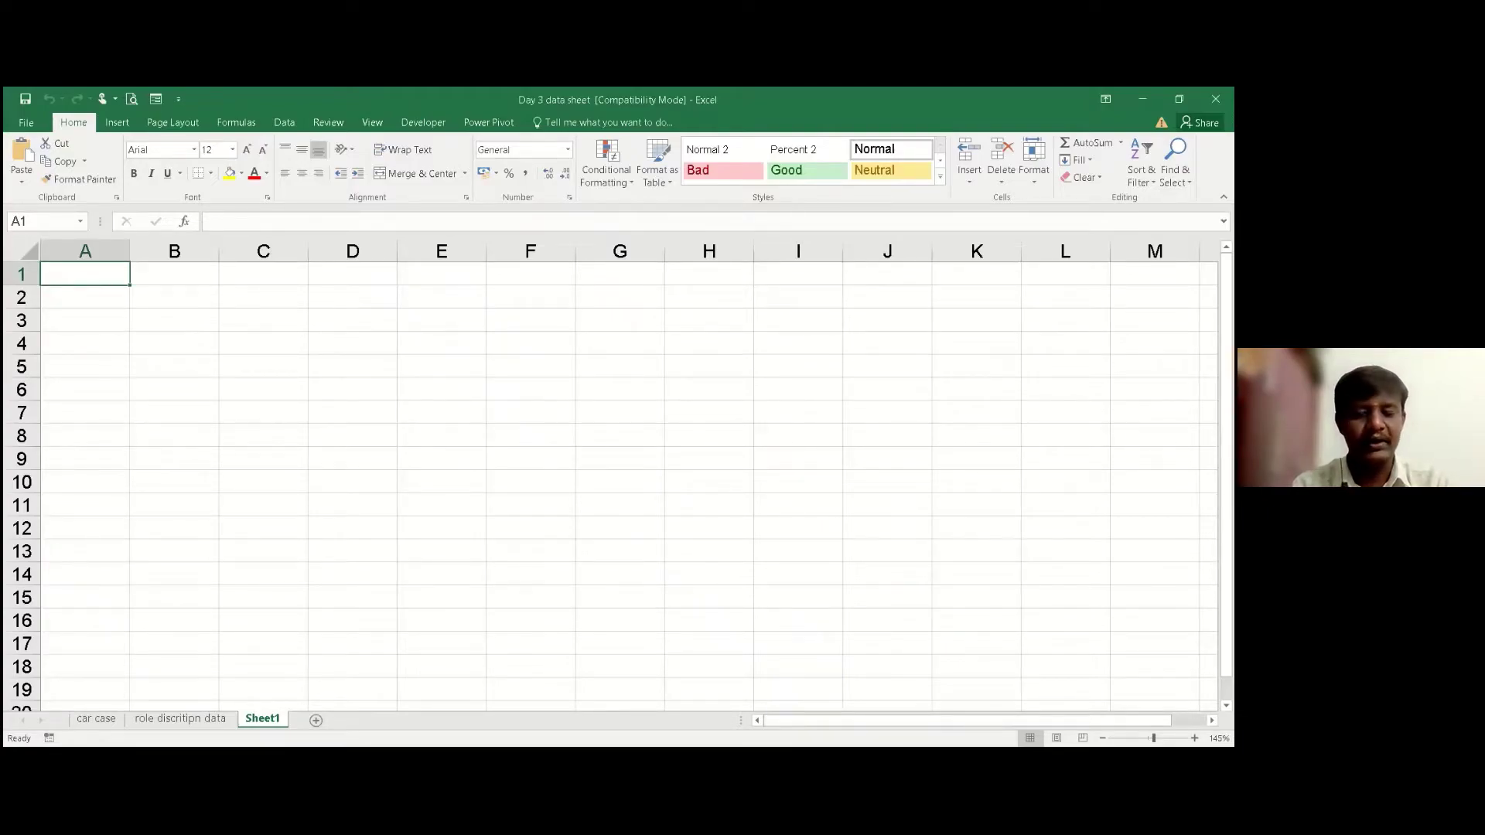
{"action": "key", "text": "alt+Tab"}
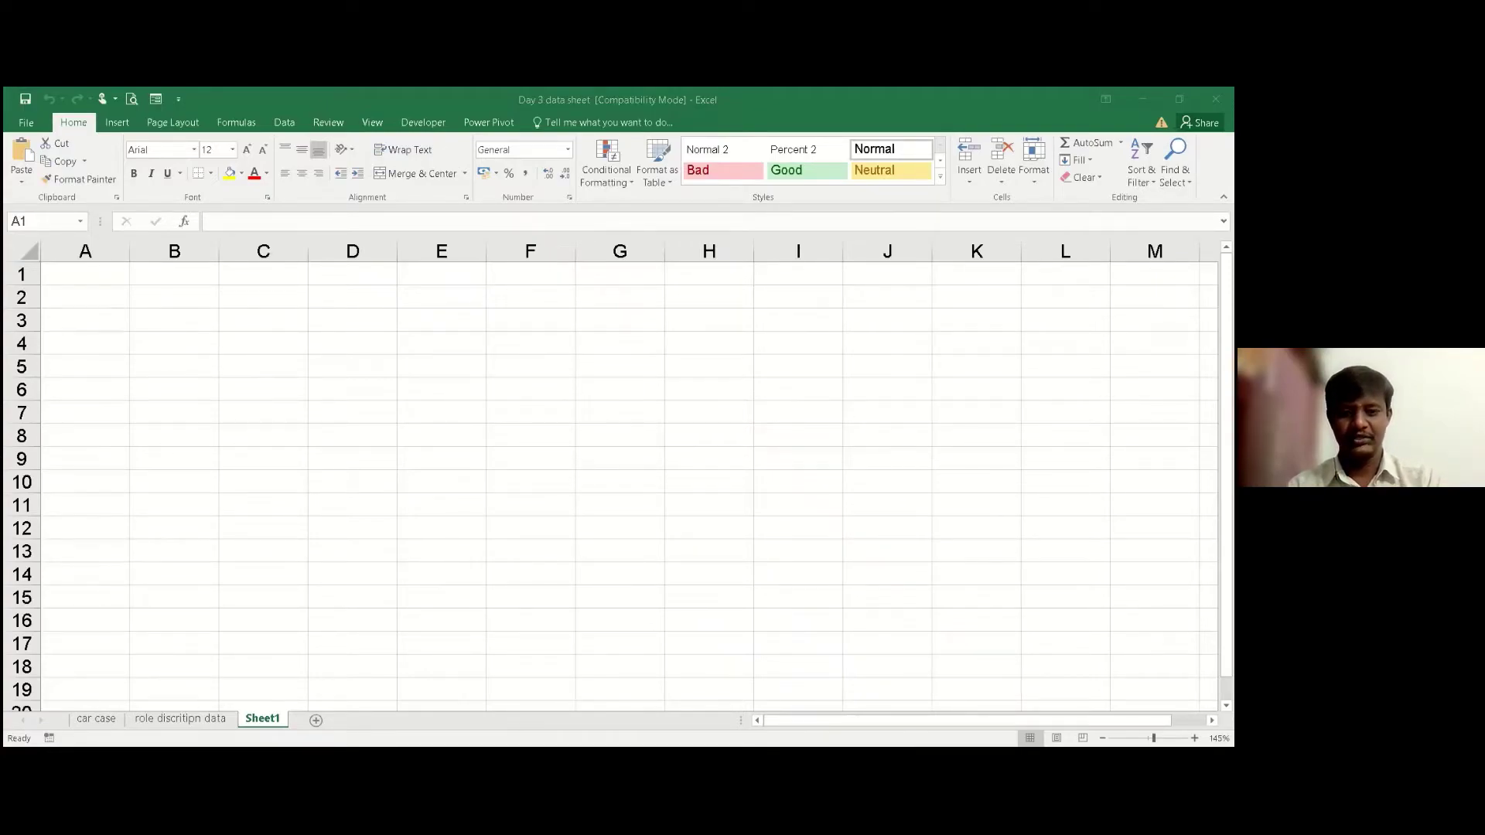
{"action": "left_click", "coordinate": [60, 322]}
{"action": "key", "text": "ctrl+v"}
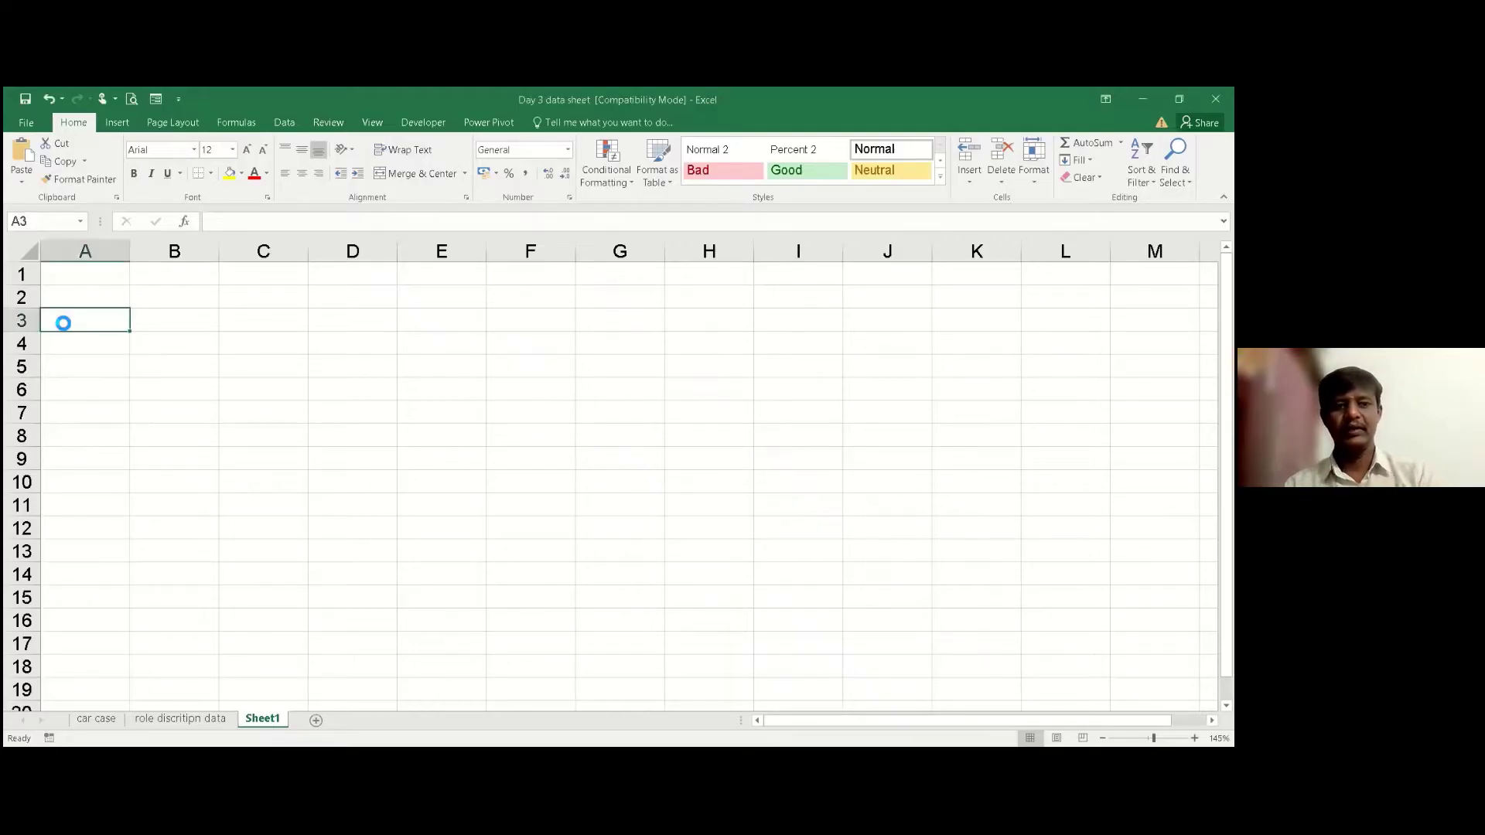
{"action": "left_click", "coordinate": [288, 512]}
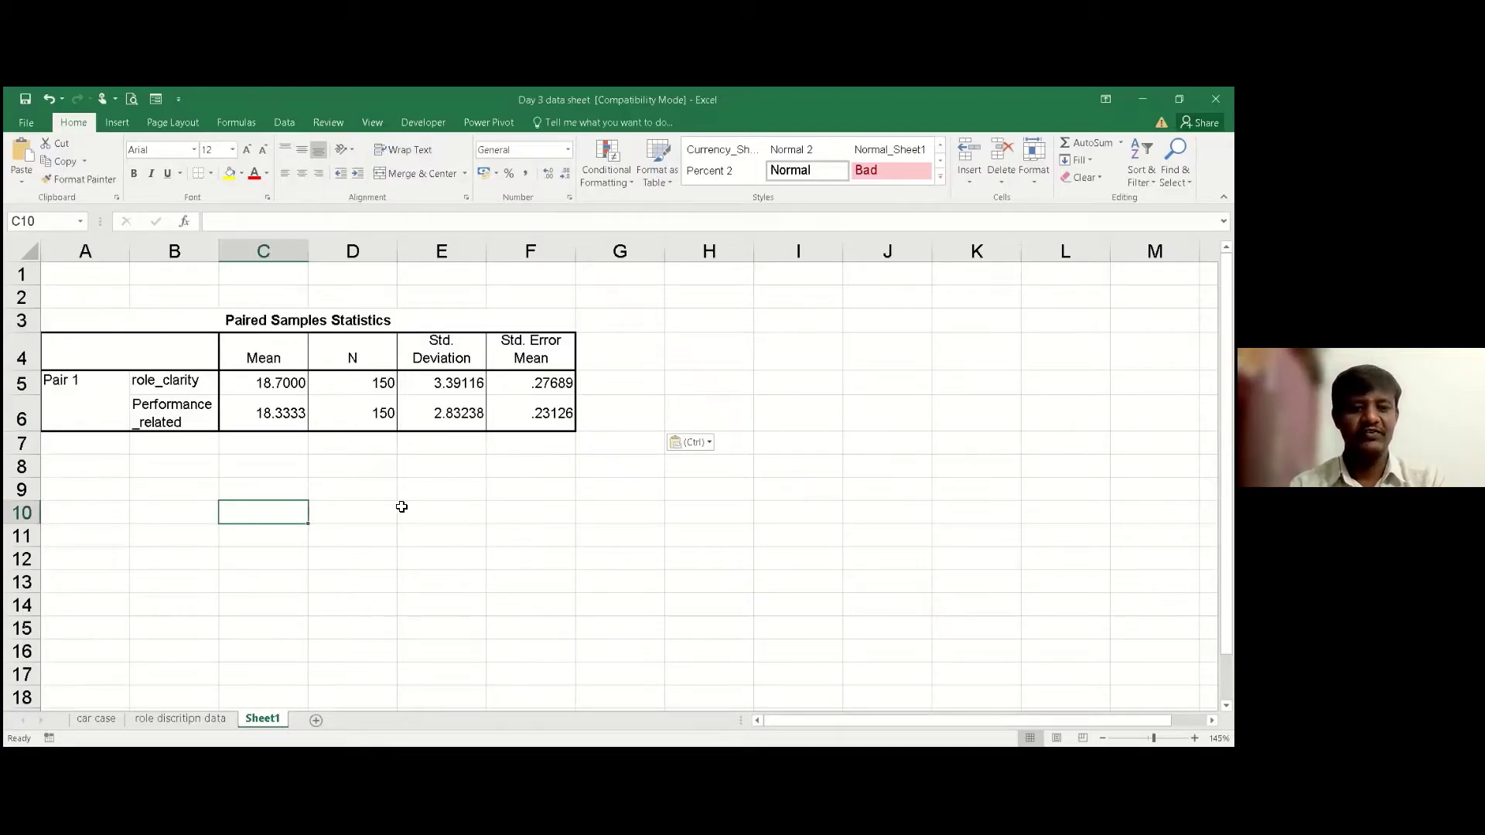
{"action": "left_click", "coordinate": [368, 448]}
{"action": "left_click", "coordinate": [382, 473]}
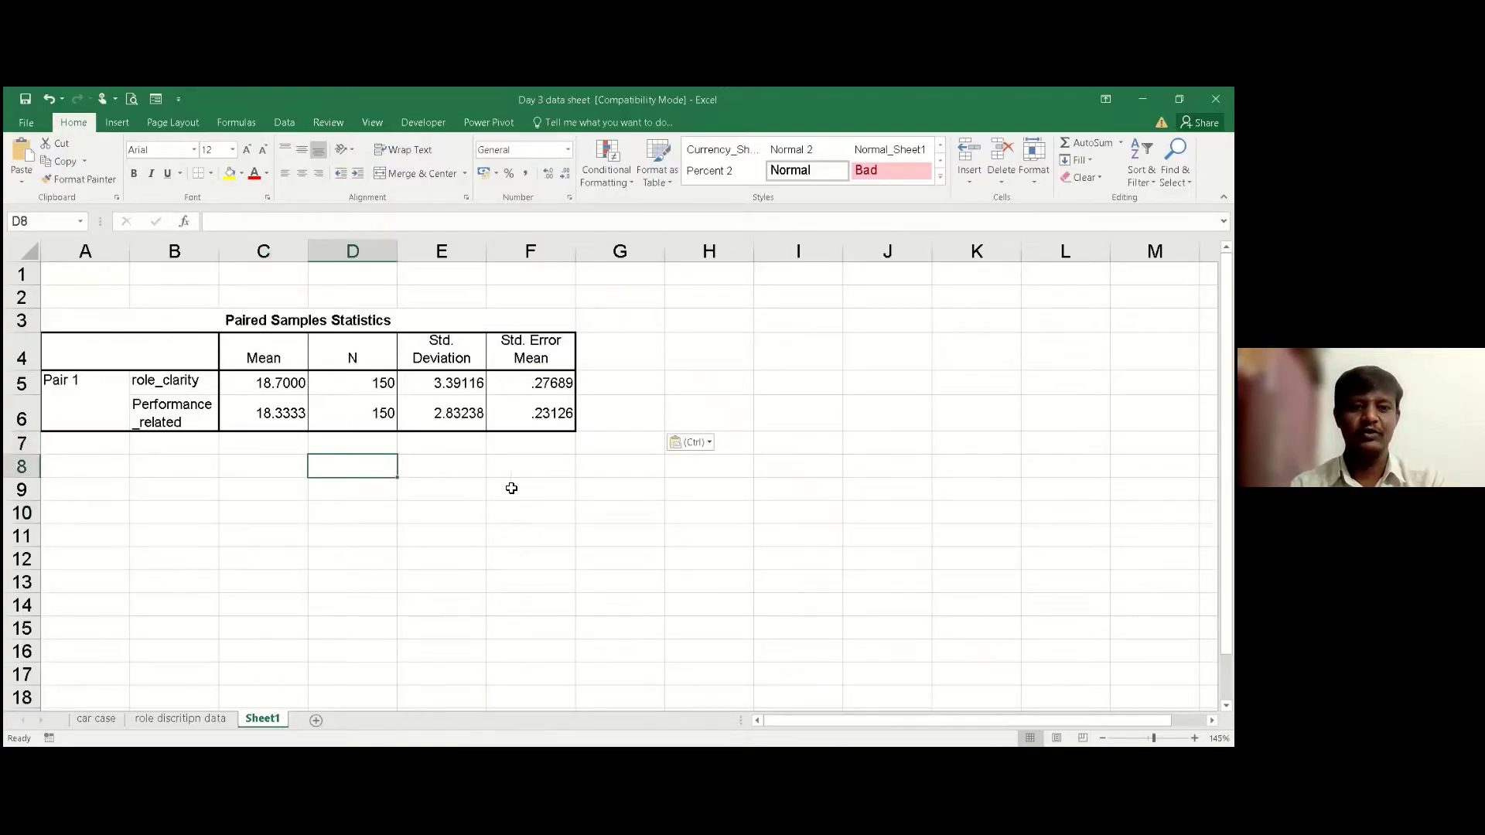
Delete column A, which holds the Pair 1 label, from the pasted statistics table.
{"action": "left_click", "coordinate": [107, 252]}
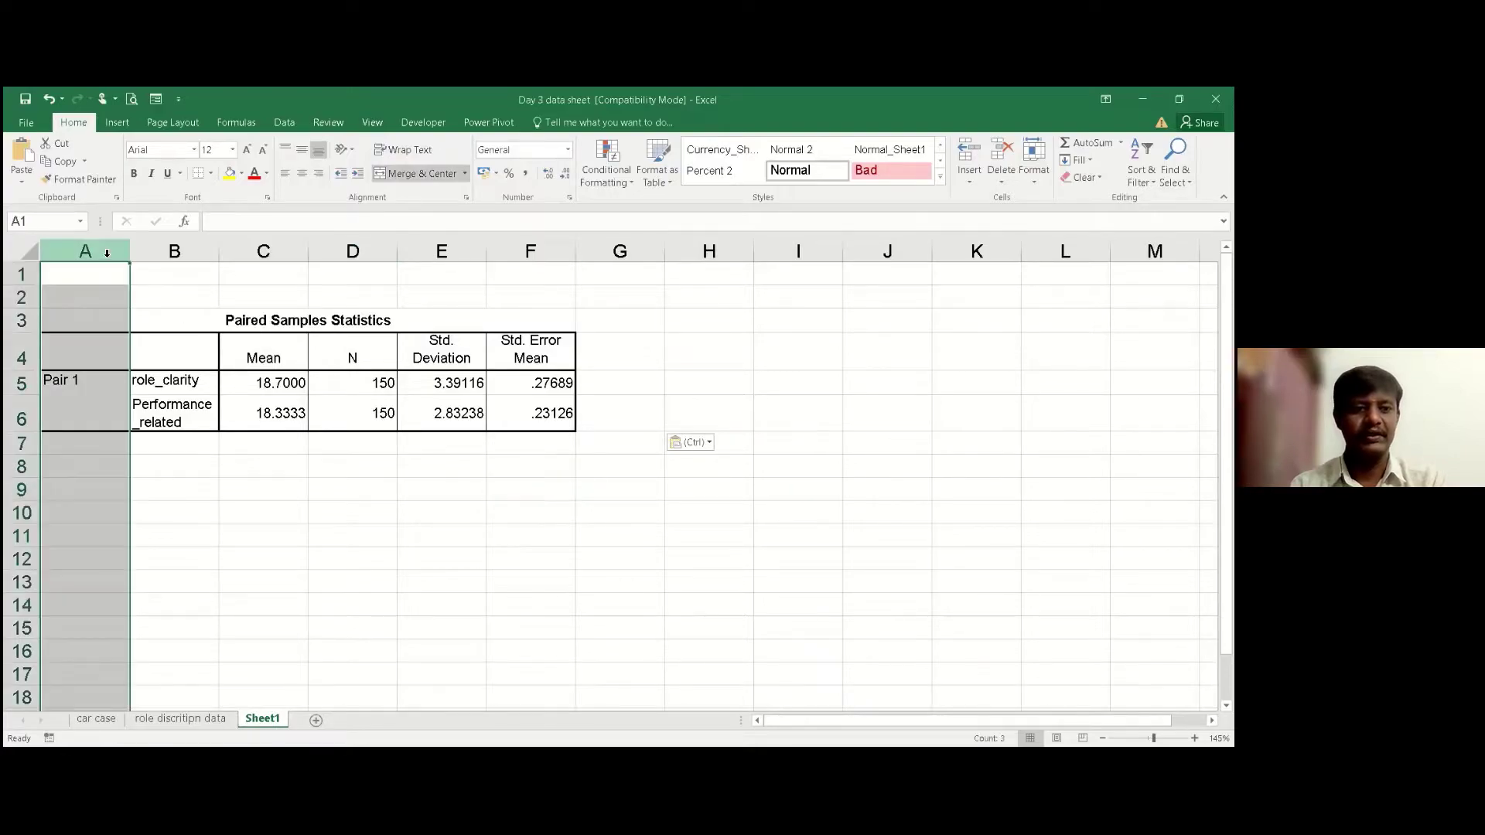
{"action": "right_click", "coordinate": [106, 252]}
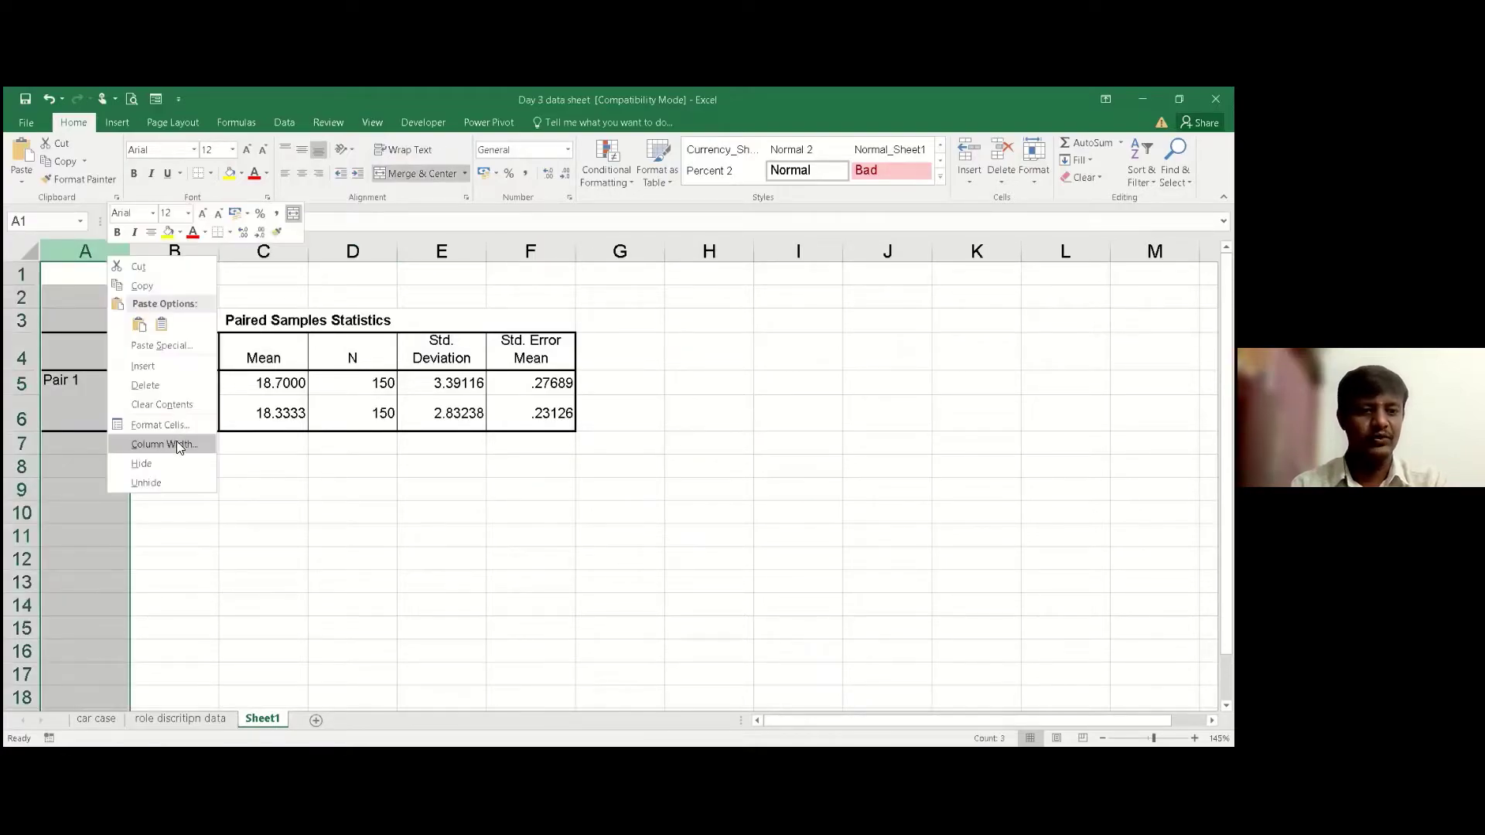
{"action": "left_click", "coordinate": [180, 384]}
{"action": "left_click", "coordinate": [208, 473]}
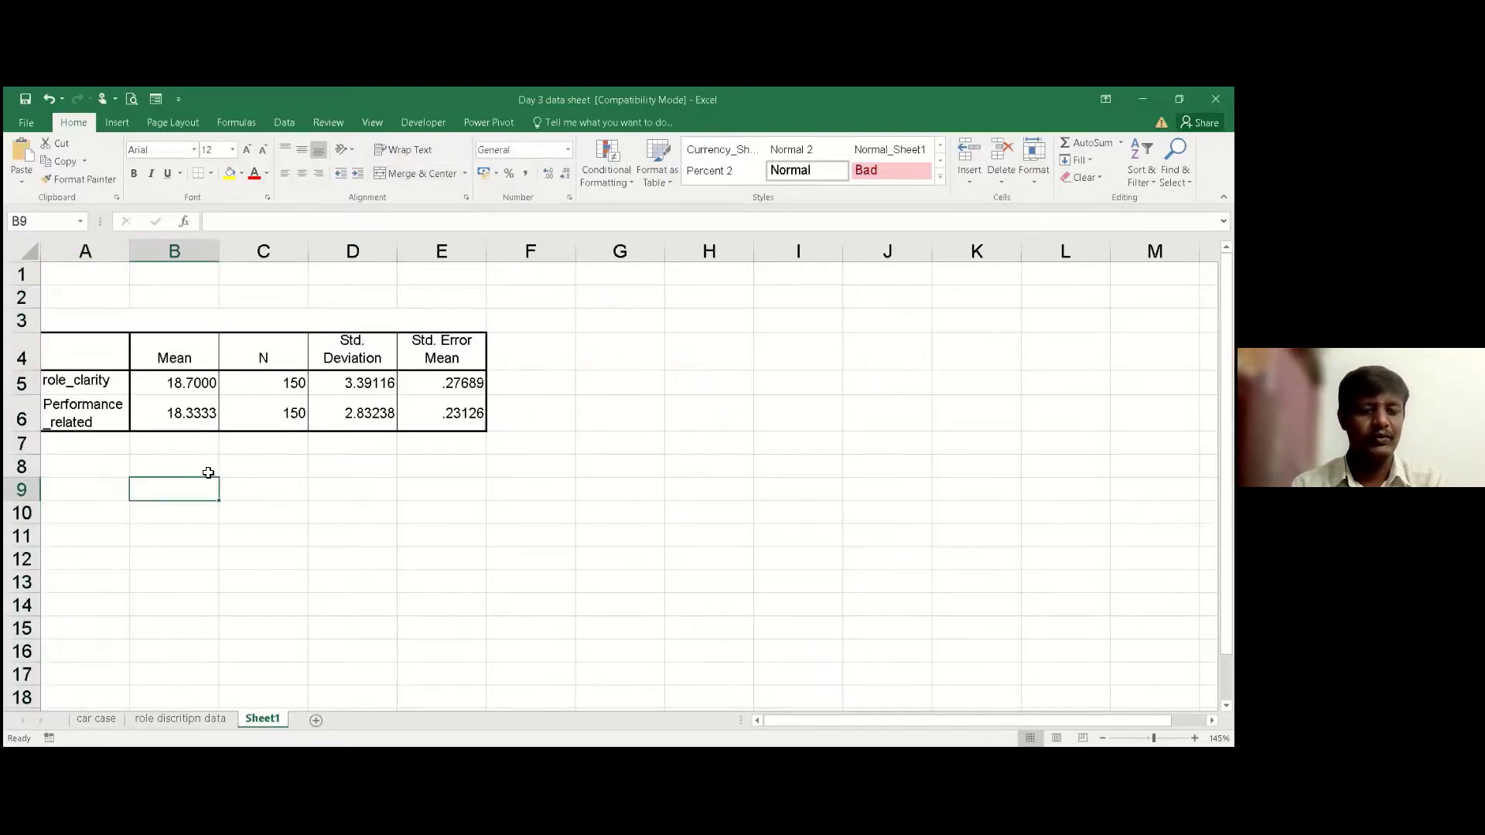
Delete the Std. Error Mean column from the pasted statistics table.
{"action": "left_click", "coordinate": [451, 257]}
{"action": "right_click", "coordinate": [454, 259]}
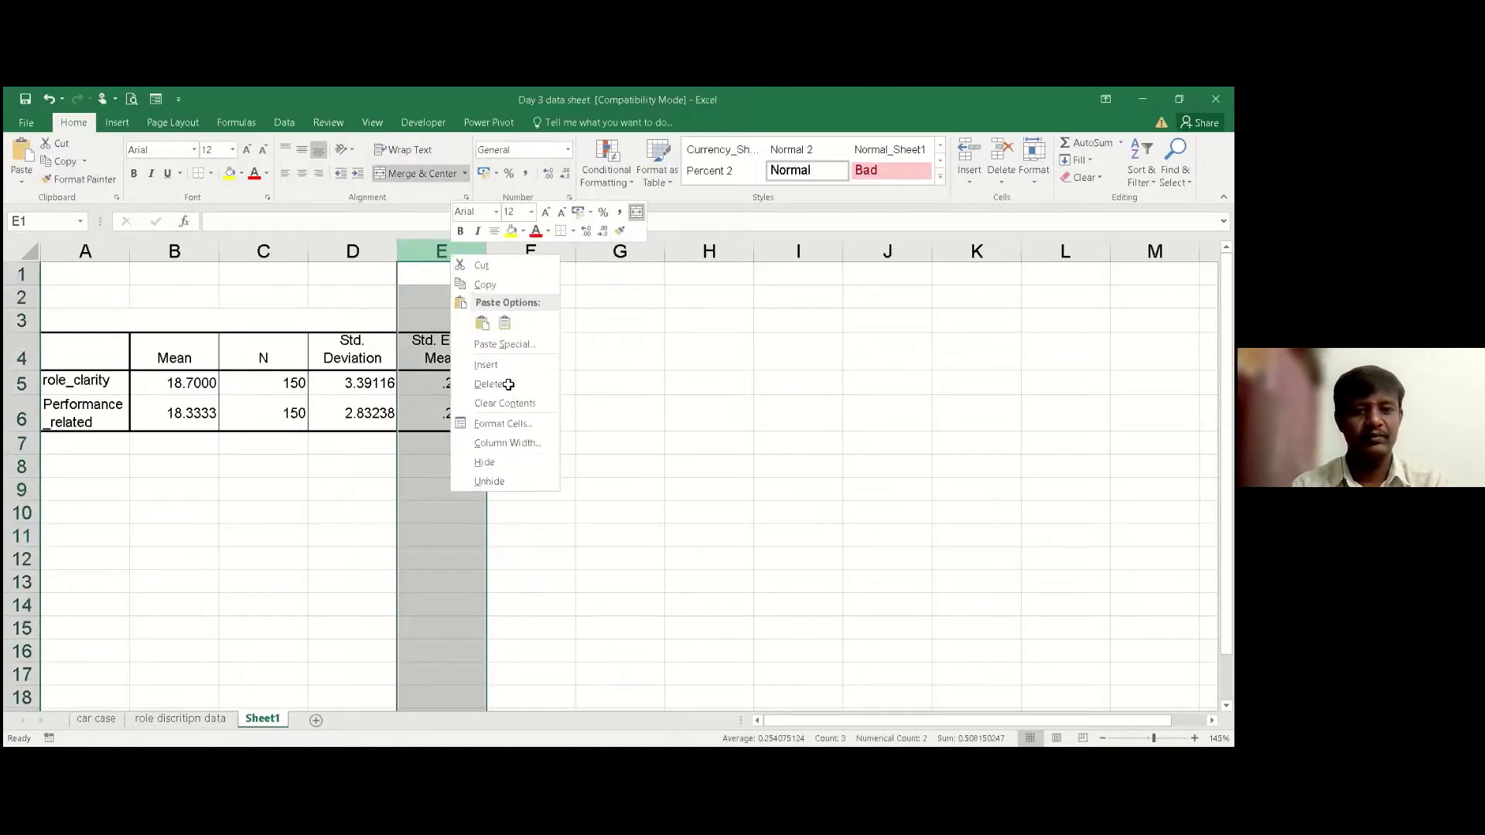
{"action": "left_click", "coordinate": [505, 388]}
{"action": "left_click", "coordinate": [352, 466]}
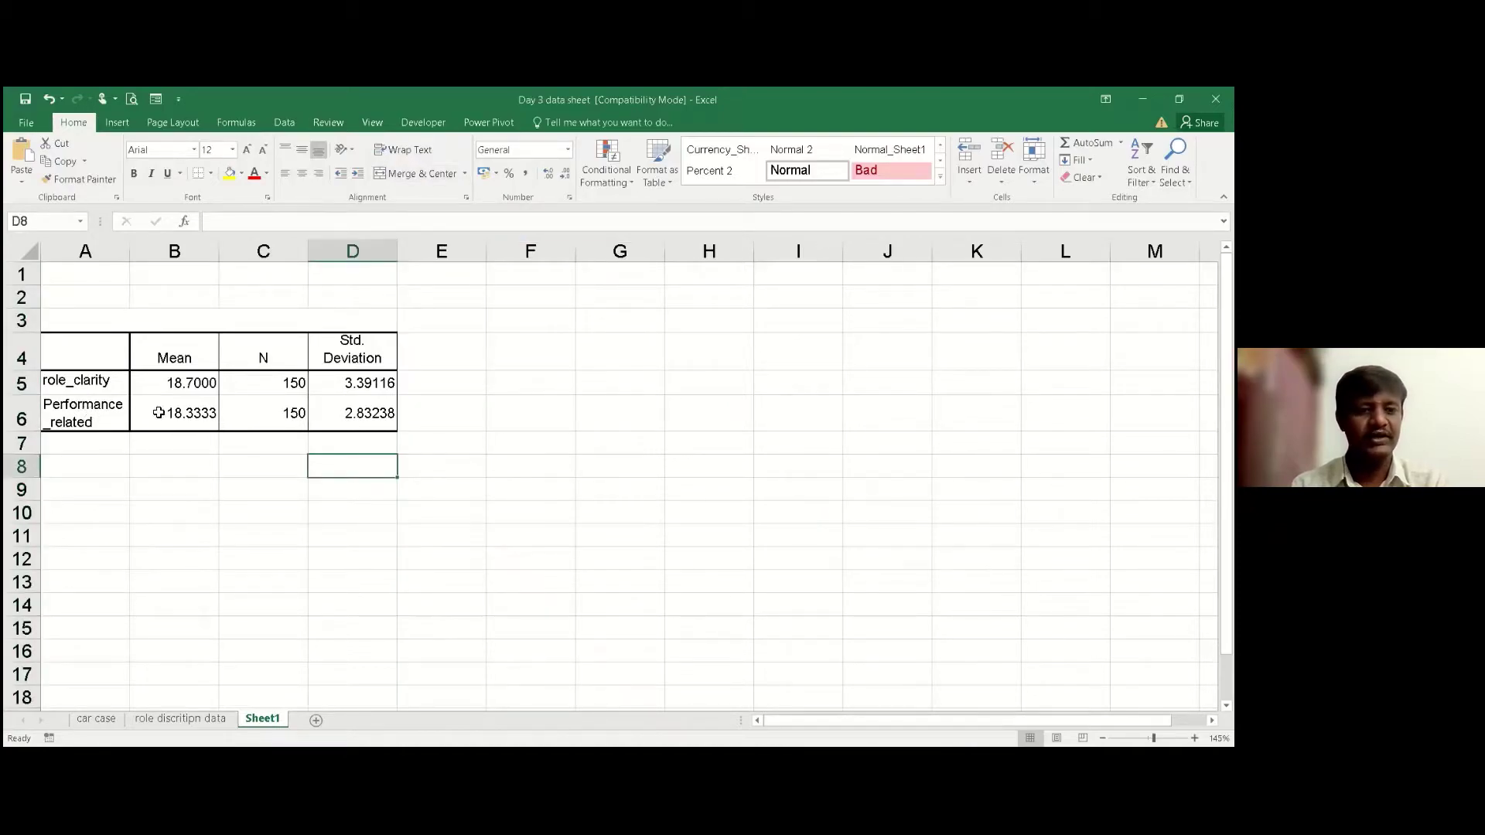
{"action": "left_click", "coordinate": [437, 357]}
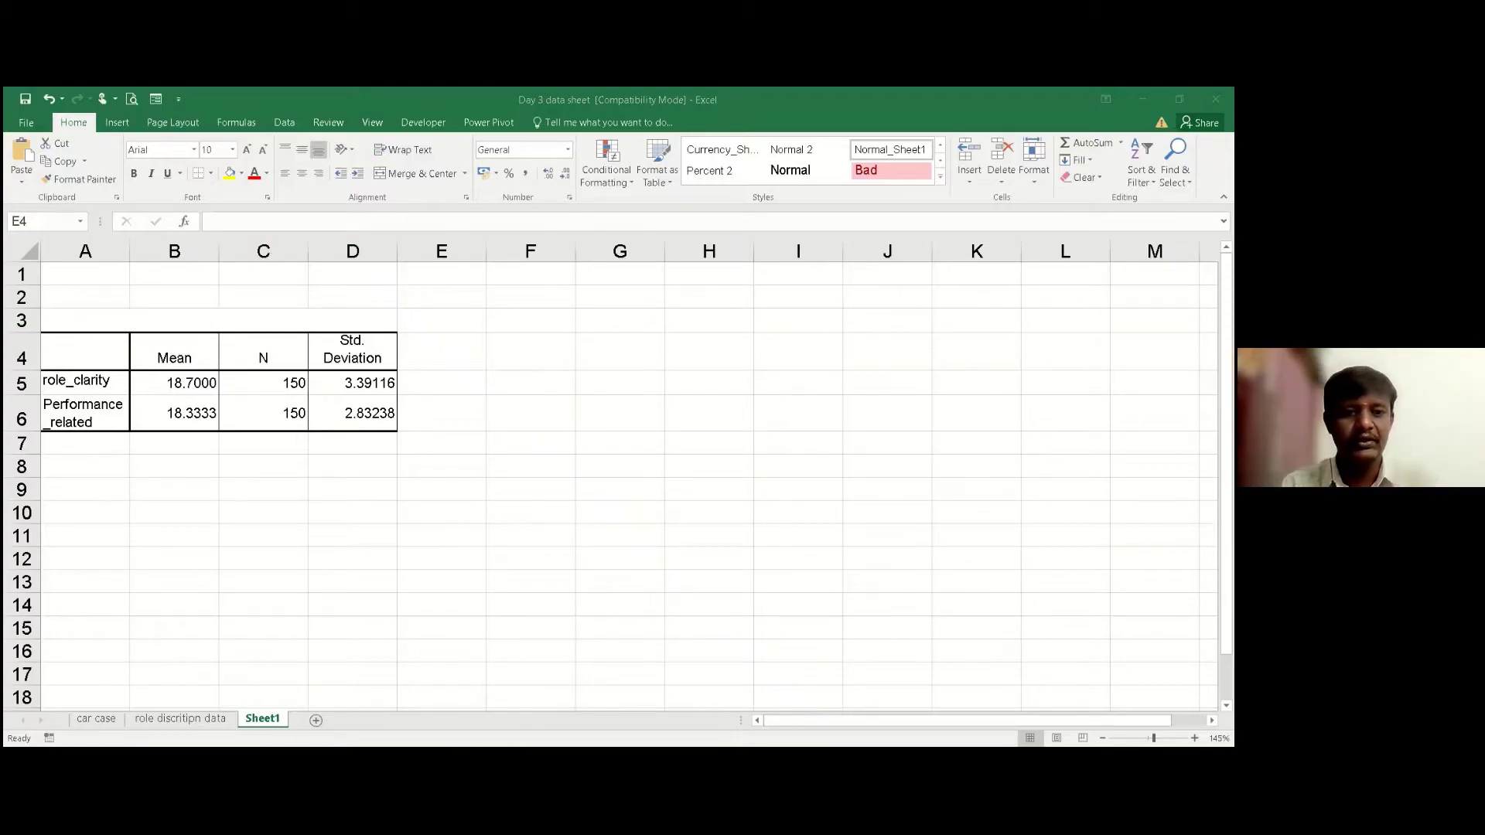
{"action": "left_click", "coordinate": [454, 363]}
{"action": "type", "text": "t "}
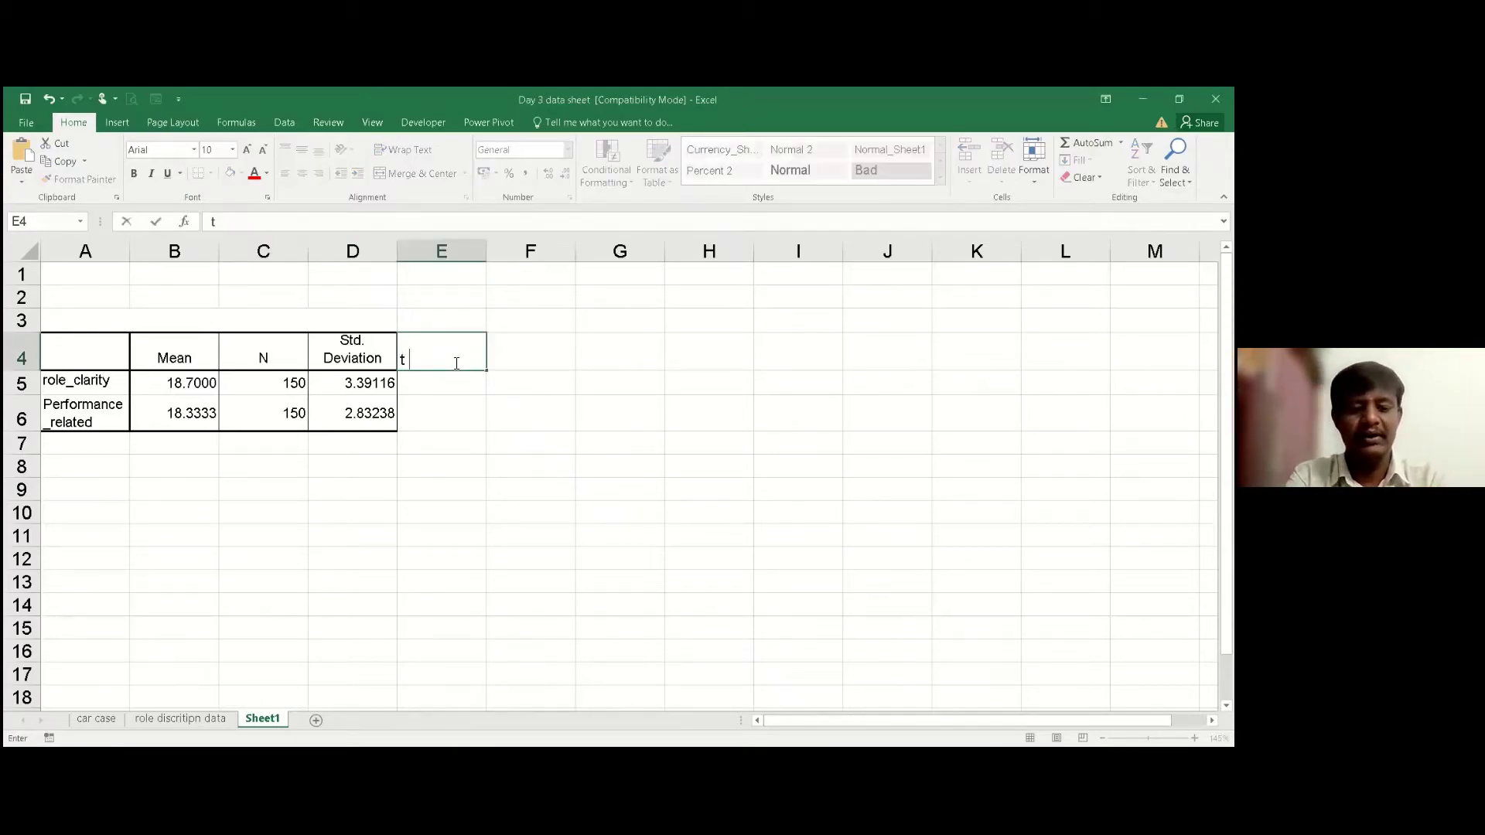
{"action": "type", "text": "v"}
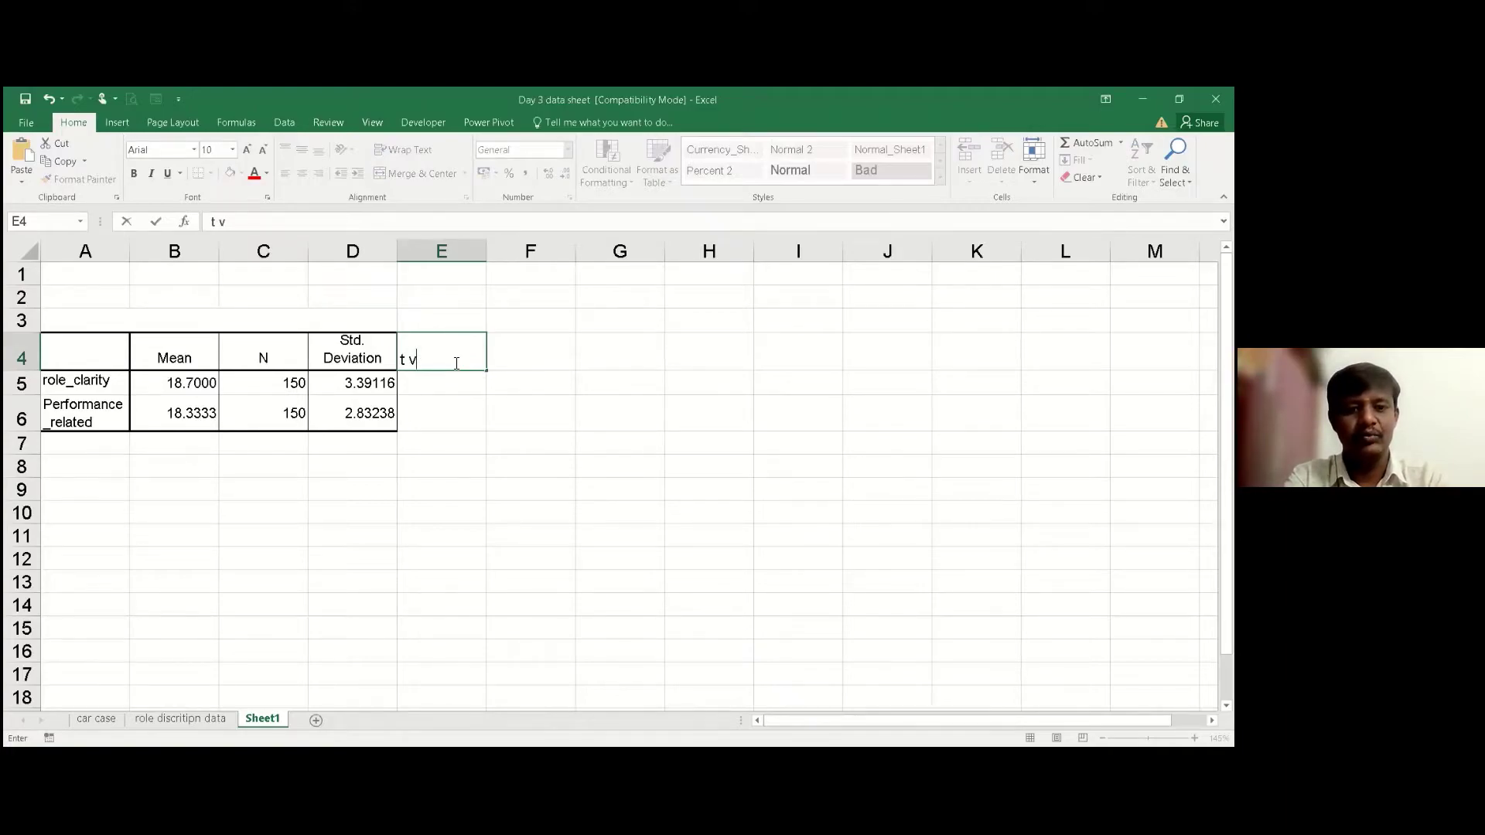
{"action": "type", "text": "ale"}
{"action": "key", "text": "Tab"}
Enter the heading "T value" in cell E4, beside the Std. Deviation heading.
{"action": "left_click", "coordinate": [454, 363]}
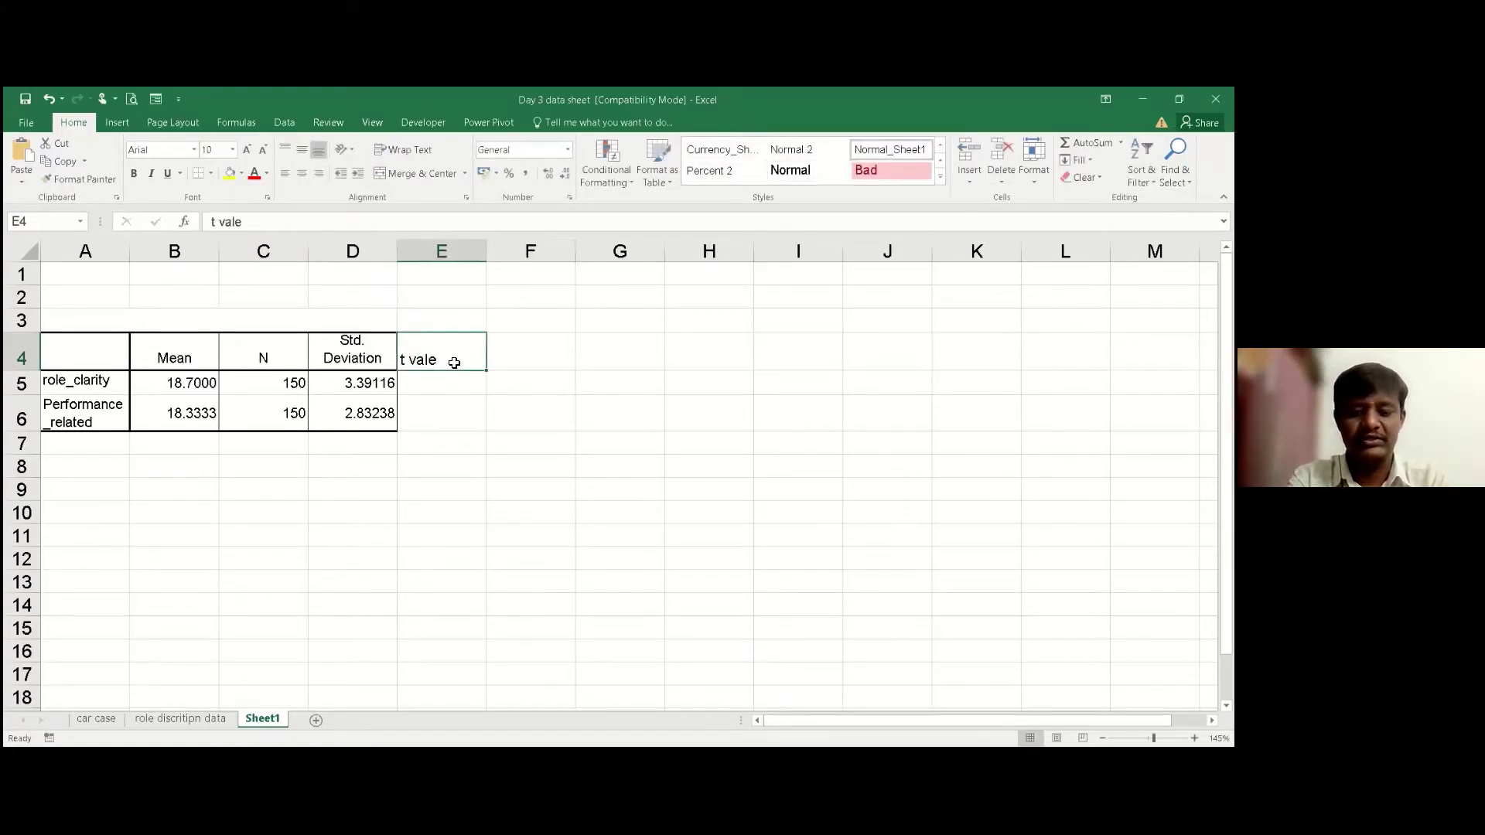
{"action": "type", "text": "T"}
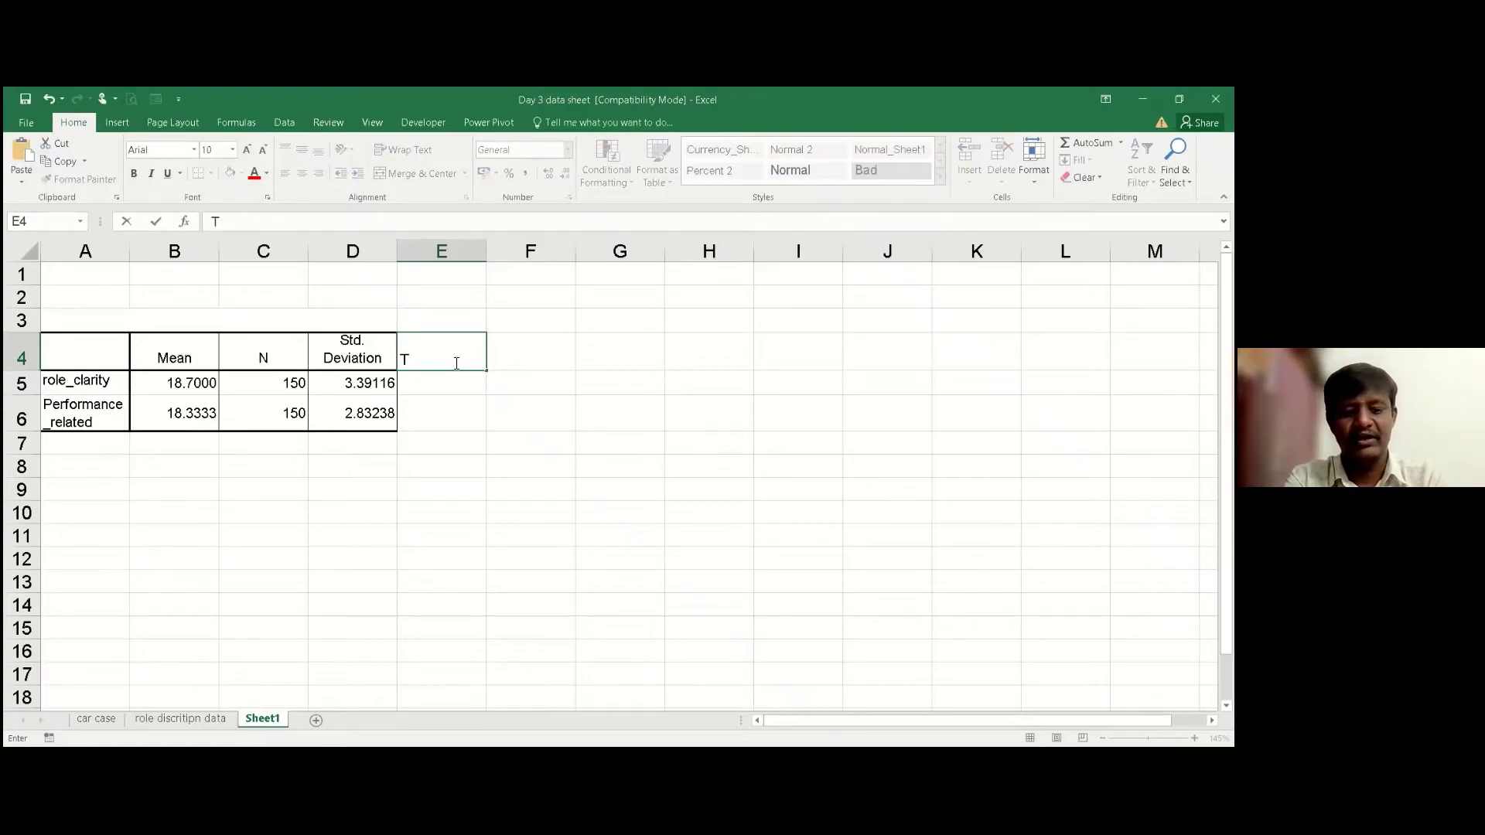
{"action": "type", "text": " value"}
{"action": "key", "text": "Tab"}
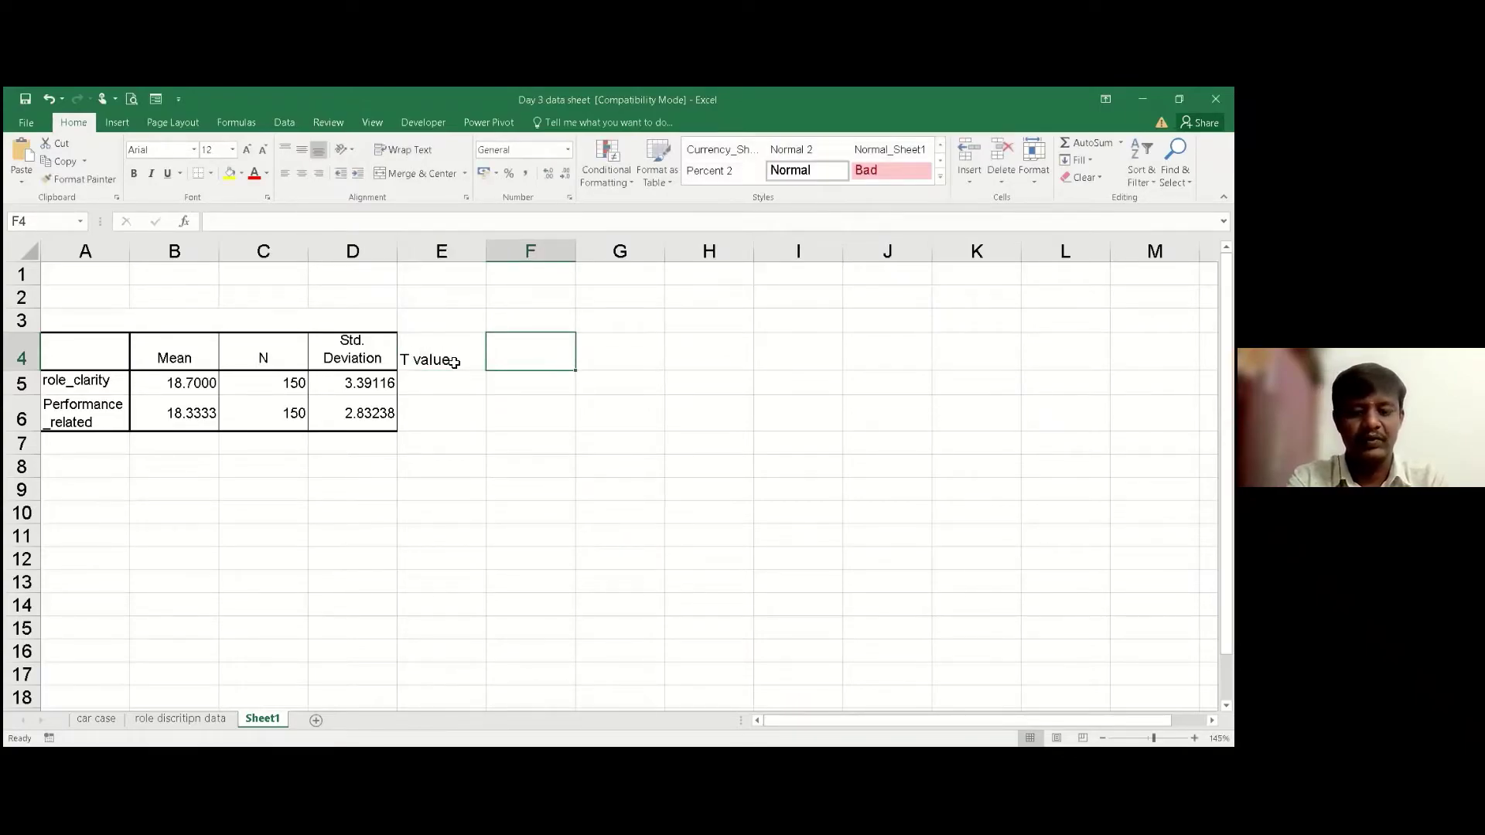
Enter the column header "P value" in cell F4, beside the T value header.
{"action": "type", "text": "P value"}
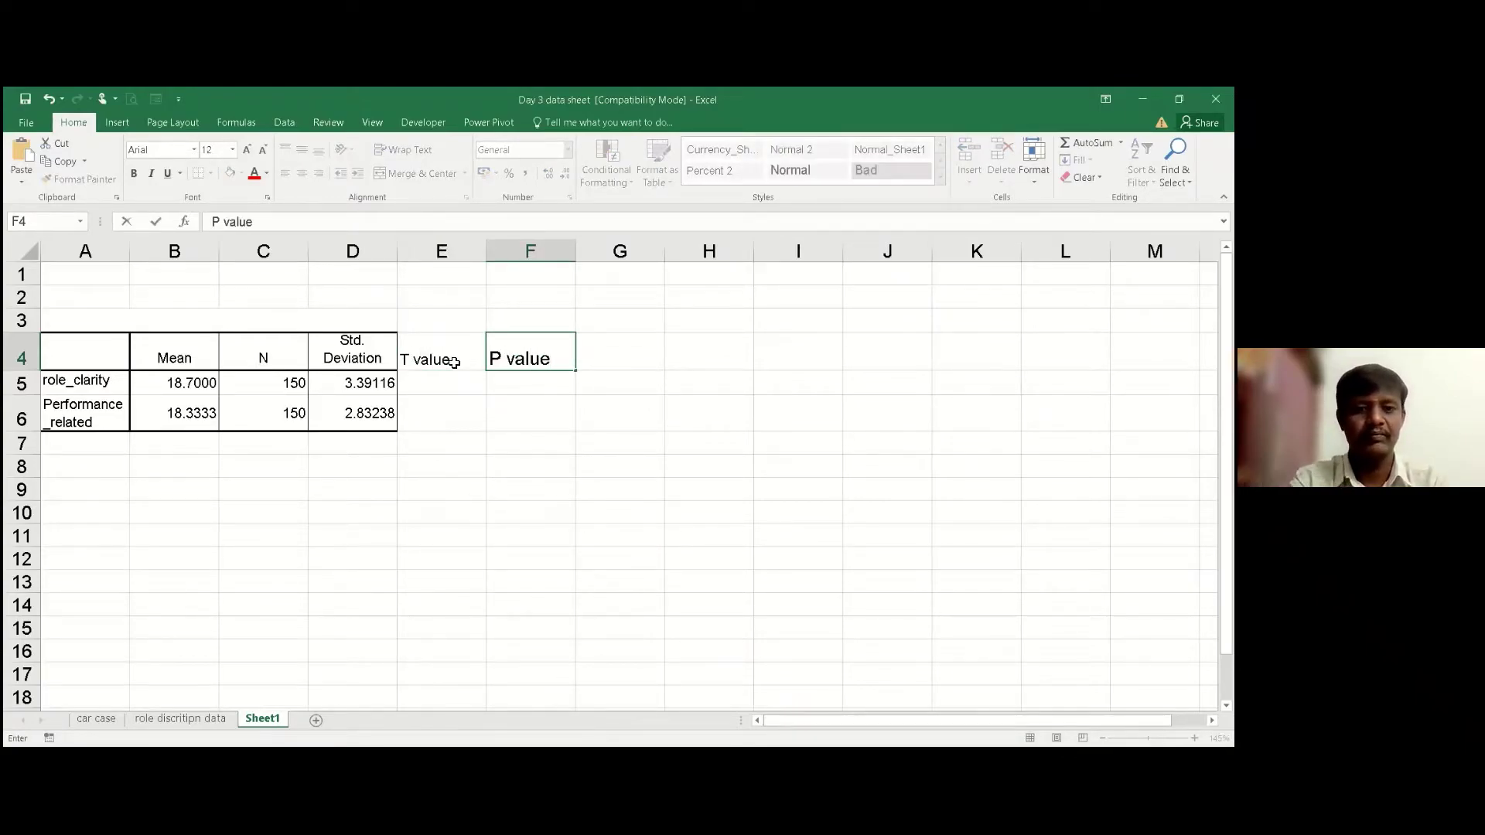
{"action": "key", "text": "Return"}
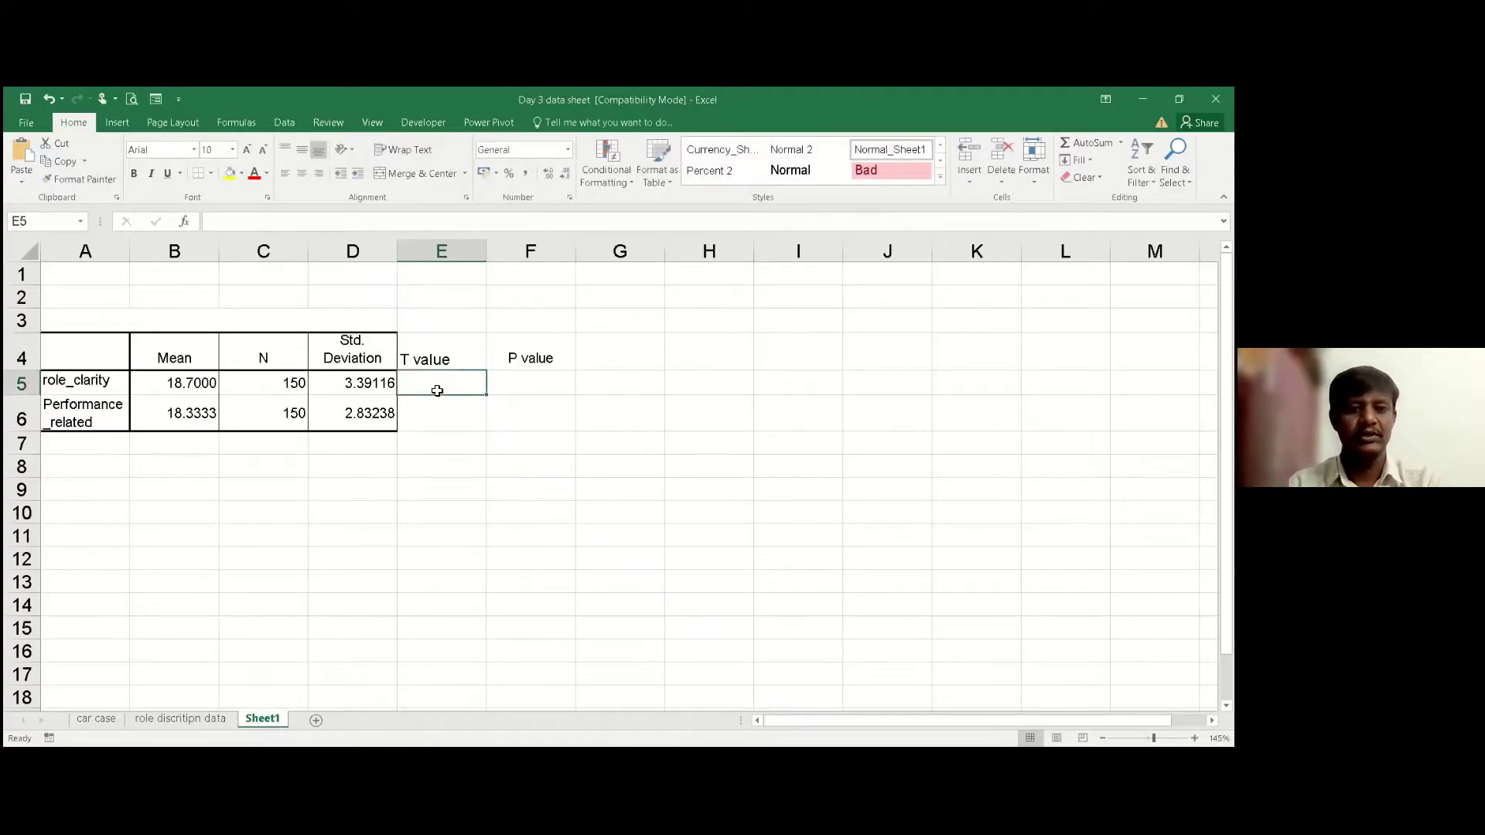
{"action": "left_click", "coordinate": [541, 358]}
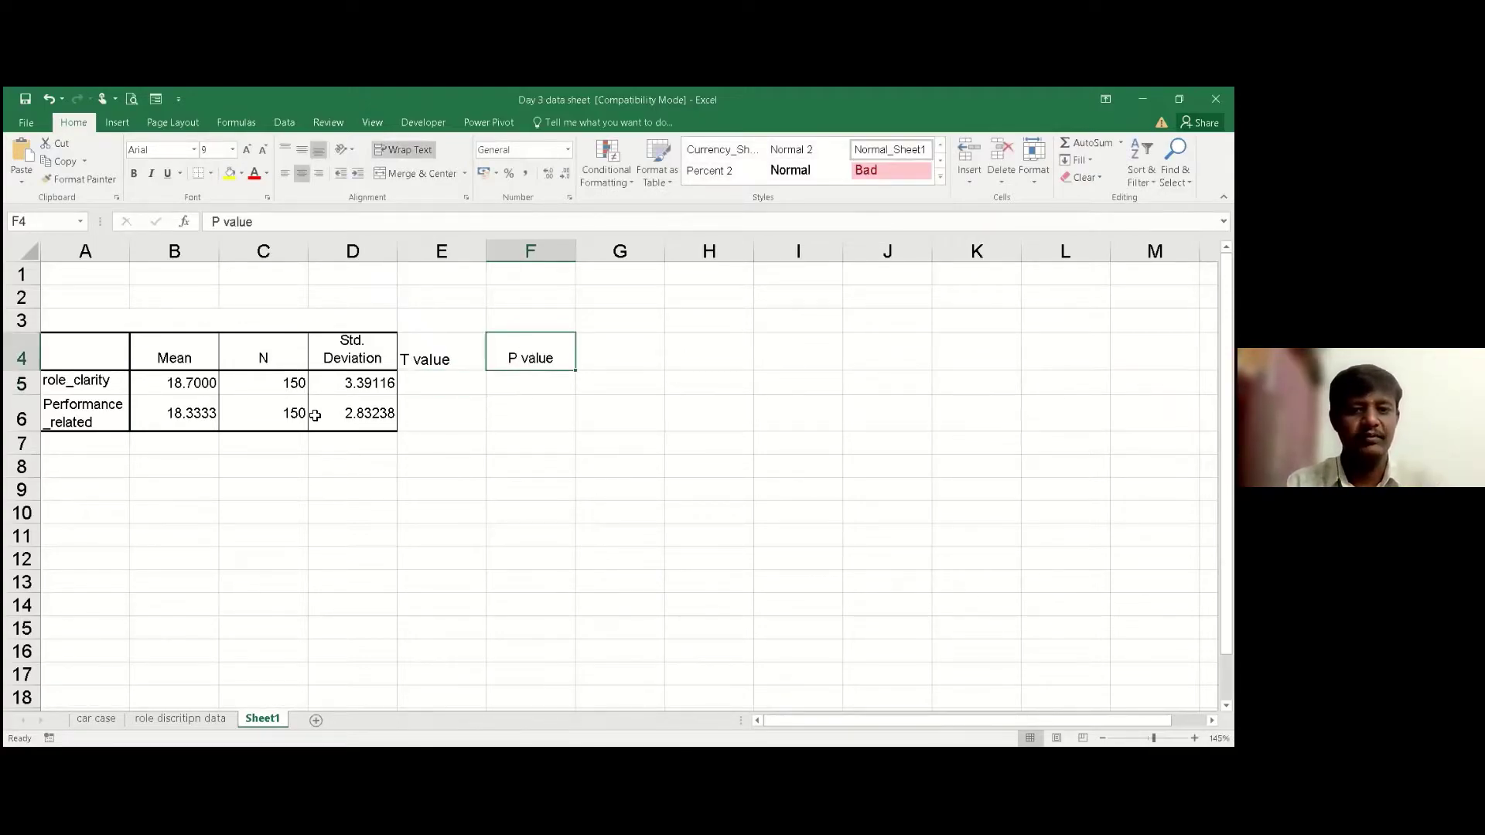
Merge and center cells E5:E6 under T value and extend the same merge to F5:F6 under P value.
{"action": "left_click_drag", "start_coordinate": [451, 384], "coordinate": [457, 409]}
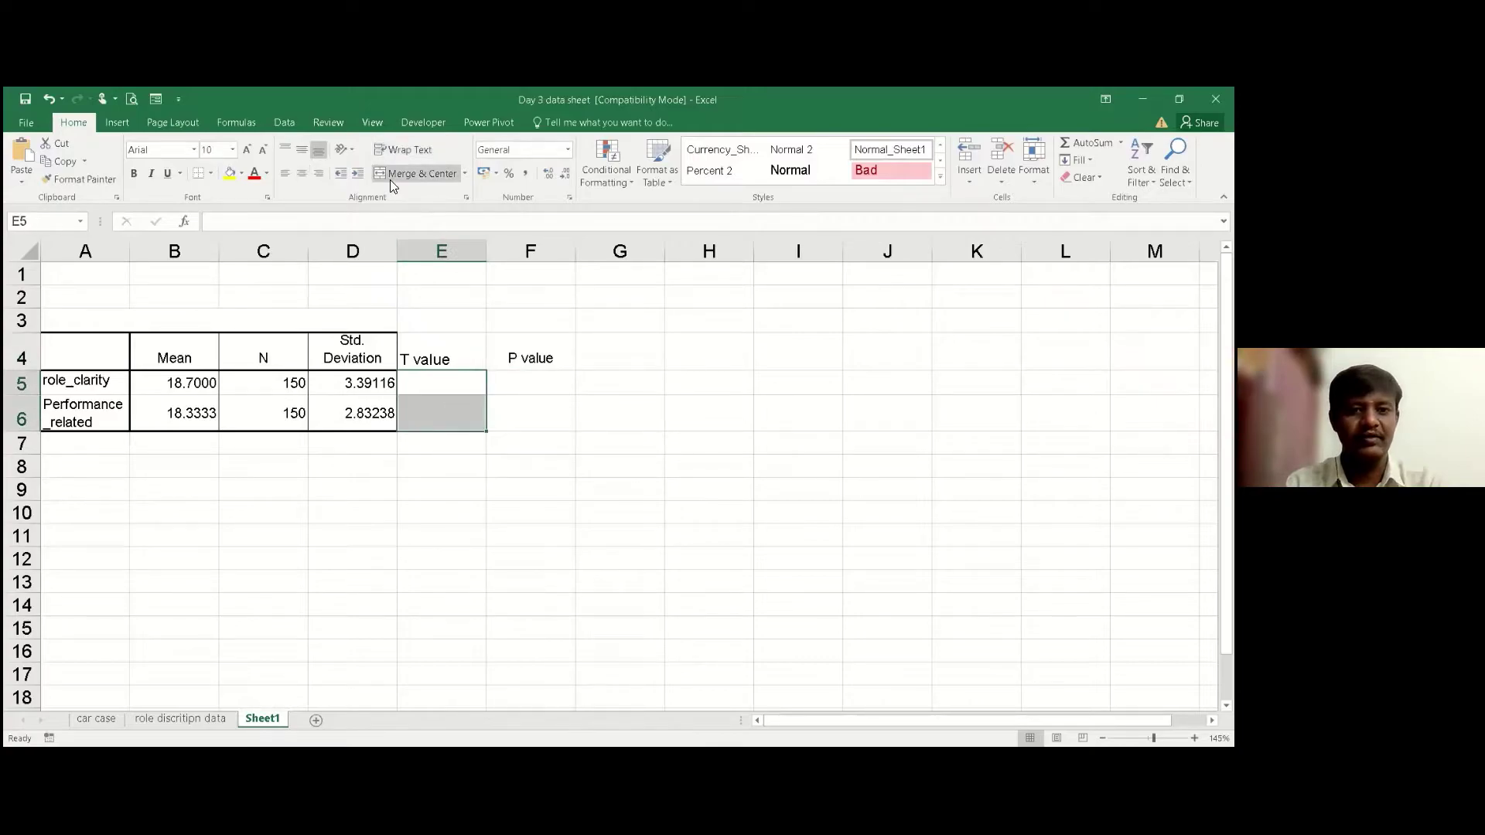
{"action": "left_click", "coordinate": [418, 173]}
{"action": "left_click_drag", "start_coordinate": [539, 430], "coordinate": [539, 431]}
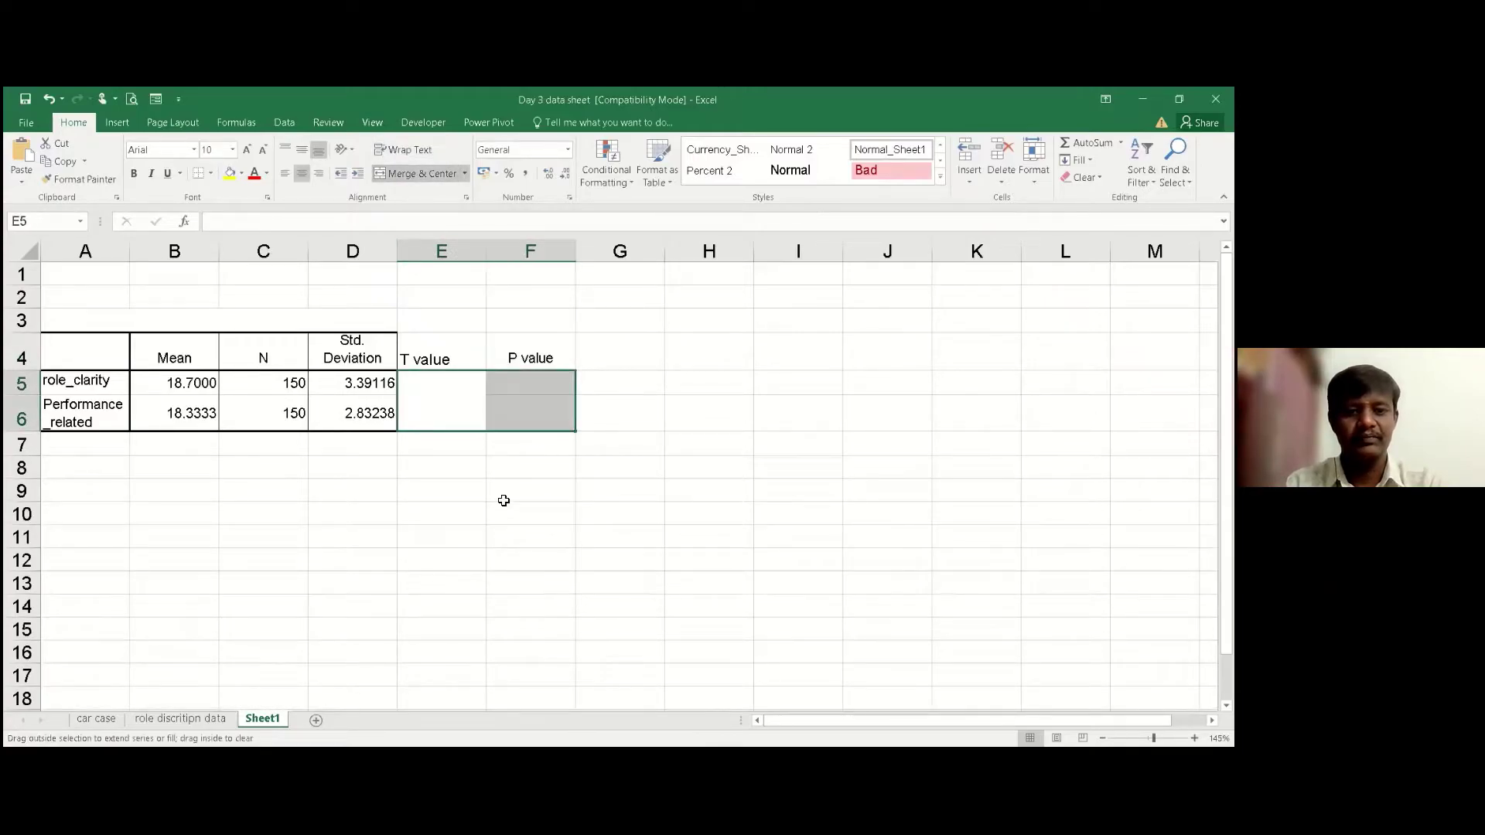
{"action": "left_click", "coordinate": [502, 499]}
{"action": "left_click", "coordinate": [452, 418]}
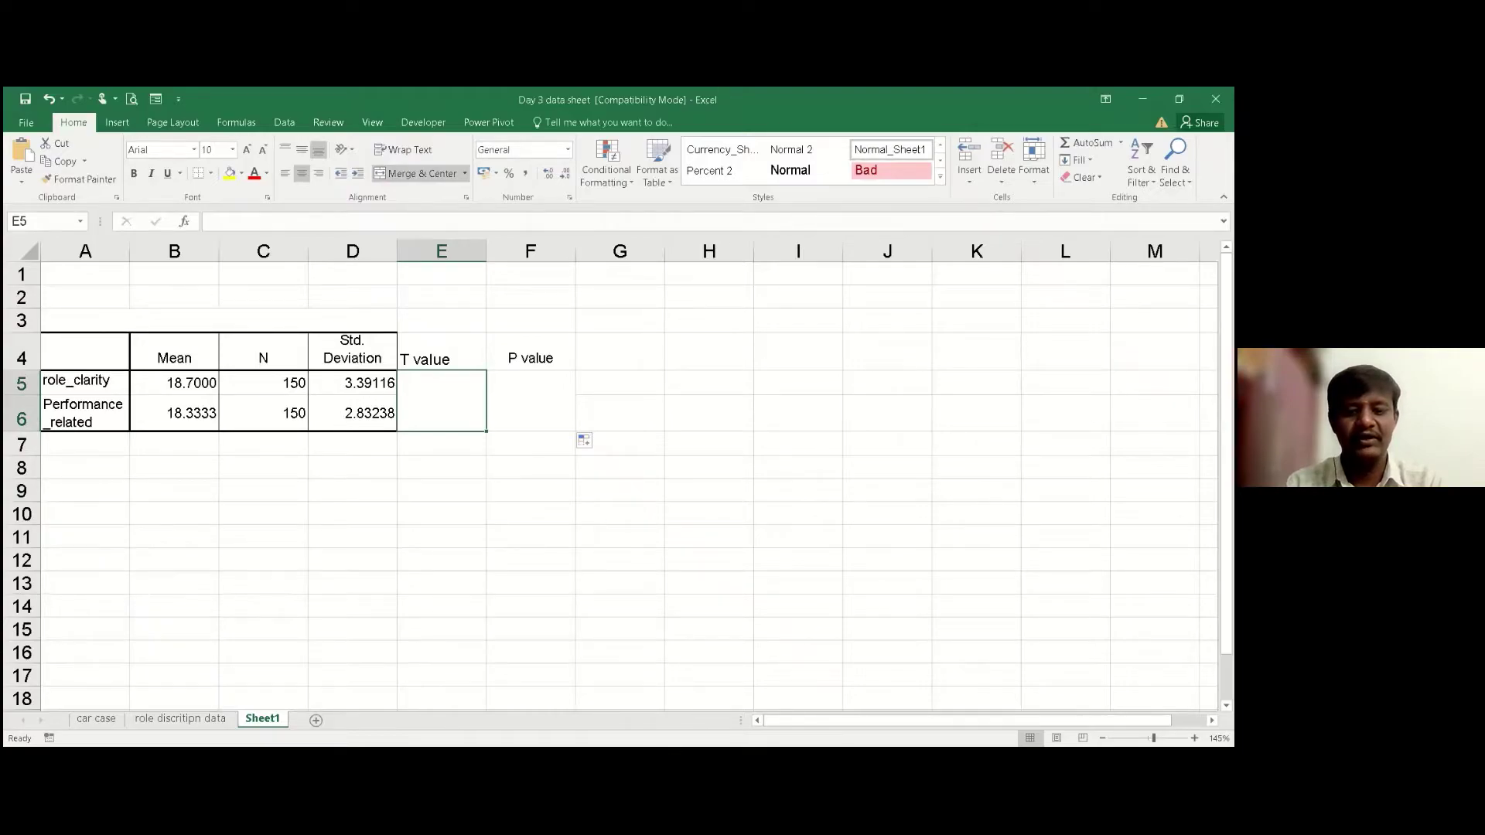
Enter 1.362 in the merged T value cell and 0.175 in the merged P value cell.
{"action": "key", "text": "alt+Tab"}
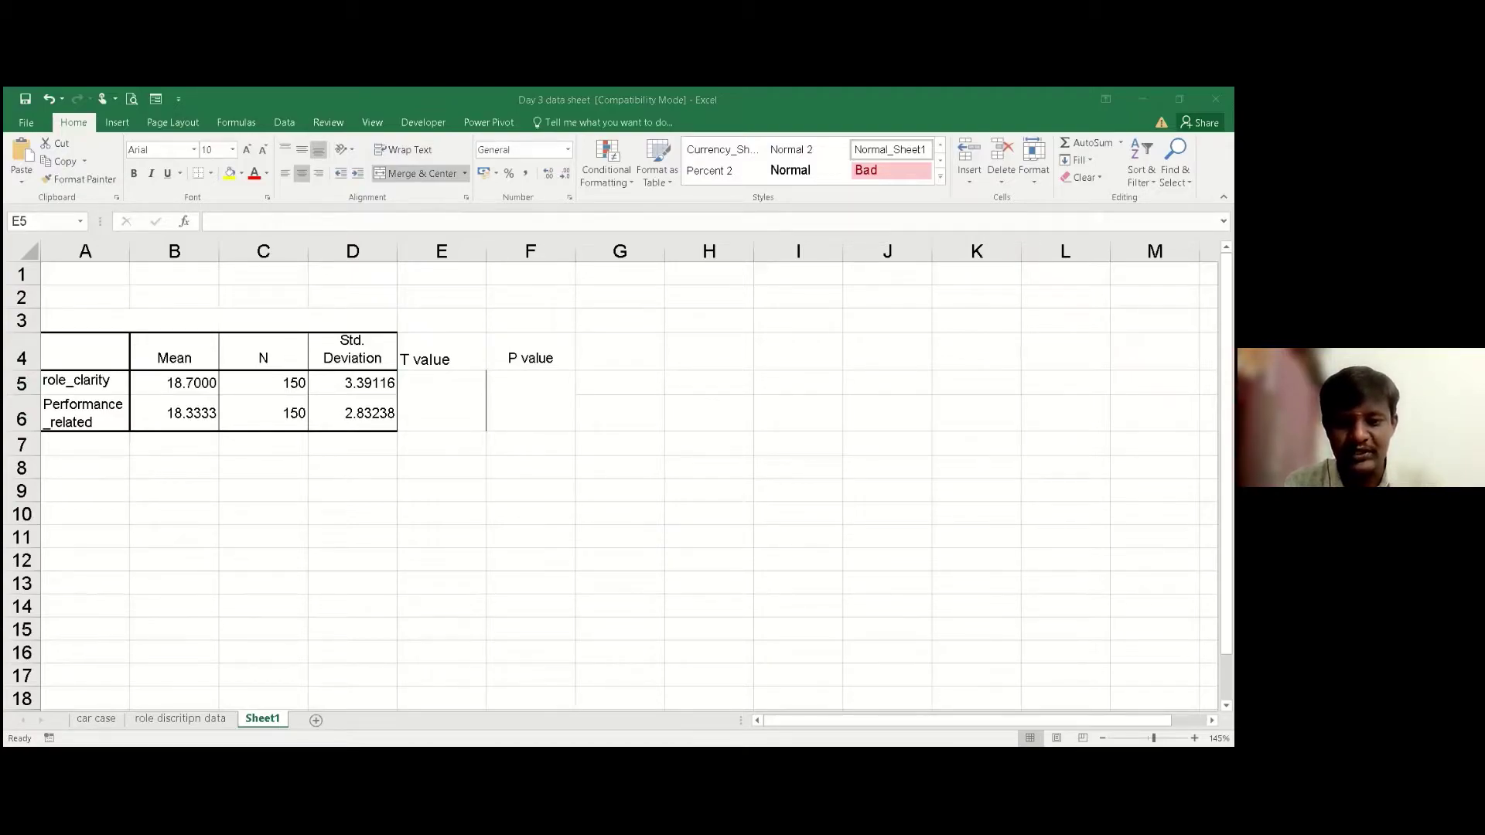
{"action": "left_click", "coordinate": [433, 421]}
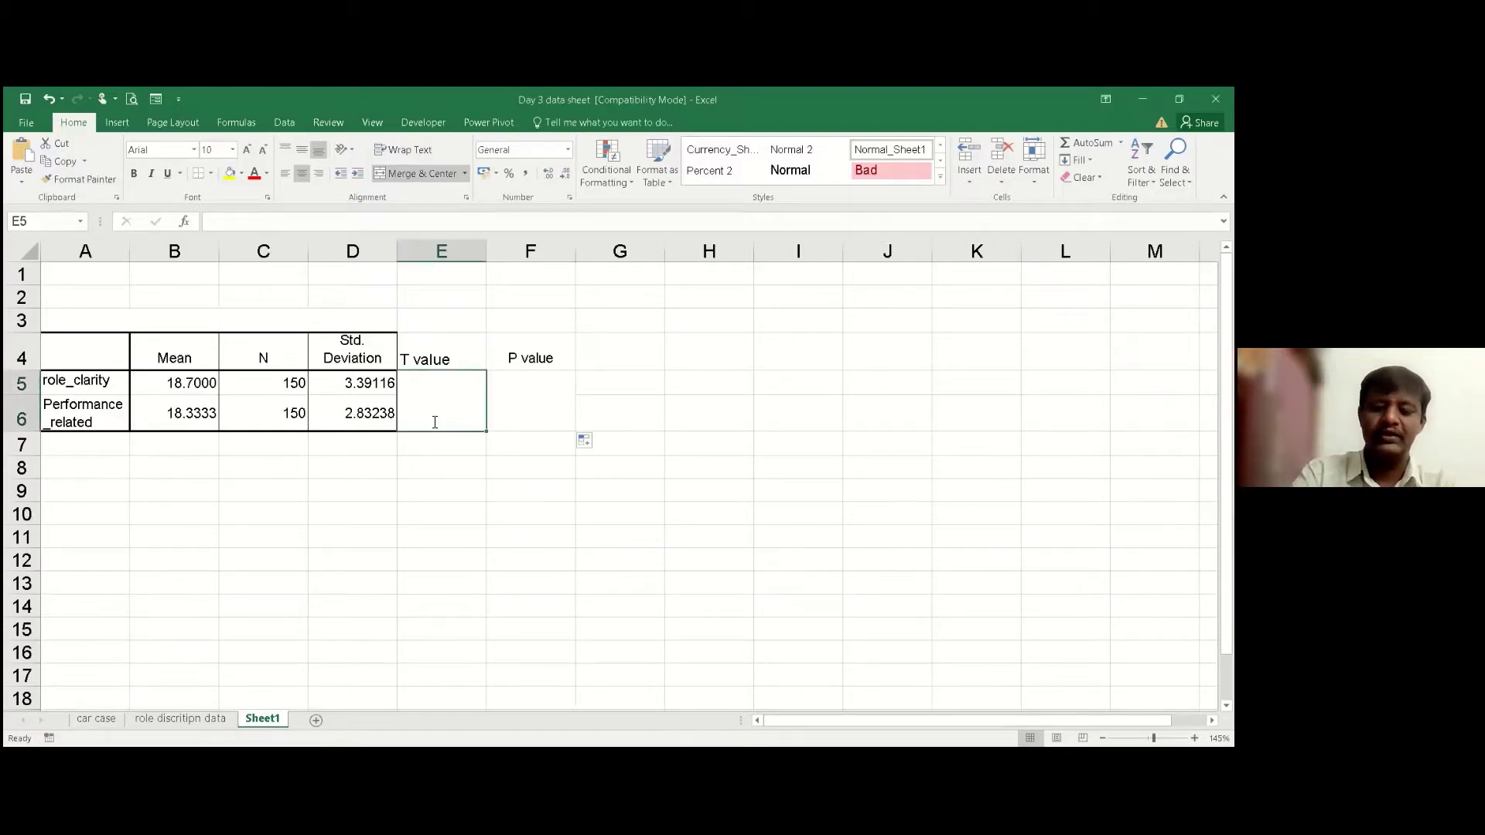
{"action": "type", "text": "1.362"}
{"action": "key", "text": "Return"}
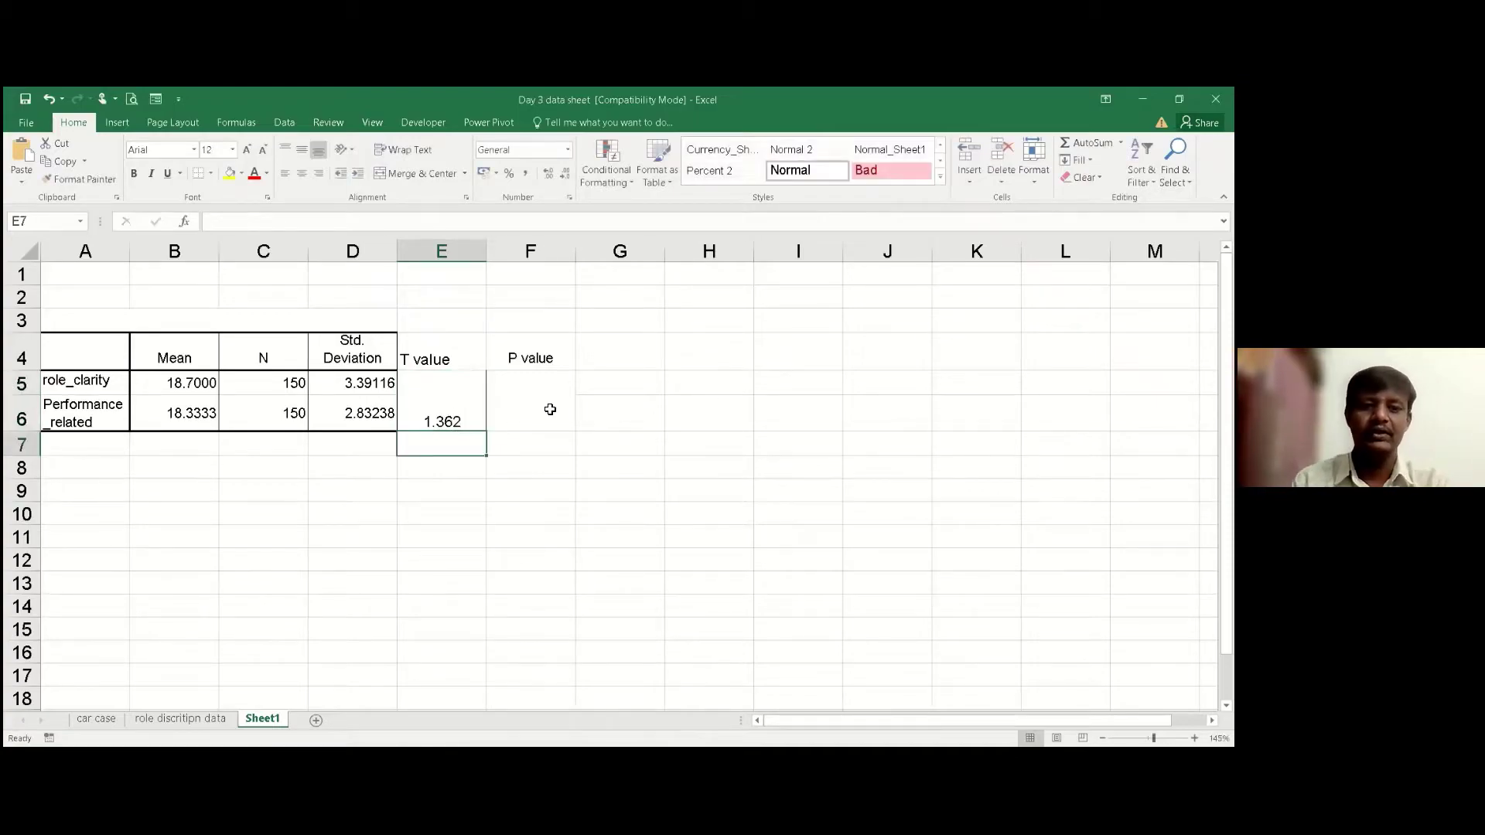
{"action": "left_click", "coordinate": [551, 409]}
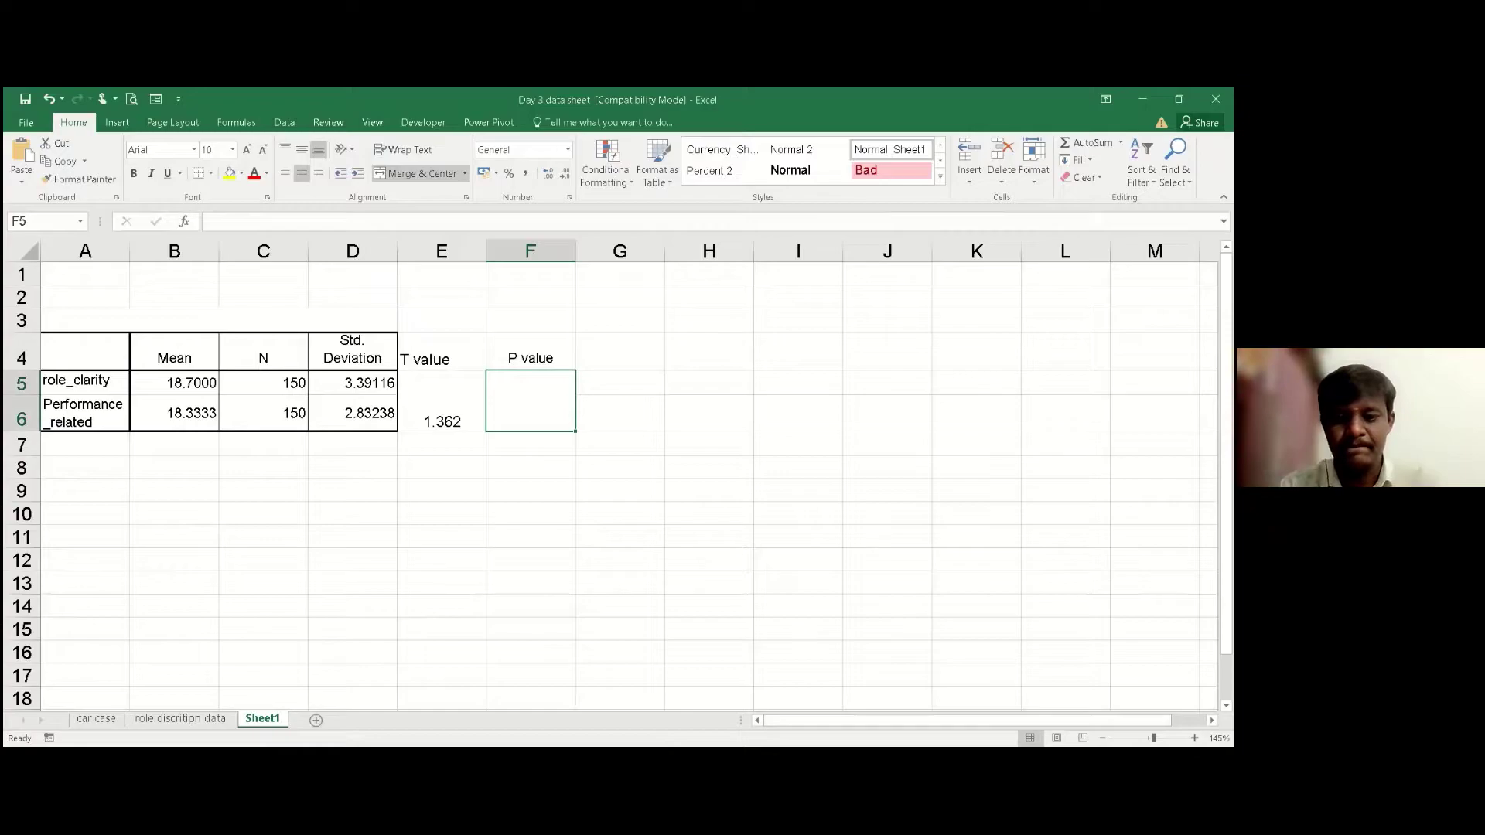
{"action": "key", "text": "alt+Tab"}
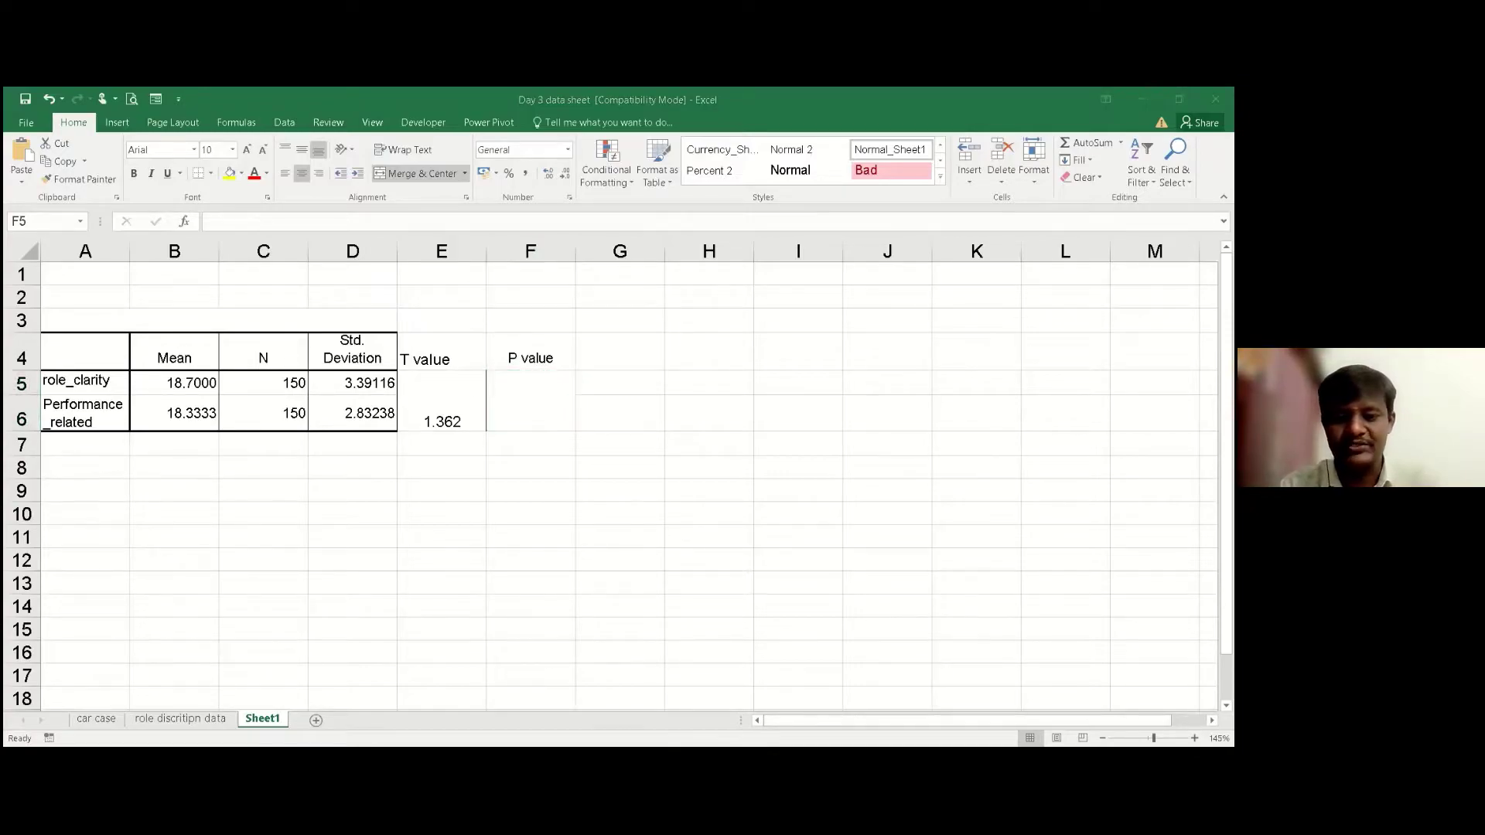
{"action": "key", "text": "alt+Tab"}
{"action": "type", "text": "0.175"}
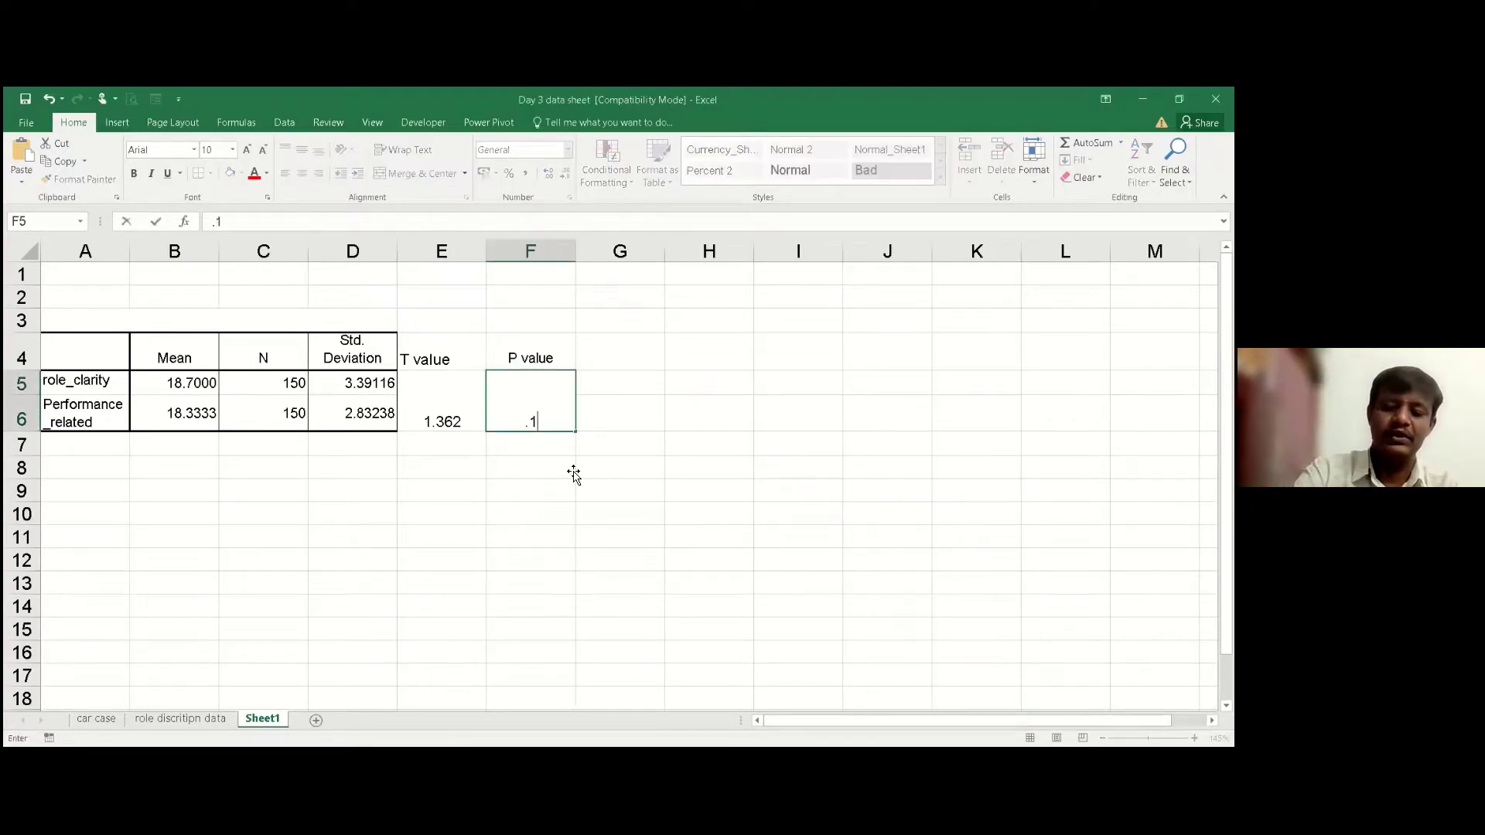
{"action": "key", "text": "Return"}
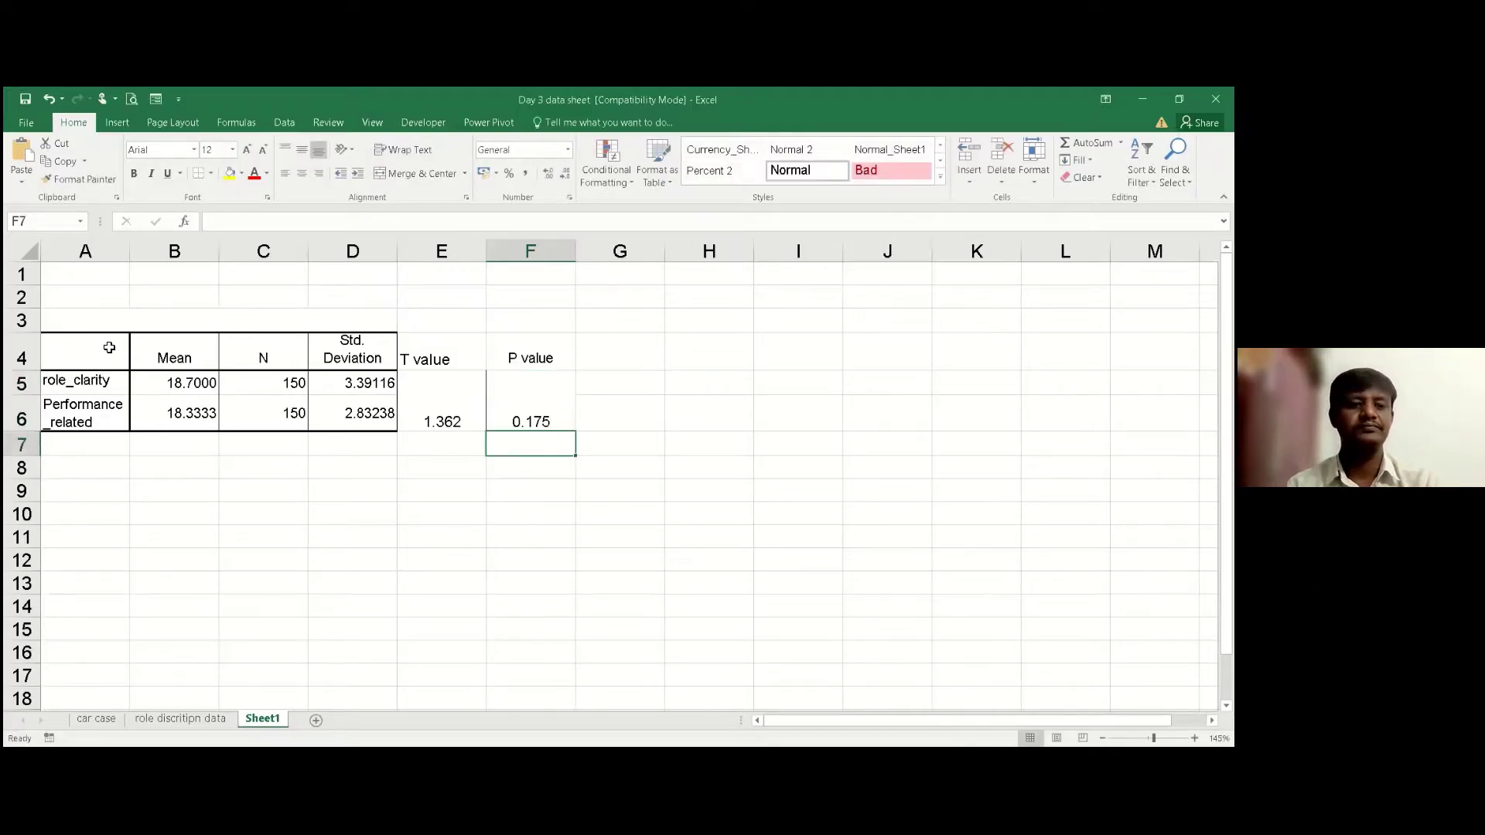
Apply all borders to the table A4:F6 and center its contents horizontally and vertically.
{"action": "left_click_drag", "start_coordinate": [109, 345], "coordinate": [518, 410]}
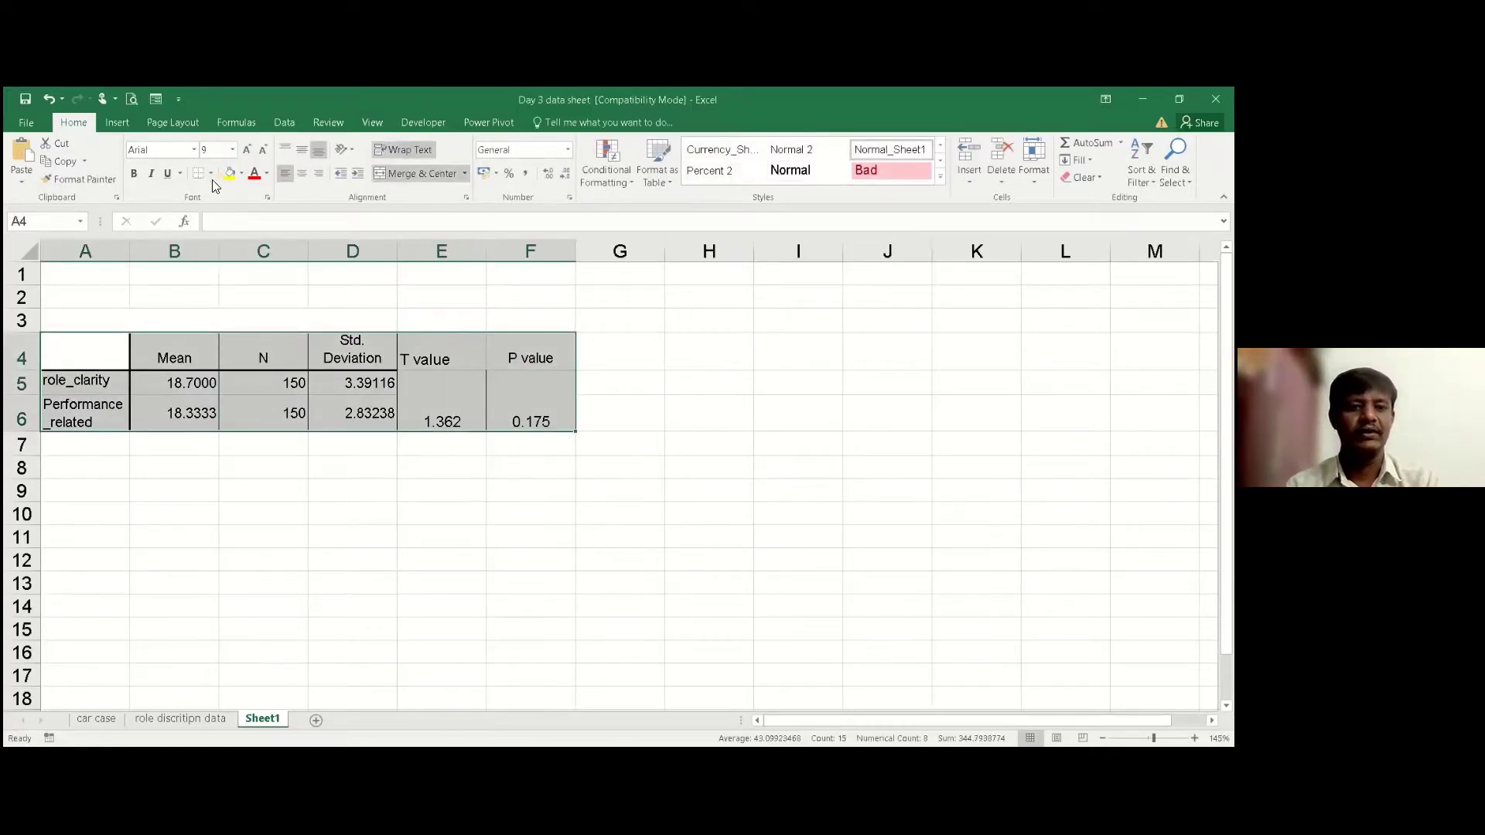
{"action": "left_click", "coordinate": [233, 319]}
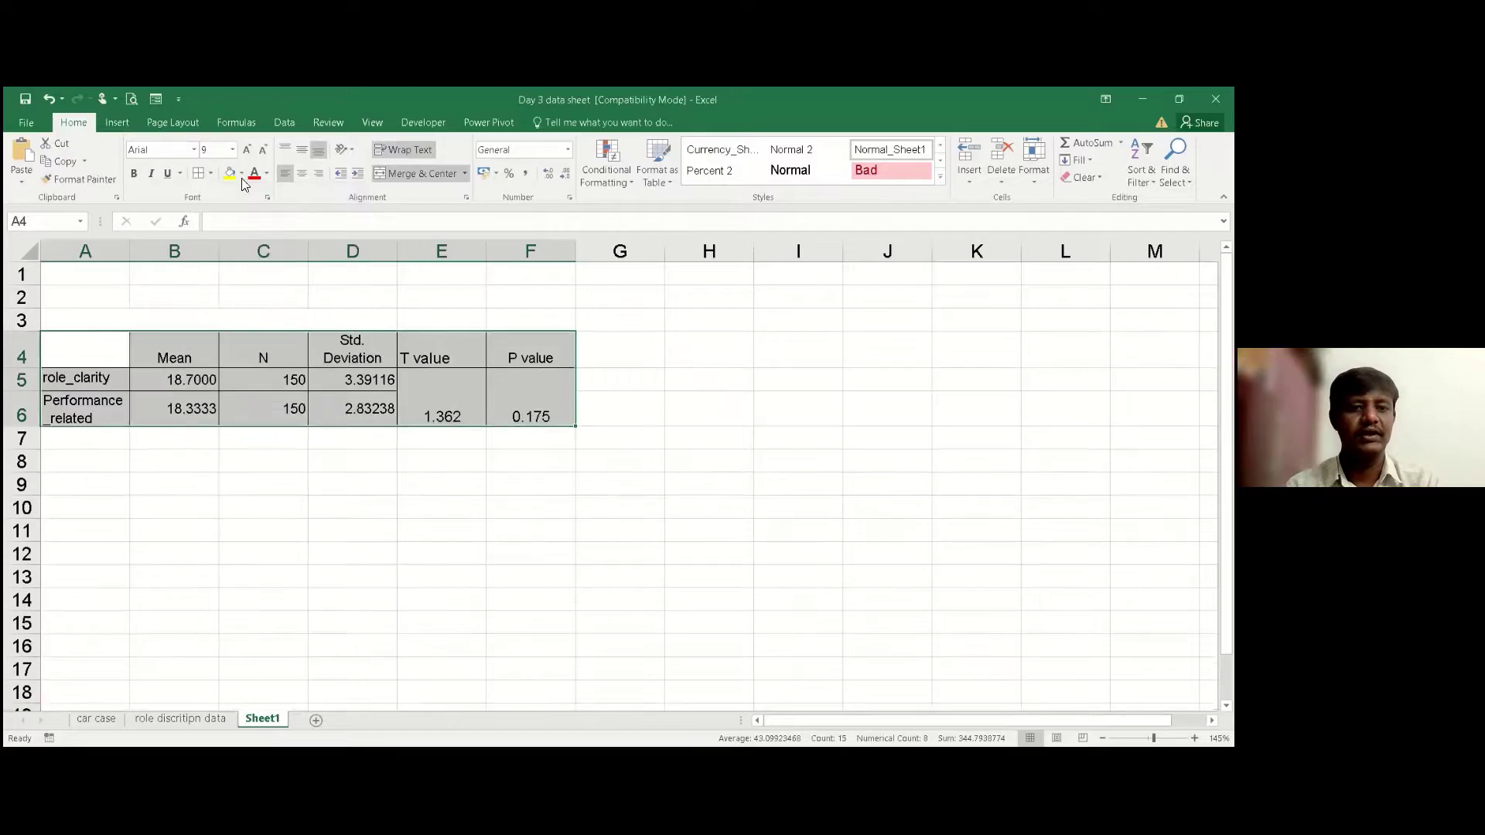
{"action": "left_click", "coordinate": [302, 173]}
{"action": "left_click", "coordinate": [301, 150]}
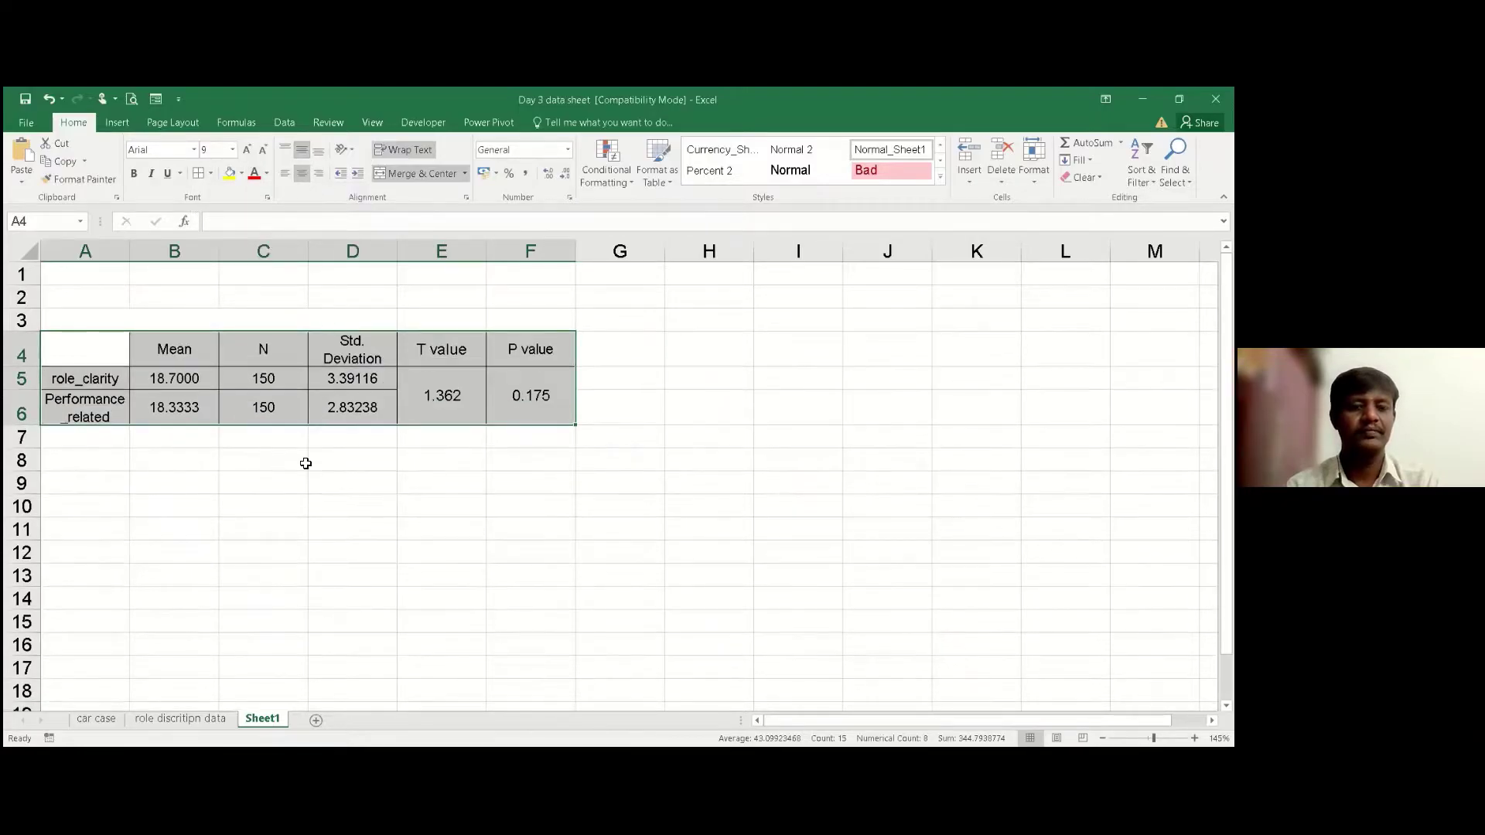
{"action": "left_click", "coordinate": [298, 471]}
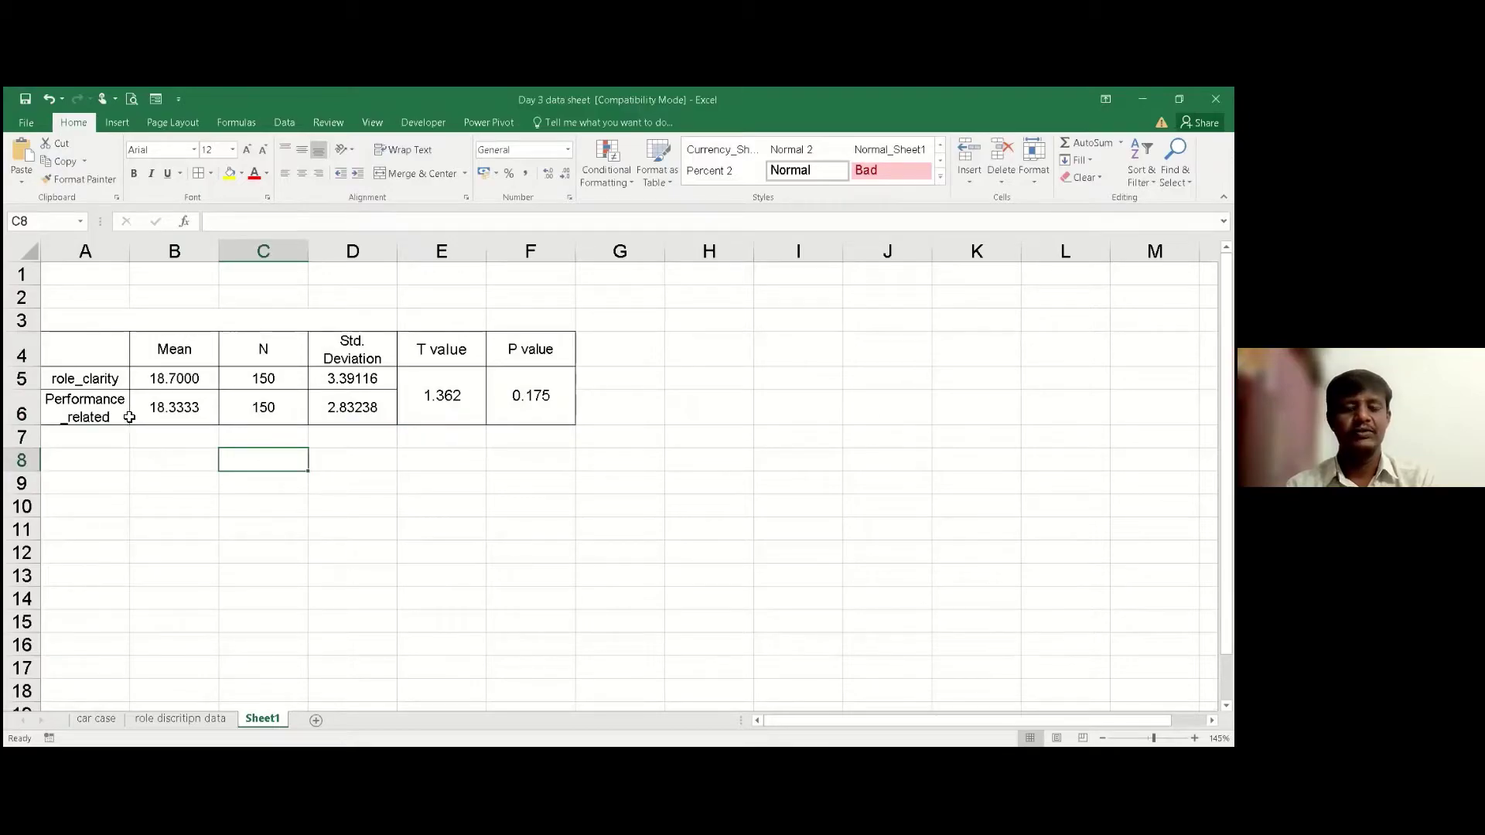
Try to cut the whole N column, column C.
{"action": "left_click", "coordinate": [276, 250]}
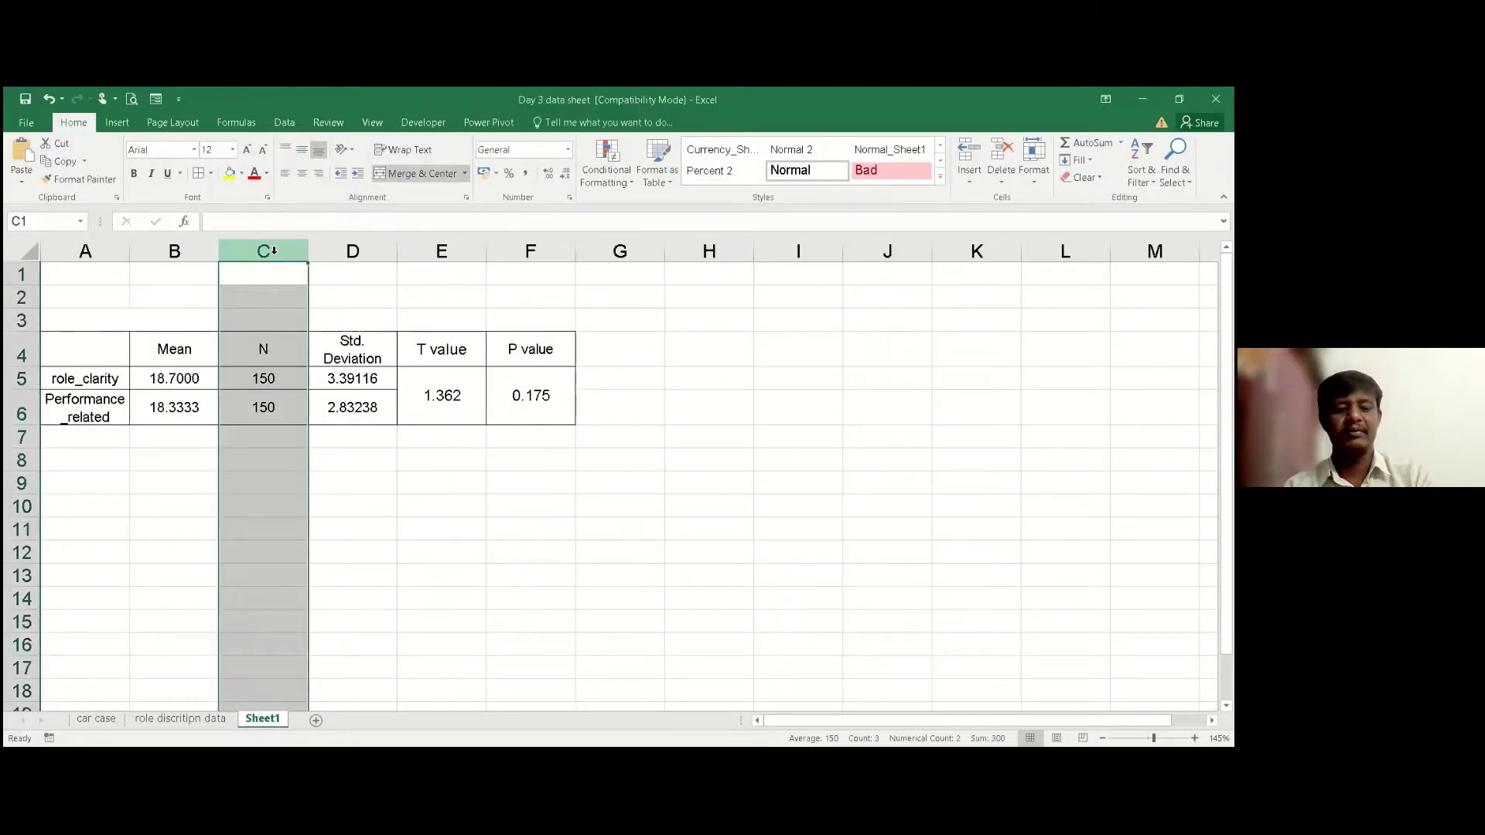
{"action": "key", "text": "ctrl+x"}
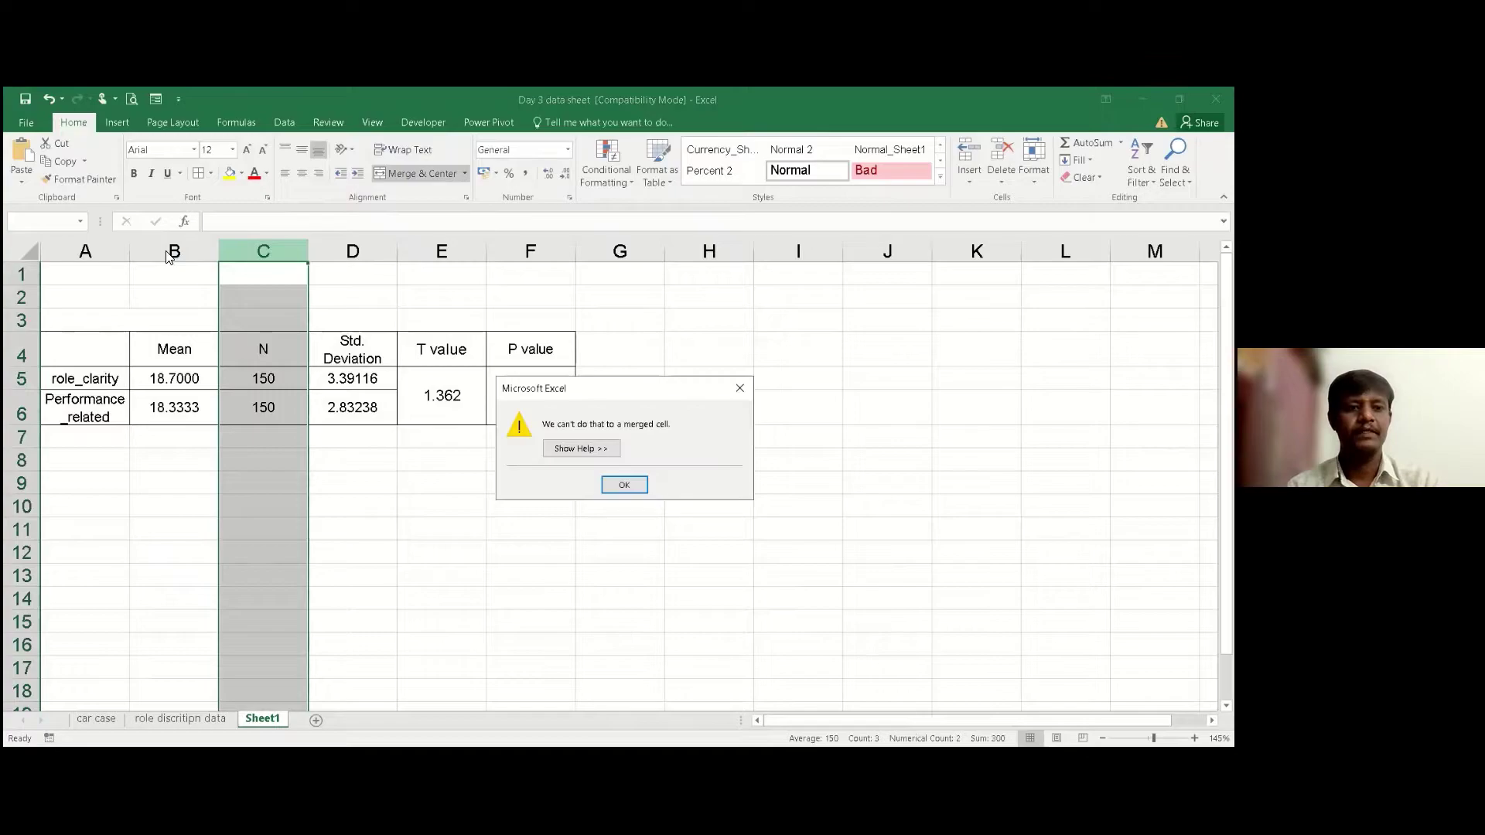
{"action": "left_click", "coordinate": [620, 486]}
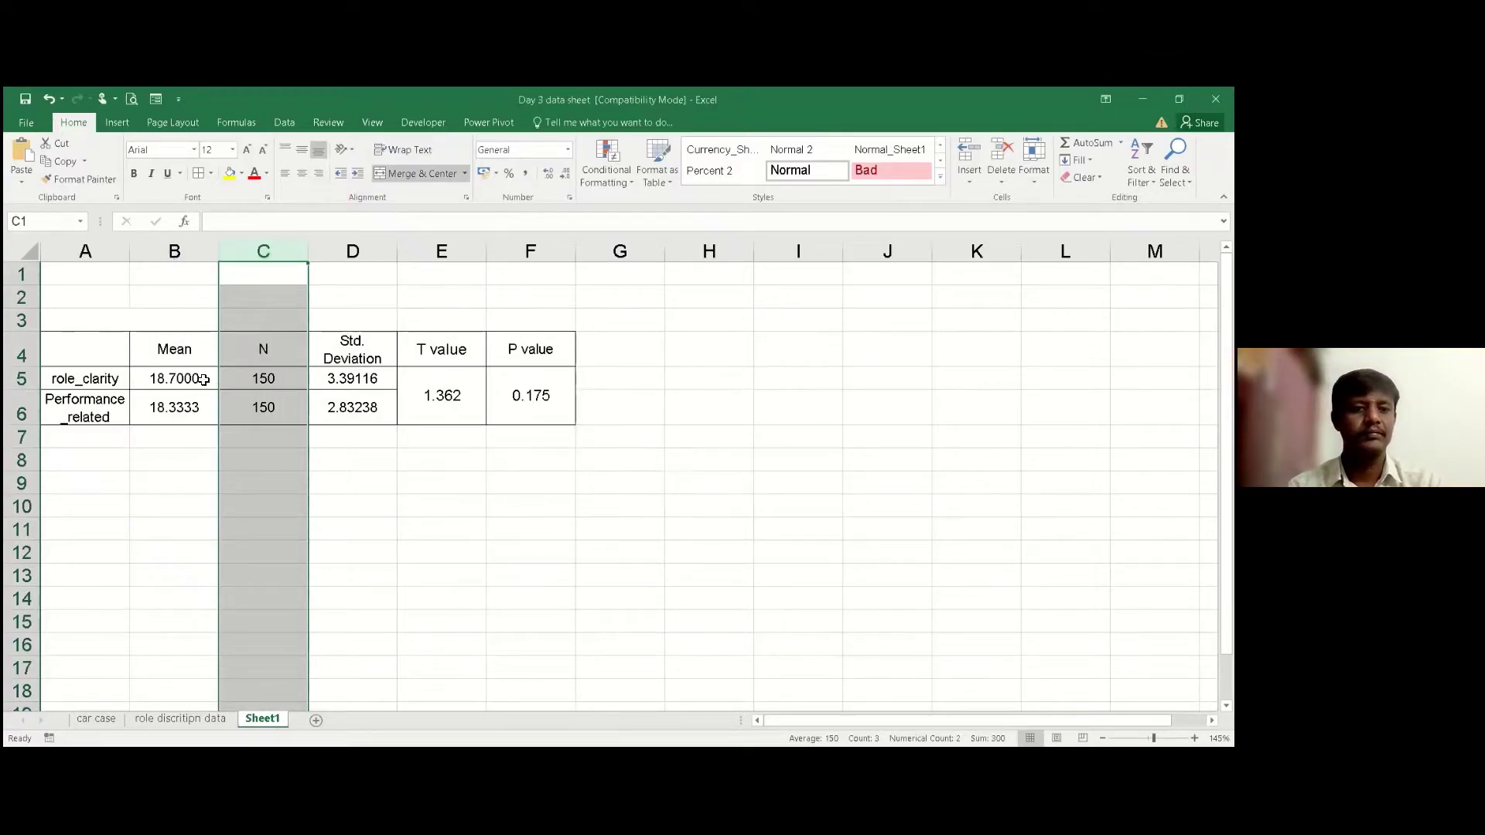
Insert a blank column before the Mean column and copy the N header and its two values into B4:B6.
{"action": "left_click", "coordinate": [169, 251]}
{"action": "right_click", "coordinate": [172, 261]}
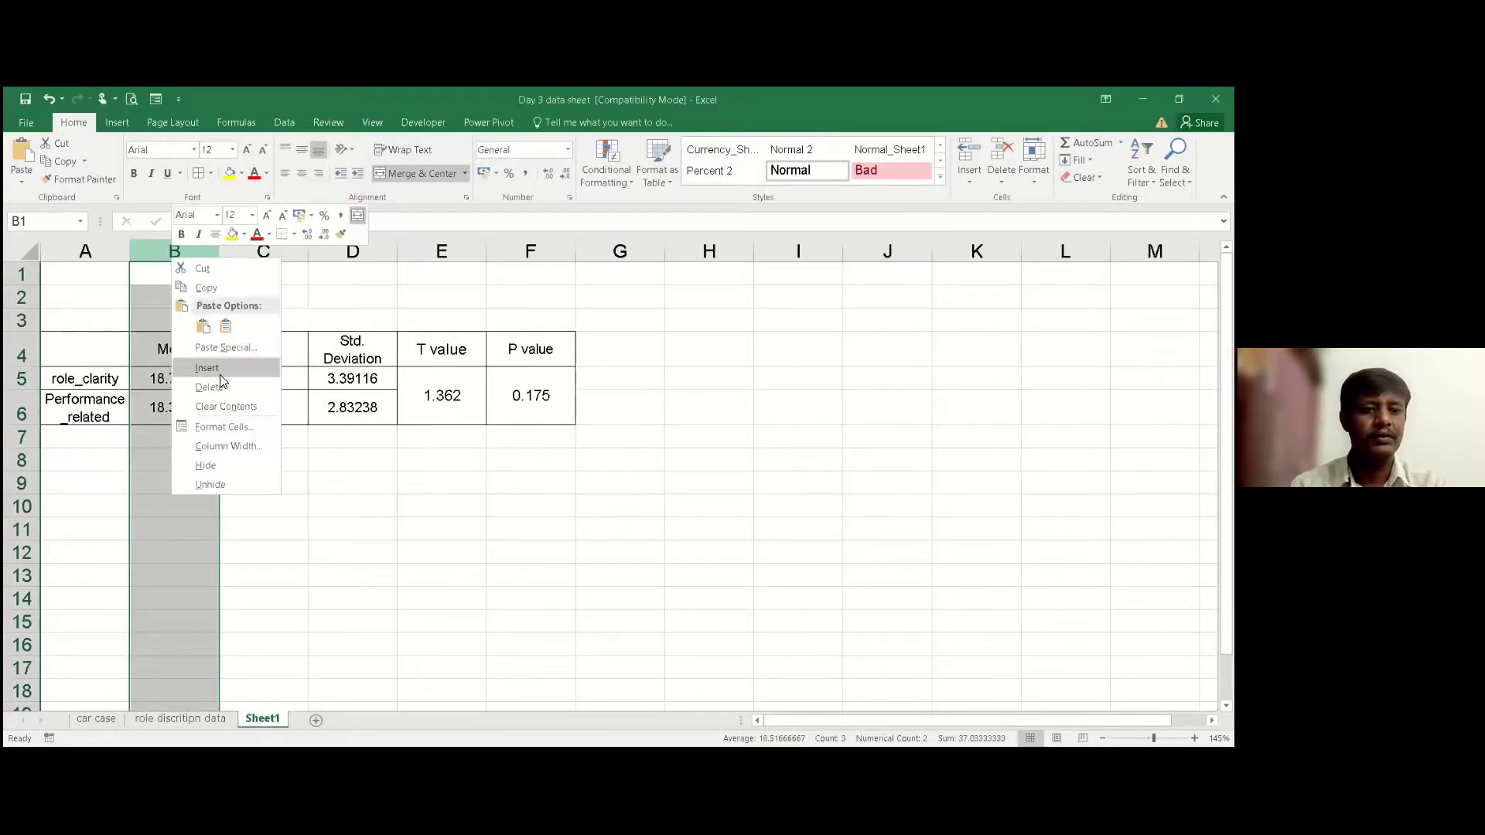
{"action": "left_click", "coordinate": [220, 373]}
{"action": "left_click_drag", "start_coordinate": [379, 352], "coordinate": [377, 407]}
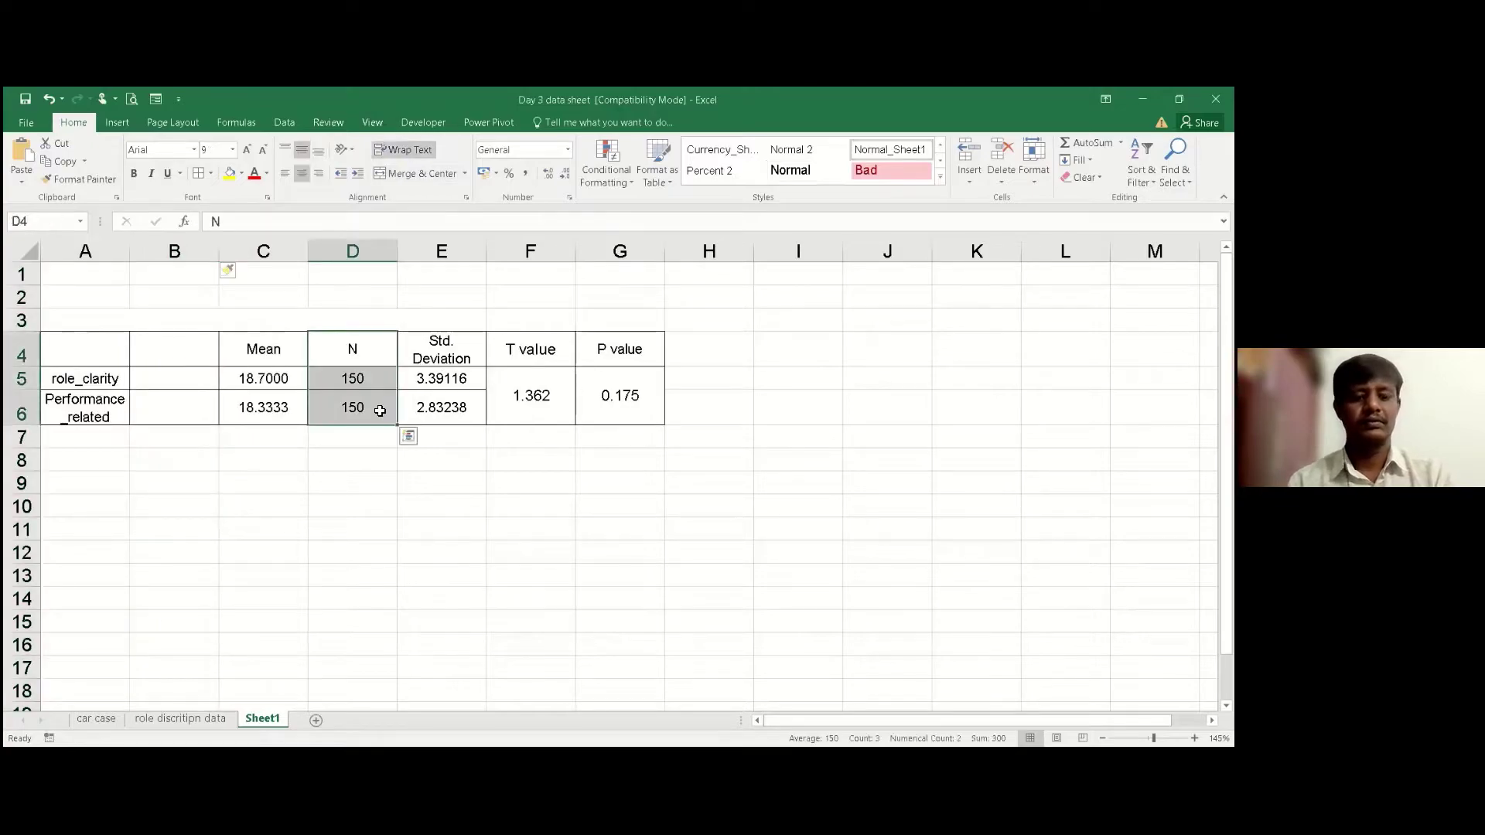
{"action": "key", "text": "ctrl+x"}
{"action": "left_click", "coordinate": [187, 355]}
{"action": "key", "text": "ctrl+v"}
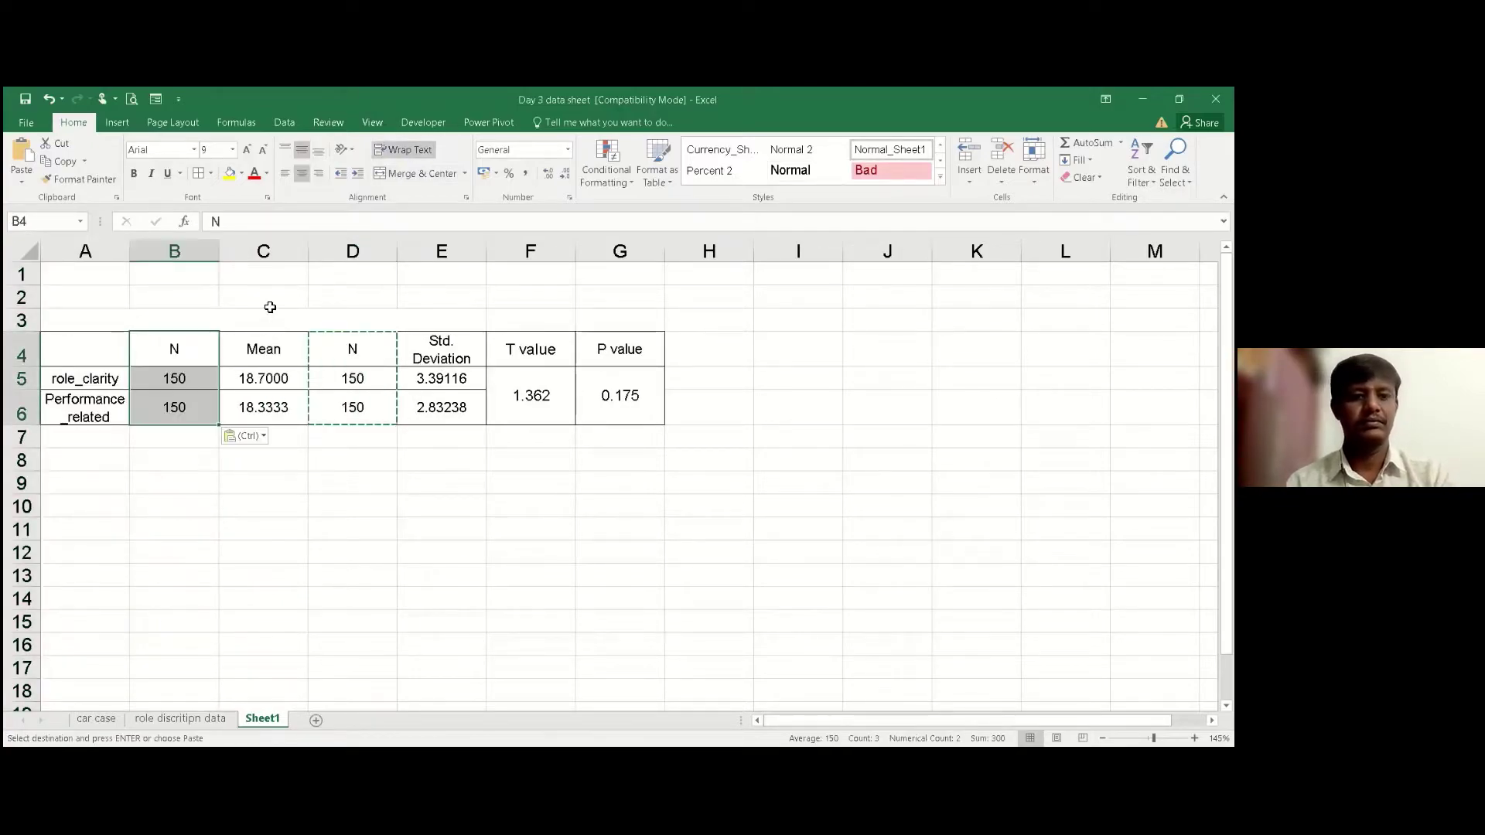
Delete column D, the duplicate N column between Mean and Std. Deviation.
{"action": "left_click", "coordinate": [352, 251]}
{"action": "right_click", "coordinate": [353, 251]}
{"action": "left_click", "coordinate": [389, 385]}
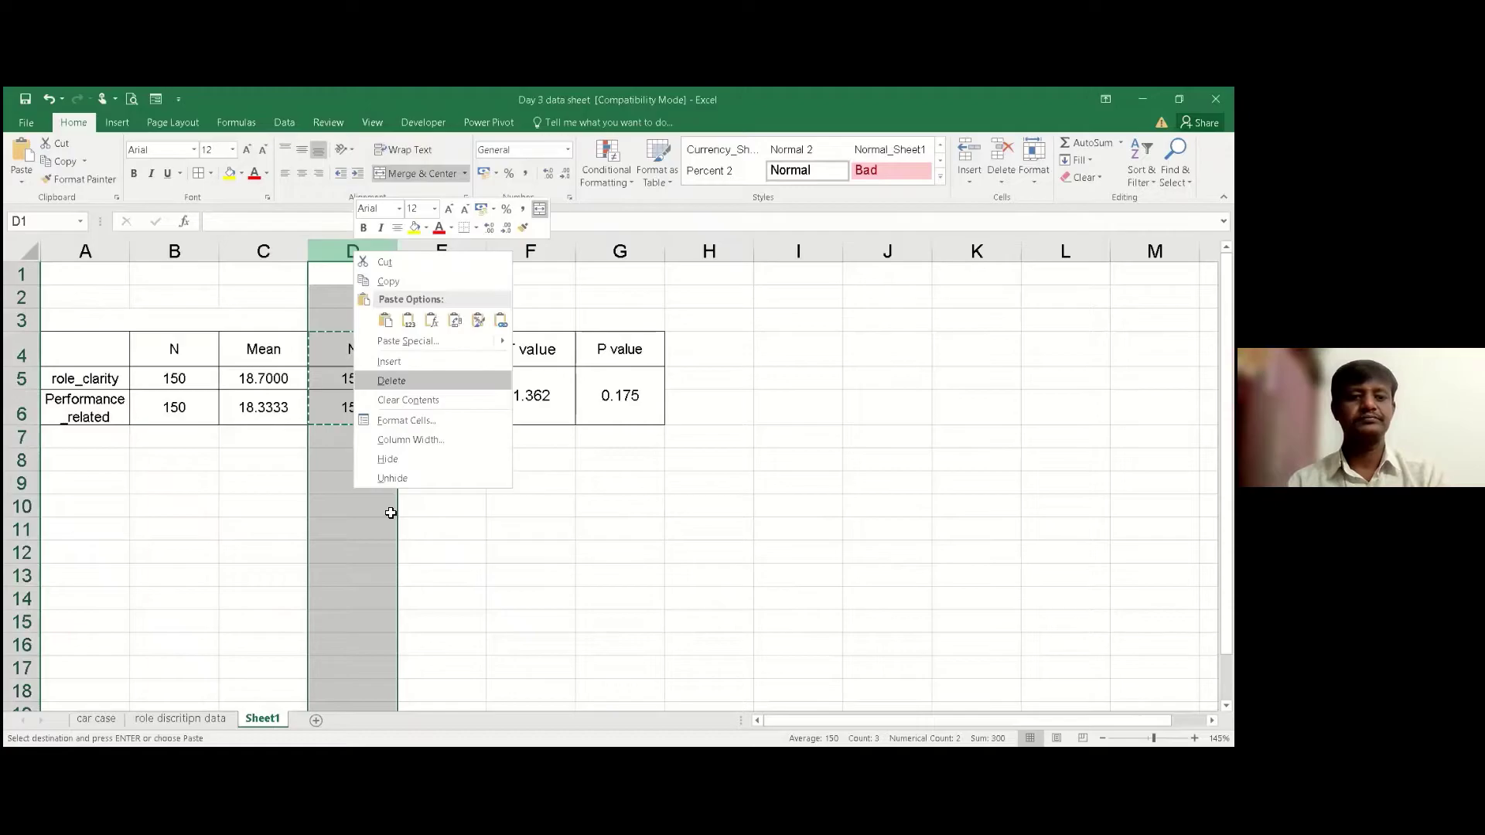
{"action": "left_click", "coordinate": [433, 550]}
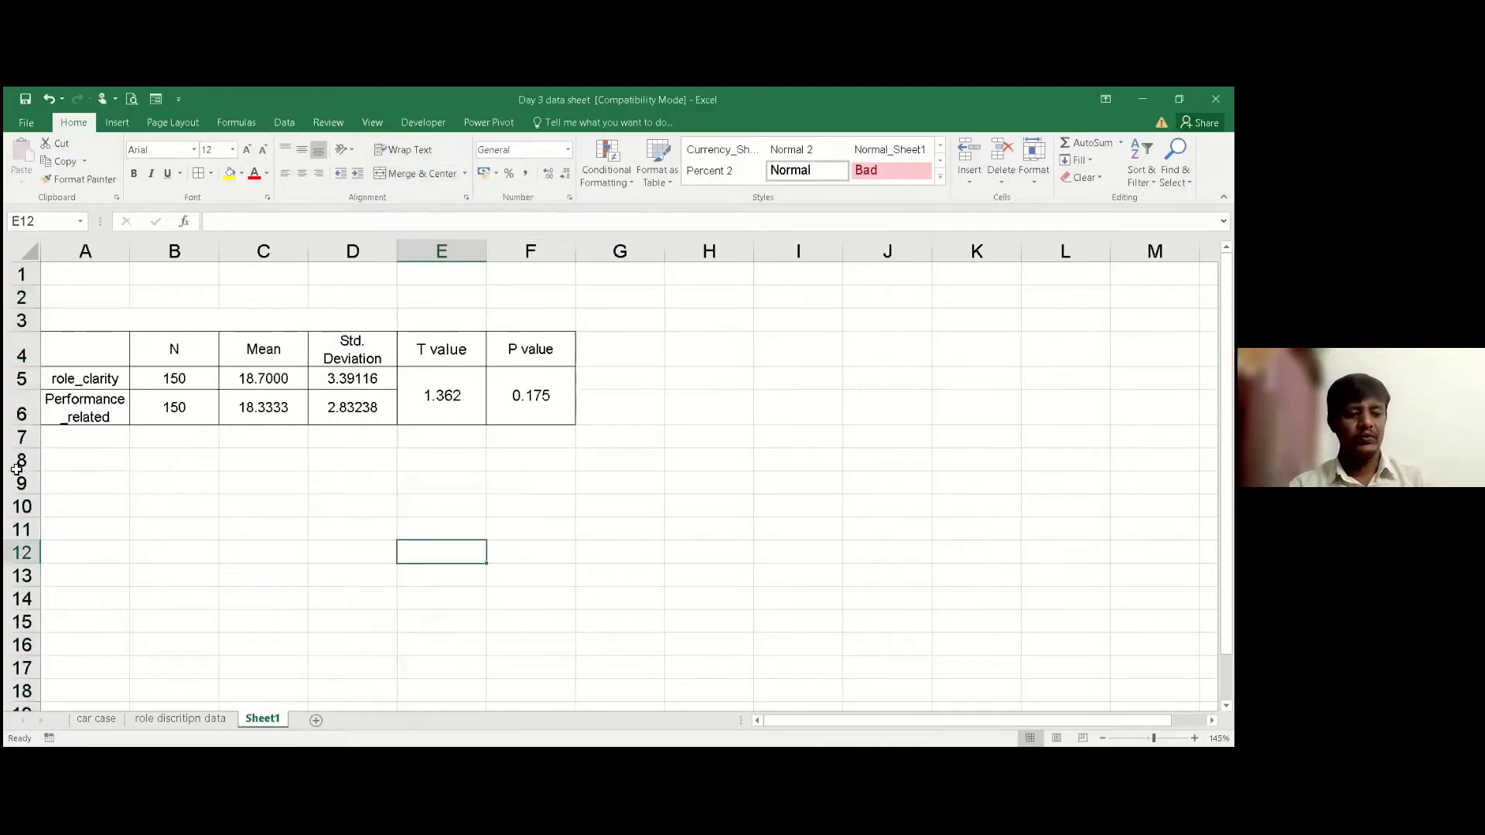
Merge and center cells G5:G6 next to the P value column.
{"action": "scroll", "coordinate": [169, 429], "scroll_direction": "up", "scroll_amount": 5}
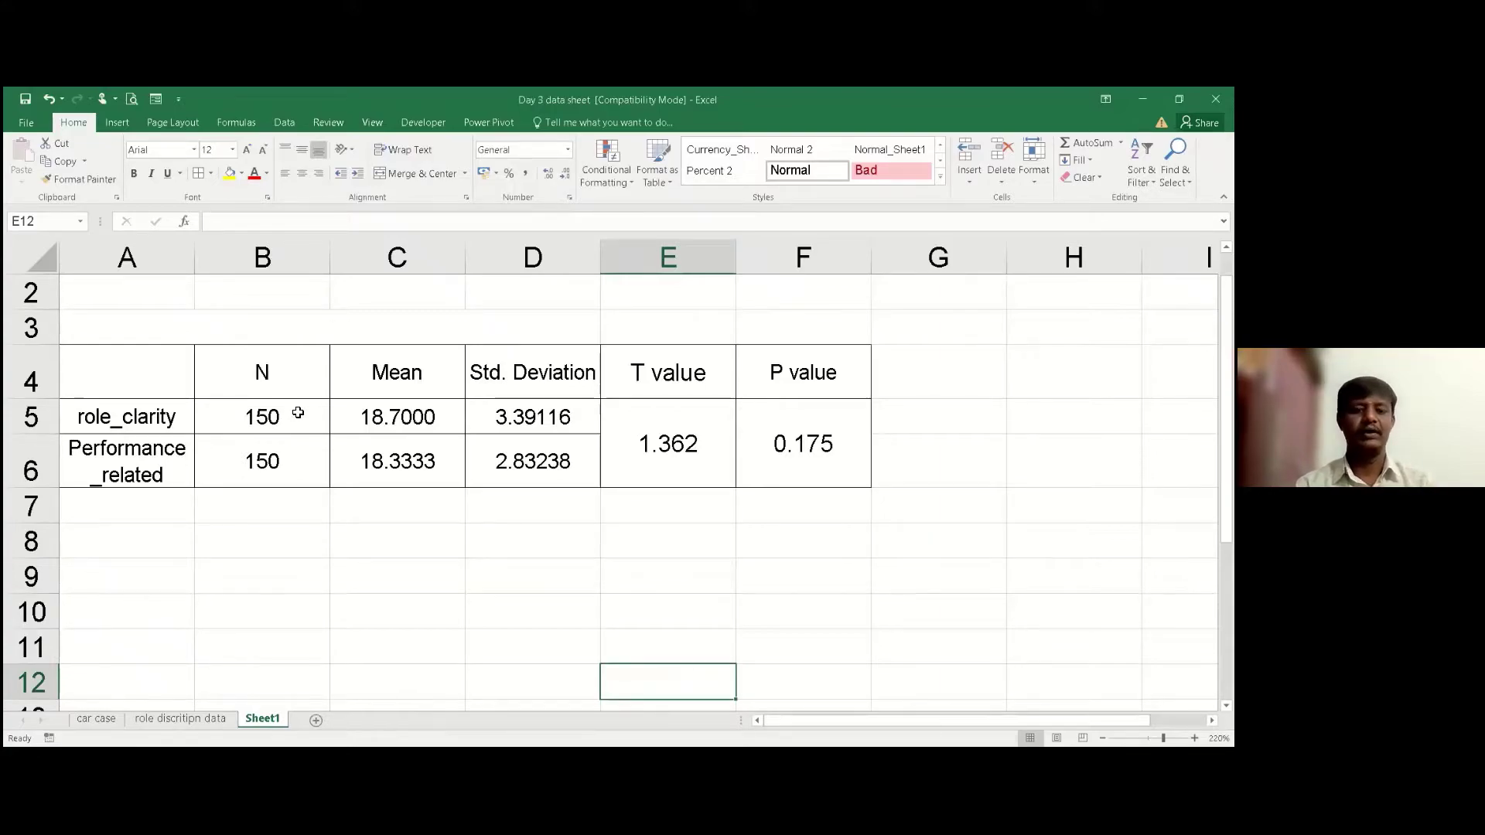
{"action": "key", "text": "ctrl+Up"}
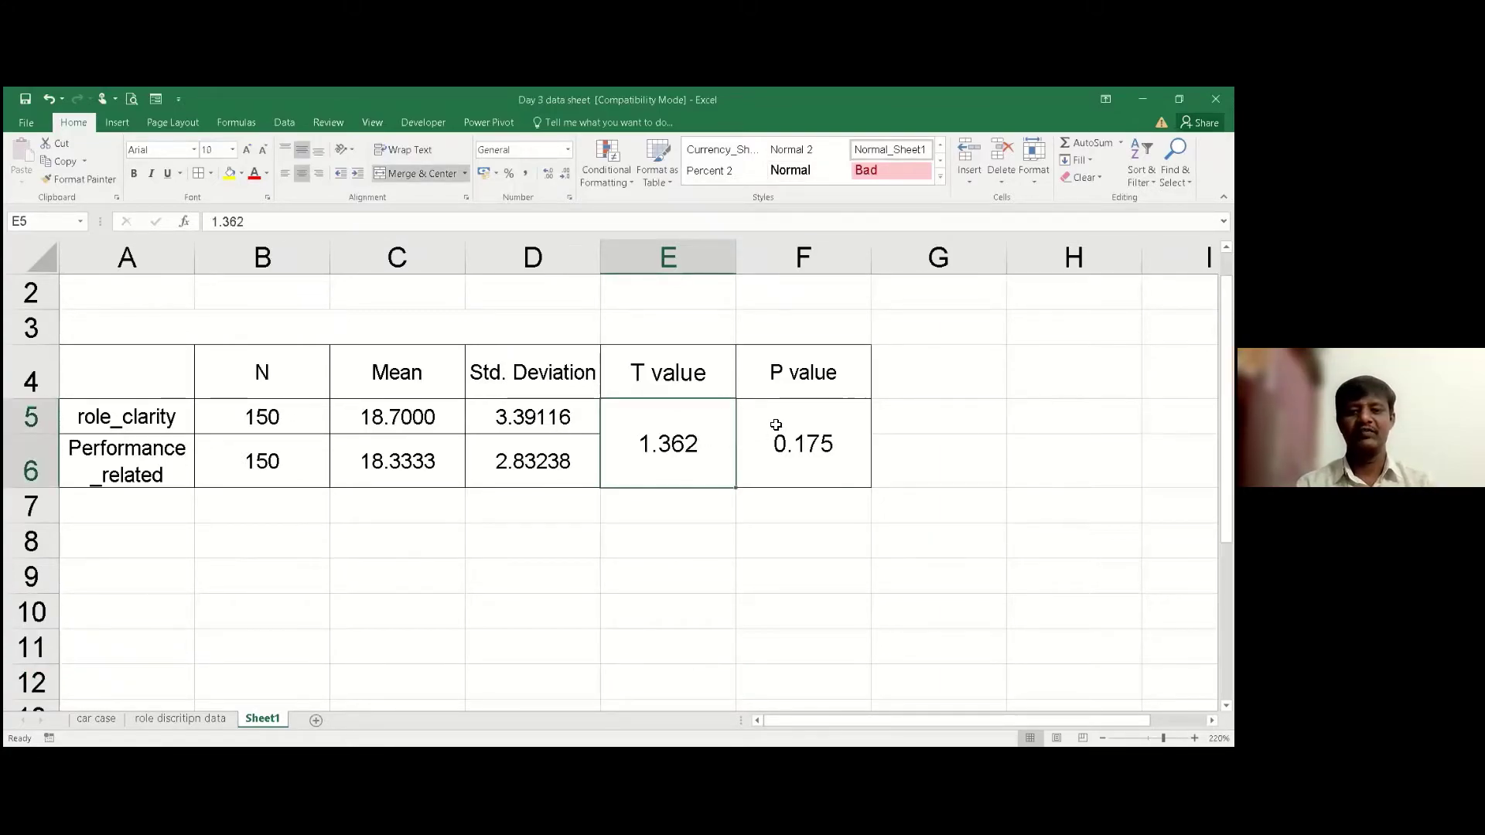
{"action": "left_click", "coordinate": [772, 425]}
{"action": "left_click", "coordinate": [924, 422]}
{"action": "left_click_drag", "start_coordinate": [928, 450], "coordinate": [928, 450]}
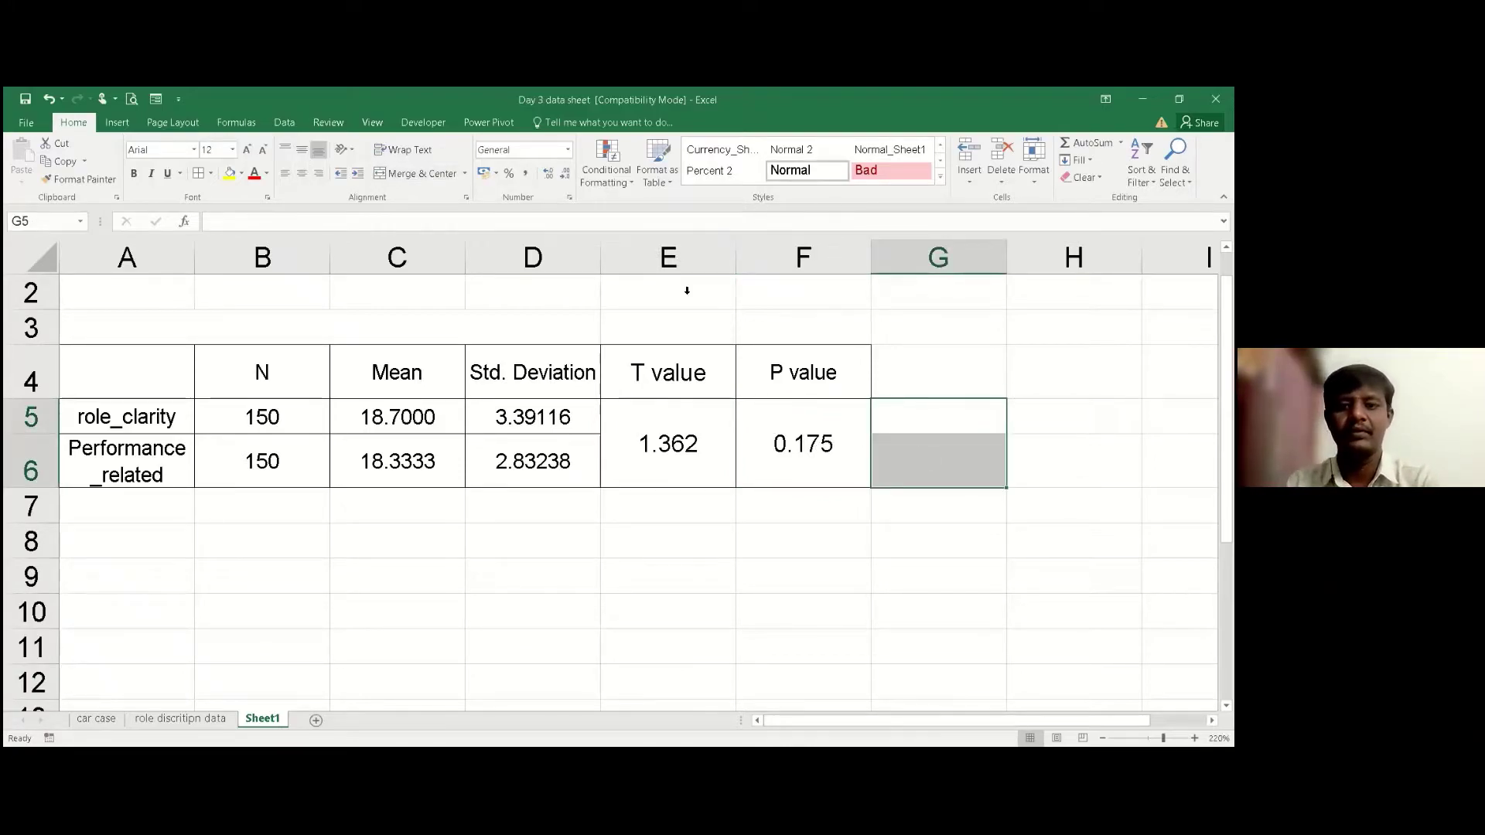
{"action": "left_click", "coordinate": [421, 173]}
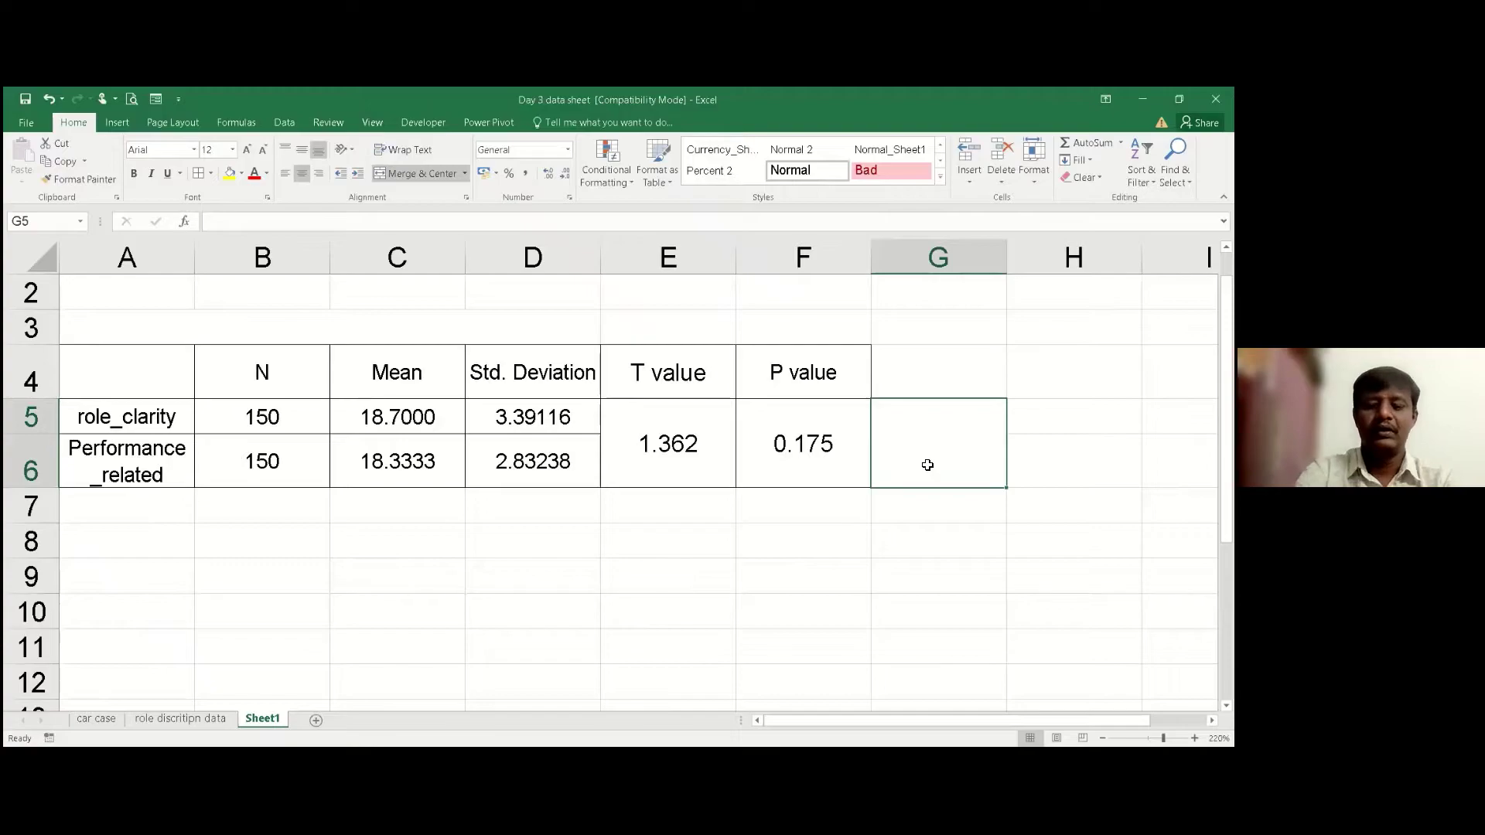
Enter the formula =IF(F5<0.05,"Accept","Reject") in the merged cell G5 beside the P value.
{"action": "type", "text": "="}
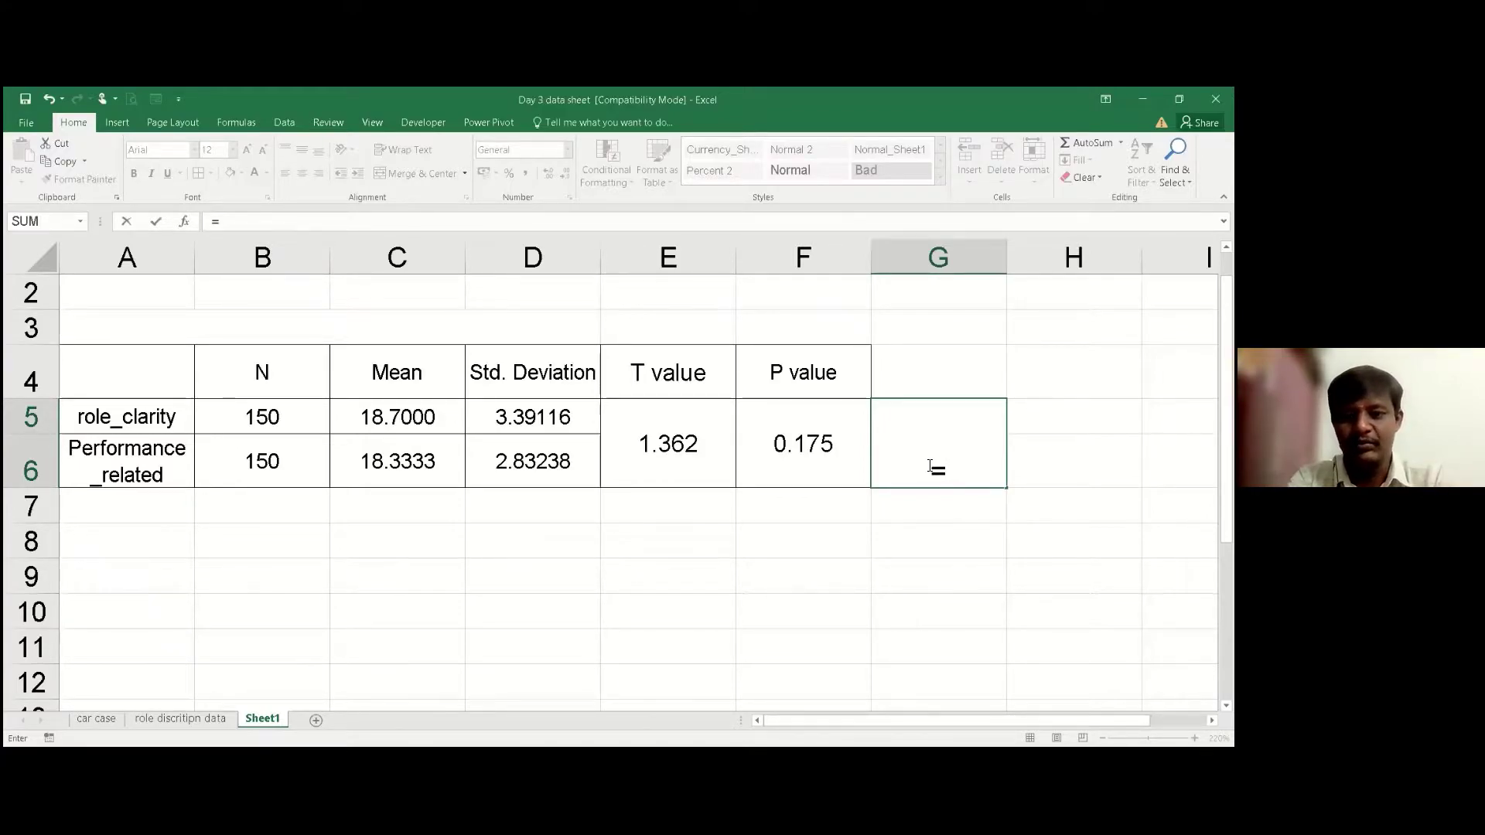
{"action": "type", "text": "i"}
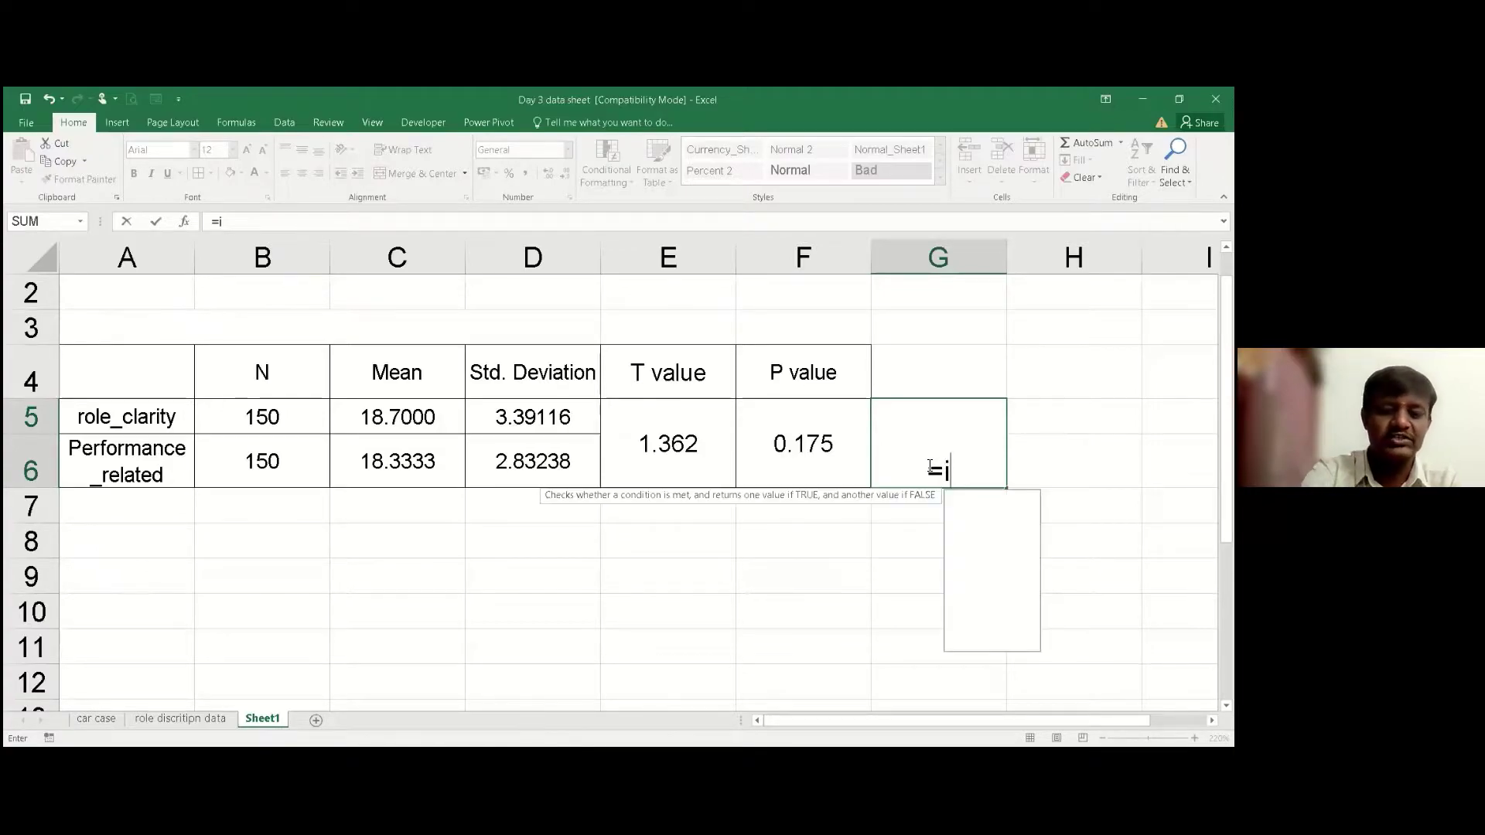
{"action": "type", "text": "f("}
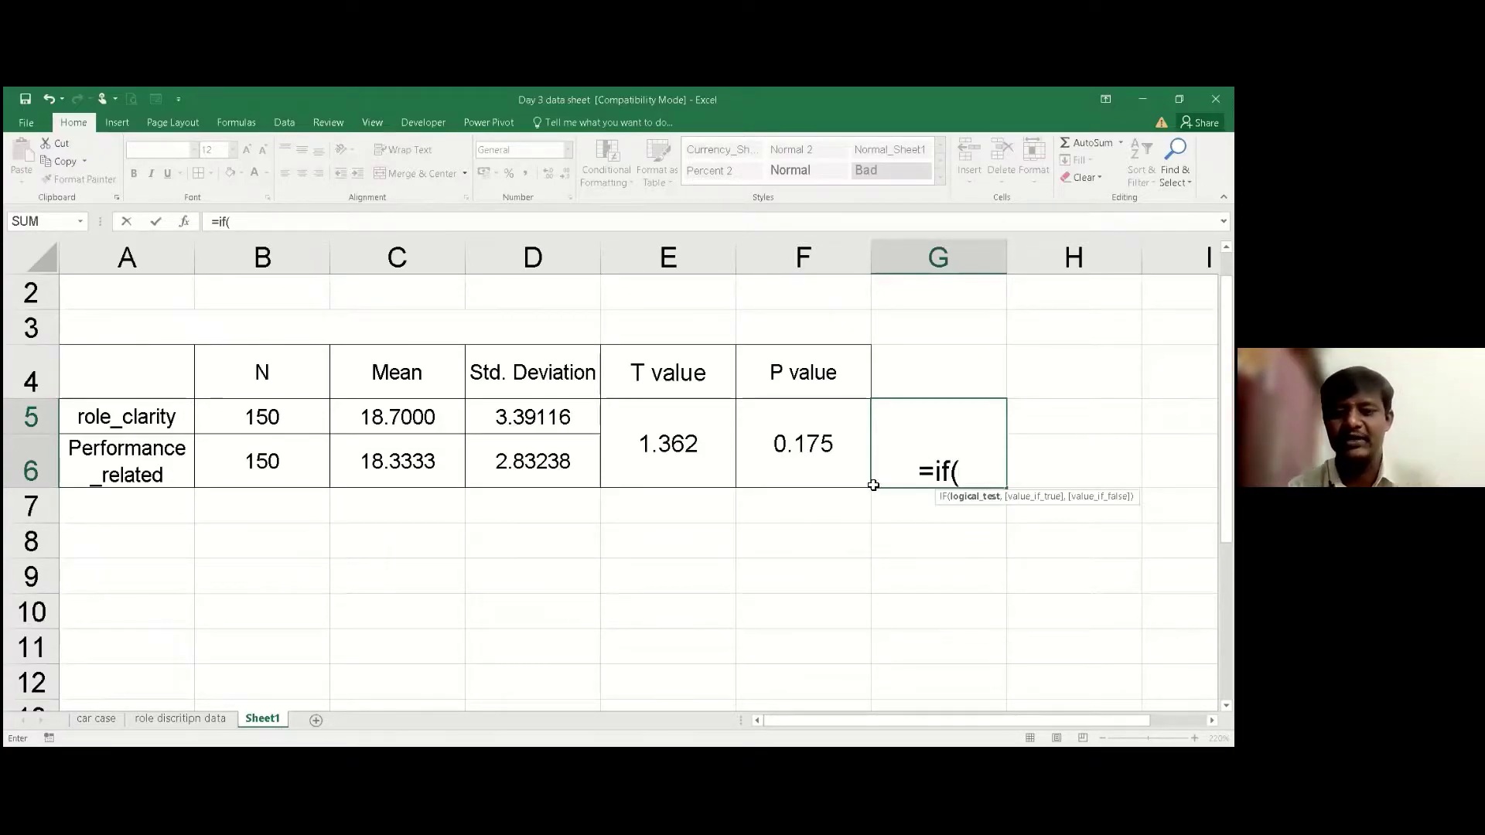
{"action": "left_click", "coordinate": [843, 465]}
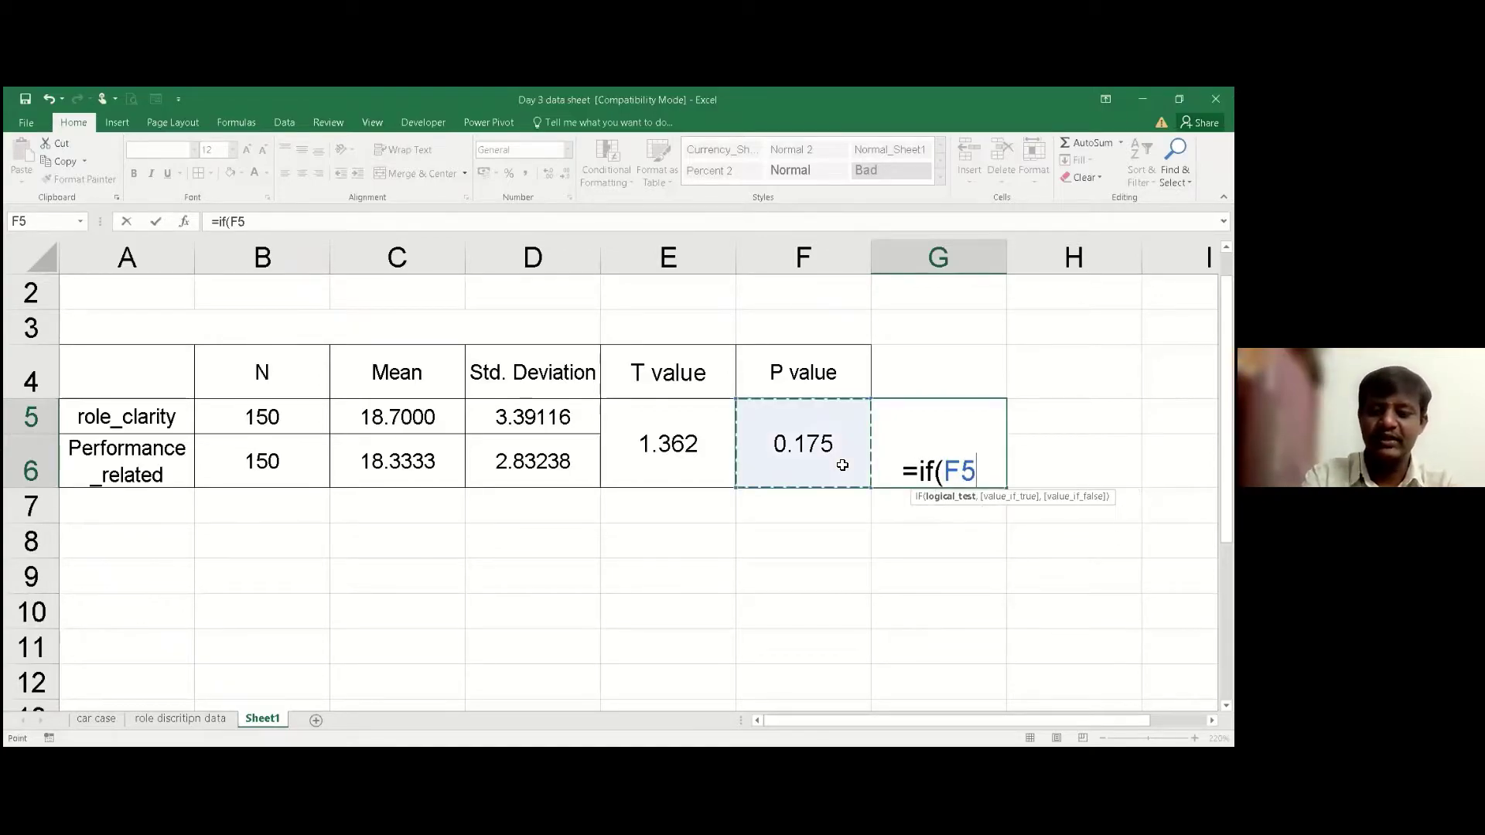
{"action": "type", "text": "<"}
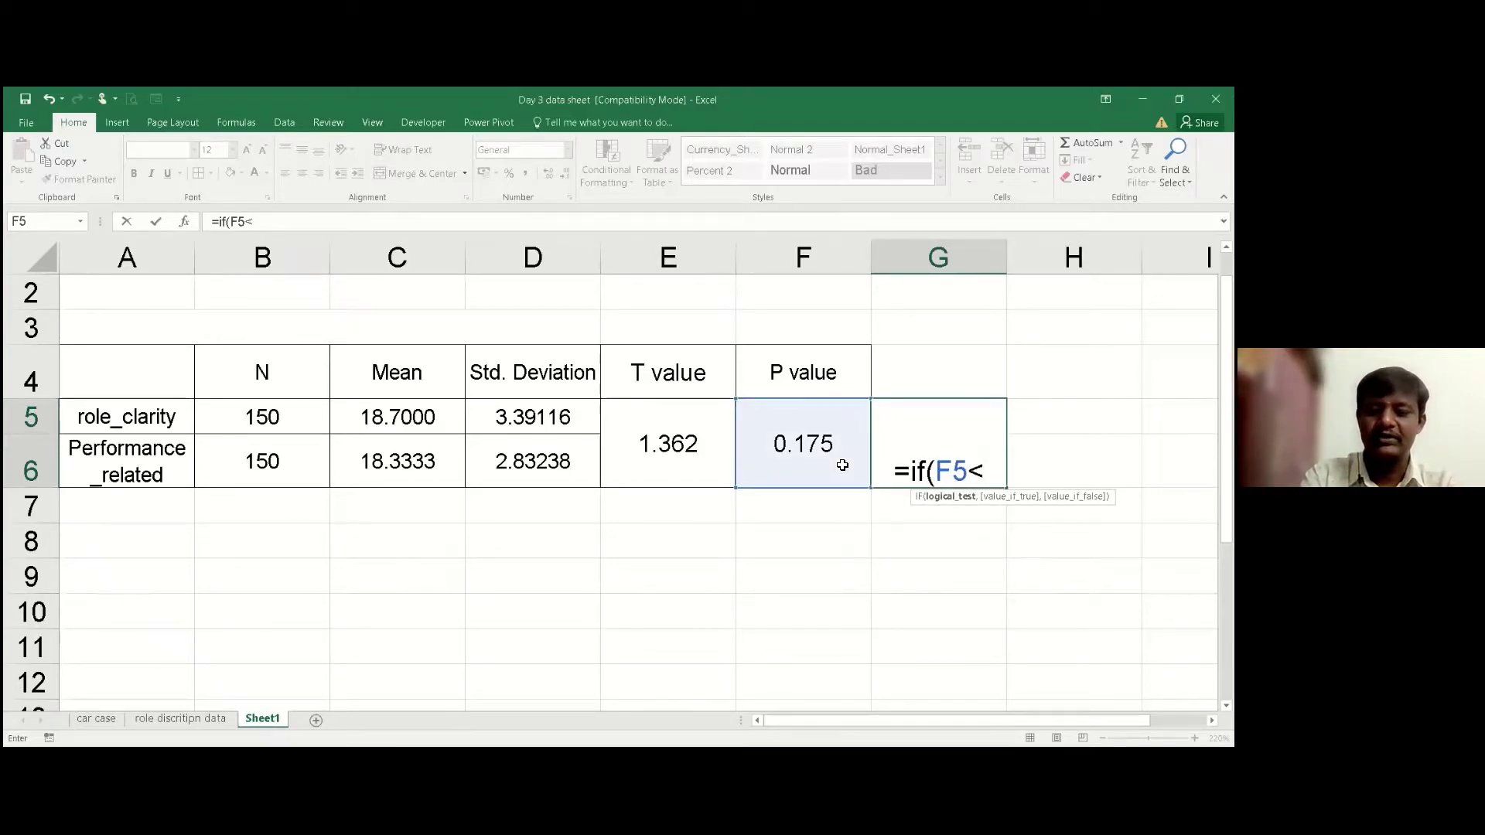
{"action": "type", "text": "0.05"}
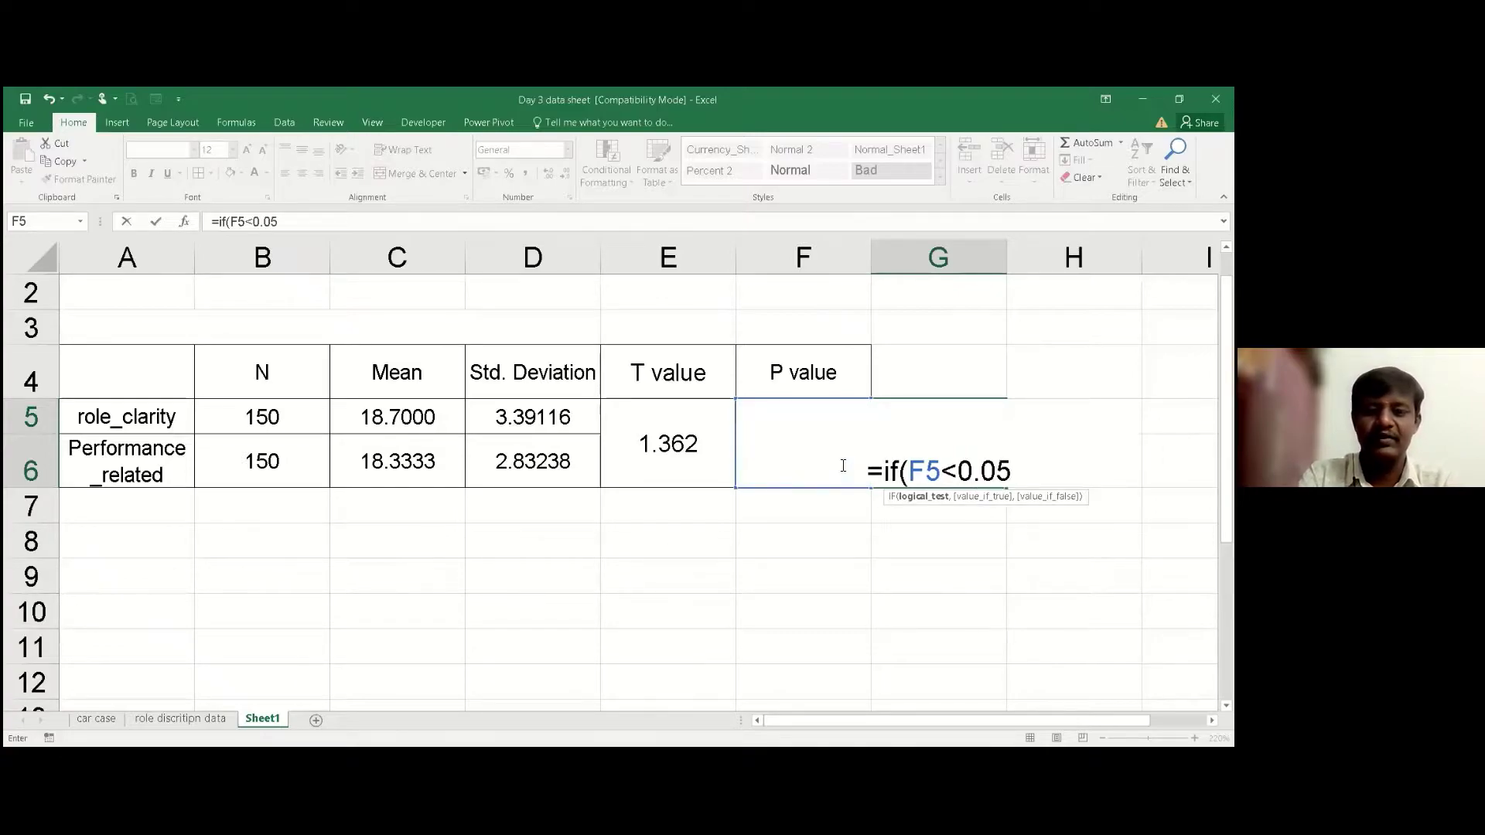
{"action": "type", "text": ",\""}
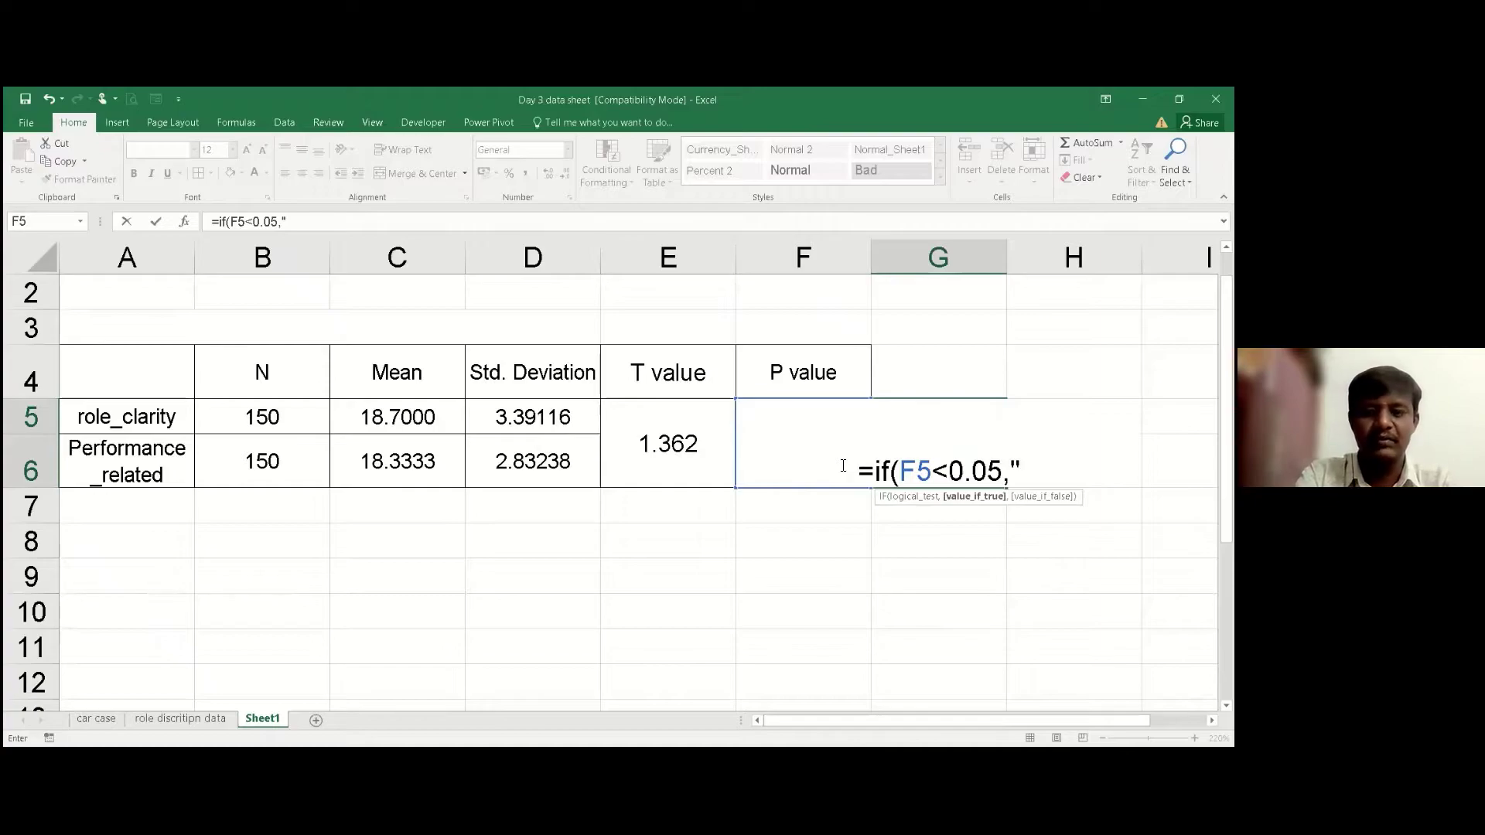
{"action": "type", "text": "Accept\""}
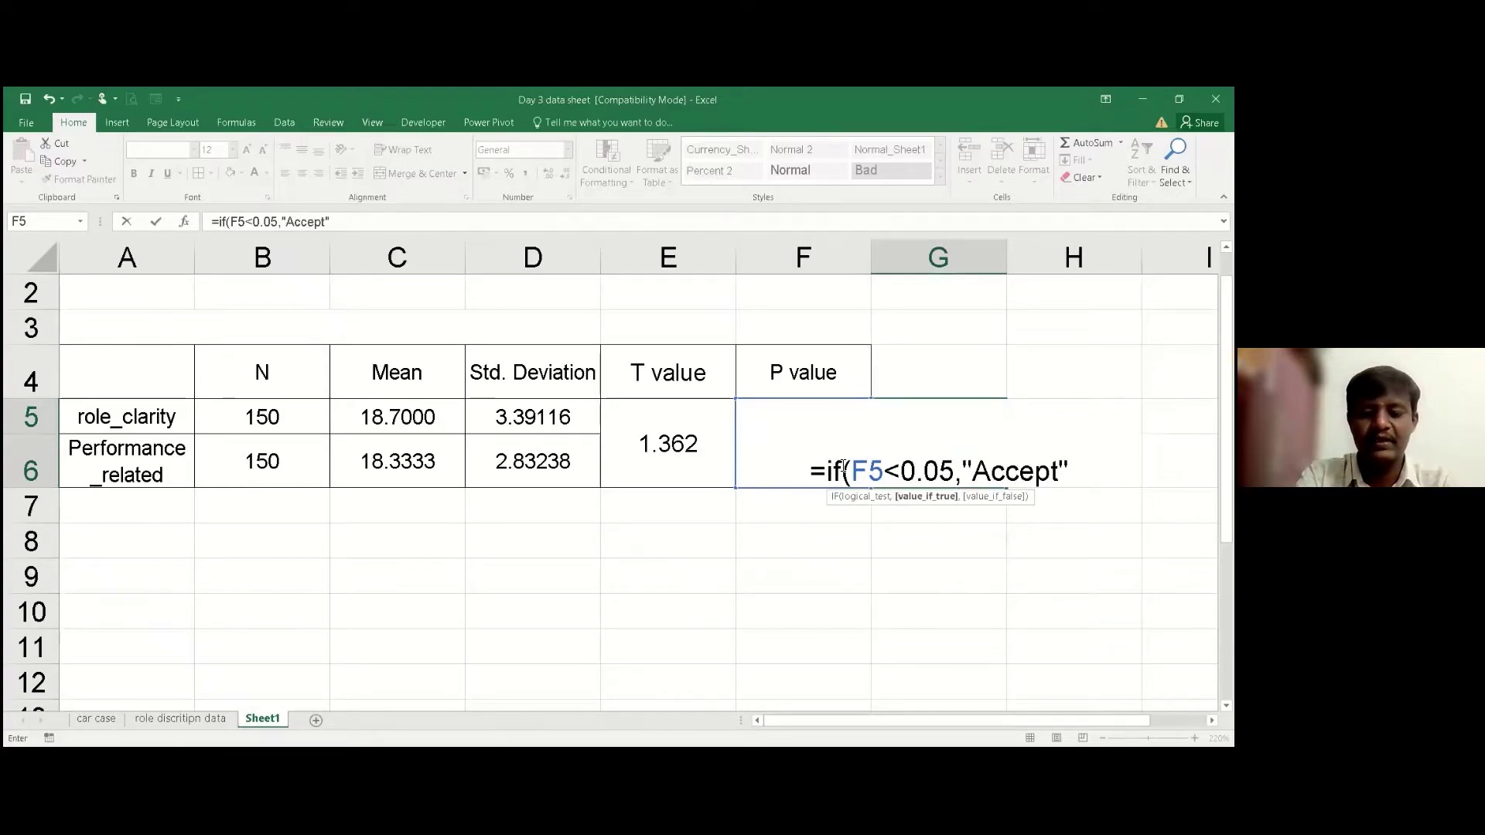
{"action": "type", "text": ",\""}
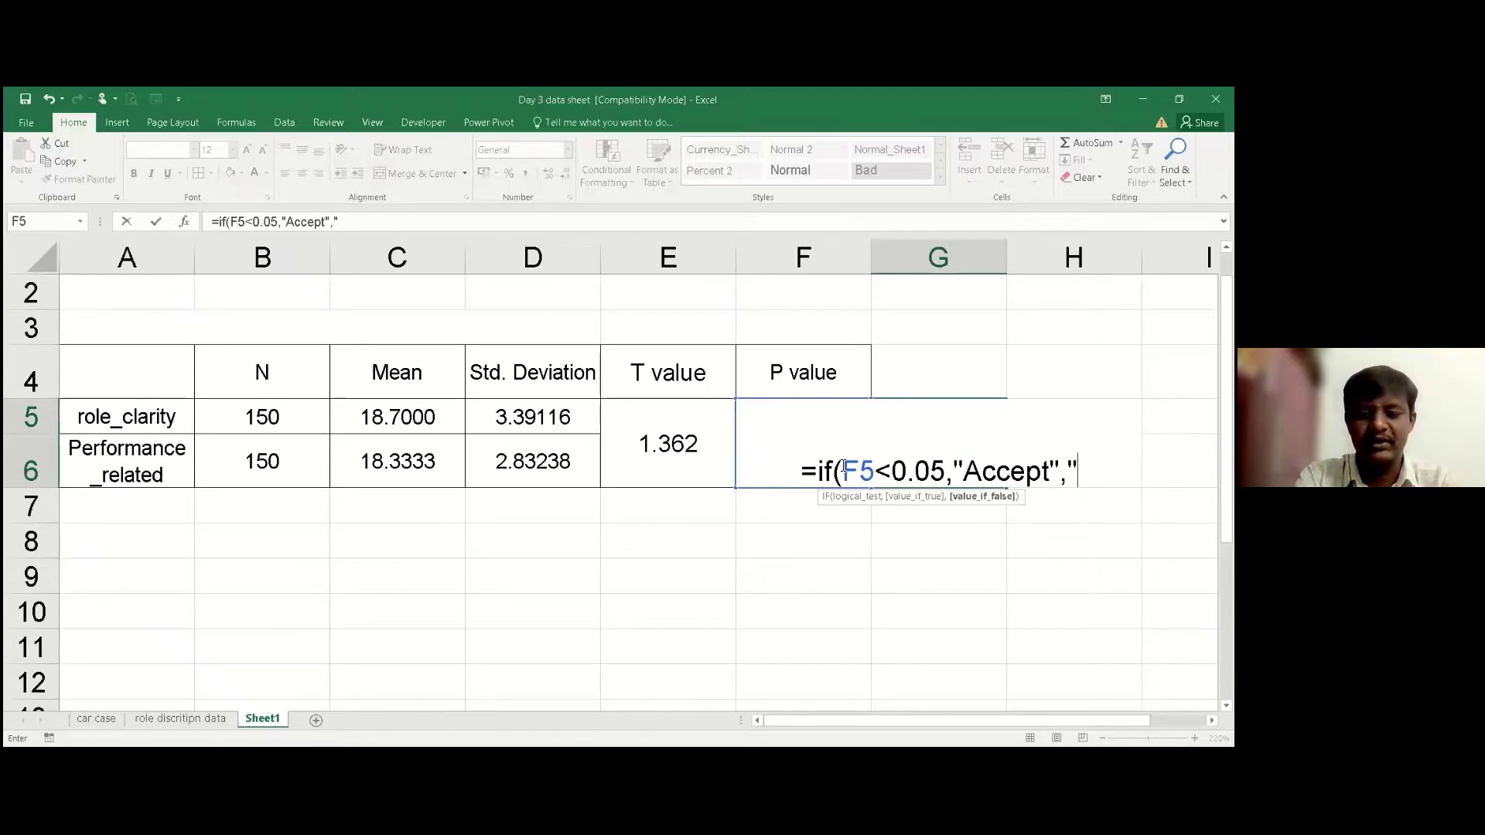
{"action": "type", "text": "Reject\")"}
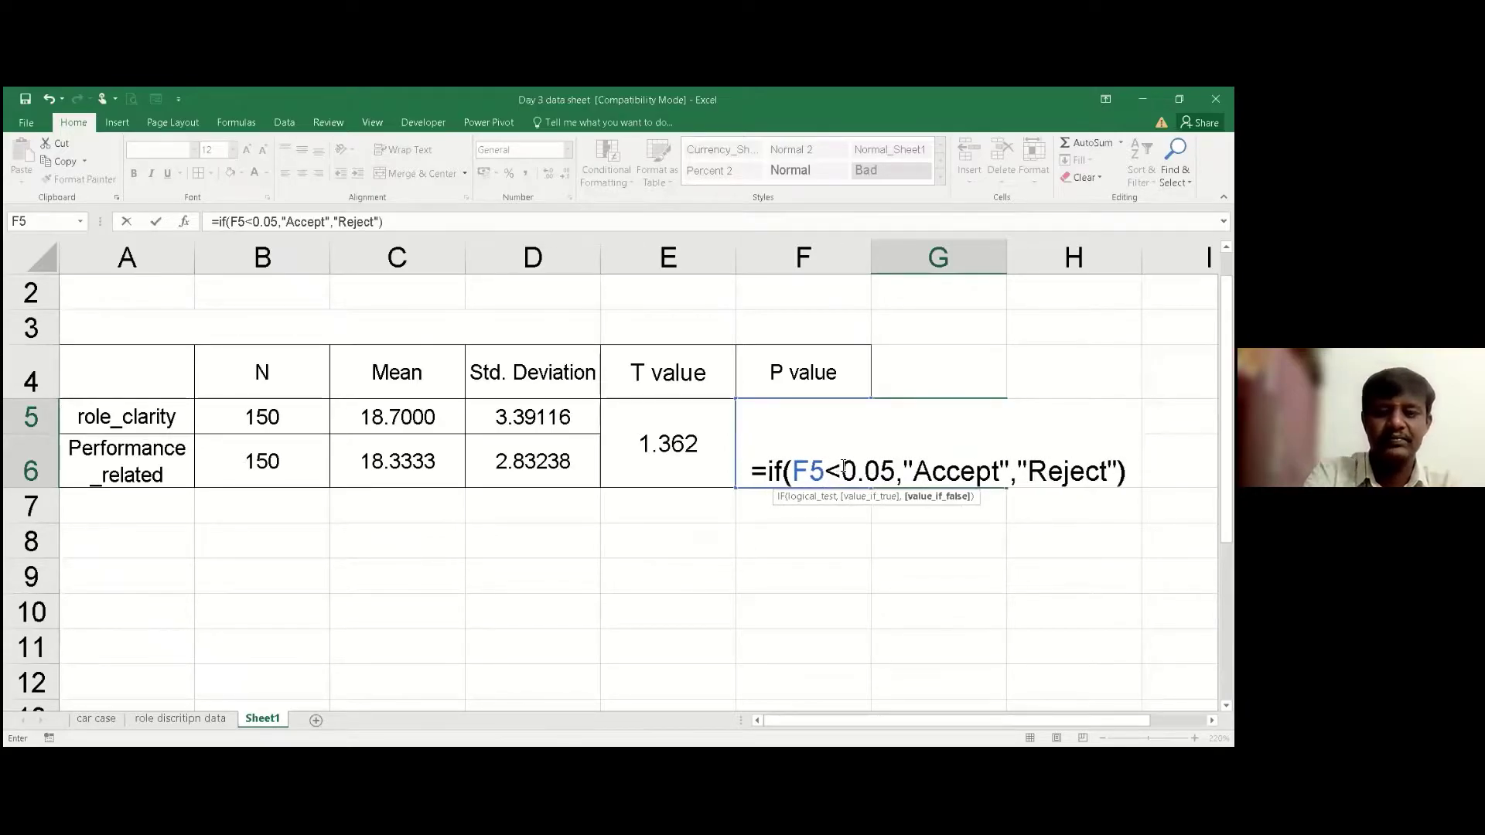
{"action": "key", "text": "Return"}
{"action": "left_click", "coordinate": [929, 463]}
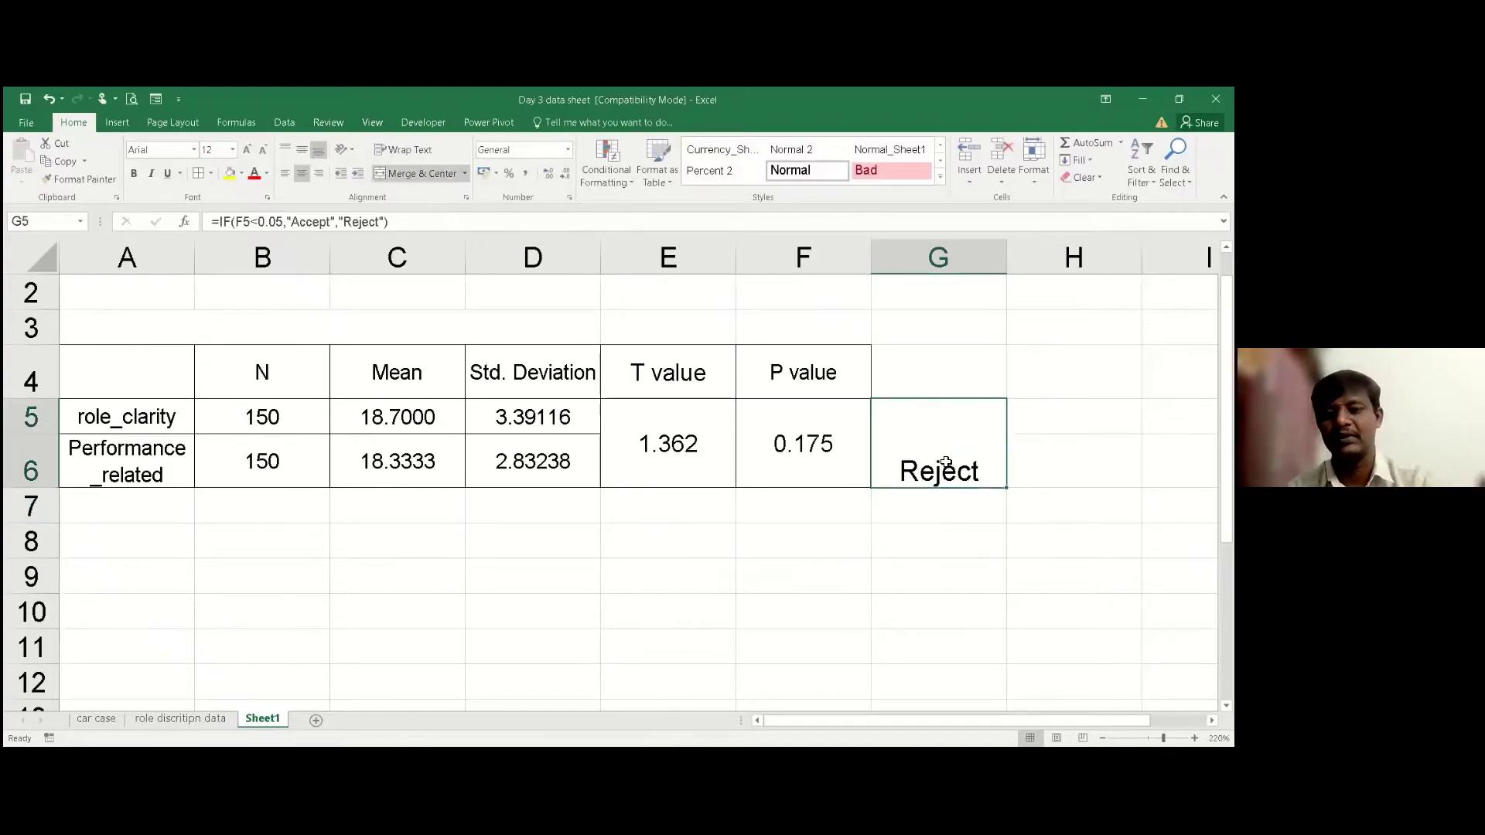
Compare the P value in F5 with the decision returned by the IF formula in G5.
{"action": "left_click", "coordinate": [817, 470]}
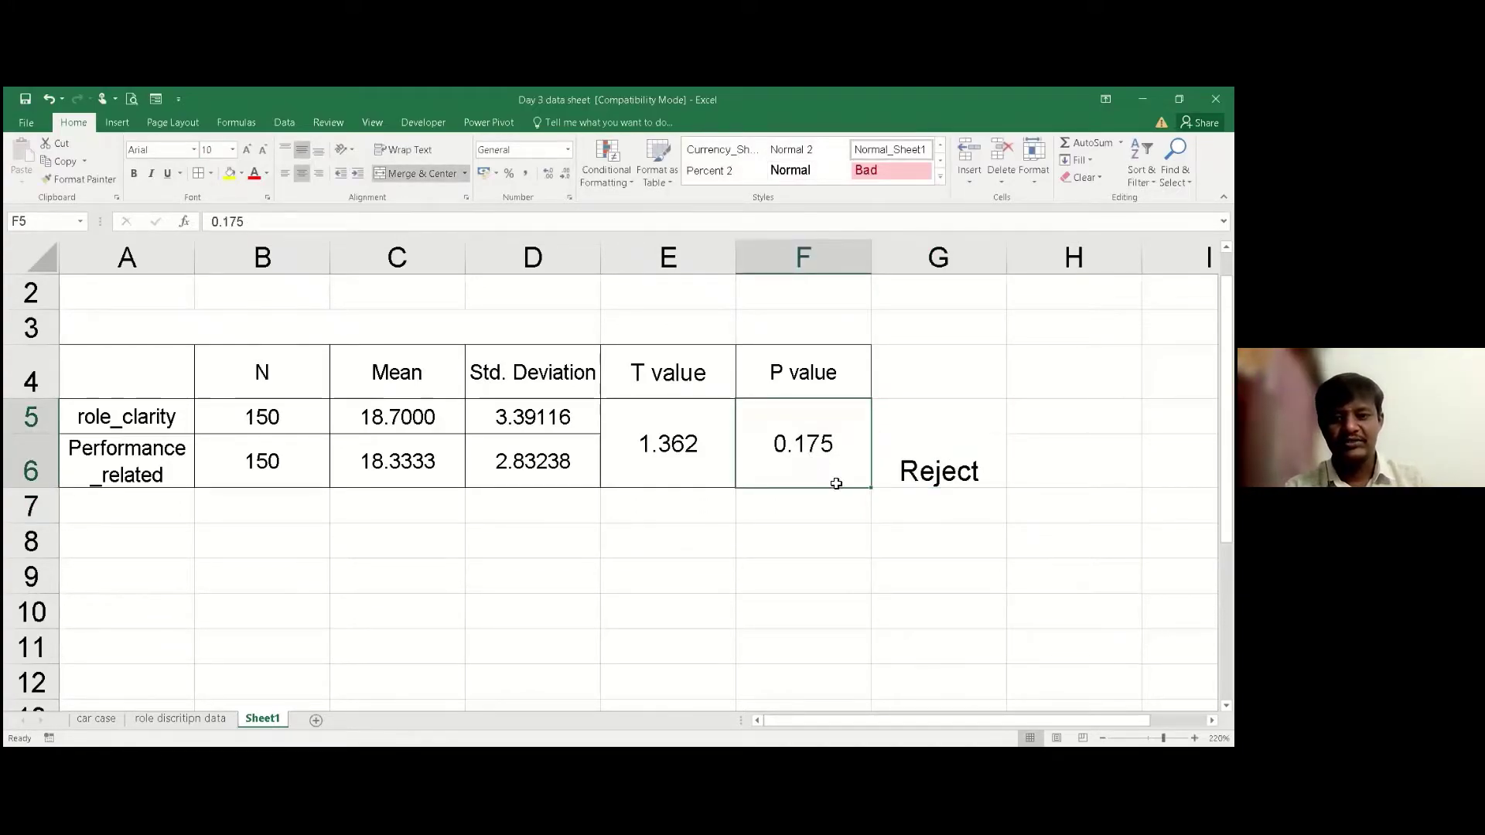
{"action": "left_click", "coordinate": [961, 472]}
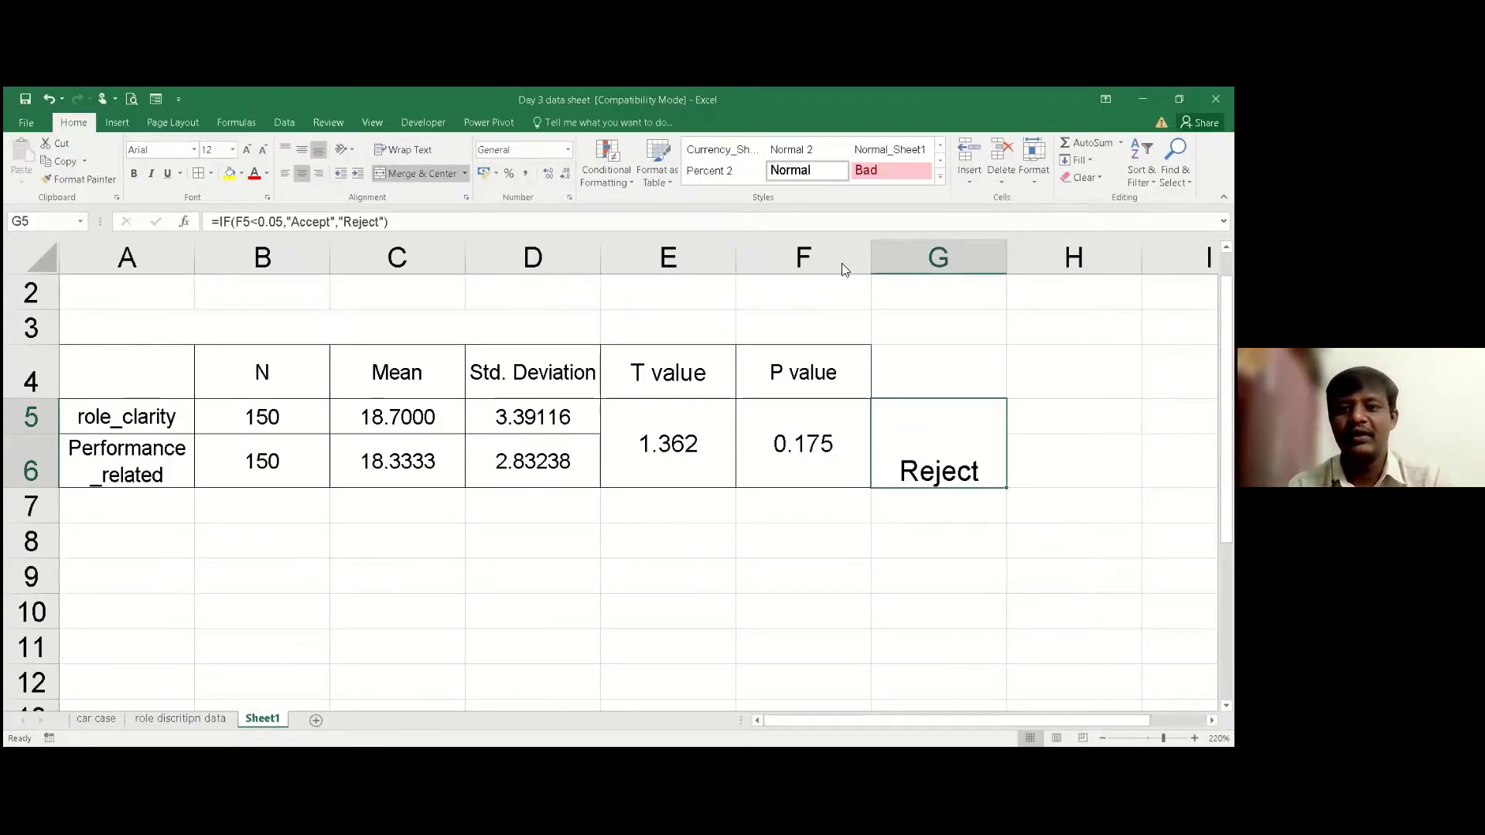
{"action": "key", "text": "alt+Tab"}
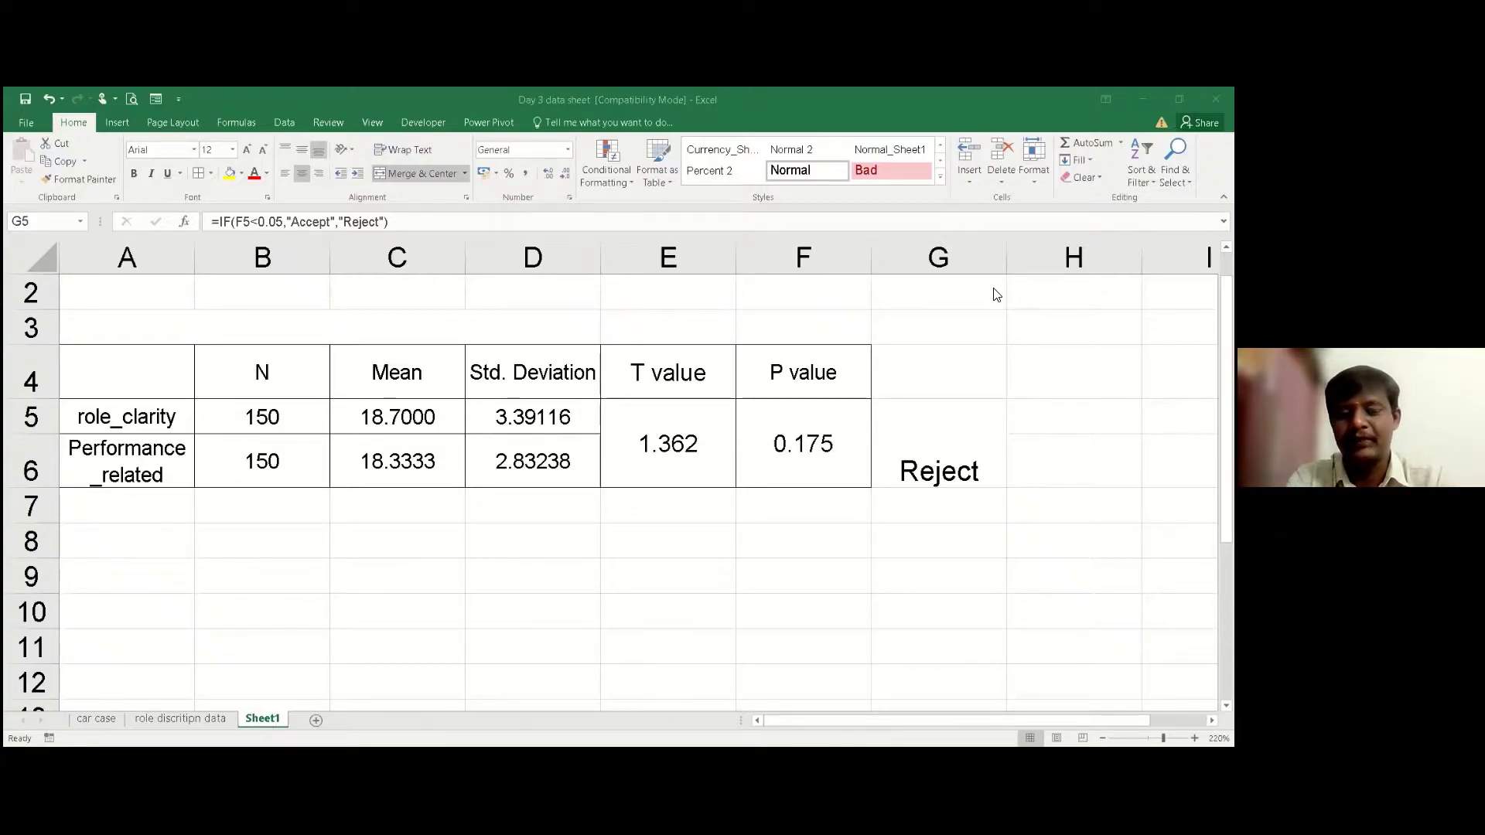
{"action": "left_click", "coordinate": [937, 379]}
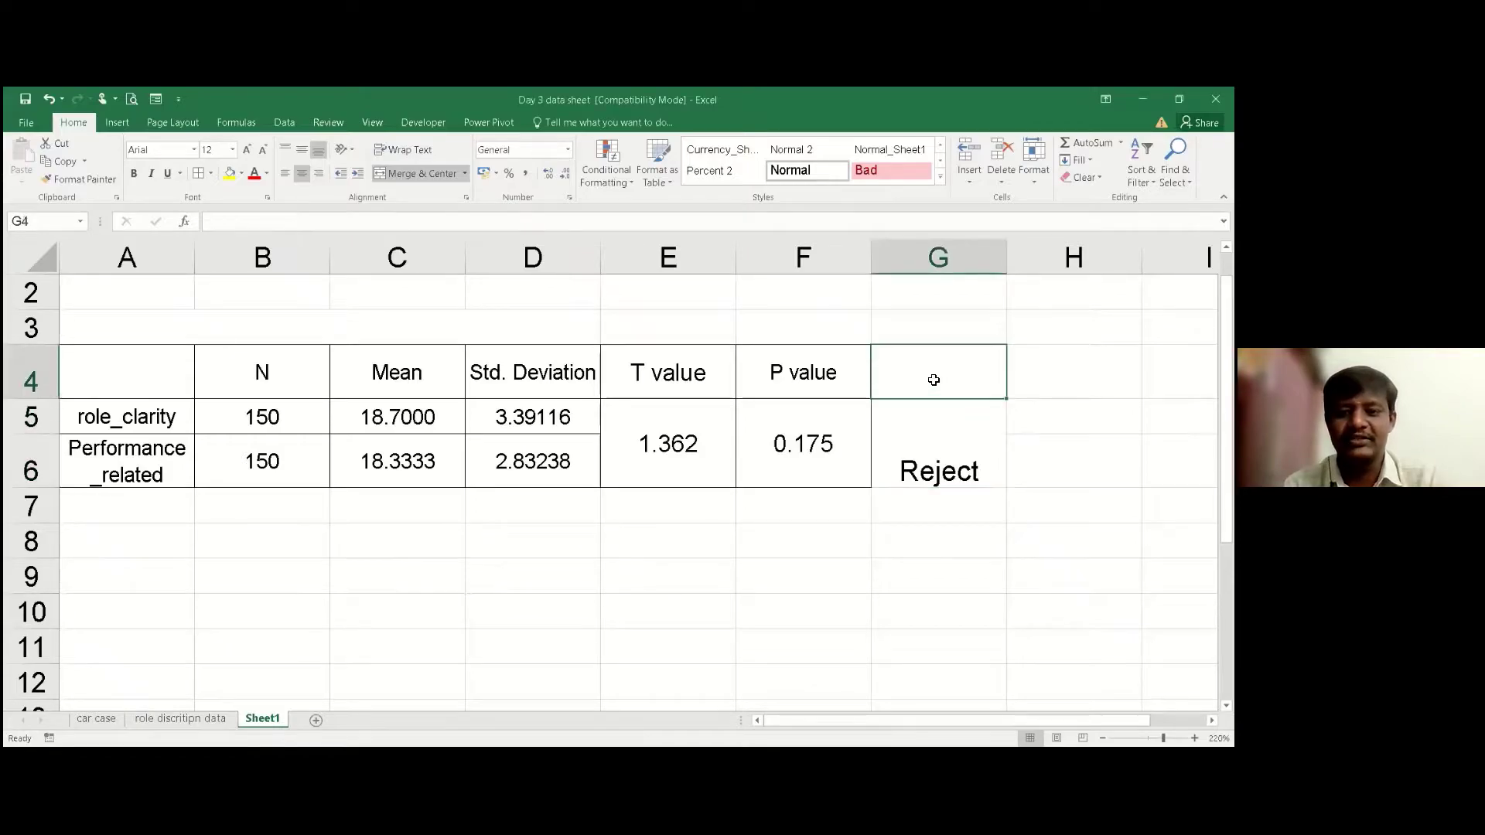
{"action": "key", "text": "Left"}
{"action": "left_click", "coordinate": [895, 462], "text": "shift"}
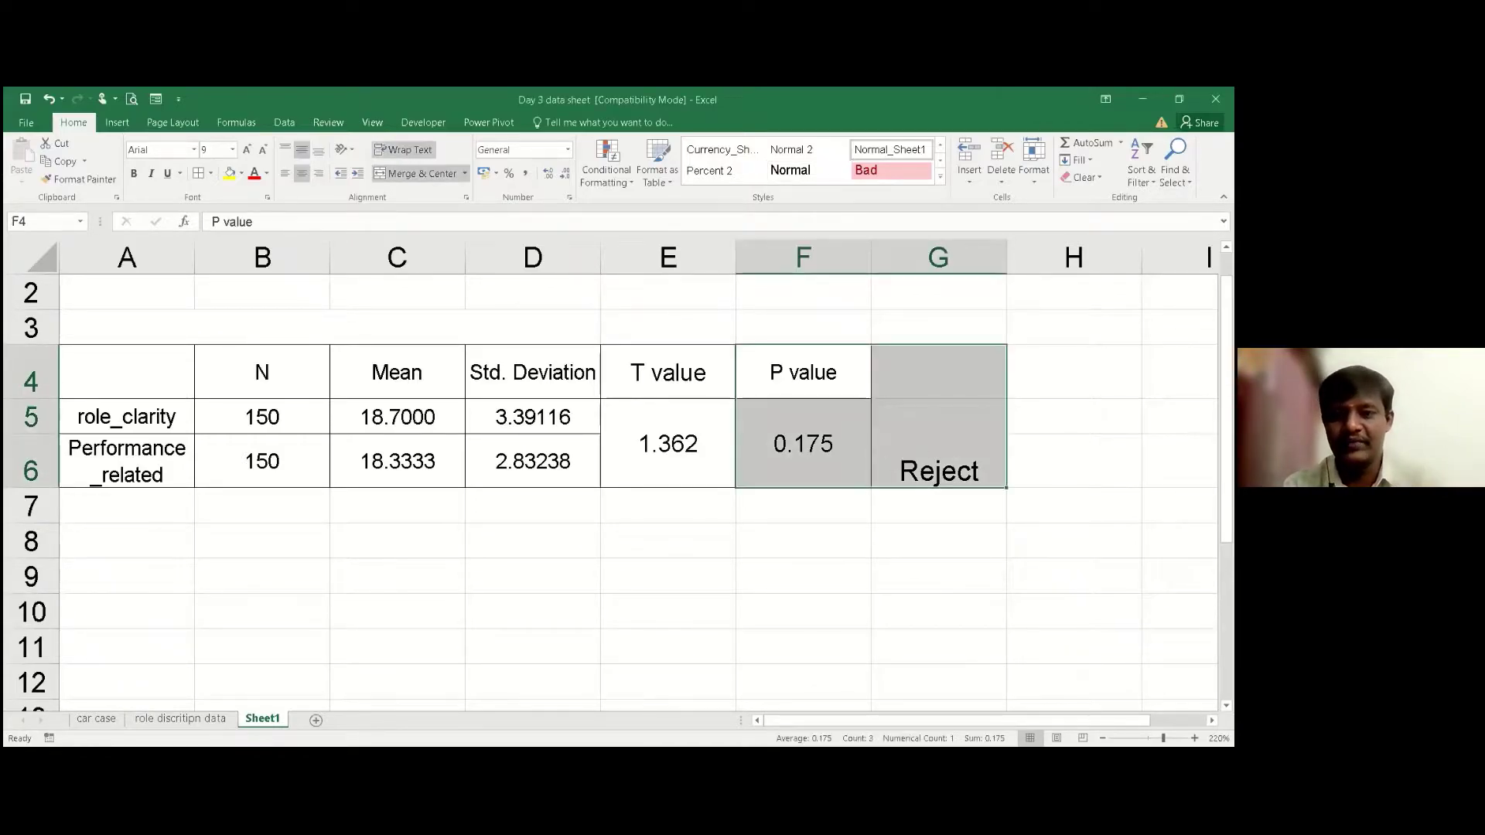
{"action": "left_click", "coordinate": [1013, 445]}
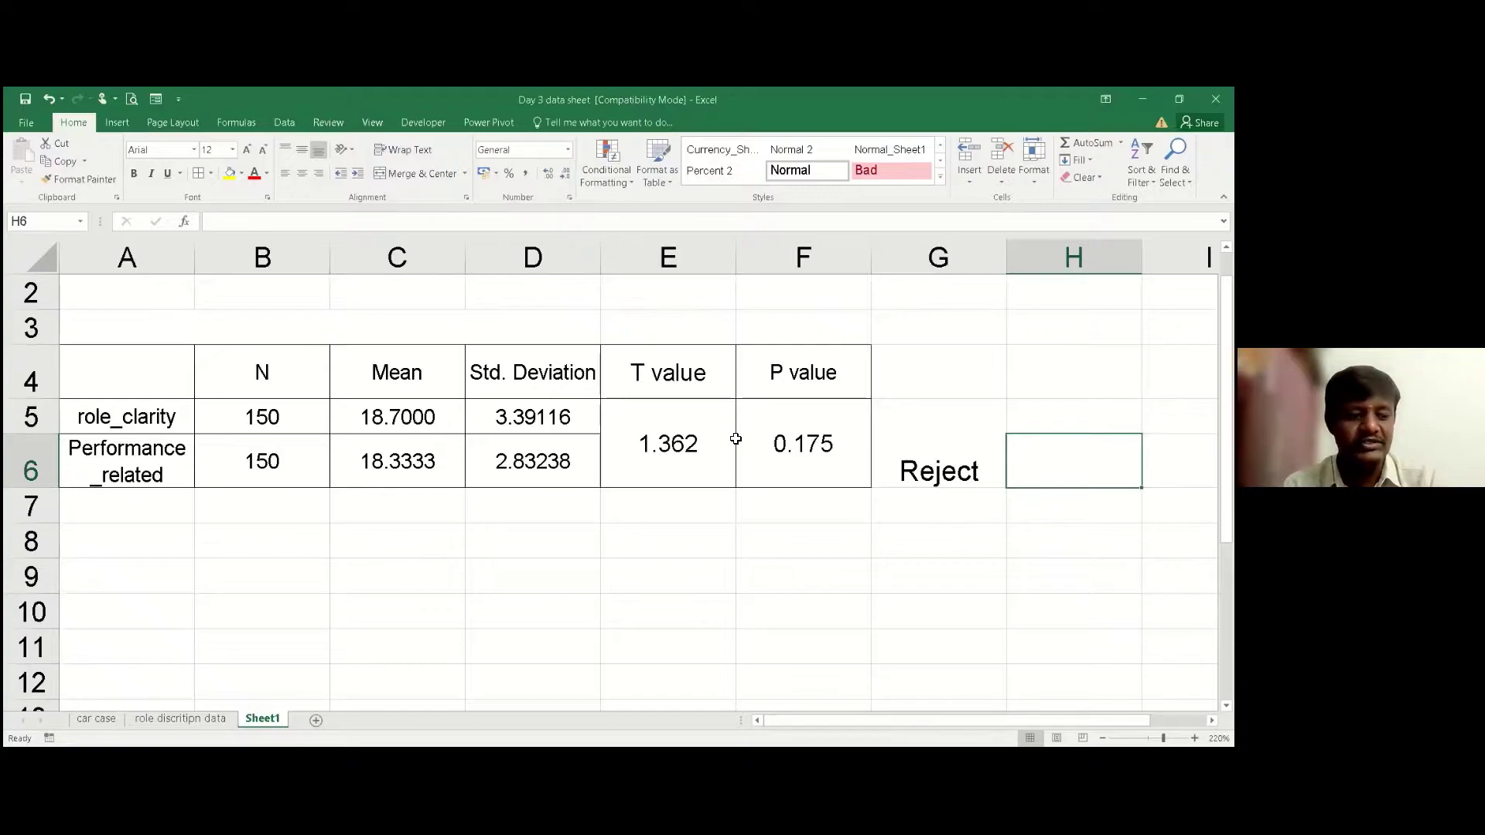
Examine the two compared variables in the table's first column, role_clarity and Performance_related.
{"action": "left_click", "coordinate": [636, 526]}
{"action": "left_click", "coordinate": [183, 430]}
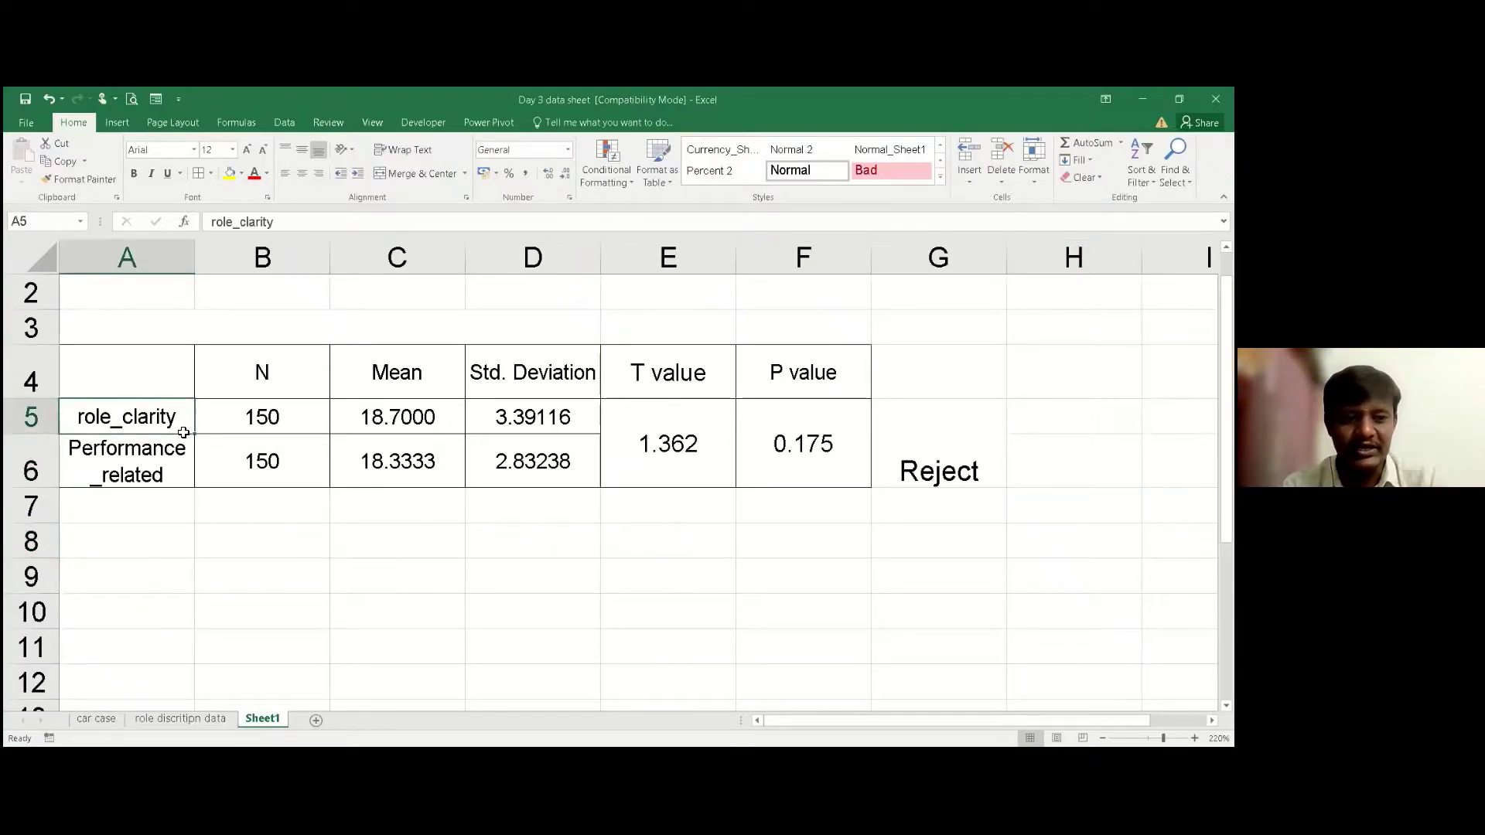
{"action": "left_click", "coordinate": [176, 476]}
{"action": "left_click", "coordinate": [160, 420]}
{"action": "left_click", "coordinate": [164, 463]}
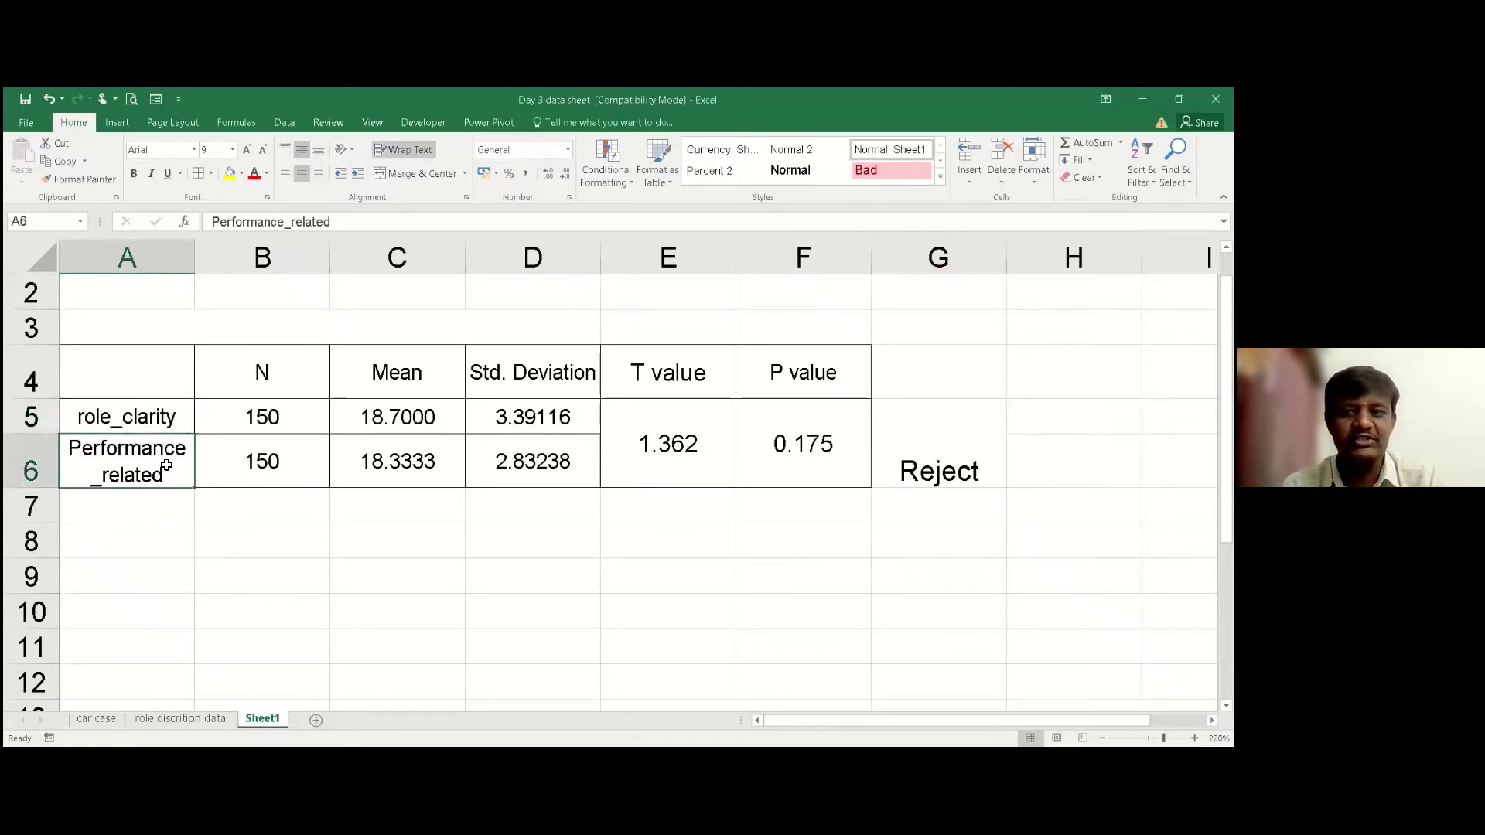
{"action": "left_click", "coordinate": [156, 426]}
{"action": "left_click", "coordinate": [161, 447]}
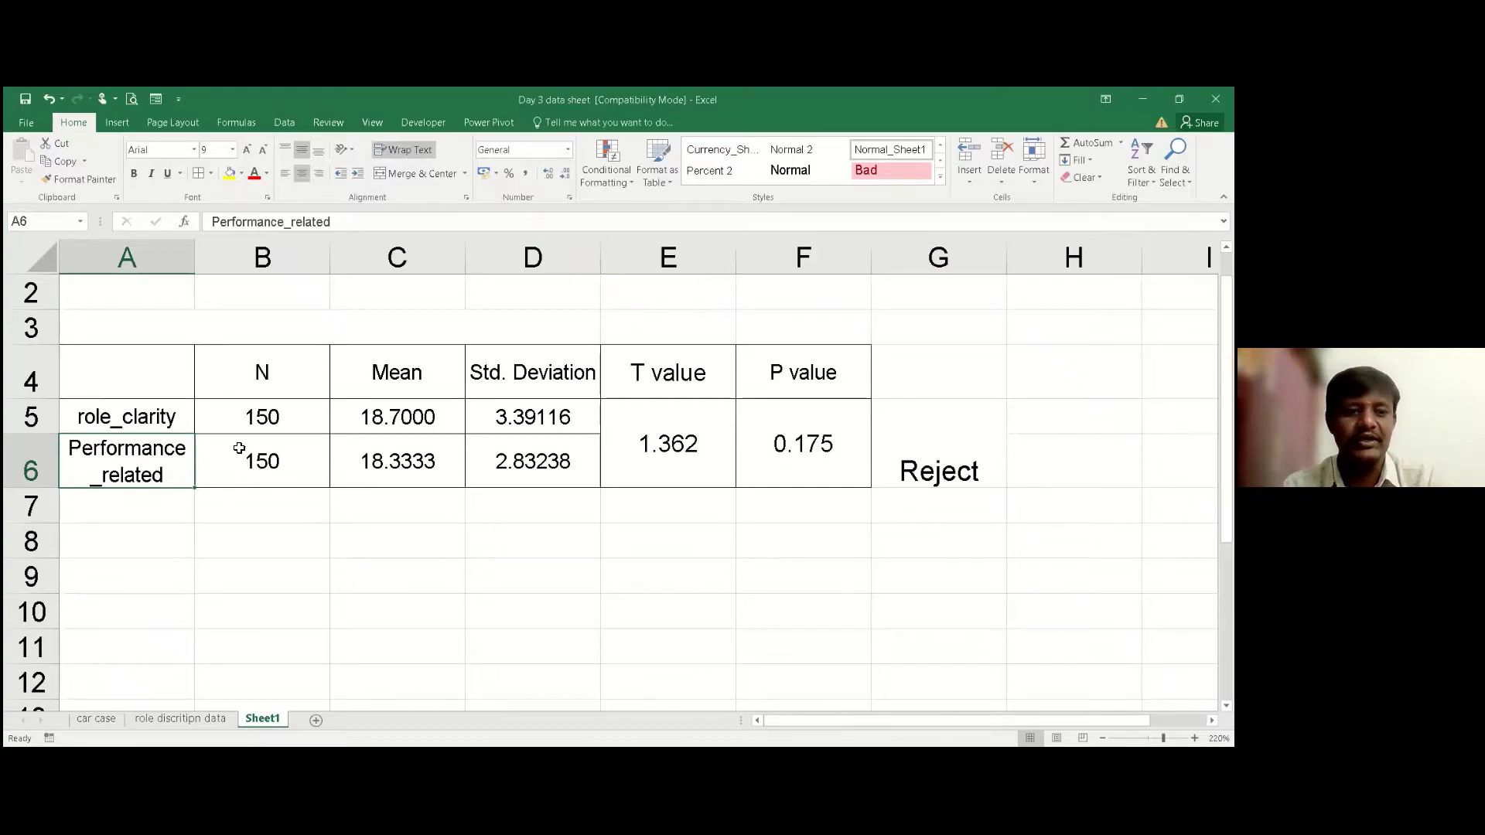
{"action": "left_click_drag", "start_coordinate": [172, 421], "coordinate": [183, 459]}
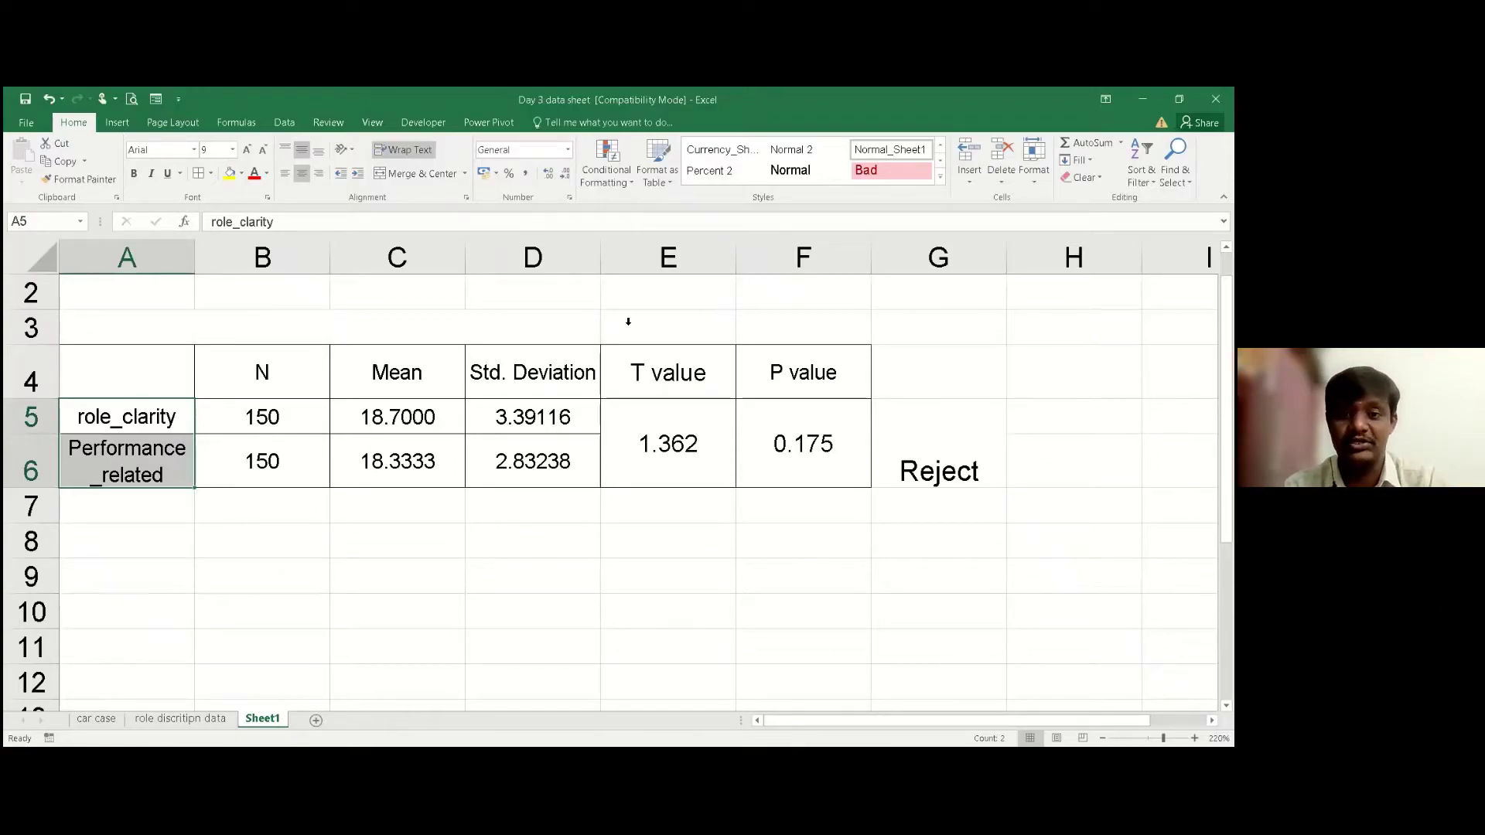
{"action": "left_click", "coordinate": [744, 405]}
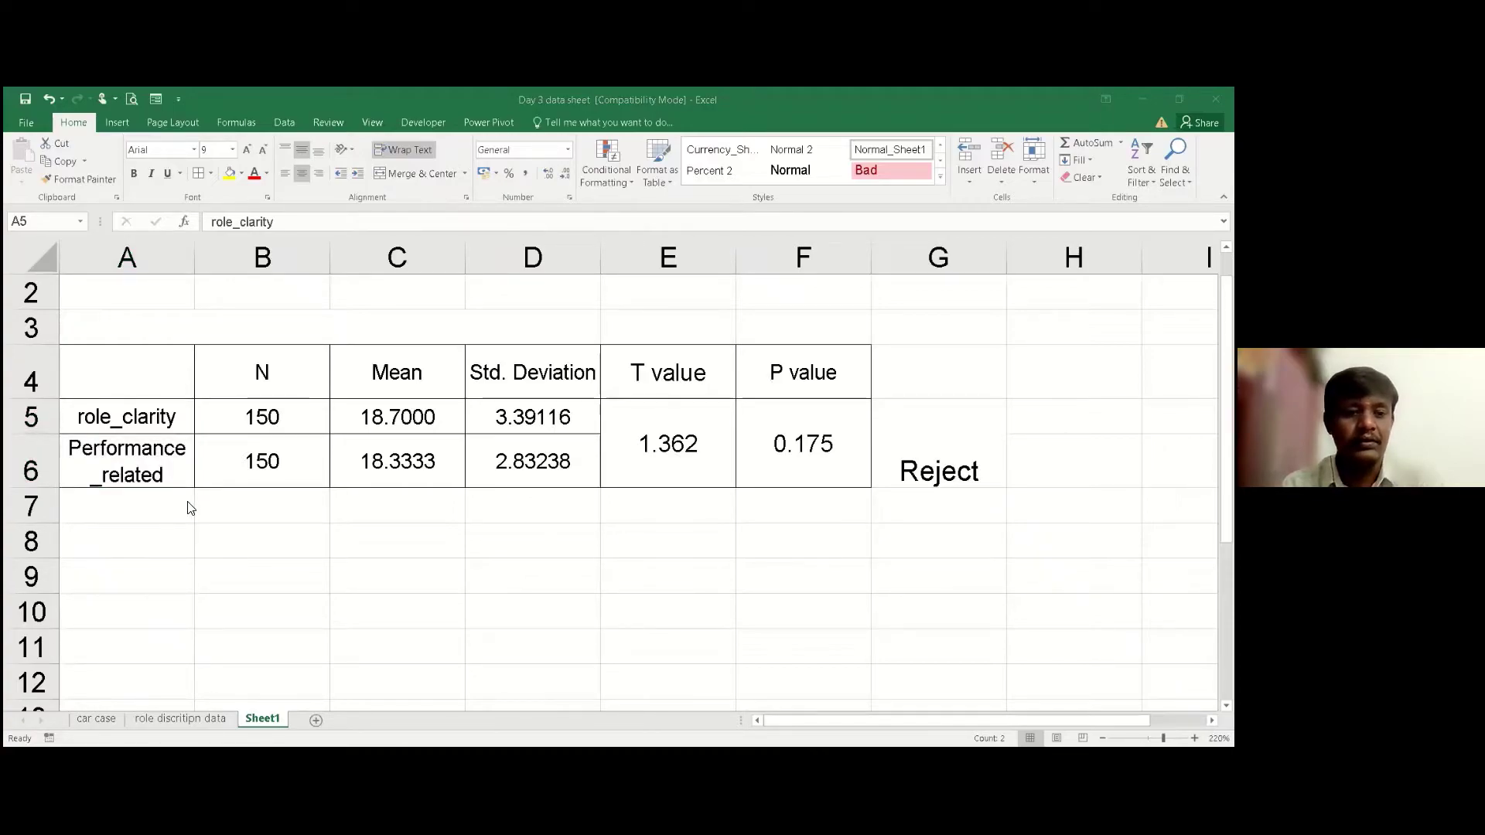
{"action": "left_click", "coordinate": [246, 421]}
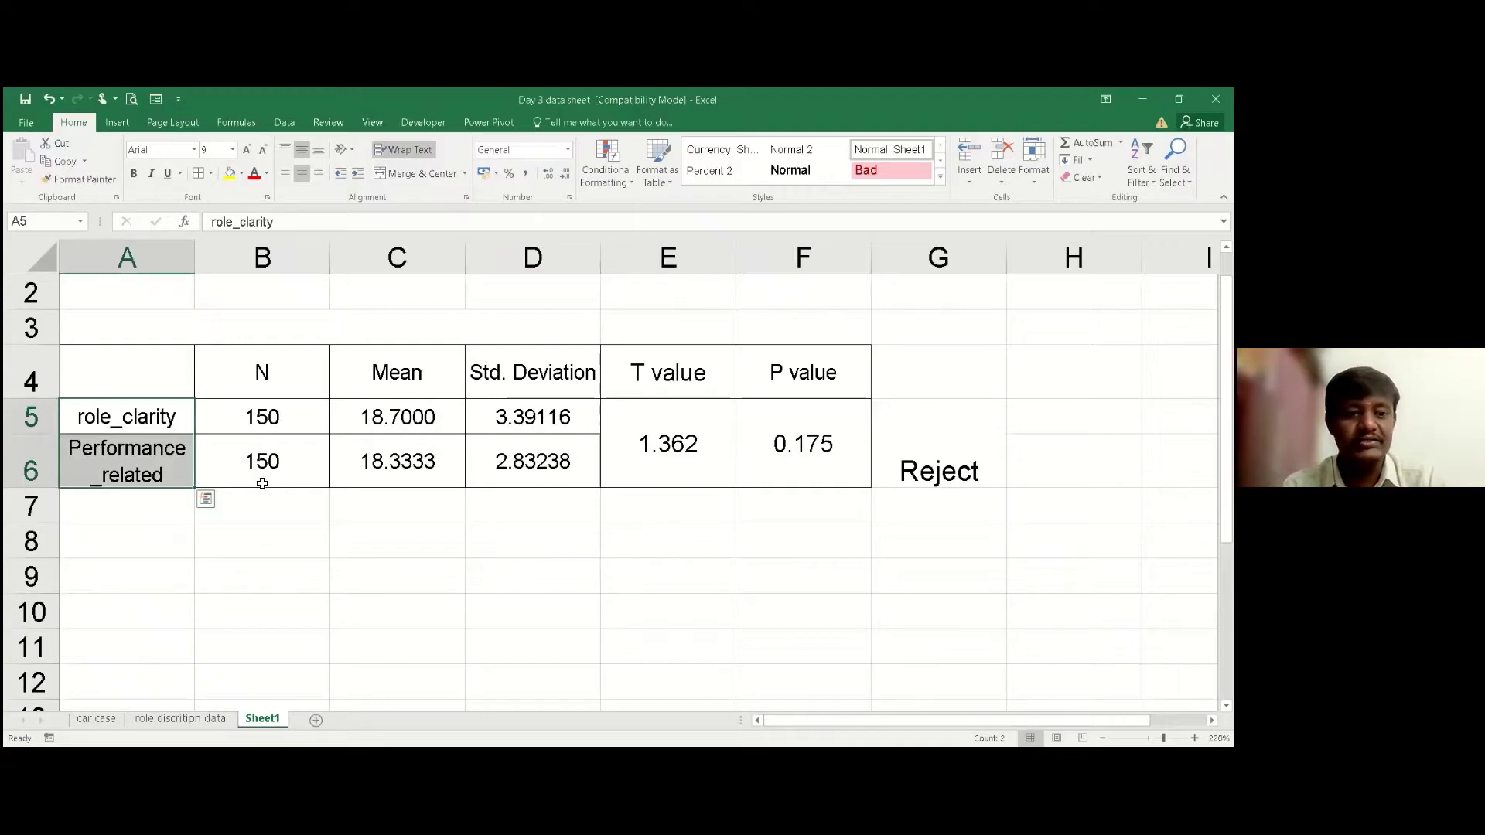
{"action": "left_click", "coordinate": [155, 422]}
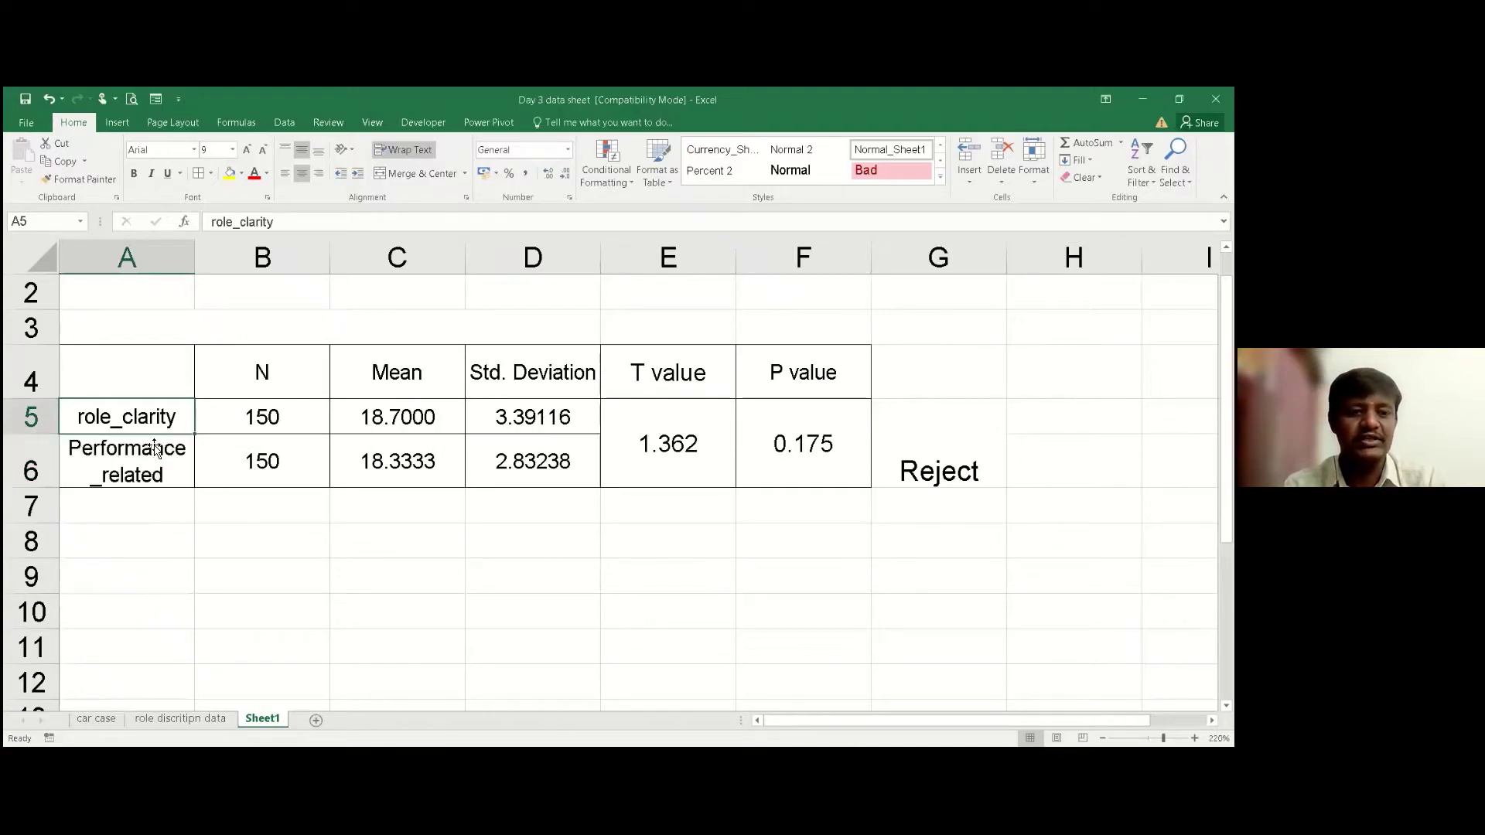
{"action": "left_click", "coordinate": [160, 451]}
{"action": "left_click", "coordinate": [171, 422]}
{"action": "left_click", "coordinate": [170, 462]}
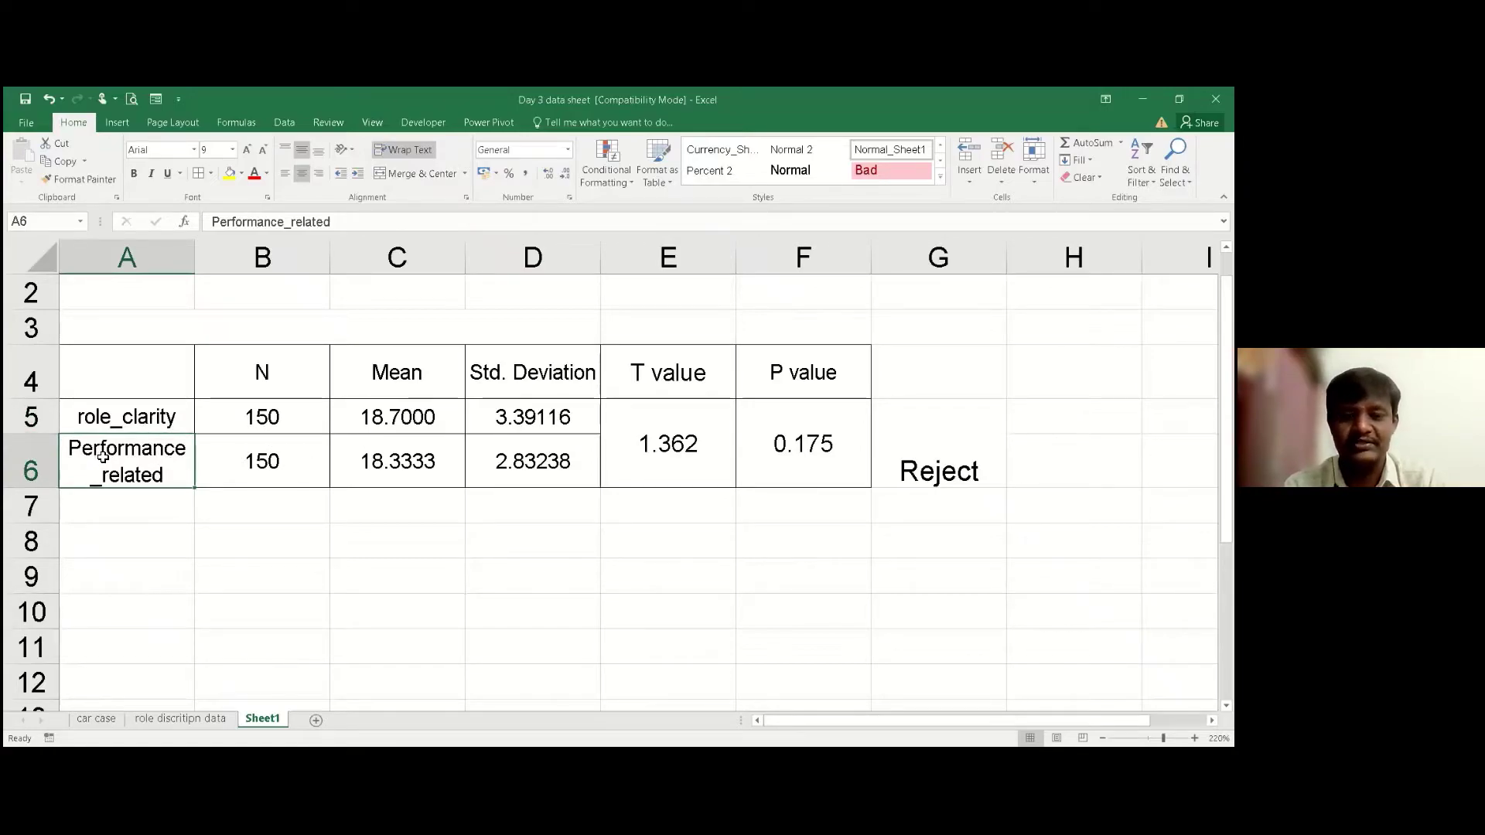
{"action": "left_click", "coordinate": [117, 427]}
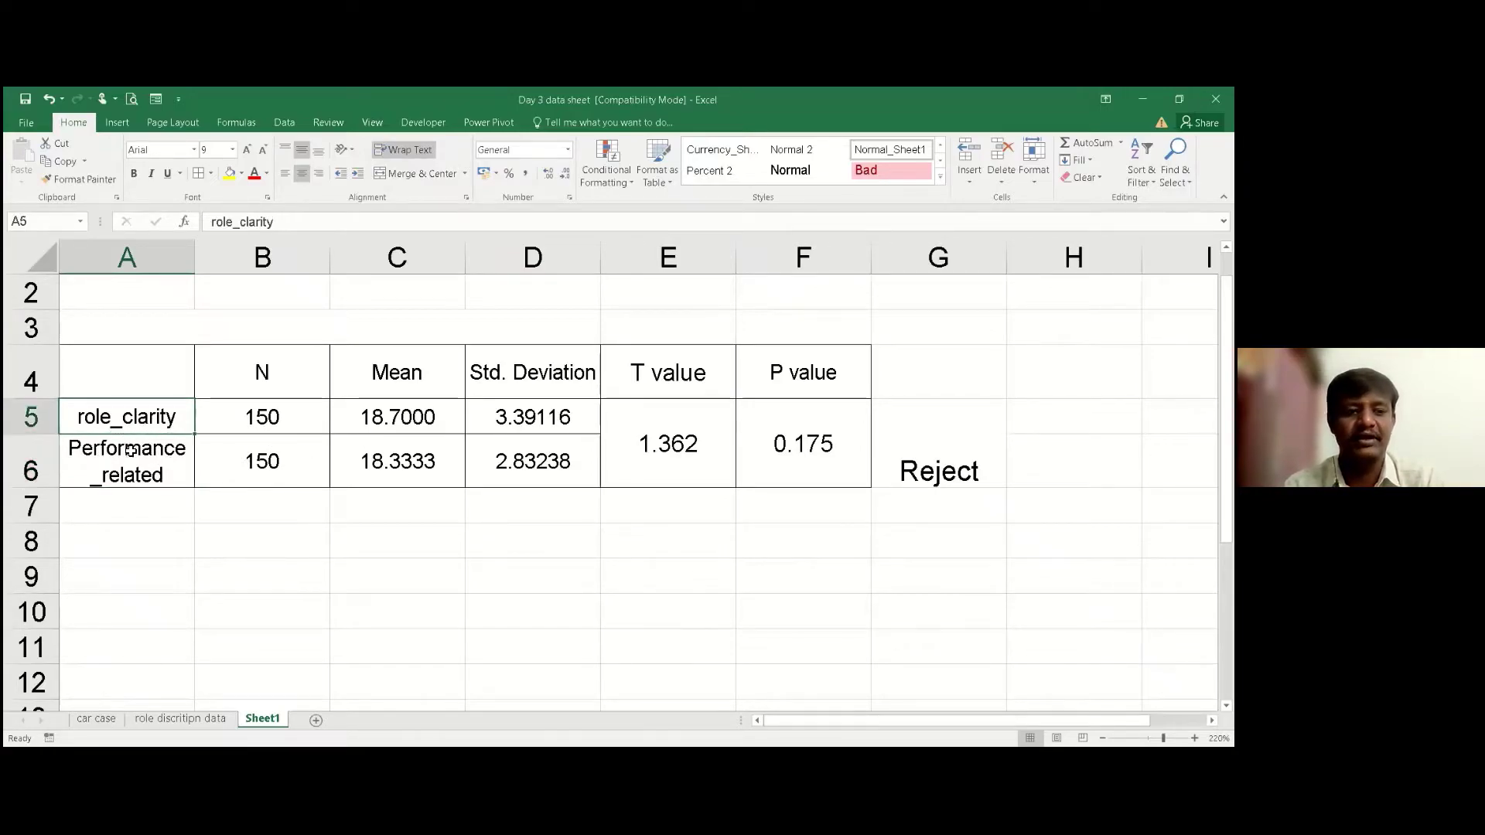
{"action": "left_click", "coordinate": [130, 454]}
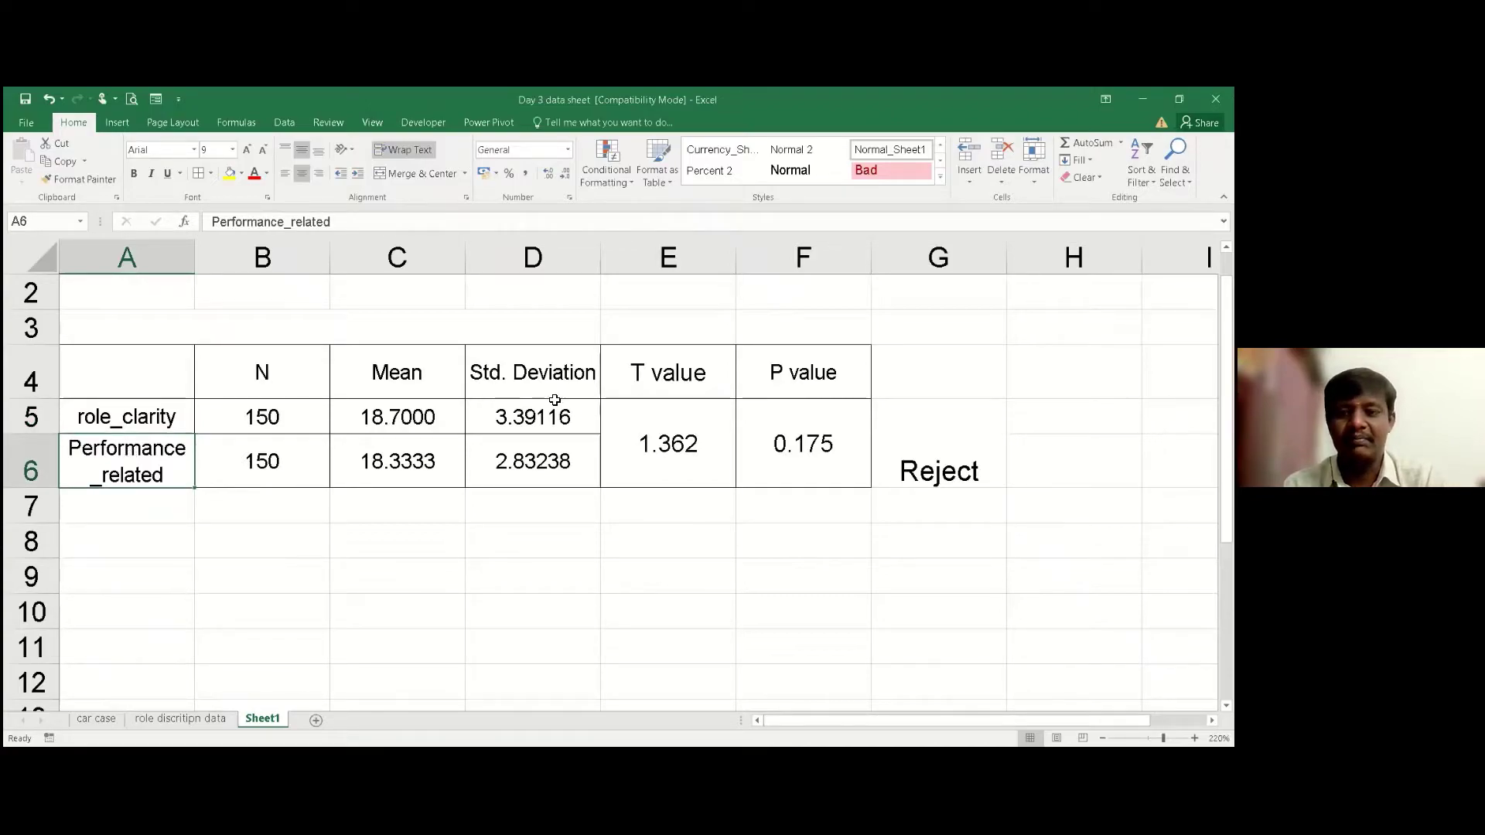
Review the T value and P value columns together with the IF formula's decision in G5.
{"action": "left_click", "coordinate": [691, 454]}
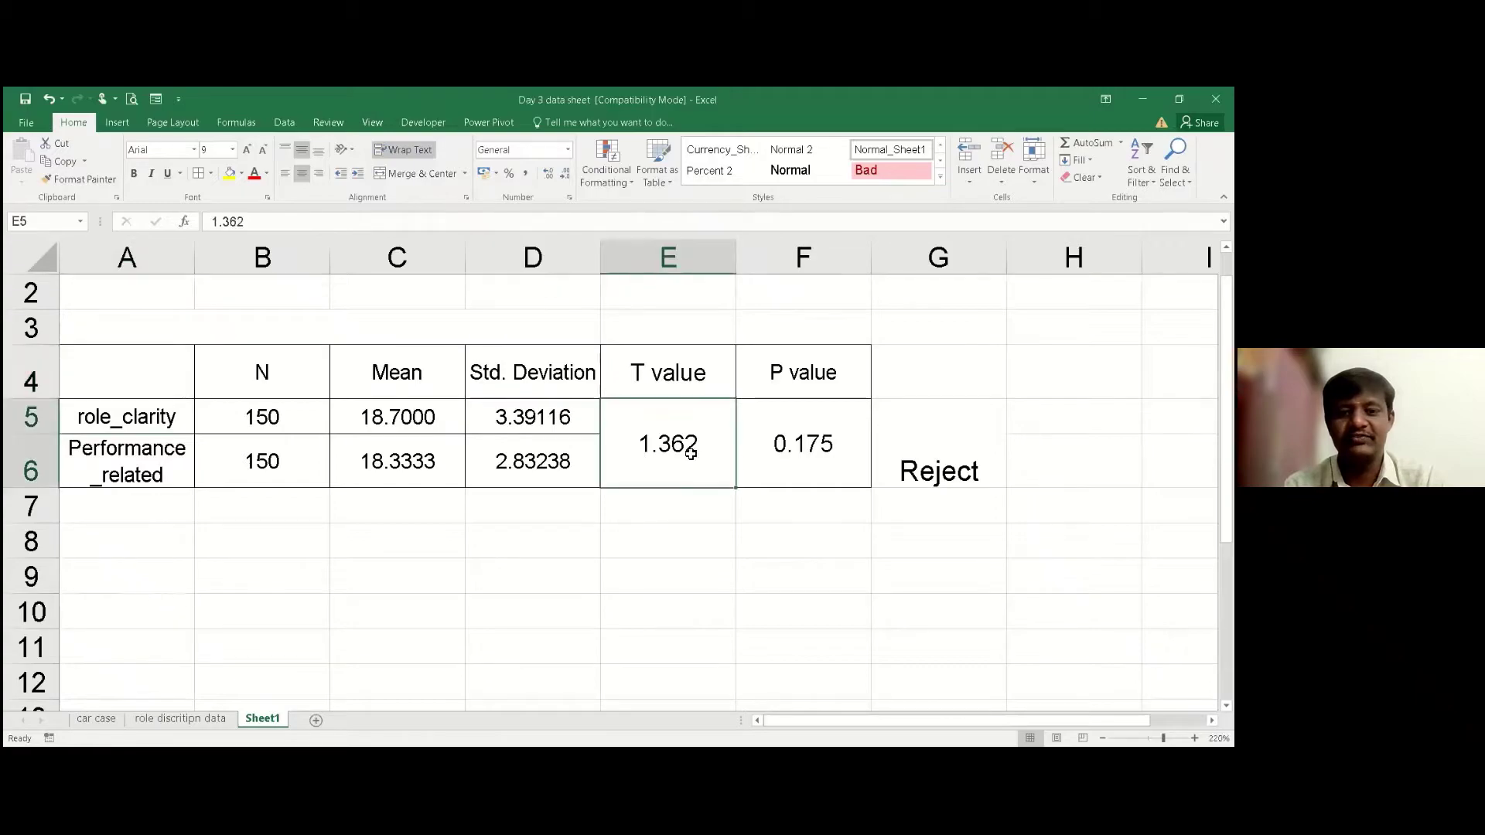
{"action": "left_click", "coordinate": [755, 437]}
{"action": "left_click", "coordinate": [740, 376]}
{"action": "left_click", "coordinate": [714, 393]}
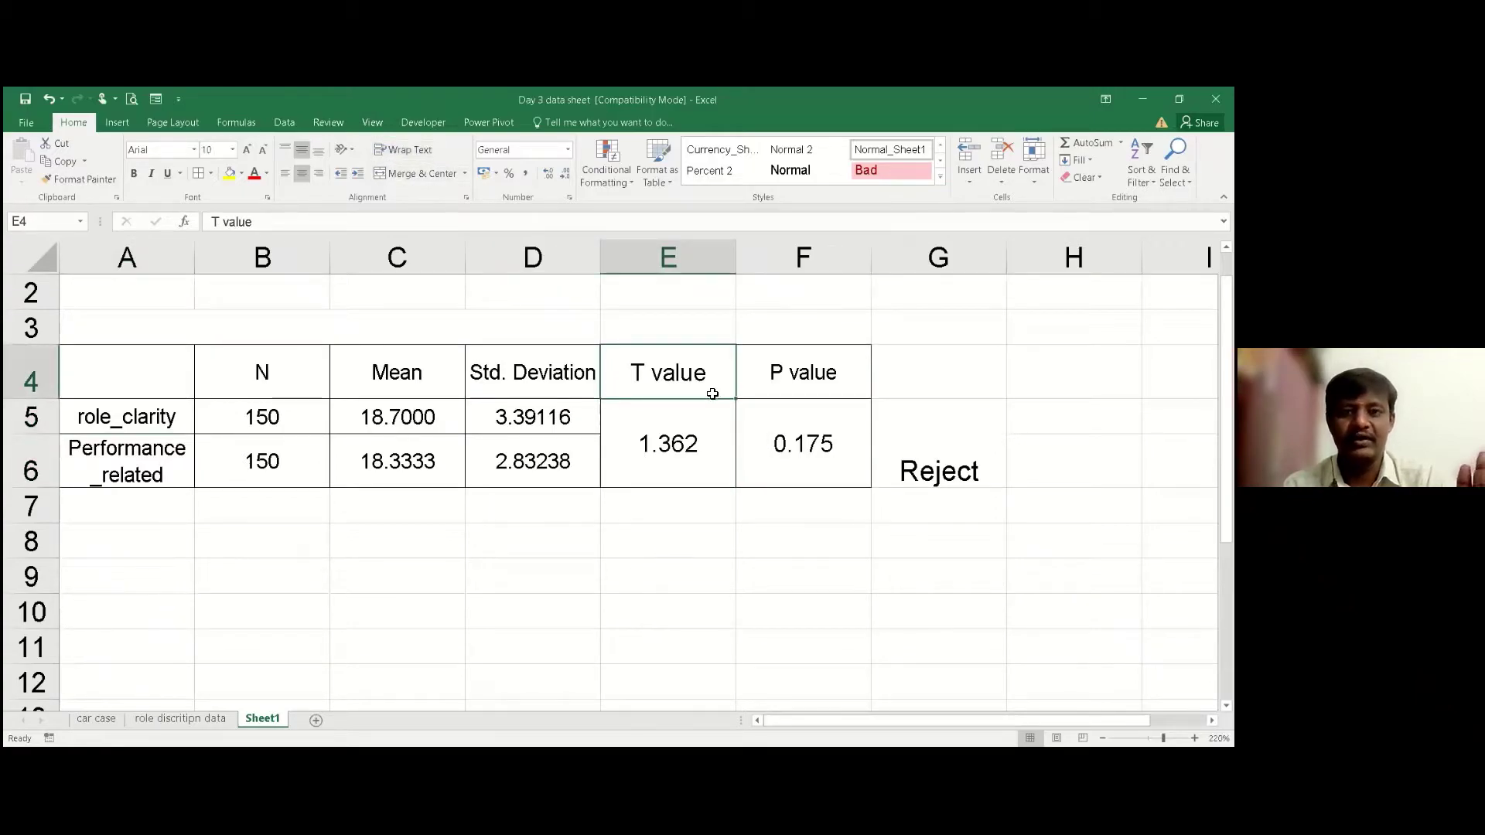
{"action": "left_click", "coordinate": [795, 468]}
{"action": "left_click", "coordinate": [941, 460]}
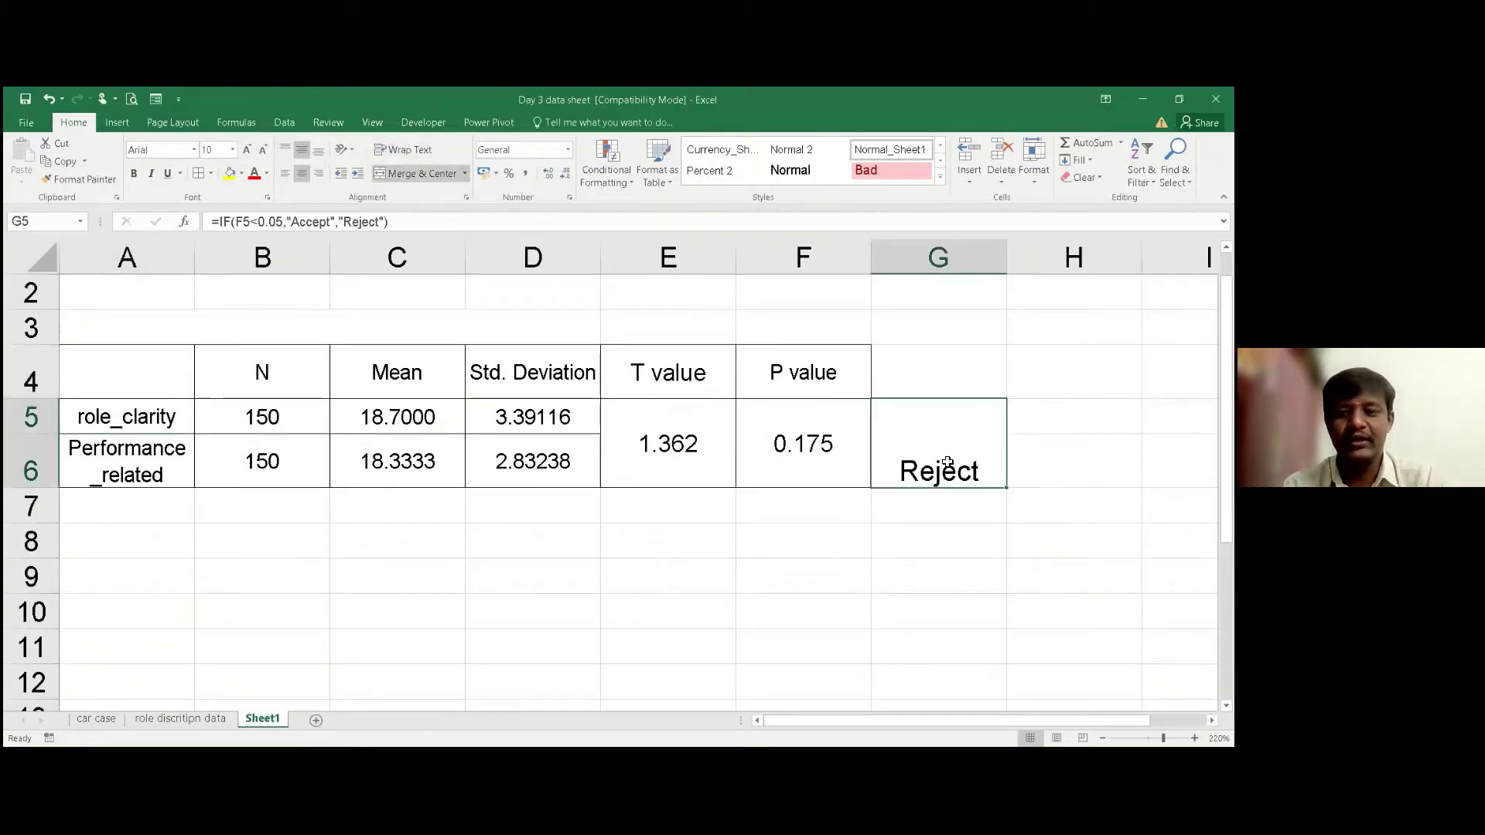
{"action": "key", "text": "Right"}
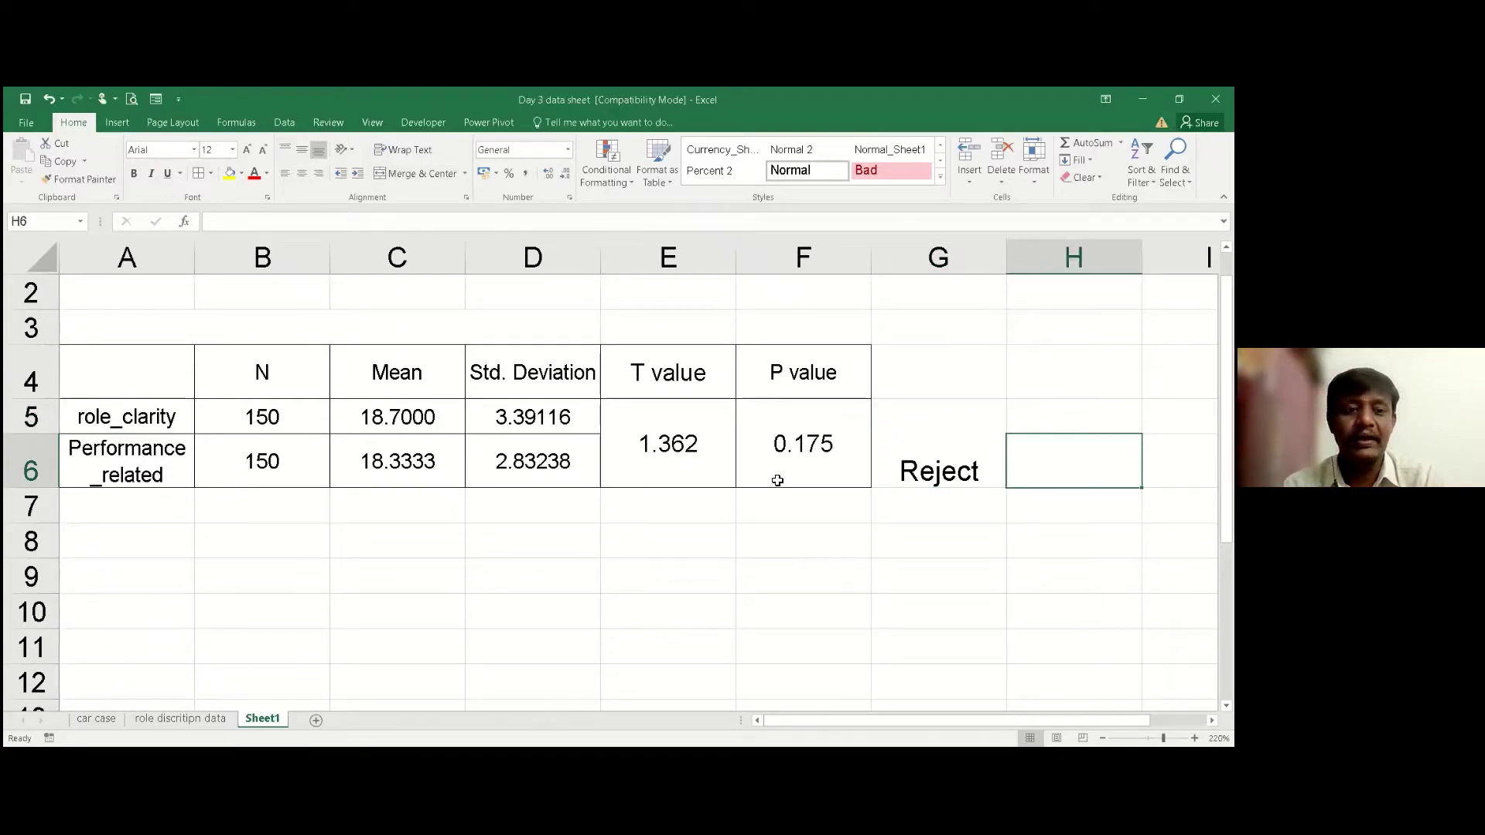
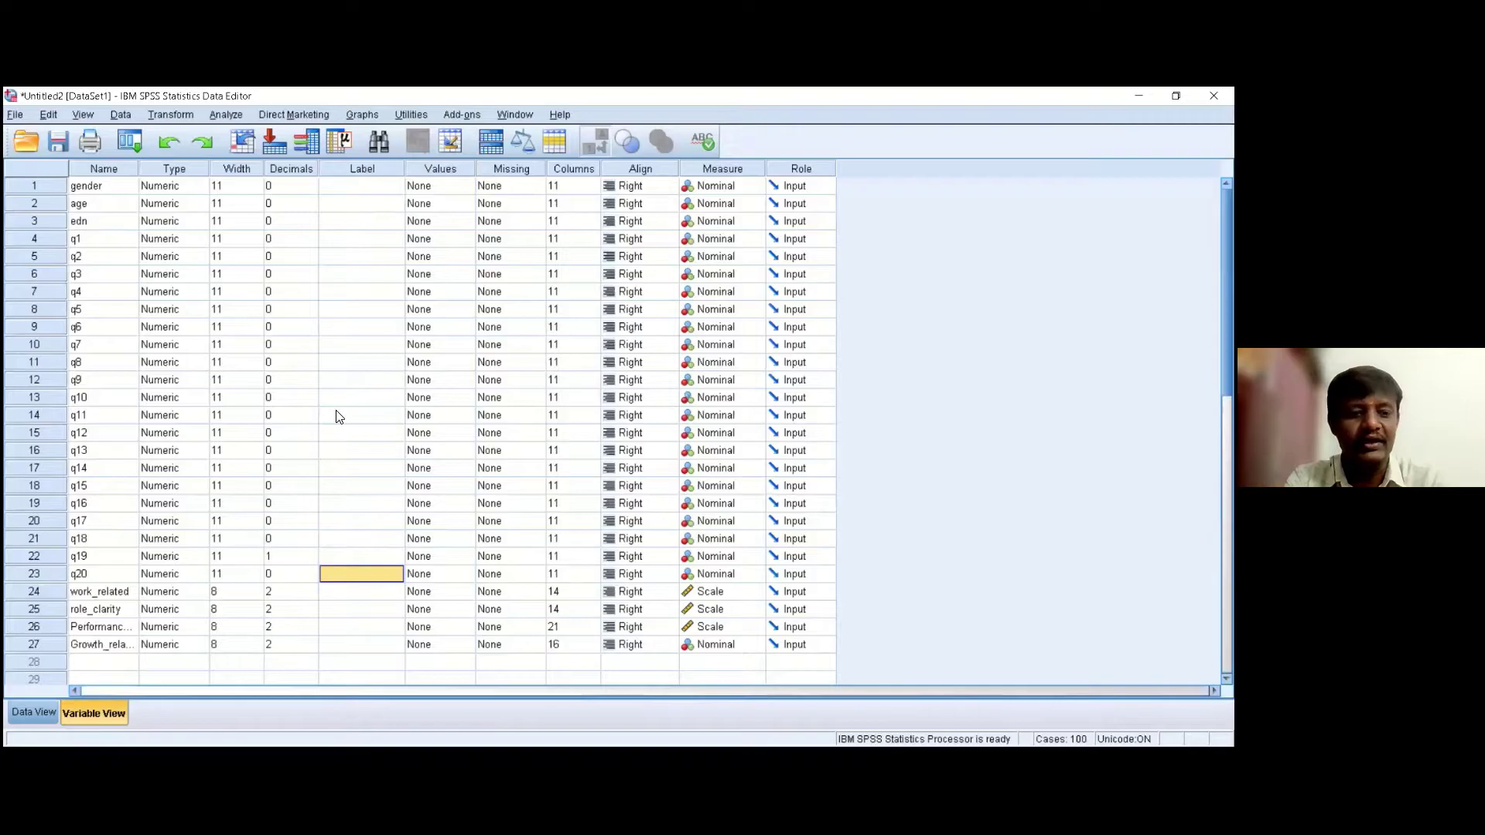
{"action": "left_click_drag", "start_coordinate": [121, 597], "coordinate": [124, 648]}
{"action": "left_click", "coordinate": [339, 616]}
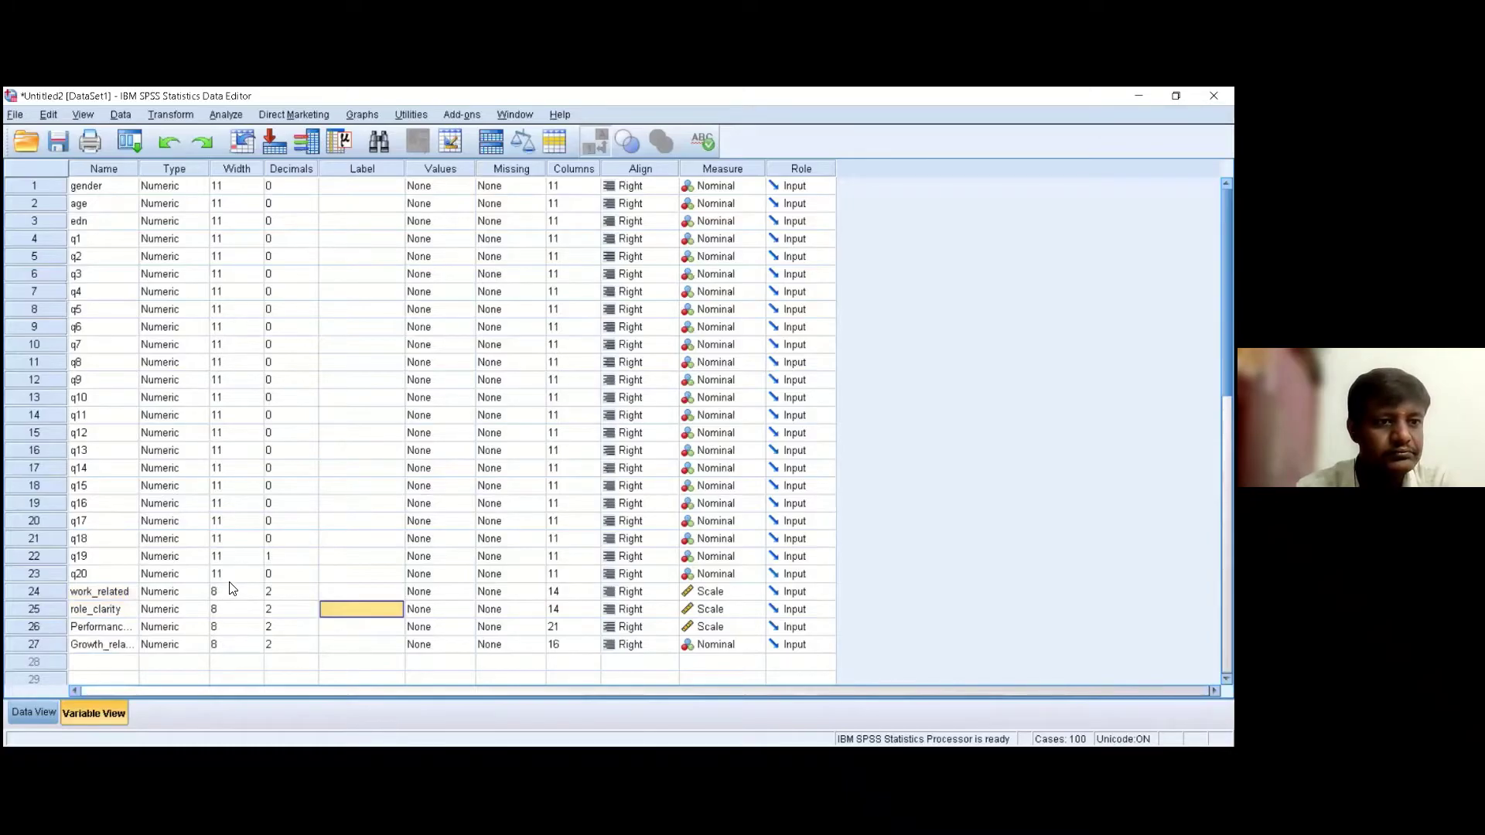
{"action": "left_click", "coordinate": [341, 573]}
{"action": "left_click", "coordinate": [345, 557]}
{"action": "left_click", "coordinate": [348, 541]}
{"action": "left_click", "coordinate": [355, 521]}
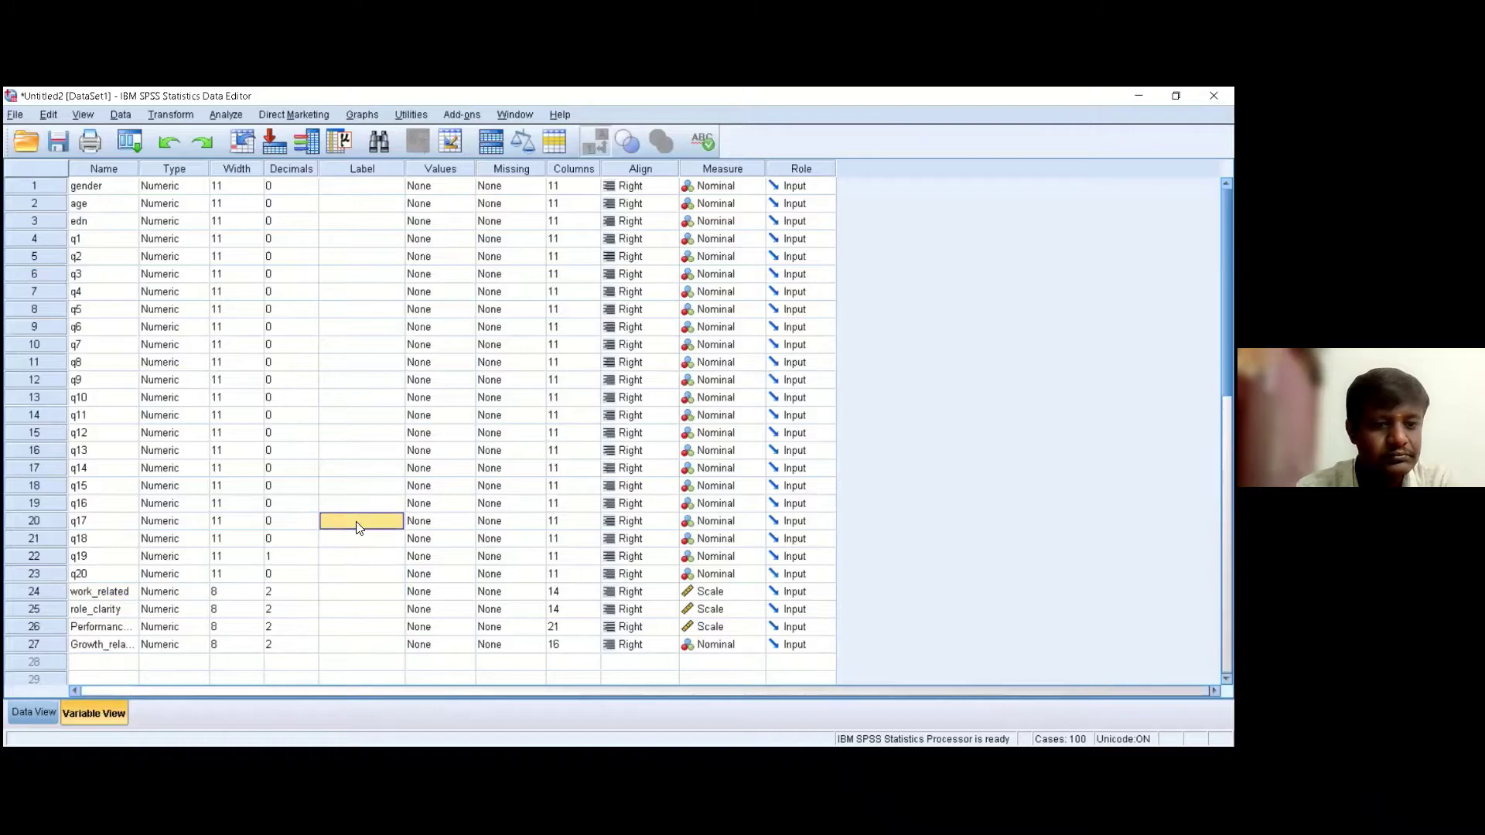
{"action": "left_click", "coordinate": [370, 502]}
{"action": "left_click", "coordinate": [373, 486]}
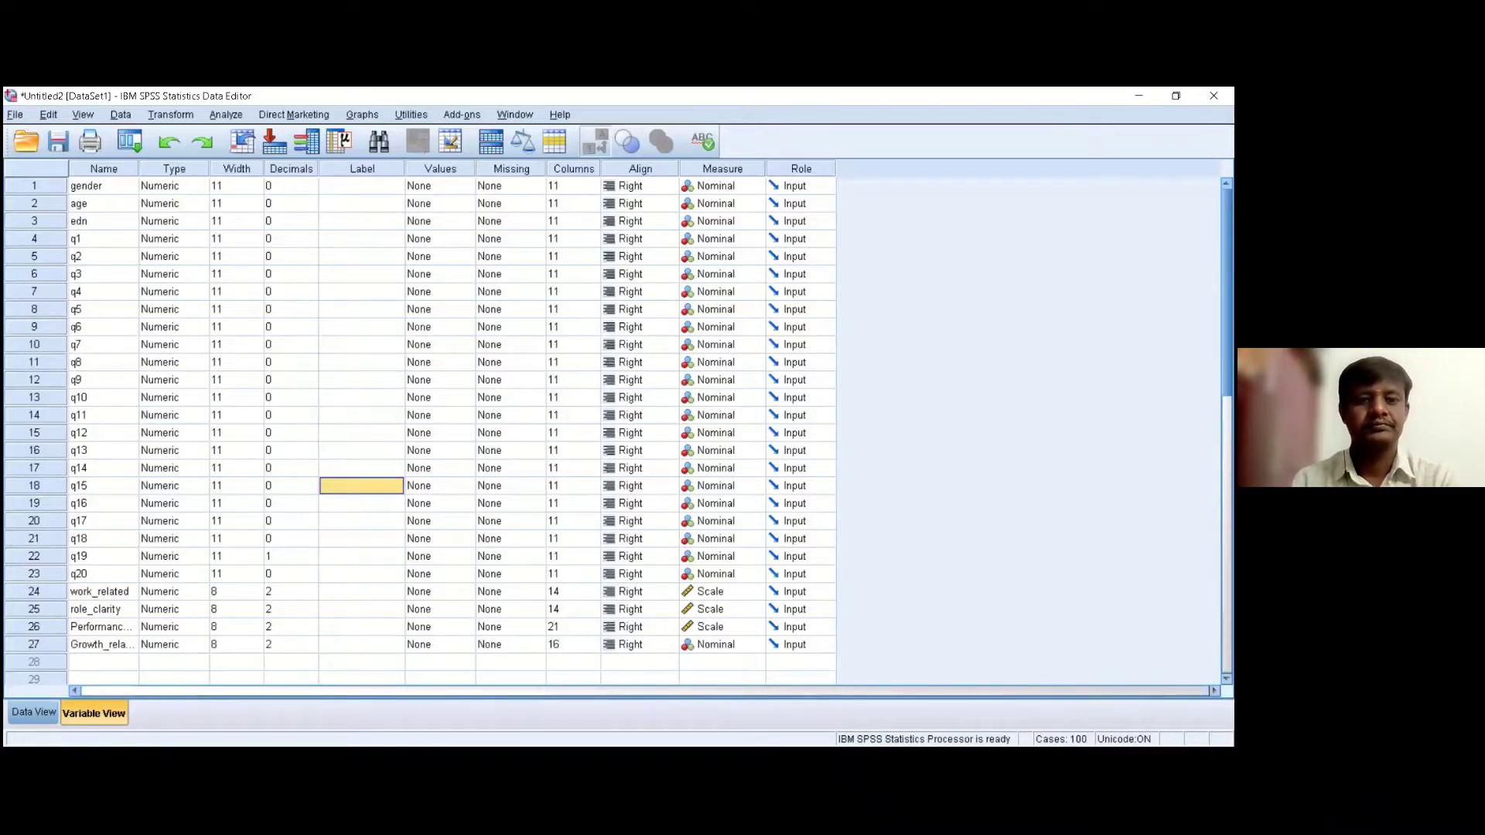
{"action": "key", "text": "alt+Tab"}
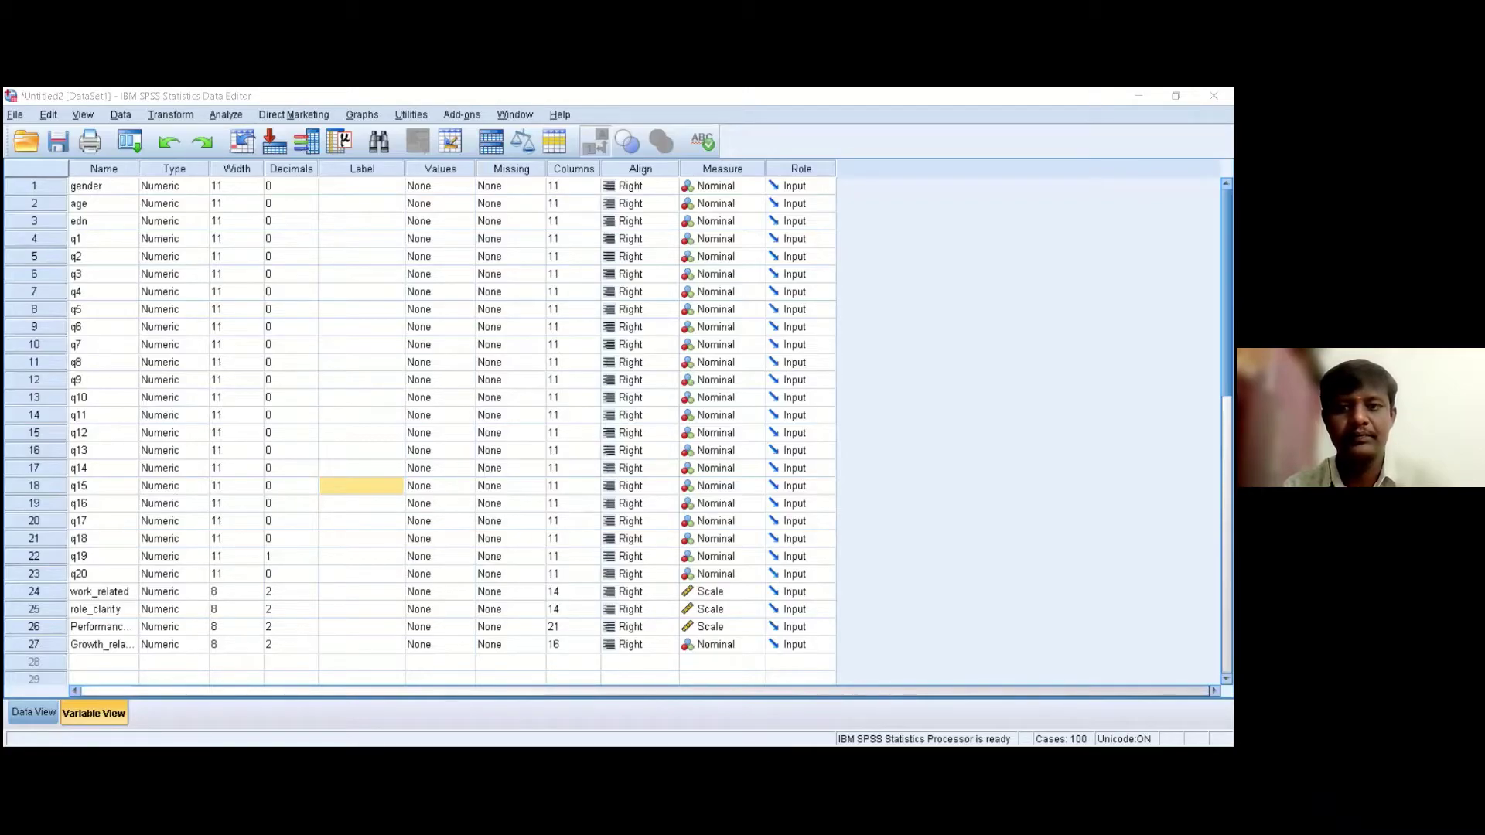
{"action": "key", "text": "alt+Tab"}
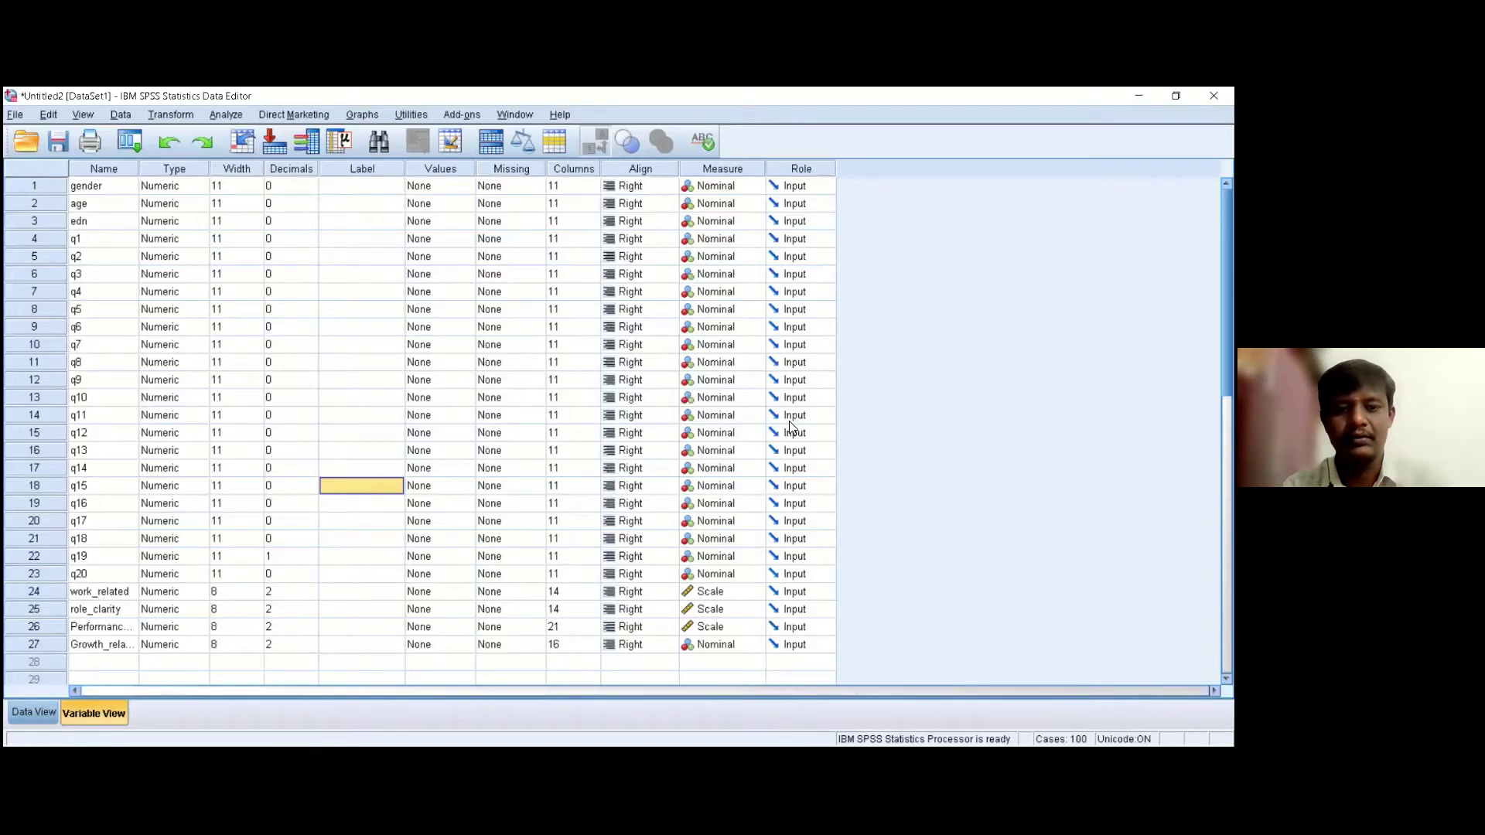
{"action": "key", "text": "alt+Tab"}
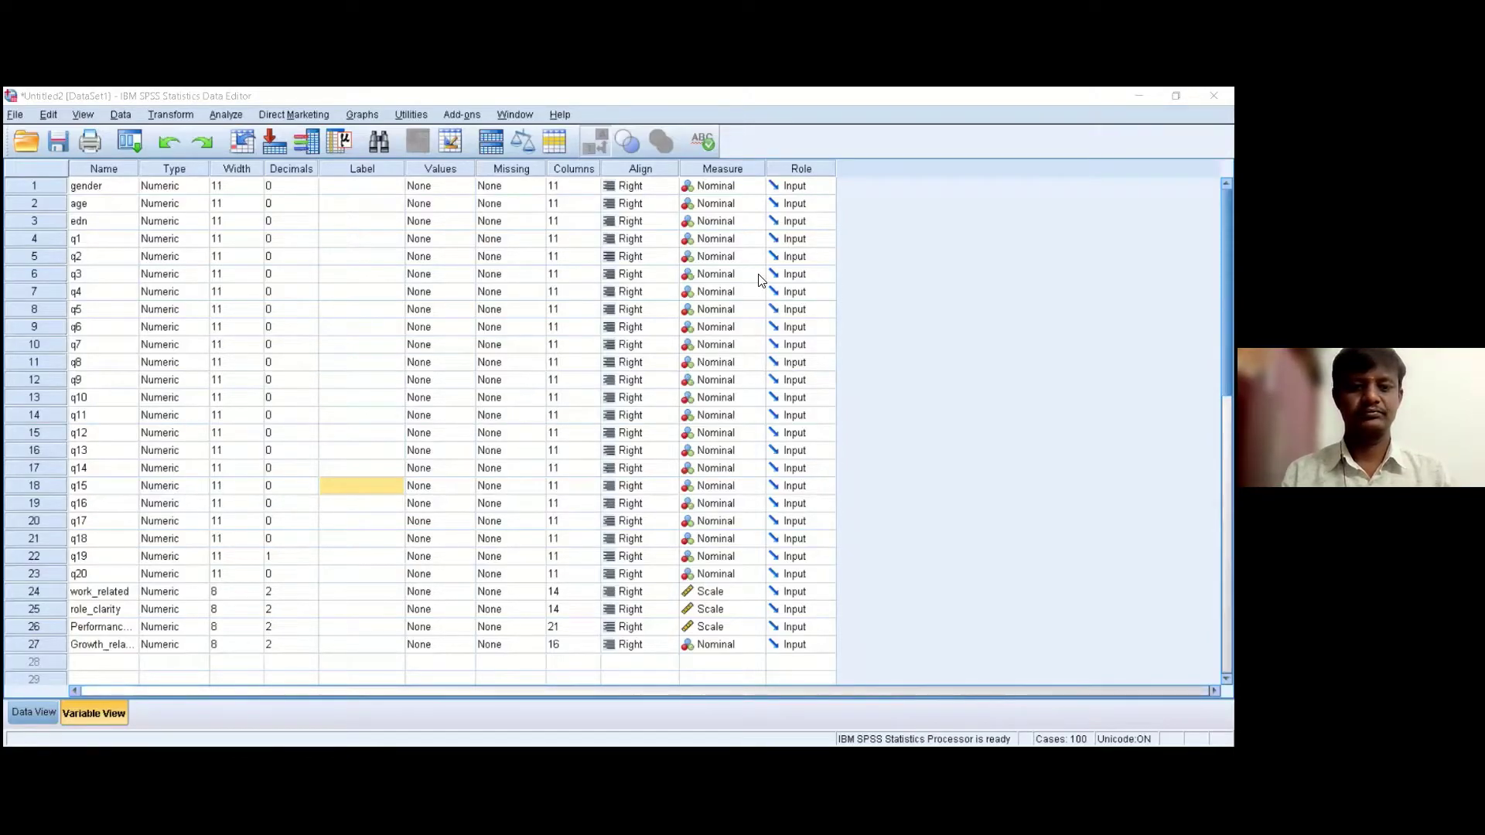
{"action": "left_click", "coordinate": [904, 274]}
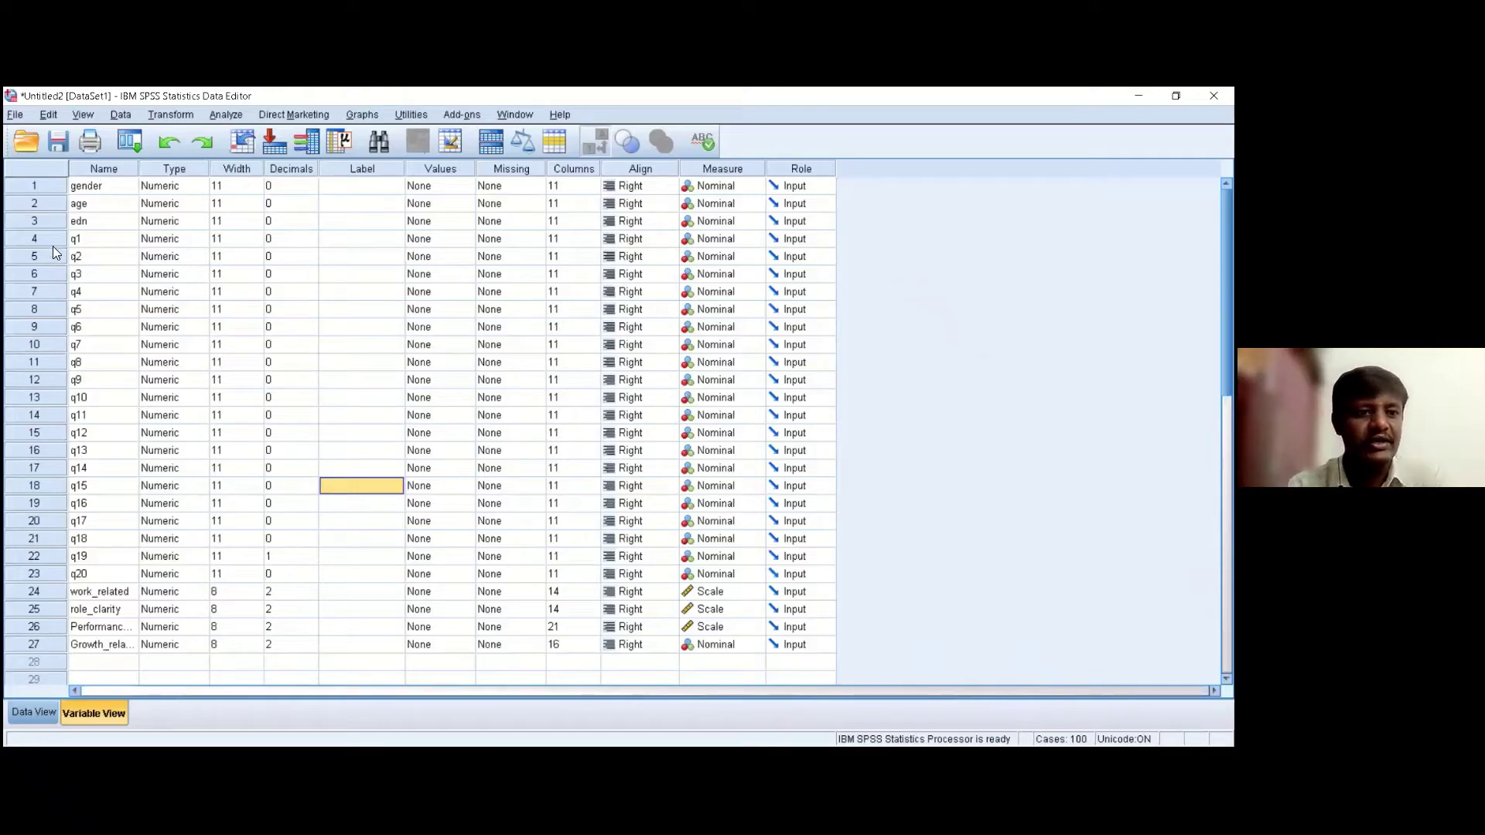
Examine the age variable and the performance-related variable in the dataset's variable list as candidates for the group comparison.
{"action": "left_click", "coordinate": [116, 208]}
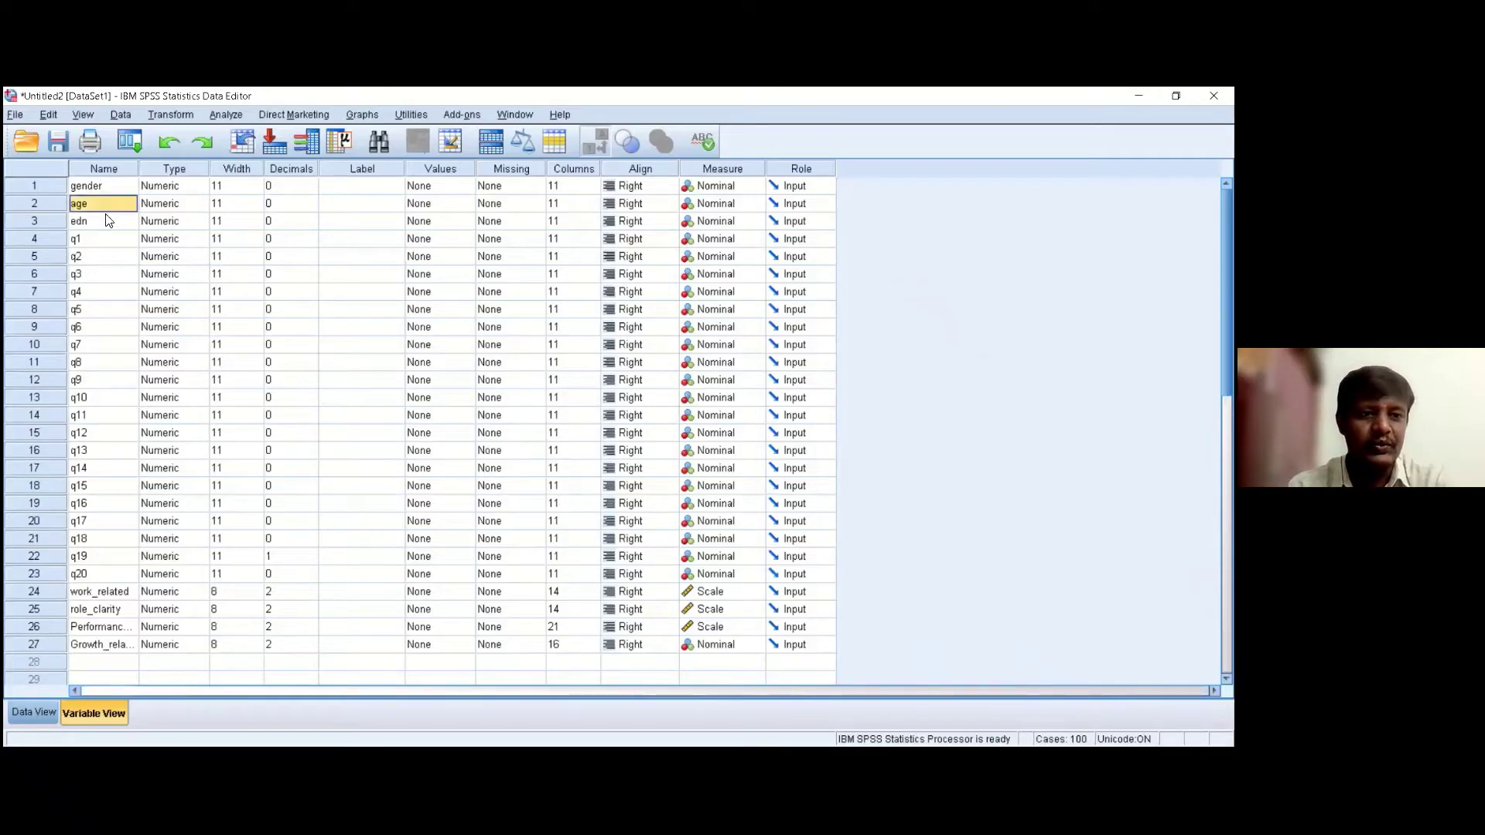
{"action": "left_click", "coordinate": [55, 204]}
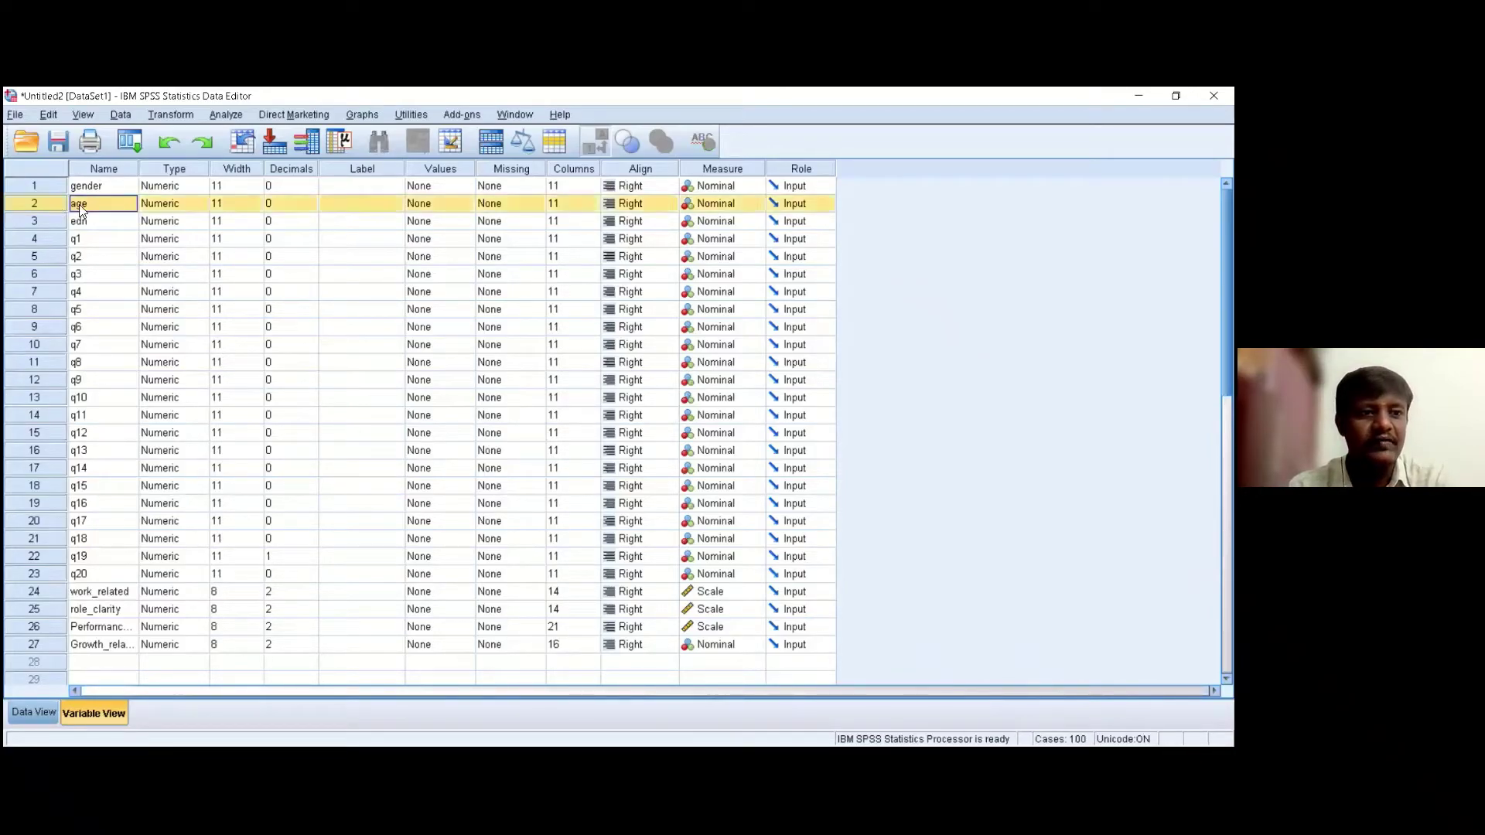
{"action": "left_click", "coordinate": [89, 210]}
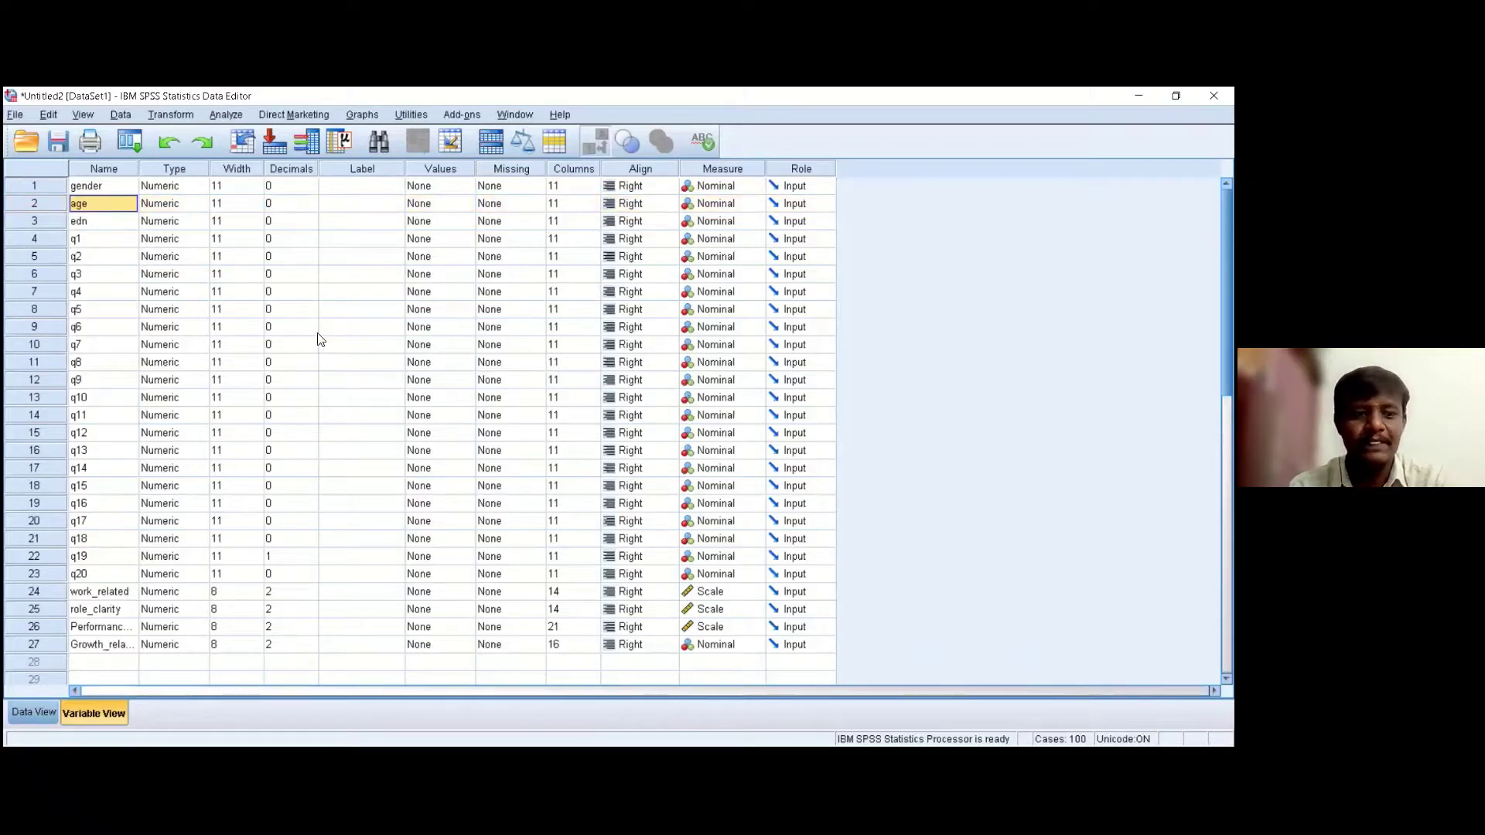
{"action": "left_click", "coordinate": [119, 633]}
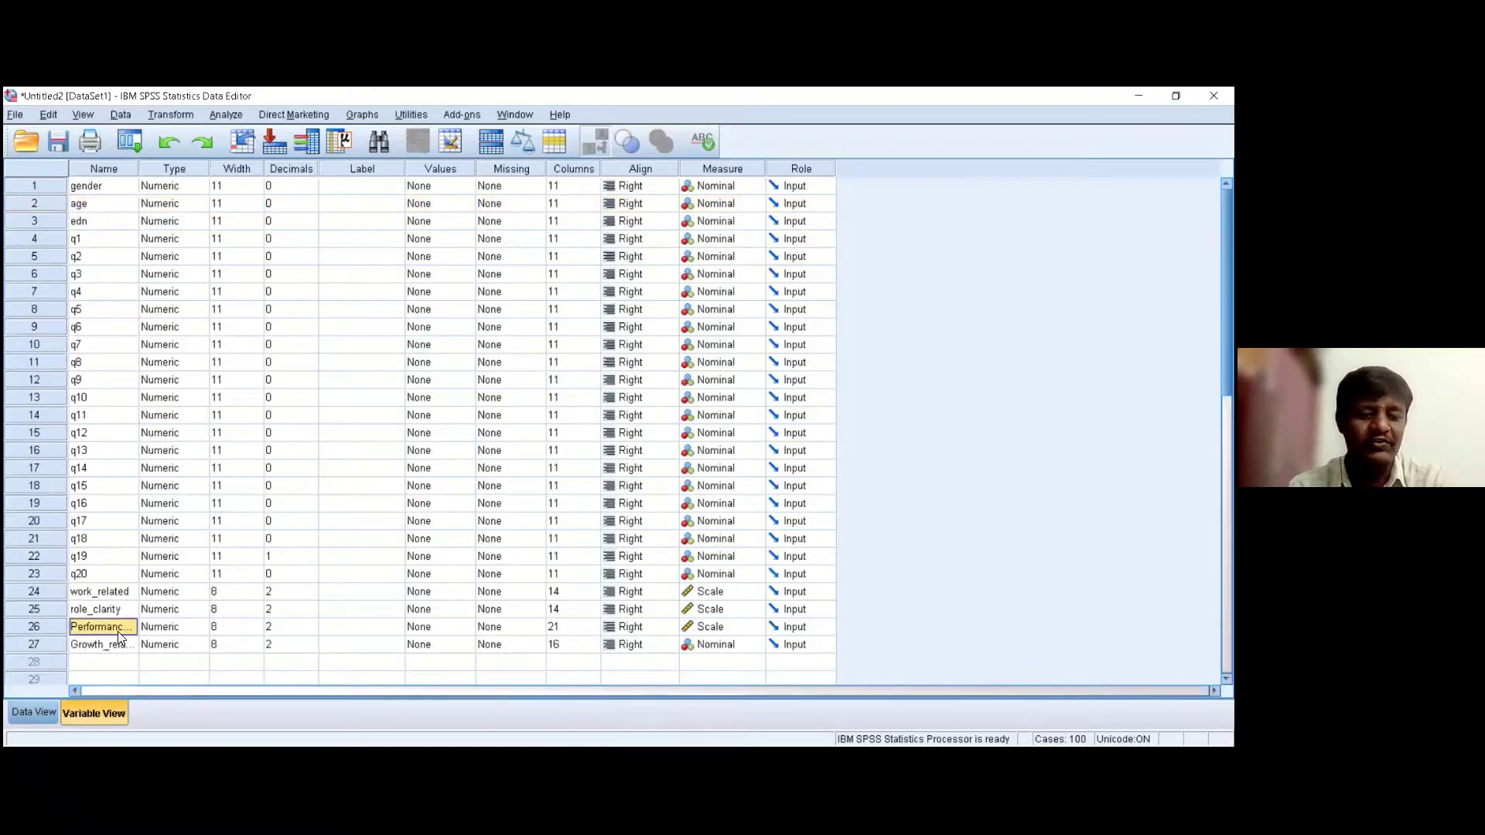
{"action": "left_click", "coordinate": [131, 663]}
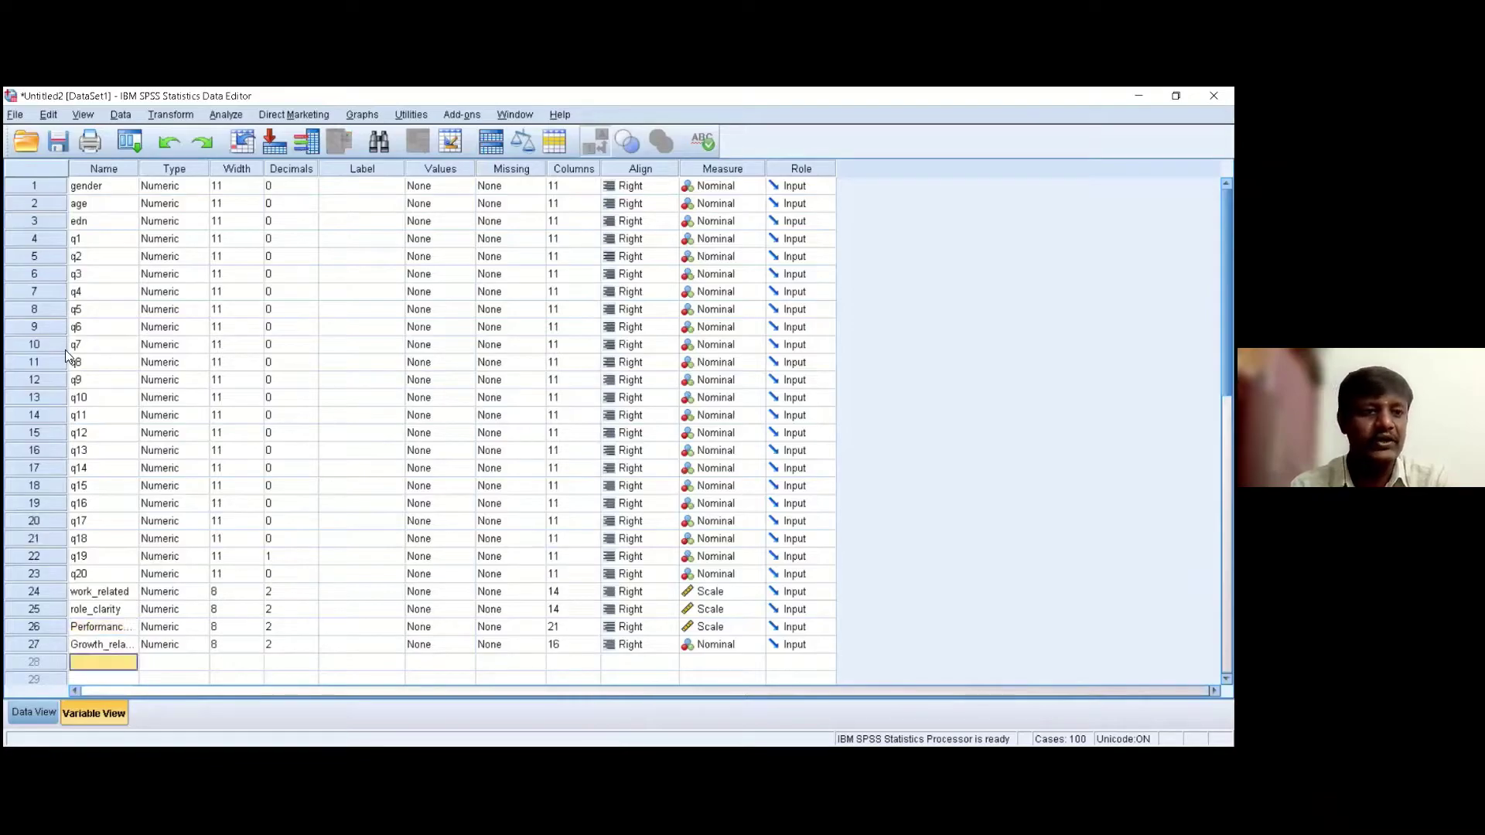
{"action": "left_click", "coordinate": [88, 207]}
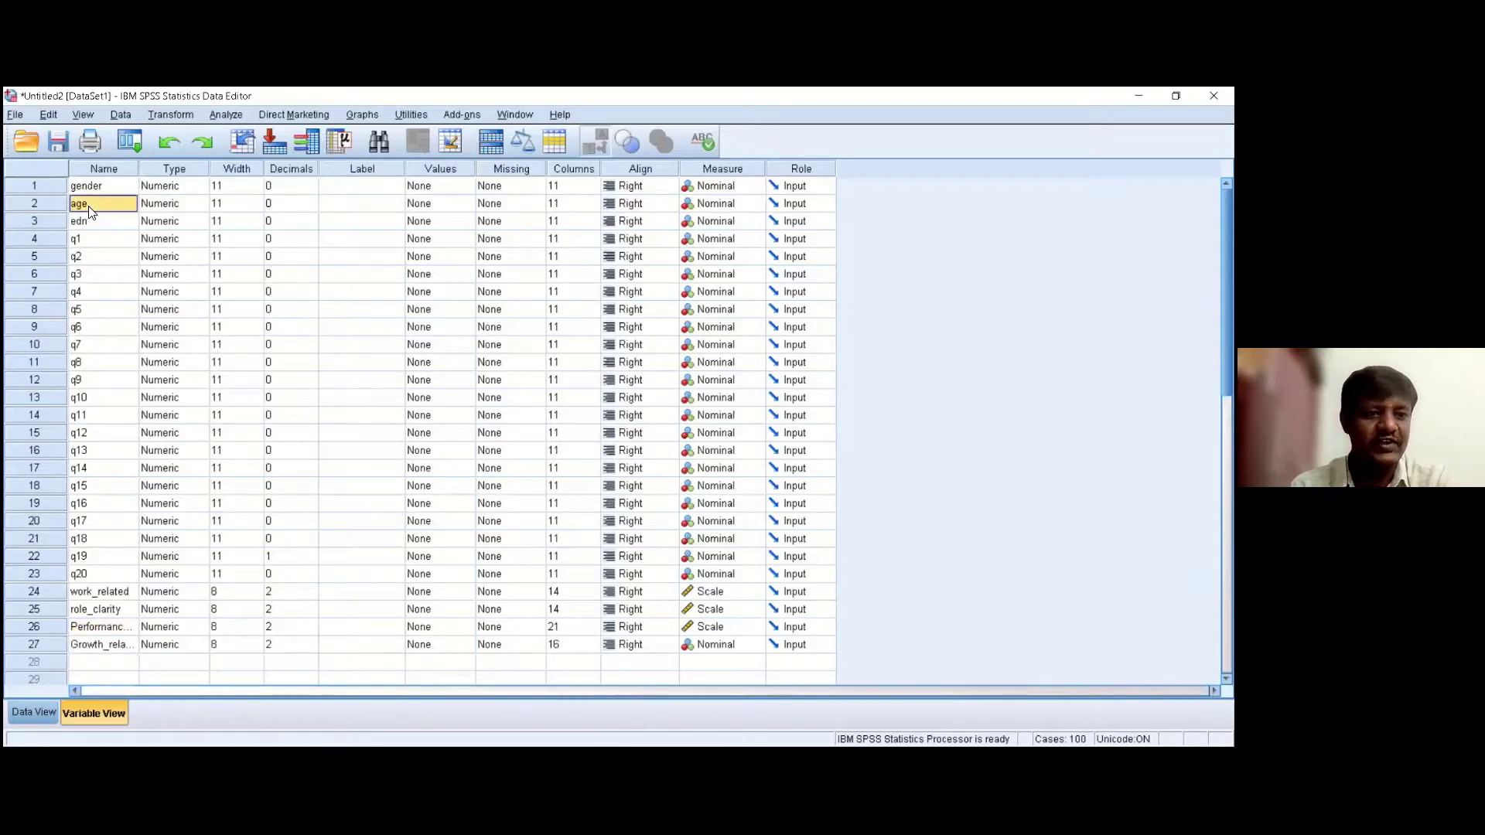
{"action": "left_click", "coordinate": [104, 628]}
{"action": "left_click", "coordinate": [107, 662]}
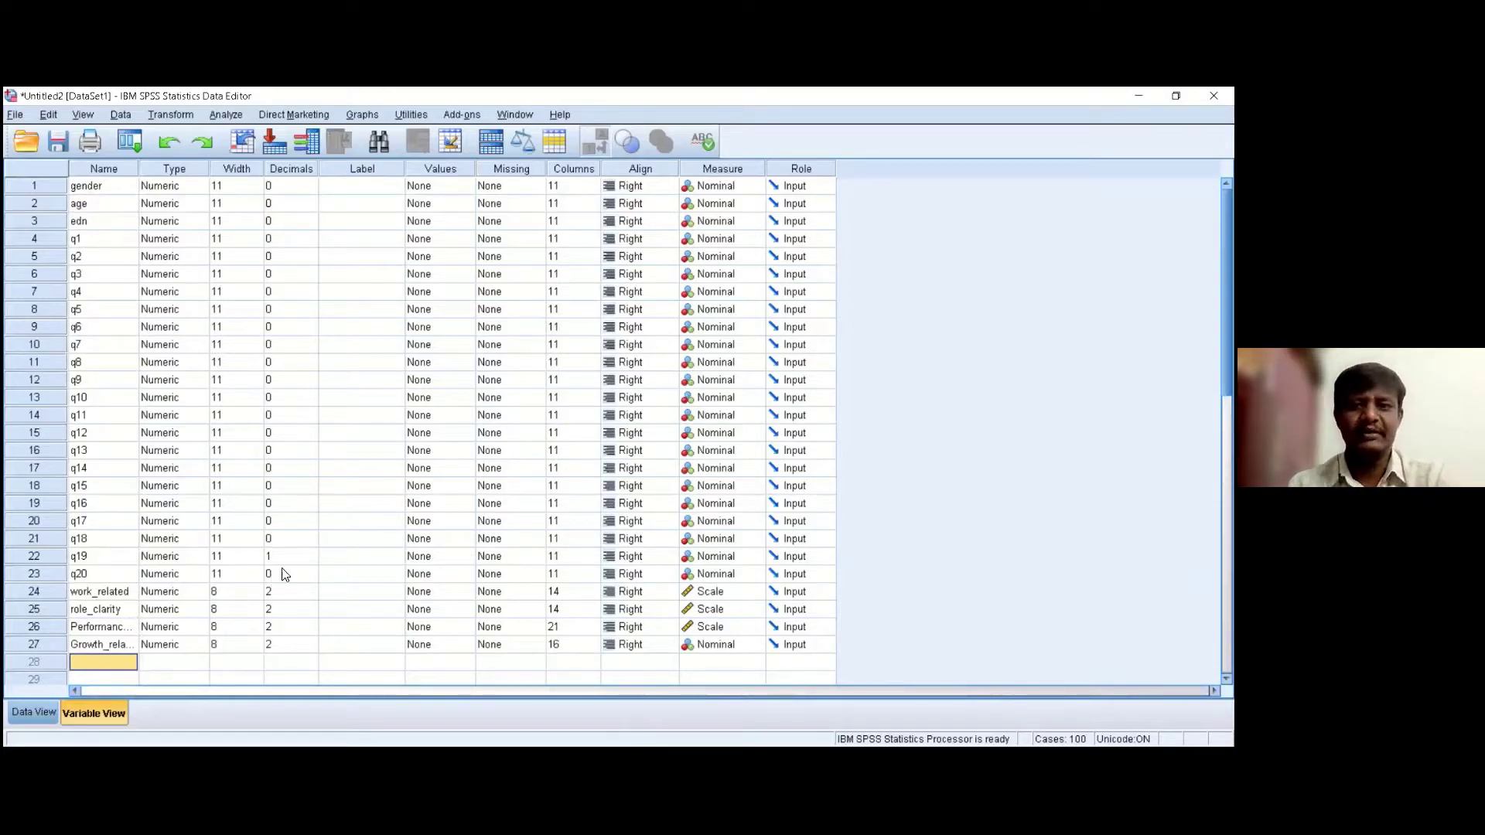
Start an Independent-Samples T Test and assign age as the grouping variable.
{"action": "left_click", "coordinate": [226, 115]}
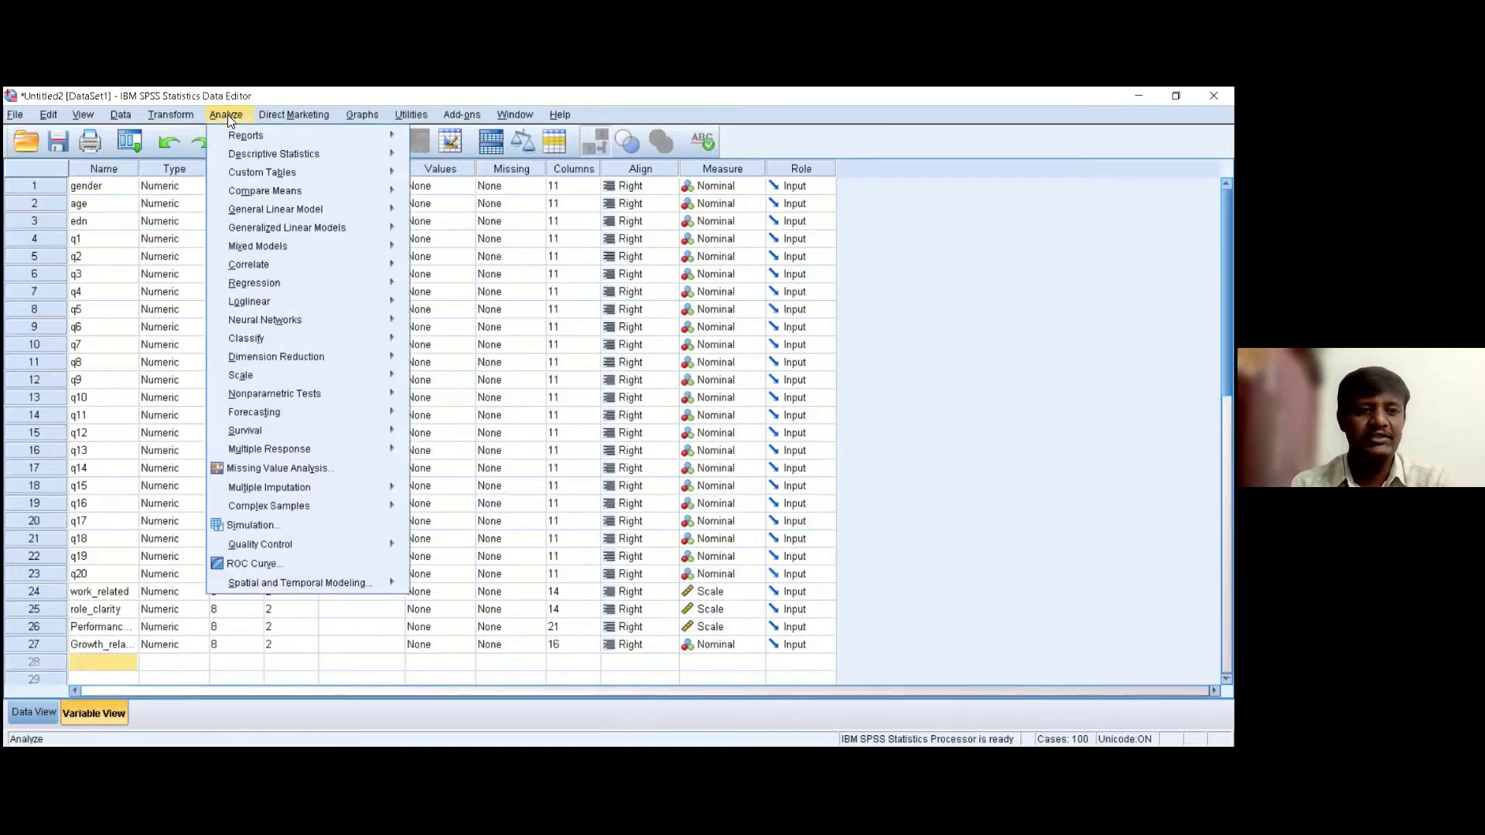
{"action": "mouse_move", "coordinate": [309, 195]}
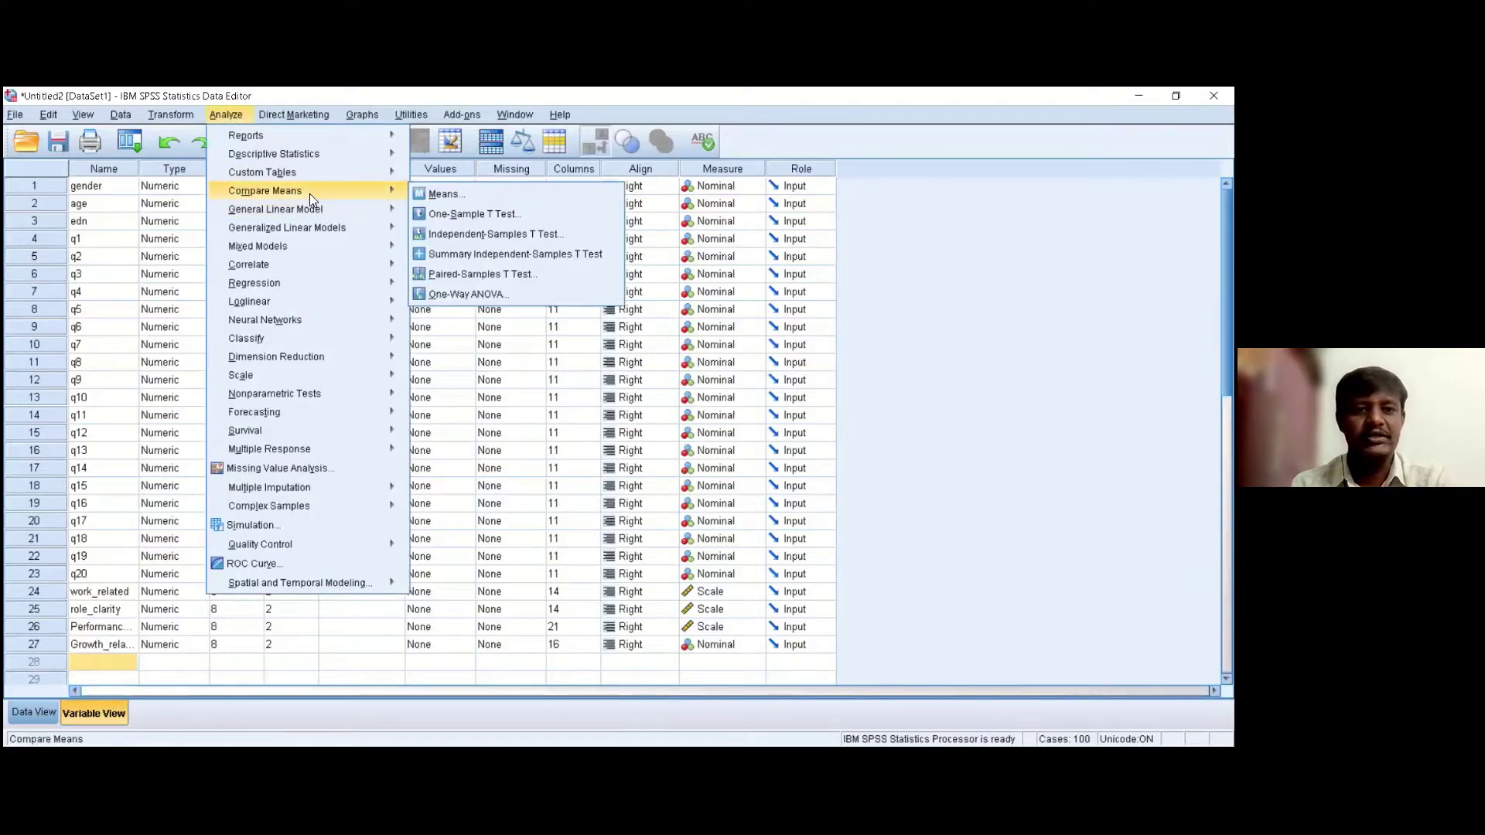
{"action": "left_click", "coordinate": [484, 239]}
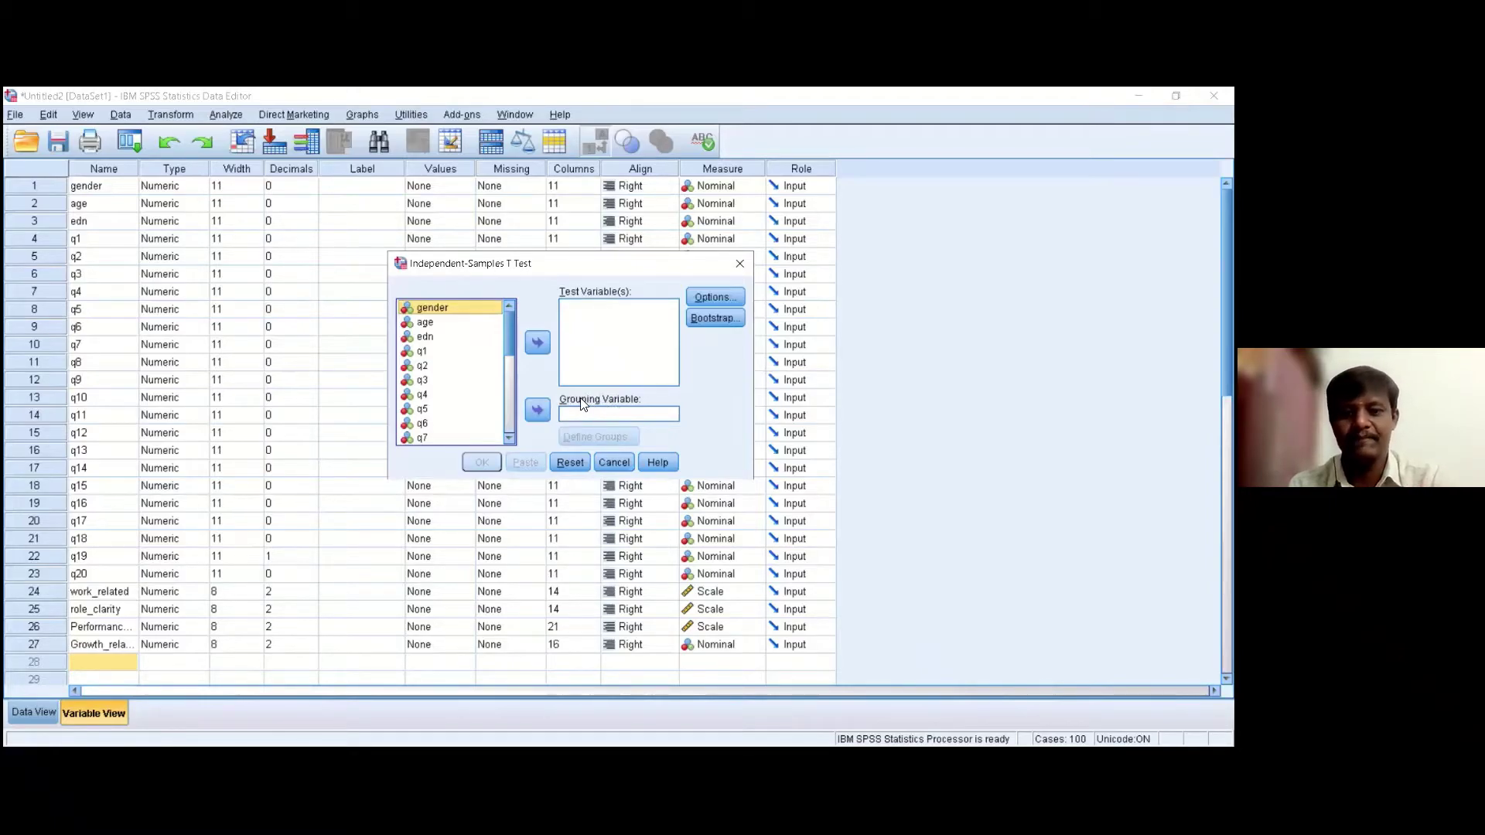
{"action": "left_click", "coordinate": [426, 324]}
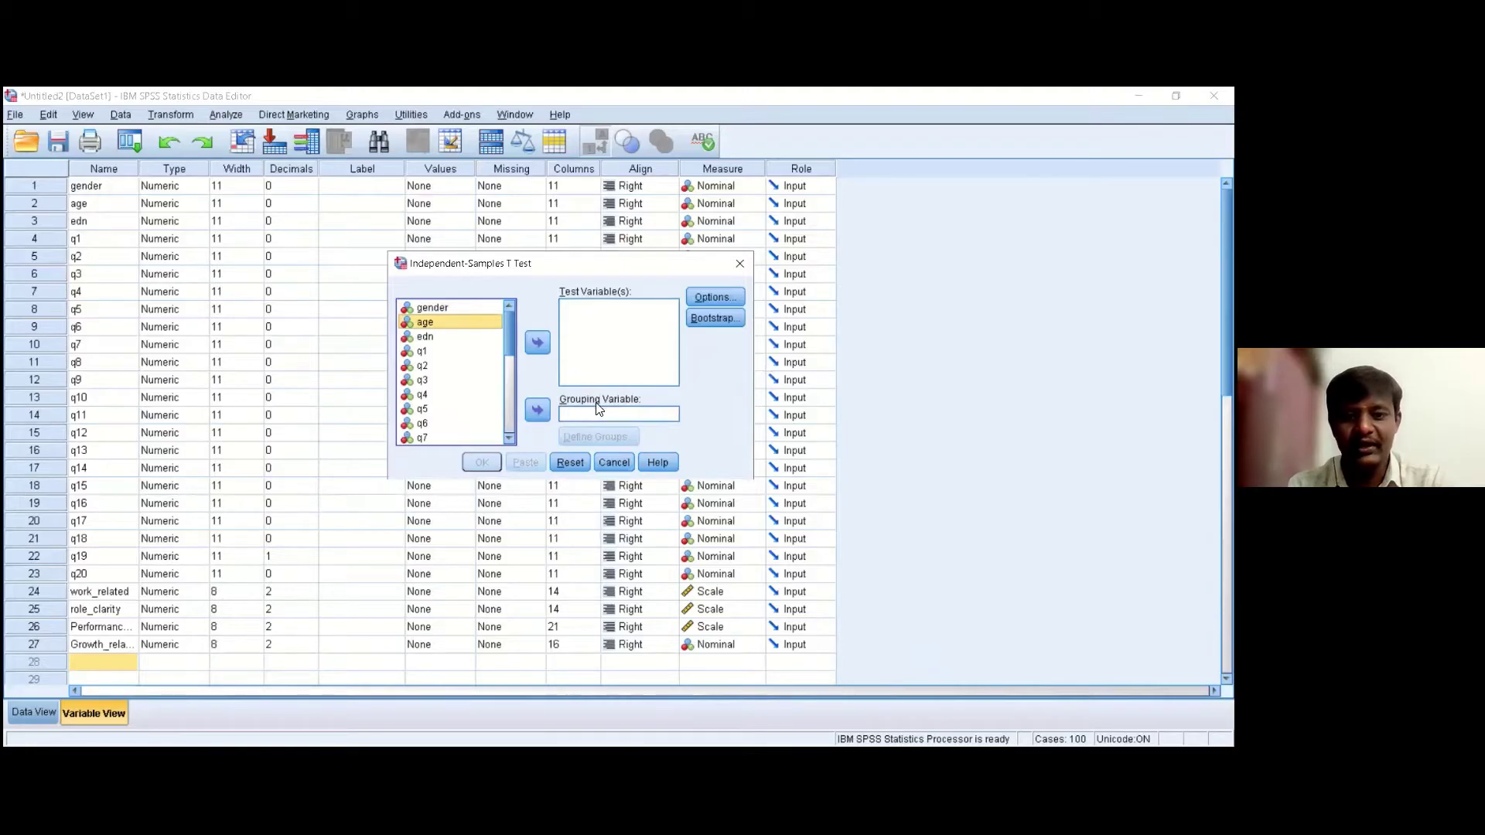
{"action": "left_click", "coordinate": [539, 412]}
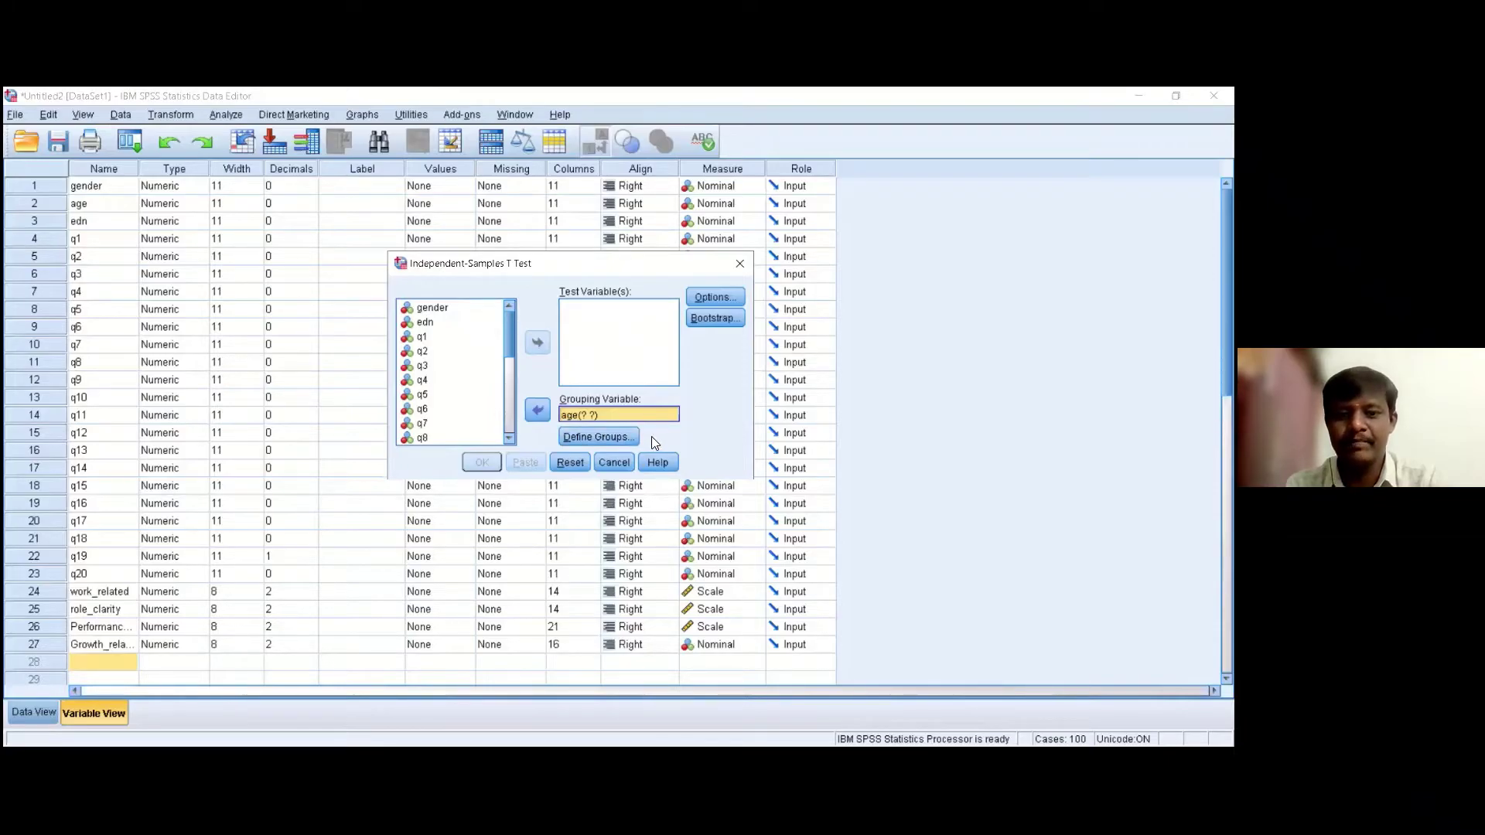
Define the age groups with specified values, 1 for Group 1 and 3 for Group 2.
{"action": "left_click", "coordinate": [624, 439]}
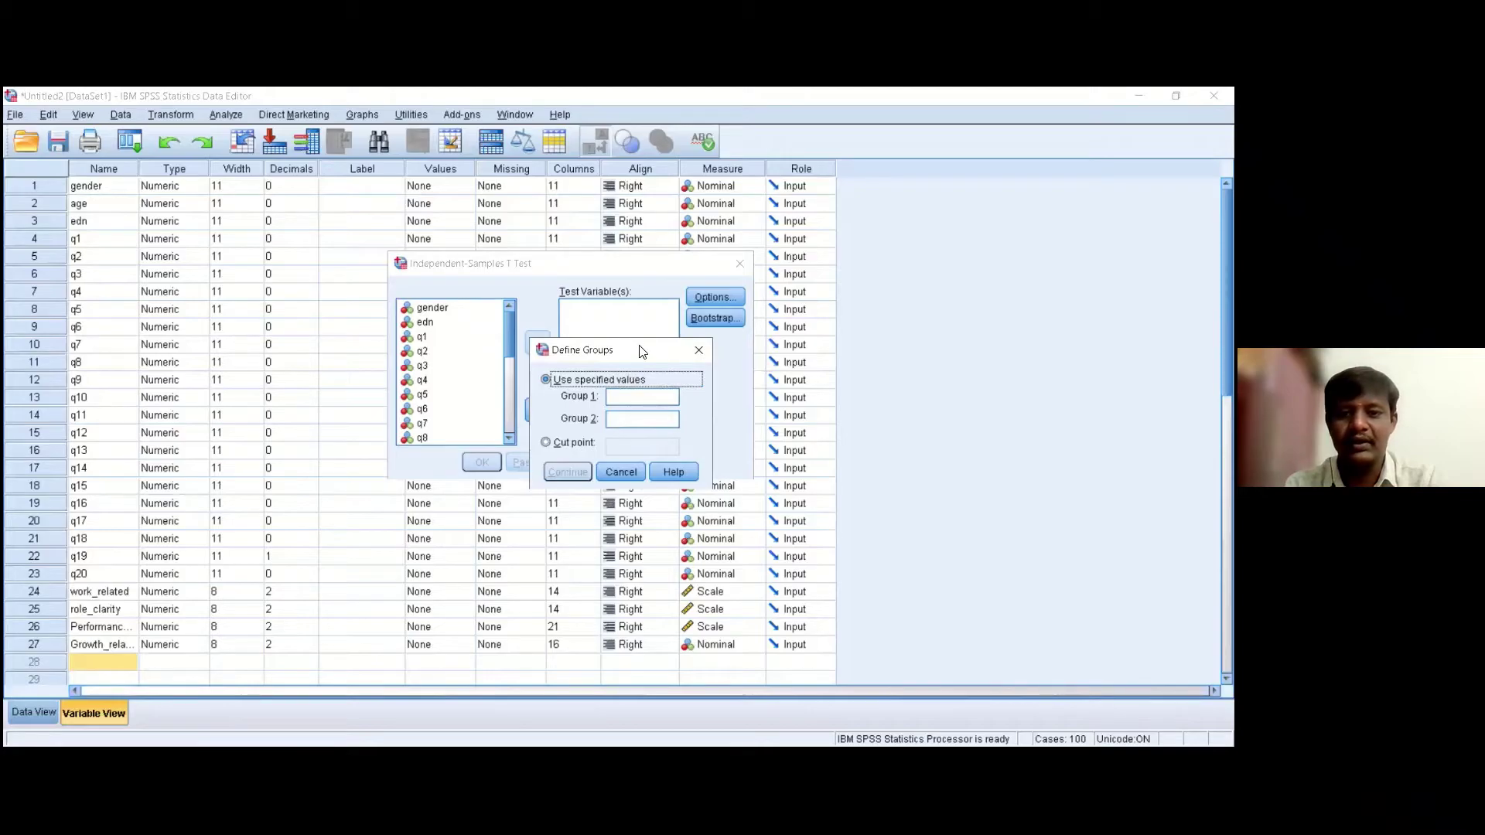
{"action": "left_click_drag", "start_coordinate": [641, 352], "coordinate": [837, 320]}
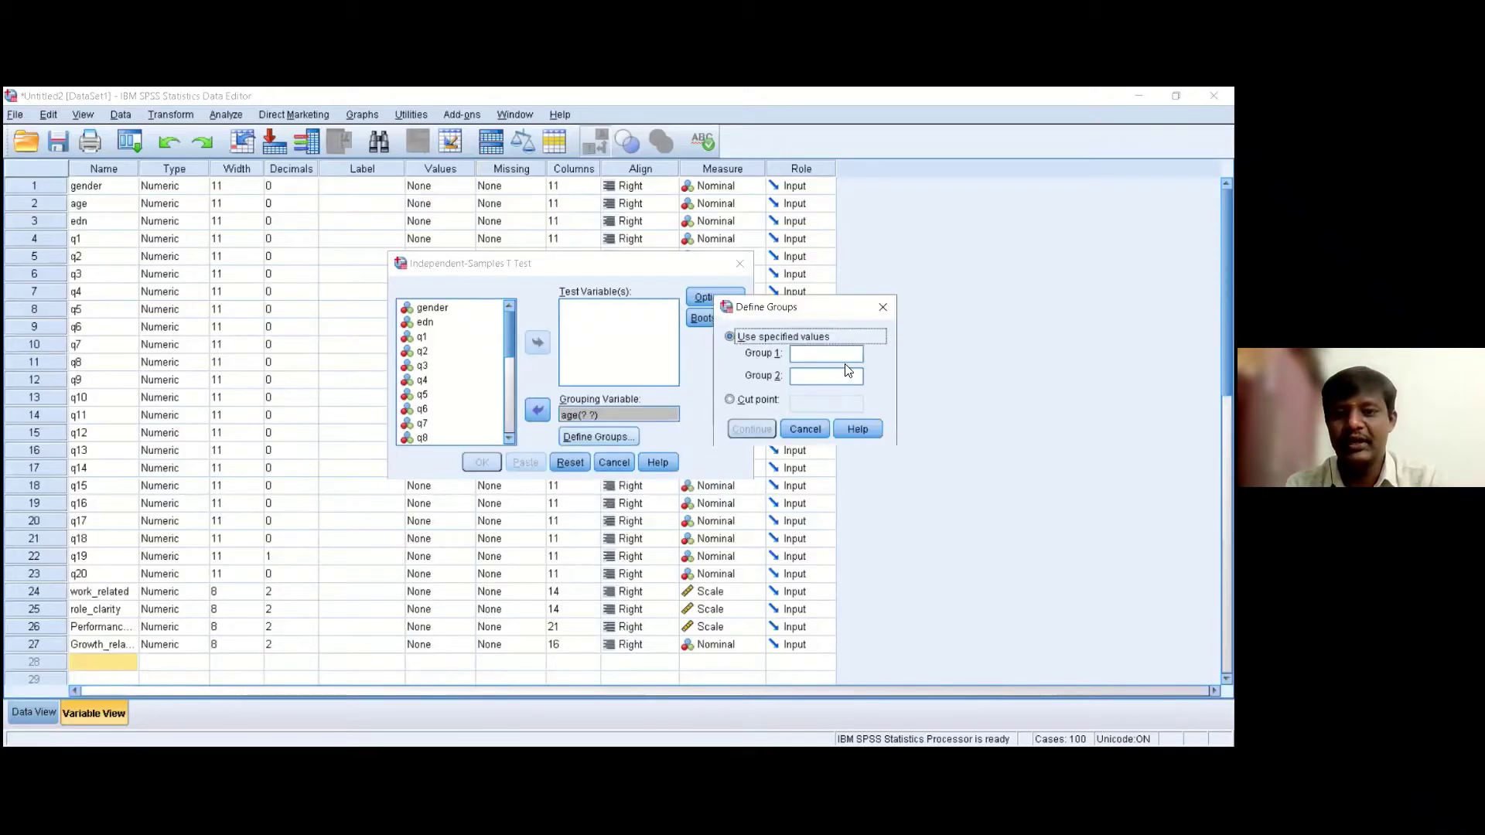
{"action": "left_click", "coordinate": [845, 355]}
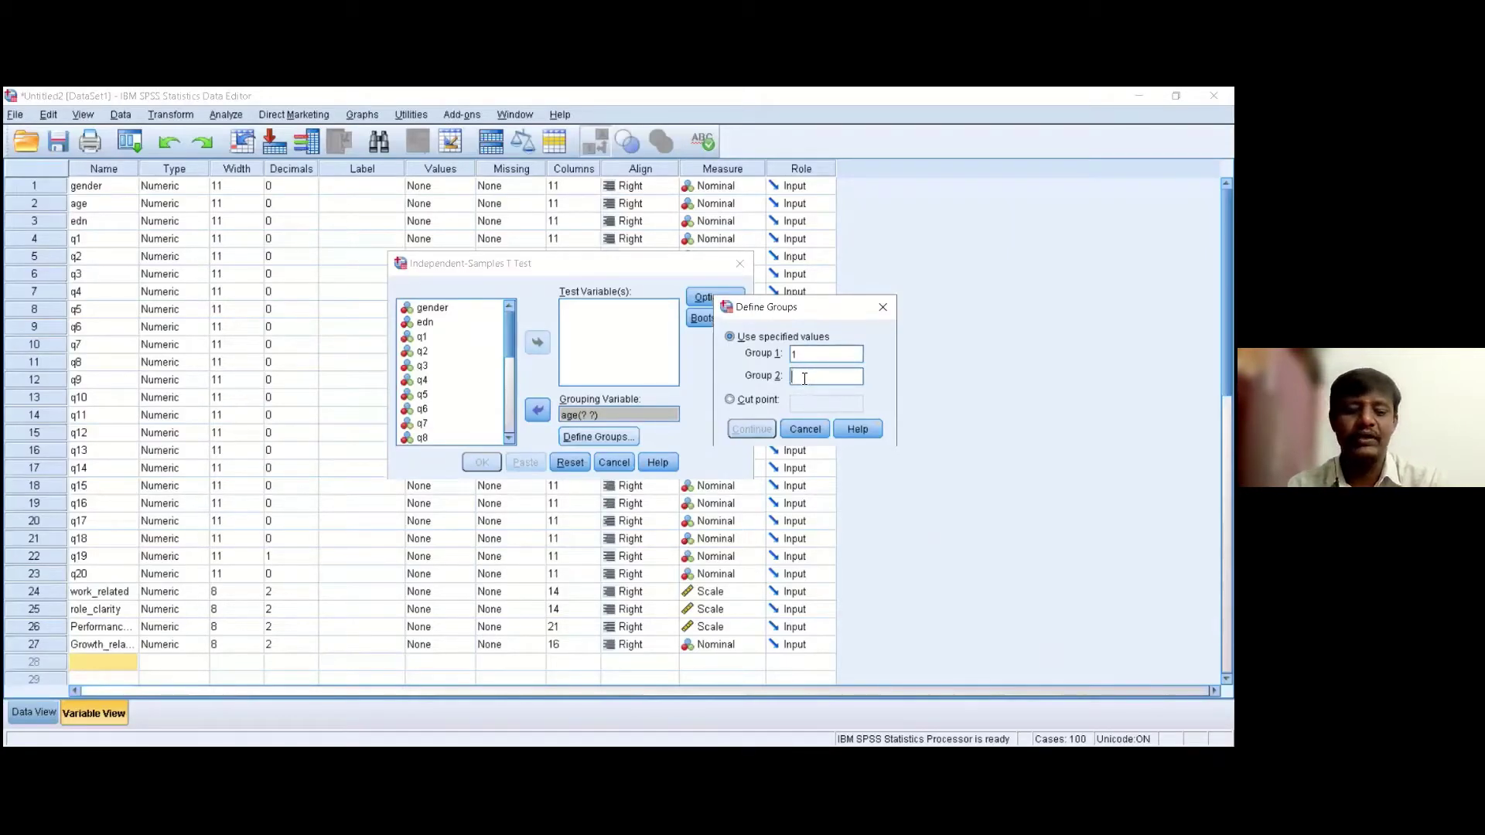
{"action": "type", "text": "3"}
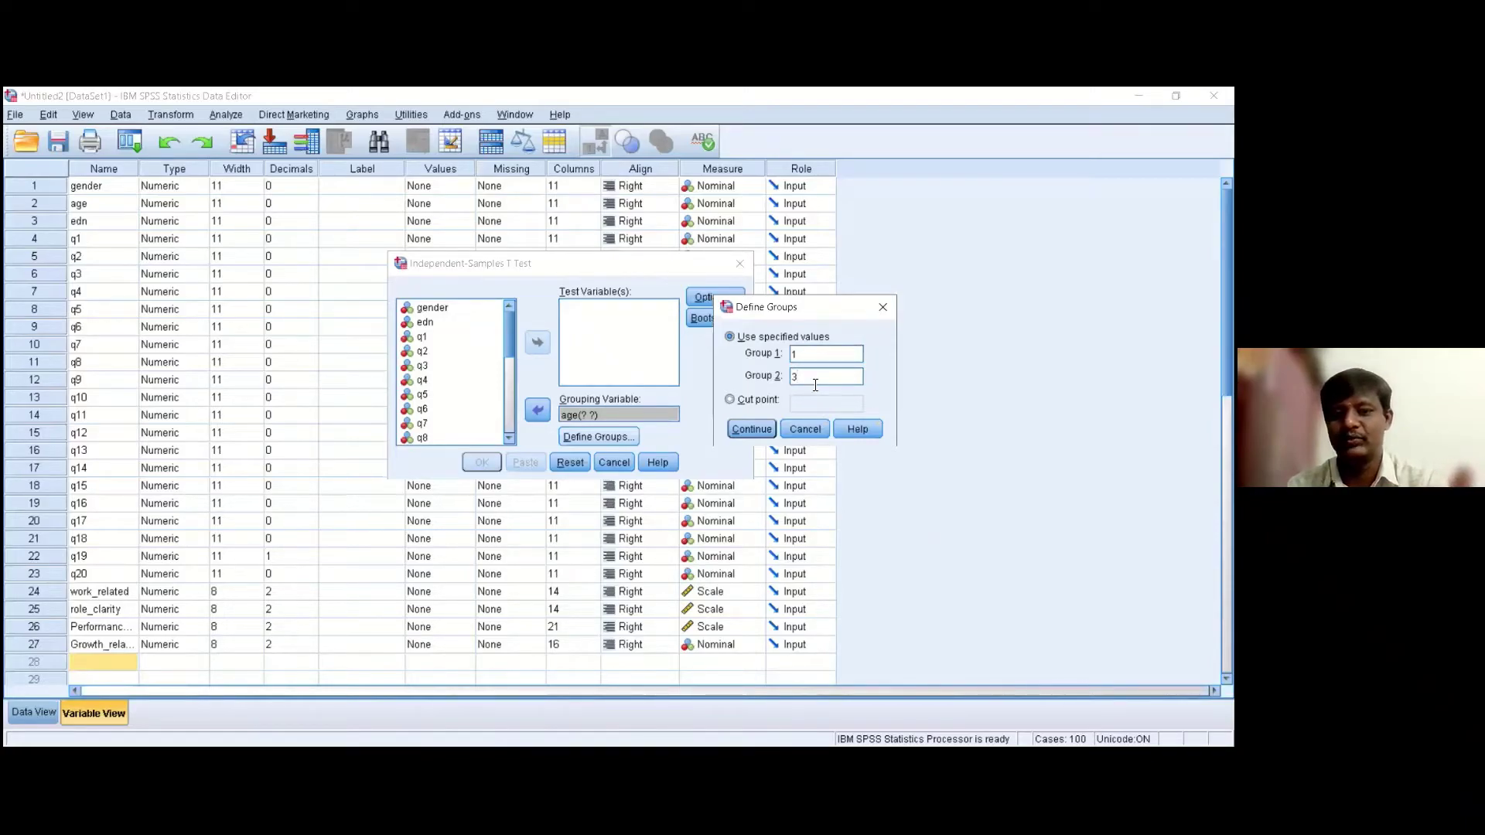
{"action": "left_click", "coordinate": [749, 429]}
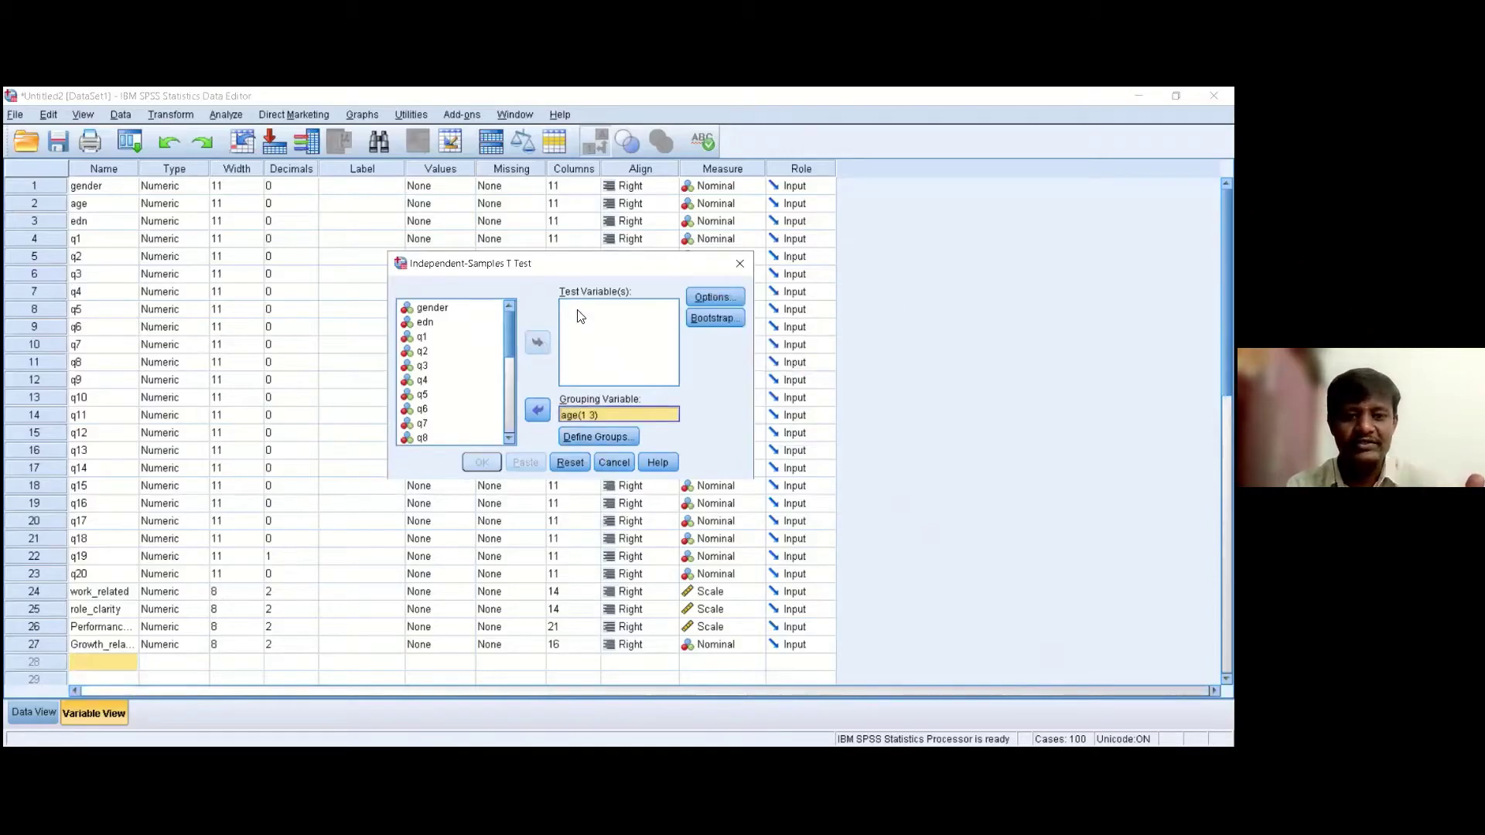
Add role_clarity as the test variable and run the independent-samples t-test.
{"action": "left_click_drag", "start_coordinate": [508, 333], "coordinate": [508, 418]}
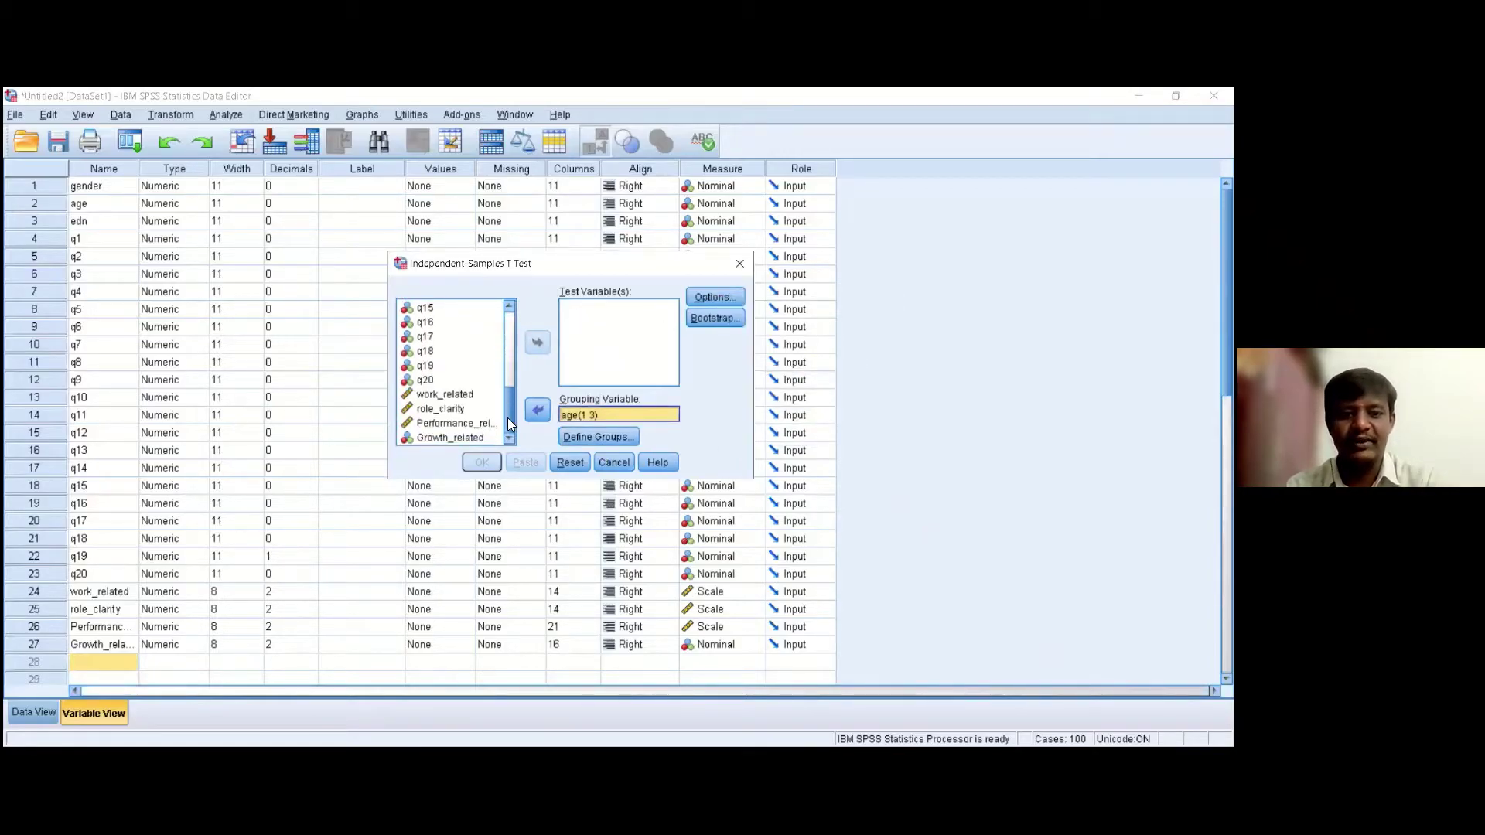
{"action": "left_click", "coordinate": [467, 427]}
{"action": "left_click", "coordinate": [450, 410]}
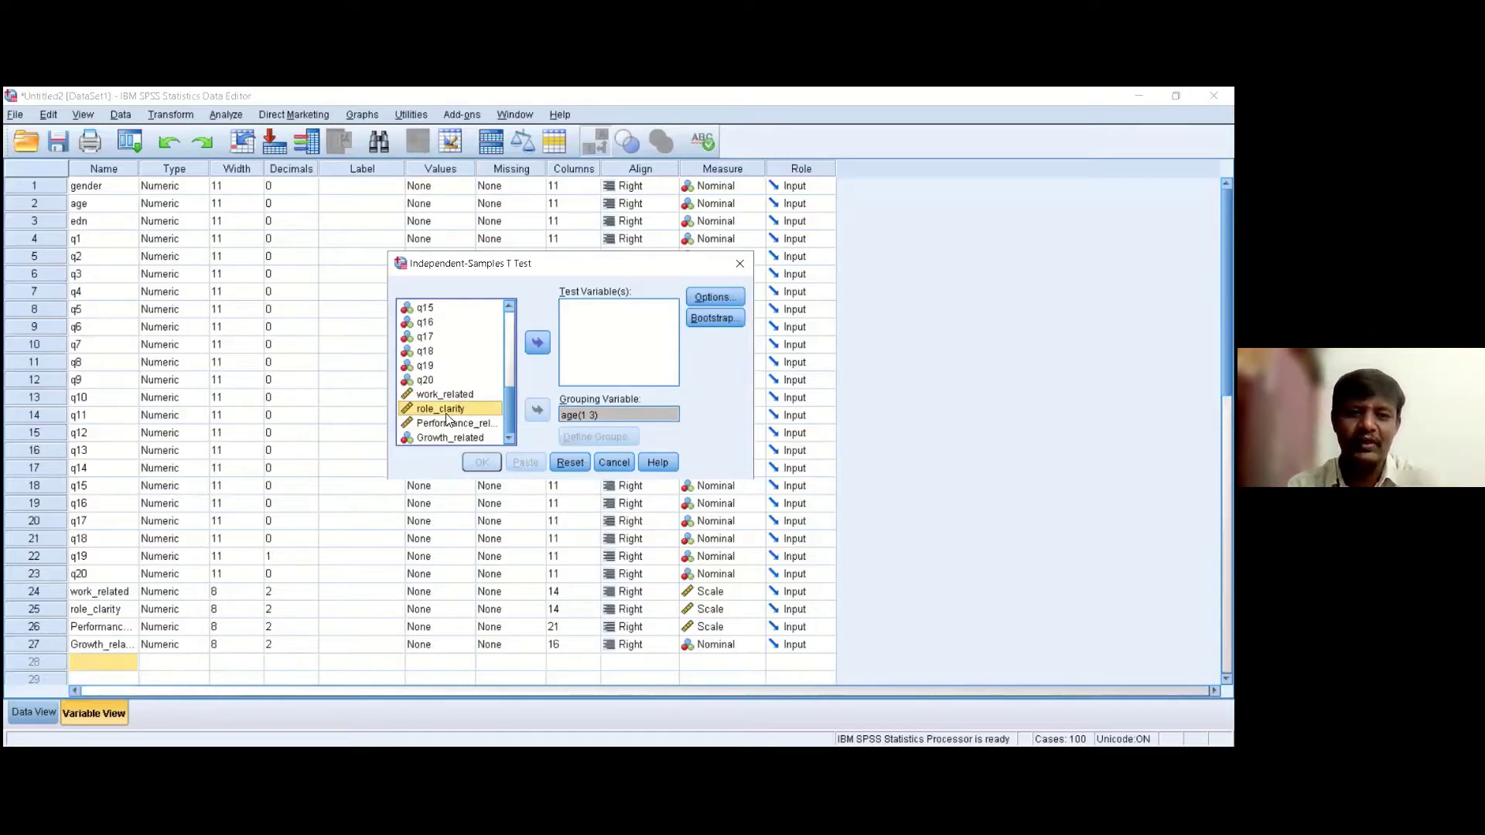
{"action": "left_click", "coordinate": [533, 352]}
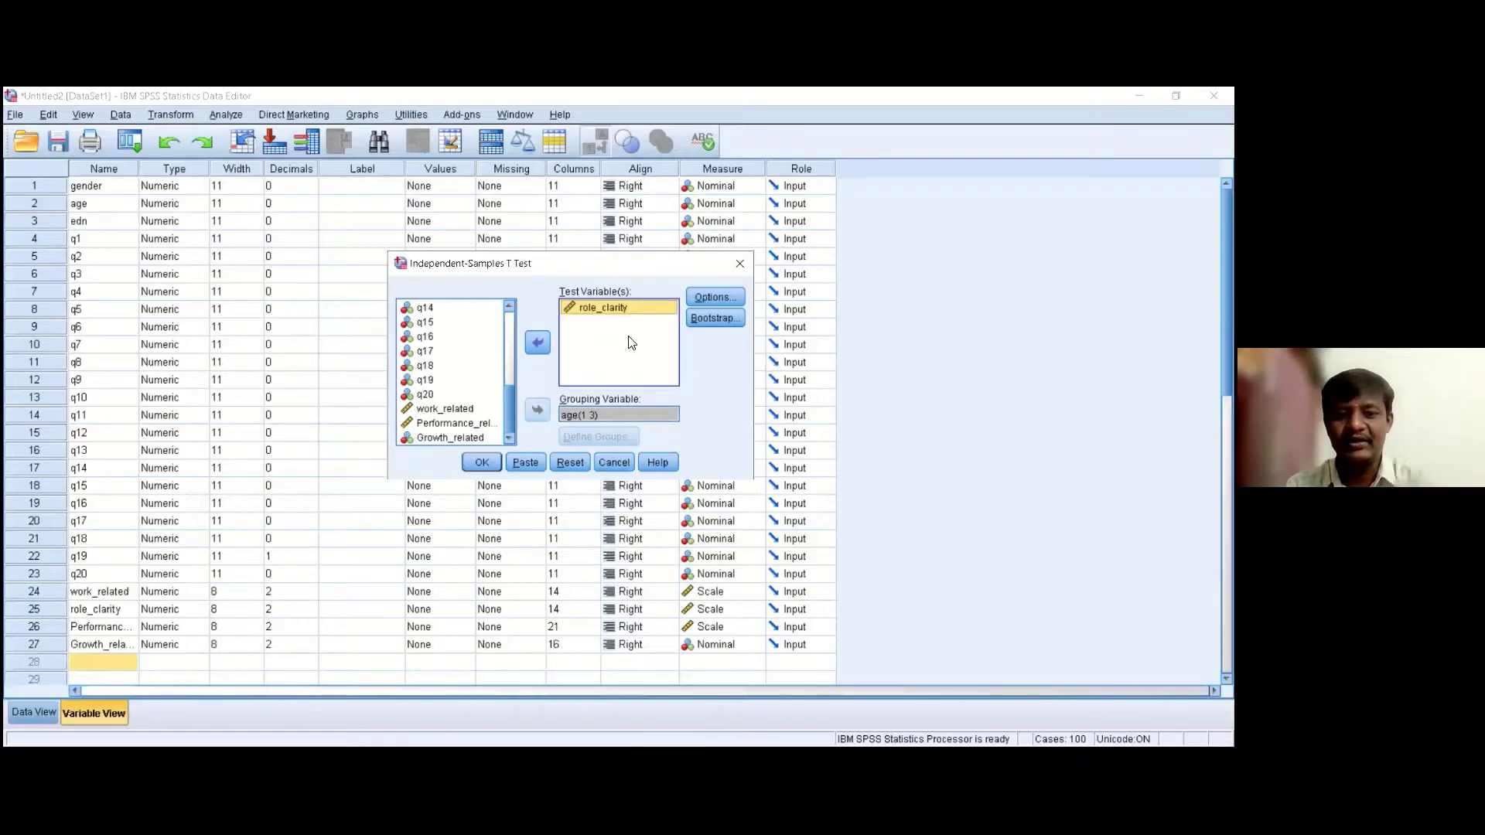
{"action": "left_click", "coordinate": [486, 464]}
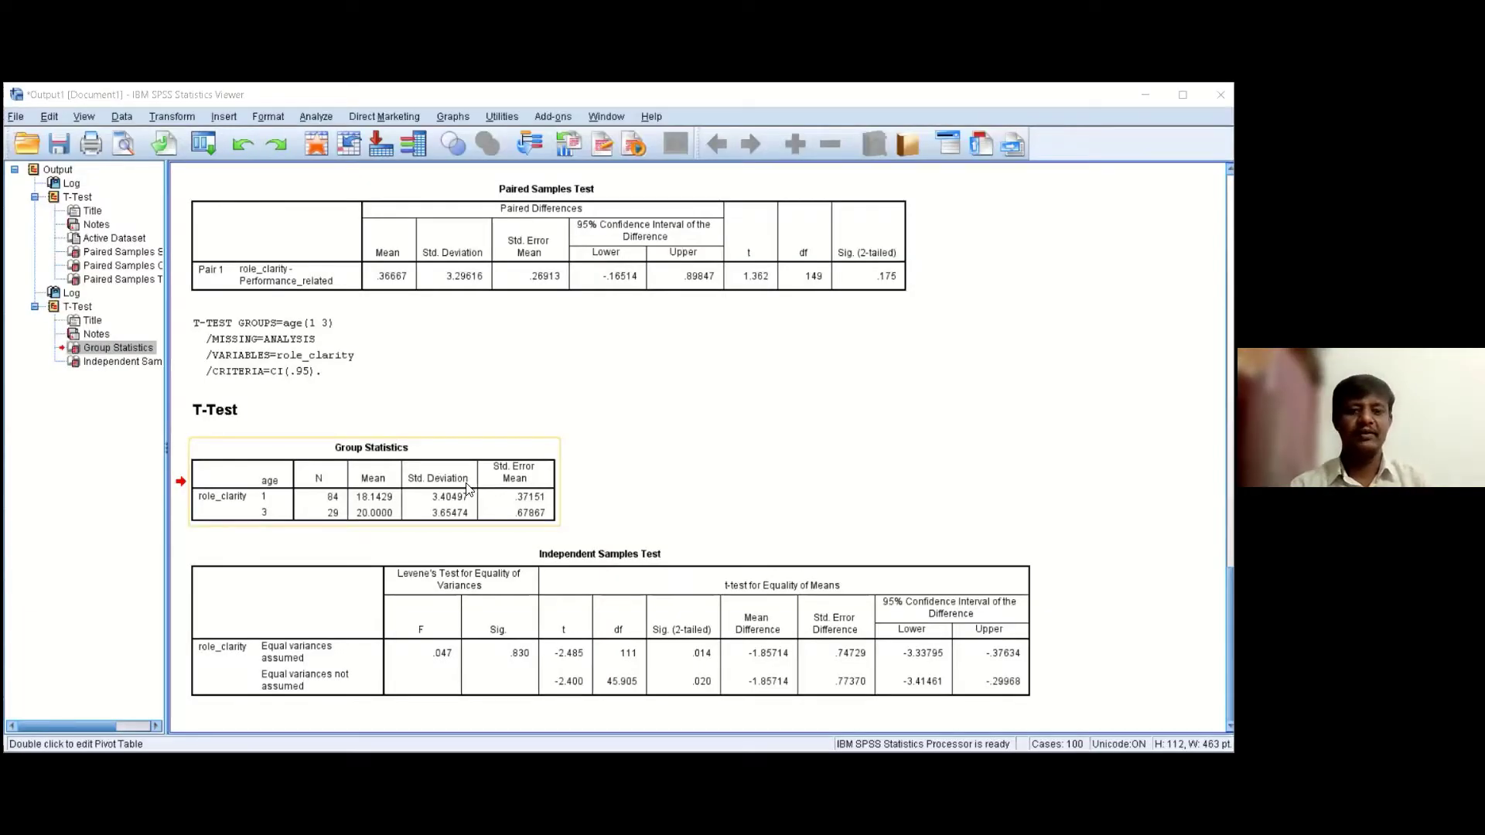
Examine the Group Statistics and Independent Samples Test tables for role_clarity across the two age groups.
{"action": "left_click", "coordinate": [466, 489]}
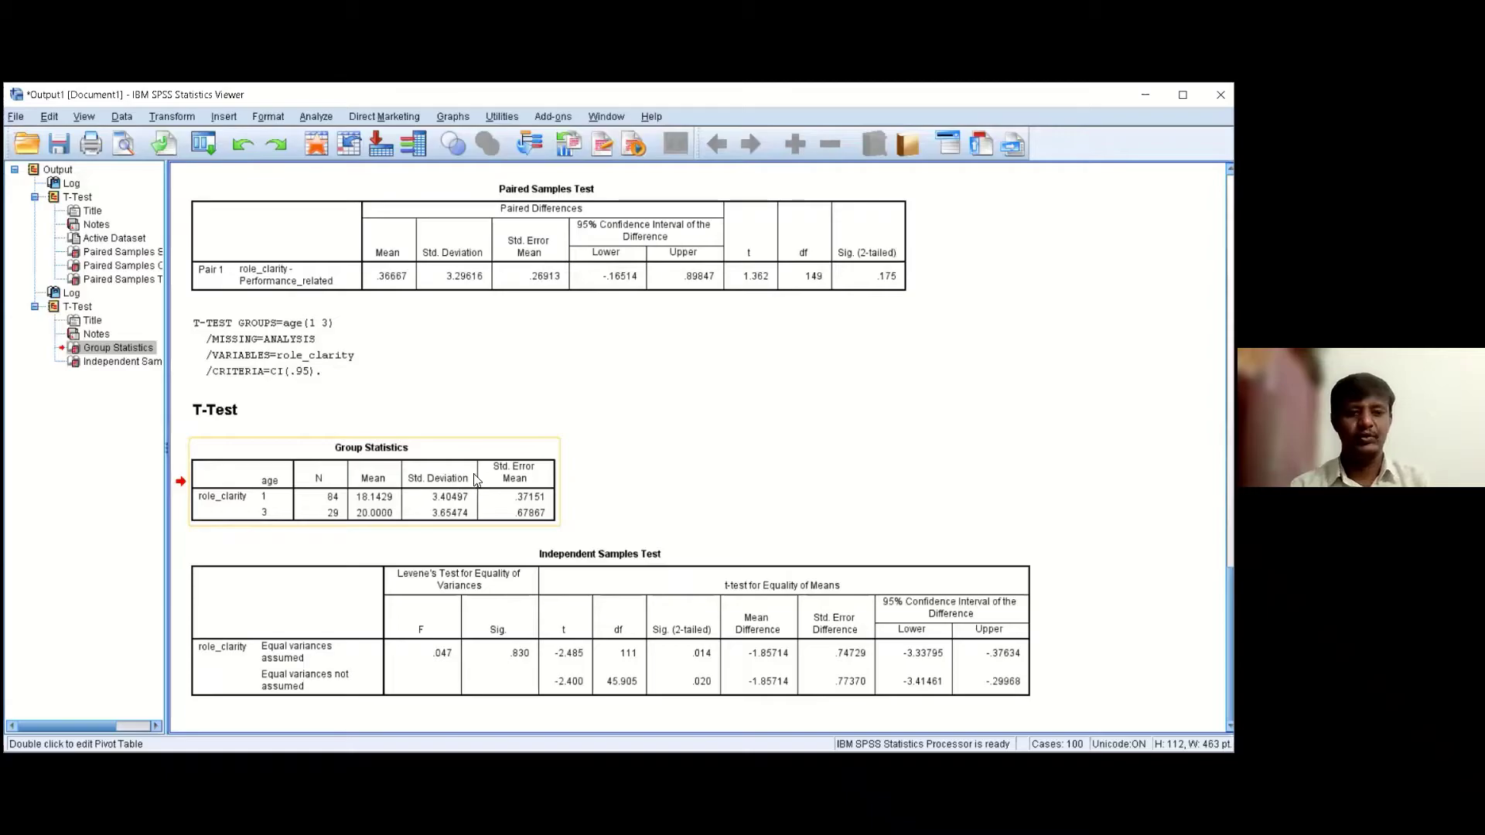
{"action": "left_click", "coordinate": [612, 603]}
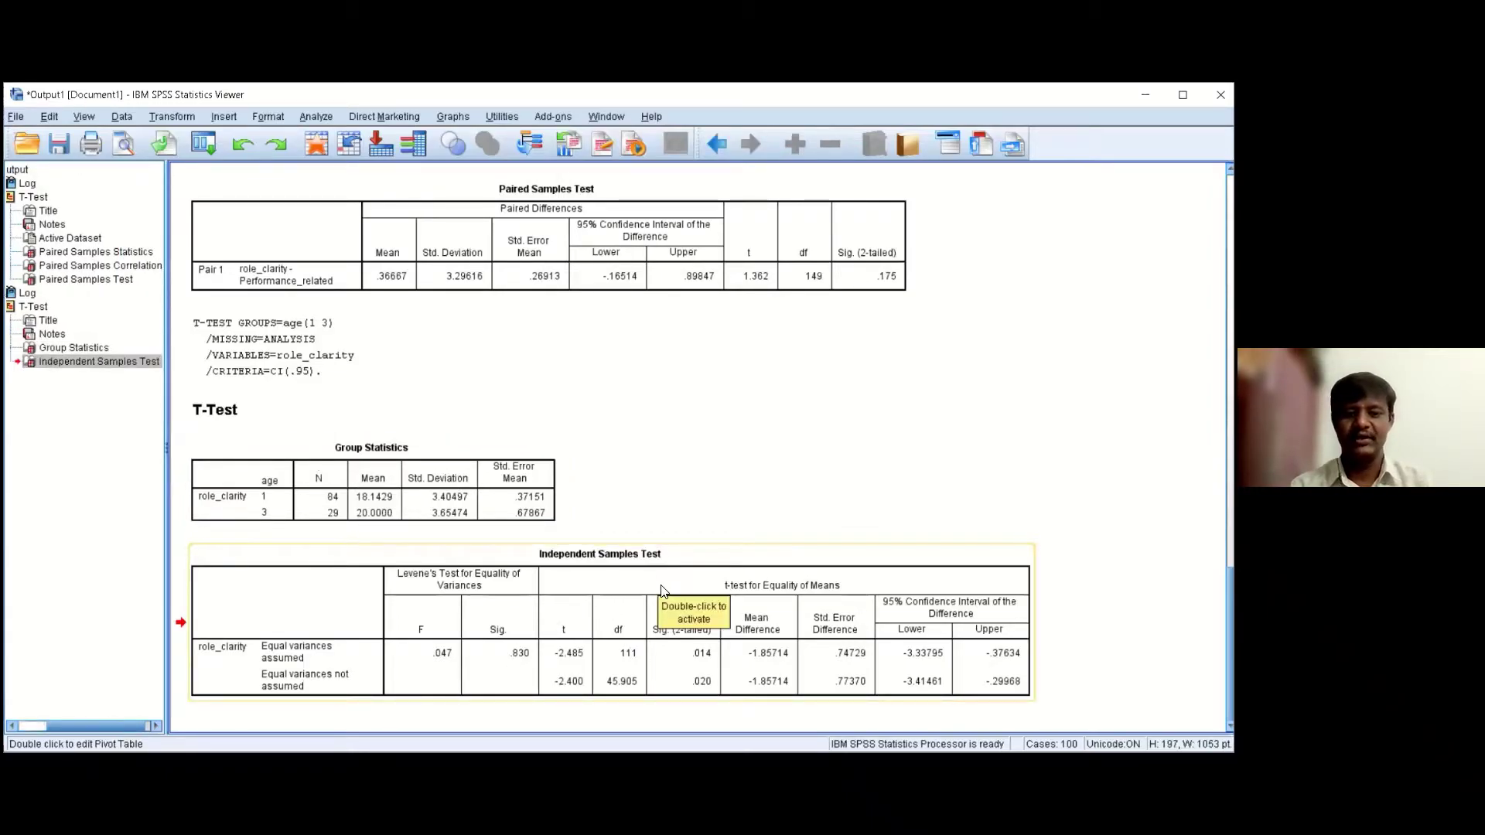
{"action": "left_click", "coordinate": [394, 514]}
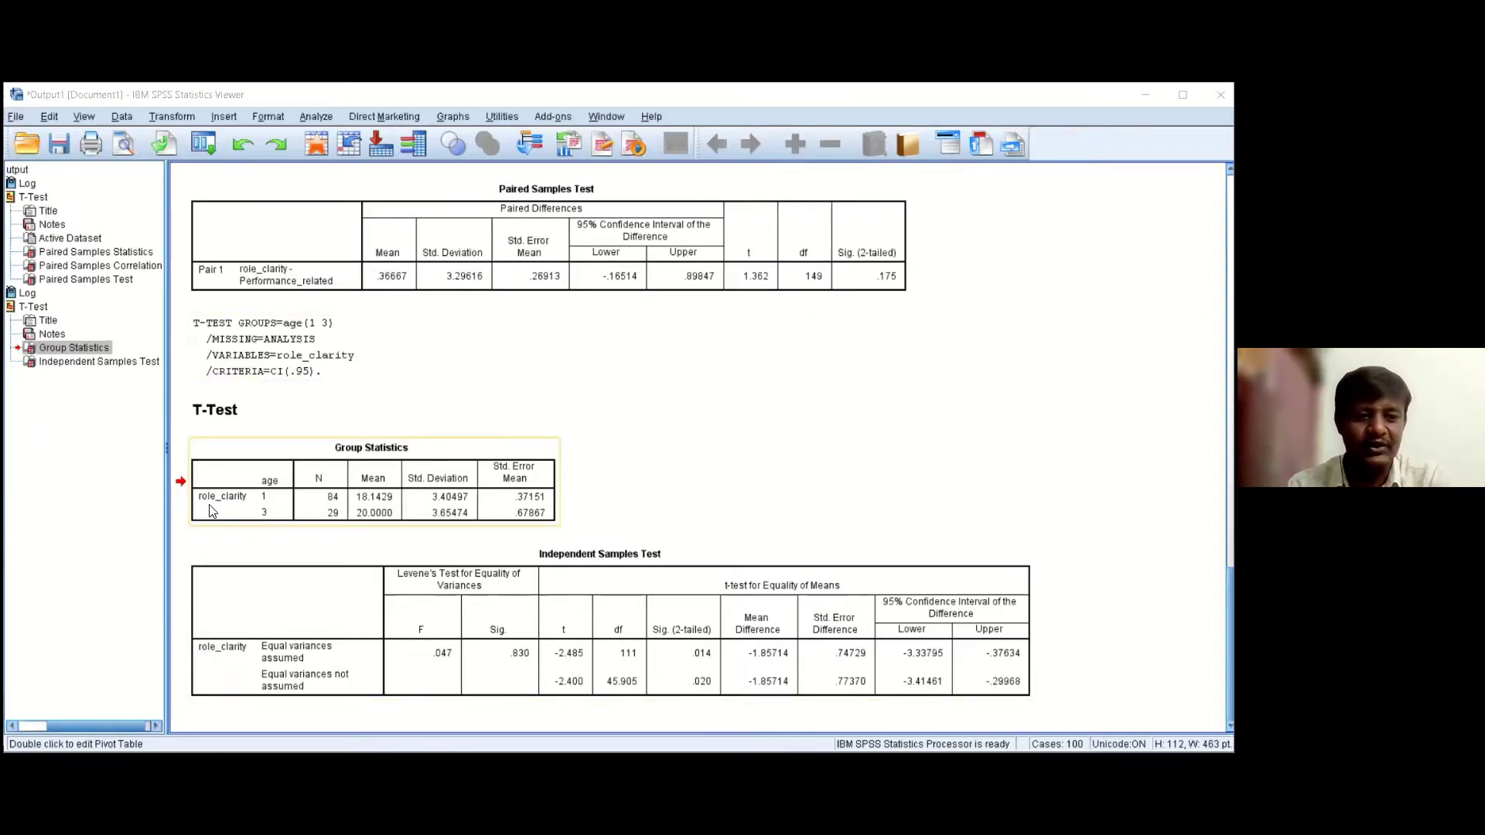
{"action": "left_click", "coordinate": [462, 458]}
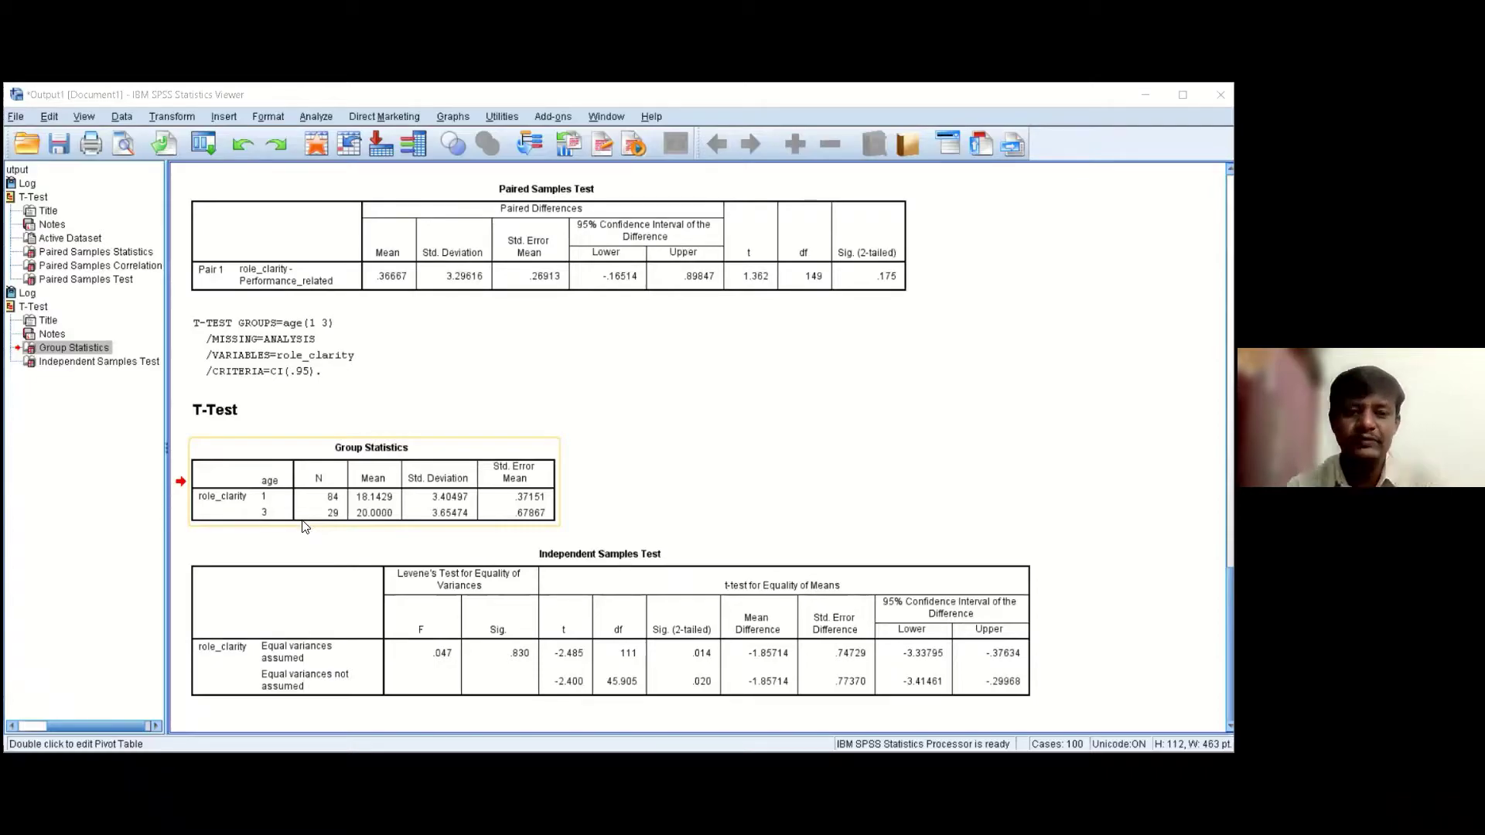
Switch to the Word questionnaire and highlight work-related statement 2, "I am able to reach the career goal that I have set for myself".
{"action": "left_click", "coordinate": [684, 488]}
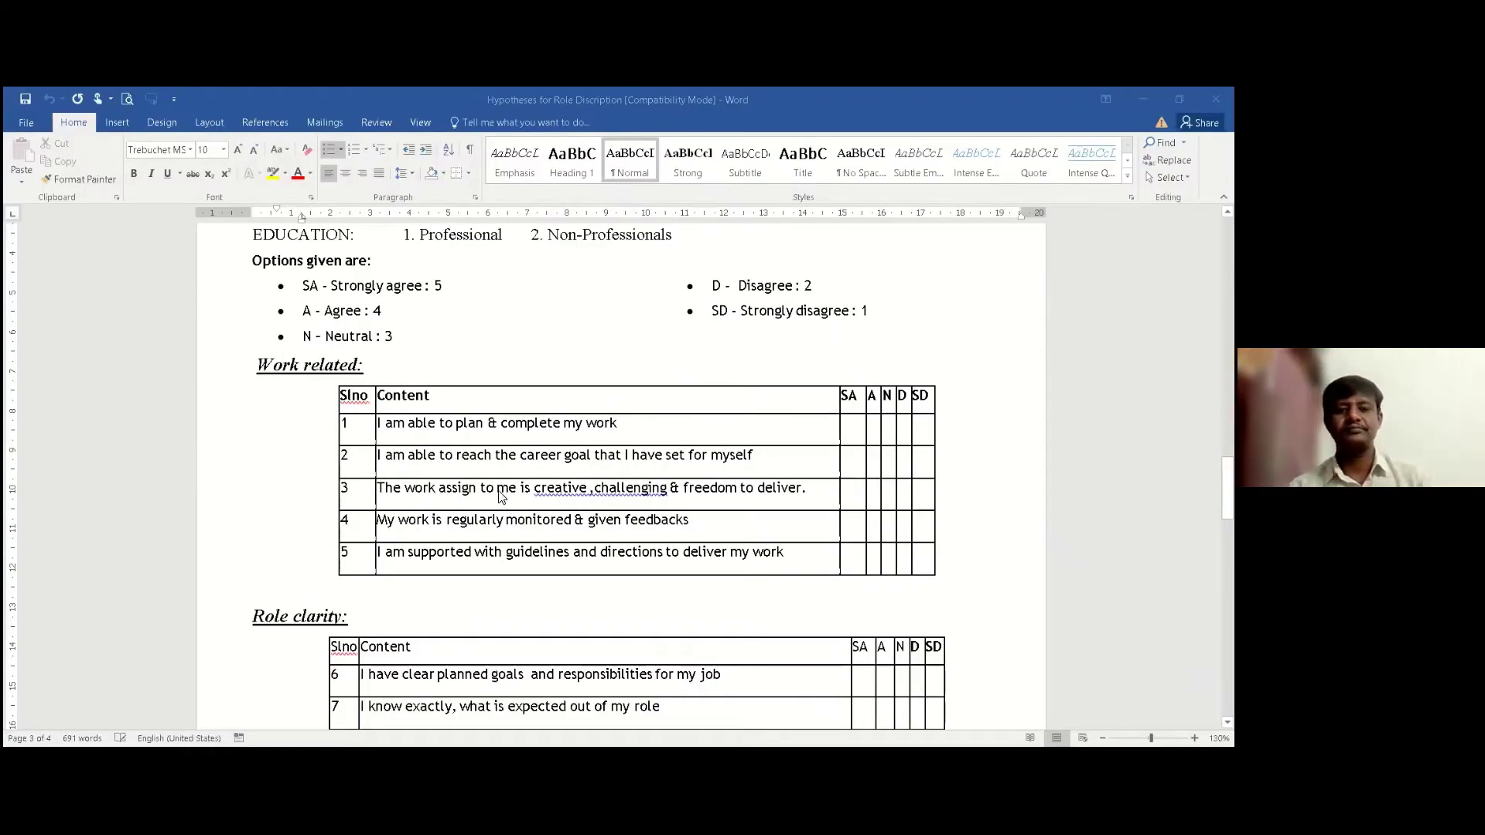
{"action": "left_click", "coordinate": [443, 458]}
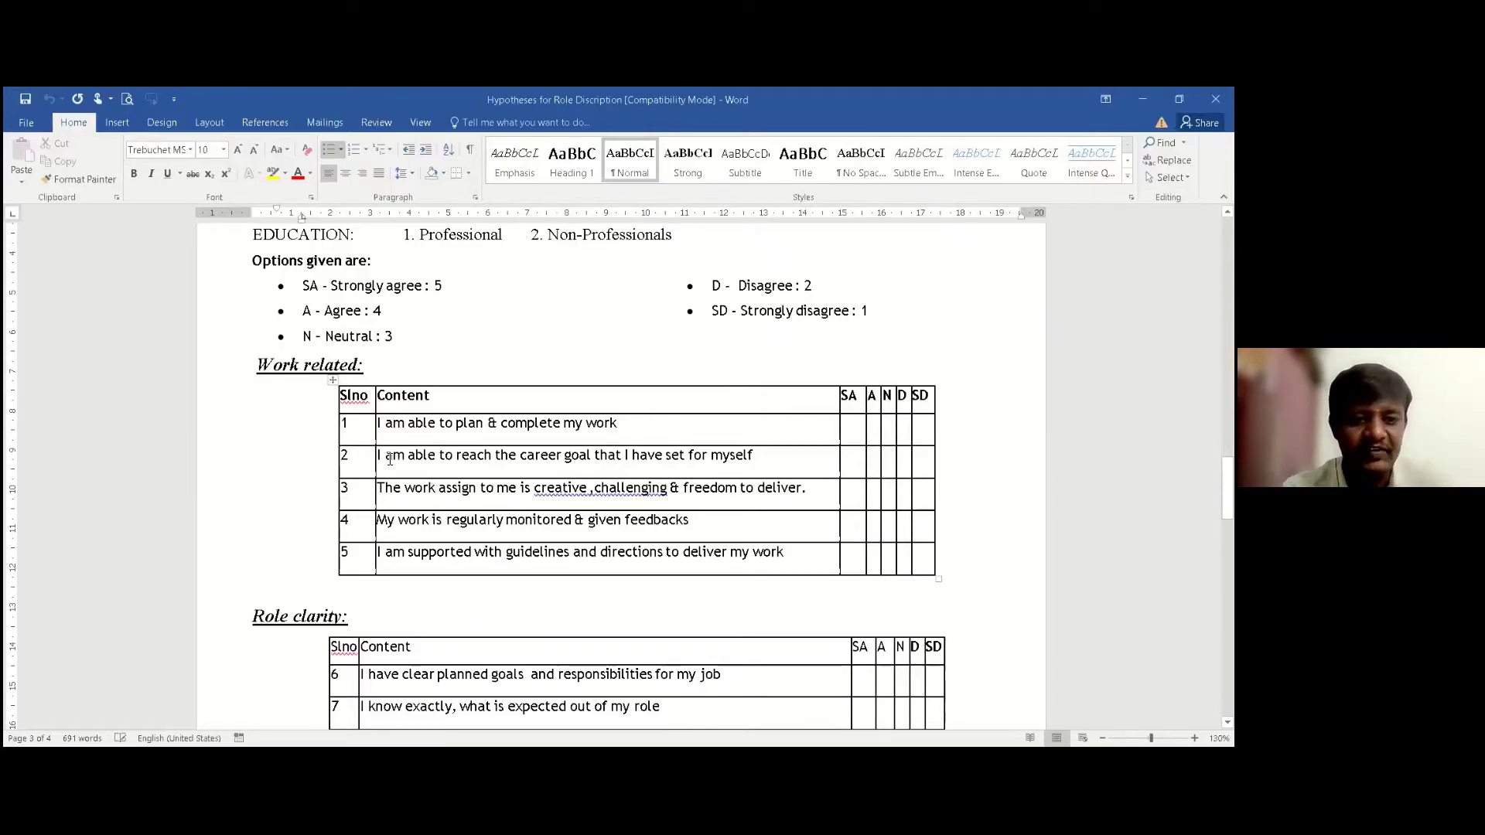
{"action": "left_click", "coordinate": [389, 457]}
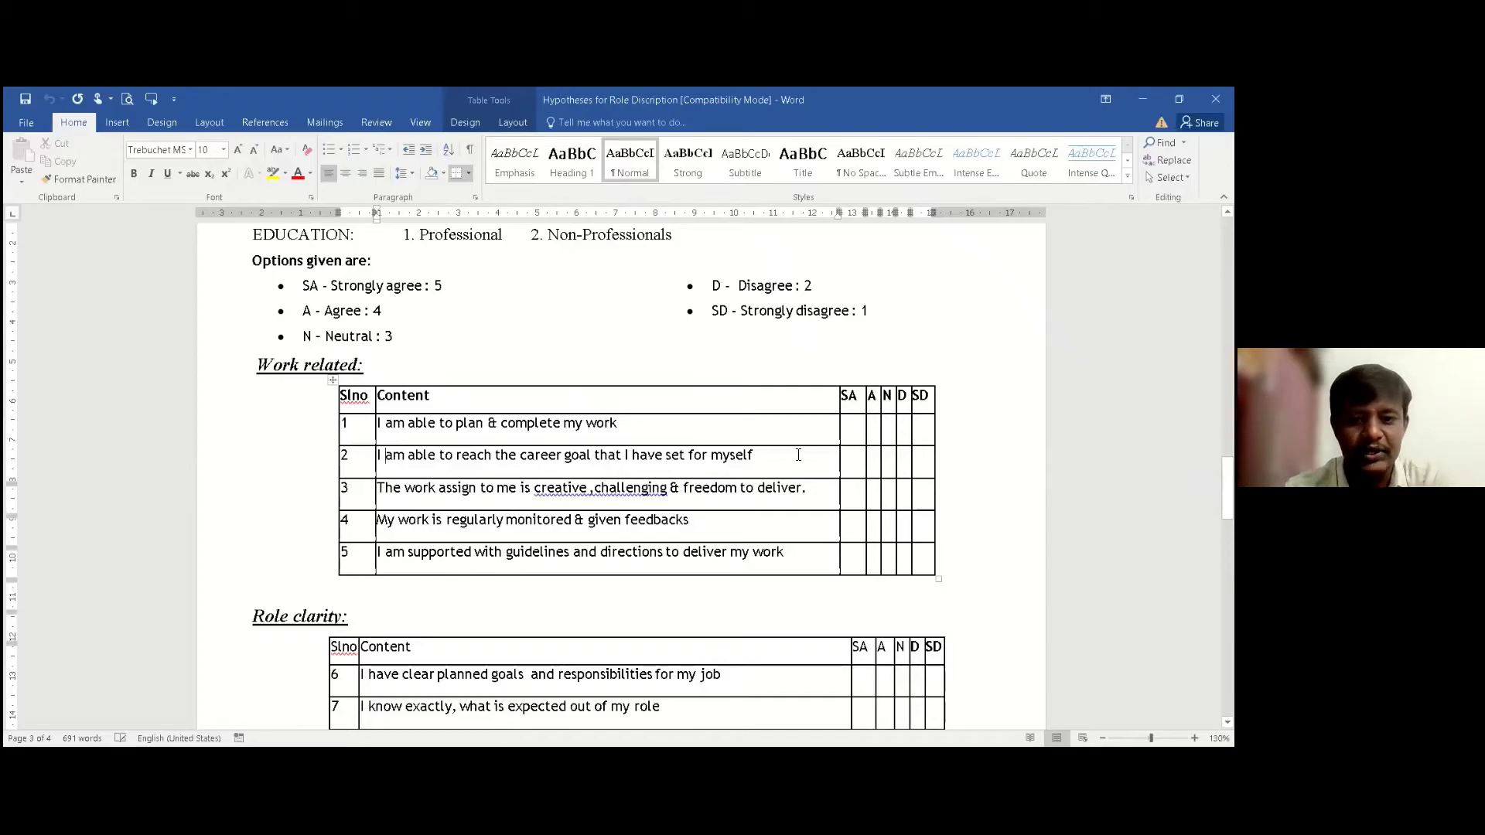
{"action": "left_click_drag", "start_coordinate": [755, 458], "coordinate": [379, 458]}
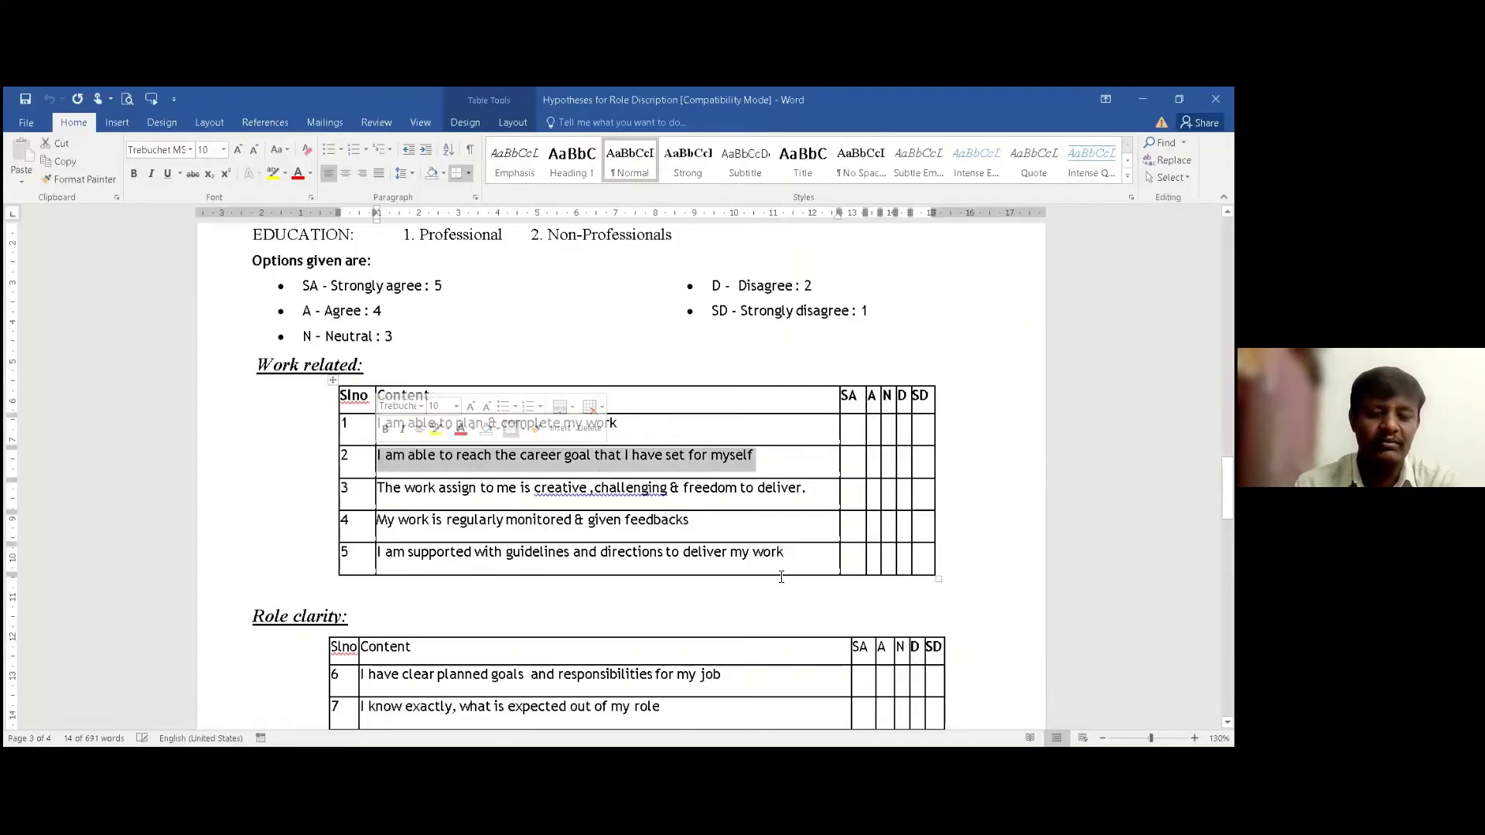
{"action": "left_click", "coordinate": [794, 464]}
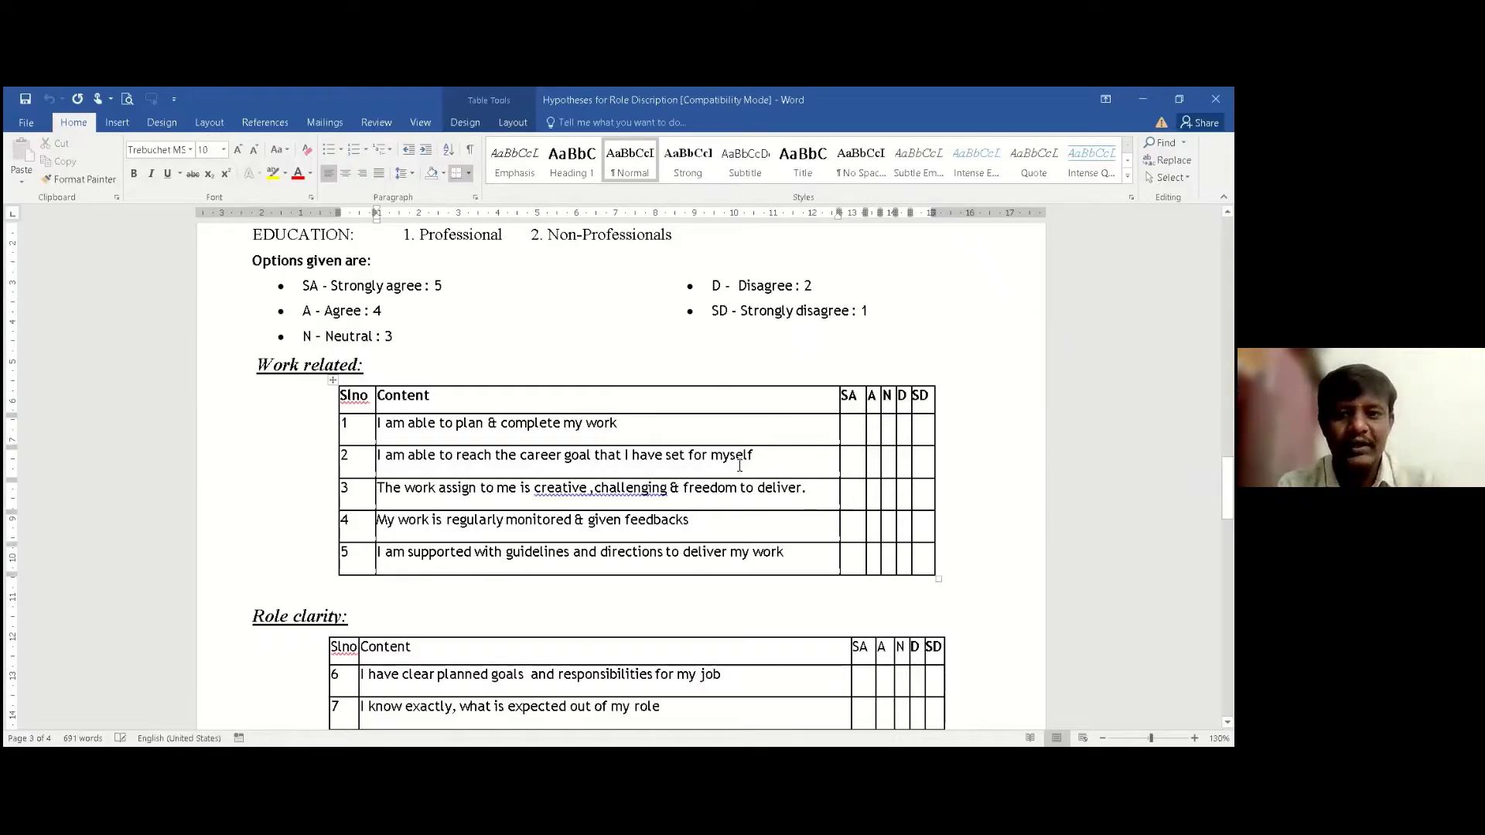
{"action": "left_click_drag", "start_coordinate": [747, 464], "coordinate": [379, 458]}
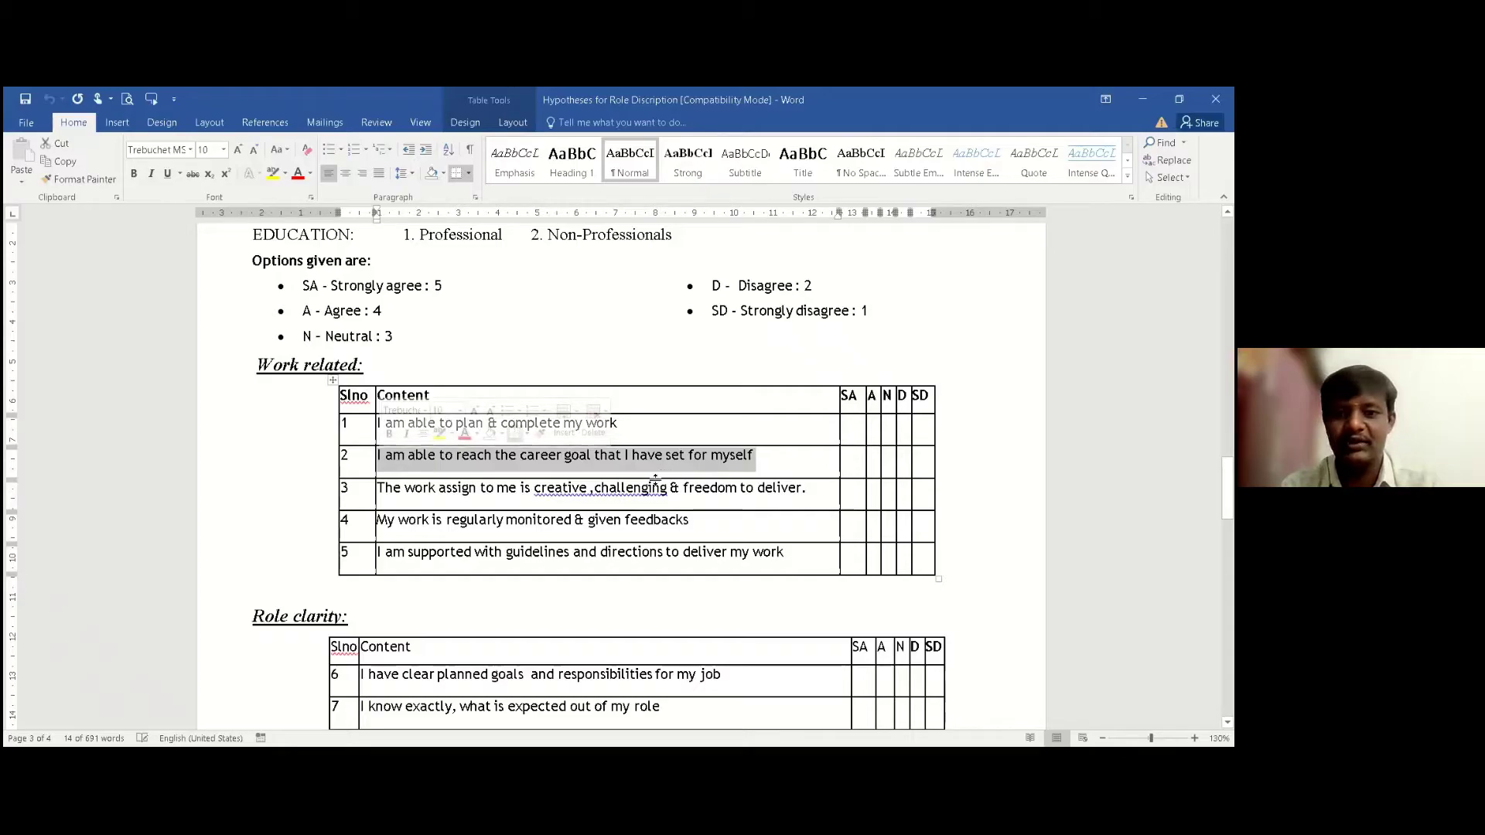
Highlight the SA to SD response cells of work-related statement 2 and the Strongly agree to Strongly disagree score options.
{"action": "left_click", "coordinate": [417, 484]}
{"action": "left_click", "coordinate": [639, 462]}
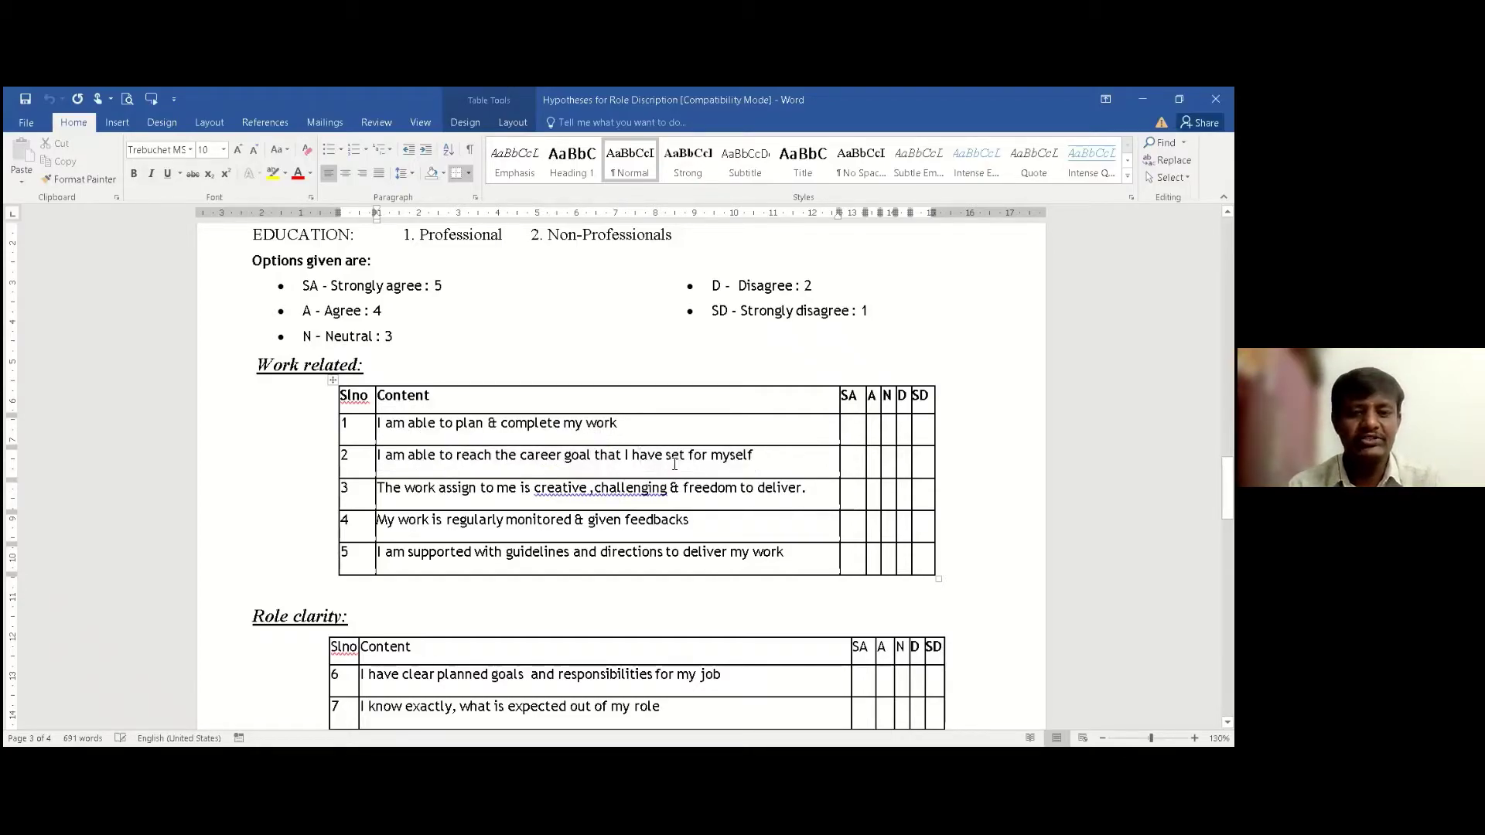
{"action": "left_click", "coordinate": [762, 462]}
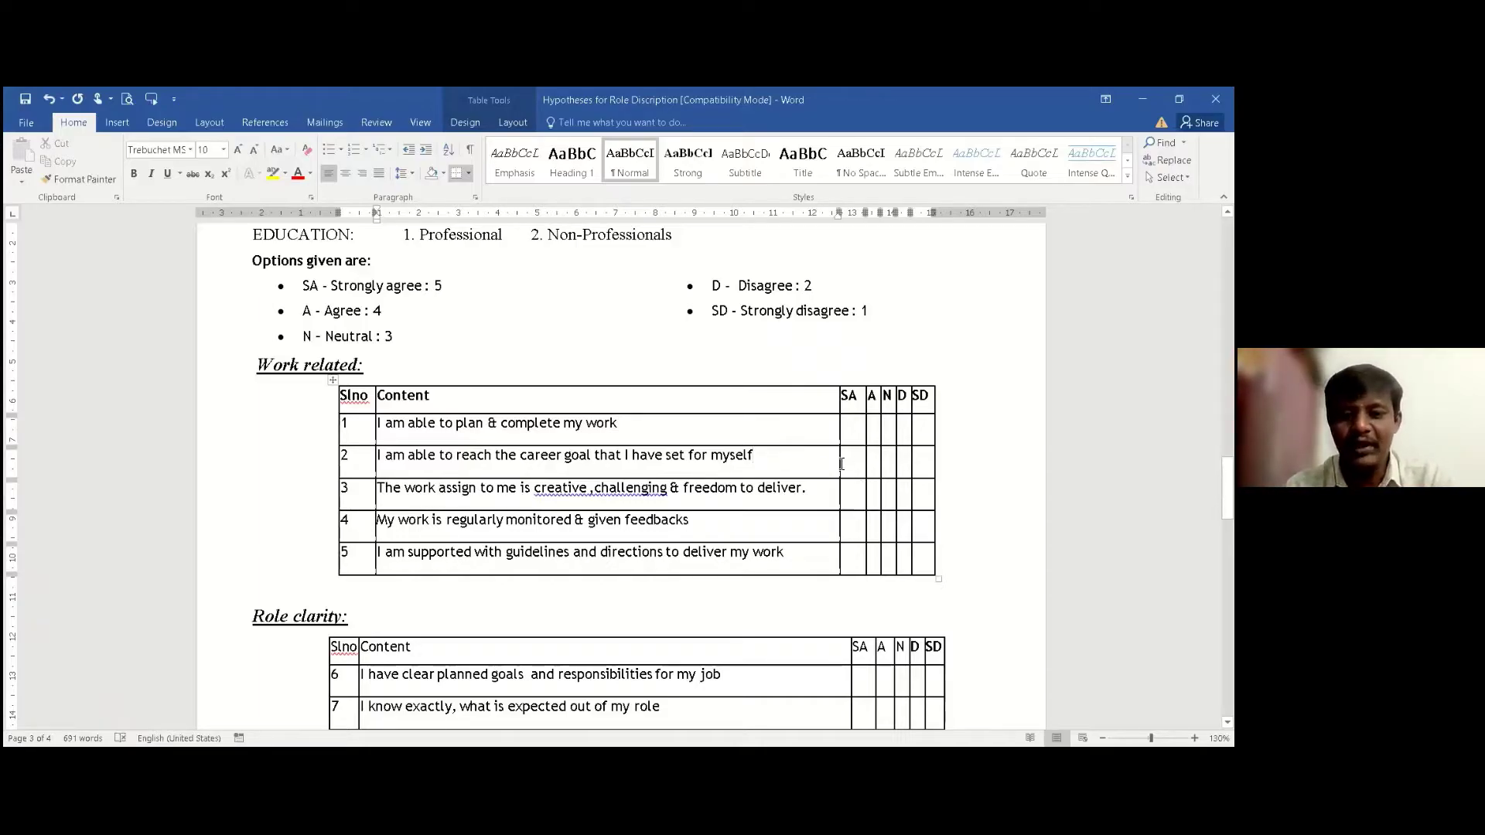
{"action": "left_click_drag", "start_coordinate": [851, 462], "coordinate": [919, 462]}
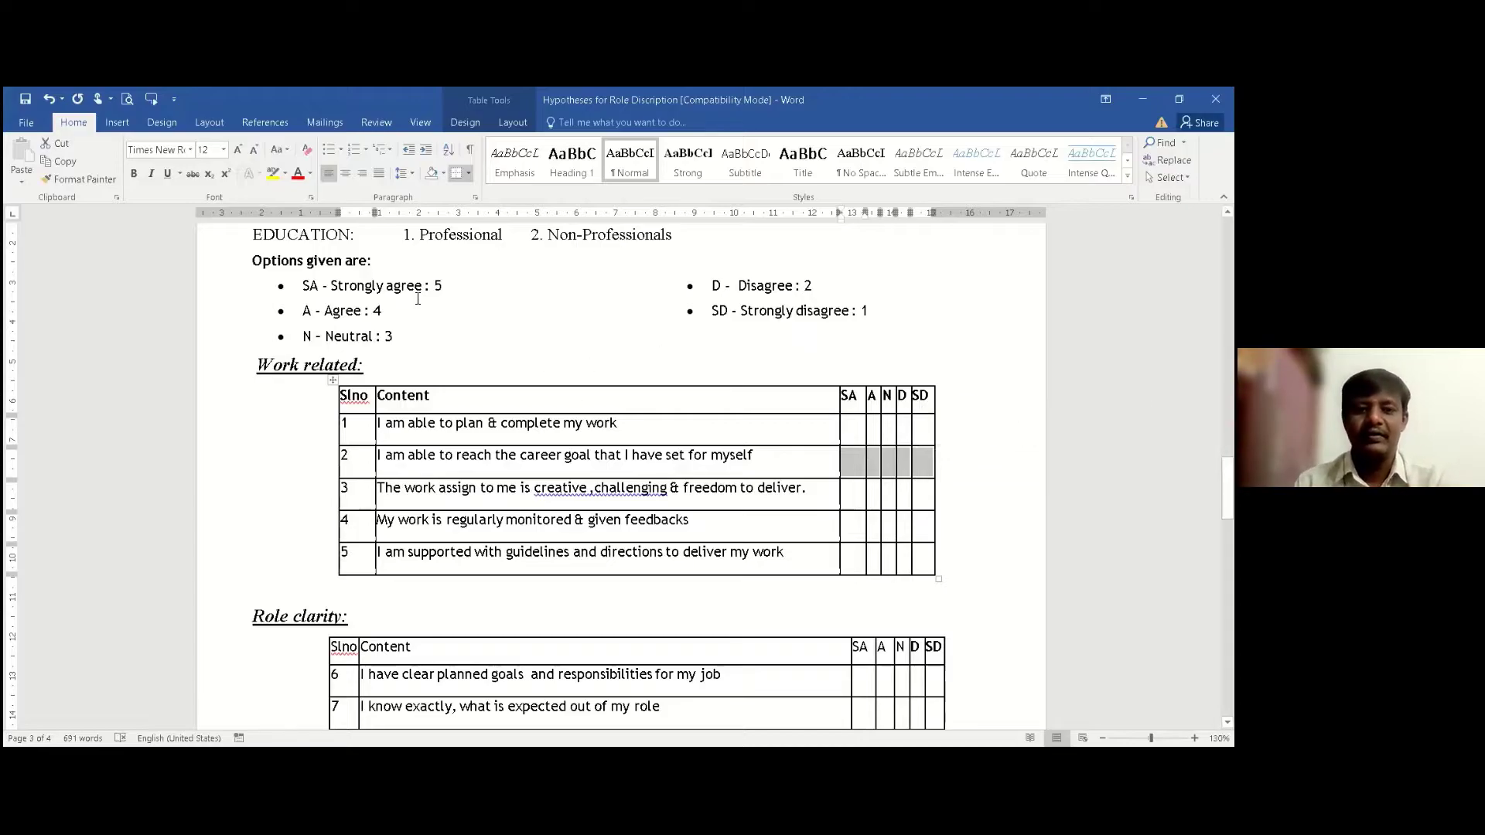
{"action": "left_click_drag", "start_coordinate": [435, 288], "coordinate": [877, 328]}
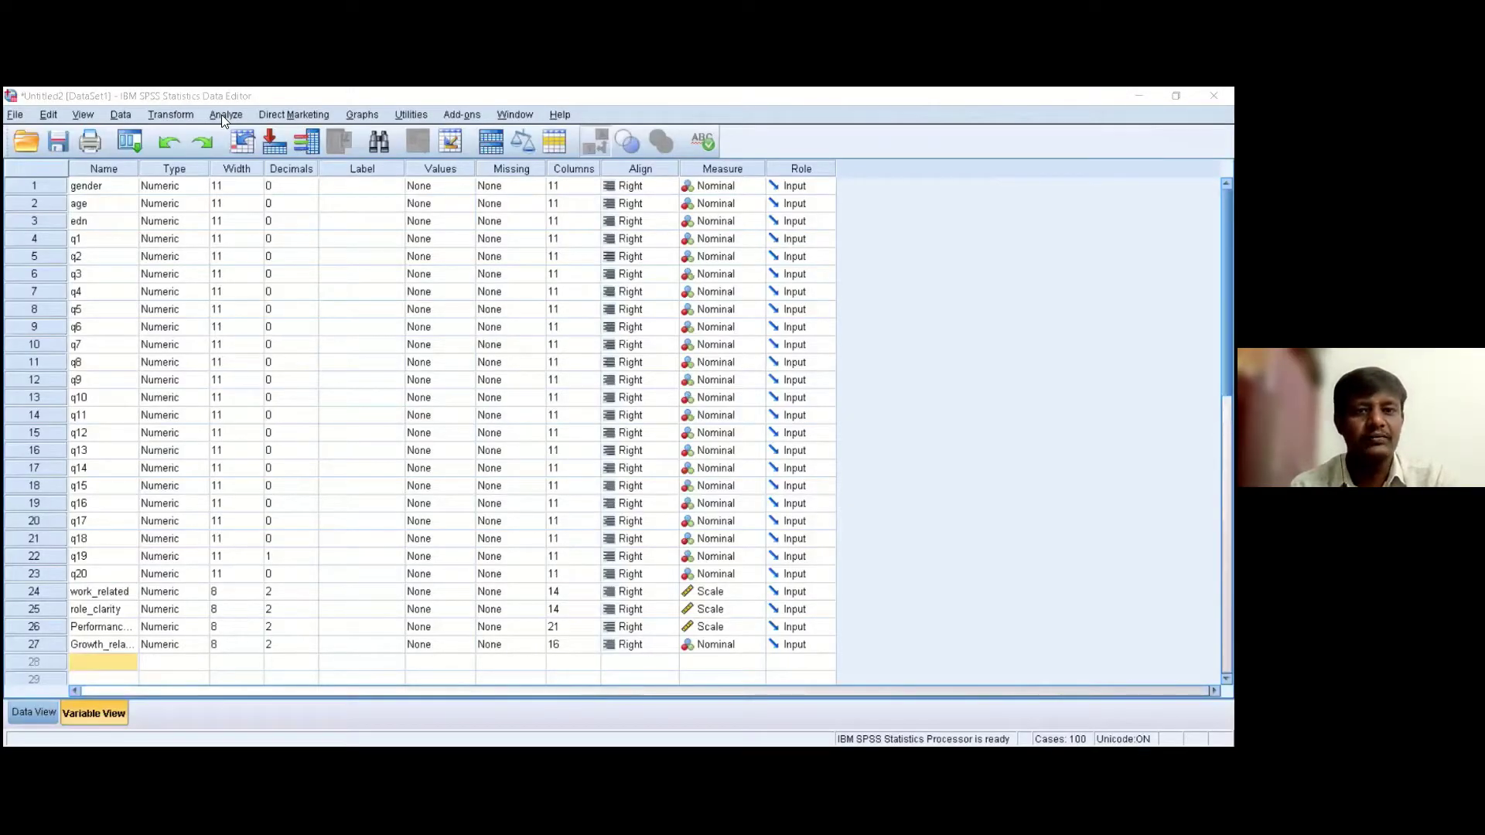
Switch to the SPSS Data Editor and set up a One-Sample T Test with q2 as the test variable.
{"action": "left_click", "coordinate": [223, 118]}
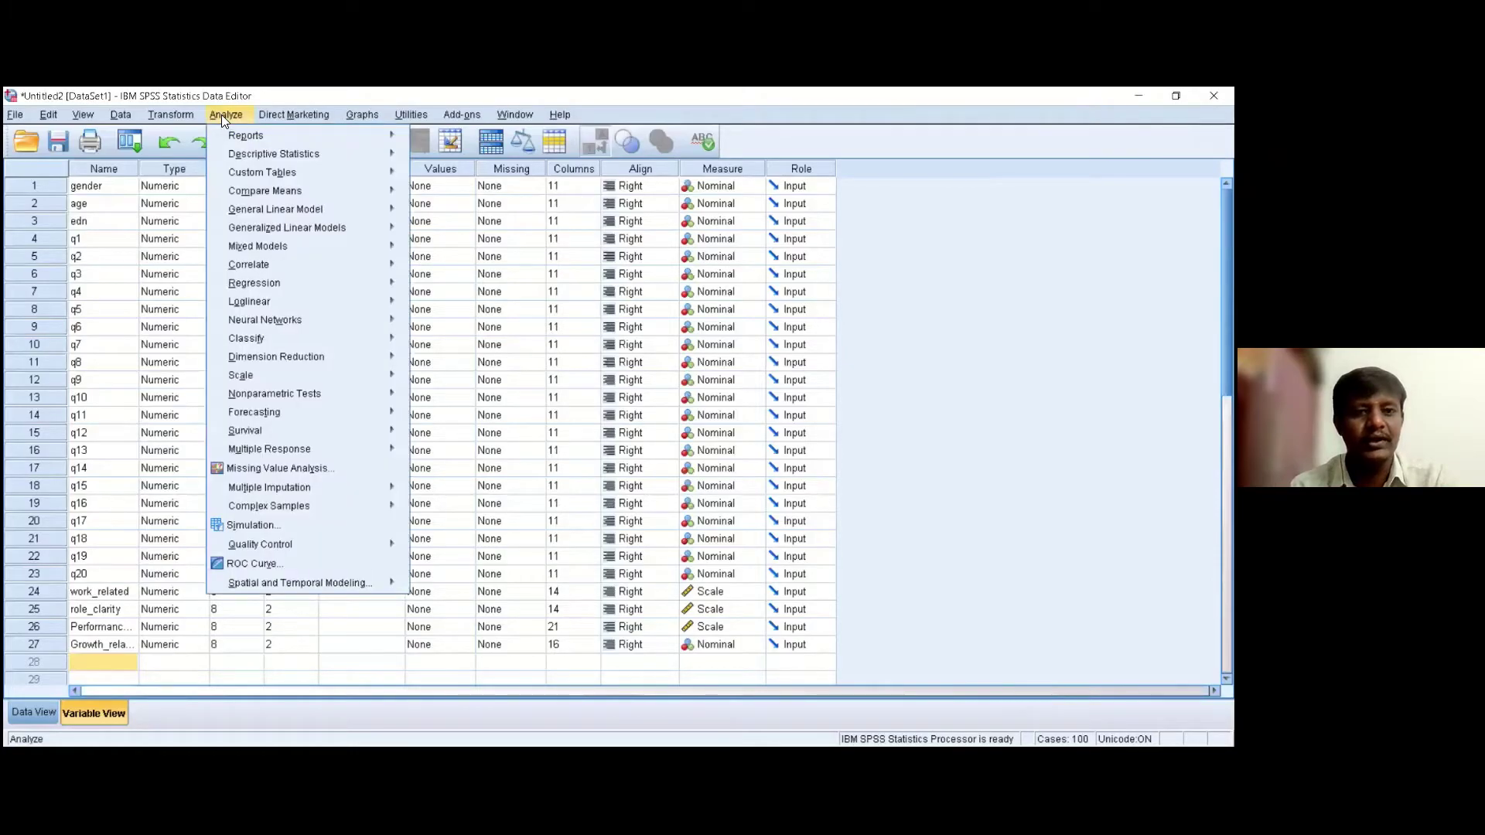
{"action": "mouse_move", "coordinate": [260, 199]}
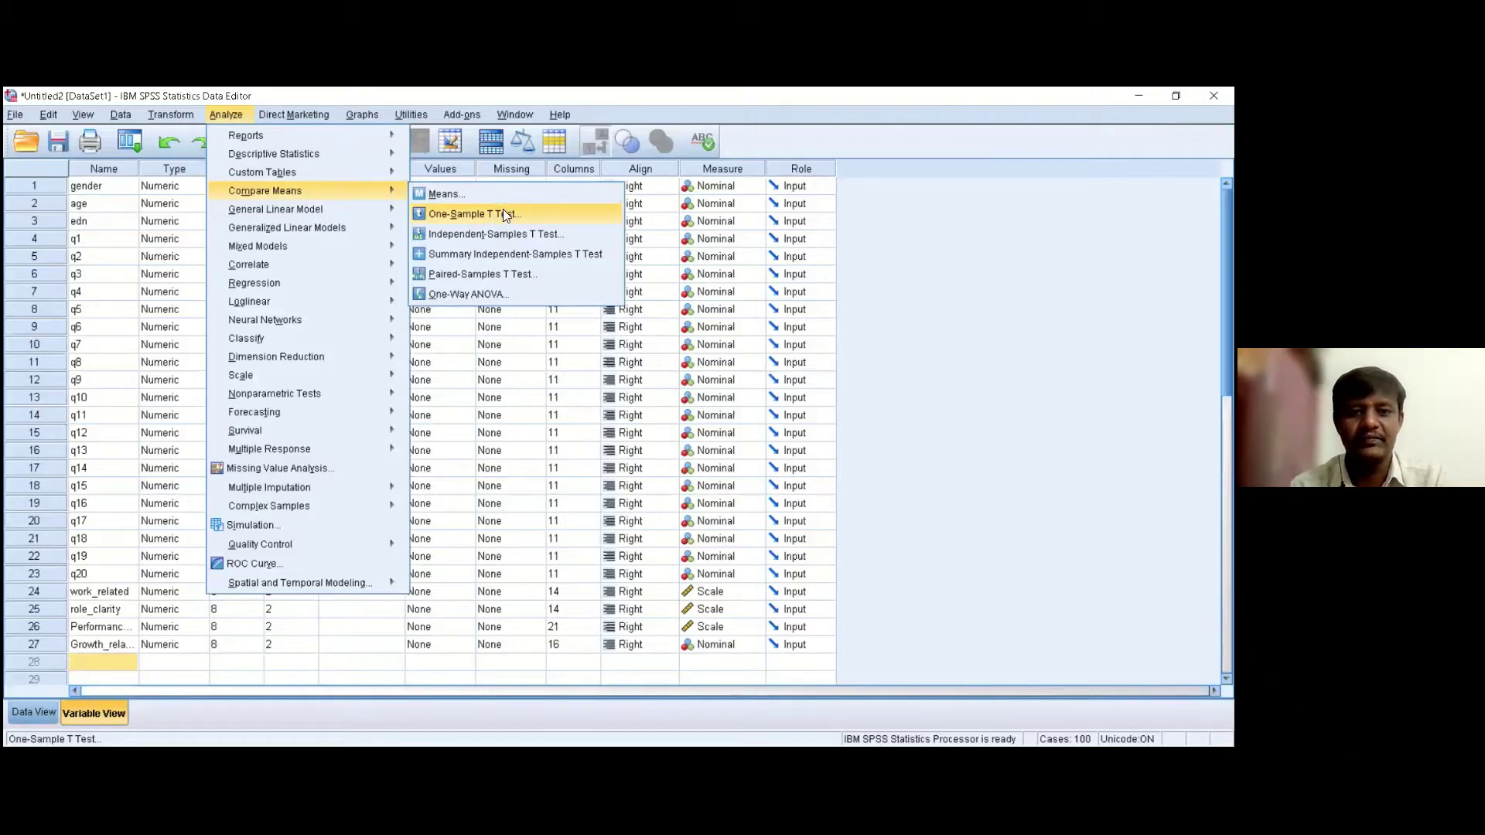
{"action": "key", "text": "Return"}
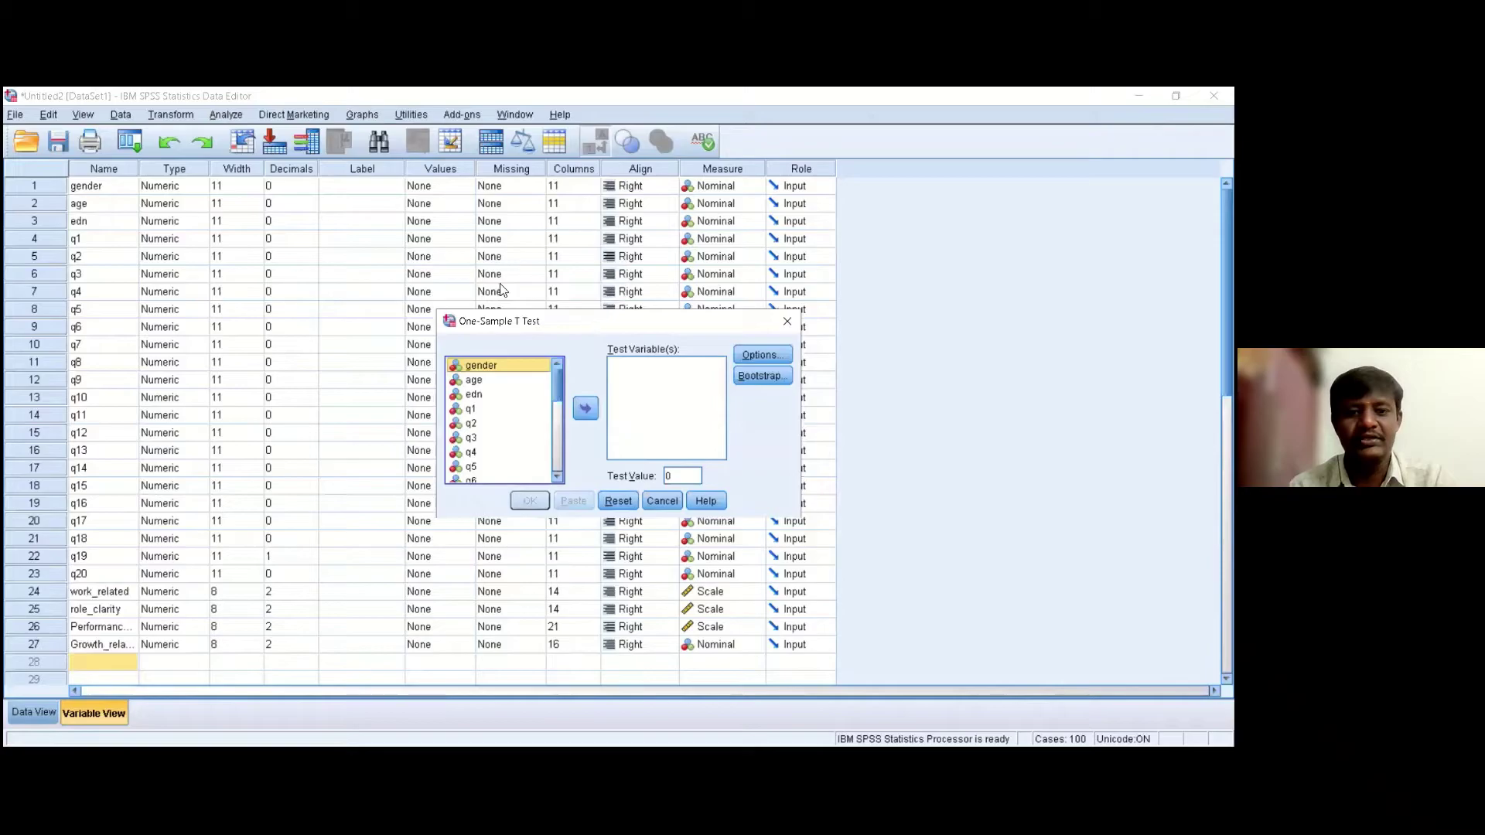
{"action": "left_click_drag", "start_coordinate": [479, 321], "coordinate": [391, 284]}
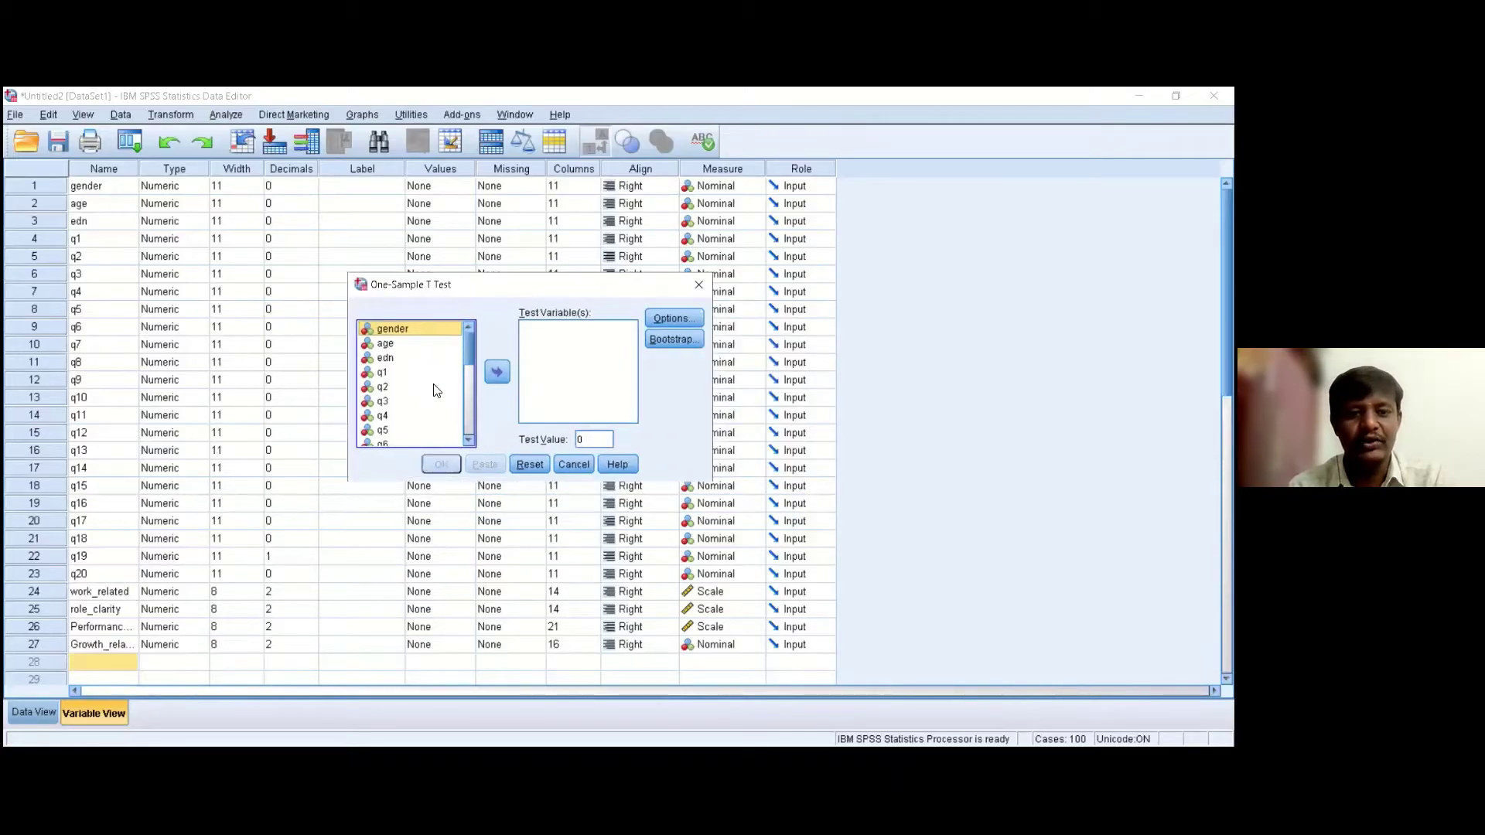
{"action": "left_click", "coordinate": [384, 388]}
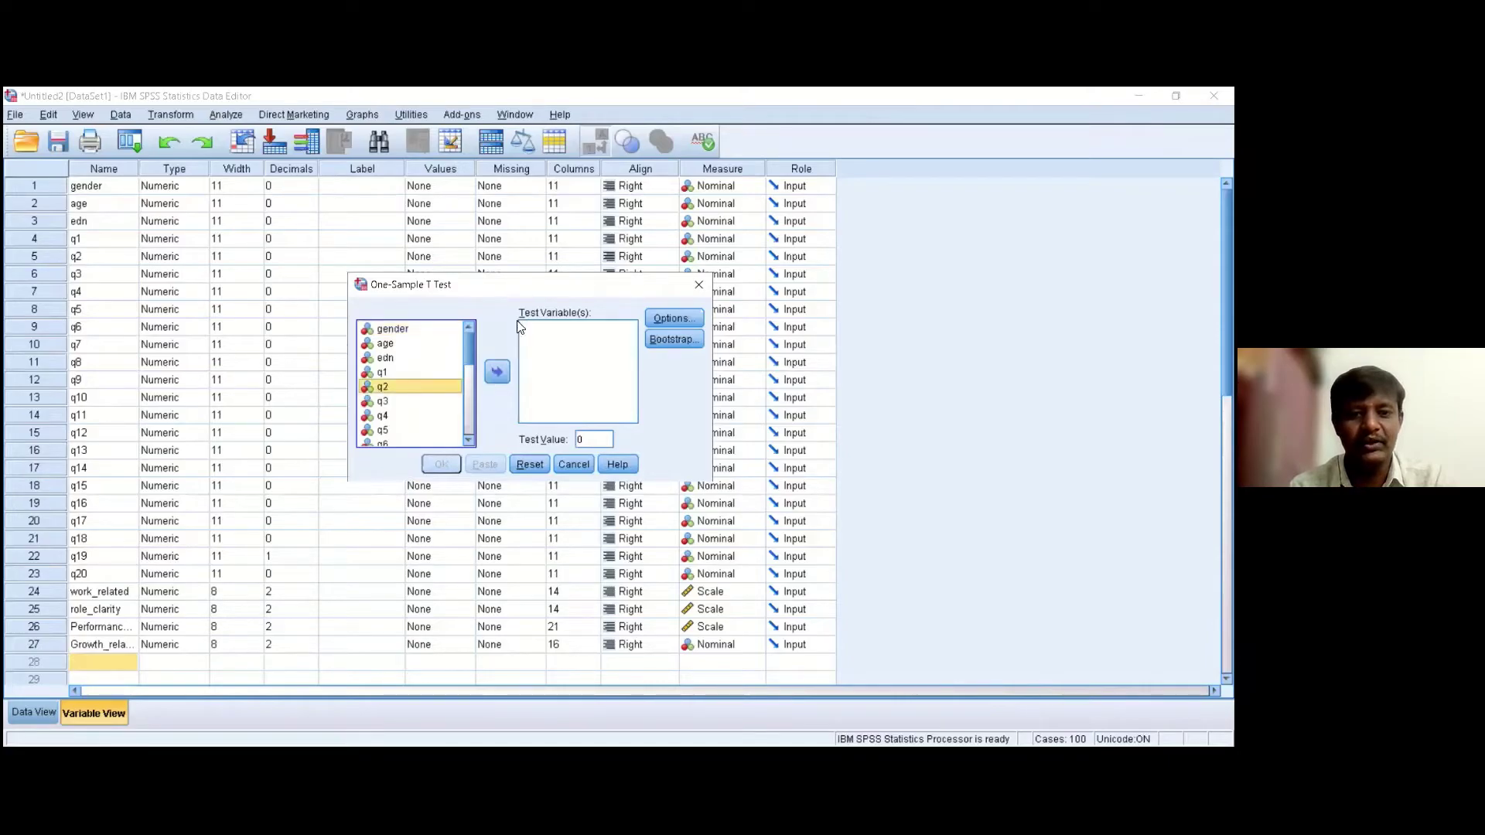
{"action": "left_click", "coordinate": [499, 373]}
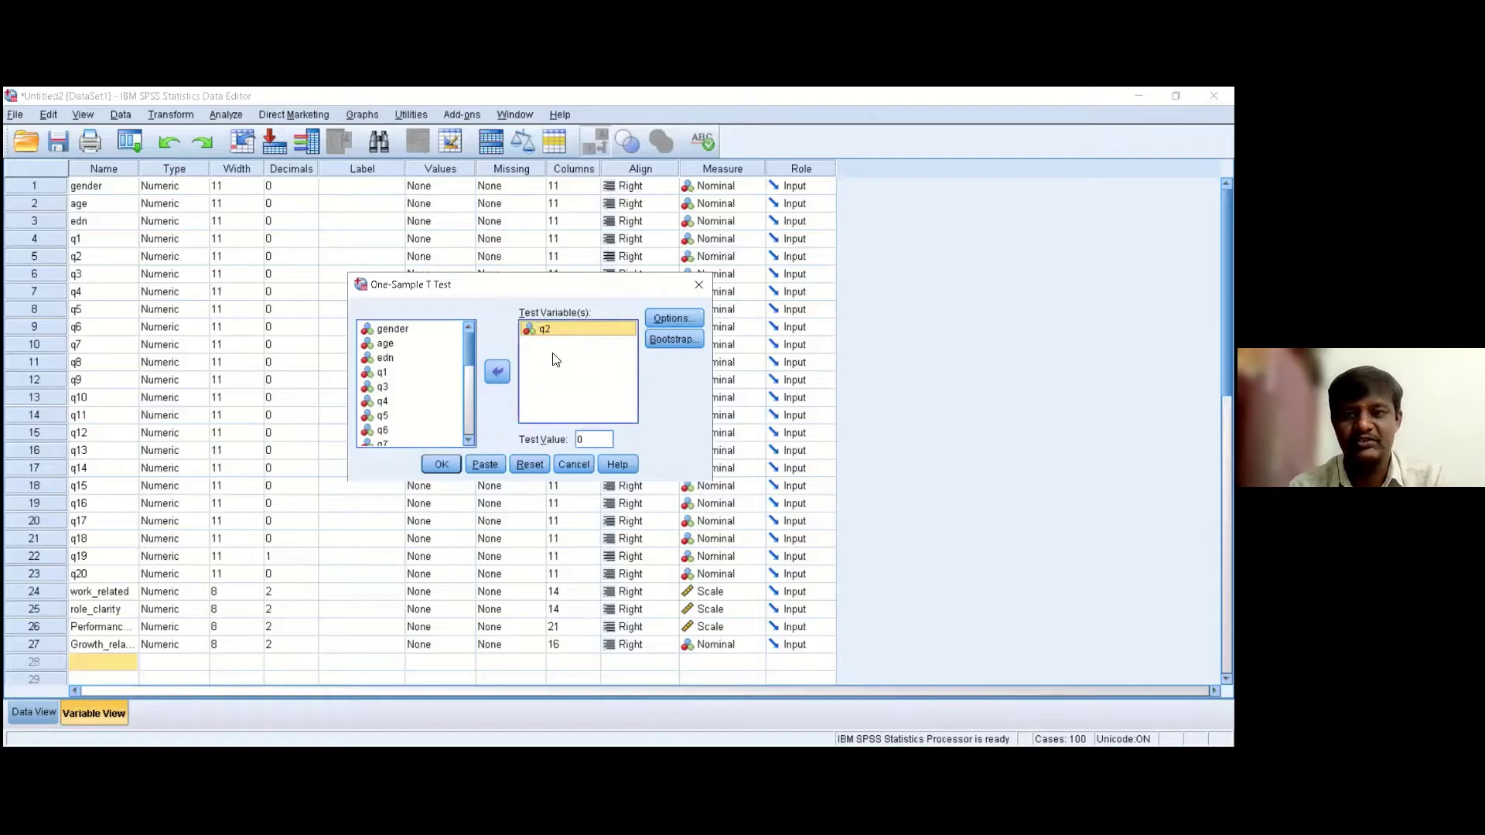
Set the test value to 3, run the one-sample t-test on q2 and inspect the One-Sample Test table.
{"action": "left_click", "coordinate": [582, 439]}
{"action": "double_click", "coordinate": [582, 438]}
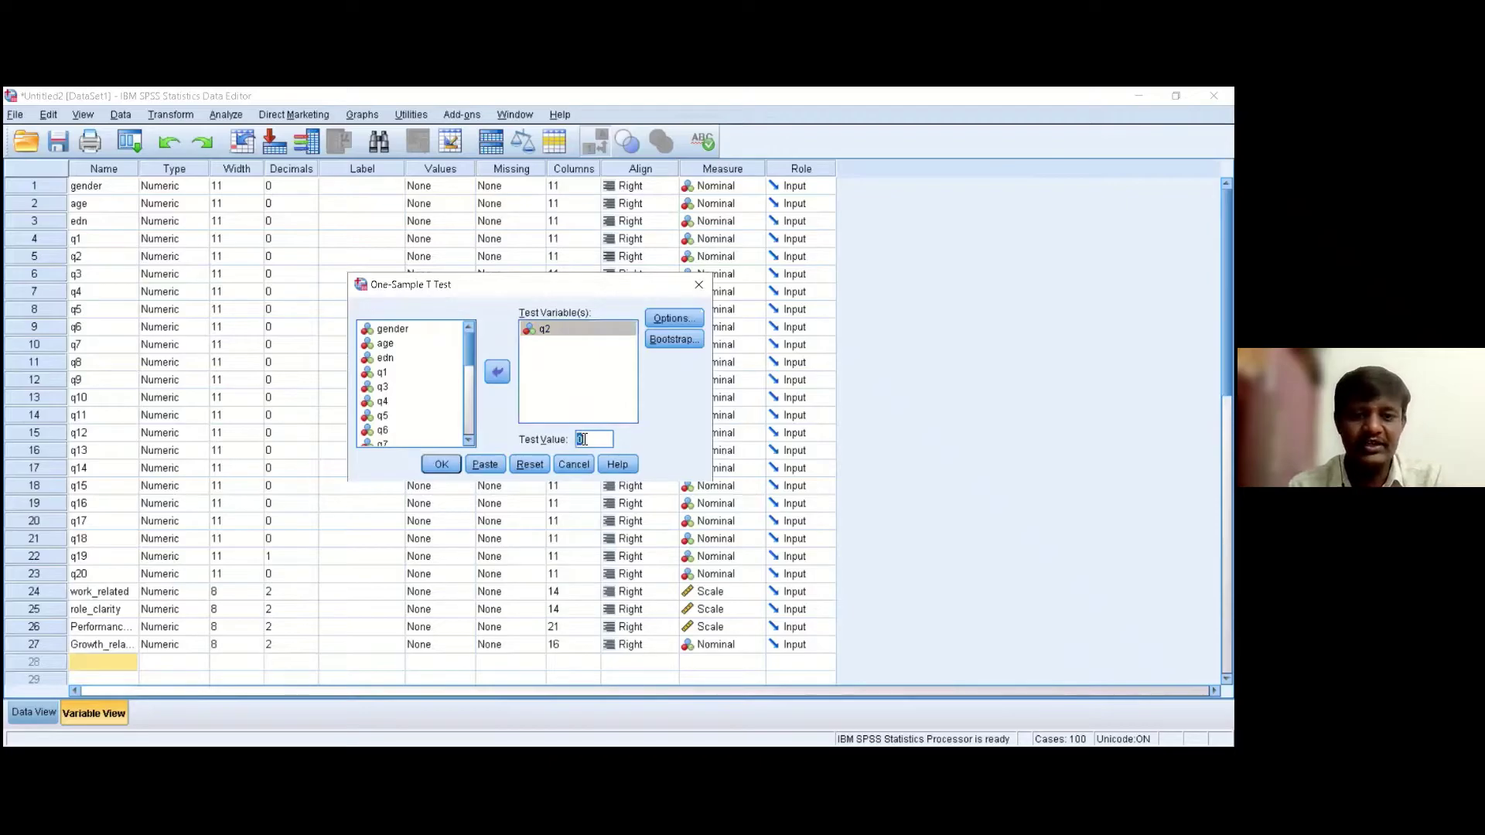
{"action": "type", "text": "3"}
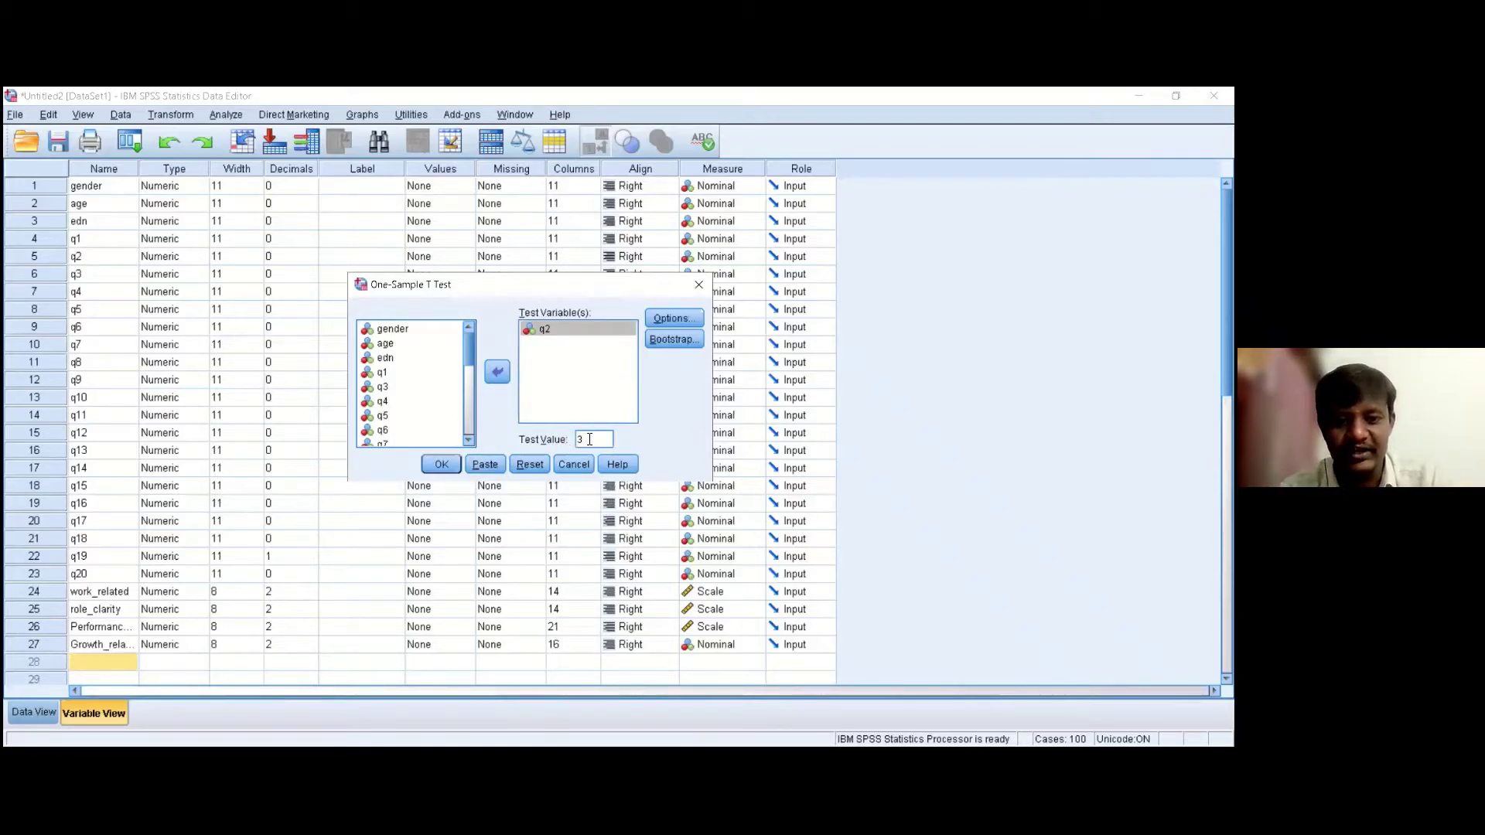
{"action": "left_click", "coordinate": [443, 465]}
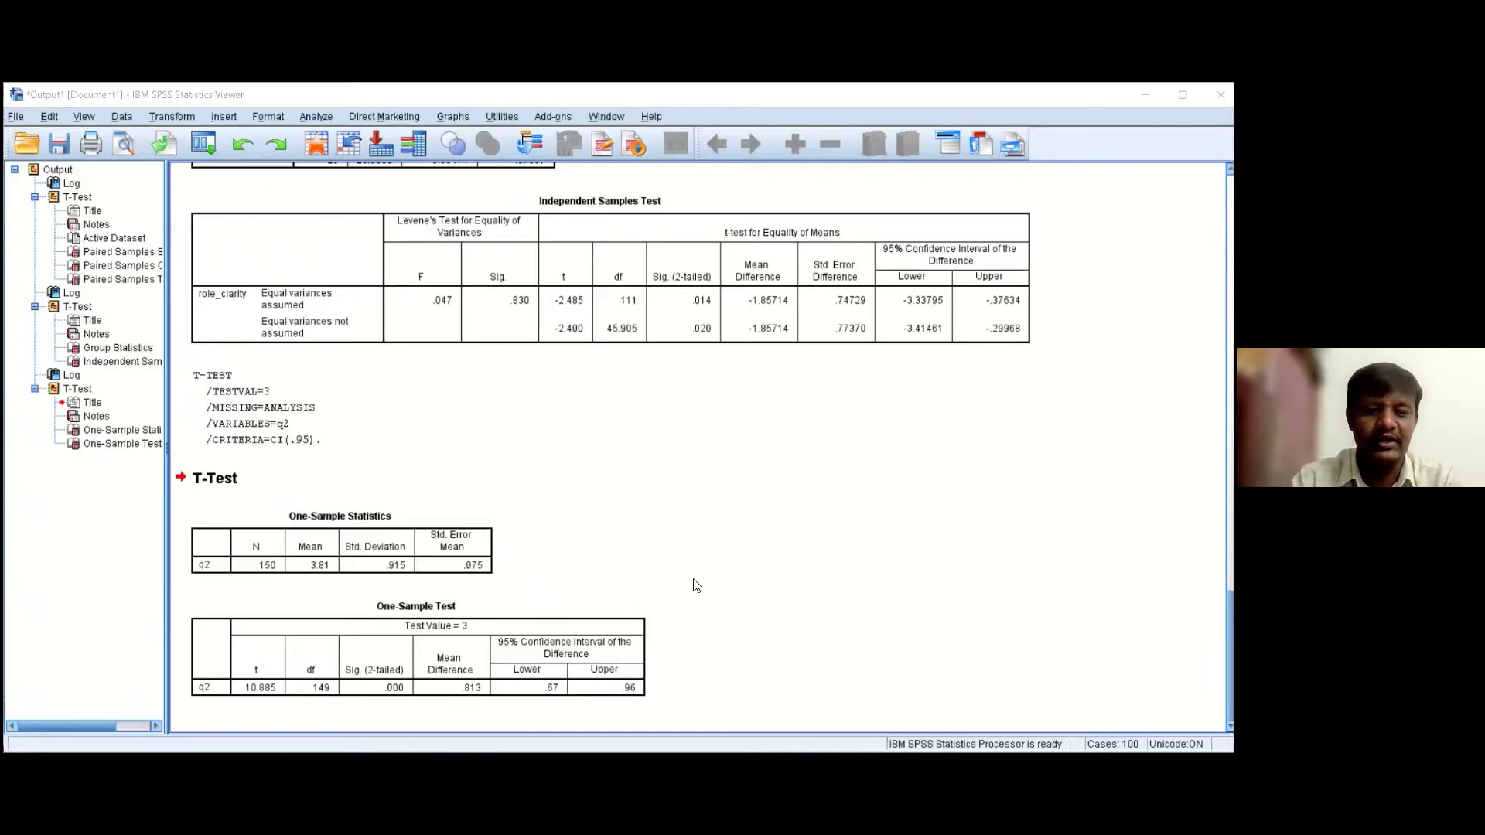
{"action": "left_click", "coordinate": [243, 682]}
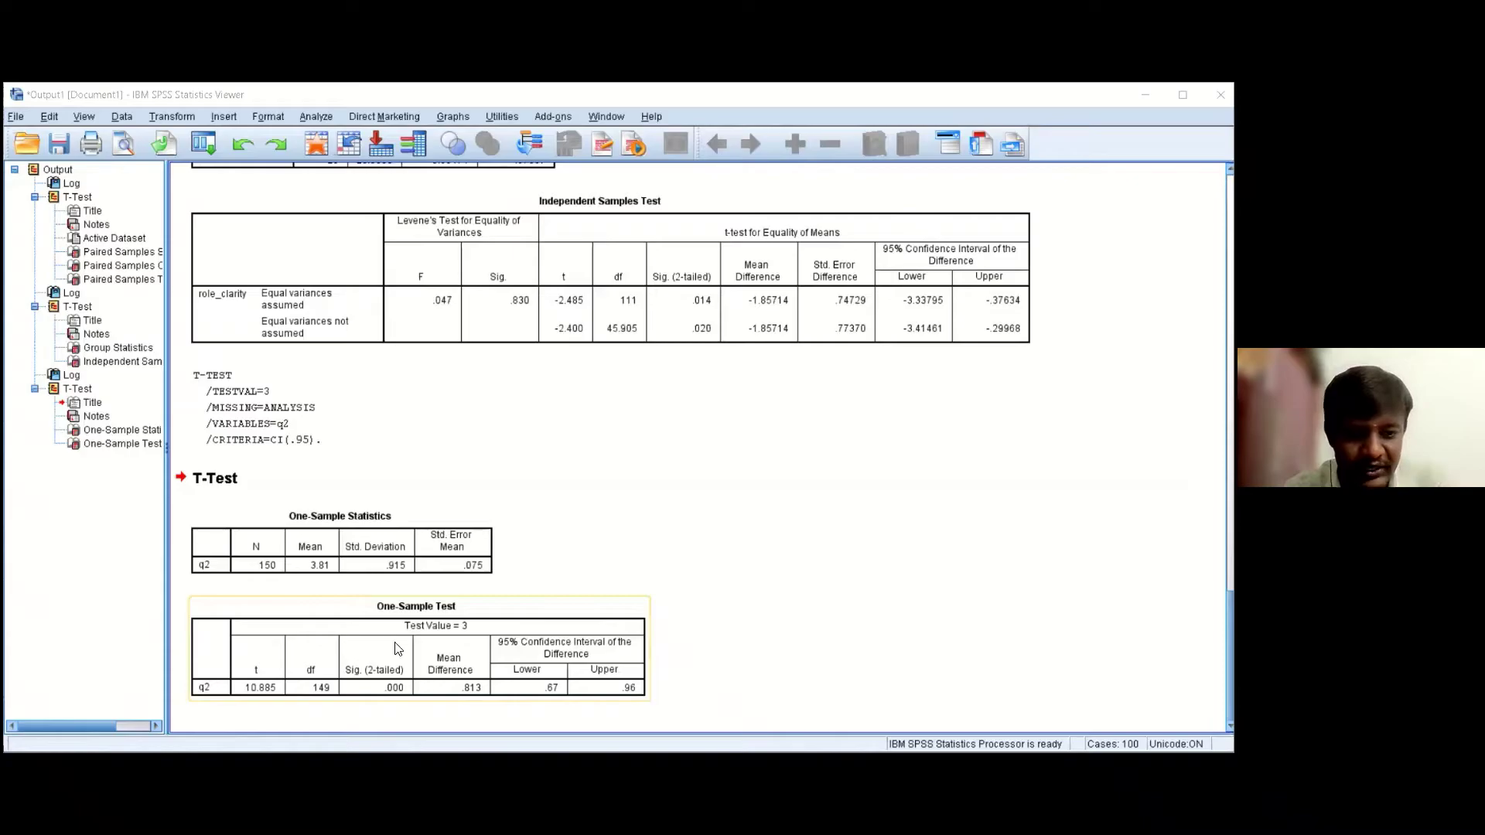
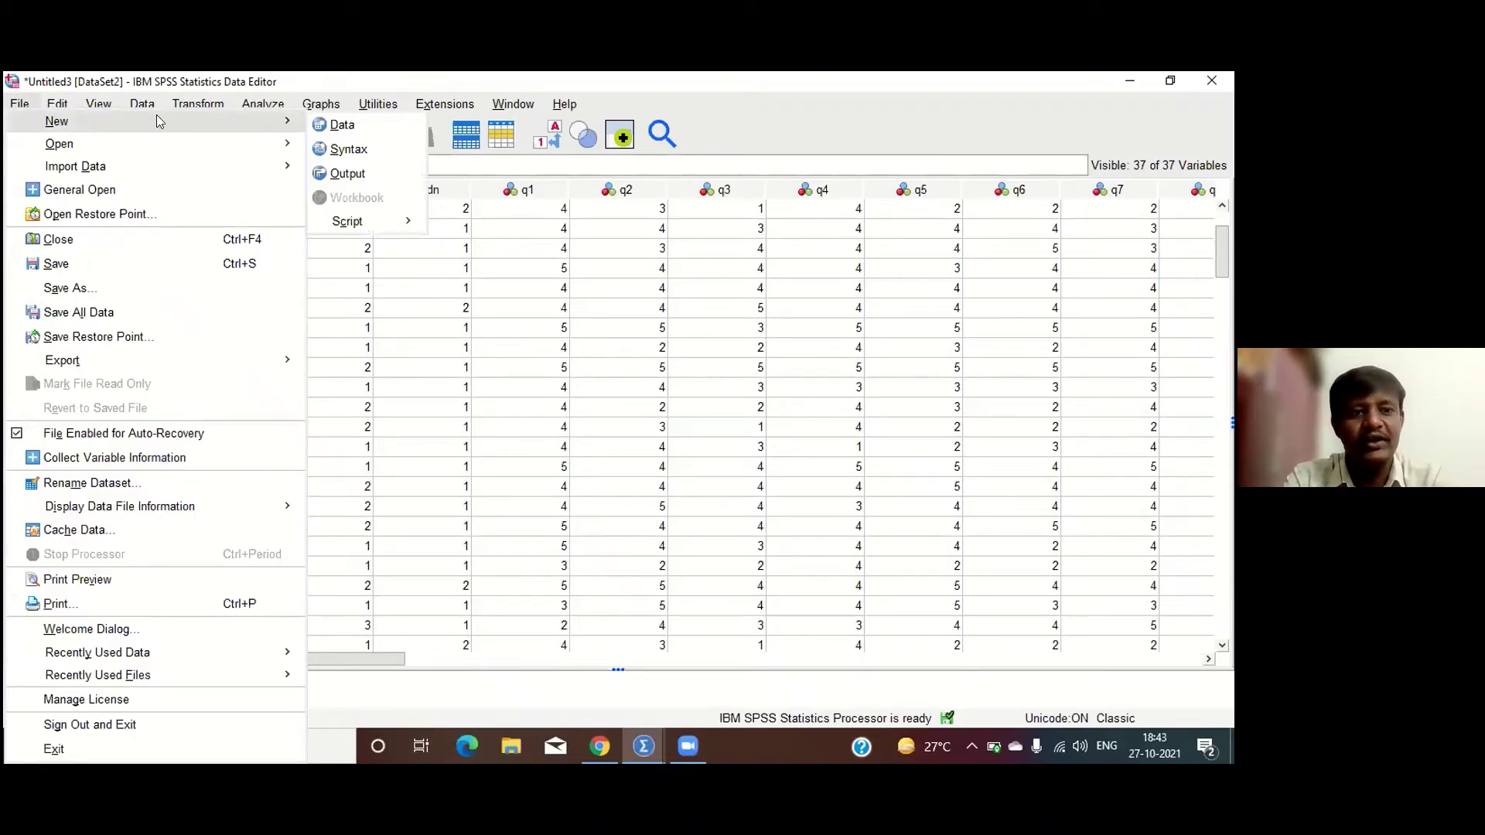
Create an empty dataset and import the car case worksheet from Day 3 data sheet.xls, reading variable names from the first row.
{"action": "left_click", "coordinate": [359, 126]}
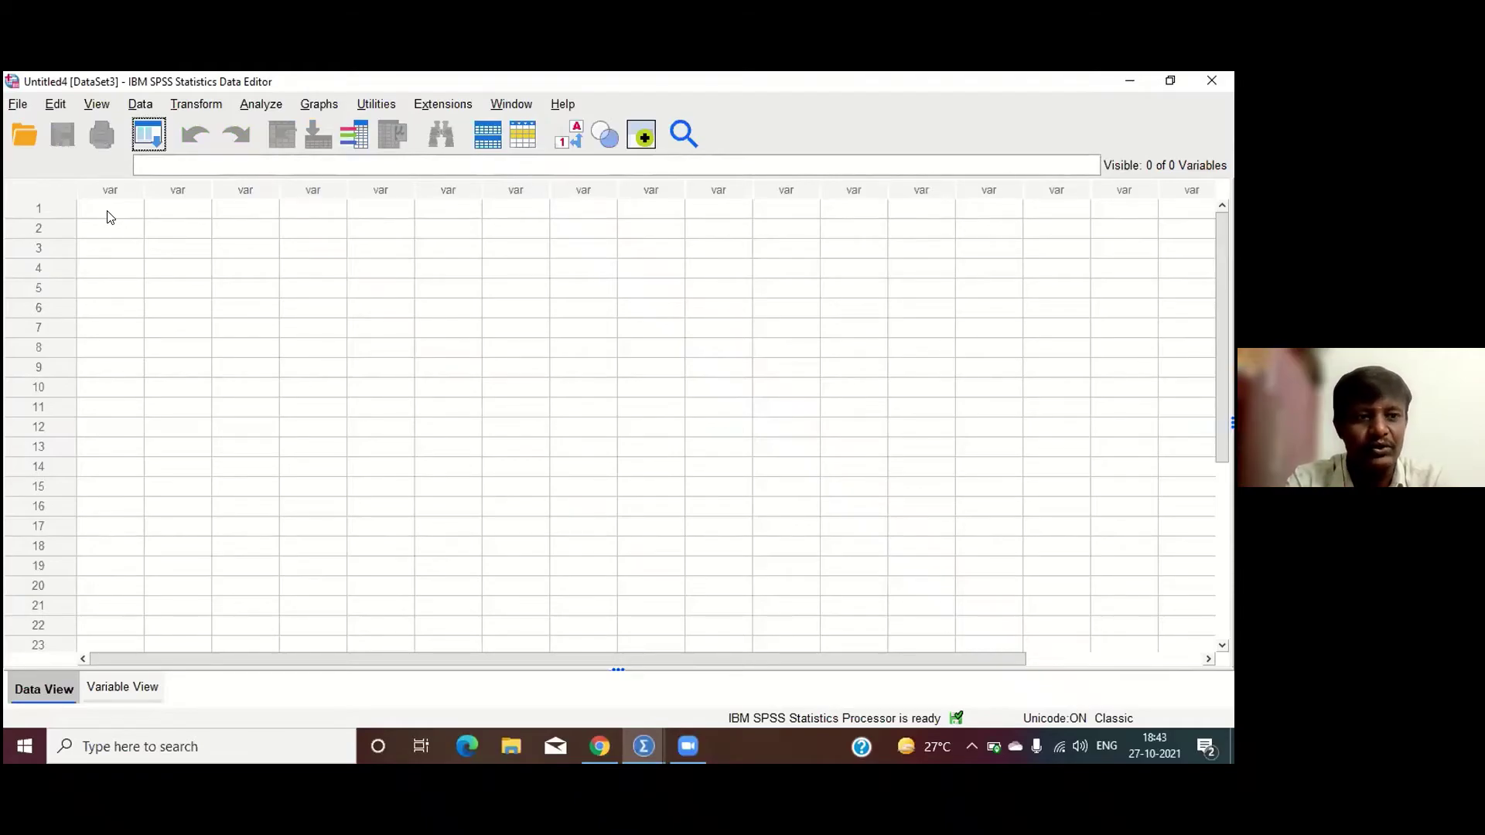
{"action": "left_click", "coordinate": [21, 106]}
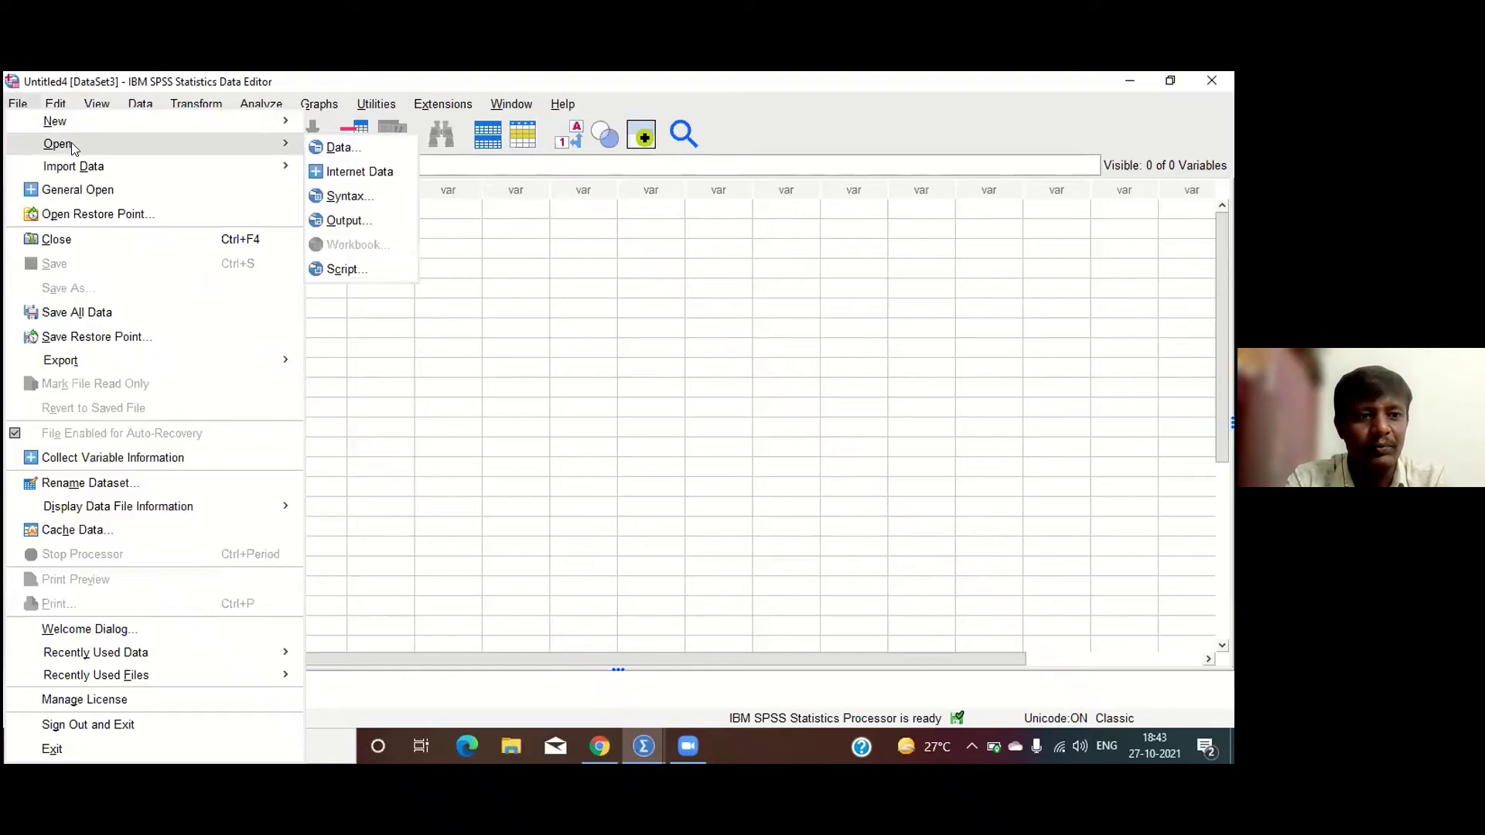
{"action": "mouse_move", "coordinate": [294, 144]}
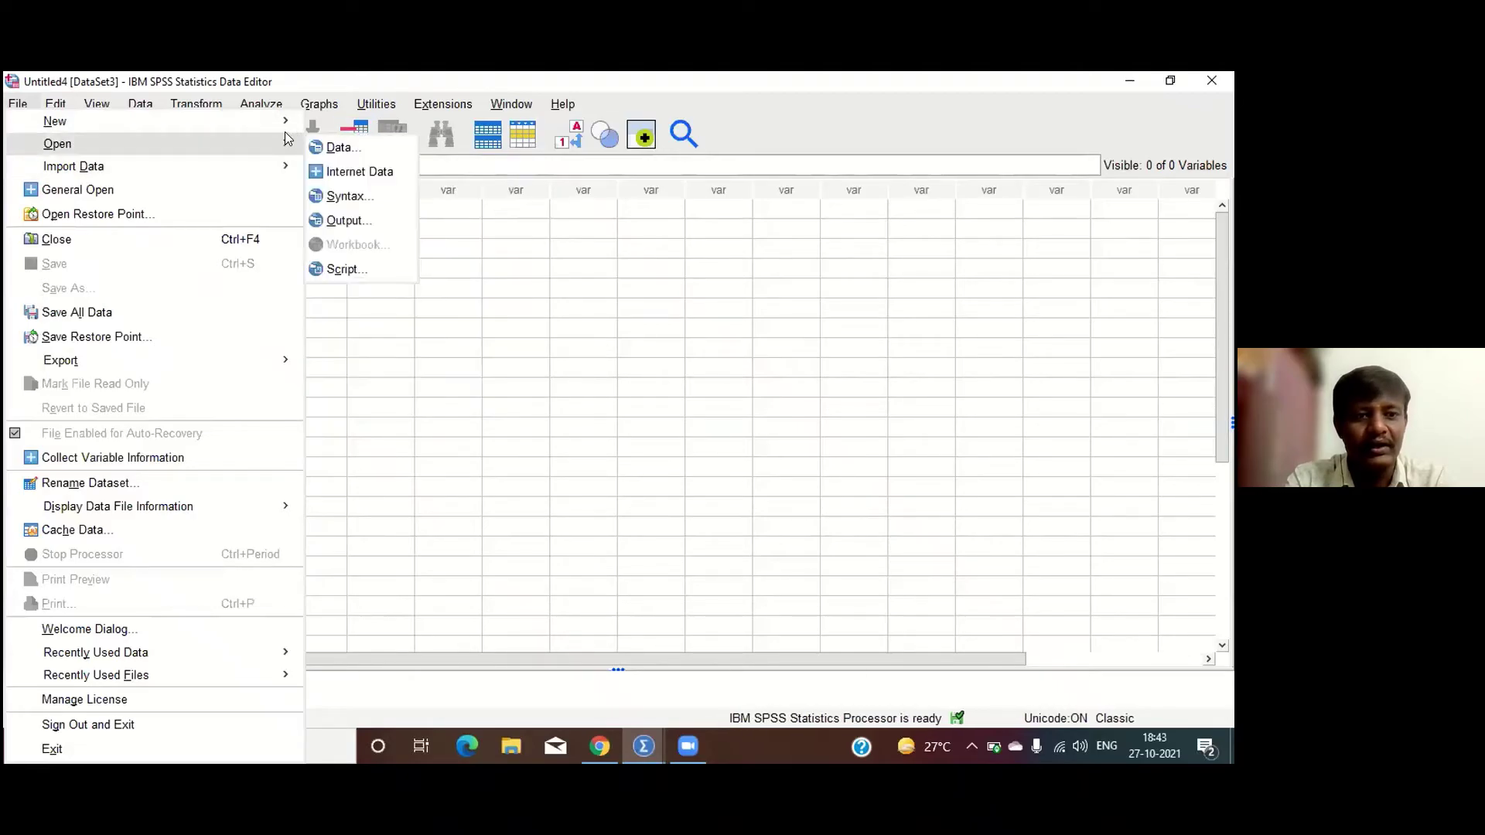
{"action": "left_click", "coordinate": [349, 147]}
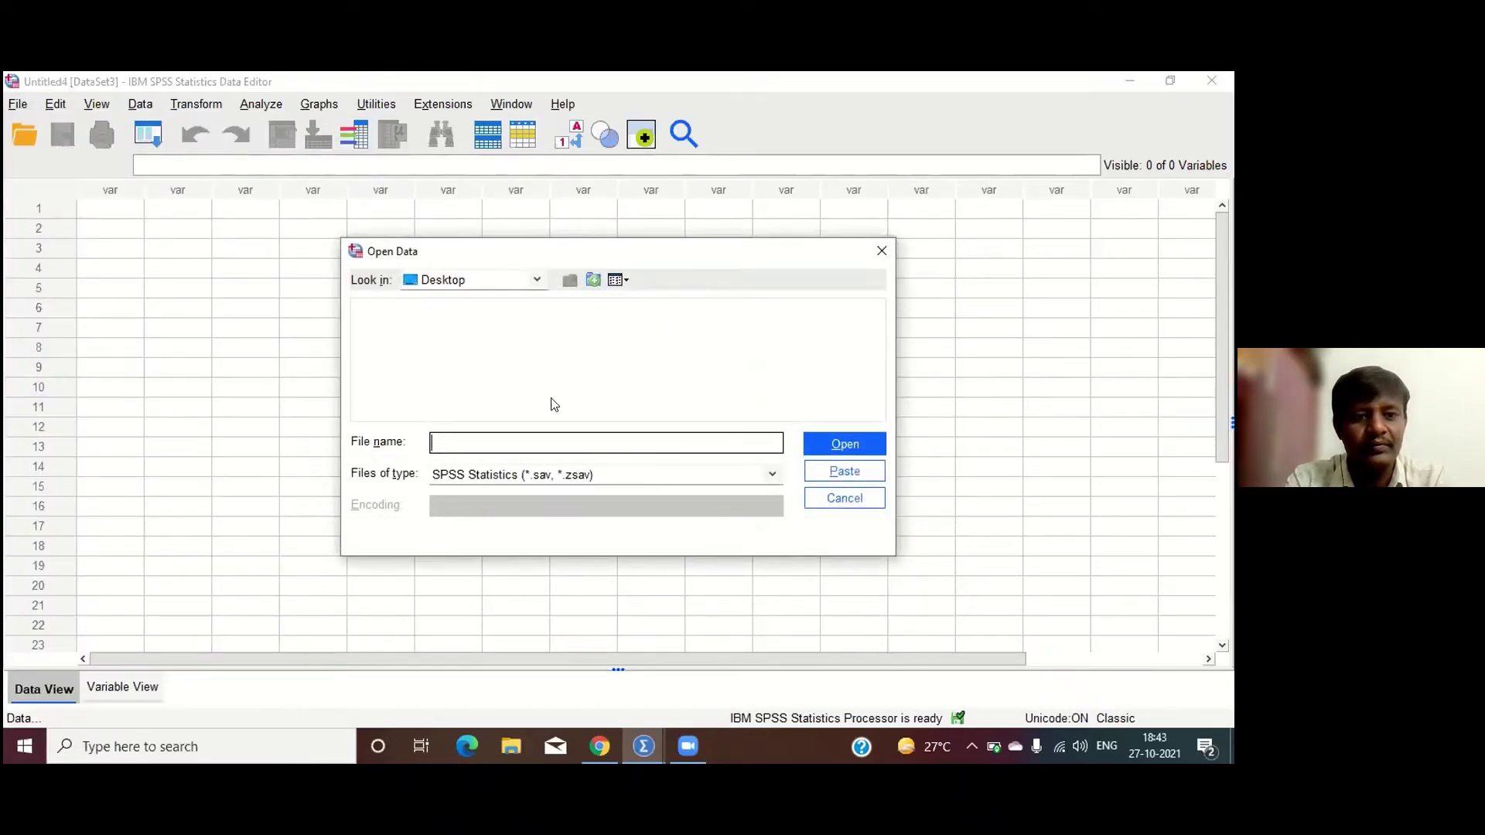
{"action": "left_click", "coordinate": [772, 475]}
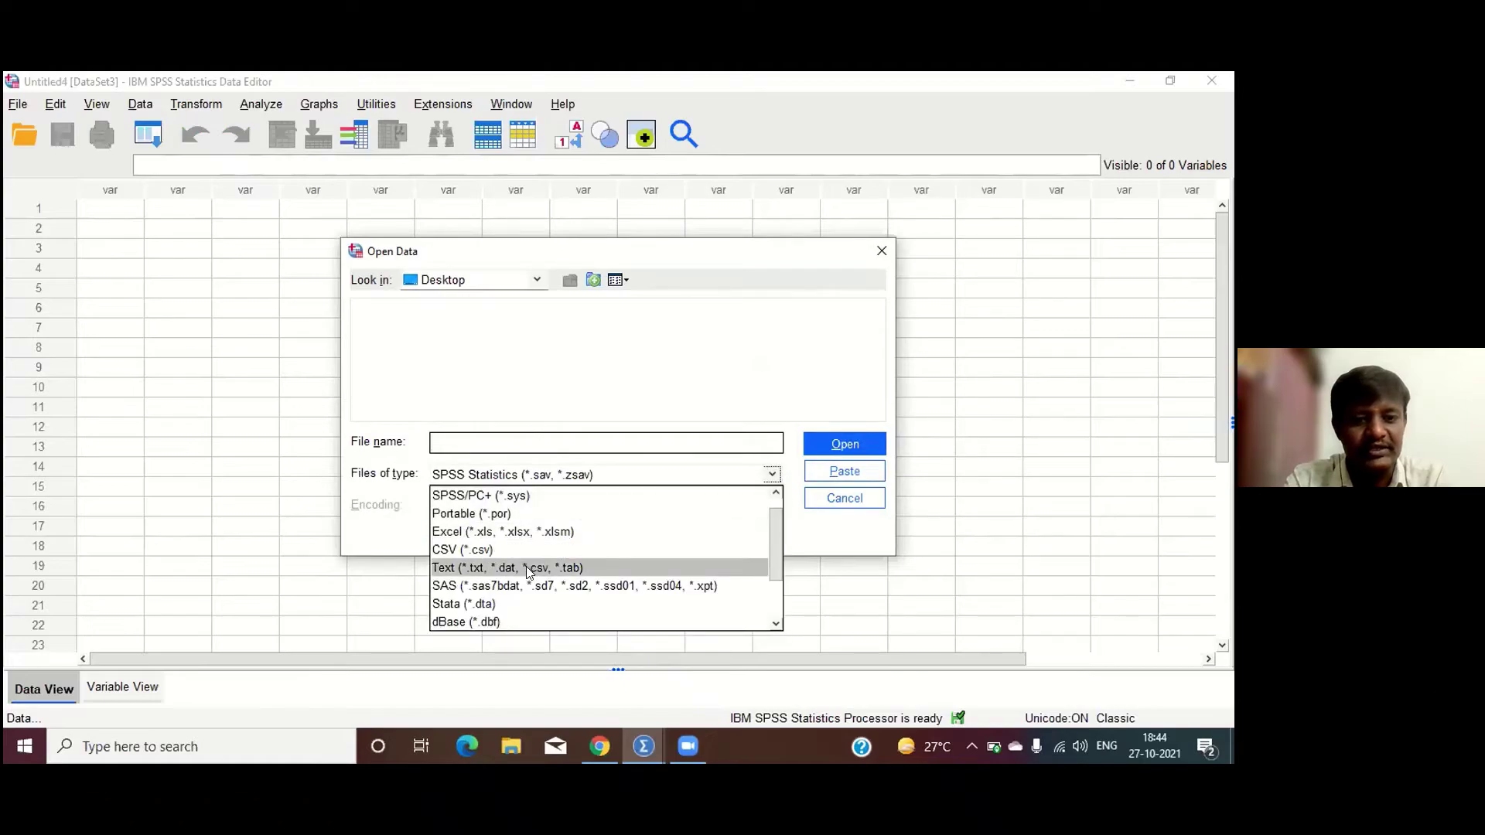
{"action": "left_click", "coordinate": [508, 532]}
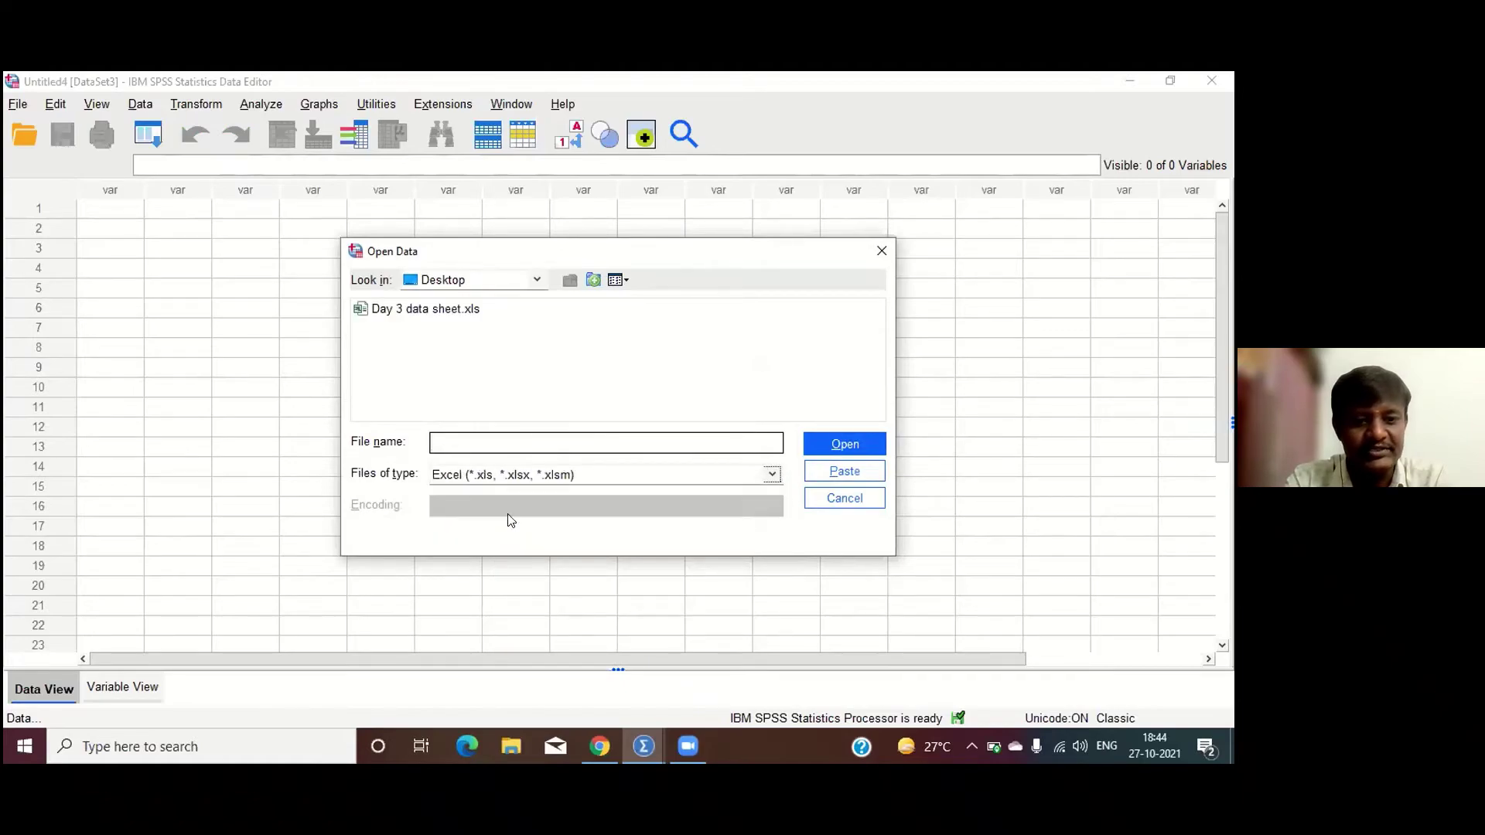
{"action": "left_click", "coordinate": [472, 309]}
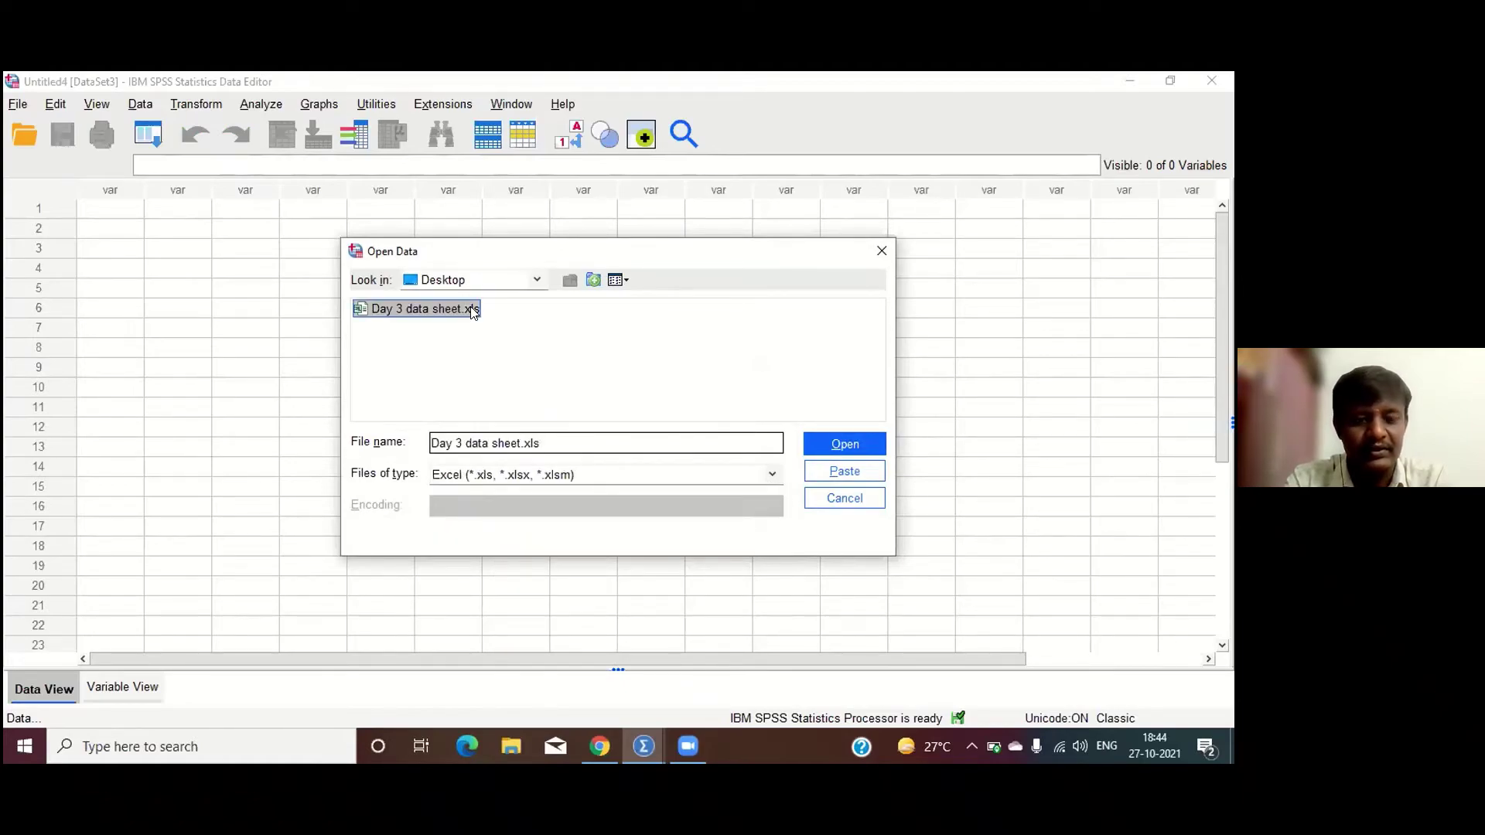
{"action": "left_click", "coordinate": [845, 444]}
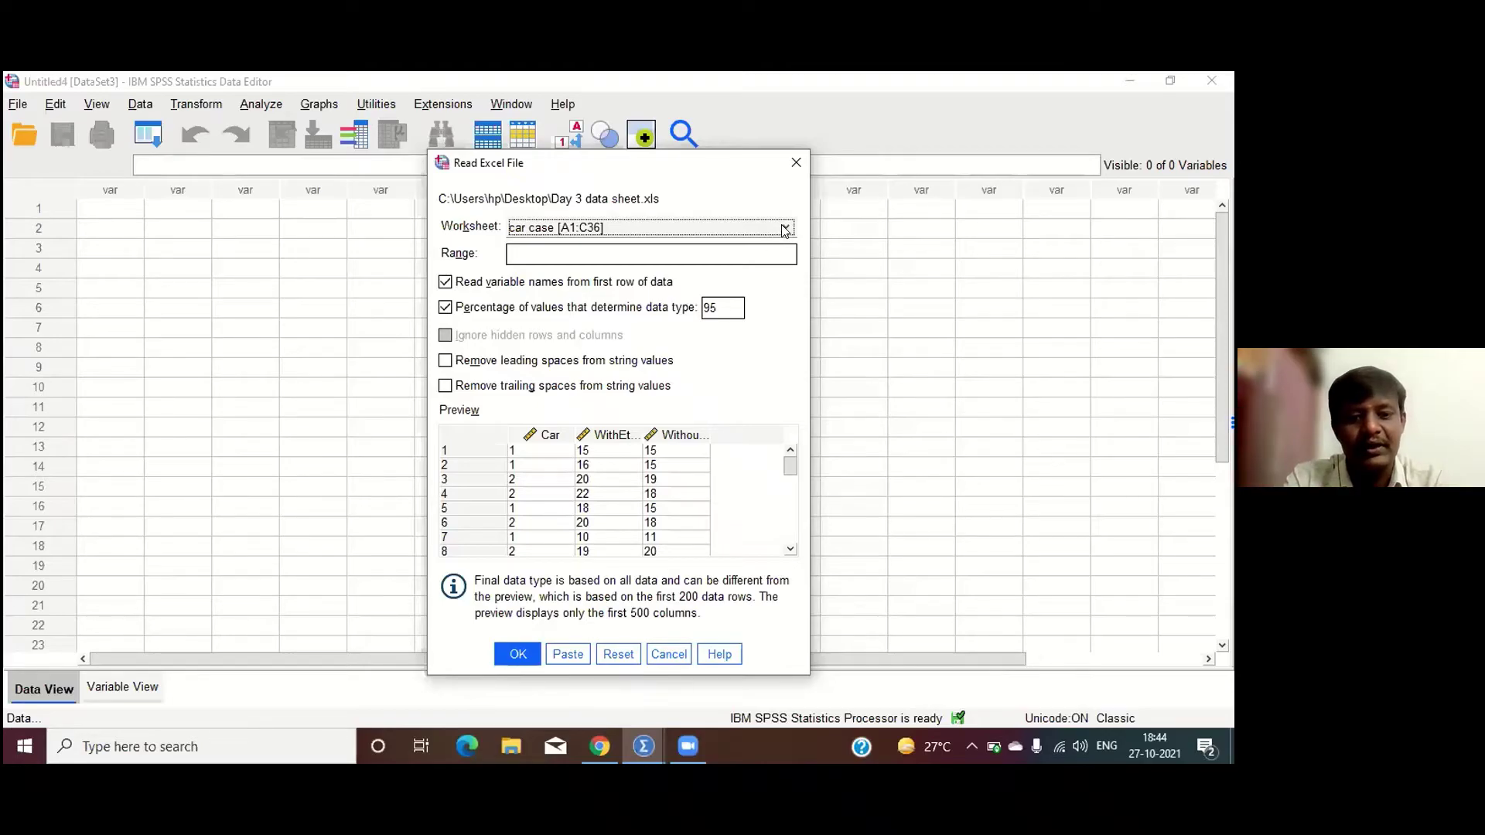
{"action": "left_click", "coordinate": [523, 654]}
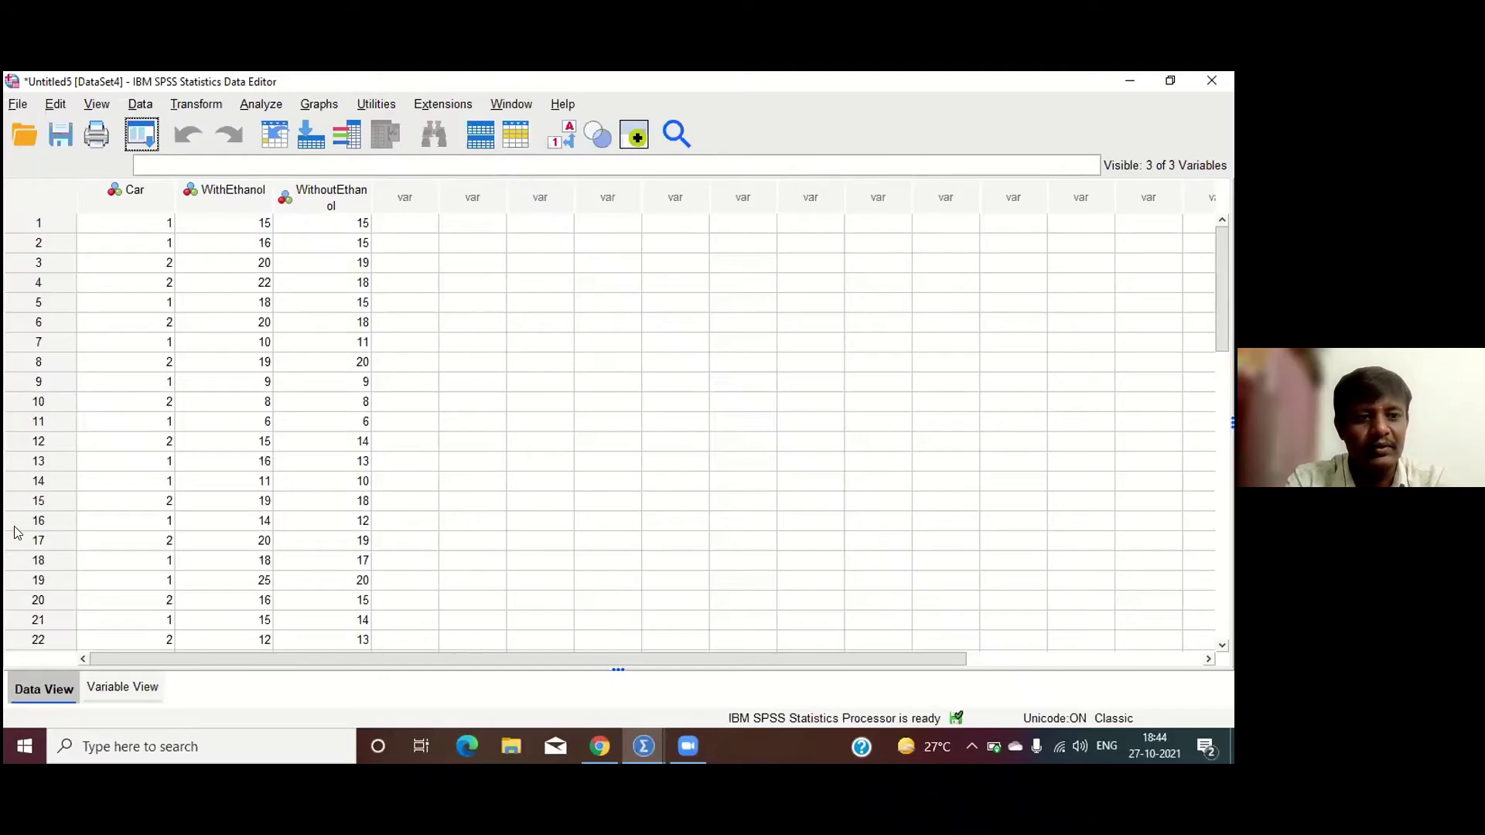
Show the variable definitions of the imported car dataset and point out the Values column.
{"action": "left_click", "coordinate": [136, 684]}
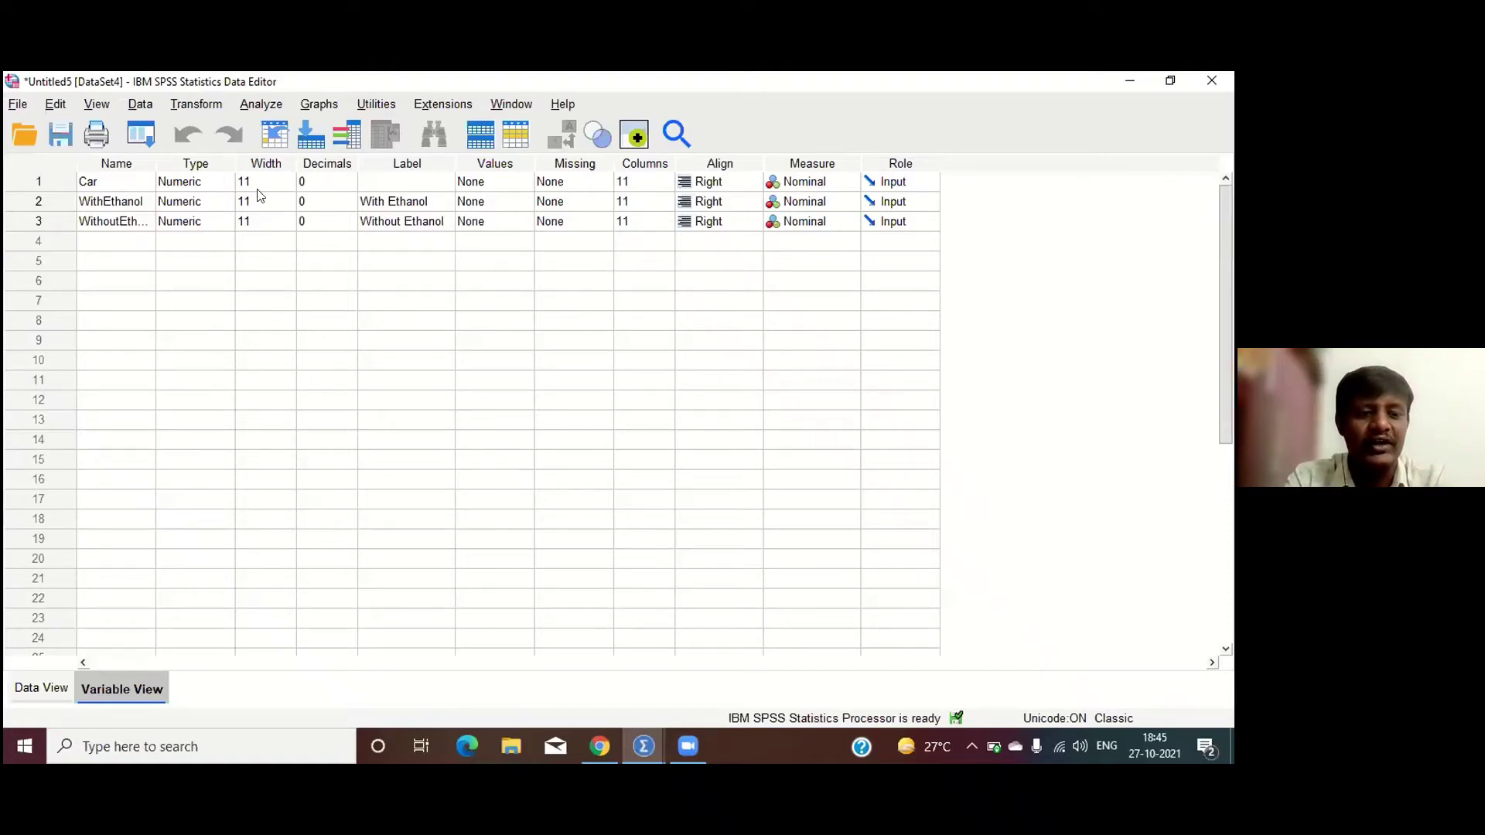
{"action": "left_click", "coordinate": [502, 164]}
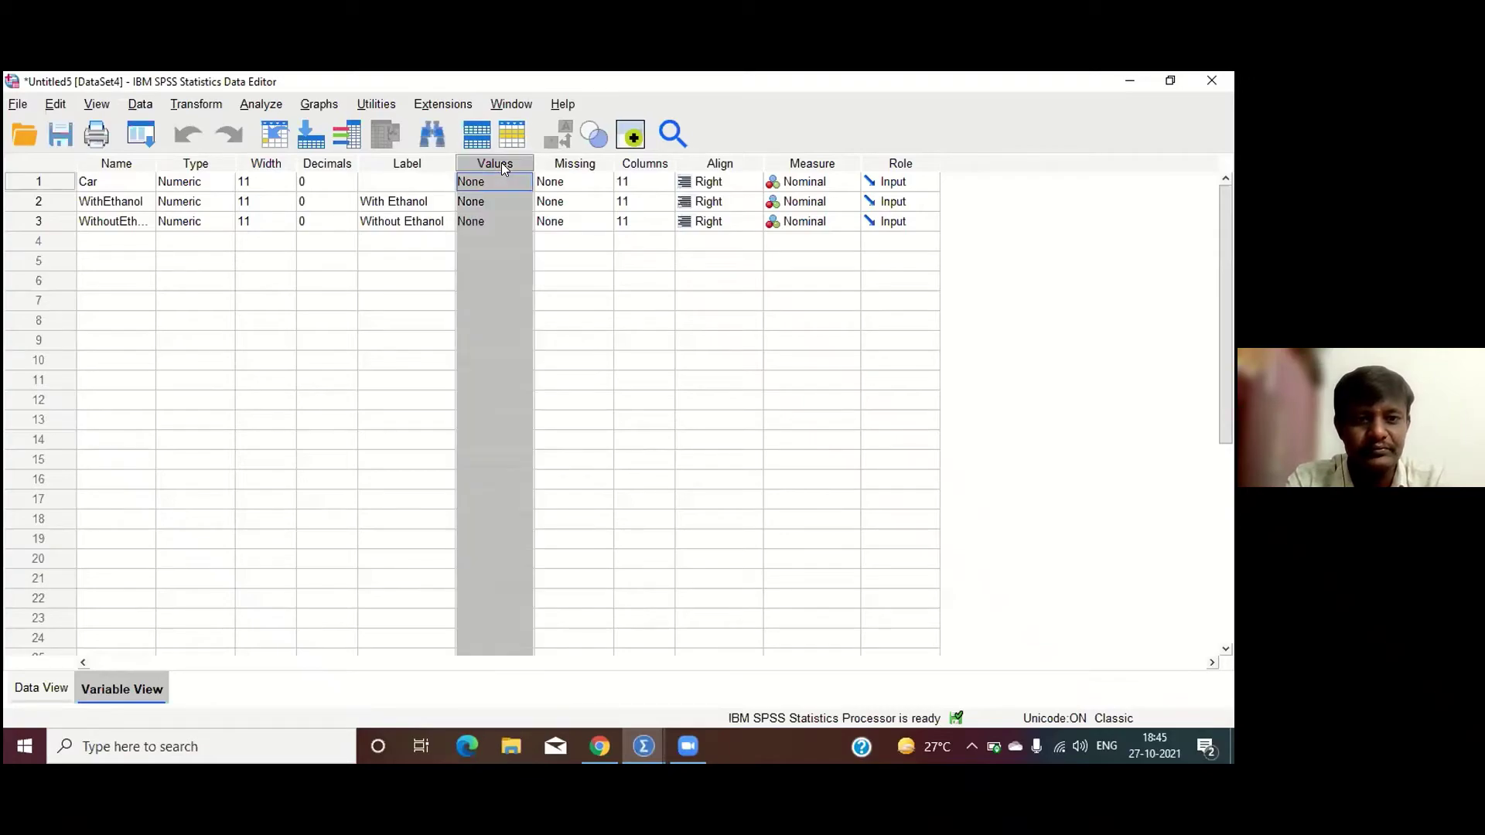
{"action": "left_click", "coordinate": [591, 301]}
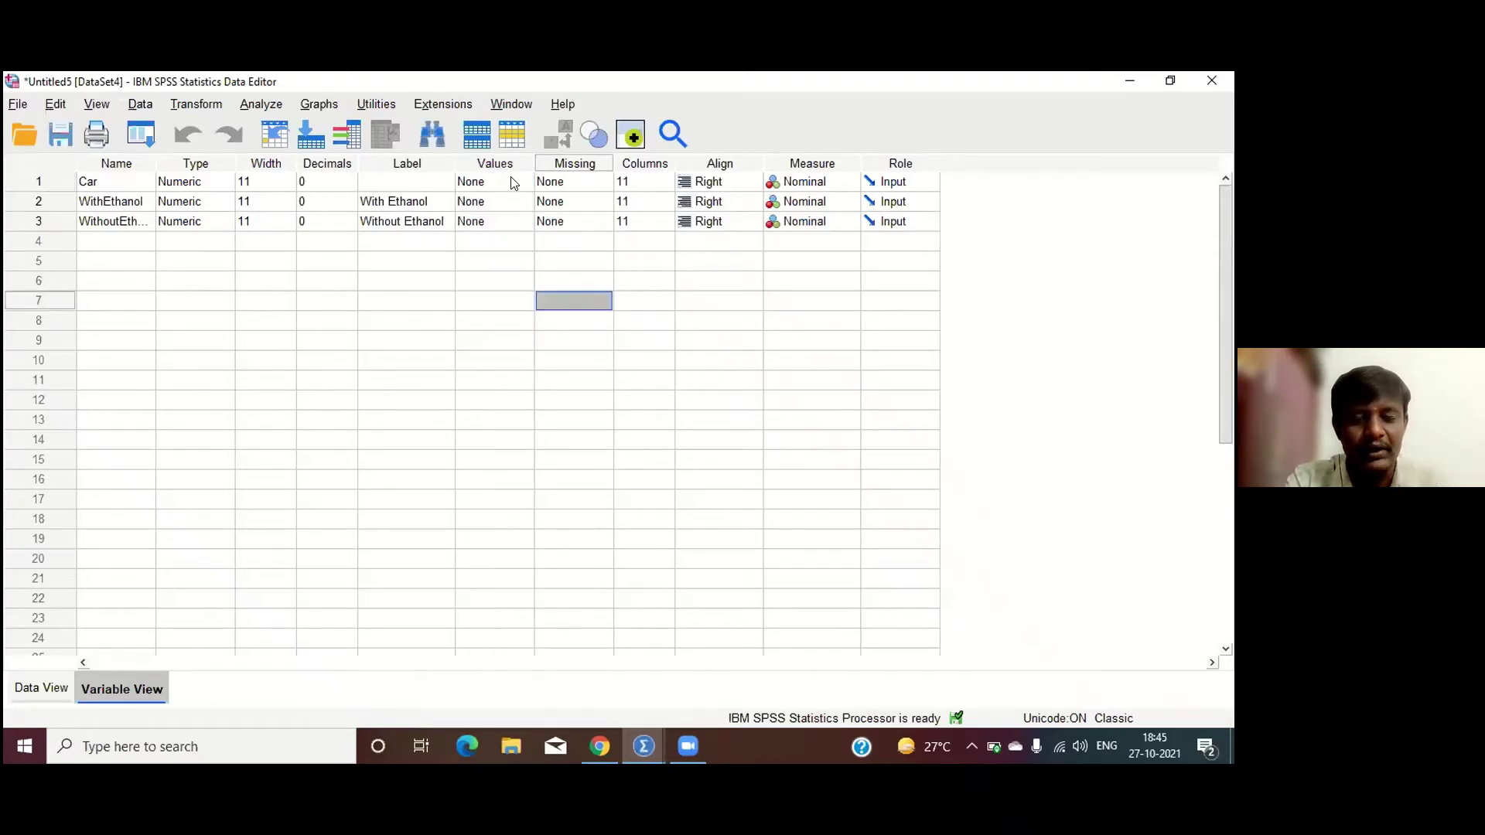
{"action": "left_click", "coordinate": [513, 183]}
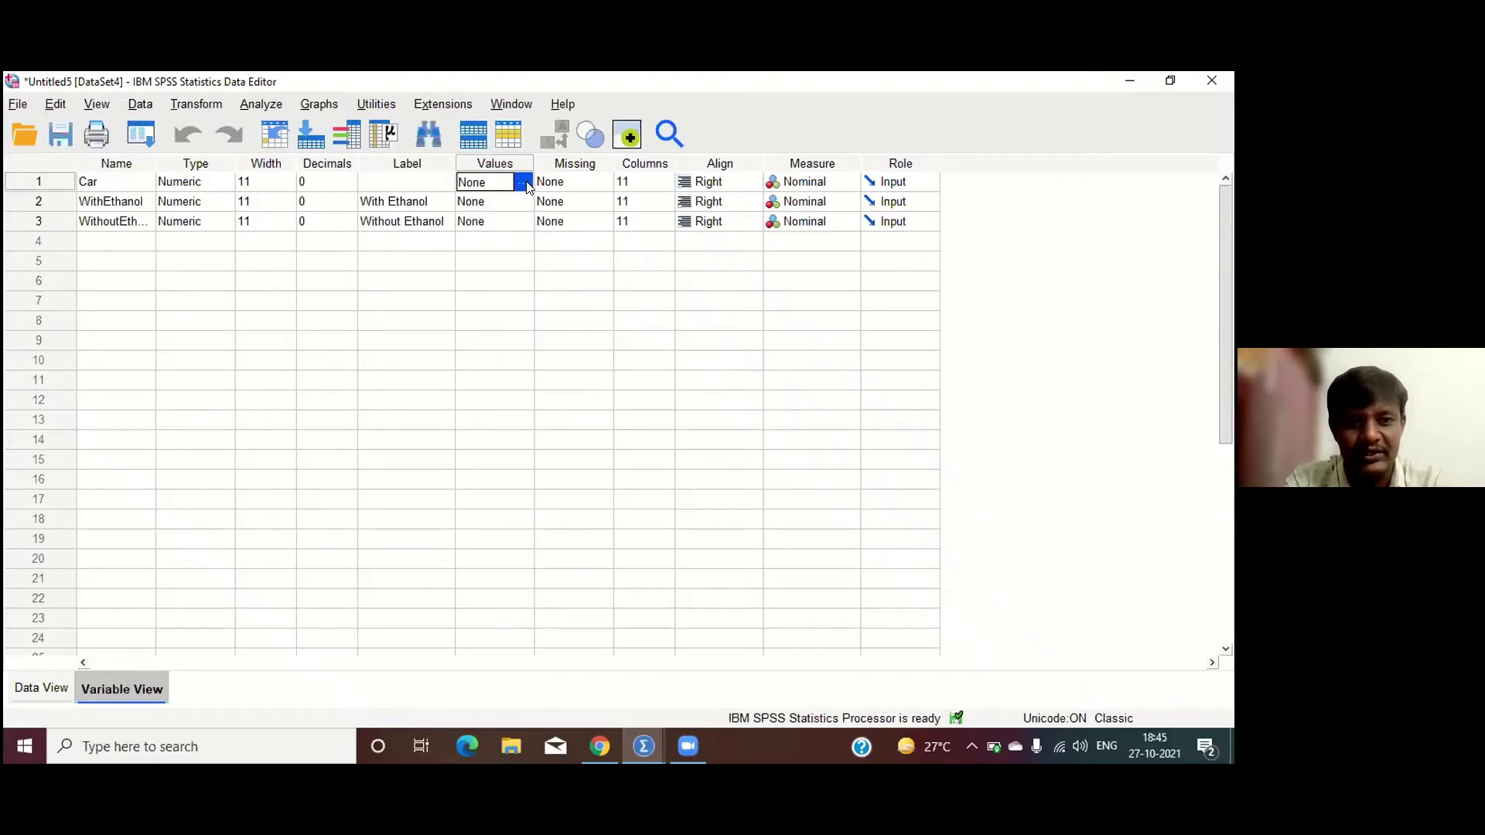
{"action": "left_click", "coordinate": [525, 183]}
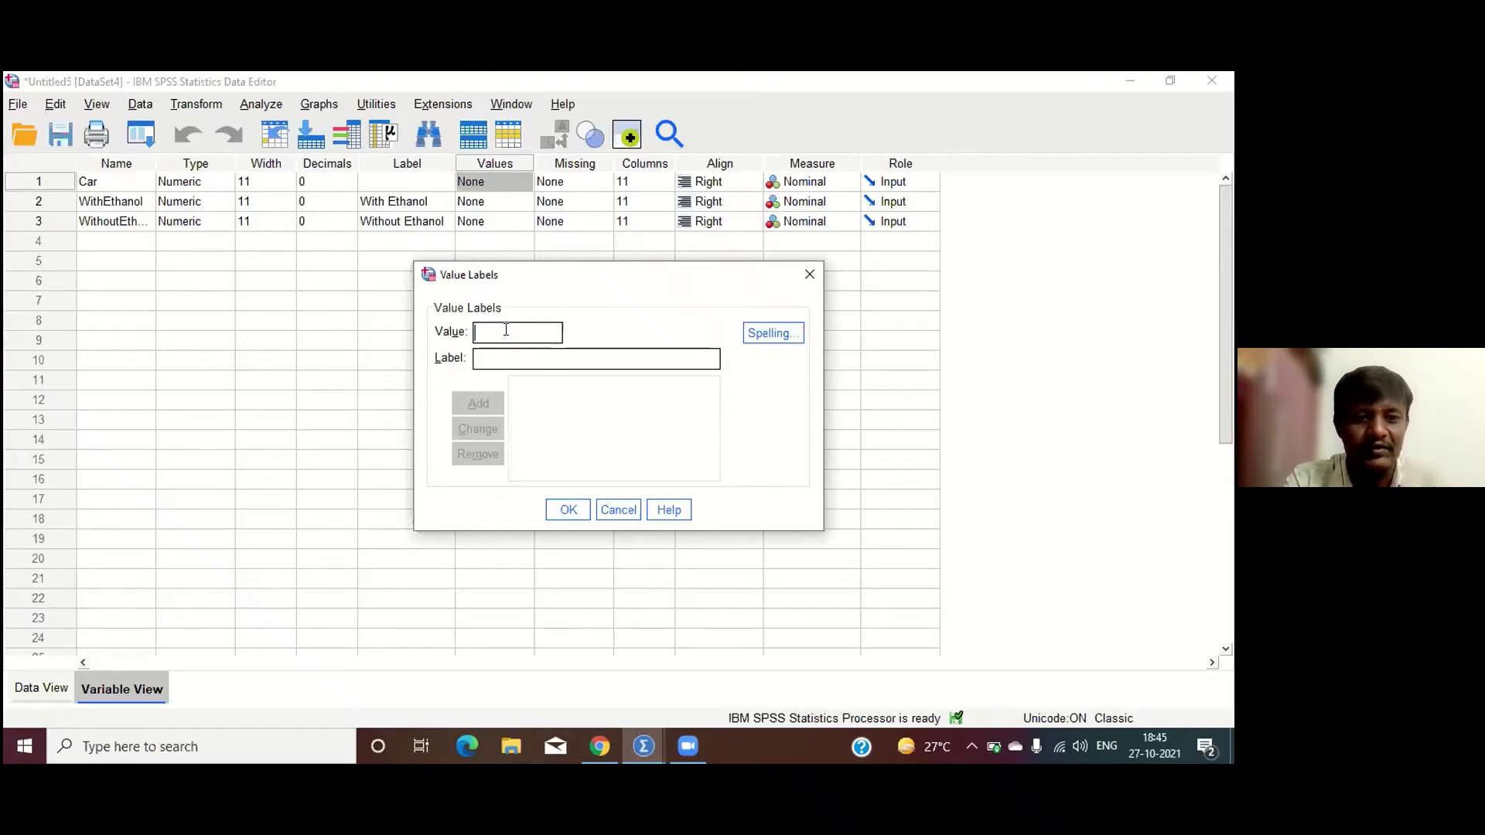
{"action": "type", "text": "1"}
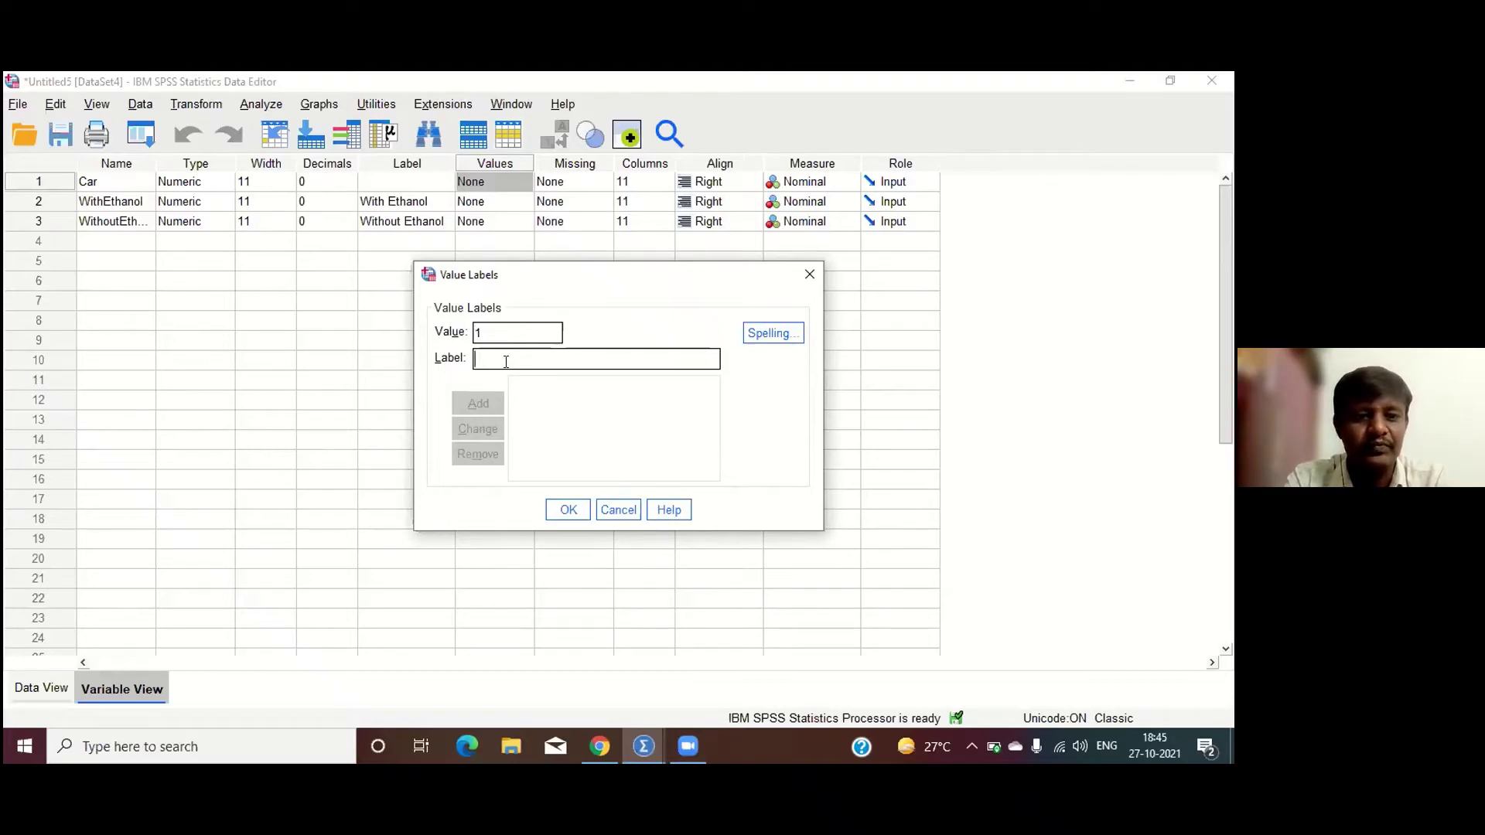
{"action": "left_click", "coordinate": [571, 512]}
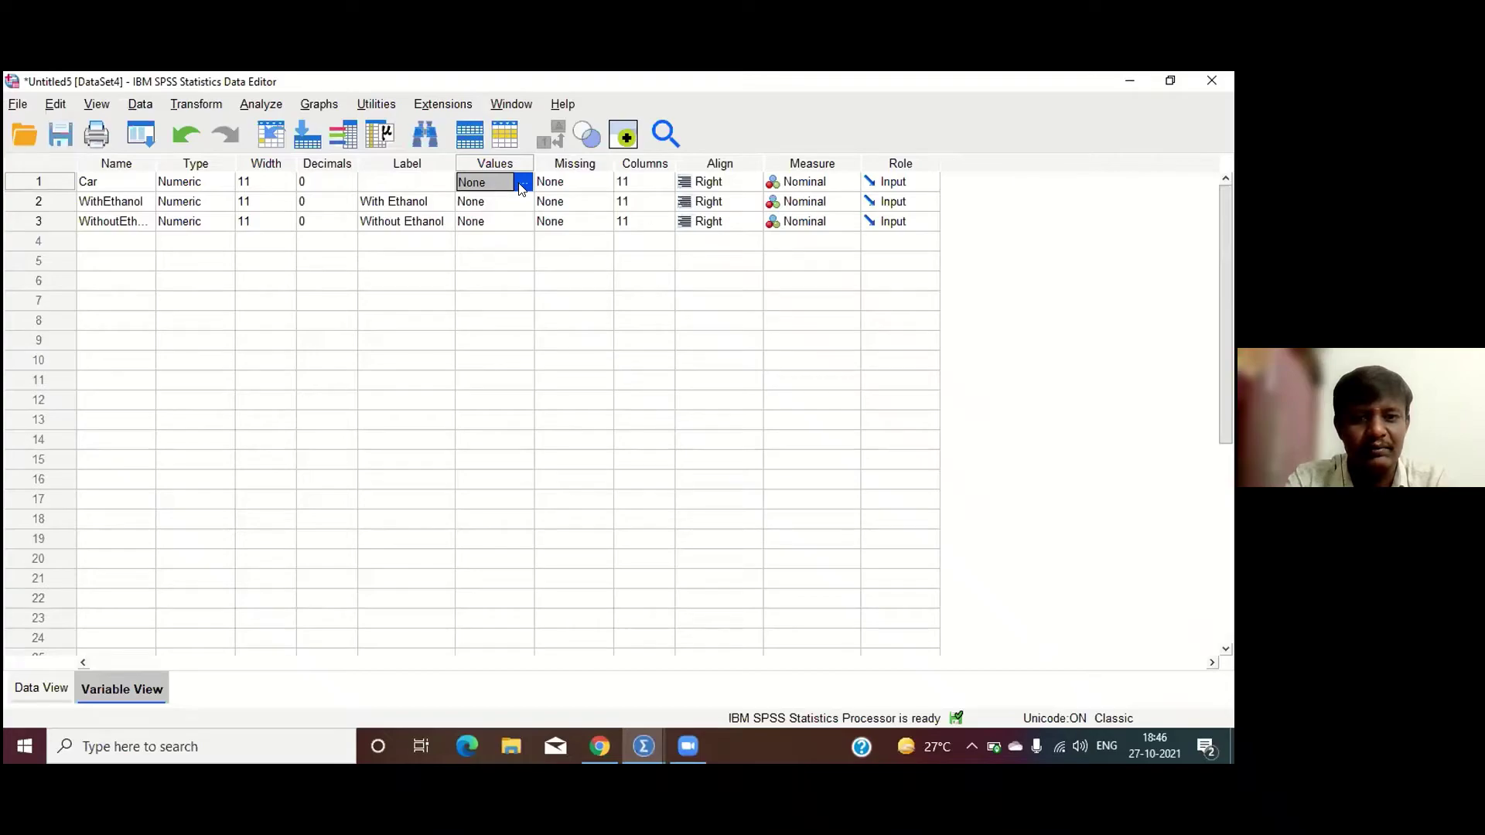
{"action": "left_click", "coordinate": [175, 131]}
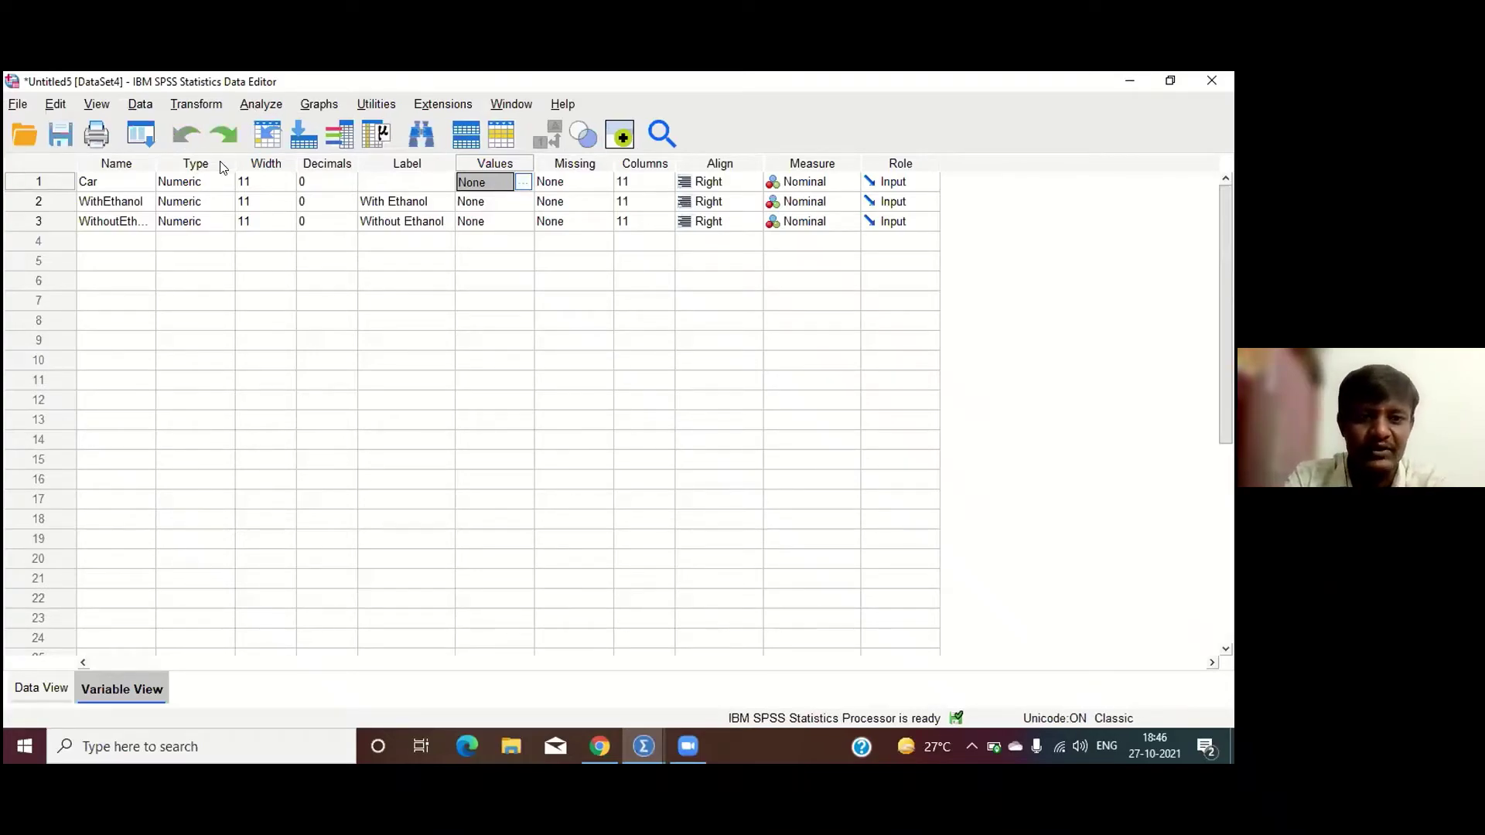
Define value labels for the Car variable: 1 as "automatic" and 2 as "manual".
{"action": "left_click", "coordinate": [521, 183]}
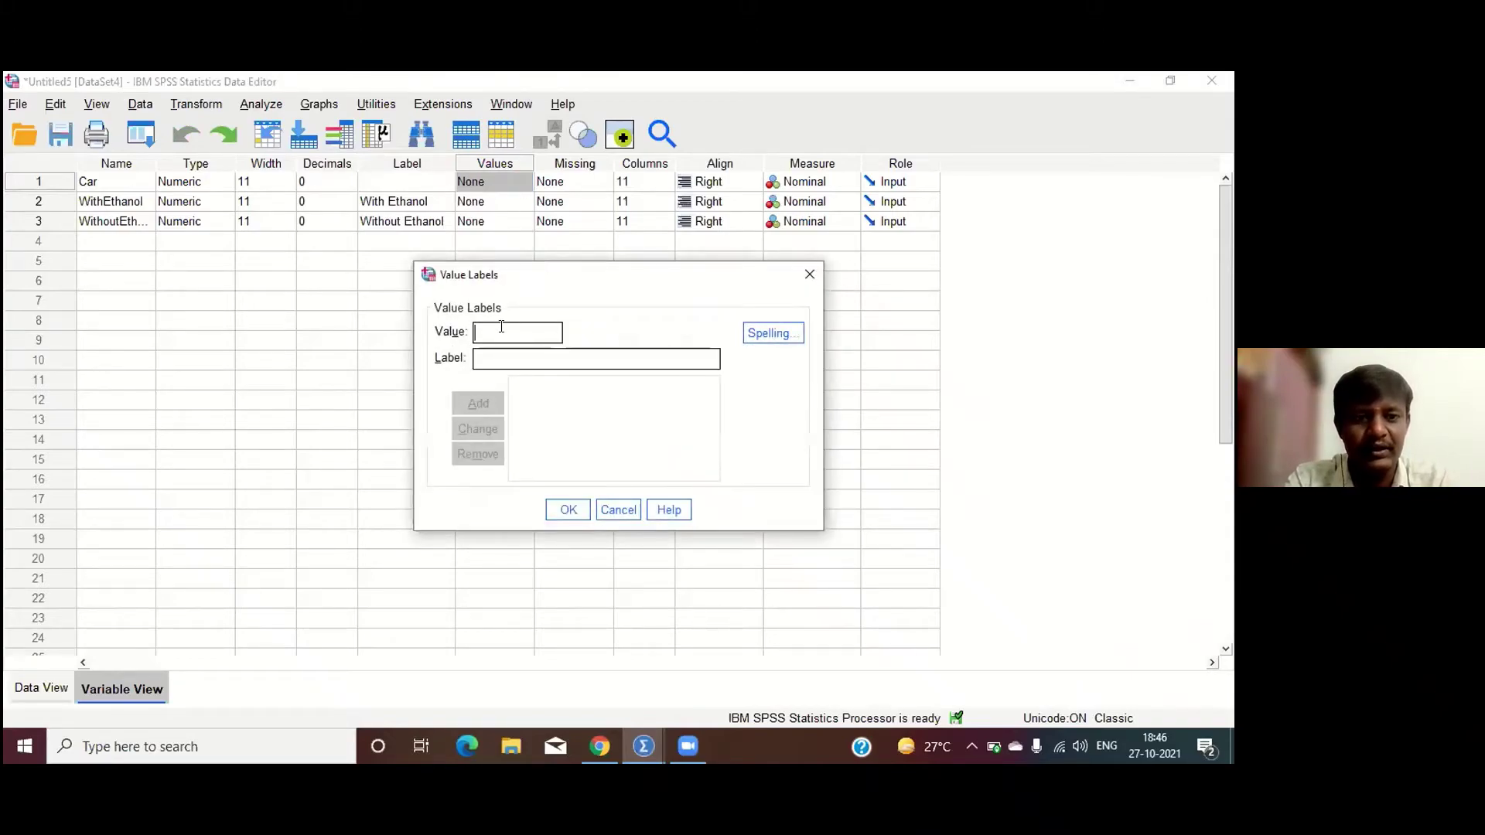
{"action": "type", "text": "1"}
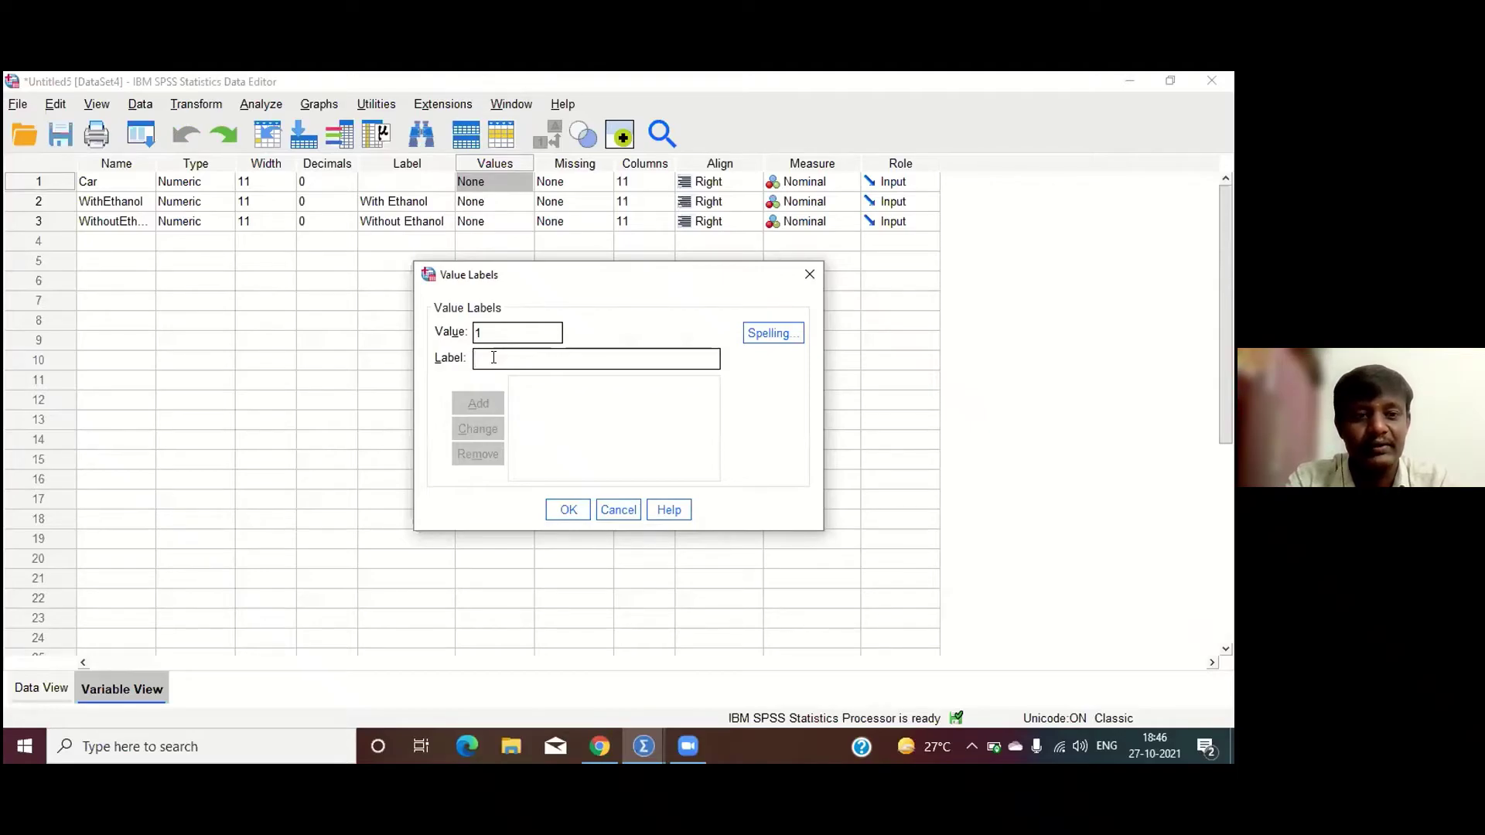
{"action": "type", "text": "auto"}
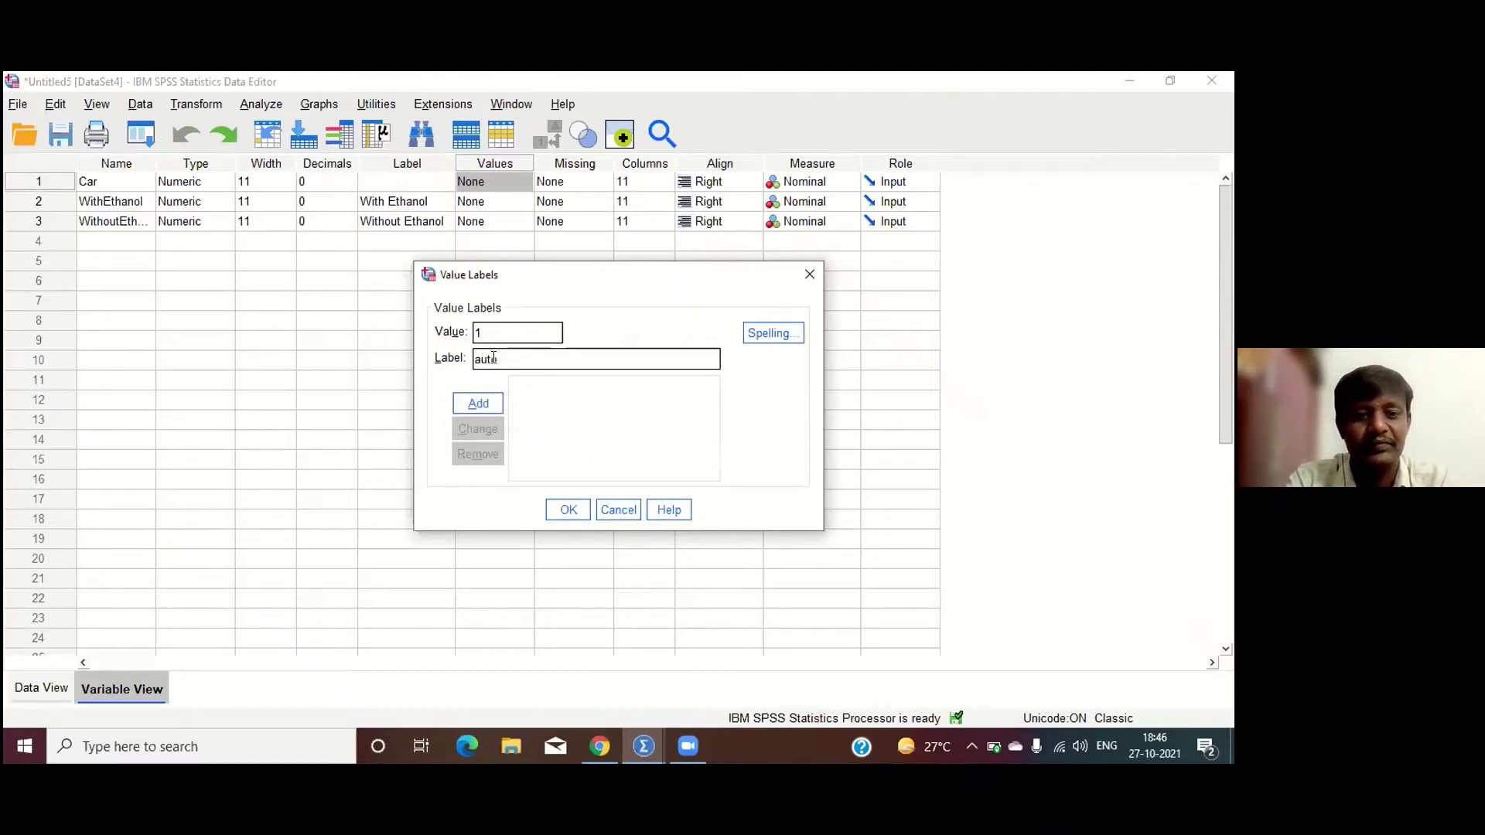
{"action": "type", "text": "ma"}
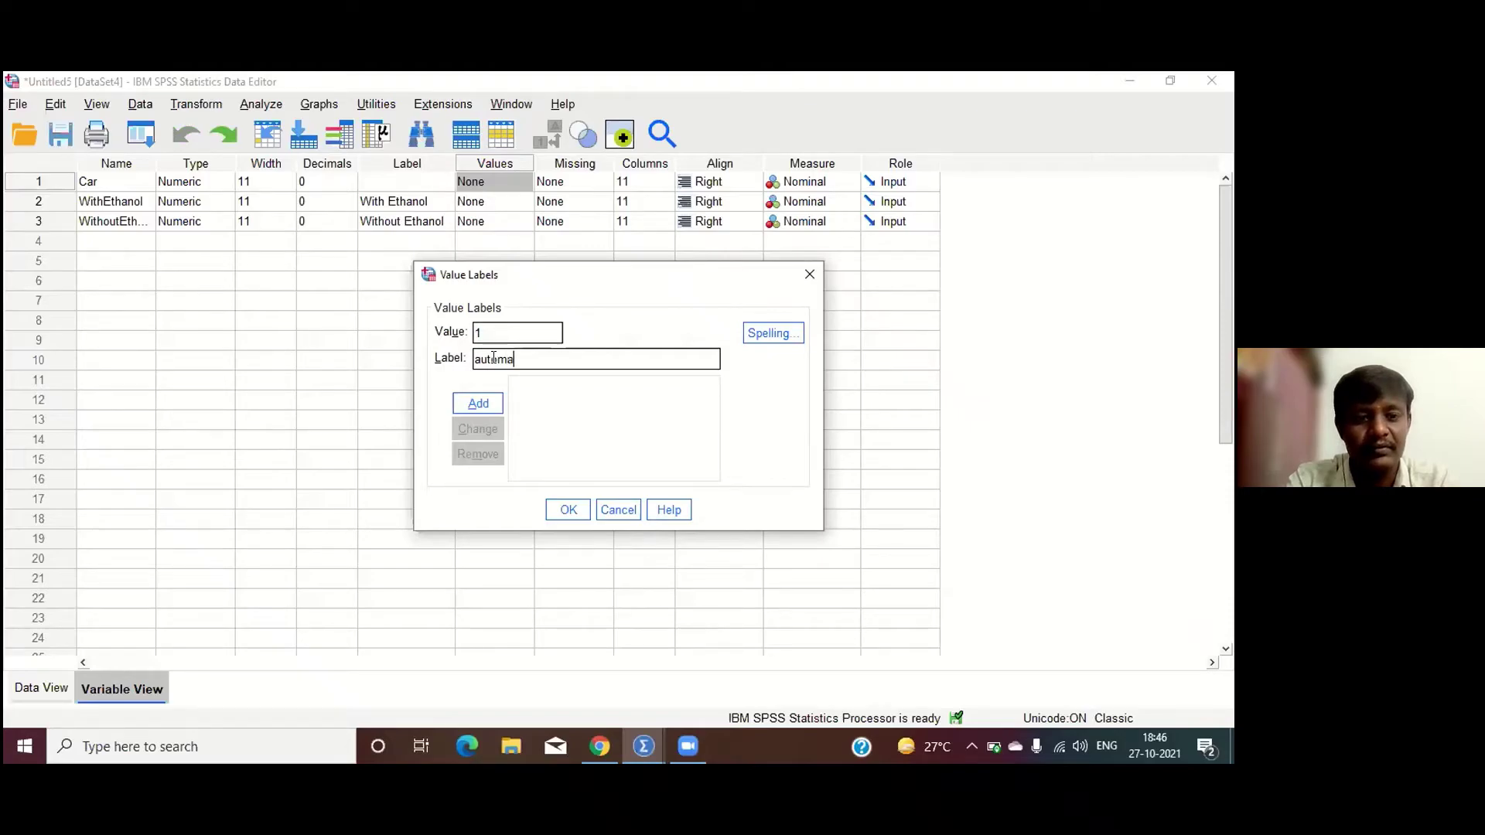
{"action": "type", "text": "tic"}
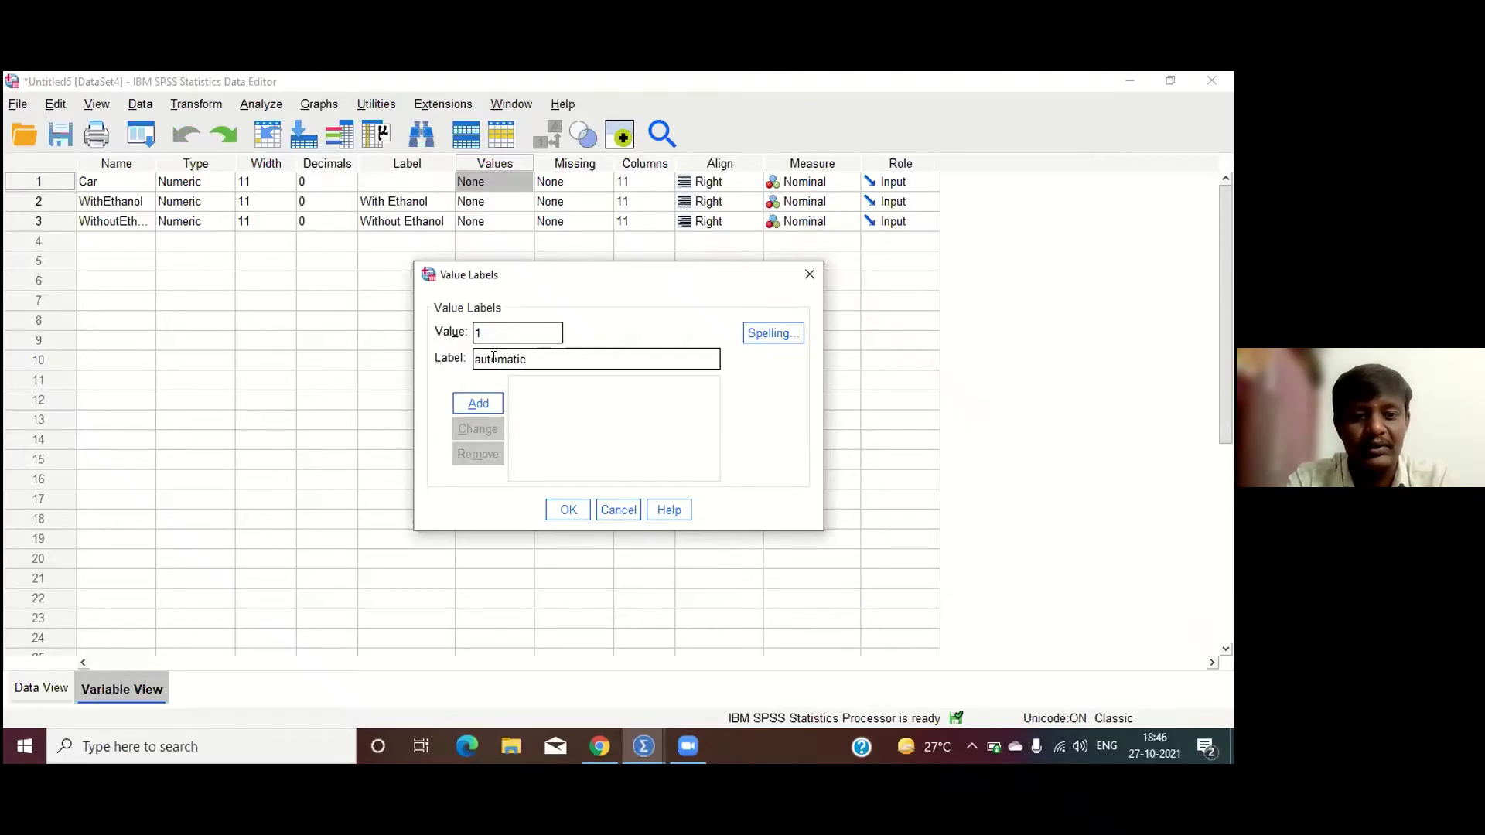
{"action": "left_click", "coordinate": [475, 403]}
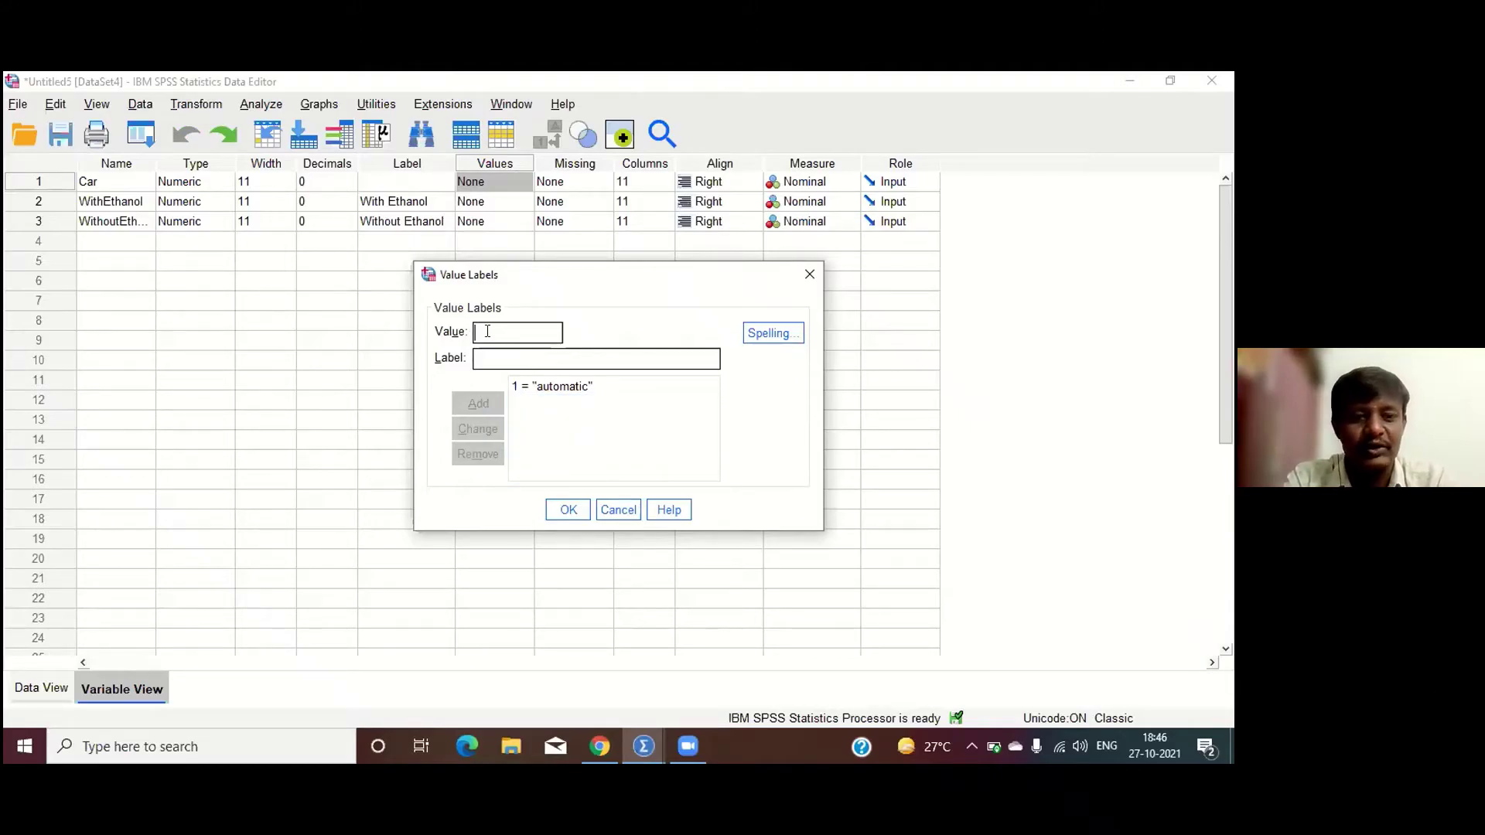
{"action": "type", "text": "2"}
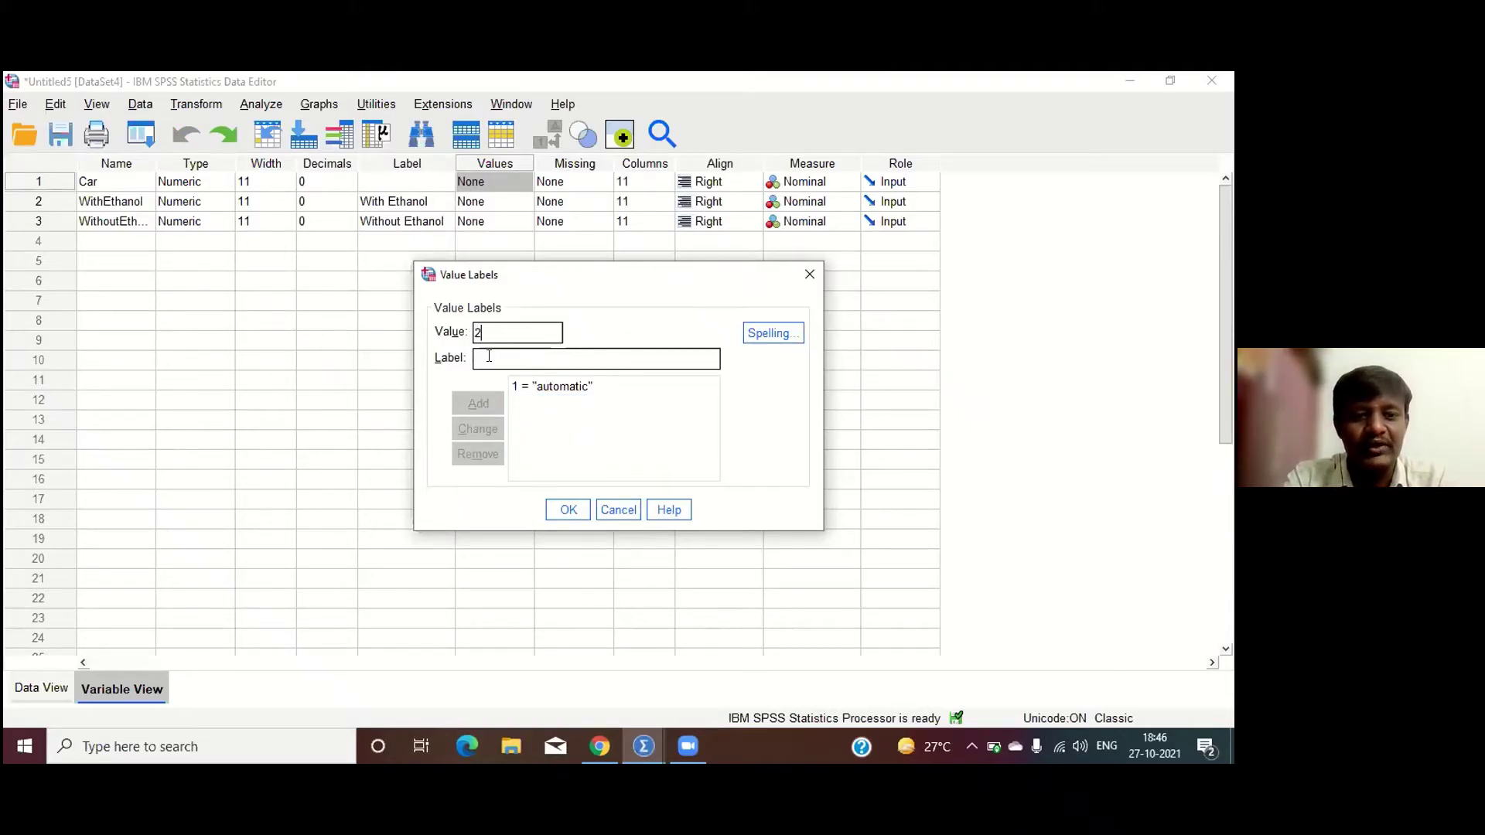
{"action": "type", "text": "manual"}
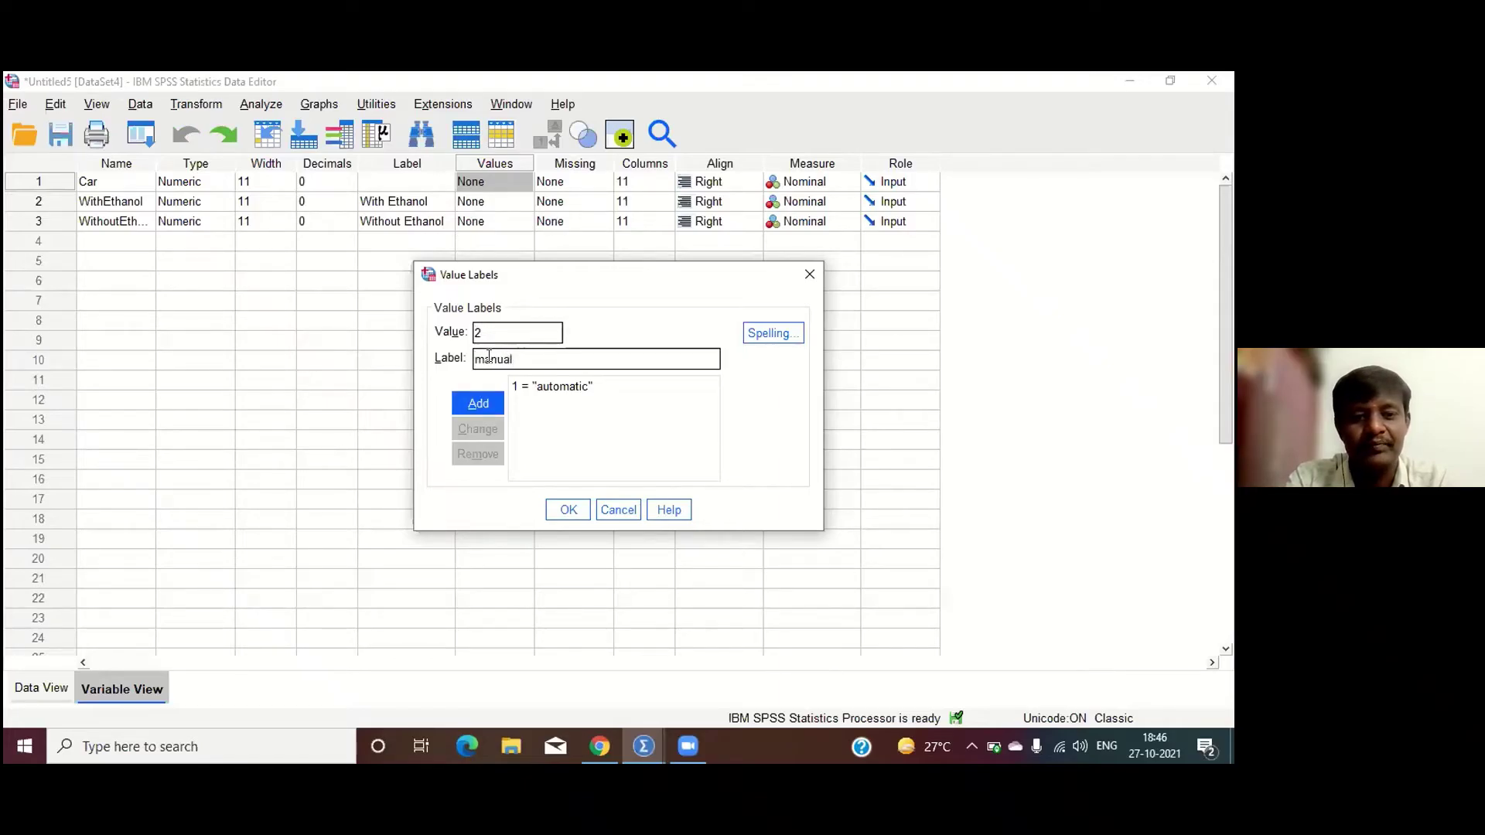
{"action": "left_click", "coordinate": [486, 404]}
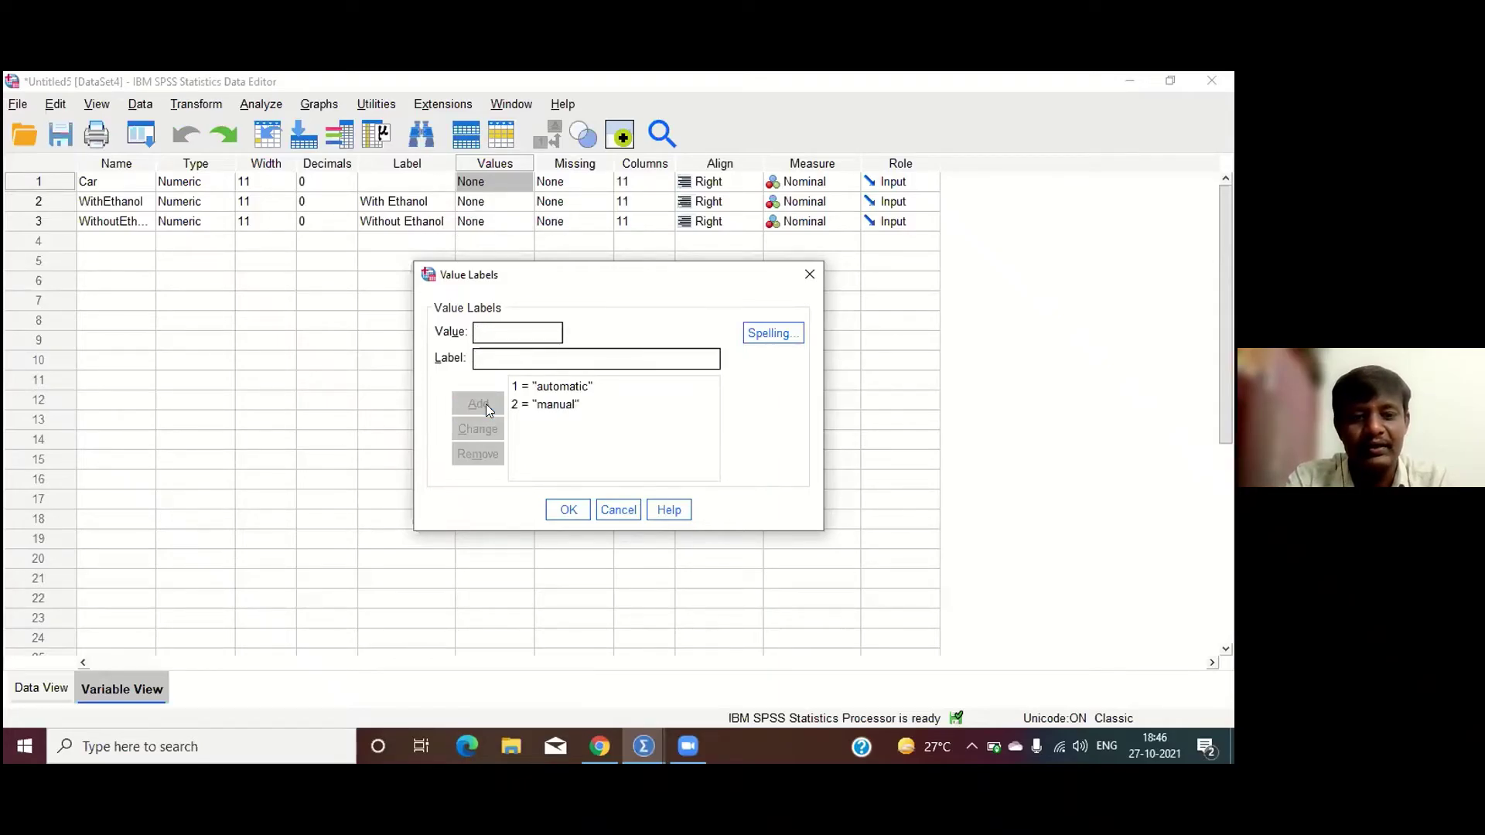
{"action": "left_click", "coordinate": [561, 512]}
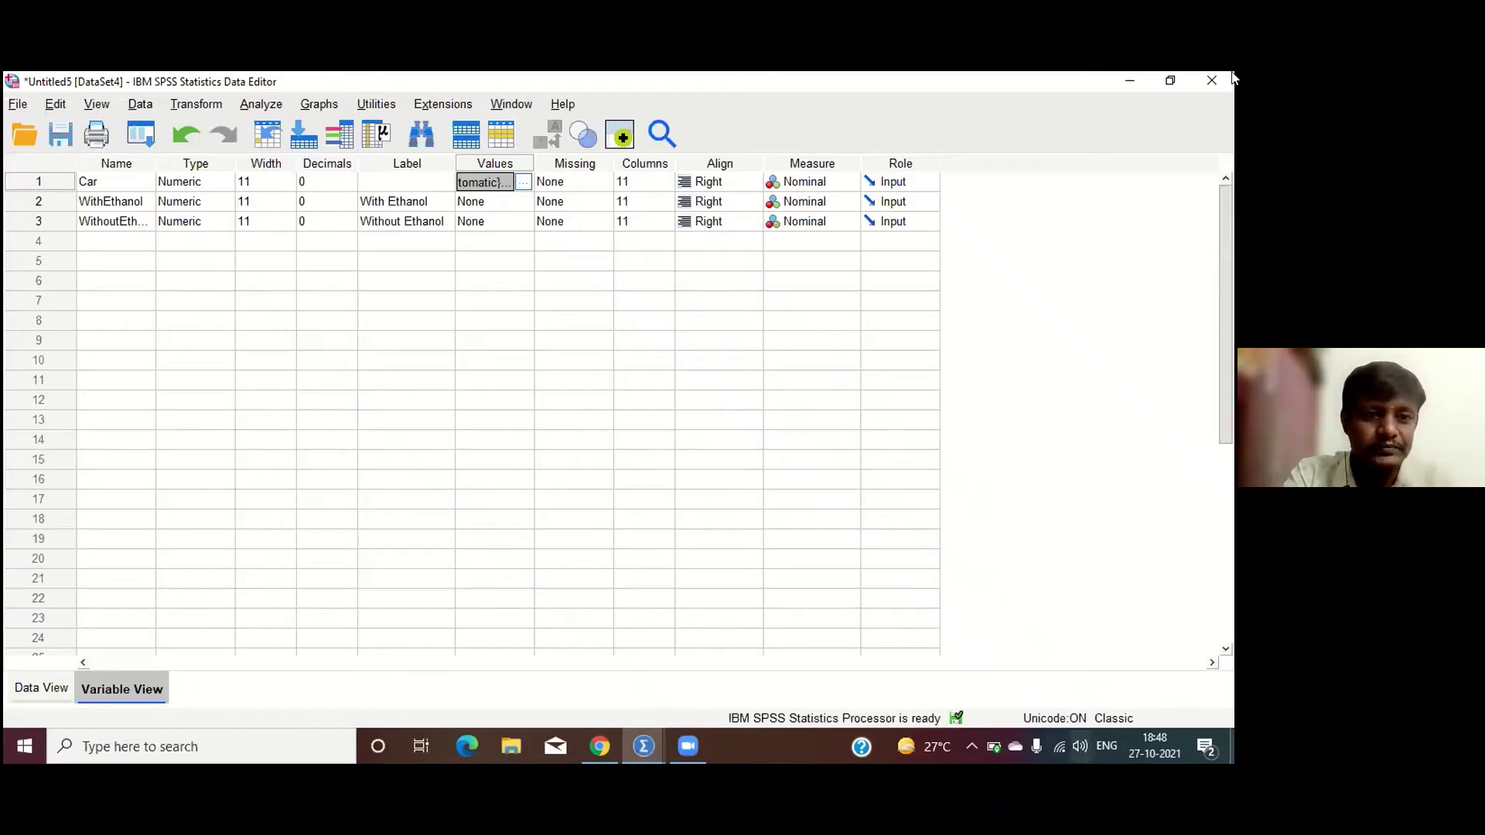
Set up a One-Sample T Test with With Ethanol as the test variable.
{"action": "left_click", "coordinate": [273, 105]}
{"action": "mouse_move", "coordinate": [283, 185]}
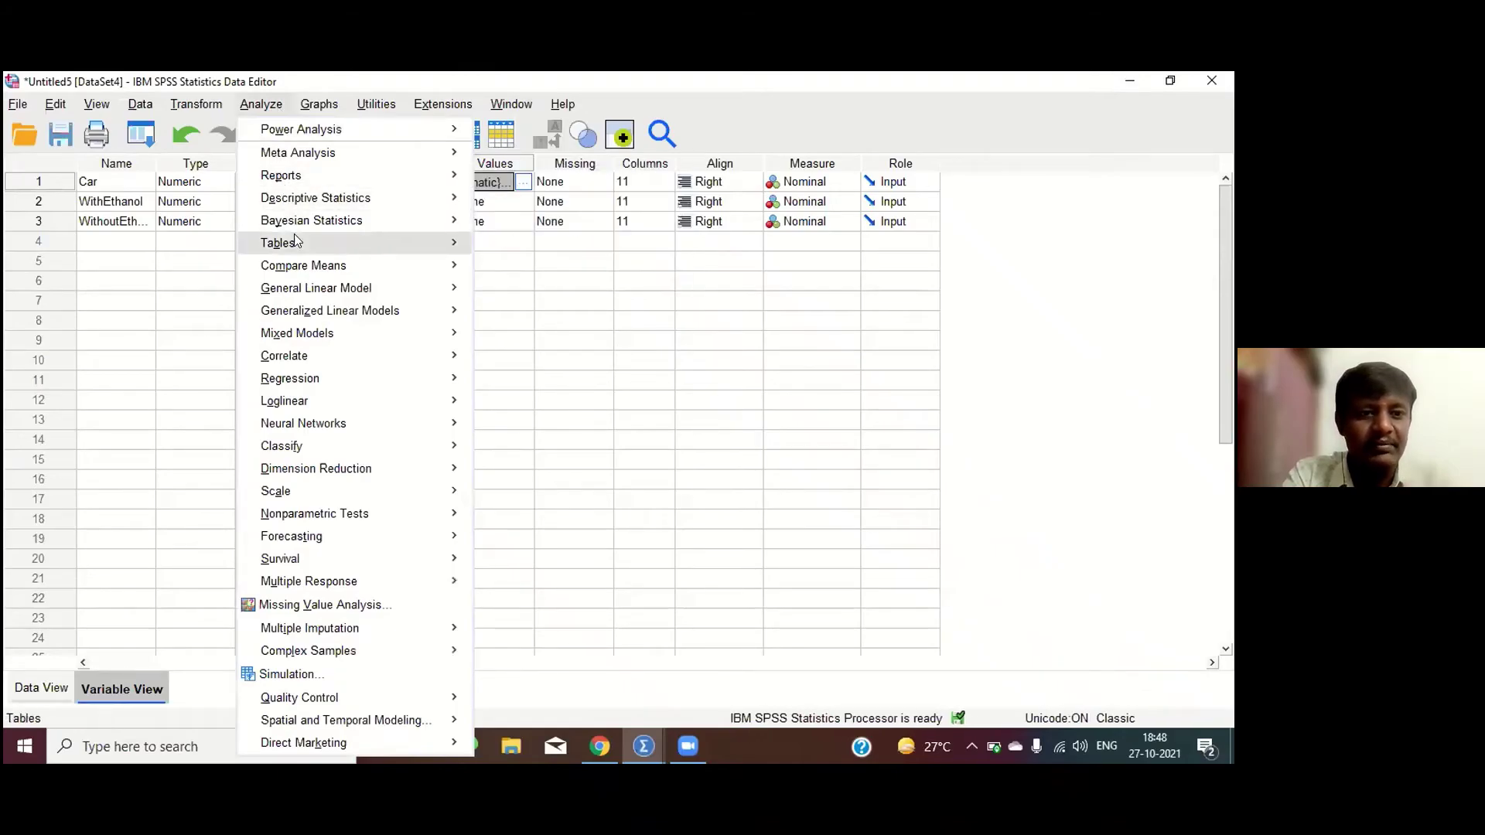
{"action": "mouse_move", "coordinate": [447, 273]}
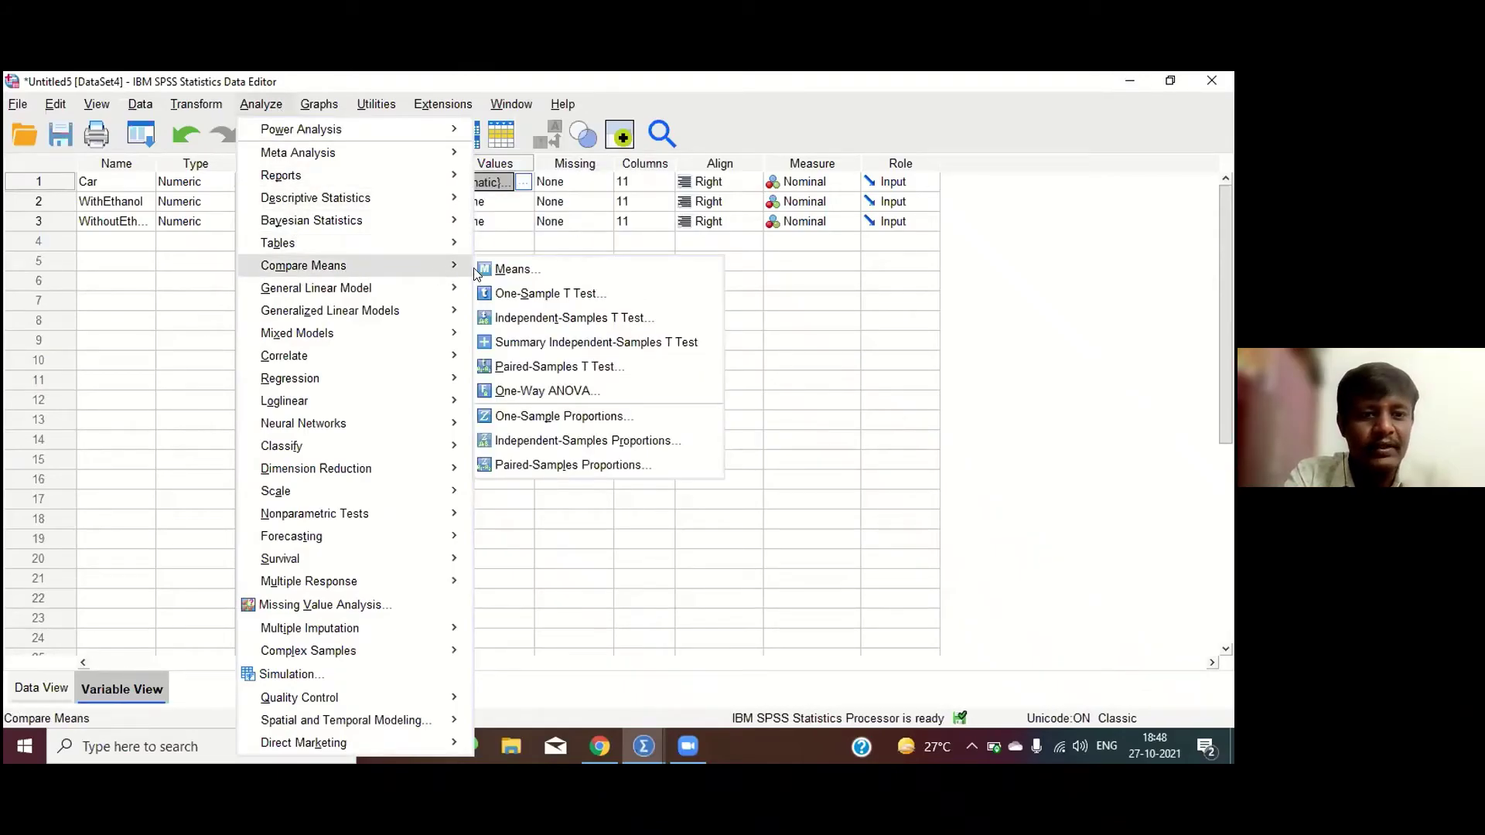
{"action": "left_click", "coordinate": [517, 295]}
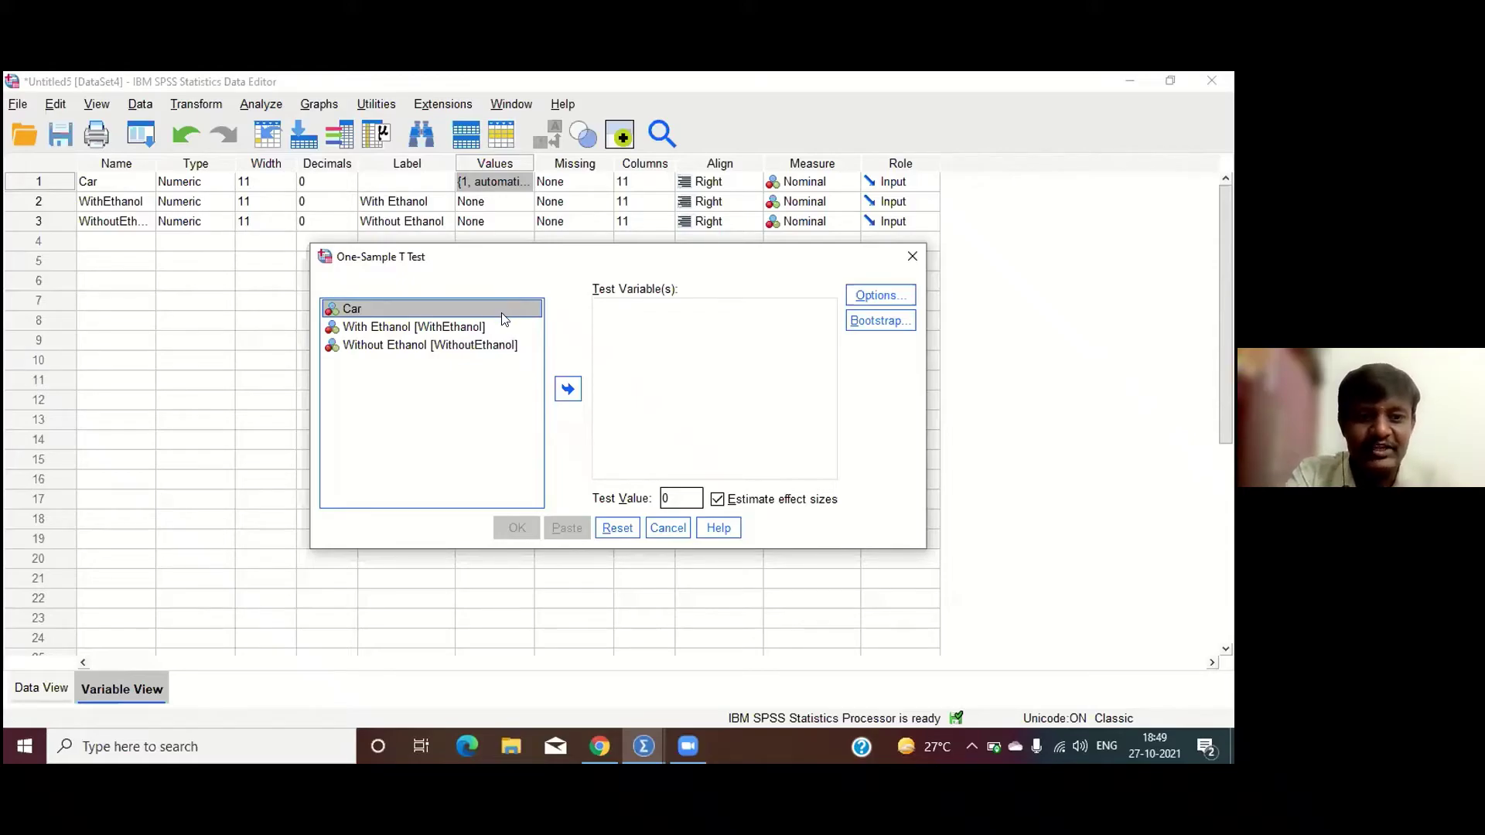
{"action": "left_click", "coordinate": [480, 331]}
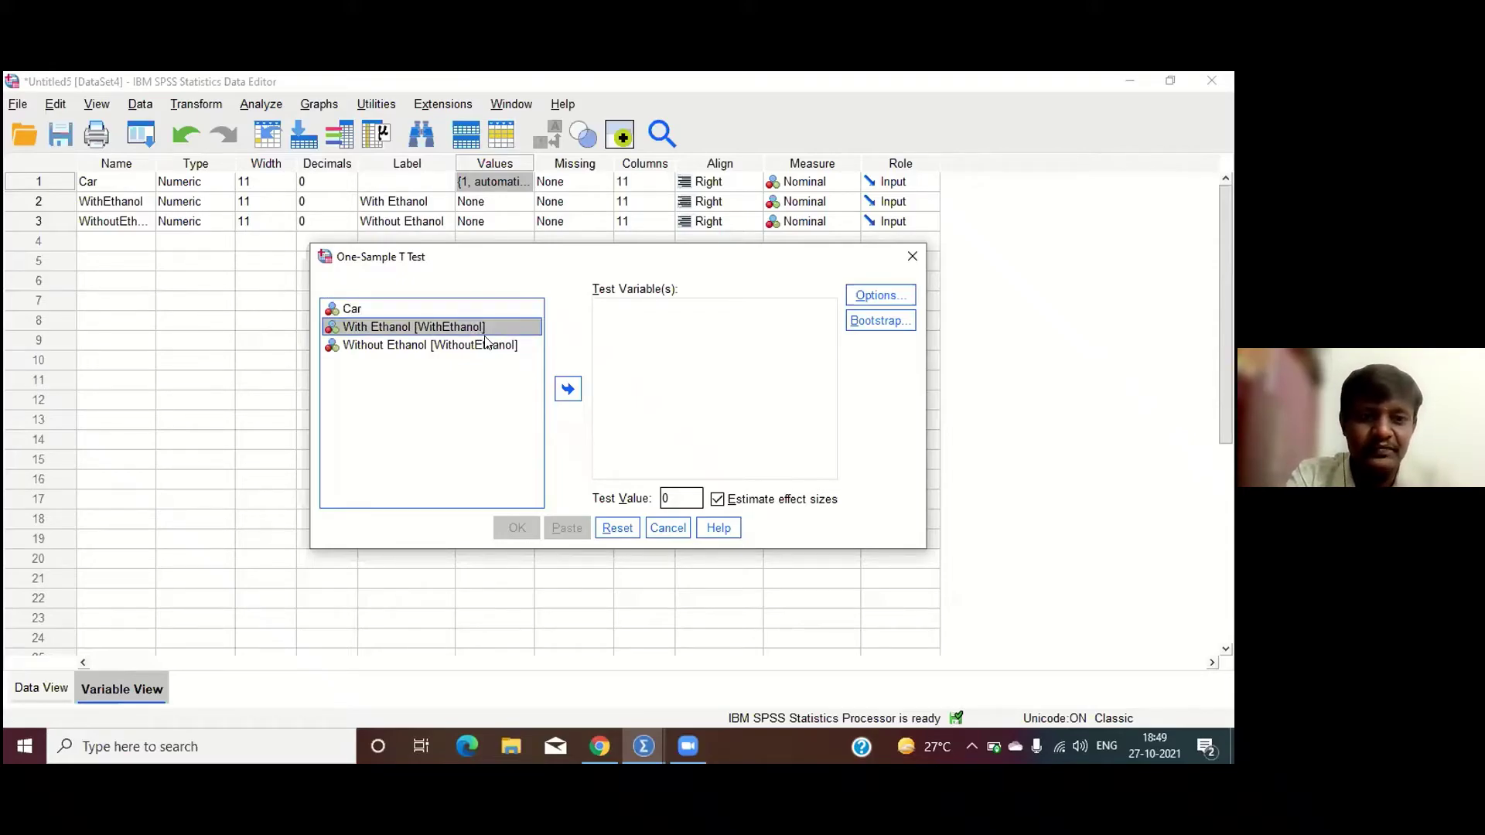
{"action": "left_click", "coordinate": [566, 393]}
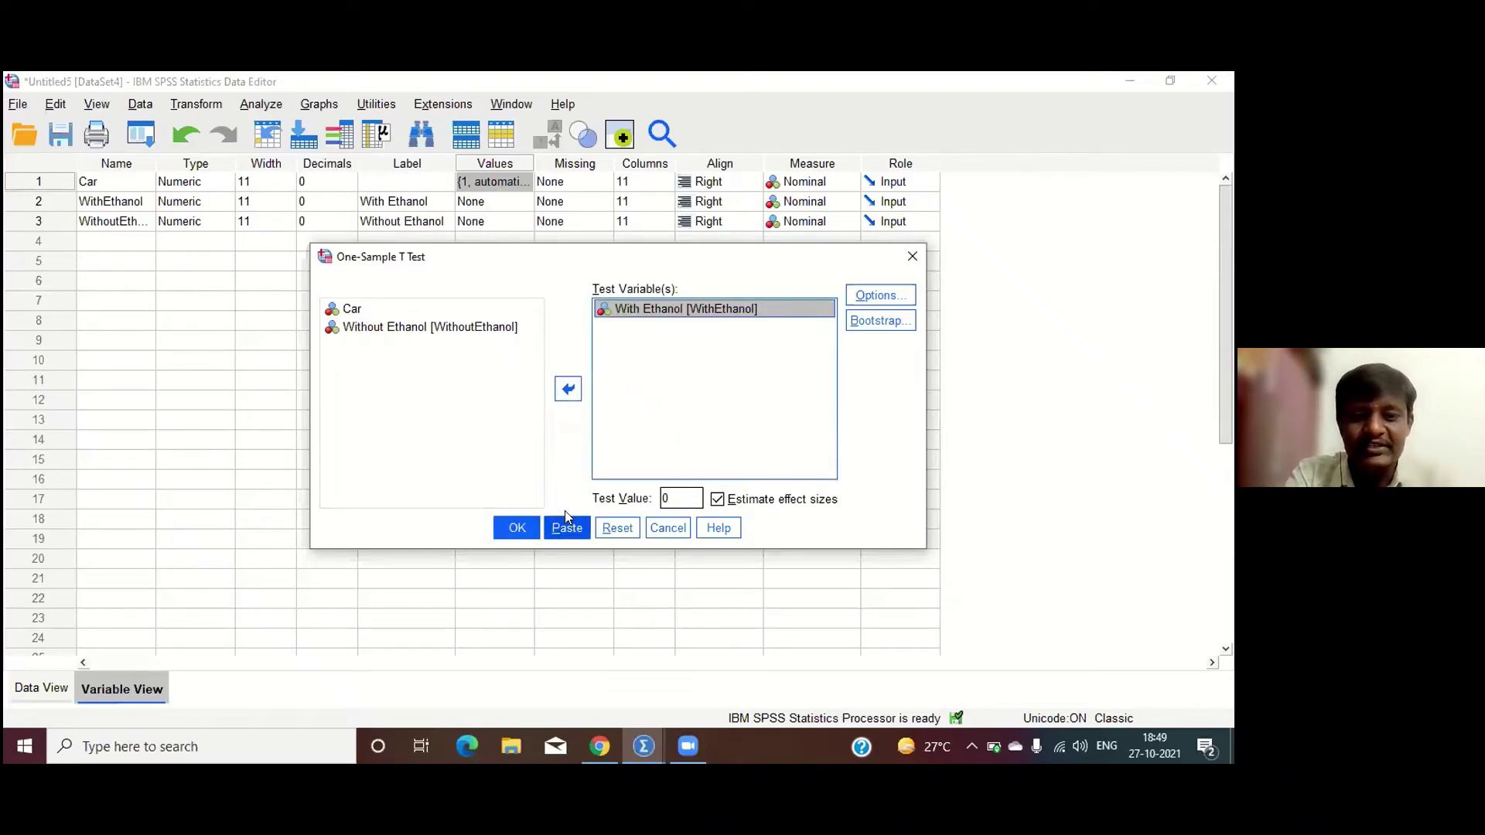
Set the test value to 12 and run the one-sample t-test on With Ethanol.
{"action": "double_click", "coordinate": [679, 495]}
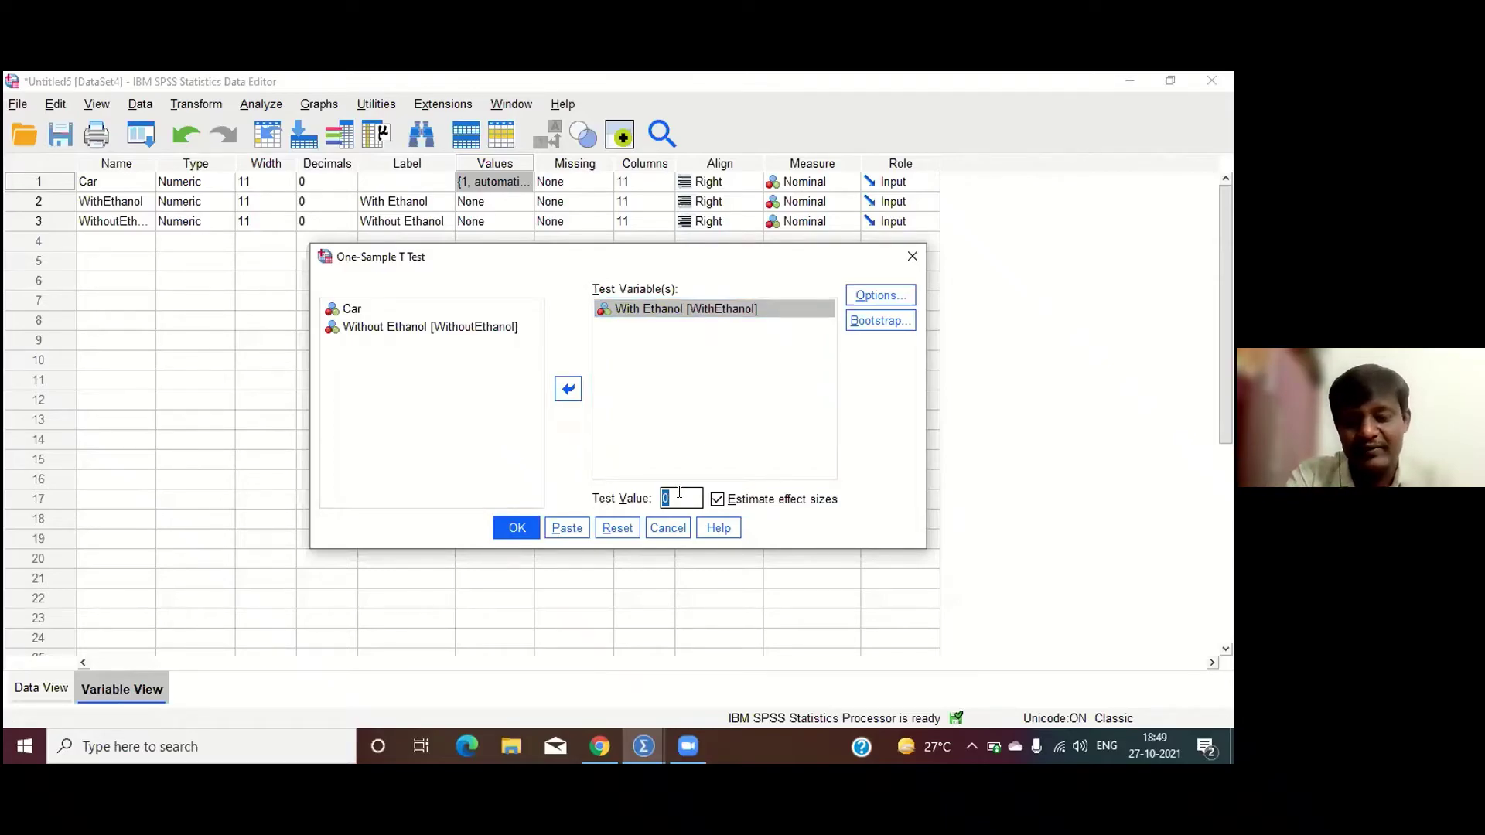
{"action": "type", "text": "12"}
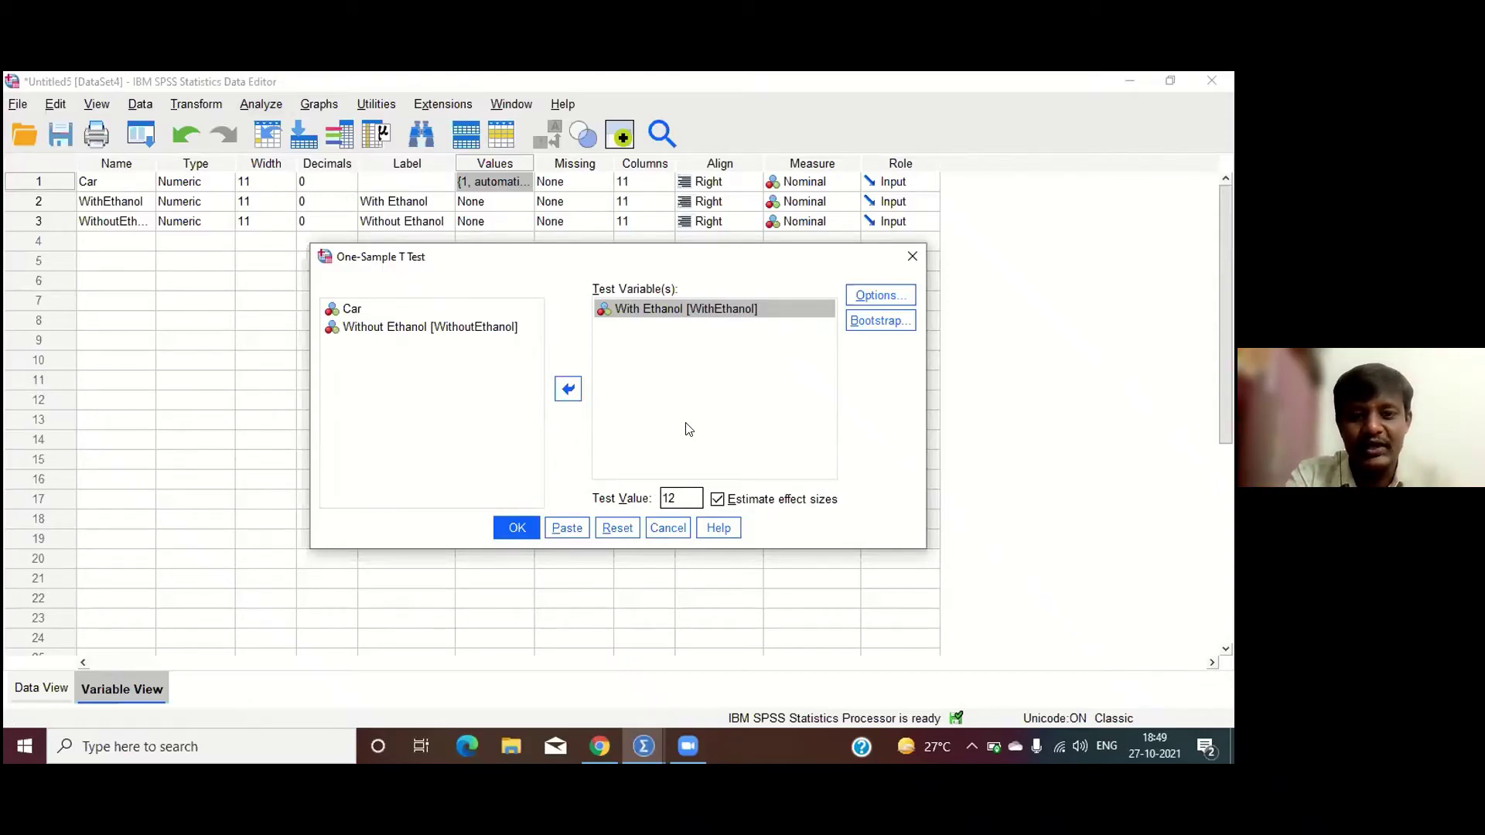
{"action": "left_click", "coordinate": [522, 533]}
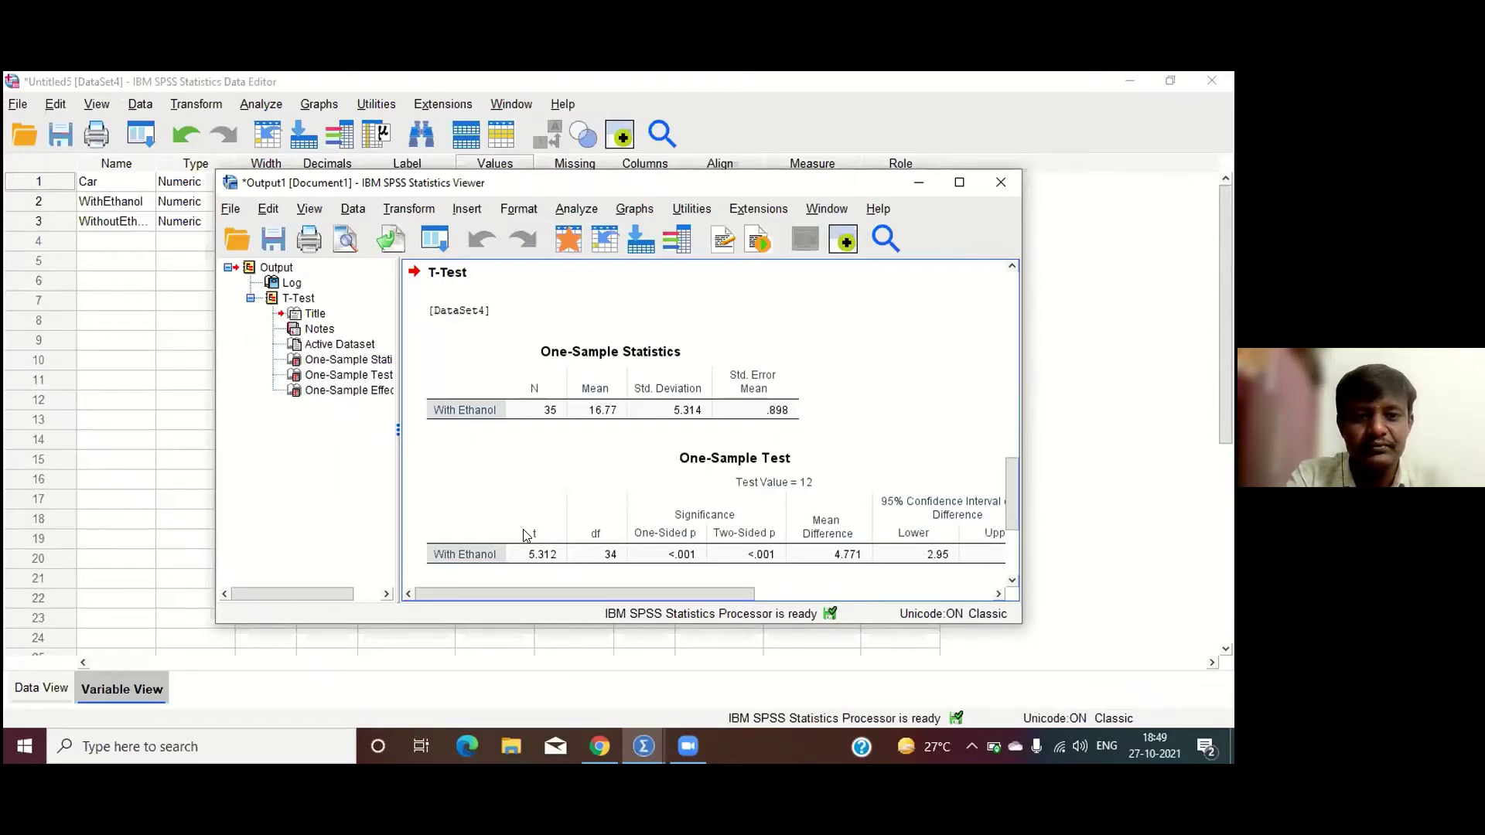
Examine the With Ethanol t-test output, including the One-Sample Test and One-Sample Effect Sizes tables, and maximize the output viewer.
{"action": "scroll", "coordinate": [527, 534], "scroll_direction": "down", "scroll_amount": 2}
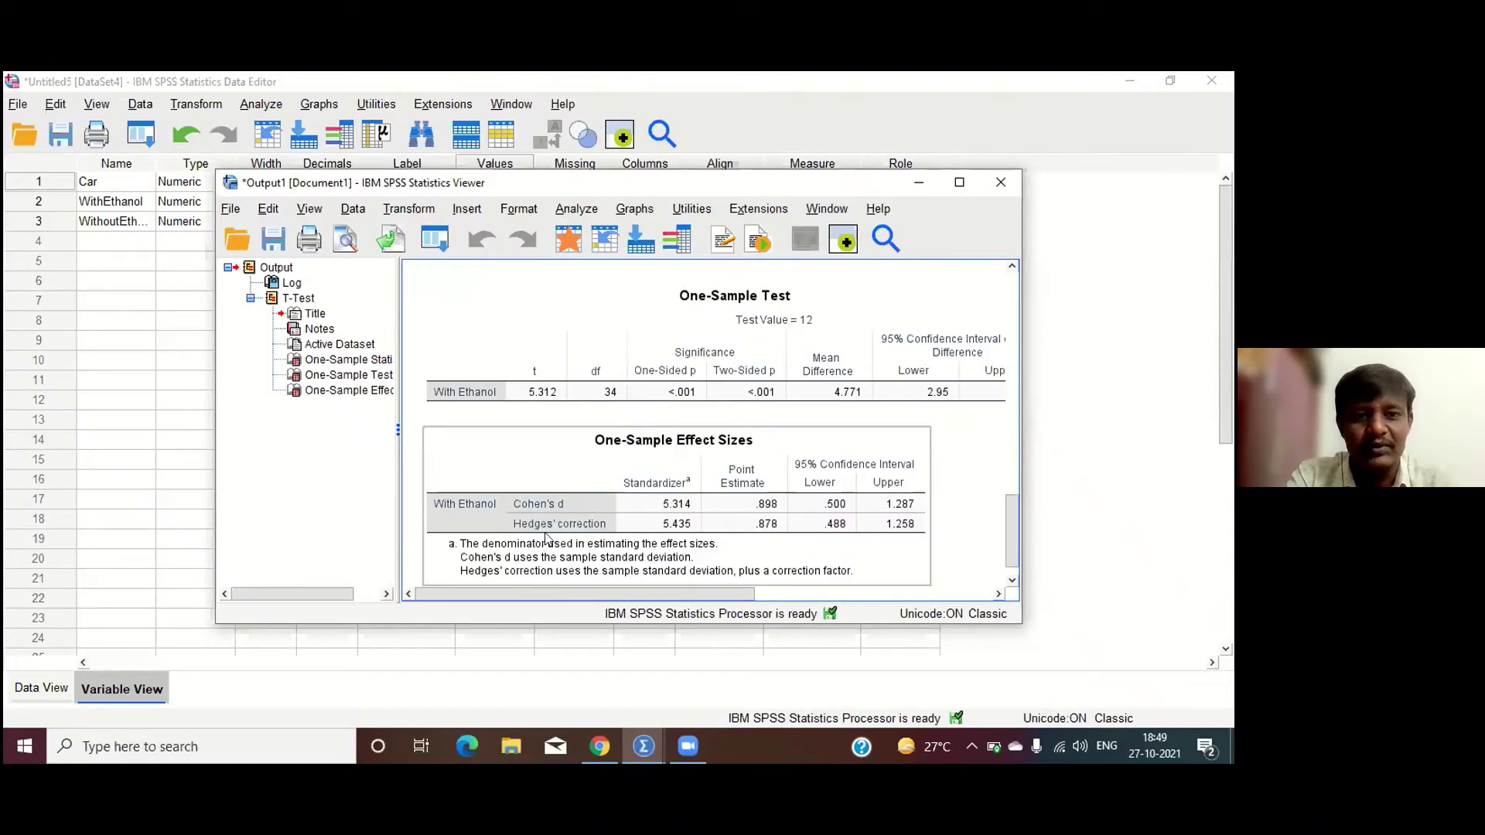
{"action": "scroll", "coordinate": [580, 510], "scroll_direction": "down", "scroll_amount": 1}
{"action": "scroll", "coordinate": [616, 507], "scroll_direction": "up", "scroll_amount": 5}
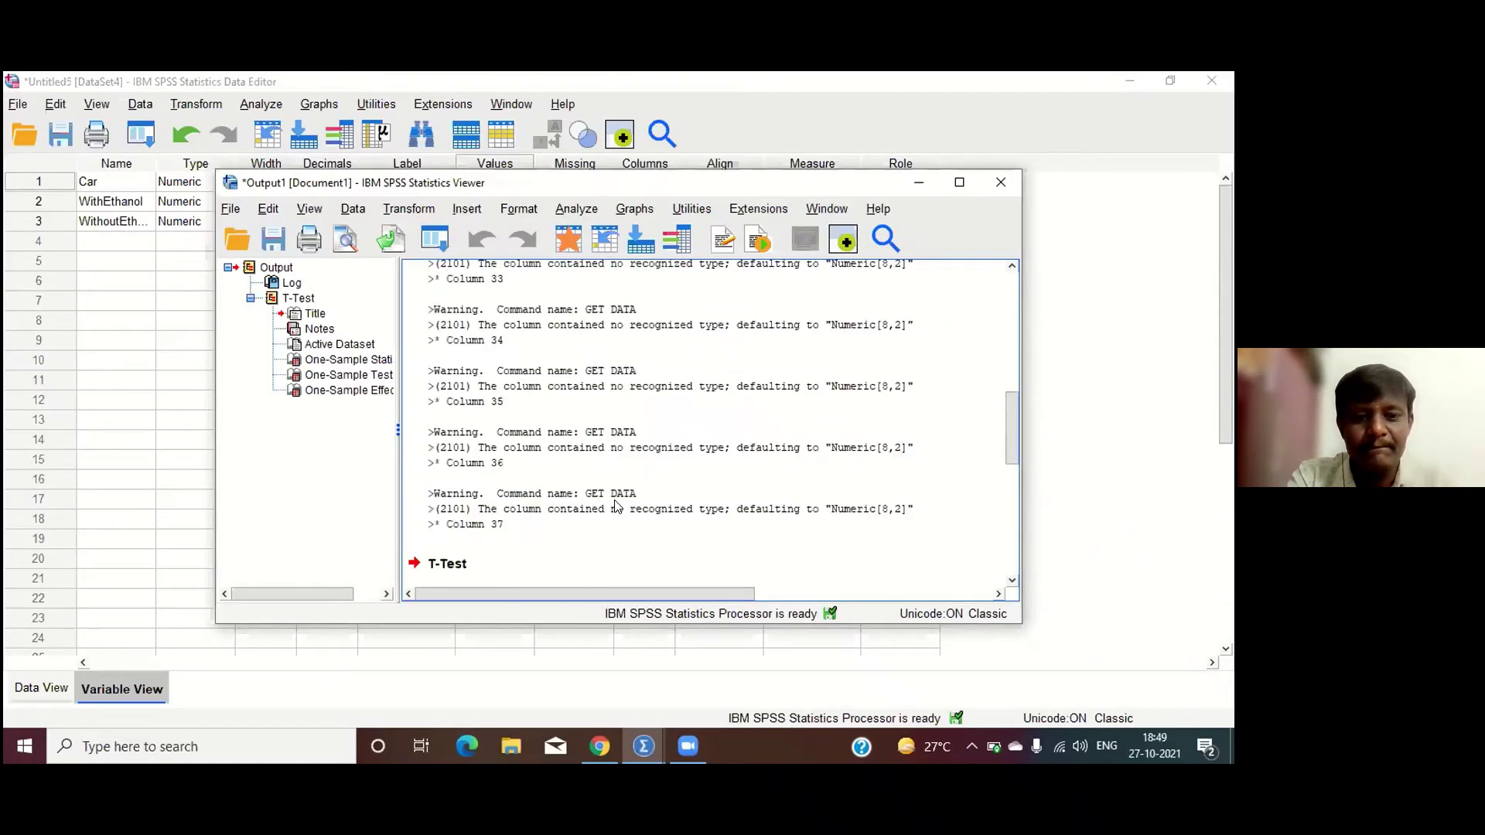
{"action": "scroll", "coordinate": [616, 507], "scroll_direction": "up", "scroll_amount": 3}
{"action": "scroll", "coordinate": [616, 506], "scroll_direction": "down", "scroll_amount": 2}
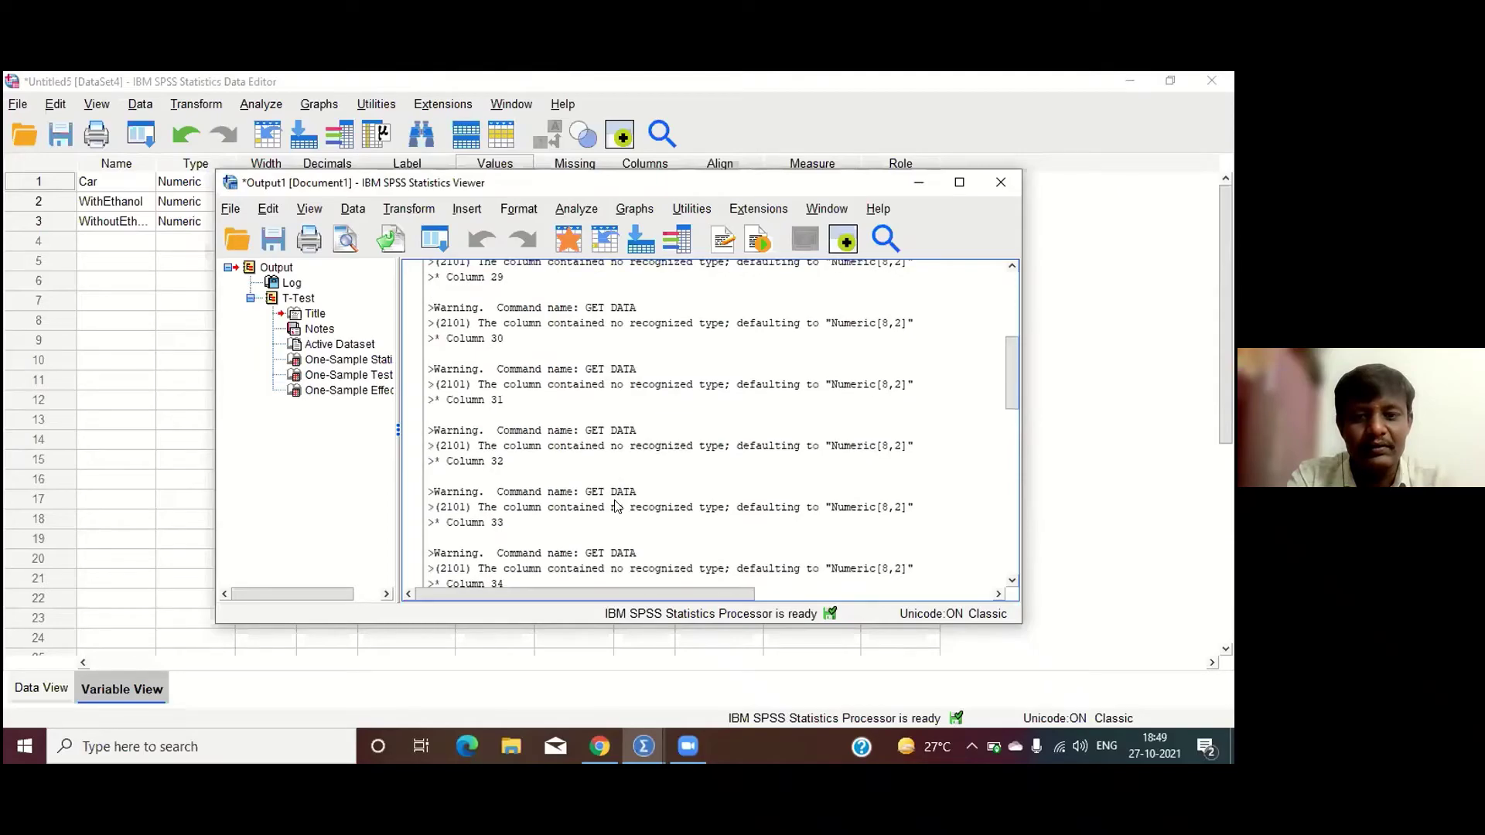
{"action": "left_click", "coordinate": [298, 298]}
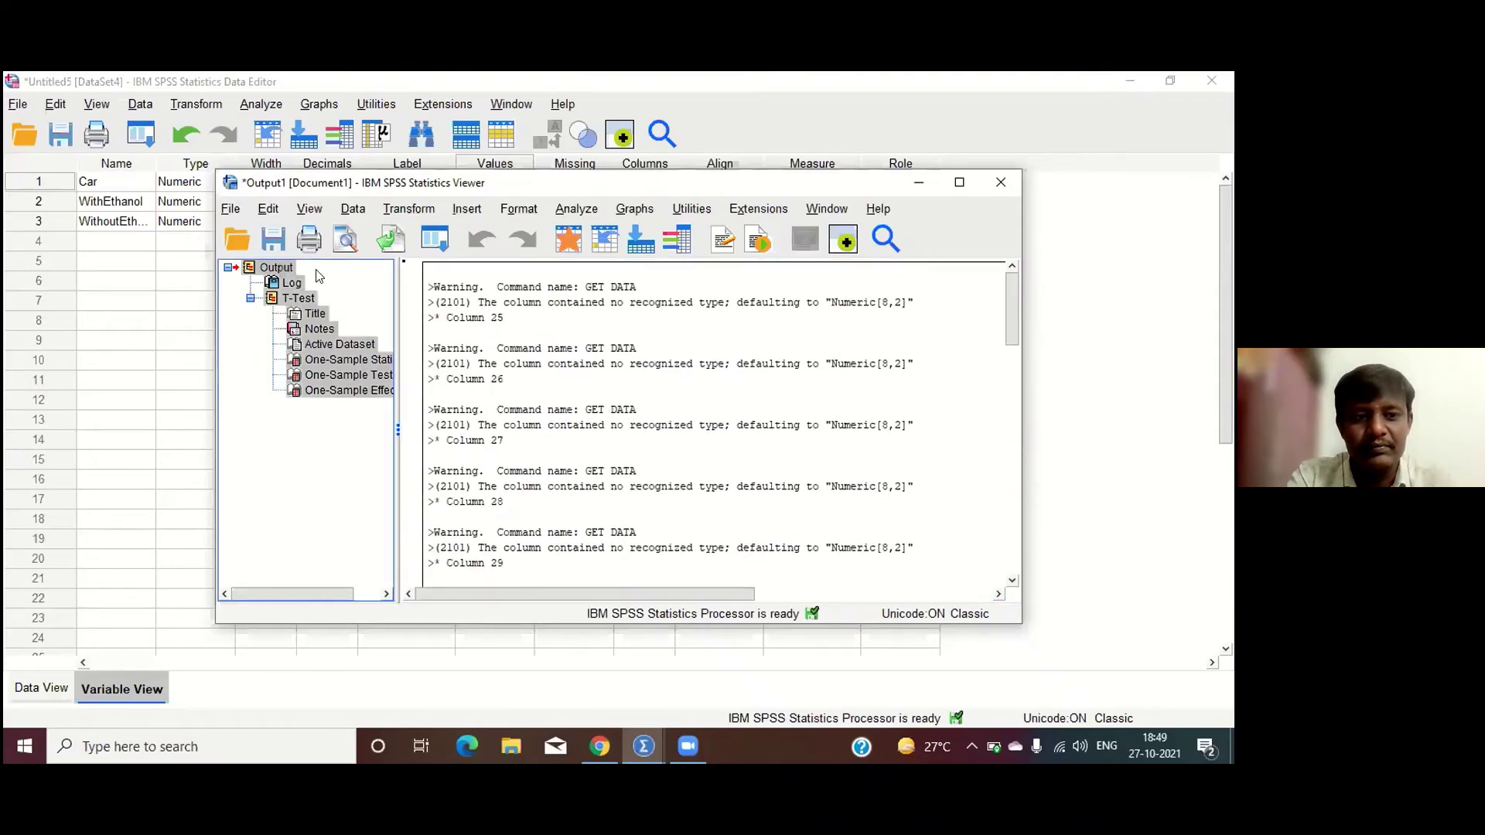
{"action": "scroll", "coordinate": [667, 418], "scroll_direction": "down", "scroll_amount": 4}
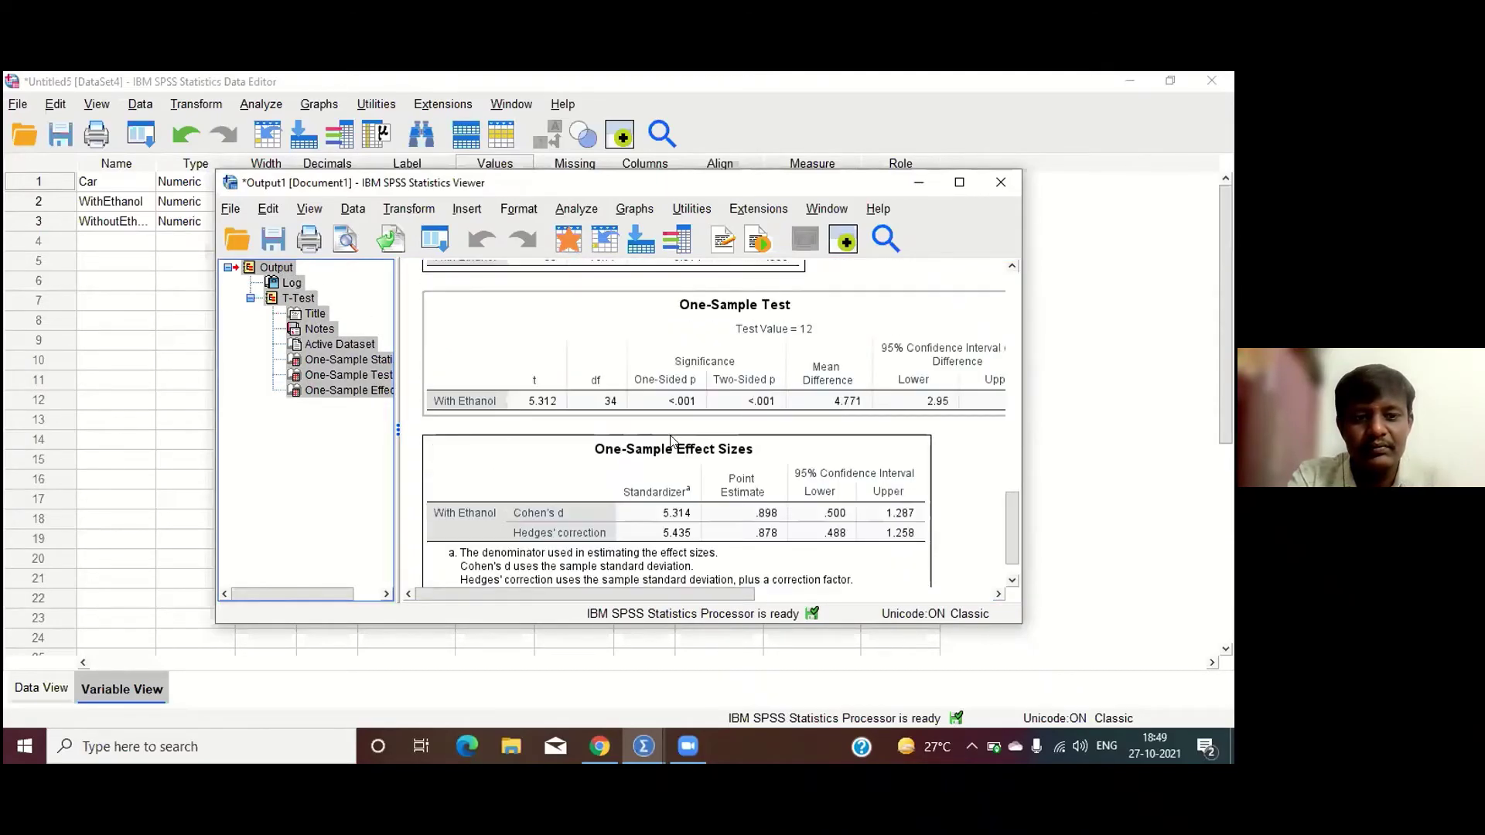
{"action": "scroll", "coordinate": [699, 443], "scroll_direction": "down", "scroll_amount": 1}
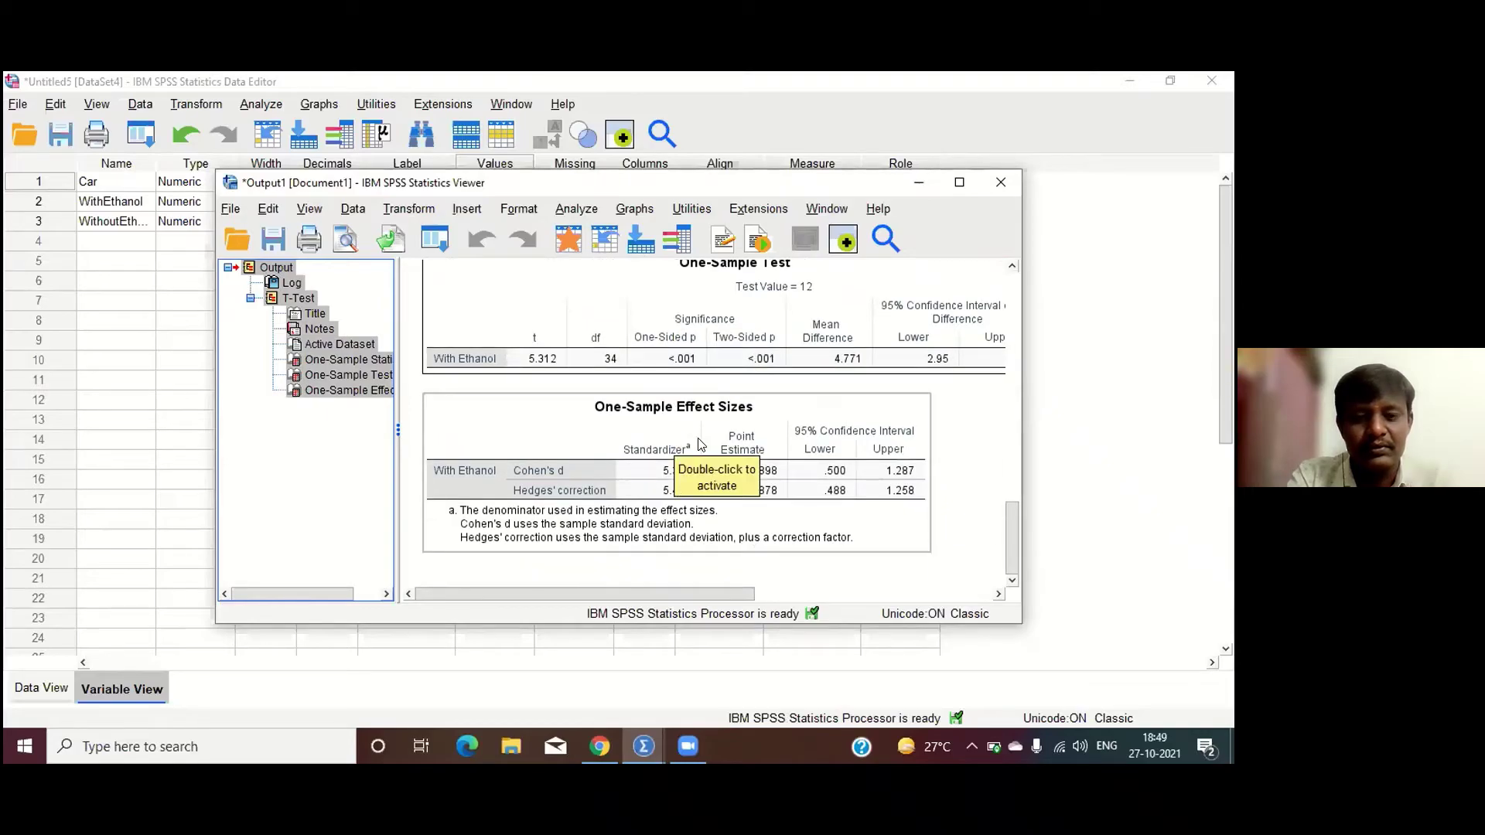
{"action": "scroll", "coordinate": [701, 443], "scroll_direction": "up", "scroll_amount": 3}
{"action": "scroll", "coordinate": [740, 445], "scroll_direction": "up", "scroll_amount": 2}
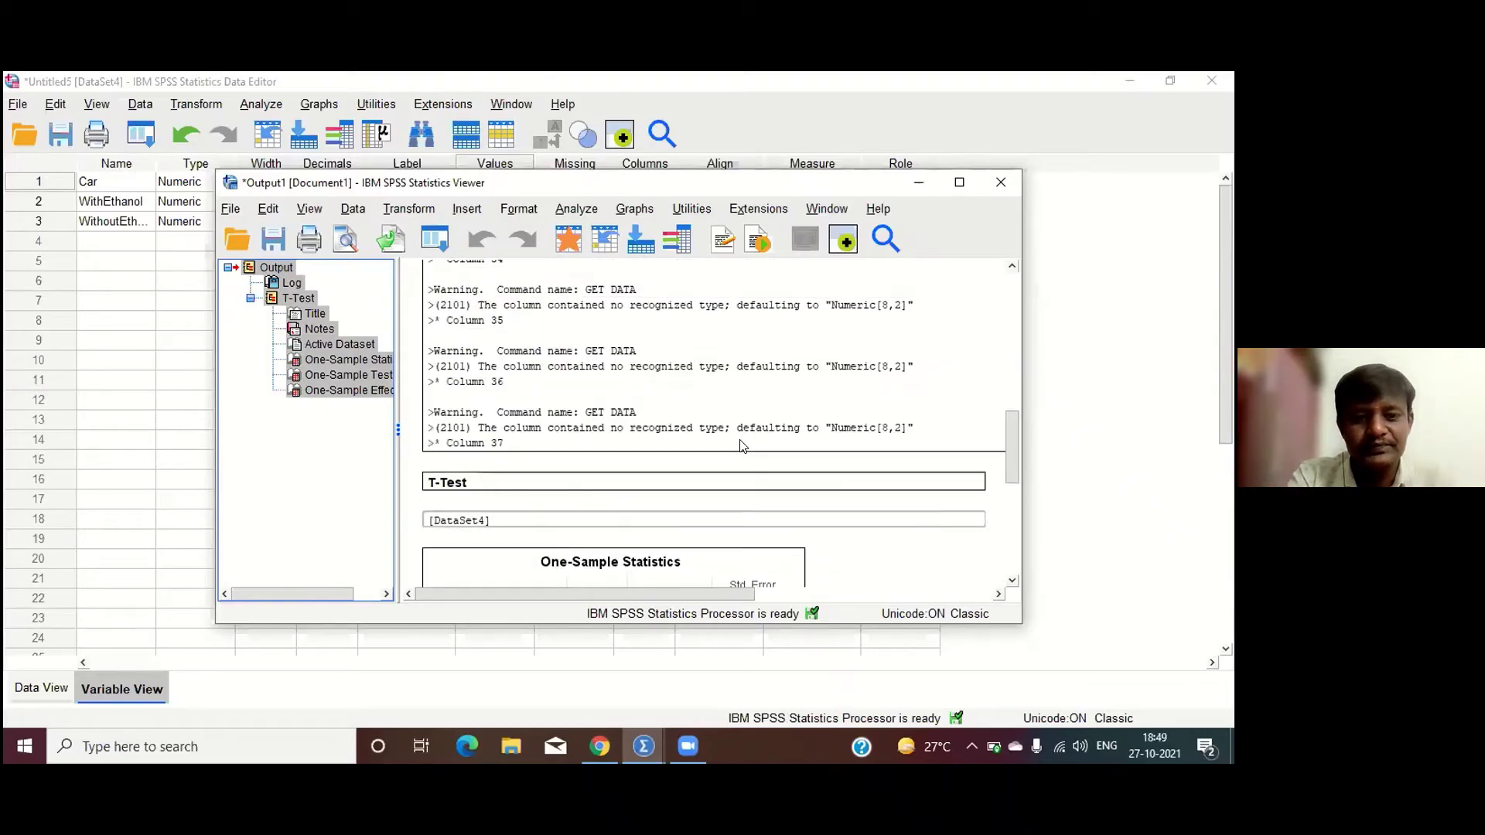
{"action": "scroll", "coordinate": [740, 445], "scroll_direction": "up", "scroll_amount": 2}
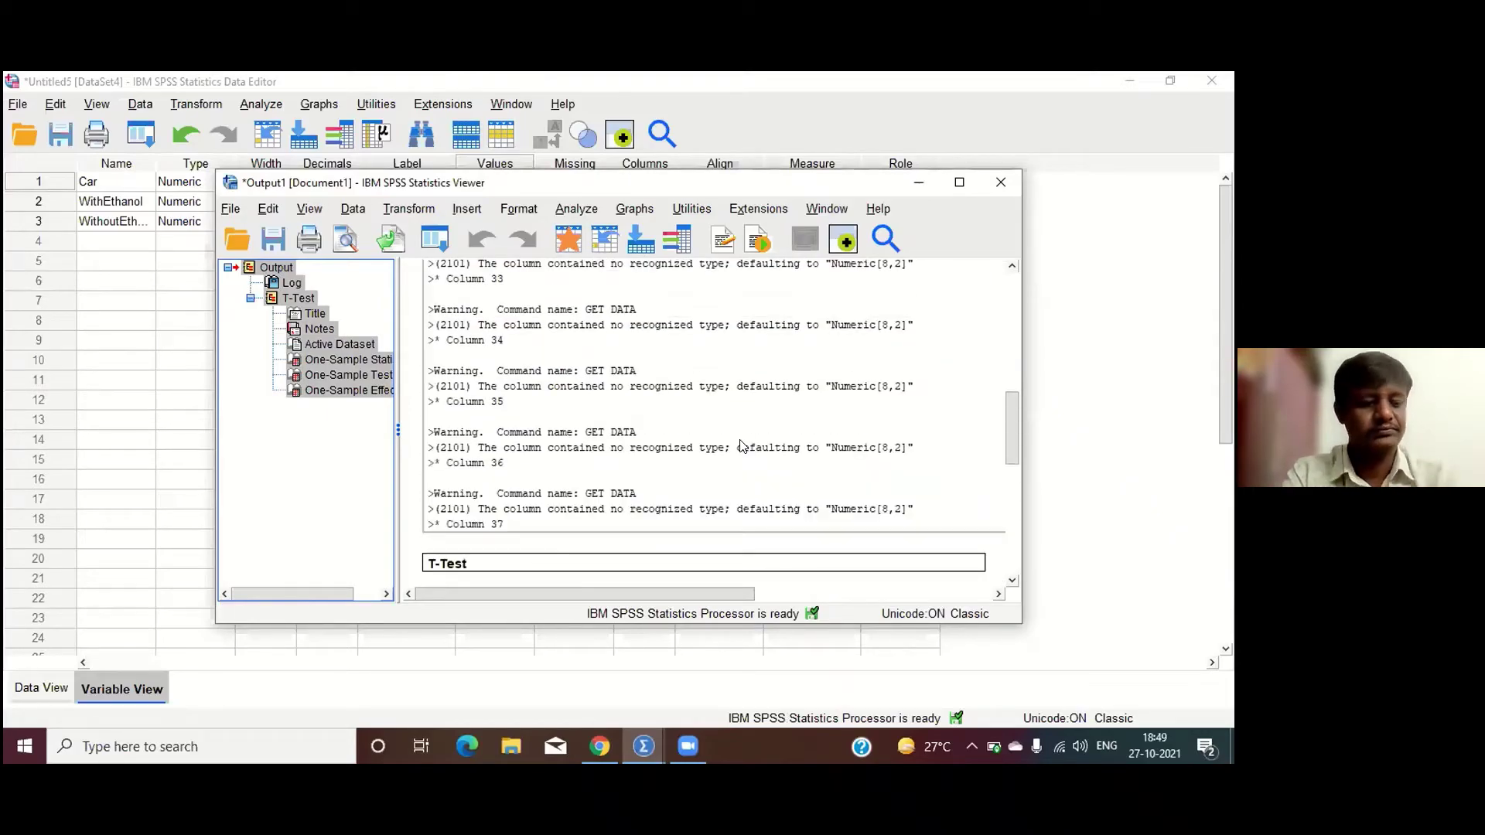
{"action": "left_click", "coordinate": [946, 183]}
{"action": "scroll", "coordinate": [773, 398], "scroll_direction": "up", "scroll_amount": 5}
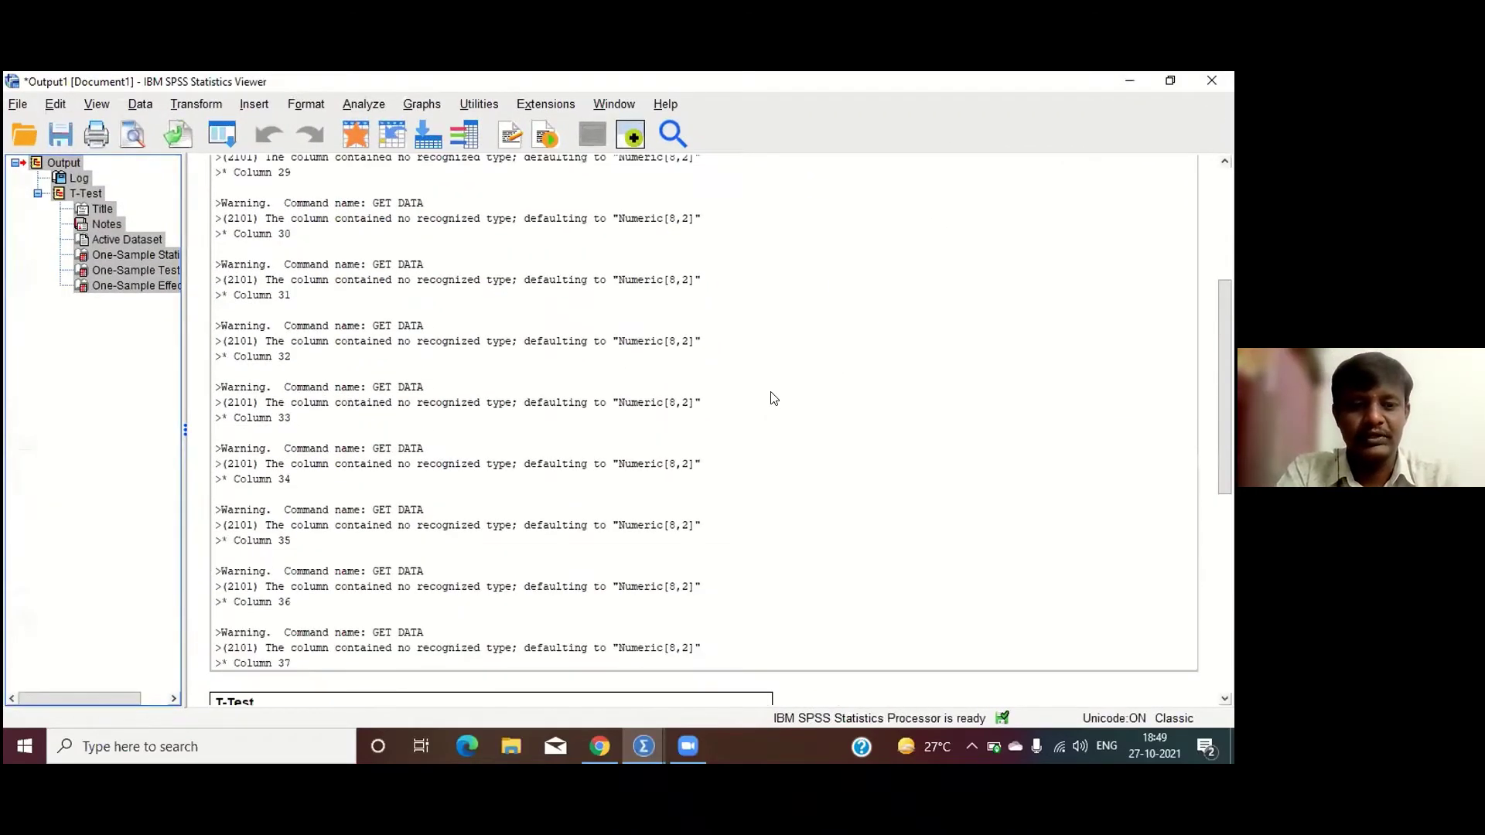
{"action": "scroll", "coordinate": [774, 398], "scroll_direction": "down", "scroll_amount": 10}
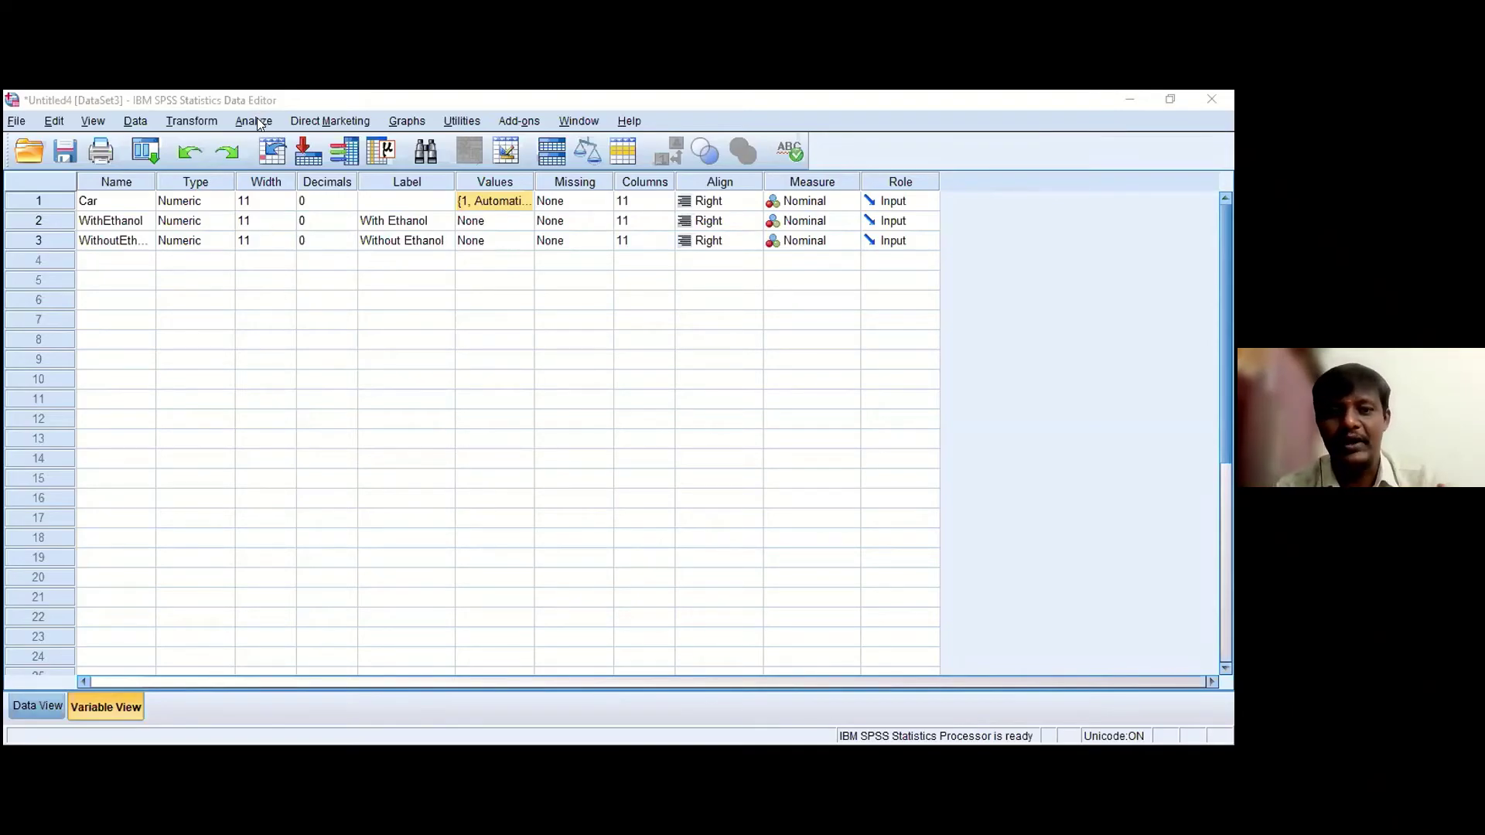
Run a Paired-Samples T Test with With Ethanol as Variable1 and Without Ethanol as Variable2 of pair 1.
{"action": "left_click", "coordinate": [310, 121]}
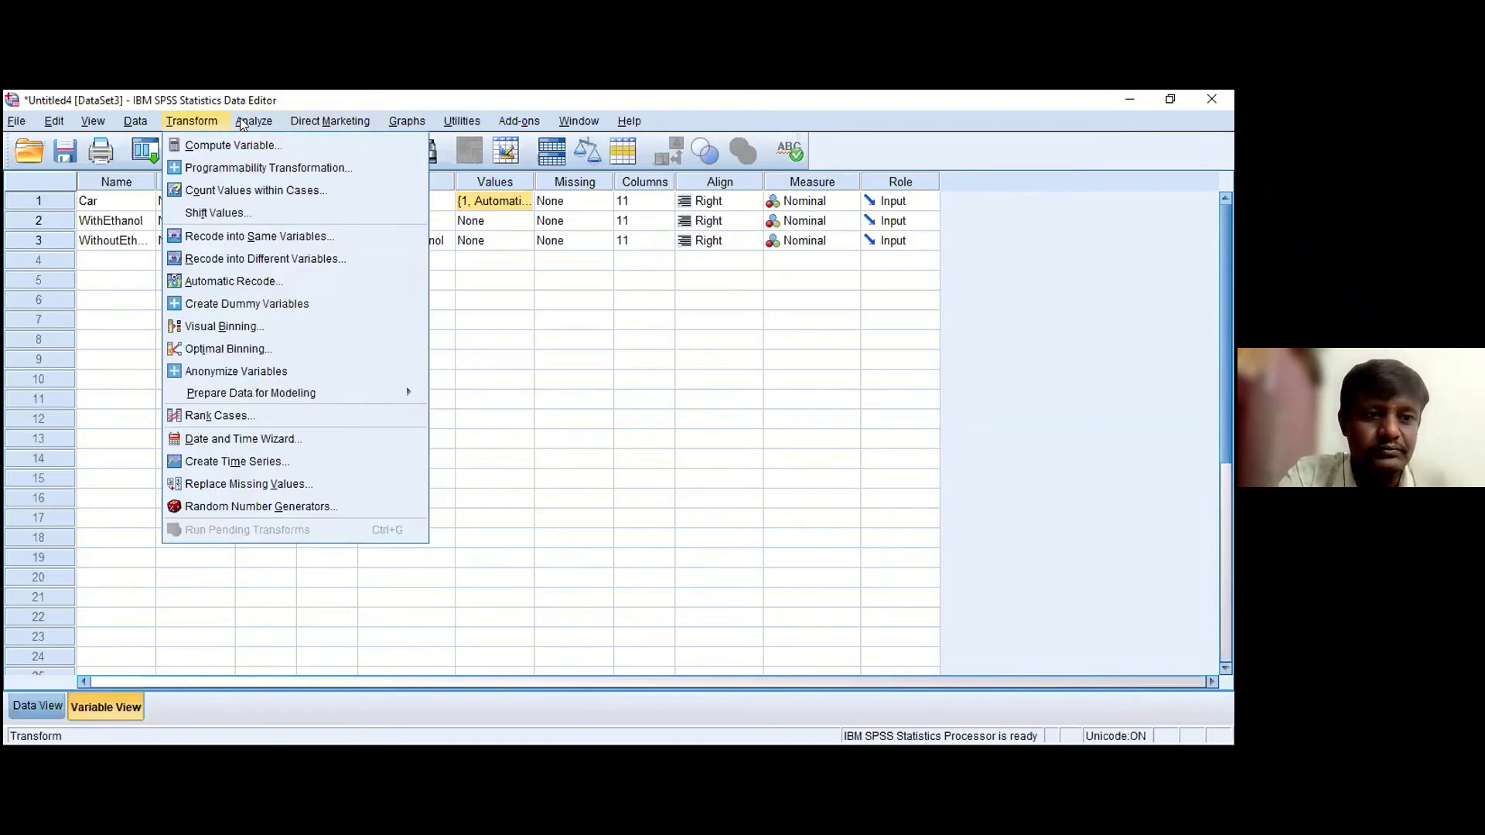
{"action": "mouse_move", "coordinate": [312, 211]}
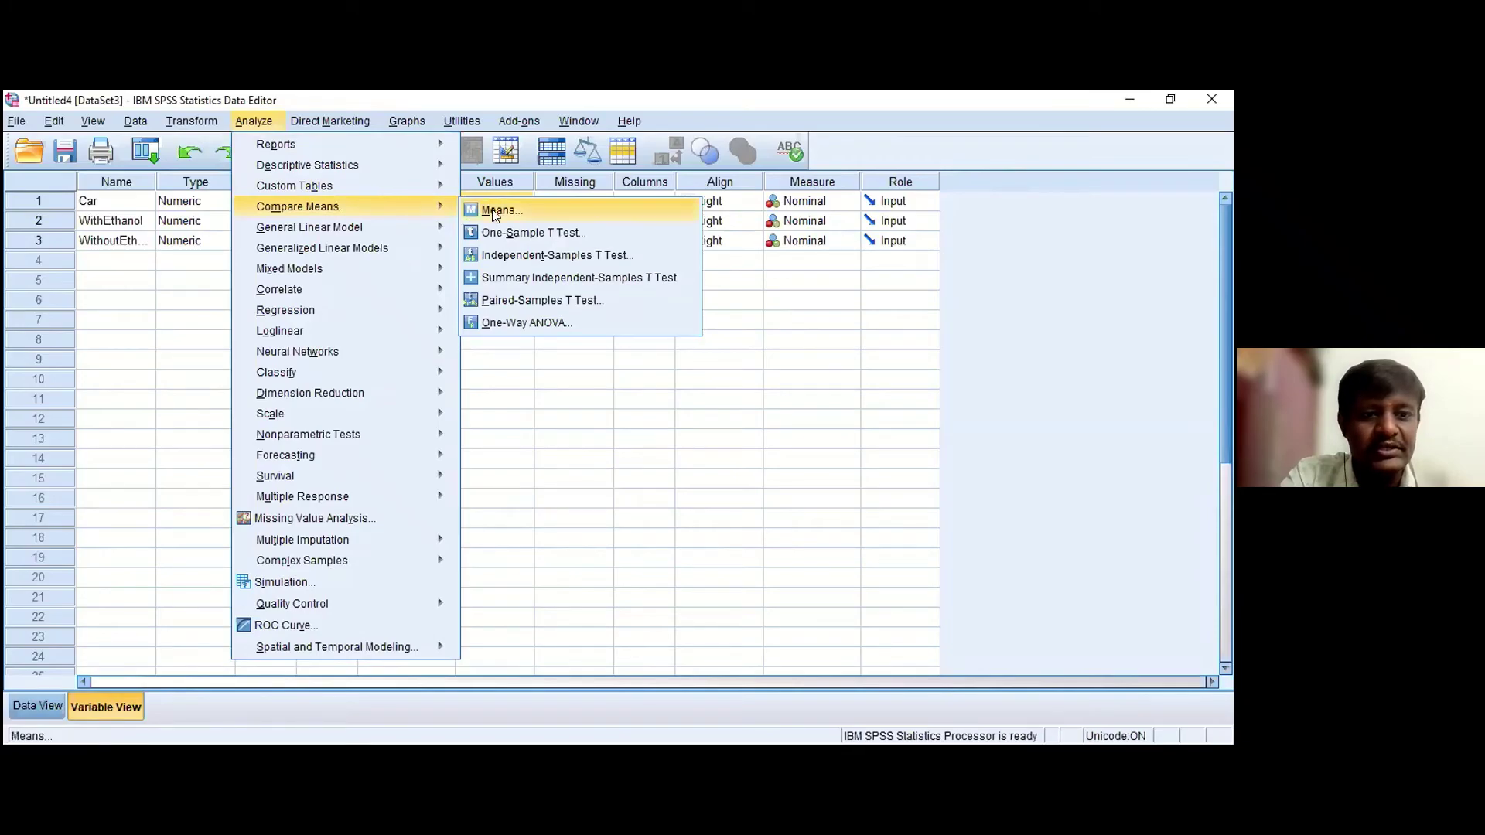
{"action": "left_click", "coordinate": [510, 300]}
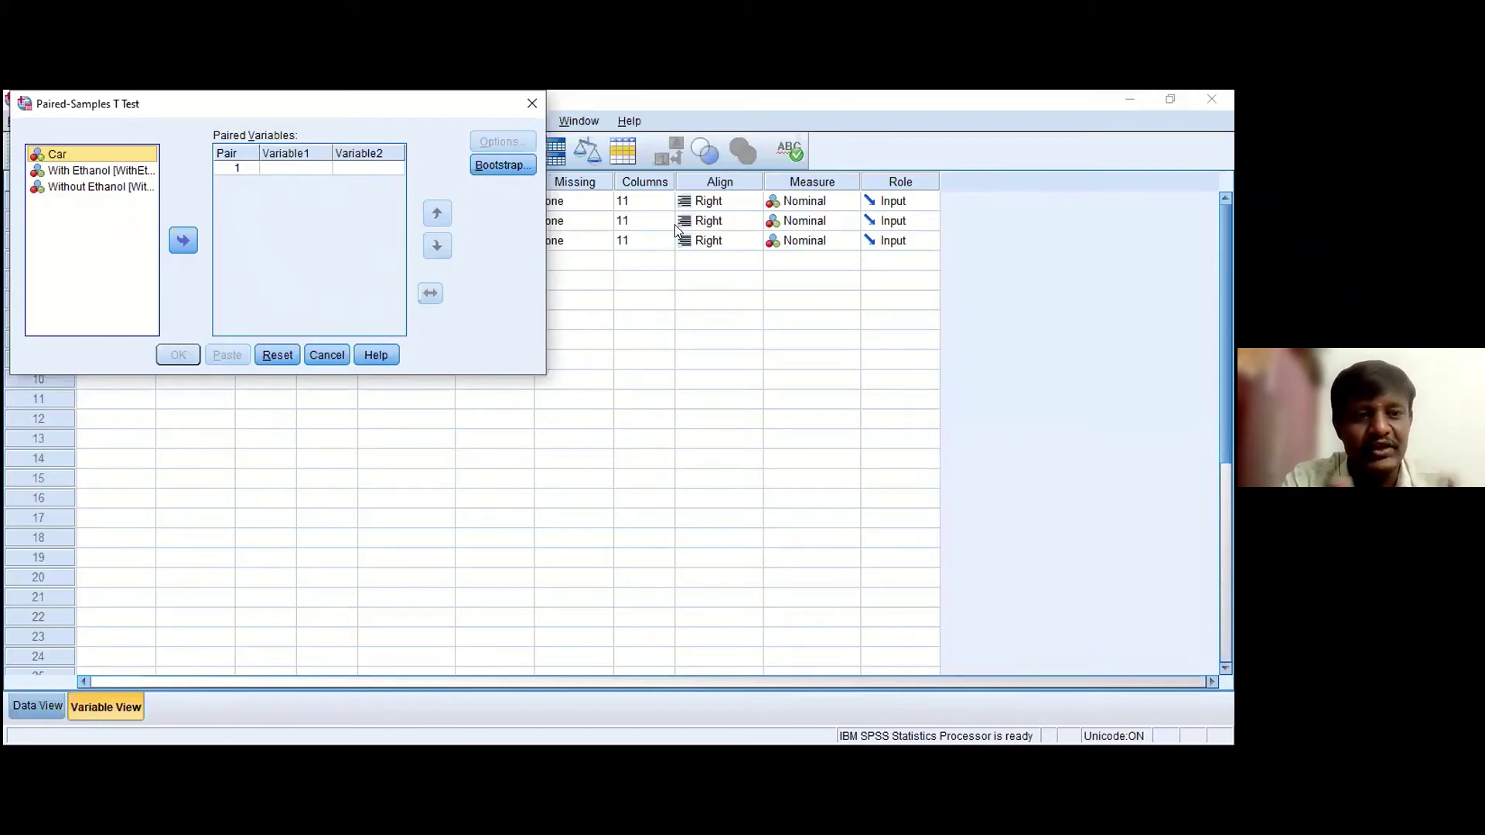
{"action": "left_click", "coordinate": [119, 172]}
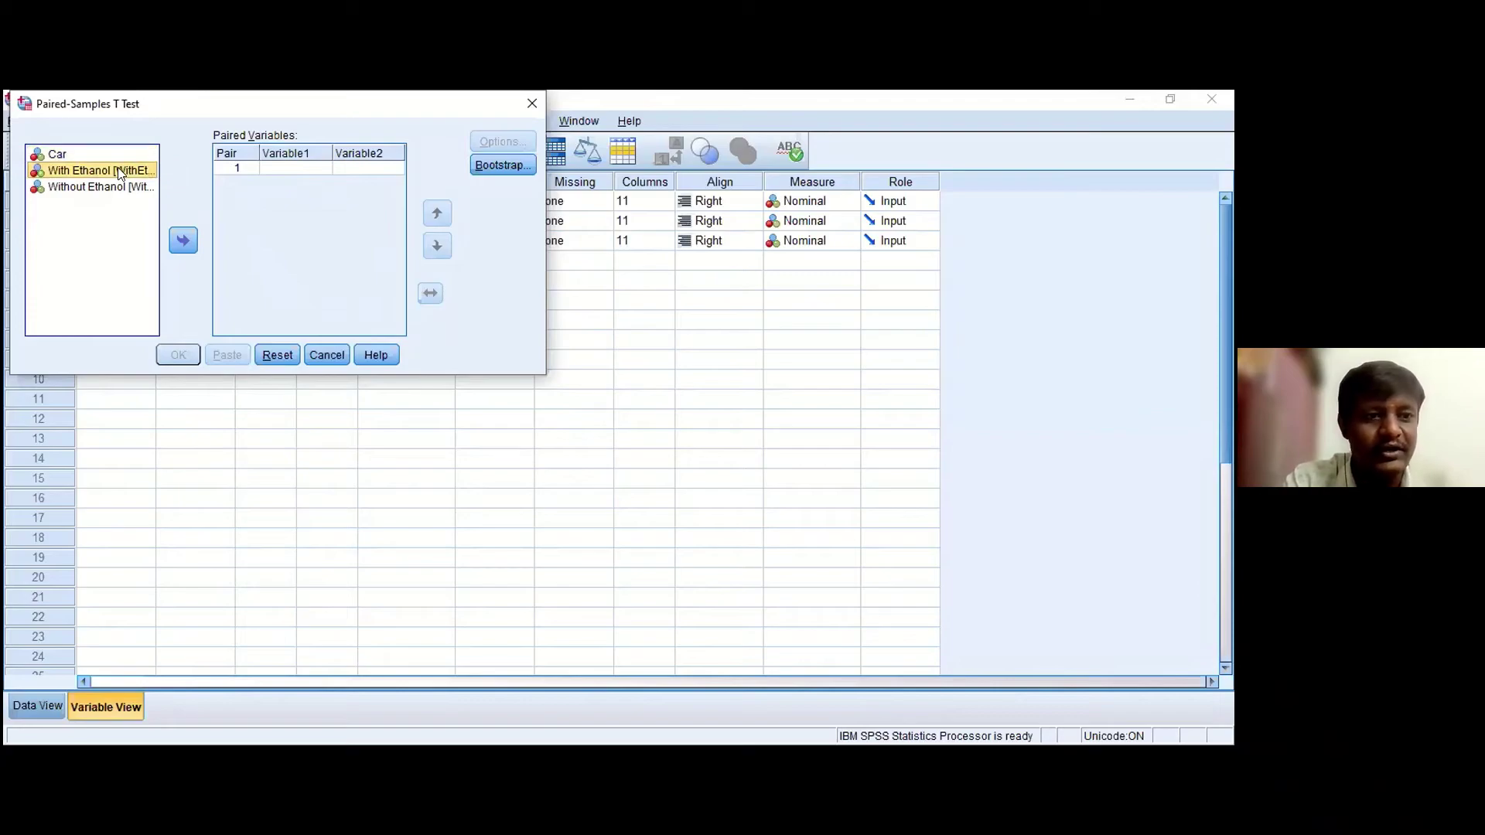
{"action": "left_click", "coordinate": [273, 171]}
{"action": "left_click", "coordinate": [182, 242]}
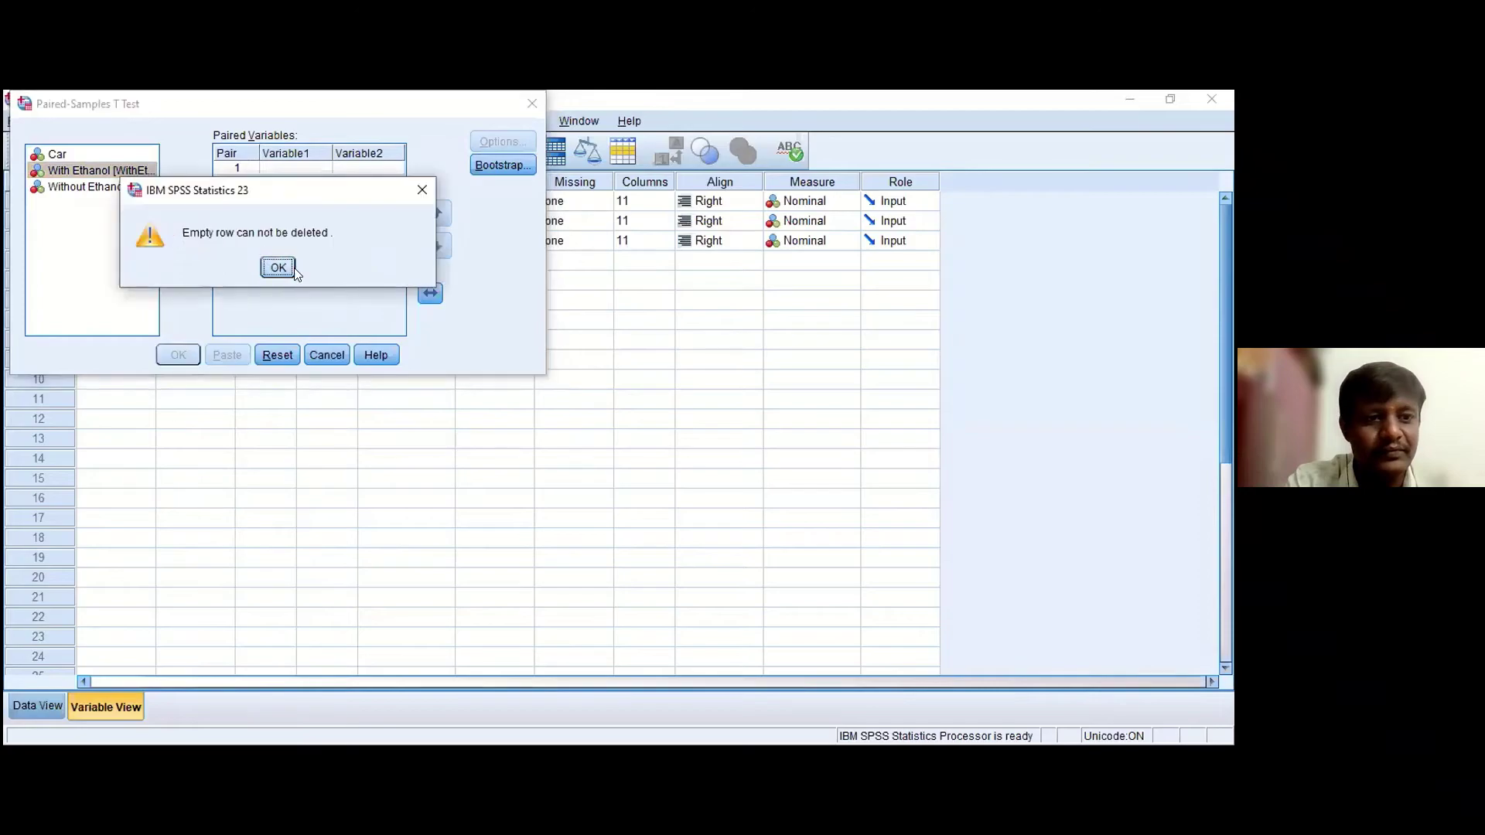
{"action": "left_click", "coordinate": [278, 267]}
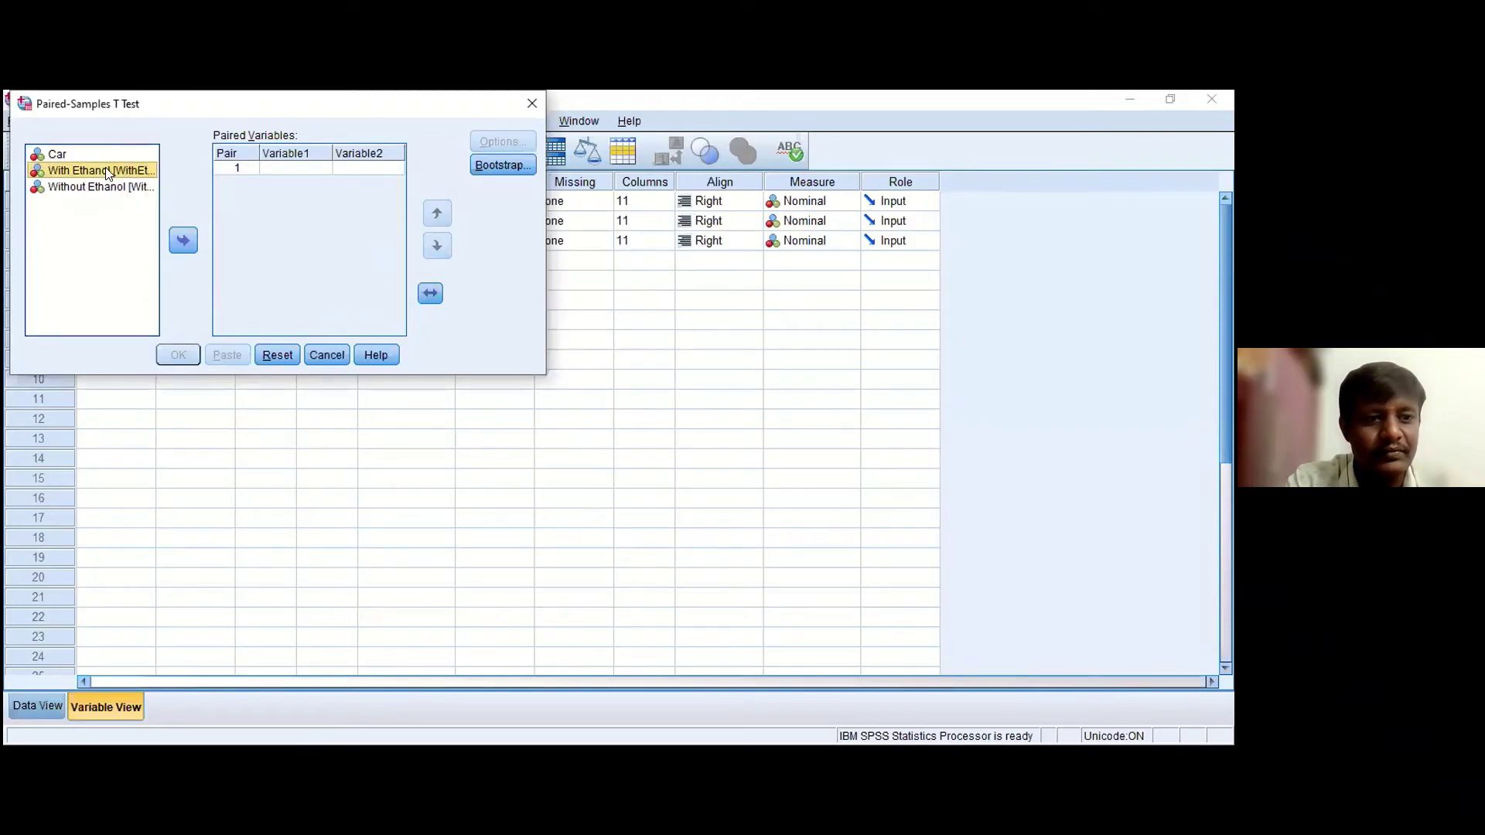
{"action": "left_click", "coordinate": [182, 242]}
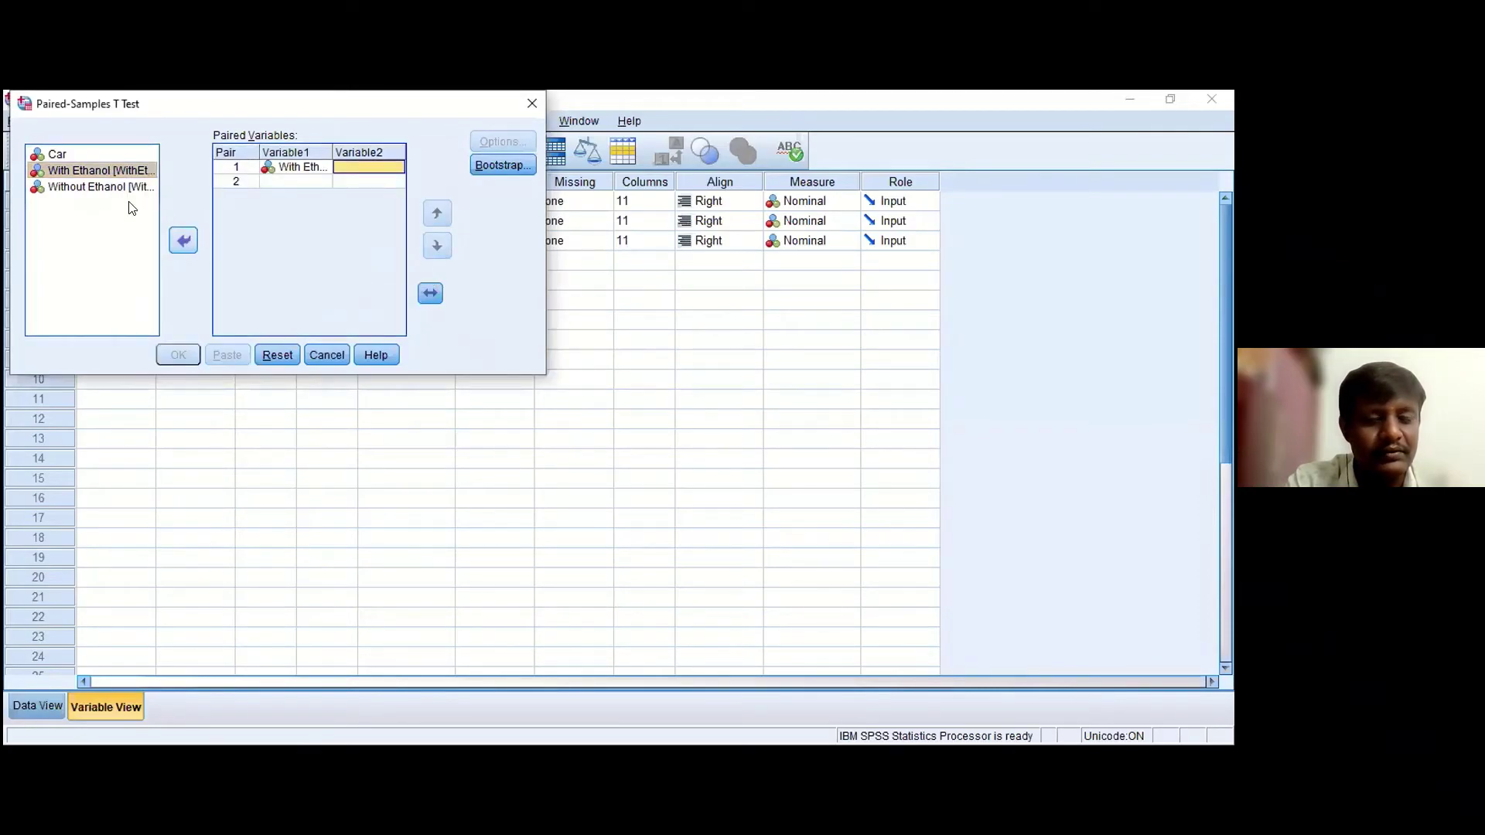
{"action": "left_click", "coordinate": [114, 188]}
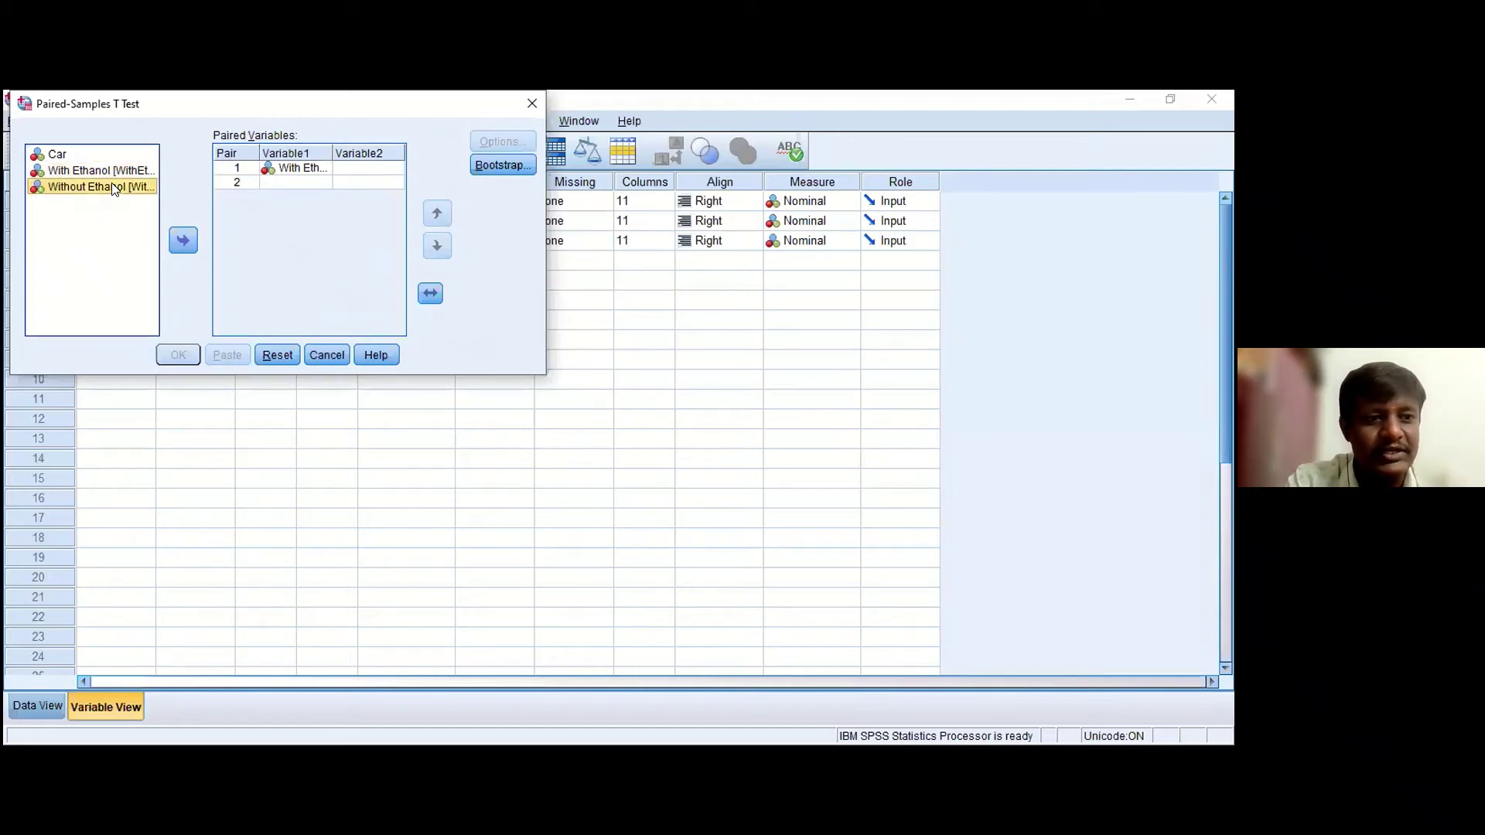
{"action": "left_click", "coordinate": [184, 241]}
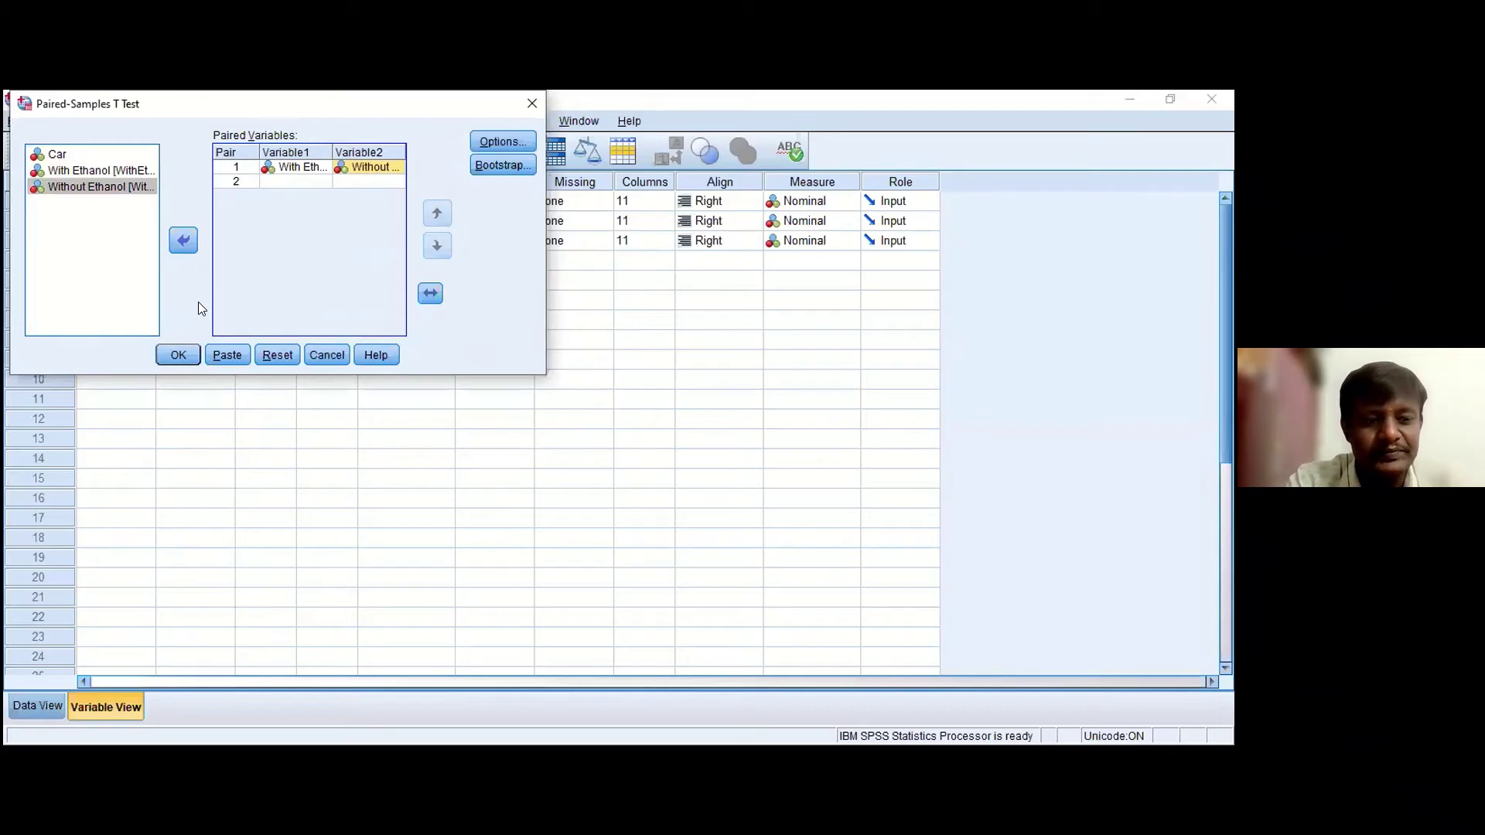
{"action": "left_click", "coordinate": [180, 355]}
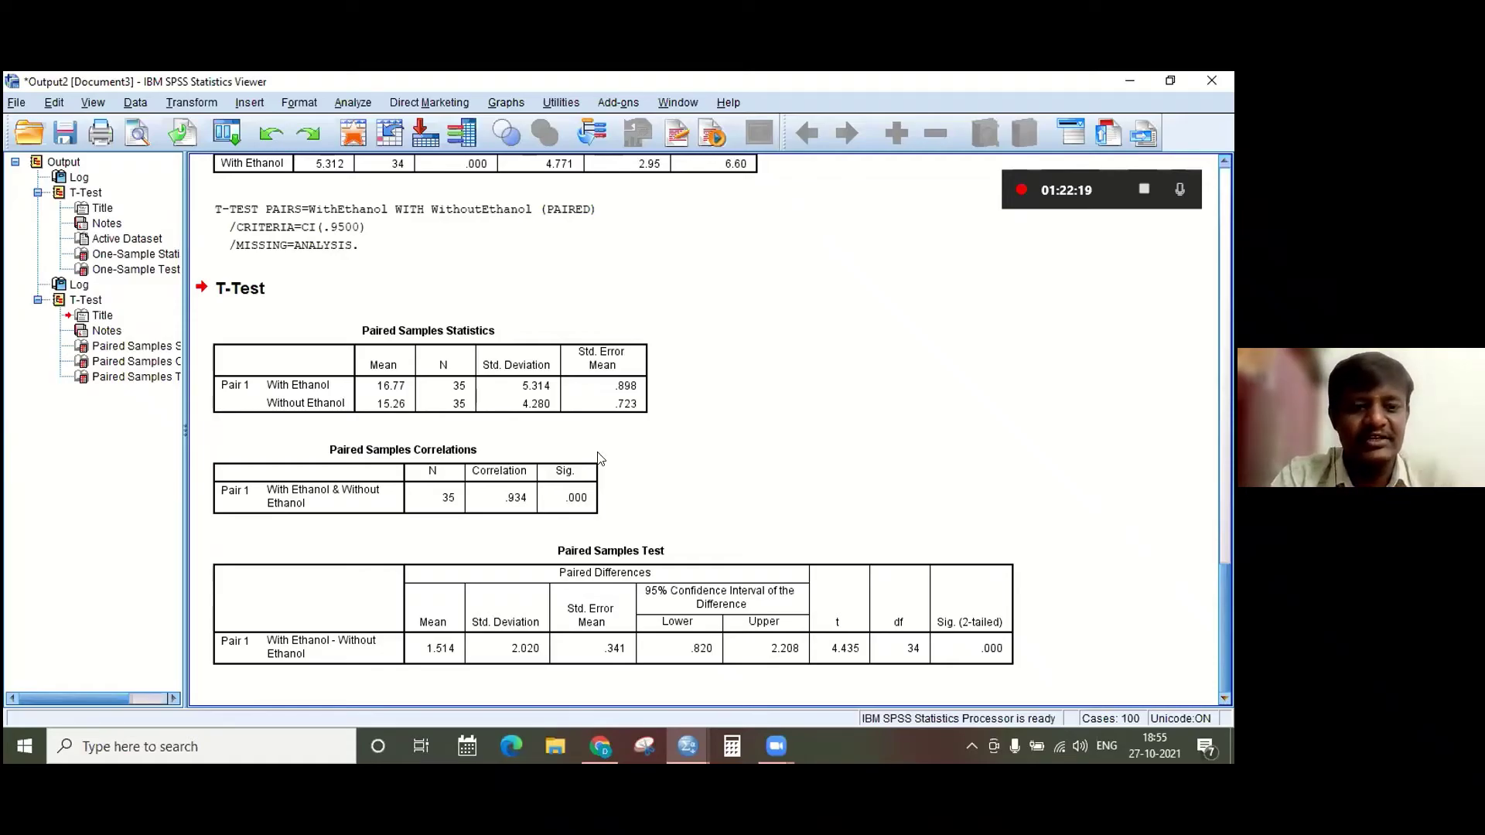
Examine the Paired Samples Statistics for With Ethanol and Without Ethanol, and return to the data editor.
{"action": "left_click", "coordinate": [399, 394]}
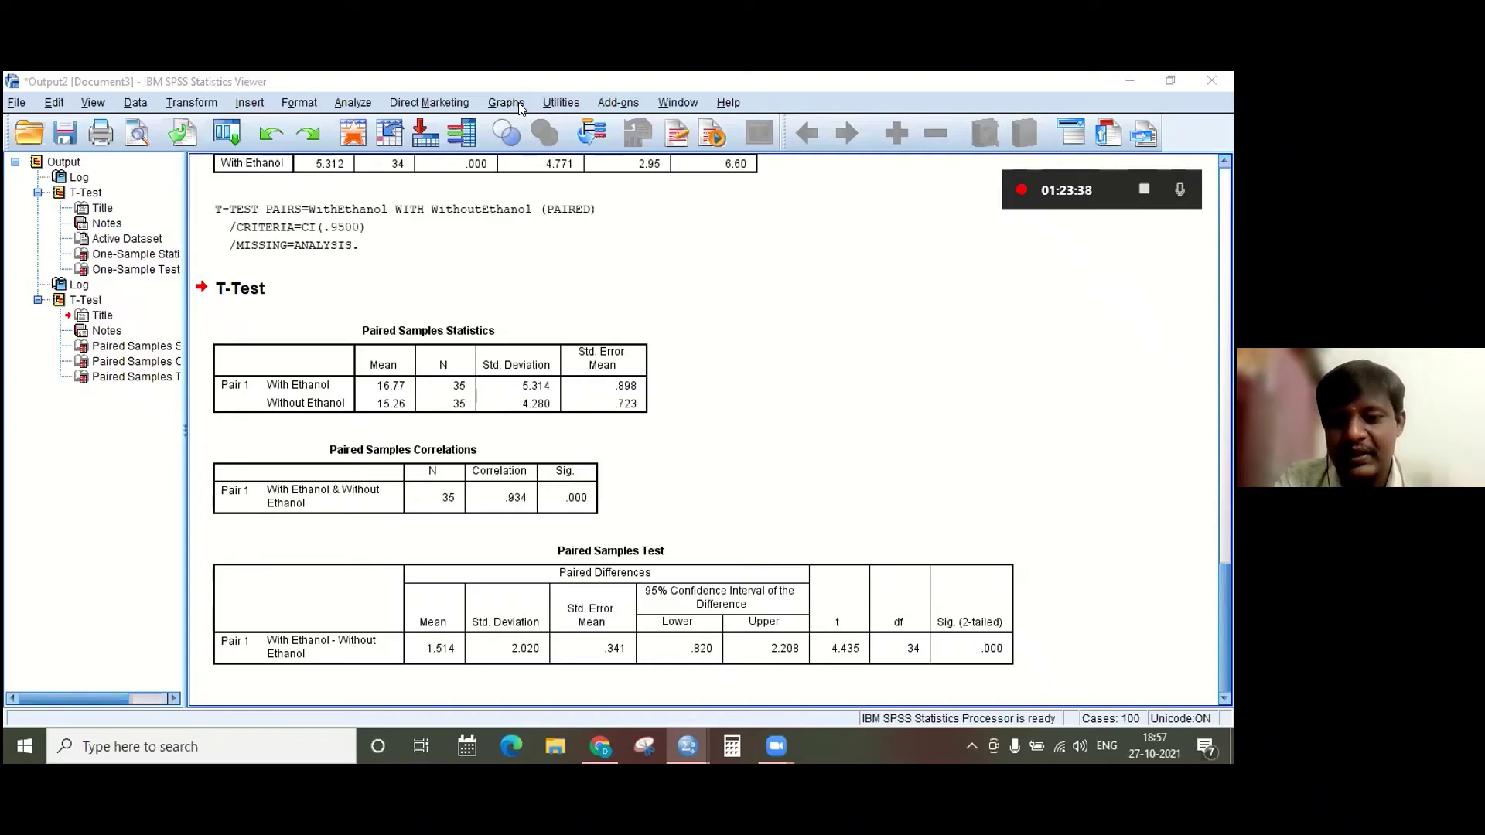
{"action": "left_click", "coordinate": [395, 394]}
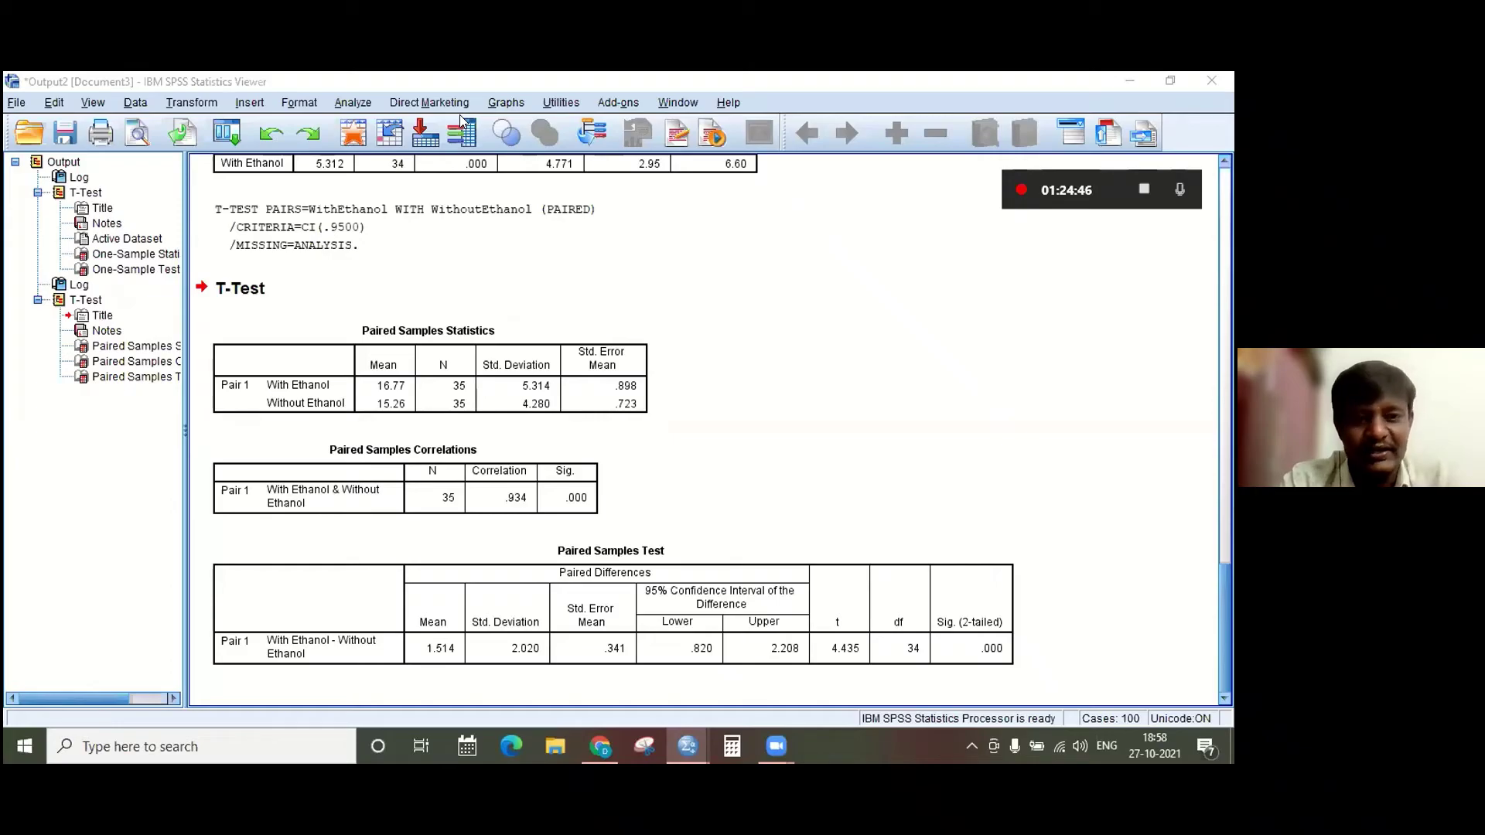
{"action": "left_click", "coordinate": [1129, 80]}
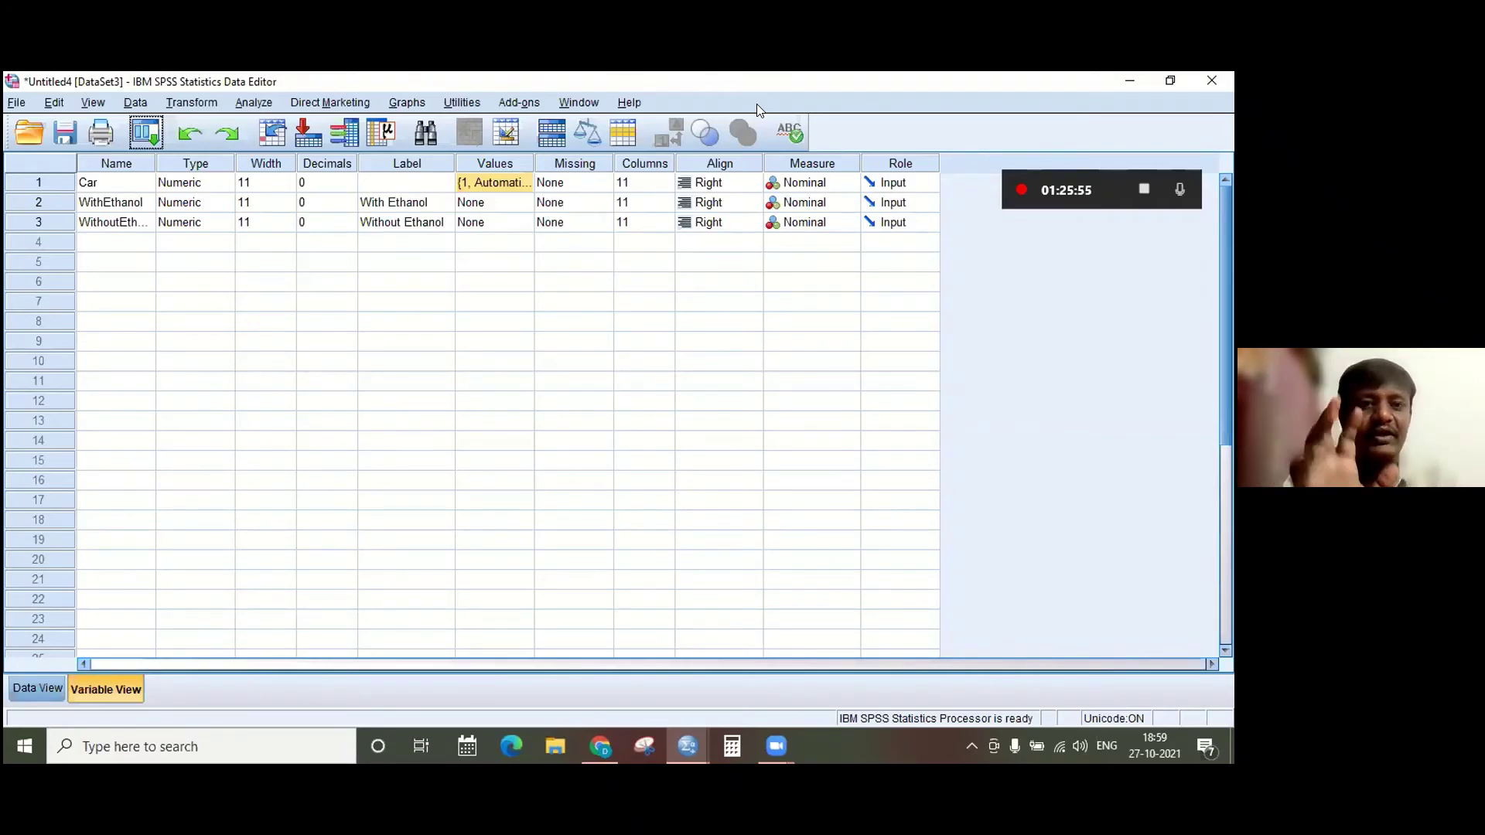
{"action": "key", "text": "alt+Tab"}
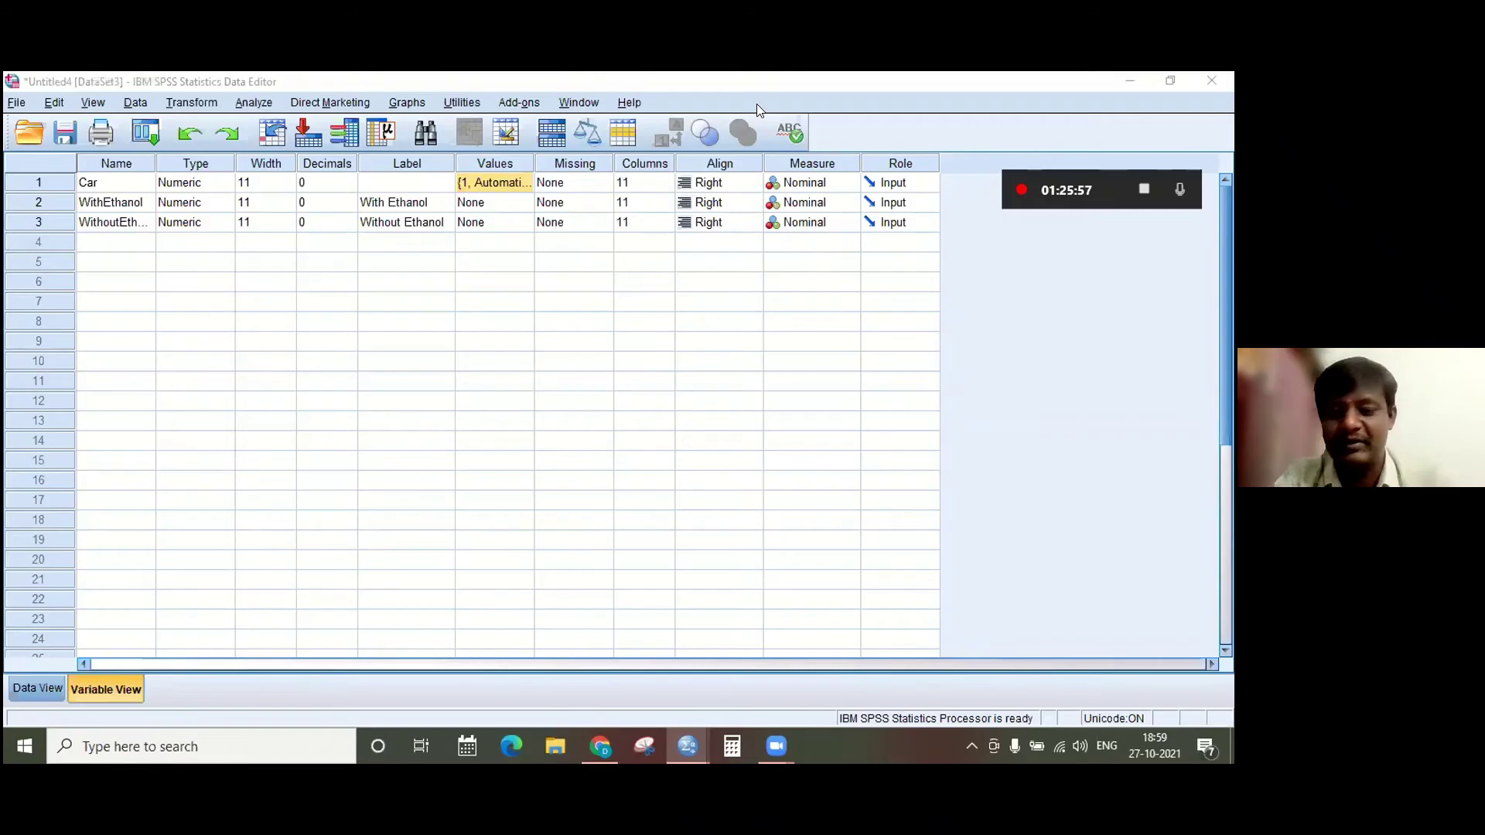
Set up an Independent-Samples T Test with Car as the grouping variable.
{"action": "left_click", "coordinate": [256, 105]}
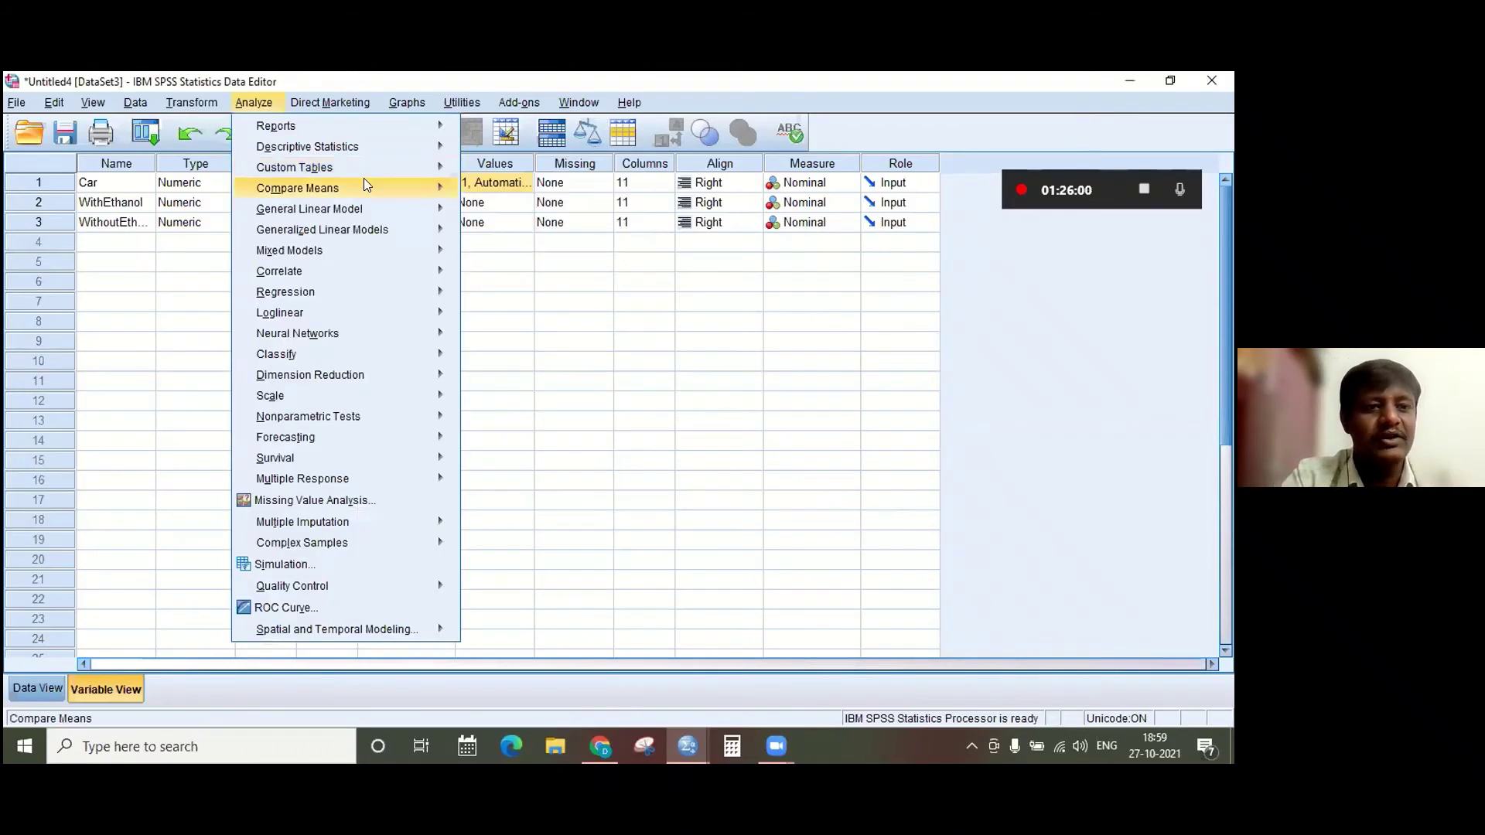
{"action": "mouse_move", "coordinate": [413, 193]}
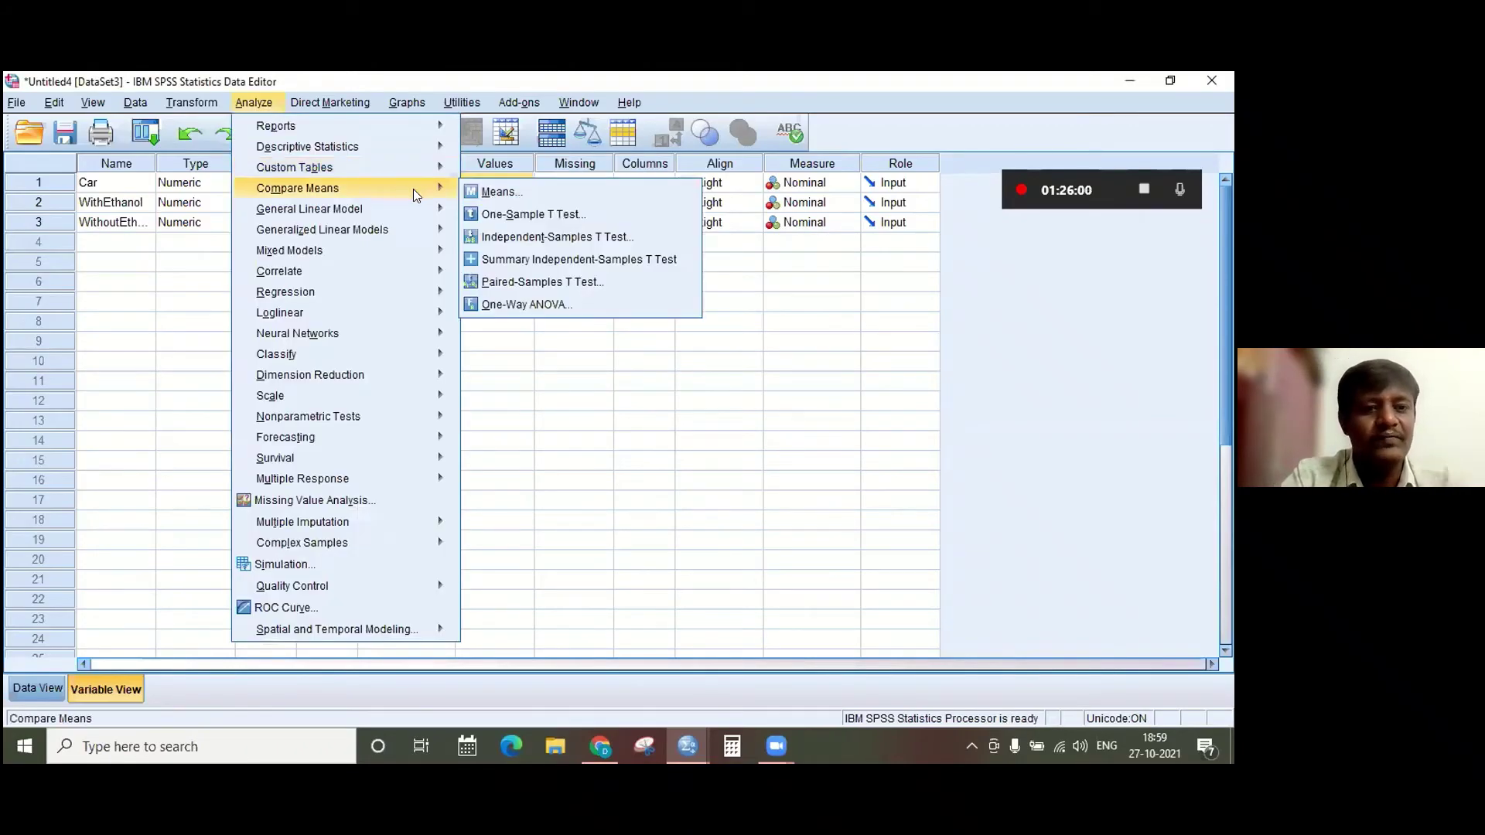
{"action": "left_click", "coordinate": [532, 238]}
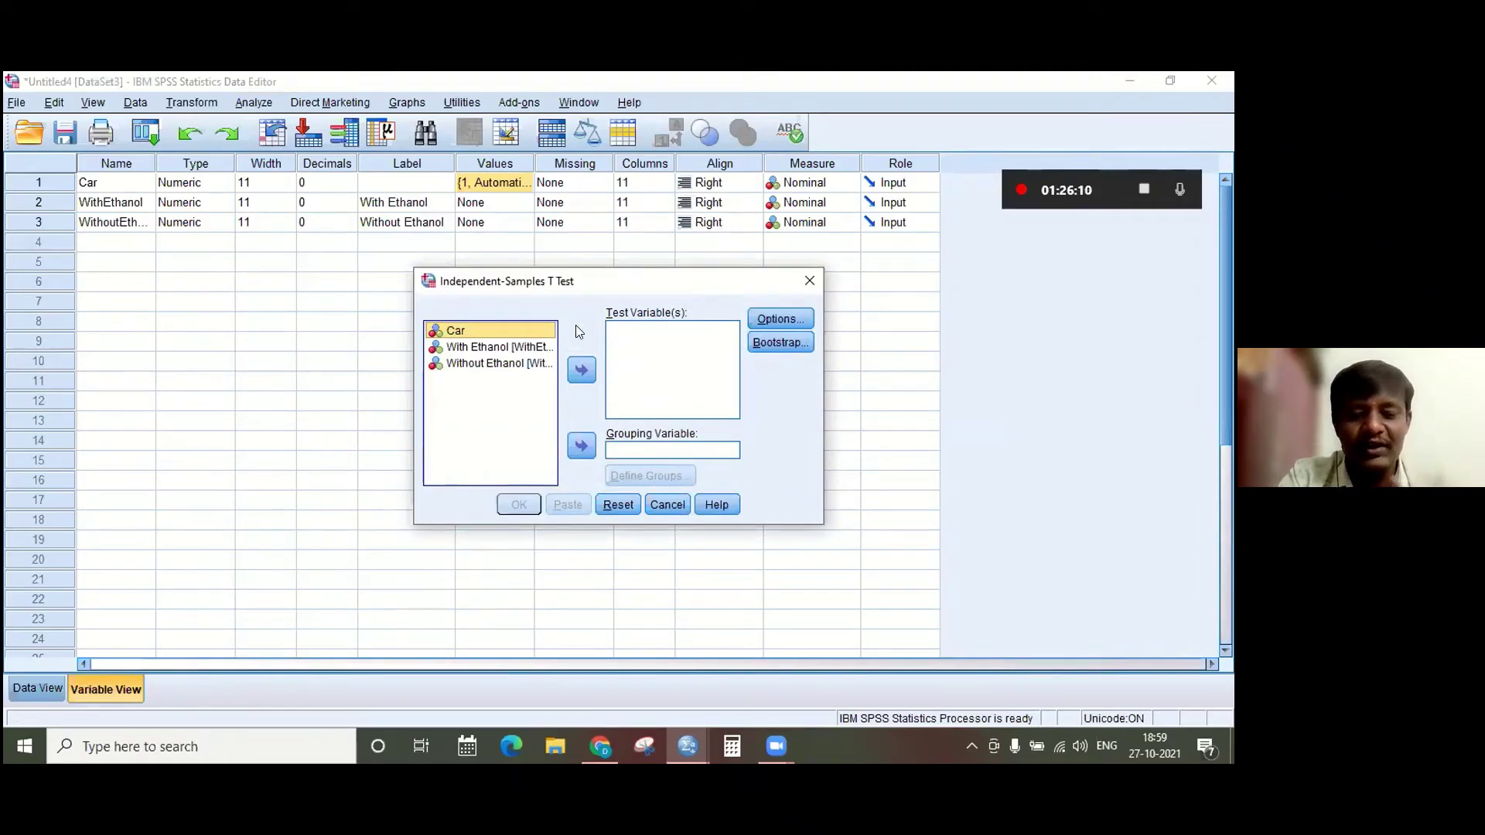
{"action": "left_click", "coordinate": [628, 454]}
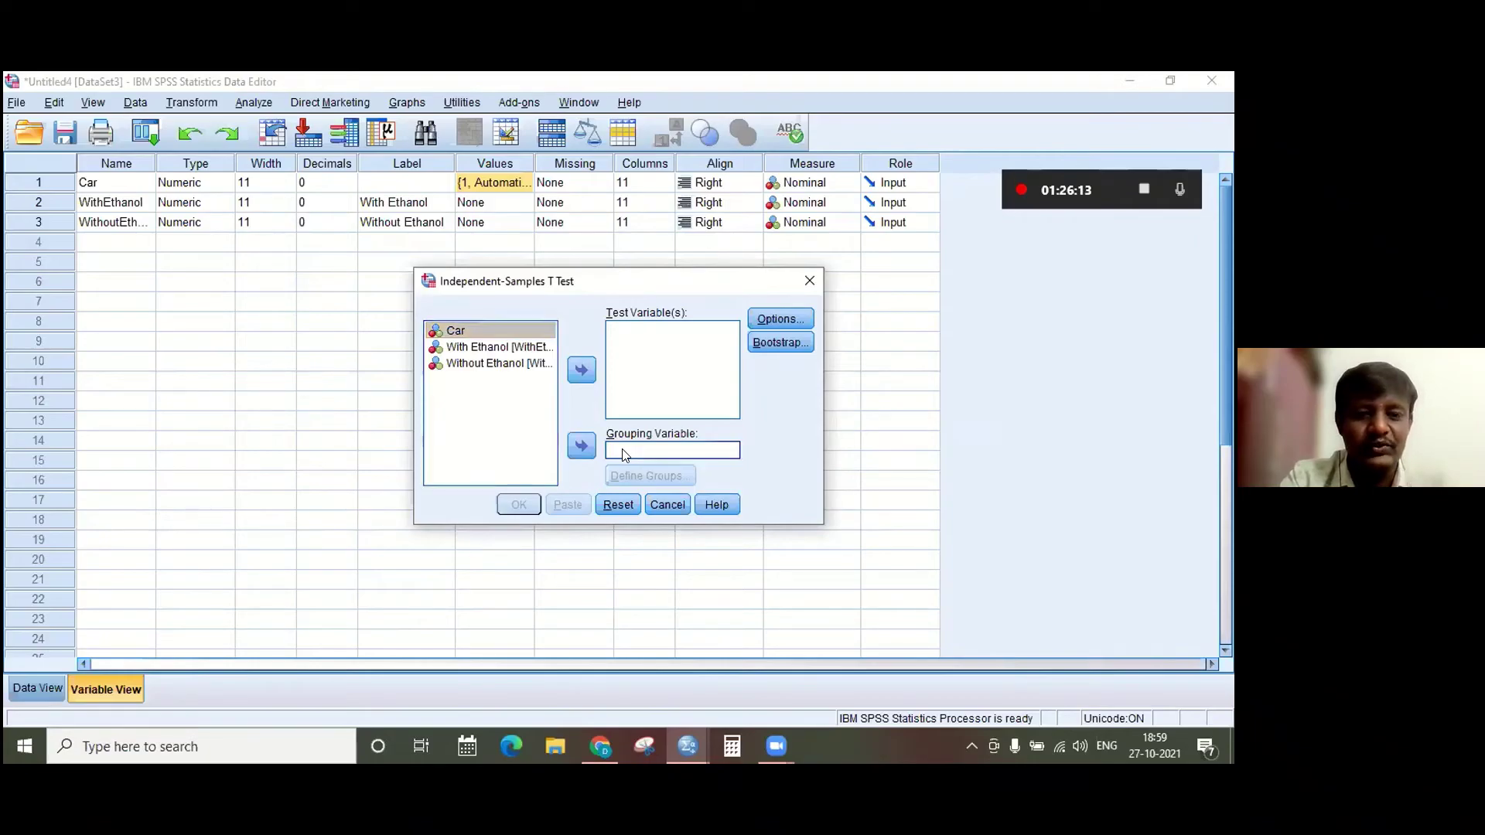
{"action": "left_click", "coordinate": [514, 328]}
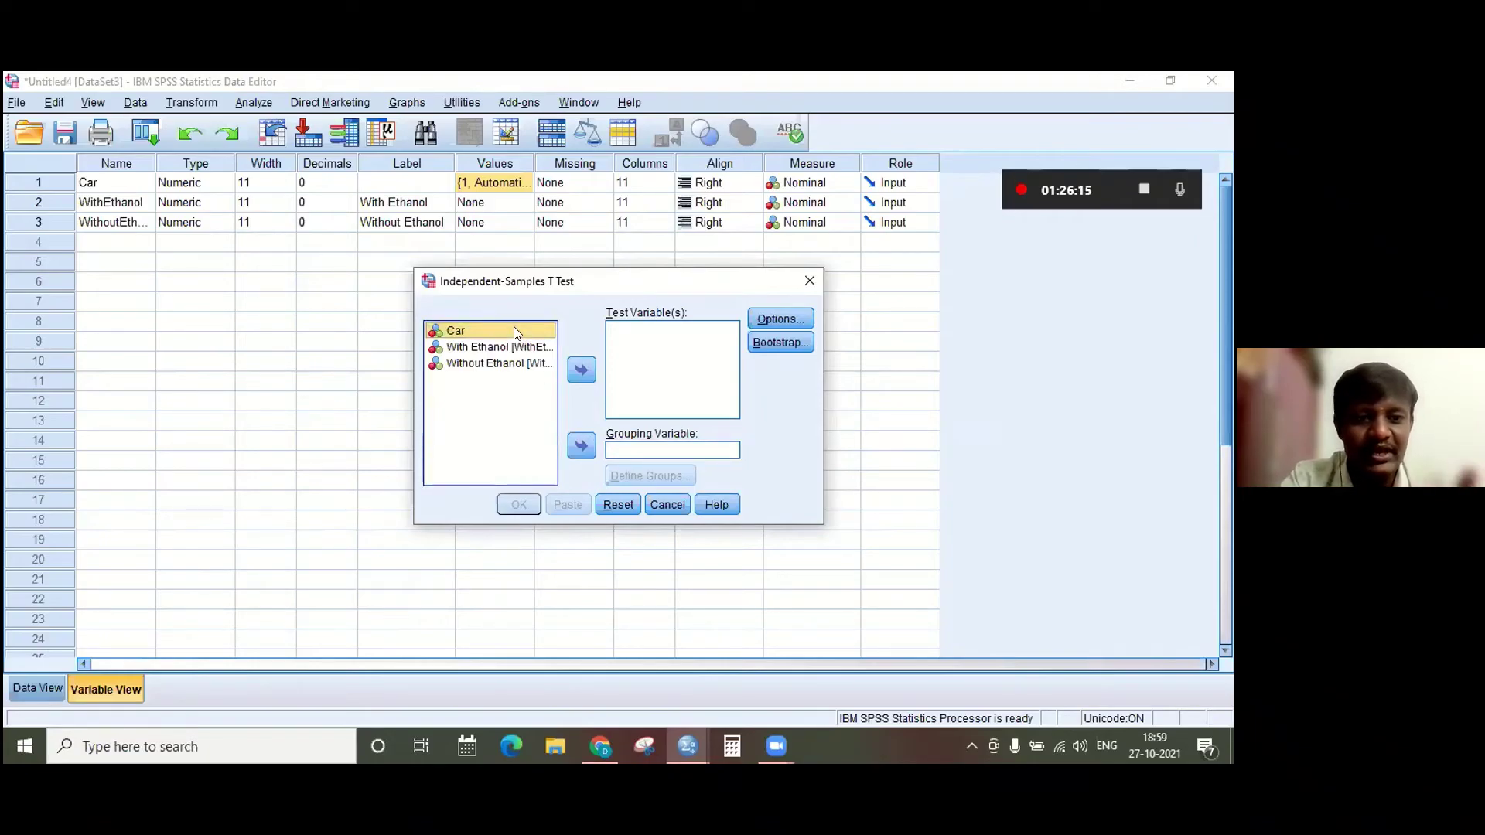
{"action": "left_click", "coordinate": [581, 448]}
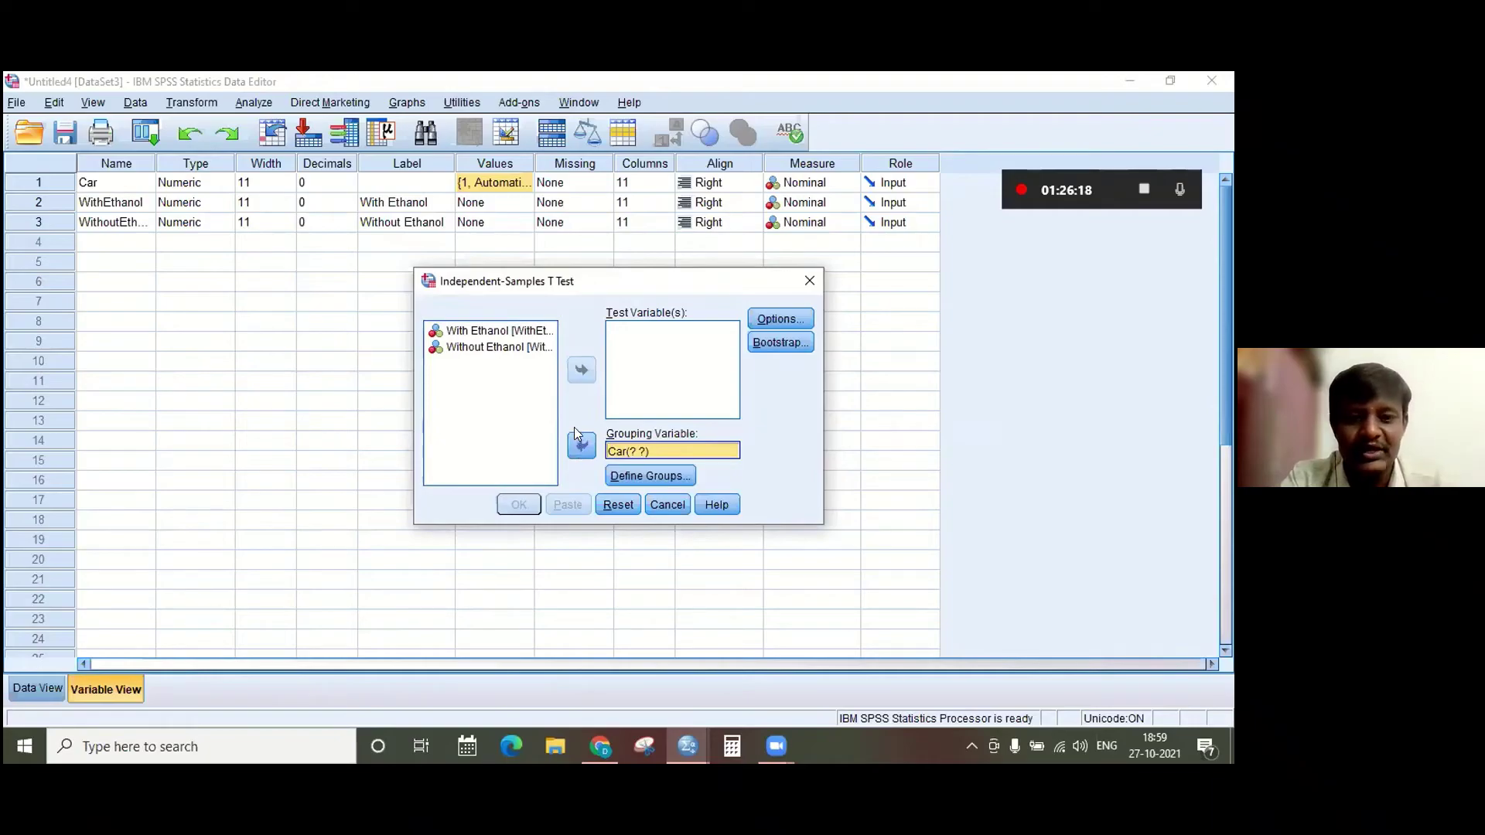
Define the Car groups by specified values, with Group 1 as 1 and Group 2 as 2.
{"action": "left_click", "coordinate": [659, 475]}
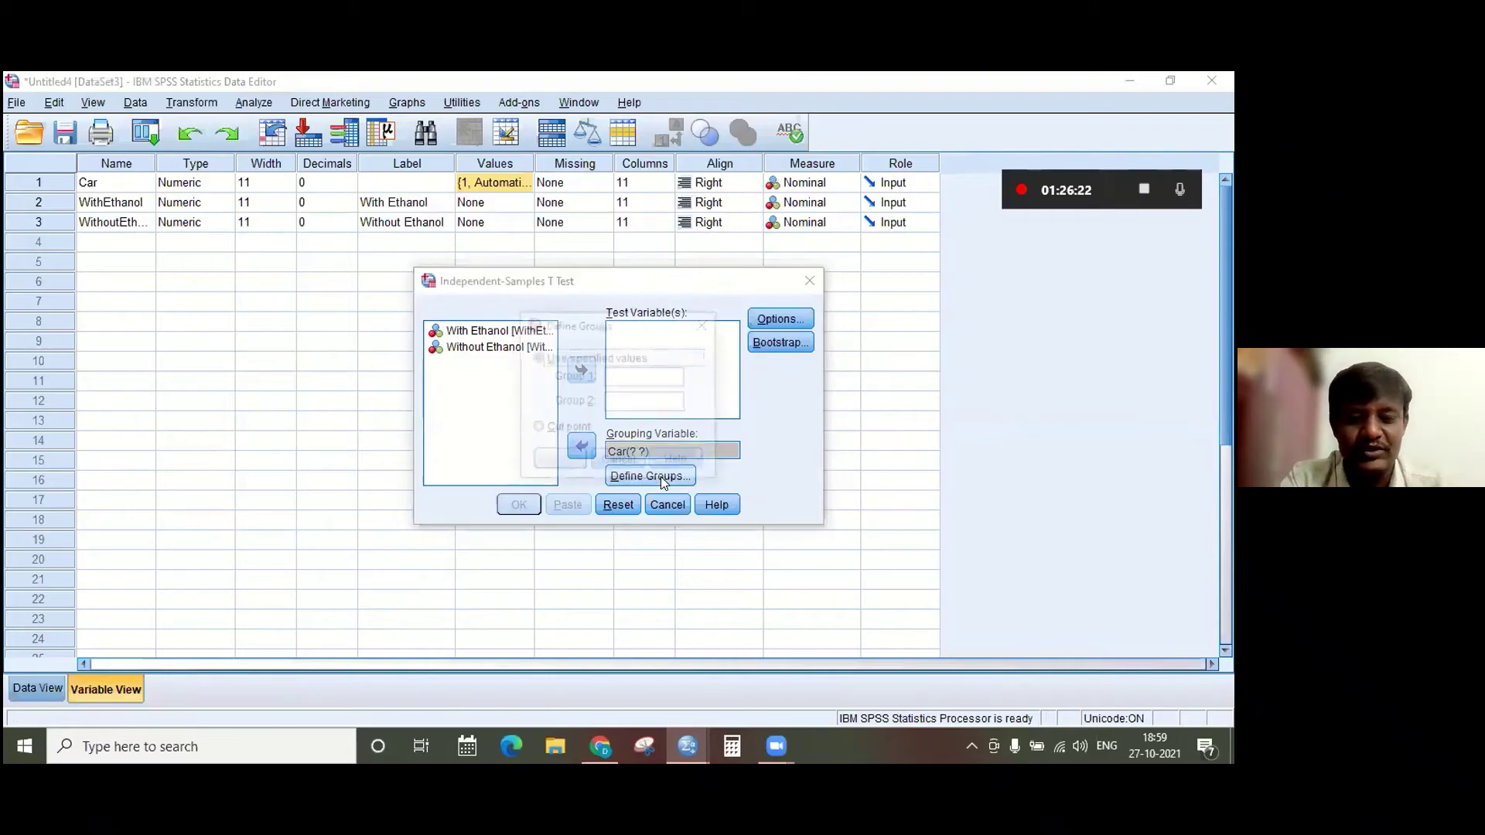
{"action": "left_click", "coordinate": [619, 376]}
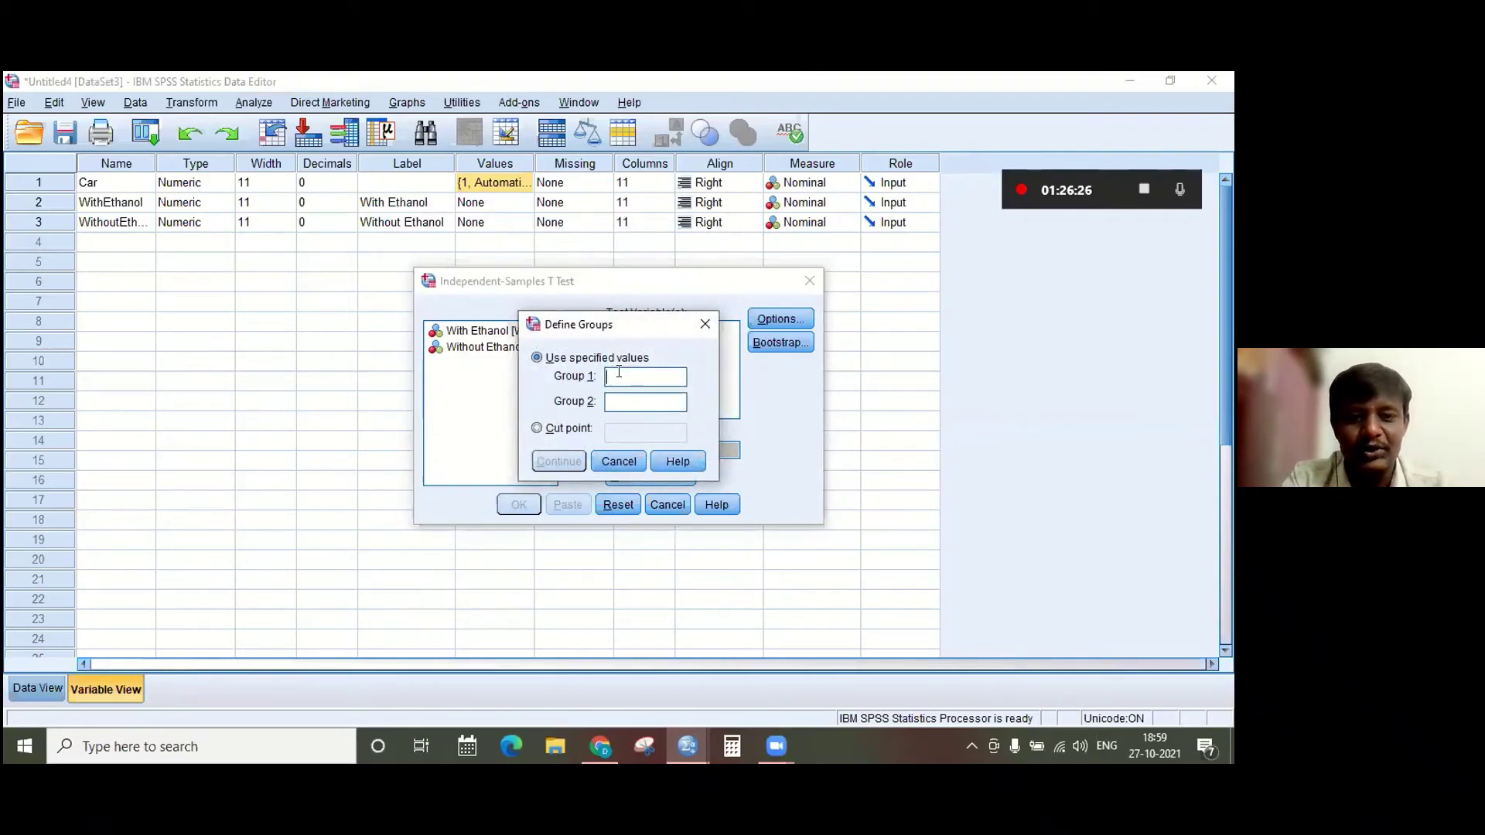
{"action": "type", "text": "1"}
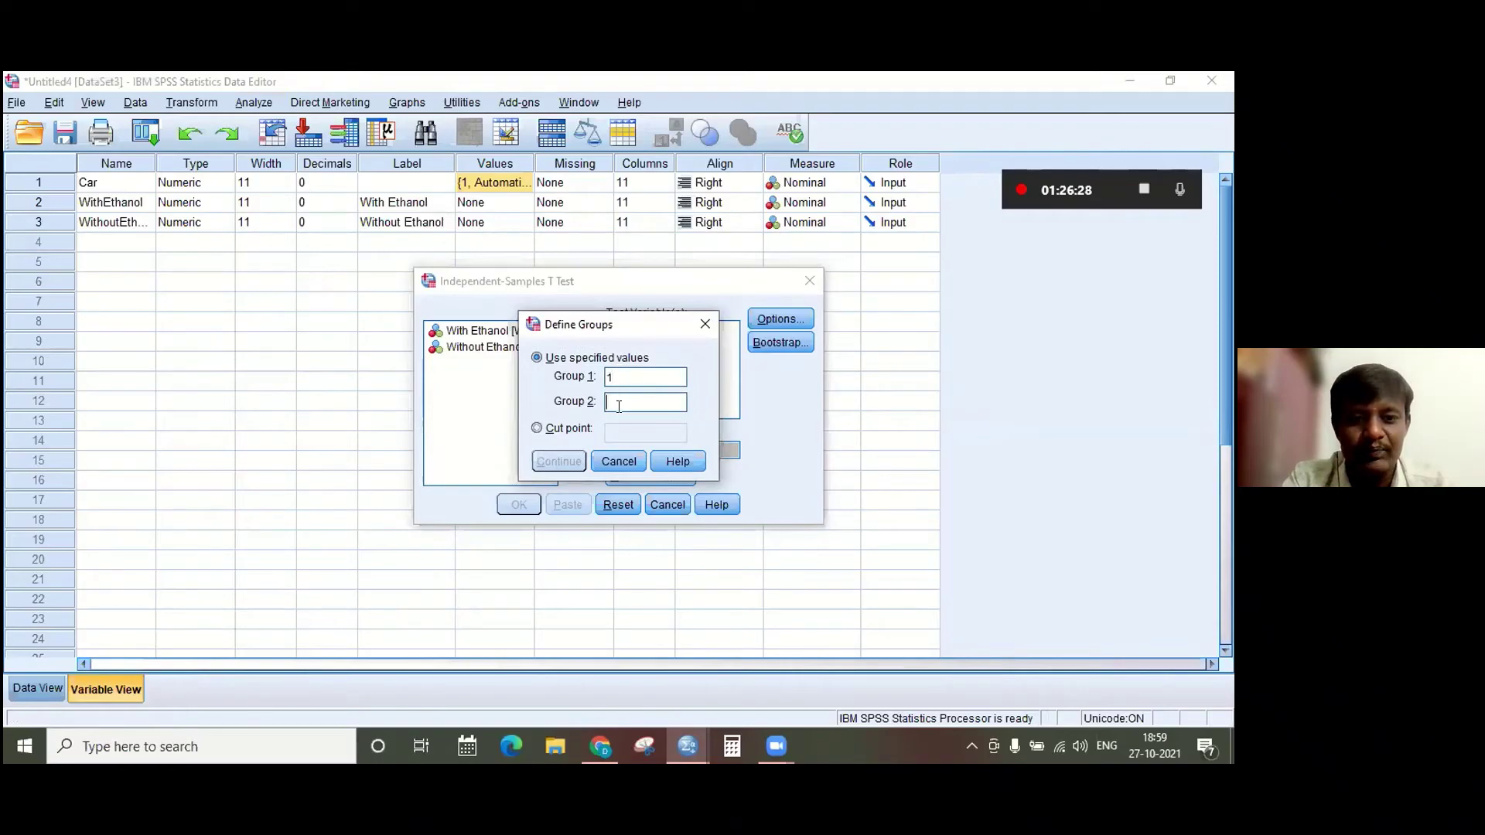
{"action": "type", "text": "2"}
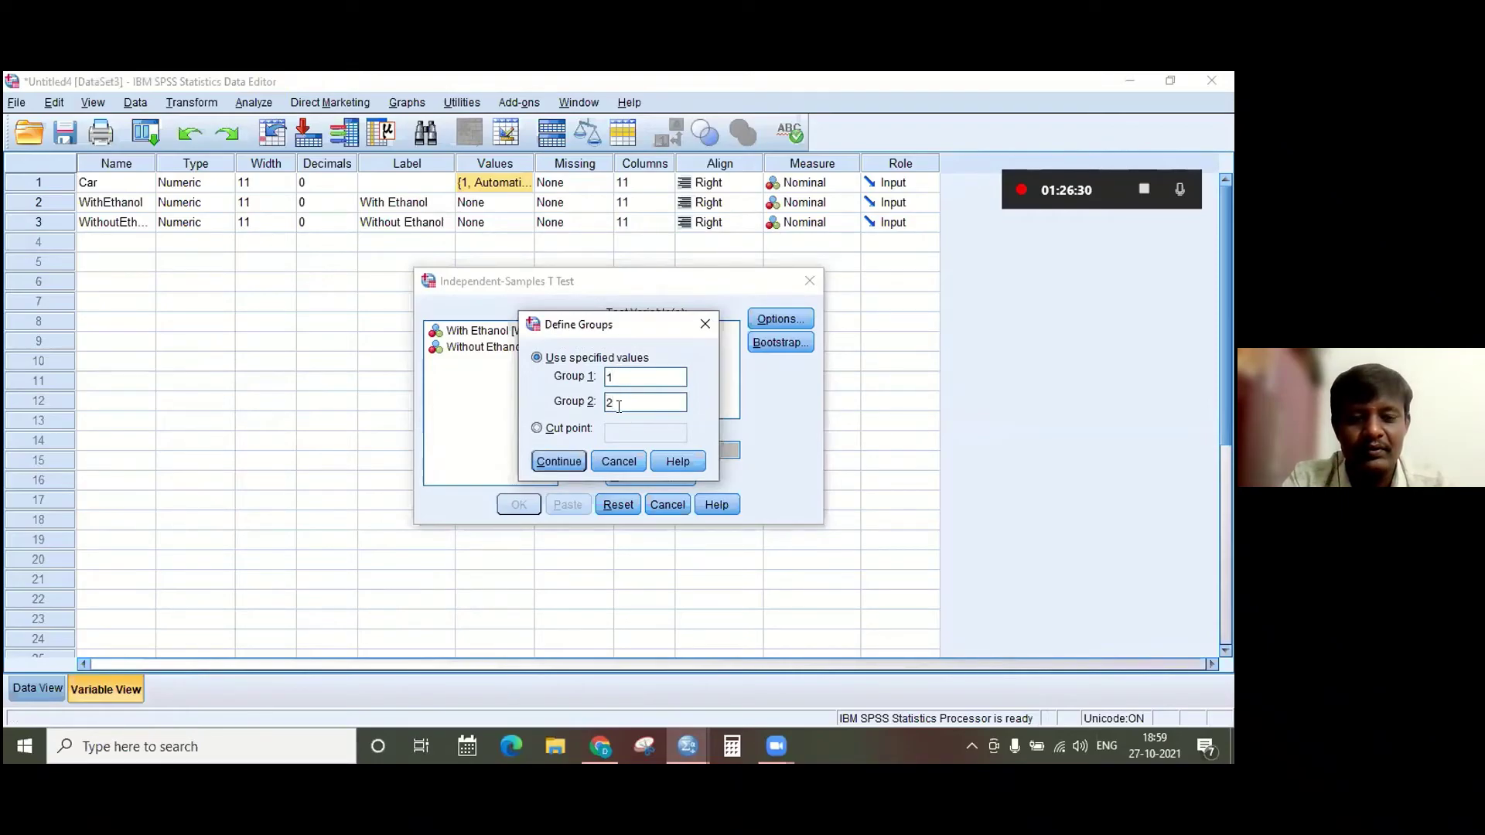
{"action": "left_click", "coordinate": [557, 461]}
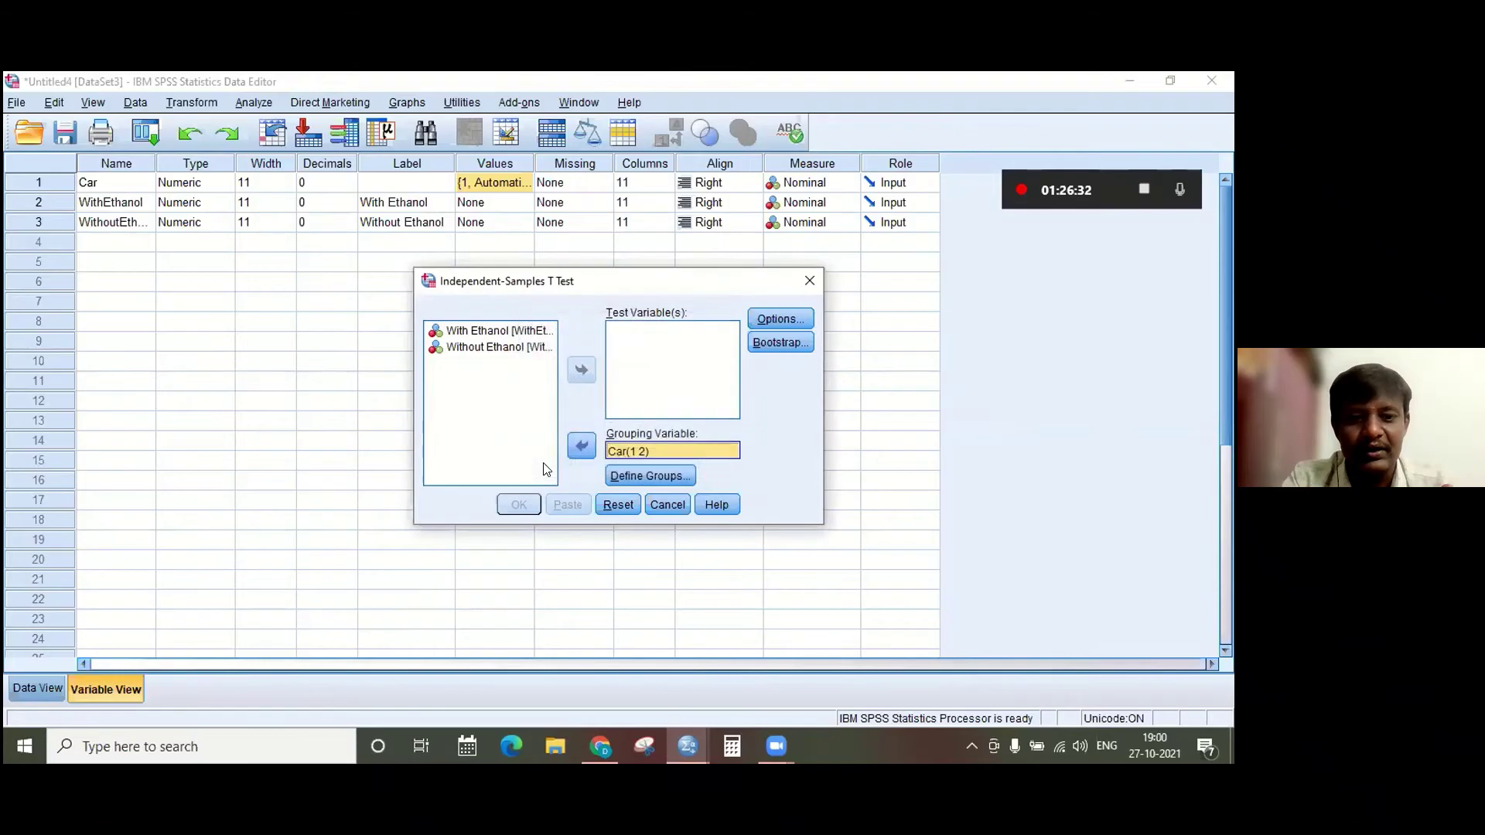
Add With Ethanol and Without Ethanol as test variables and run the independent-samples t-test.
{"action": "left_click", "coordinate": [500, 334]}
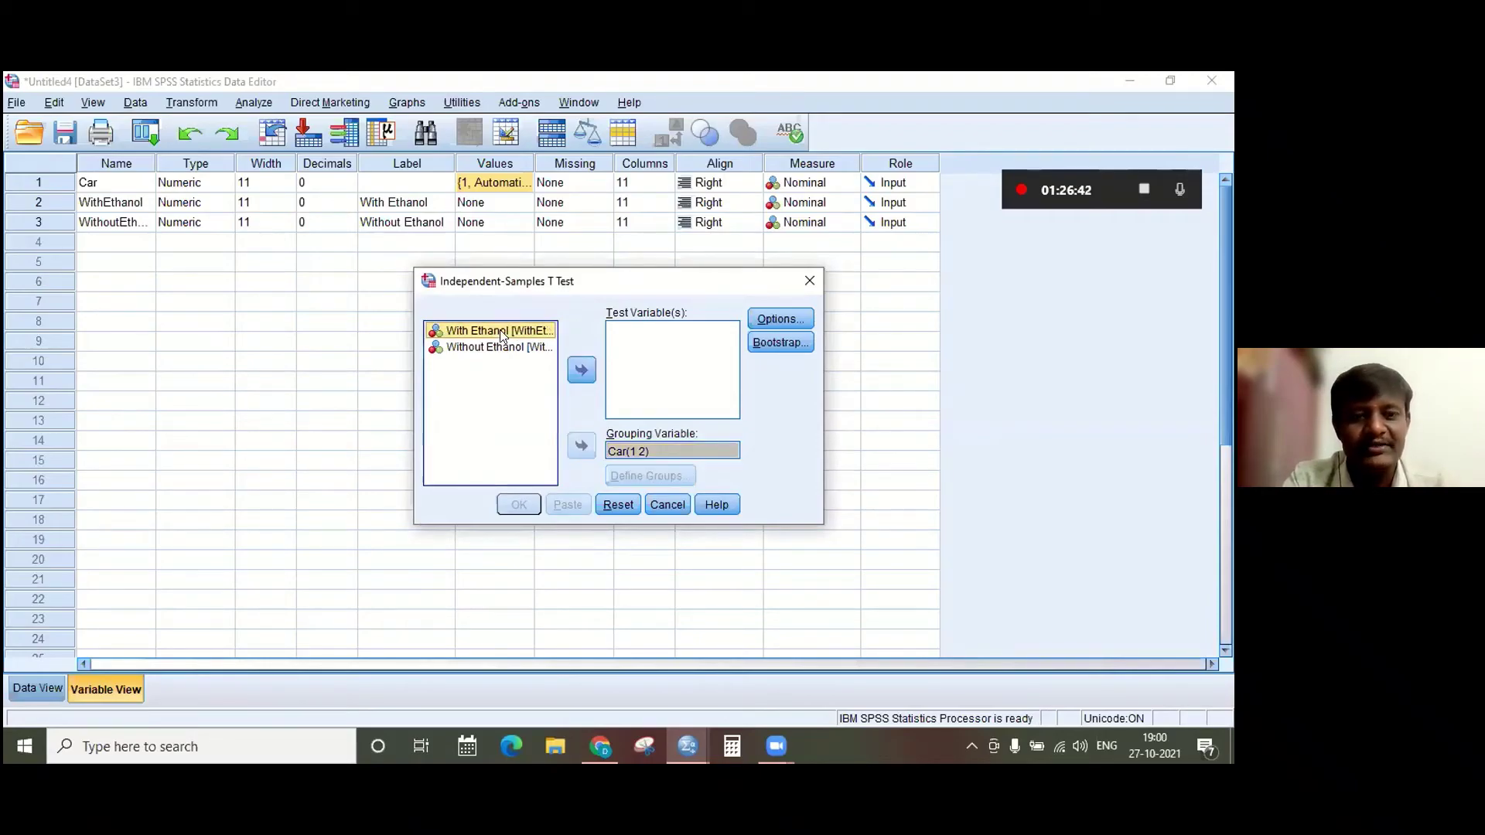
{"action": "left_click", "coordinate": [582, 371]}
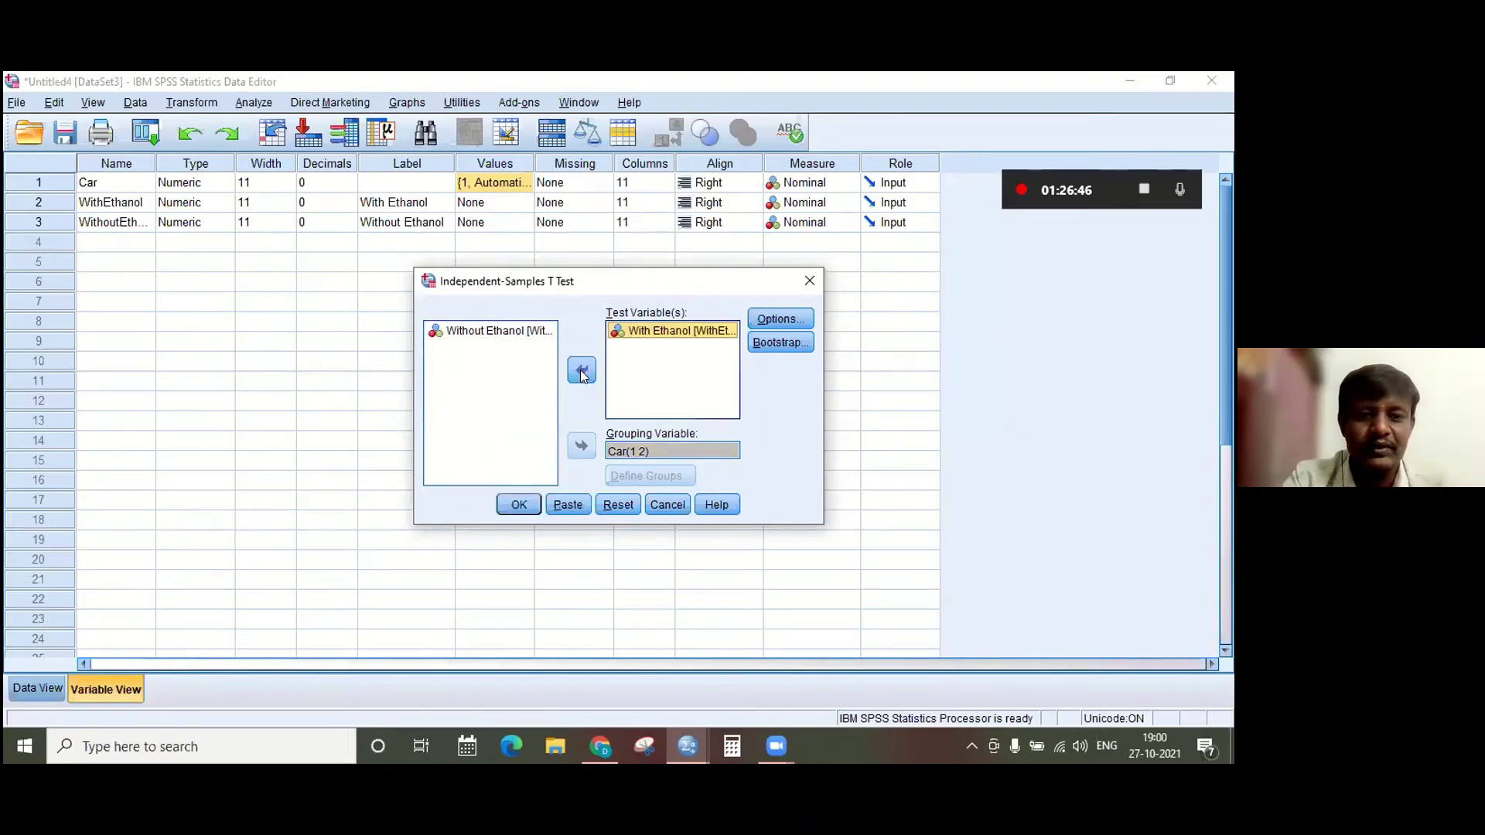
{"action": "left_click", "coordinate": [496, 331]}
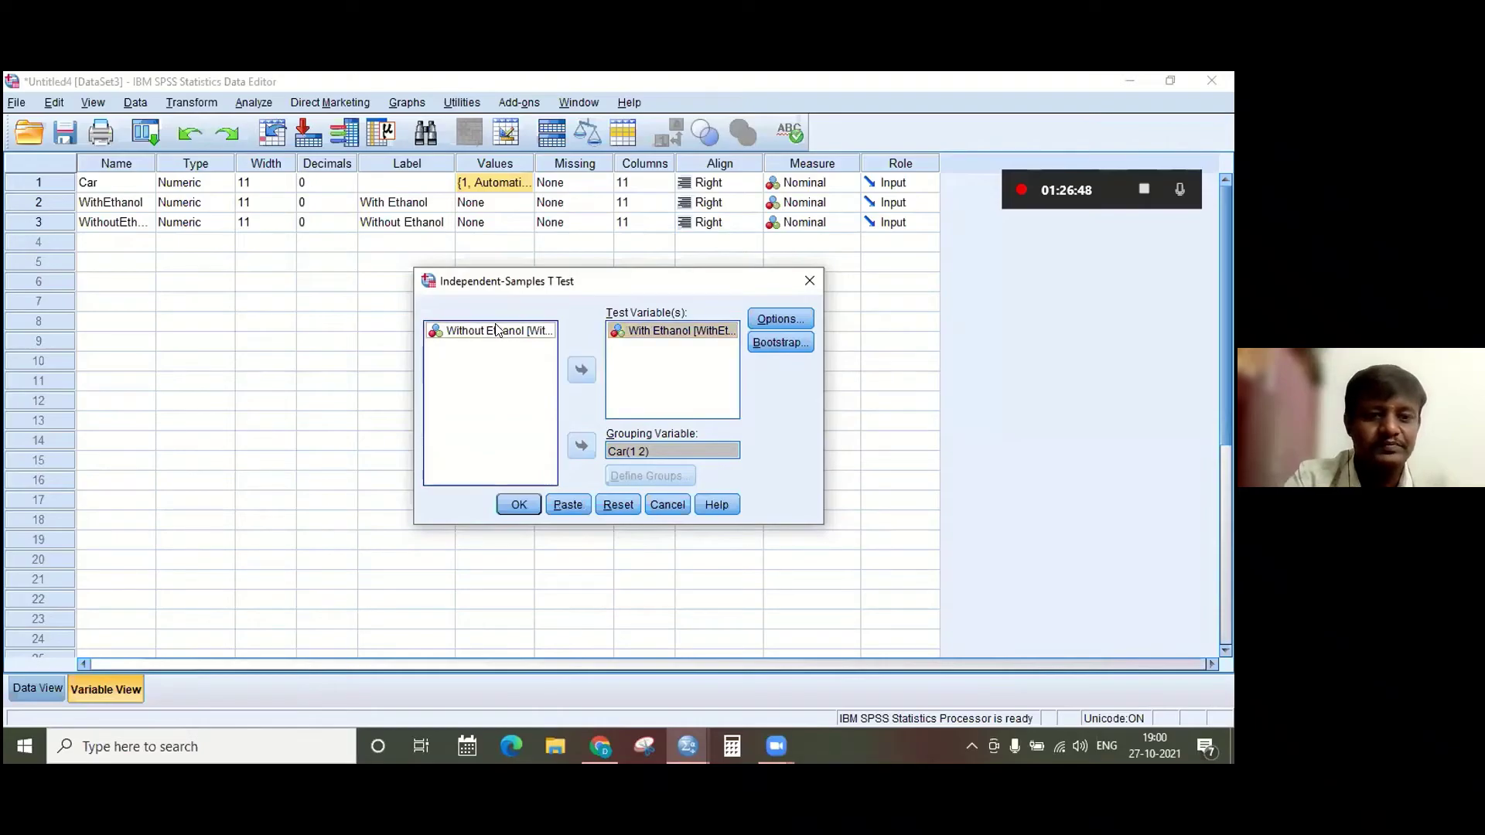
{"action": "left_click", "coordinate": [584, 373]}
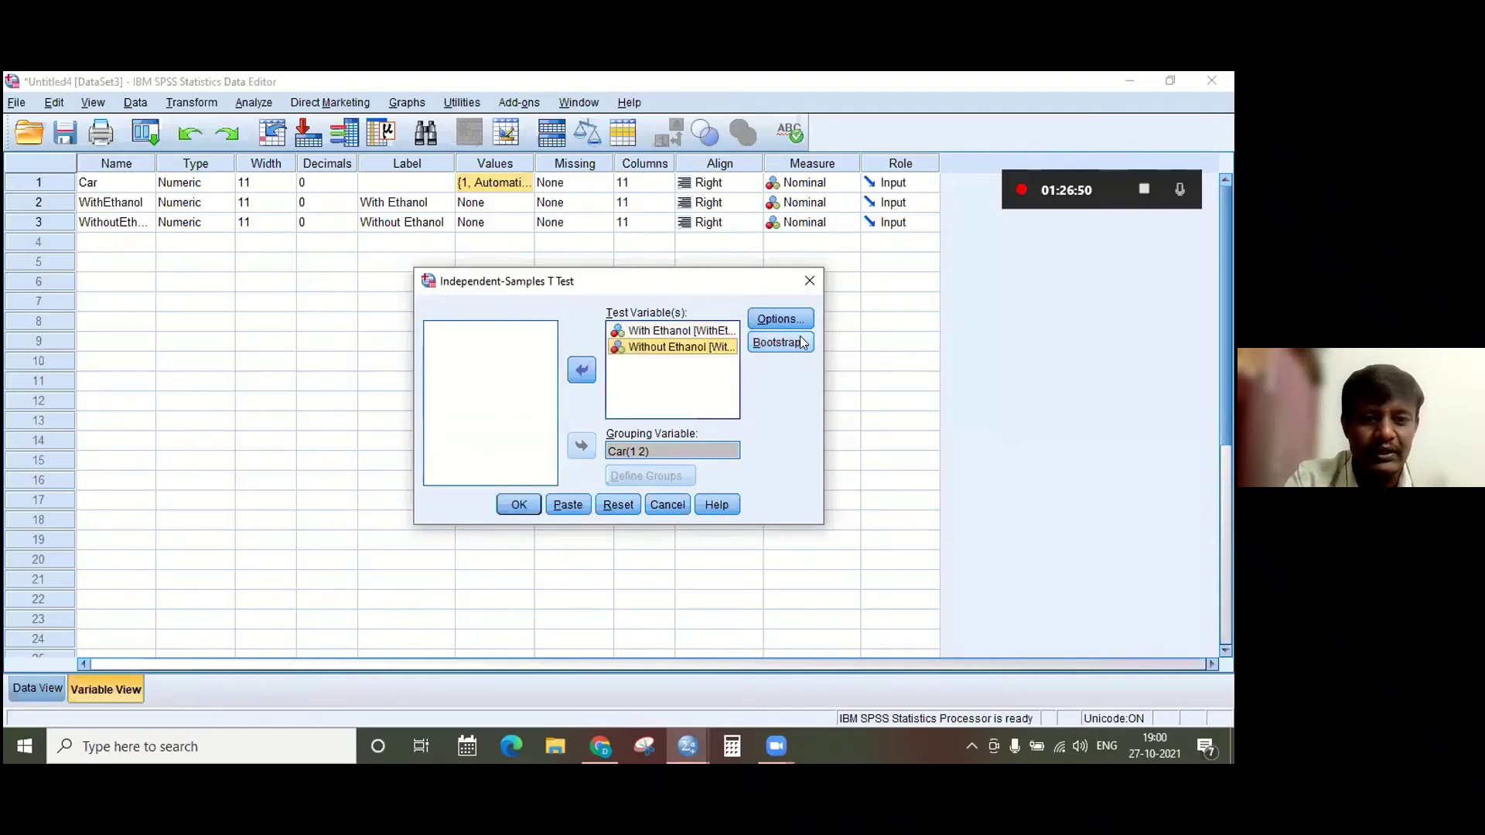
{"action": "left_click", "coordinate": [518, 506]}
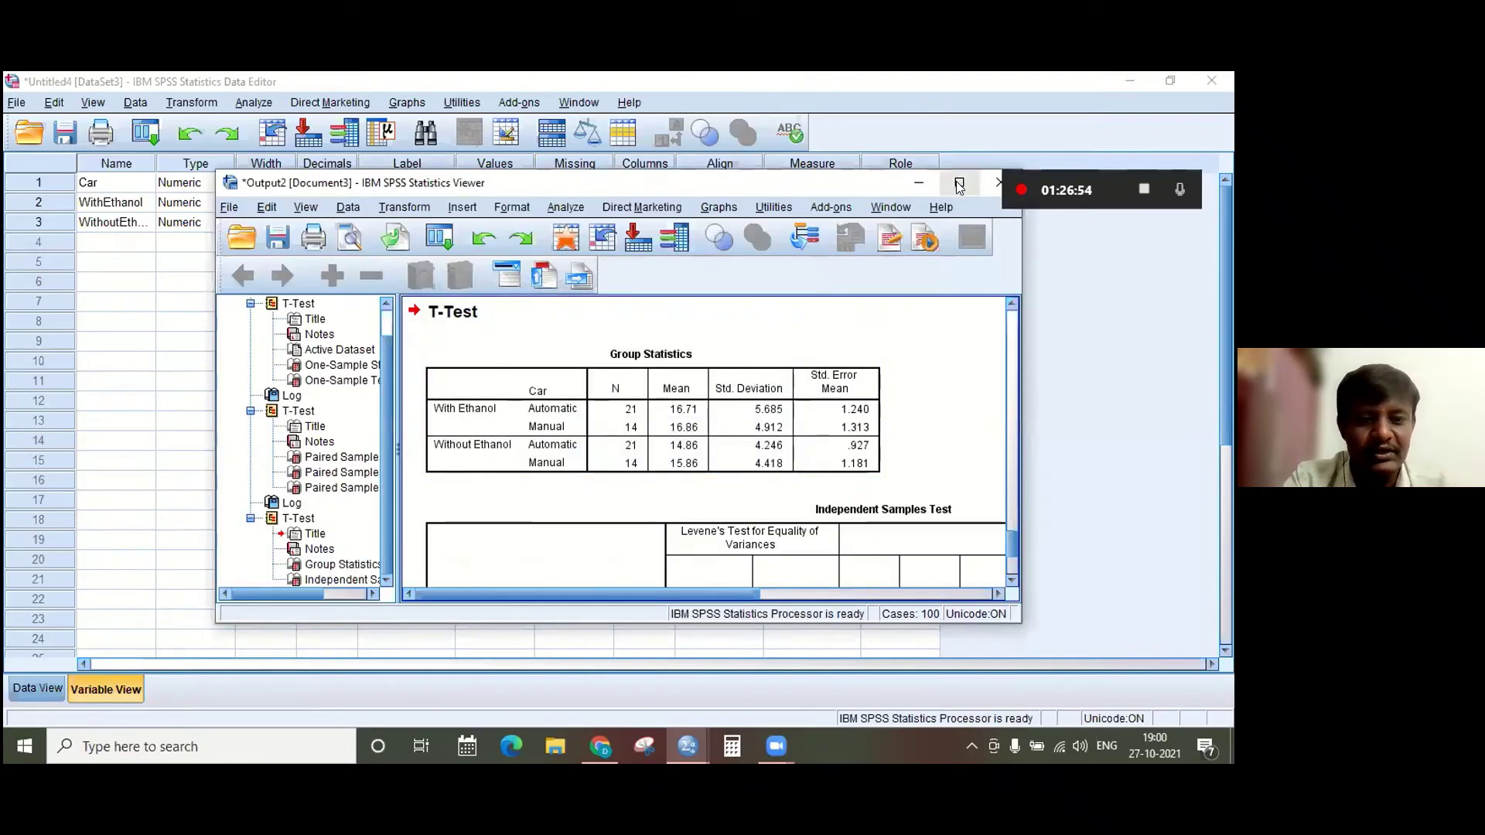
Maximize the output viewer and examine the Group Statistics for automatic and manual cars with and without ethanol.
{"action": "left_click", "coordinate": [959, 183]}
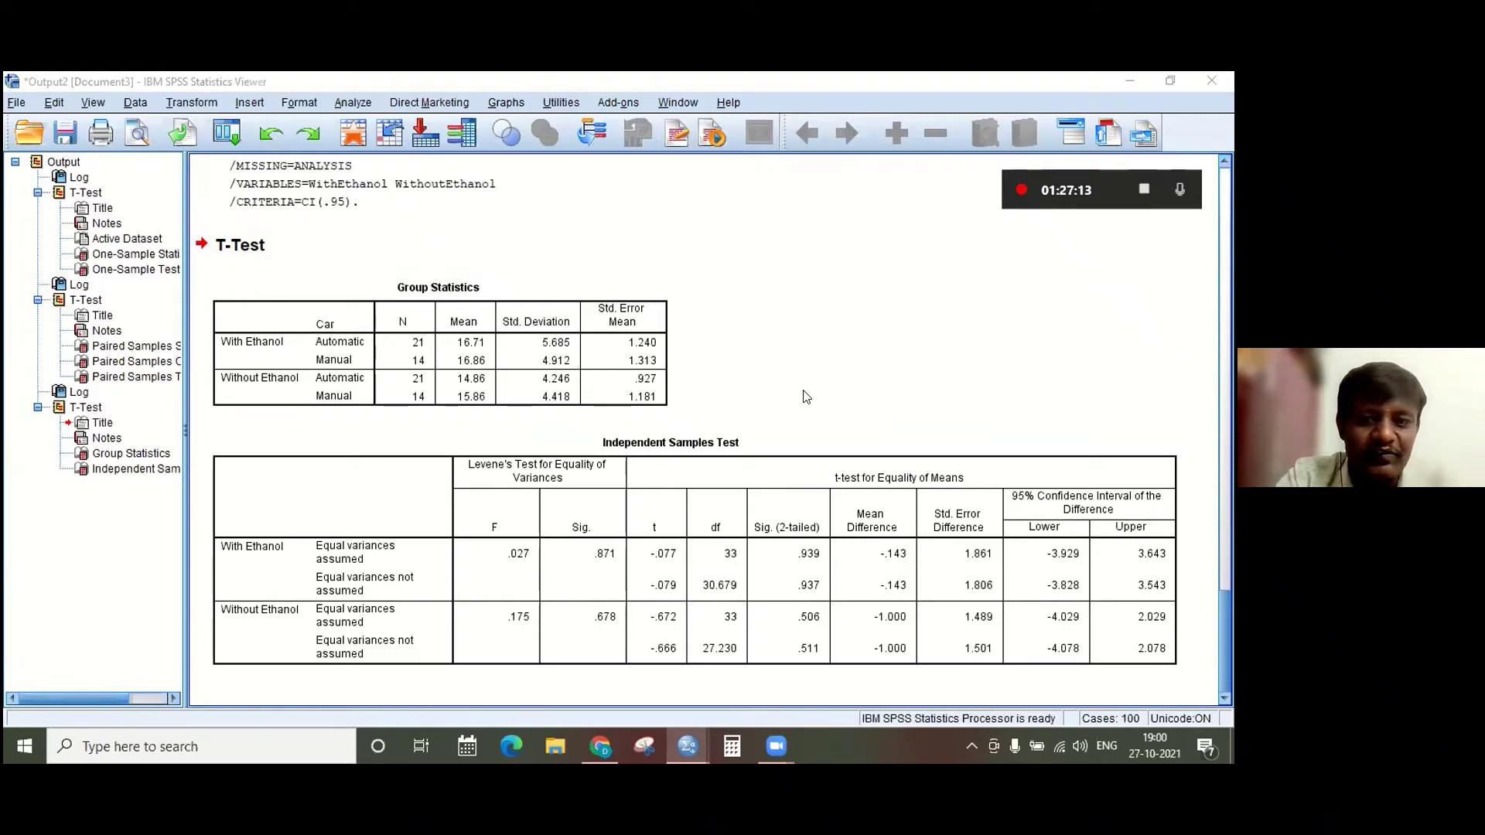
{"action": "left_click", "coordinate": [650, 339]}
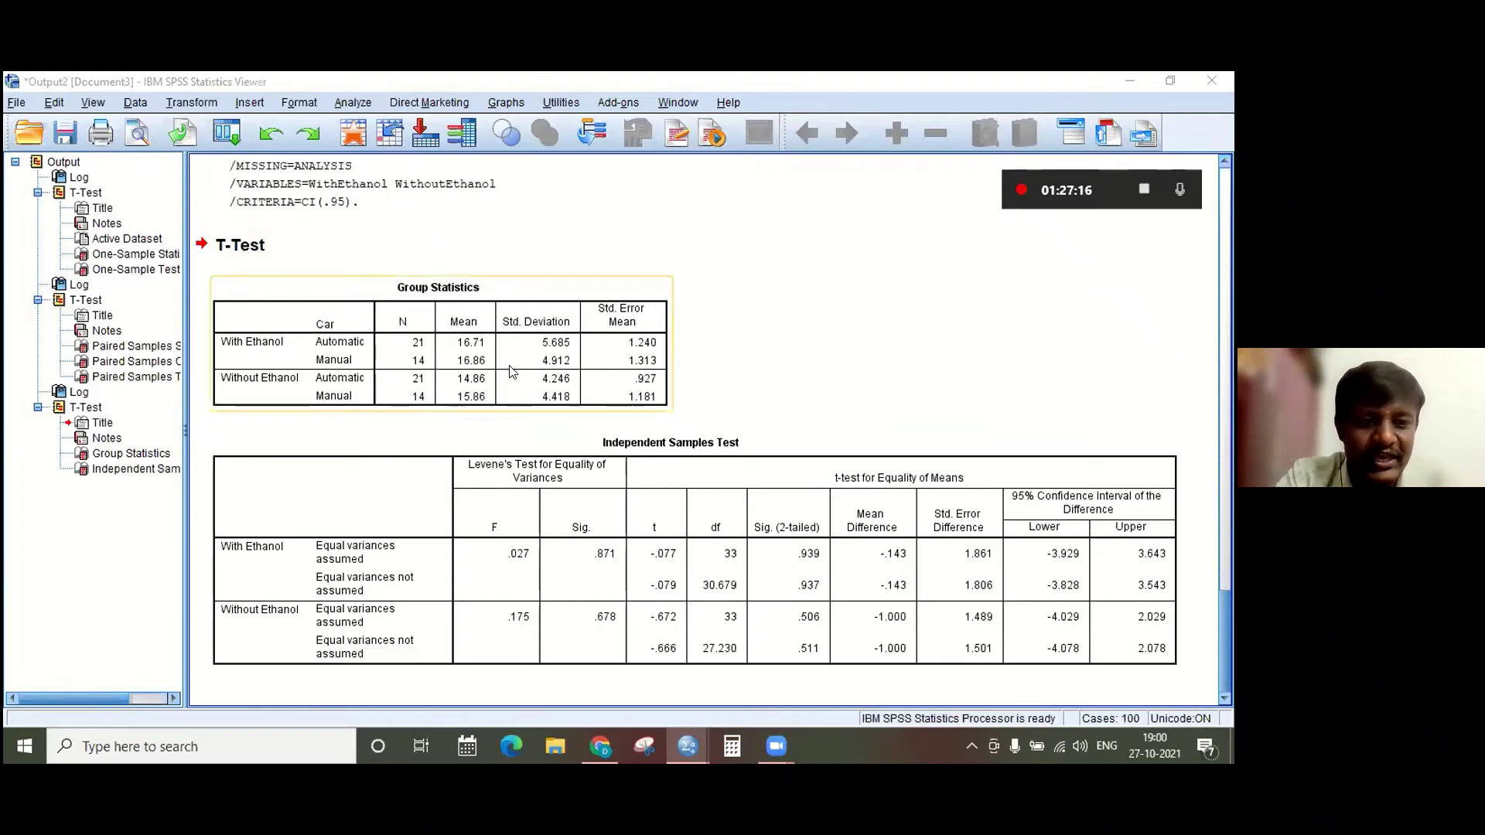
{"action": "left_click", "coordinate": [684, 389]}
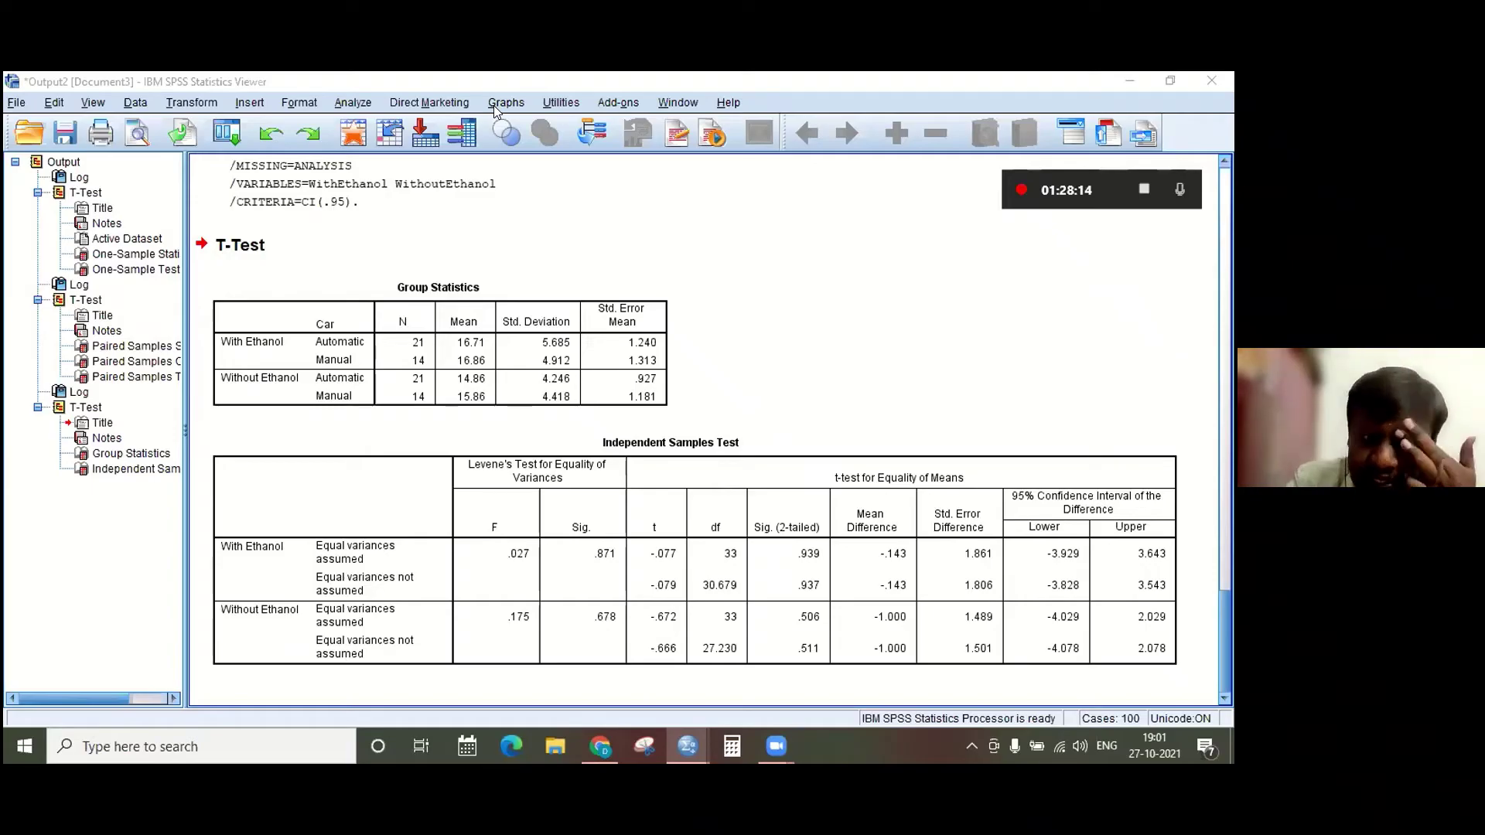
{"action": "left_click", "coordinate": [435, 304]}
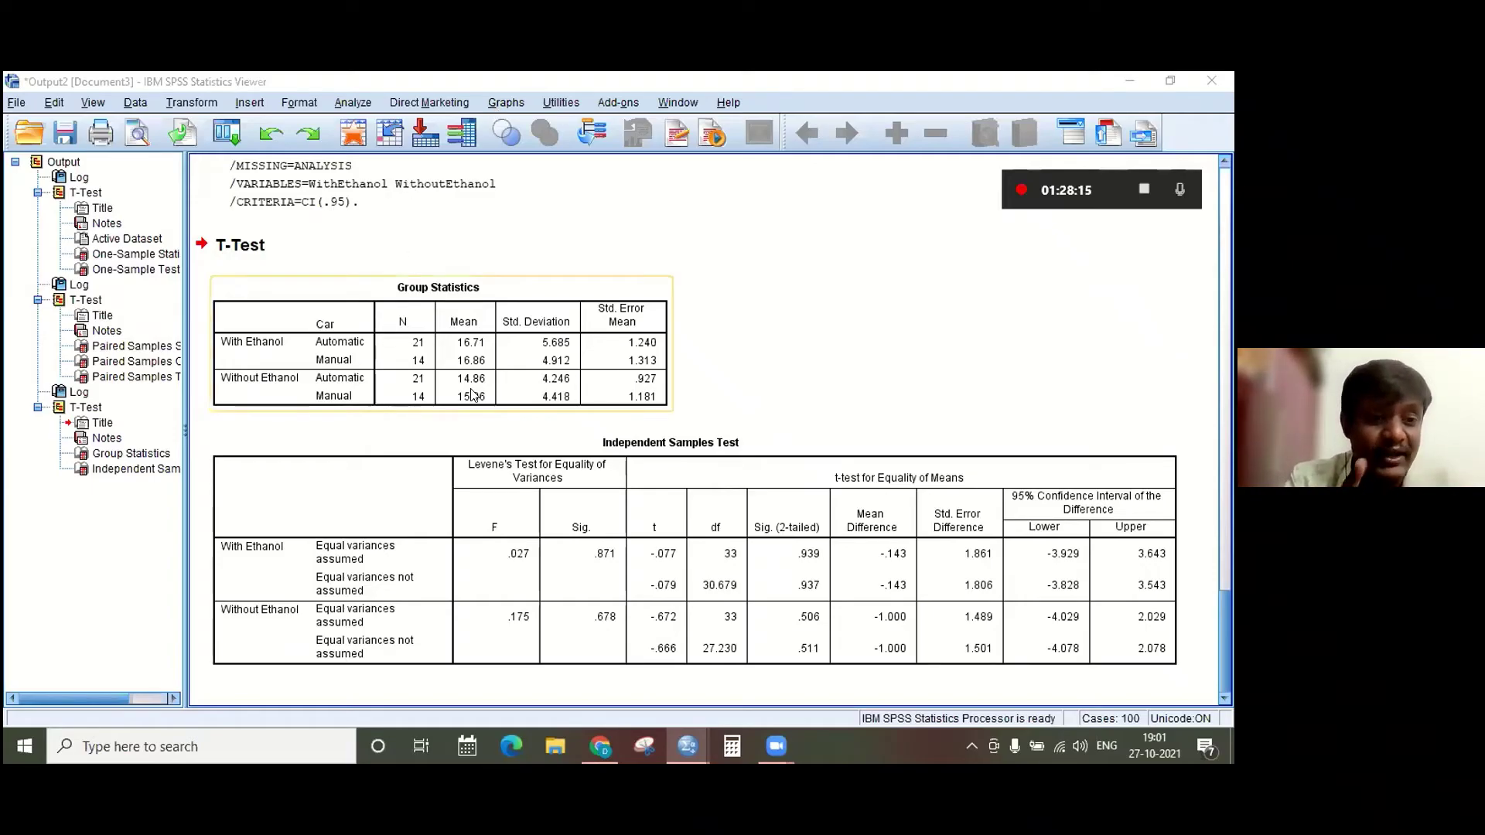
{"action": "left_click", "coordinate": [481, 415]}
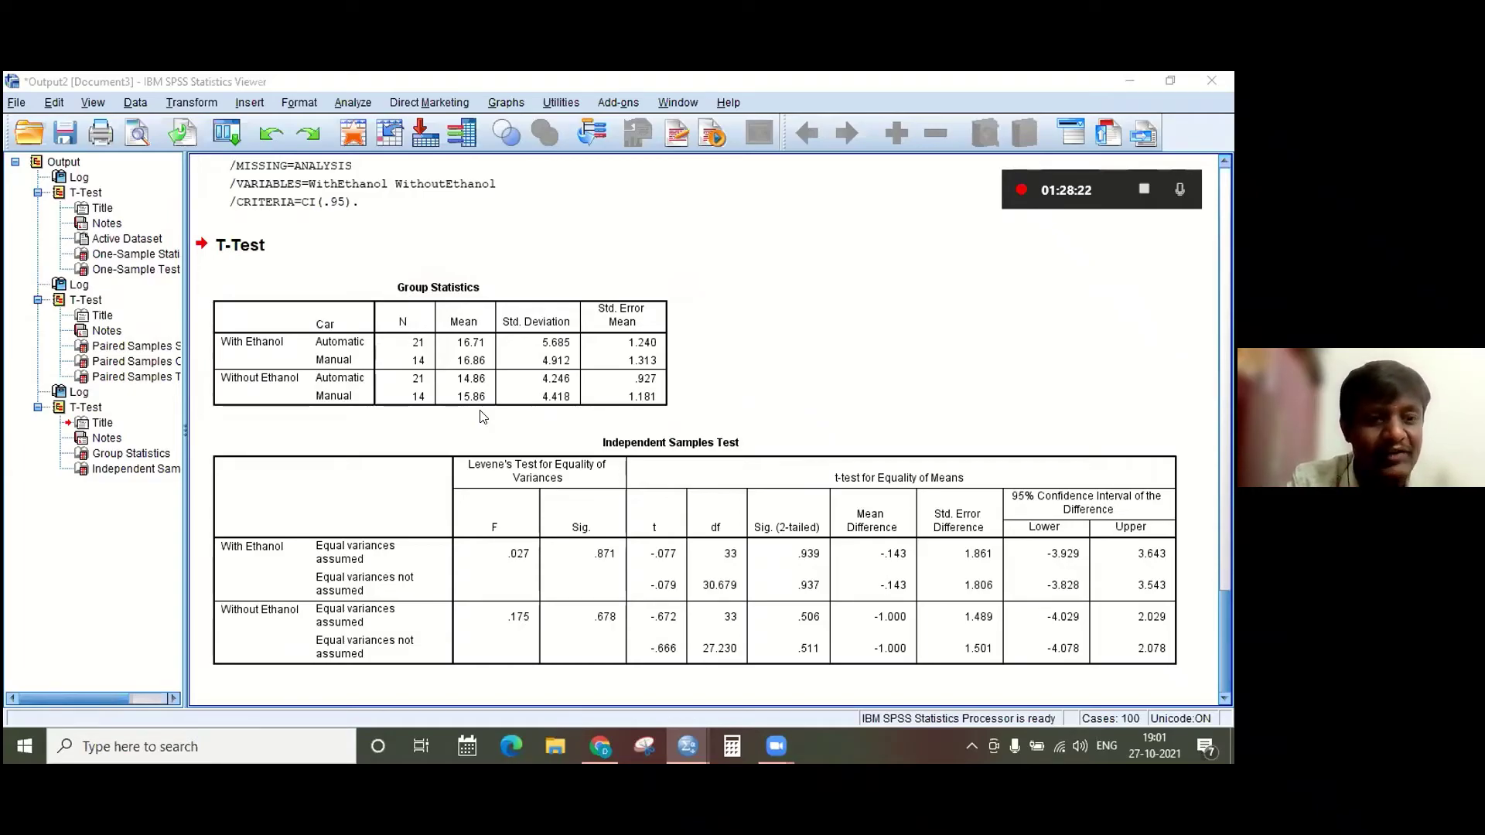
Examine the Independent Samples Test table, comparing the two-tailed significance and mean differences for With Ethanol and Without Ethanol.
{"action": "left_click", "coordinate": [480, 403]}
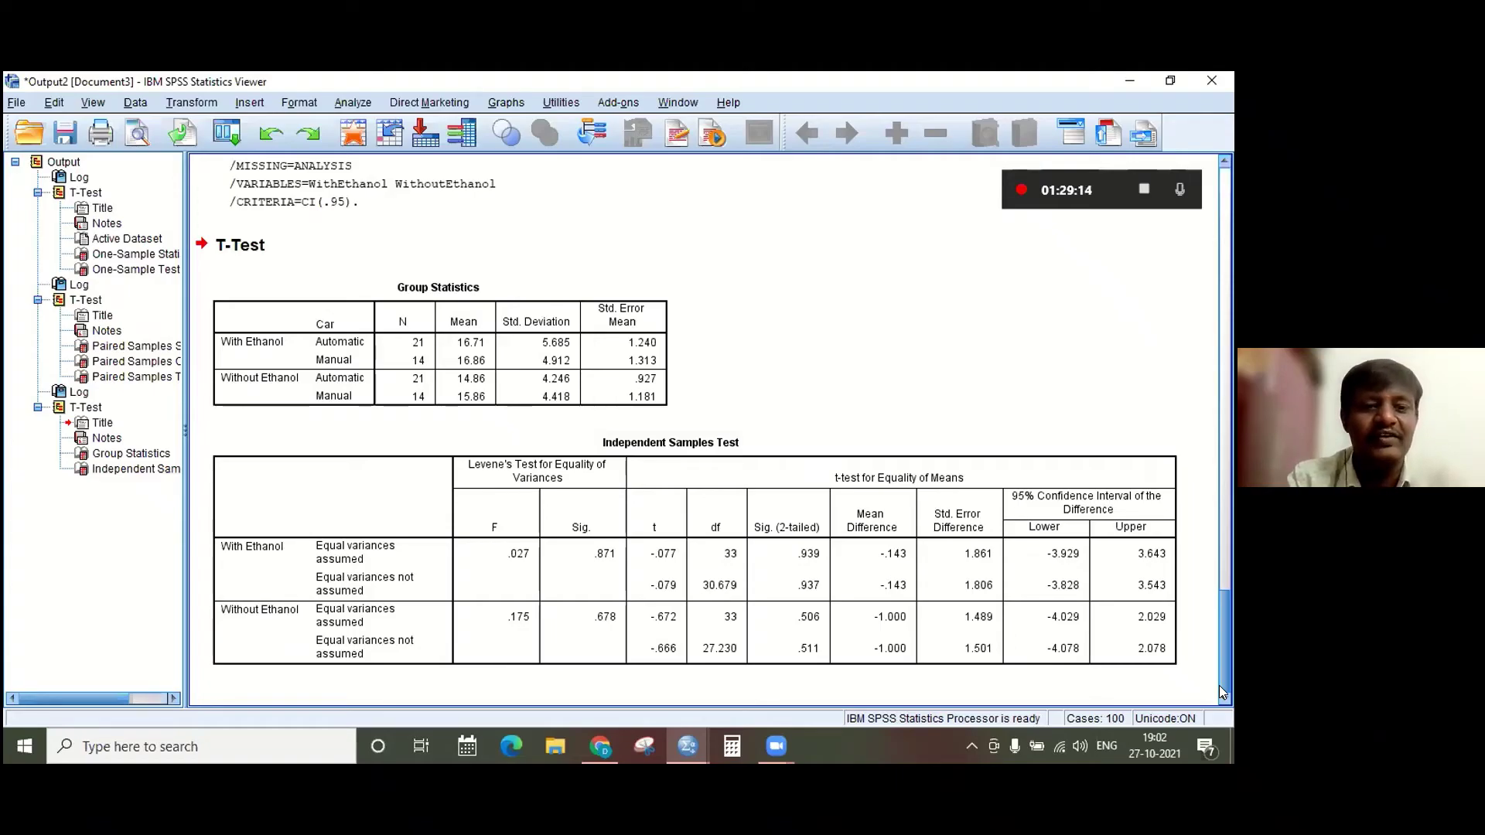
{"action": "left_click", "coordinate": [805, 568]}
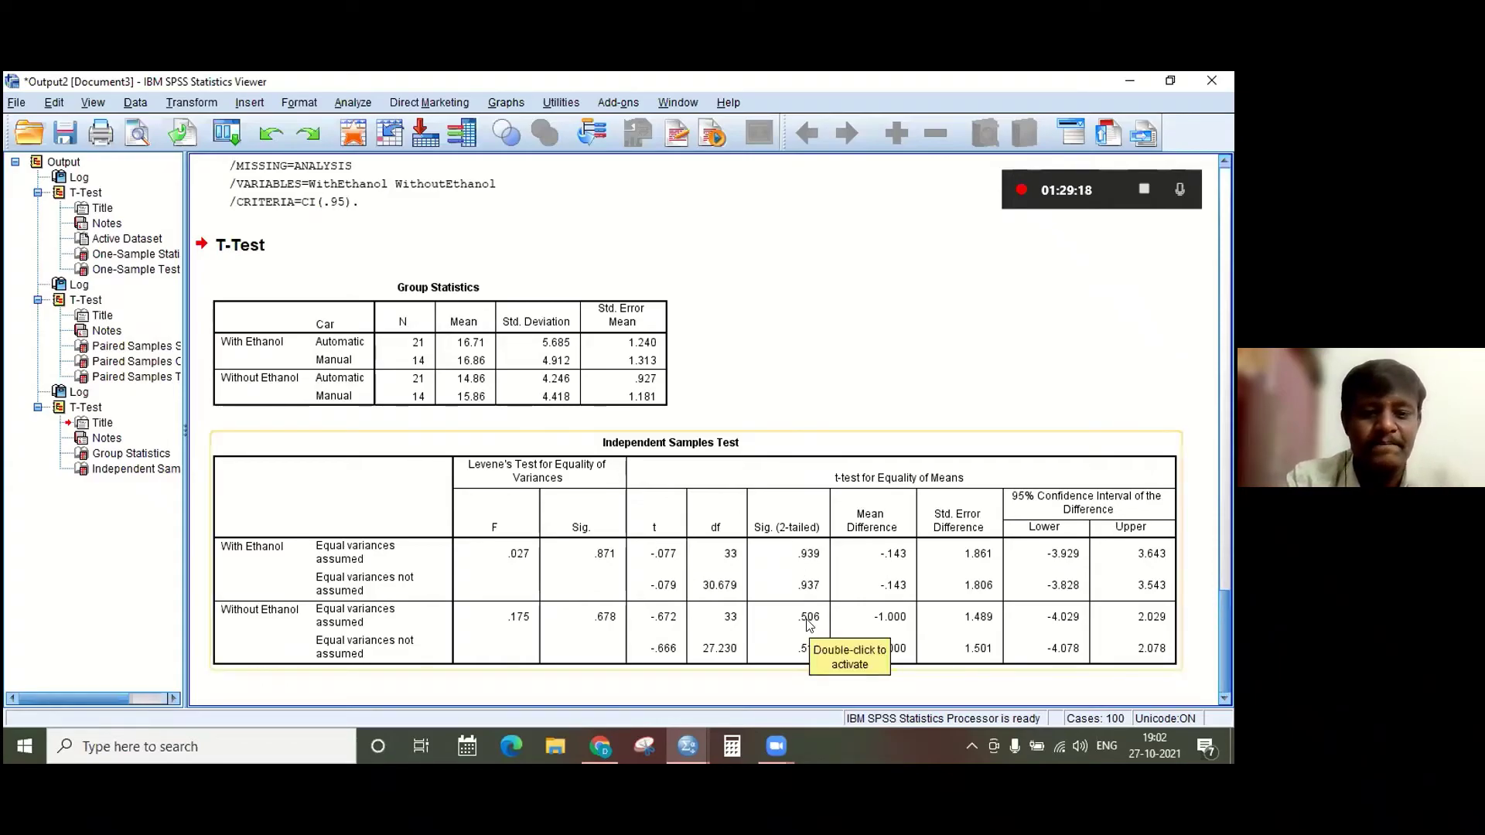
{"action": "left_click", "coordinate": [792, 671]}
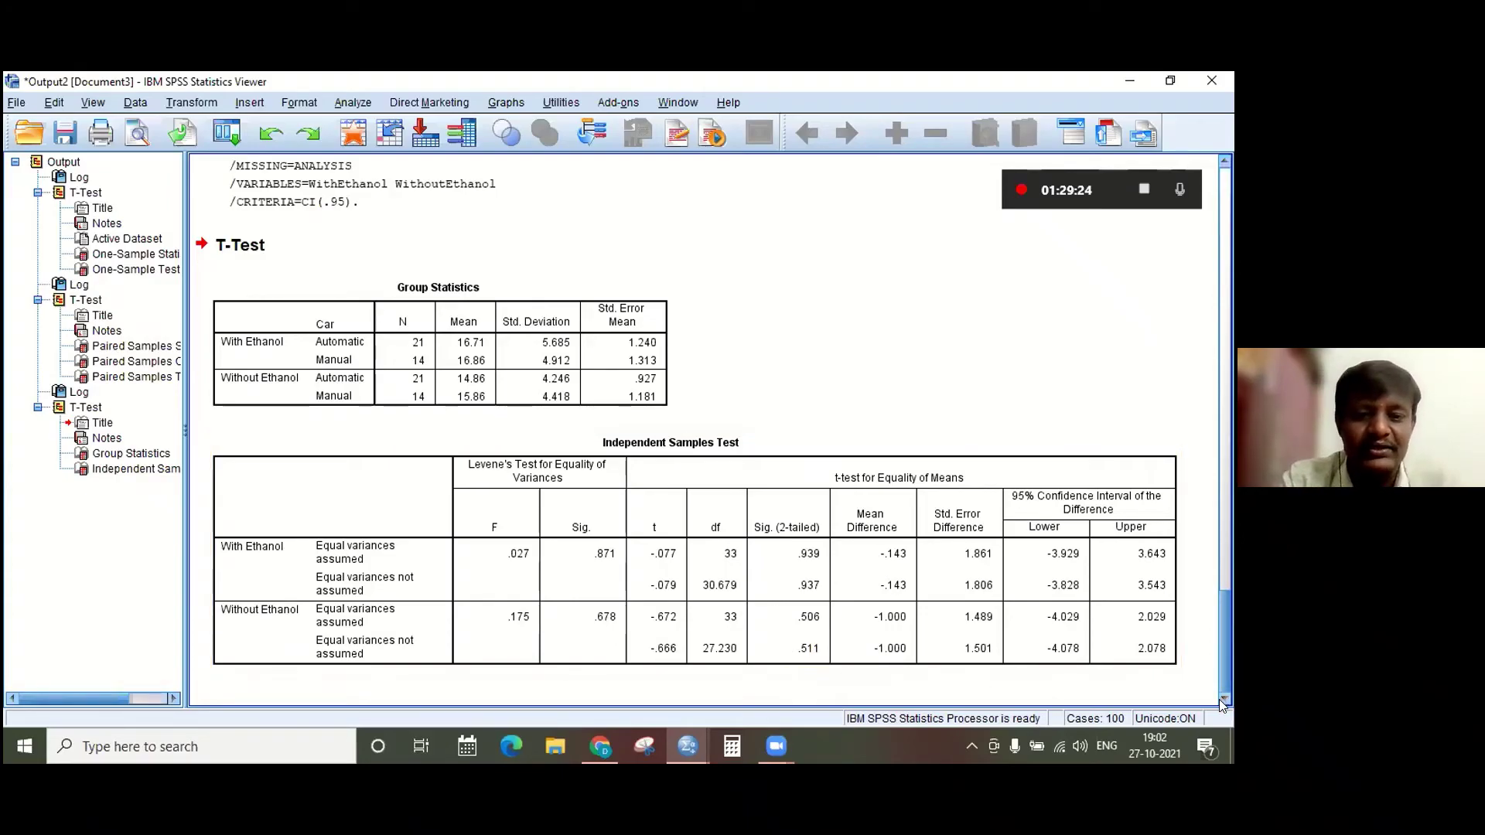
{"action": "left_click", "coordinate": [872, 627]}
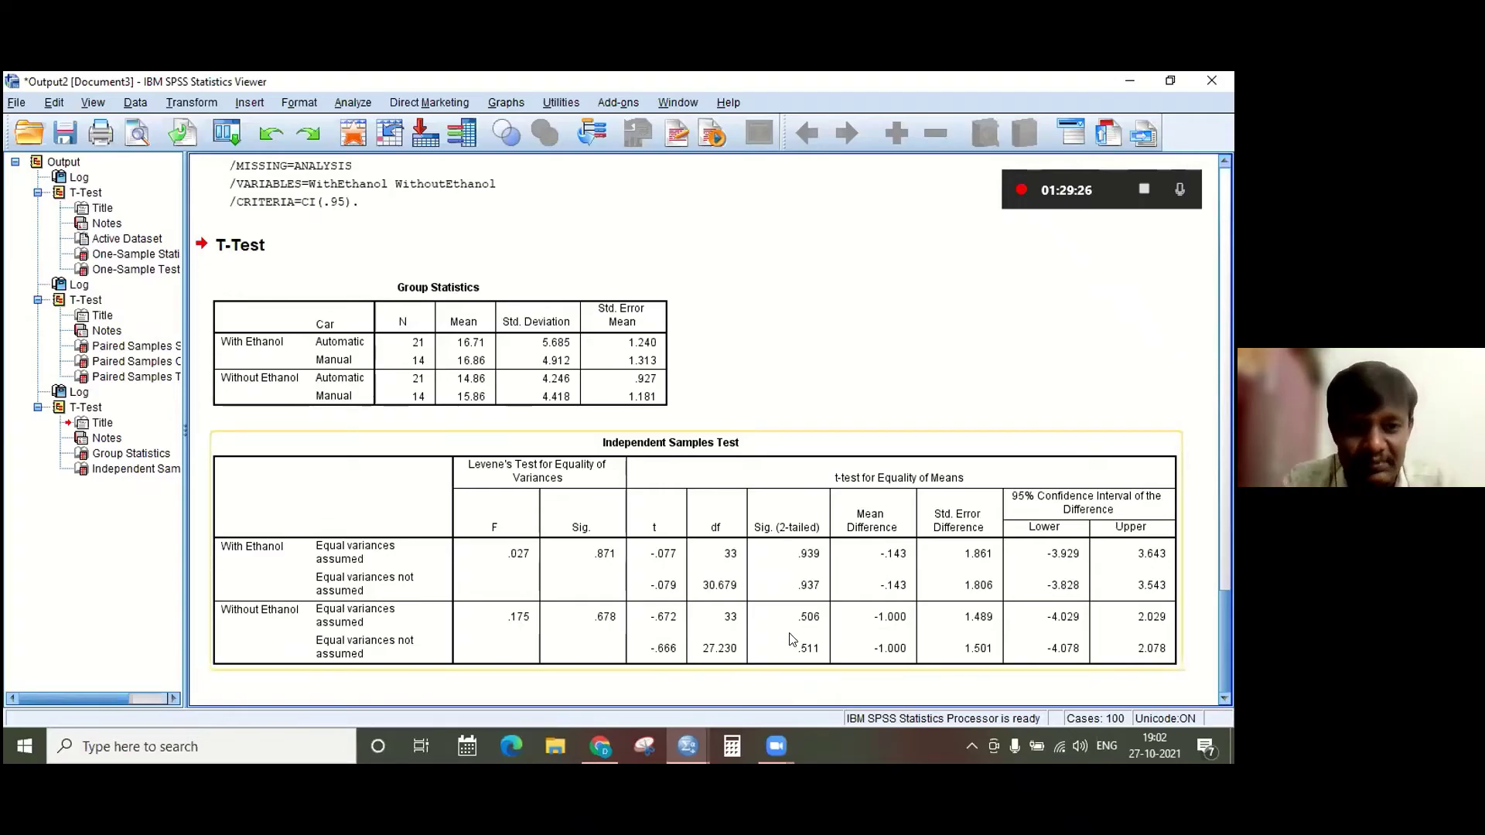
{"action": "left_click", "coordinate": [681, 344]}
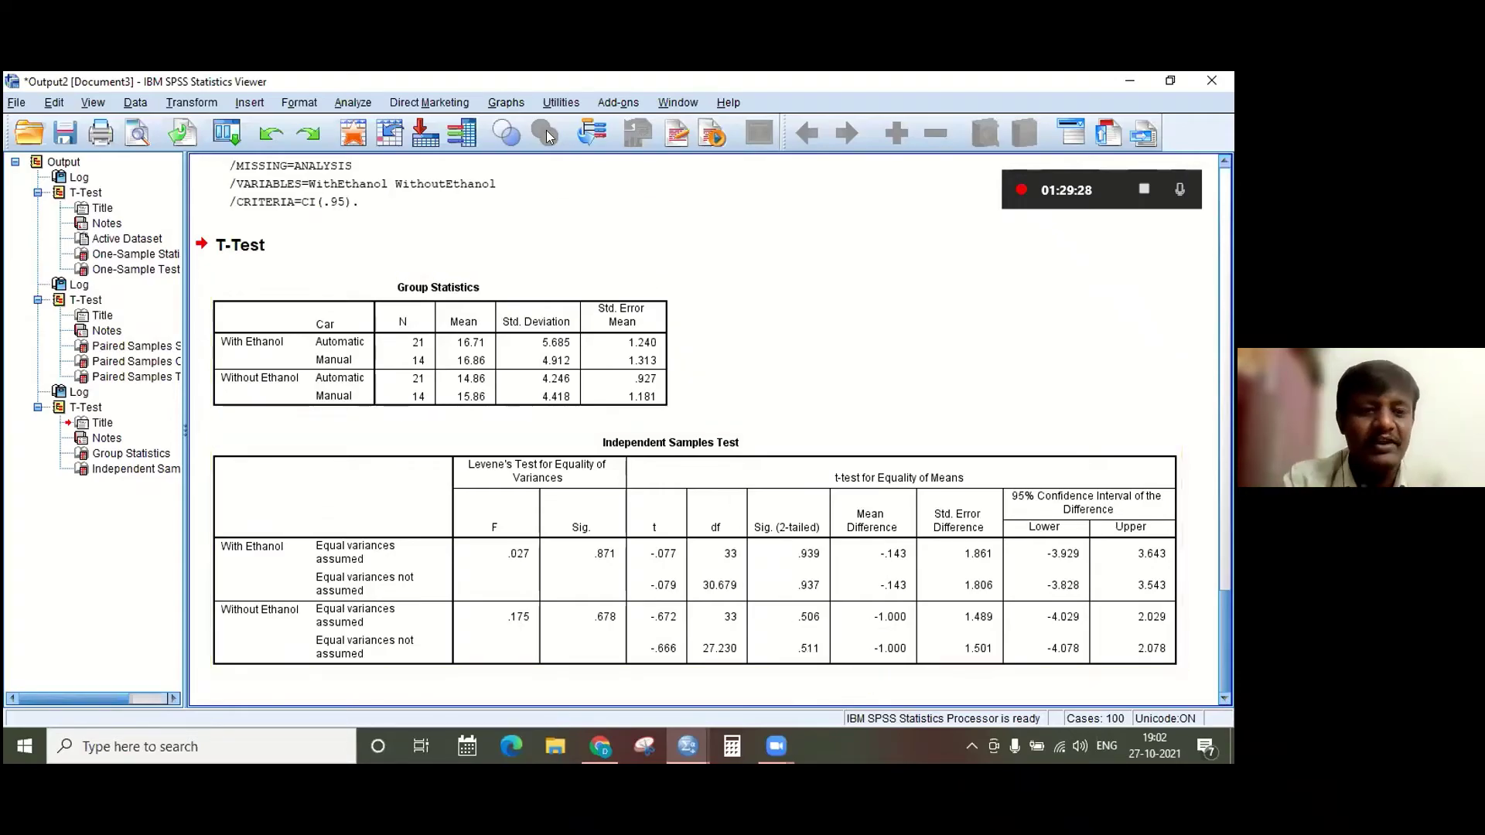
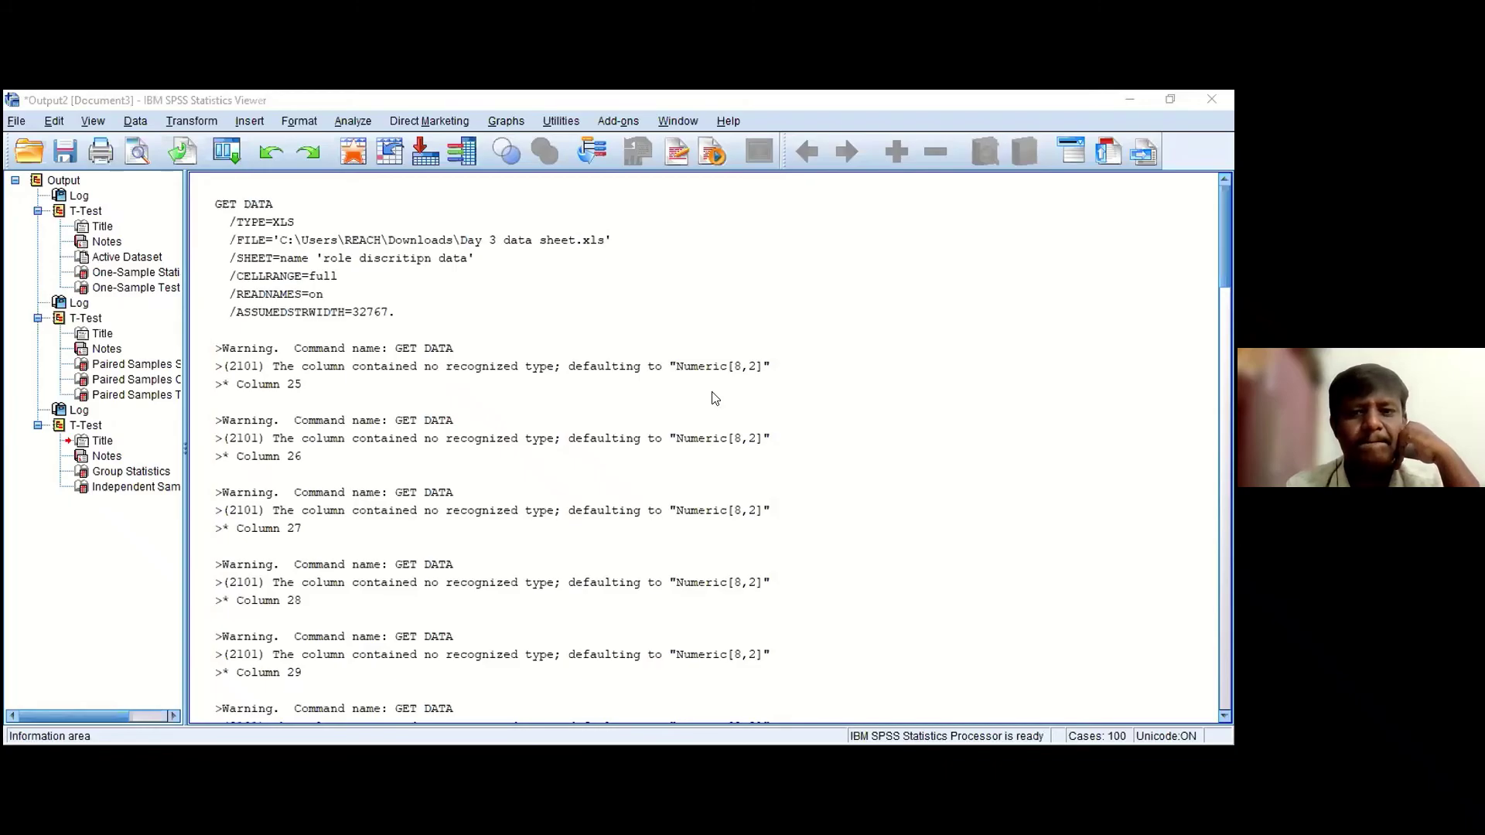
Review the one-sample and paired samples t-test tables in the output, comparing the With Ethanol and Without Ethanol results.
{"action": "scroll", "coordinate": [715, 397], "scroll_direction": "down", "scroll_amount": 10}
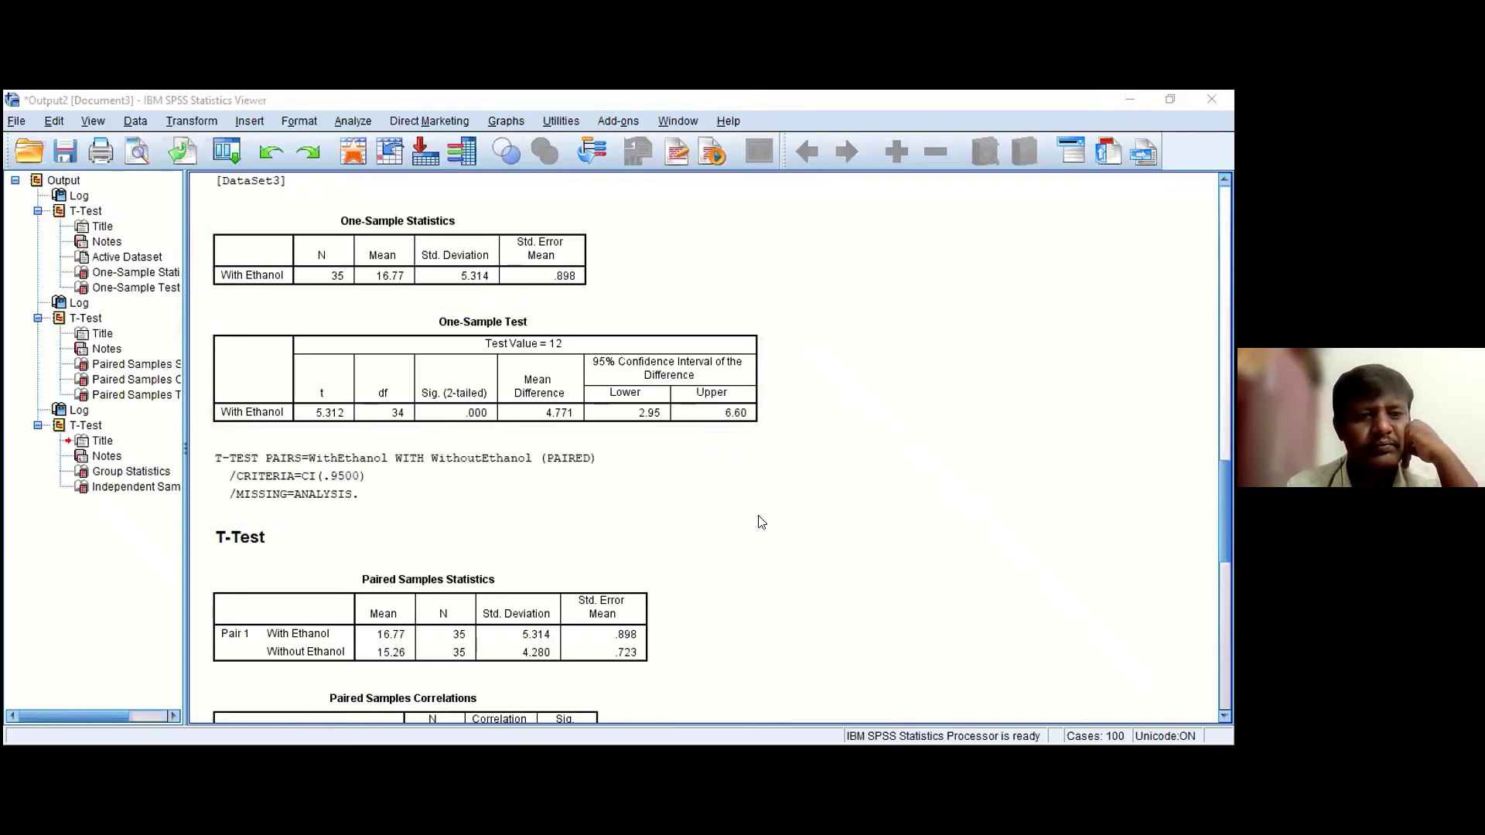
{"action": "scroll", "coordinate": [759, 522], "scroll_direction": "down", "scroll_amount": 6}
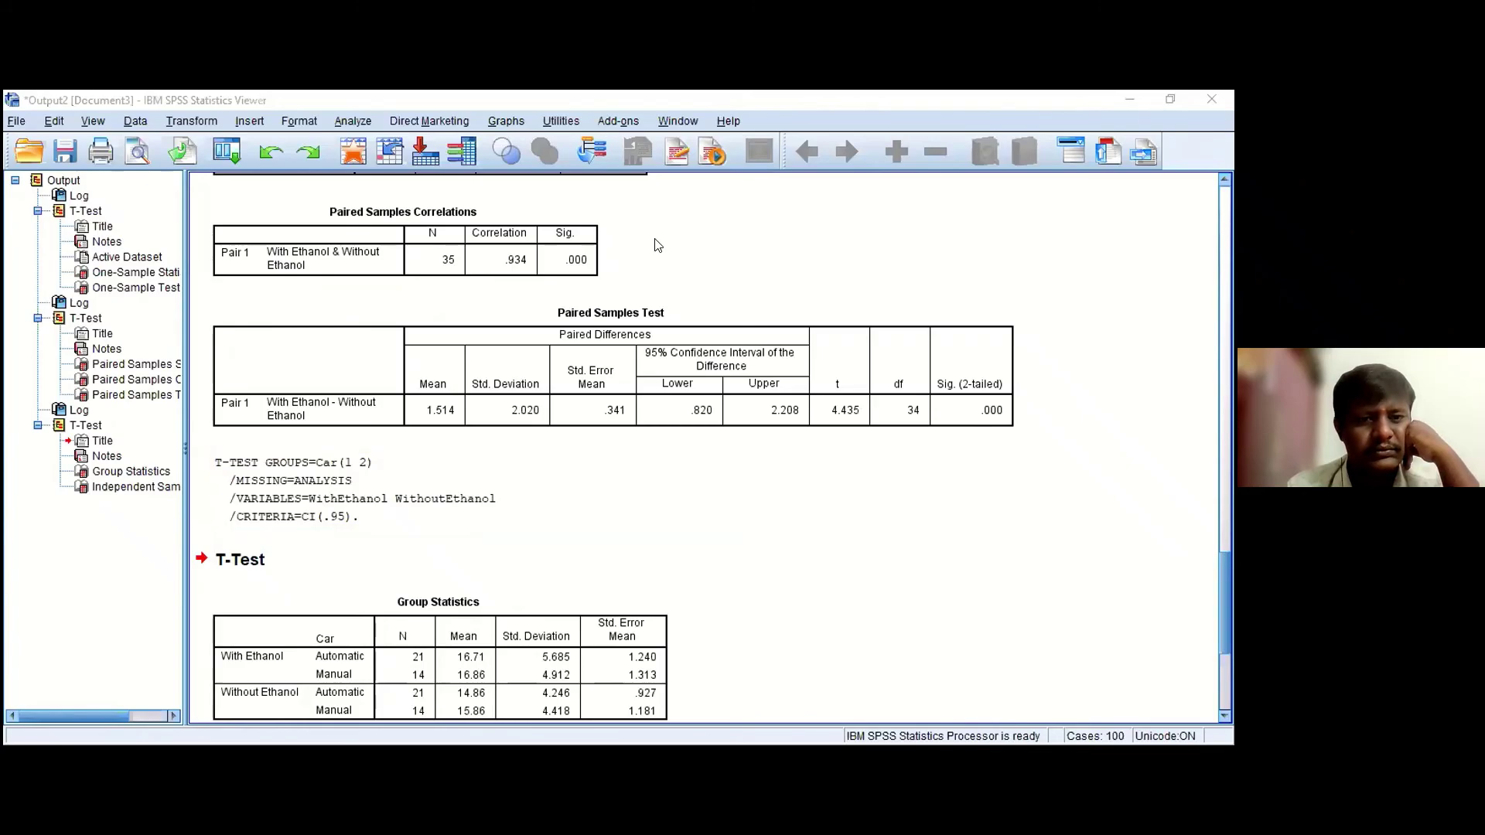
{"action": "scroll", "coordinate": [658, 245], "scroll_direction": "up", "scroll_amount": 3}
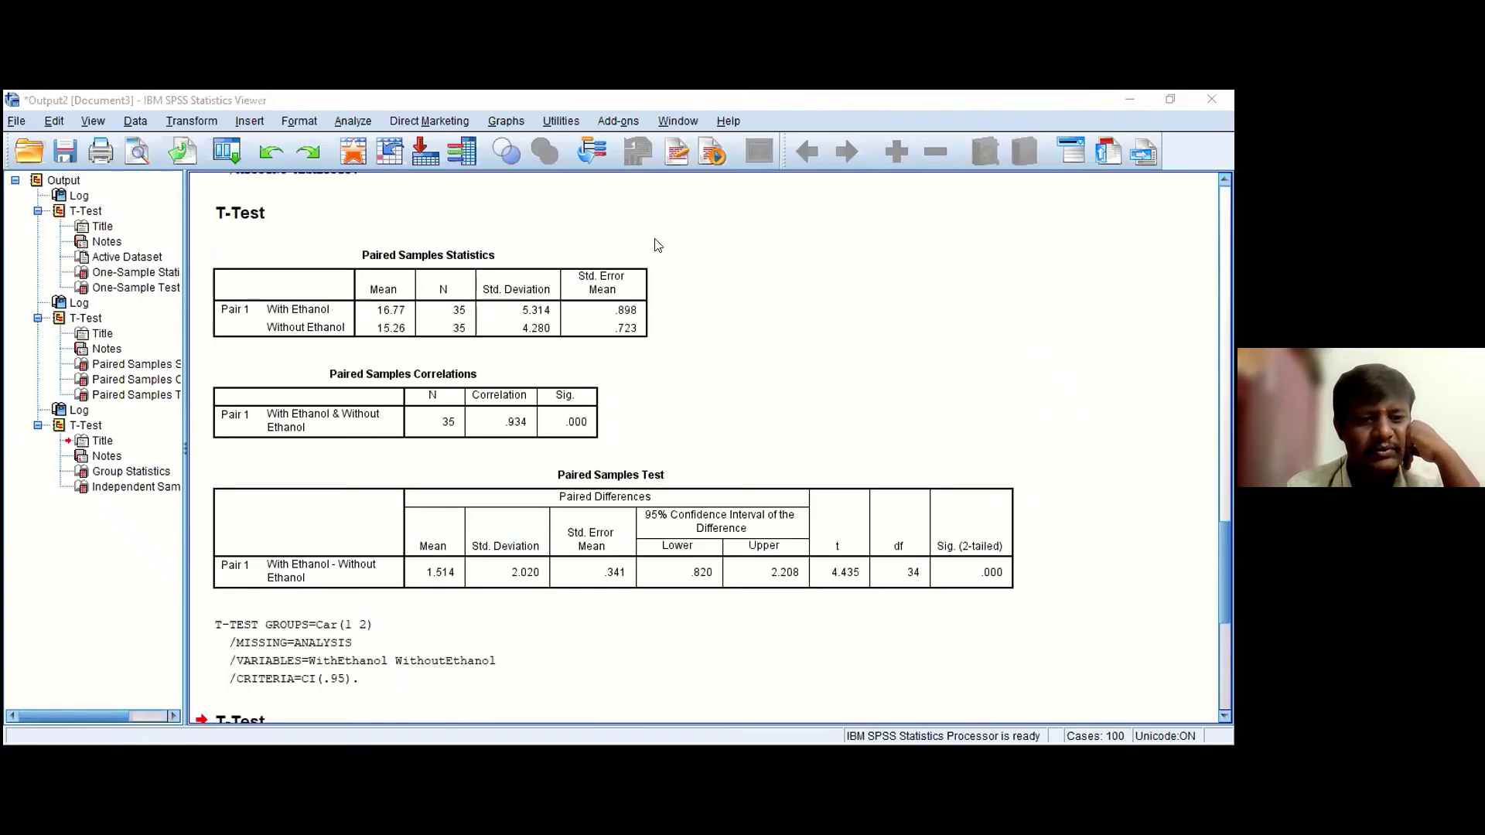
{"action": "scroll", "coordinate": [657, 245], "scroll_direction": "up", "scroll_amount": 5}
{"action": "scroll", "coordinate": [657, 245], "scroll_direction": "down", "scroll_amount": 2}
{"action": "scroll", "coordinate": [657, 245], "scroll_direction": "up", "scroll_amount": 6}
{"action": "scroll", "coordinate": [657, 246], "scroll_direction": "down", "scroll_amount": 6}
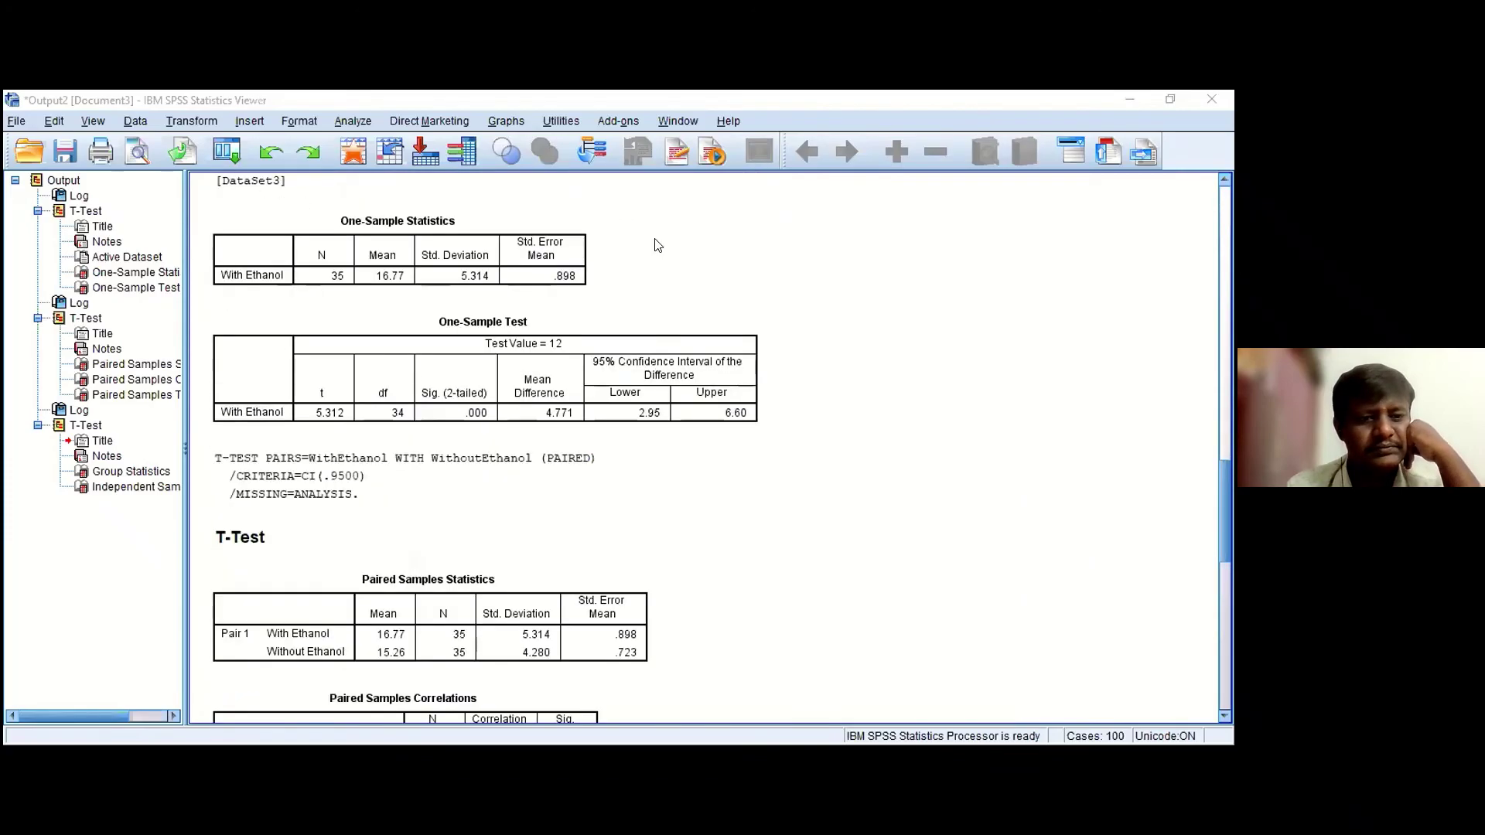
Examine the One-Sample Statistics and One-Sample Test tables for With Ethanol together with their T-Test syntax.
{"action": "left_click", "coordinate": [1222, 181]}
{"action": "left_click", "coordinate": [1222, 181]}
{"action": "left_click", "coordinate": [1222, 181]}
{"action": "left_click", "coordinate": [1222, 181]}
{"action": "left_click", "coordinate": [1223, 181]}
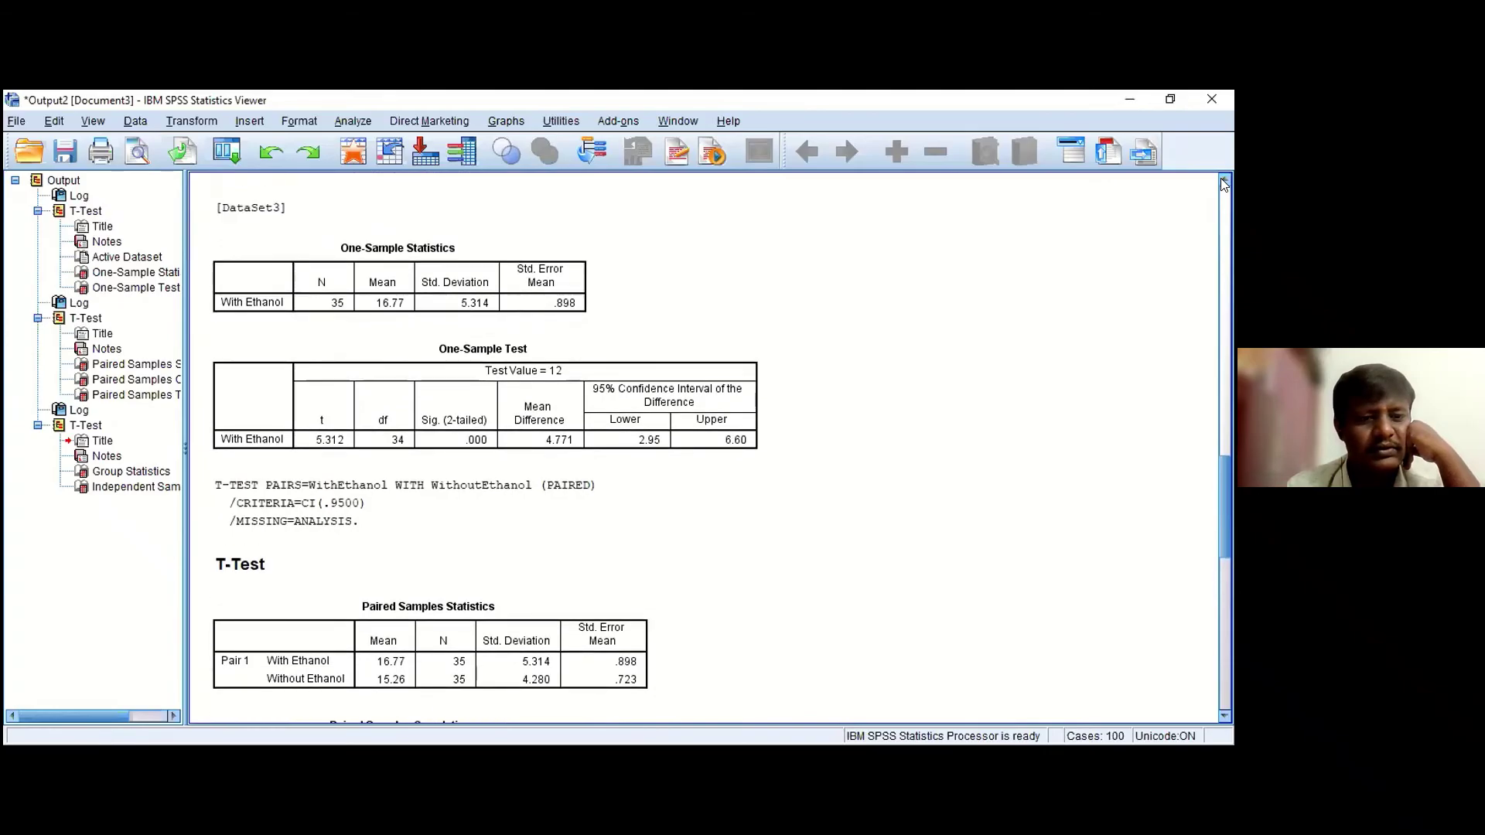
{"action": "left_click", "coordinate": [1222, 181]}
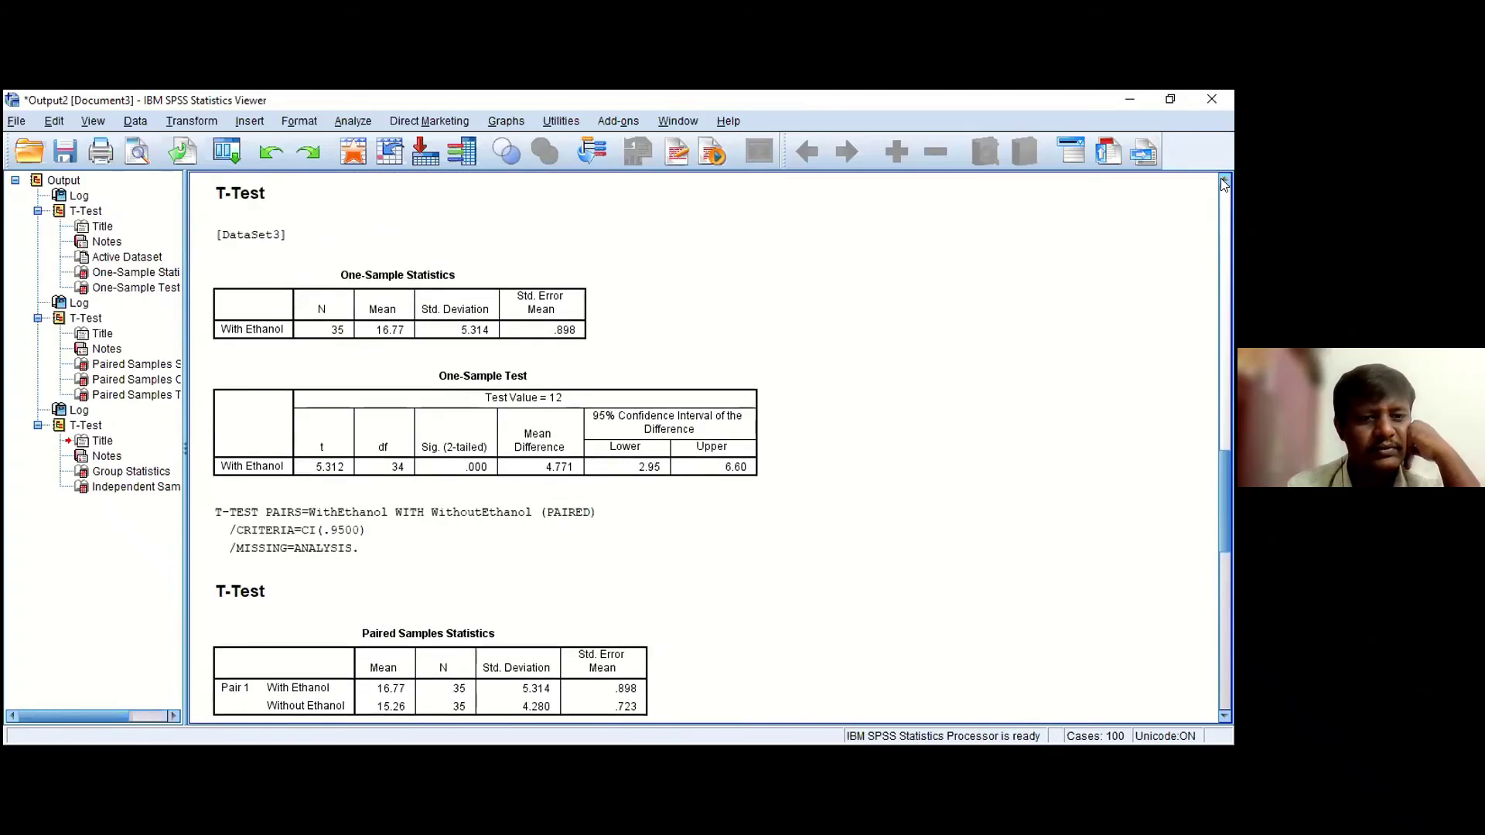
{"action": "left_click", "coordinate": [1223, 181]}
{"action": "left_click", "coordinate": [1222, 181]}
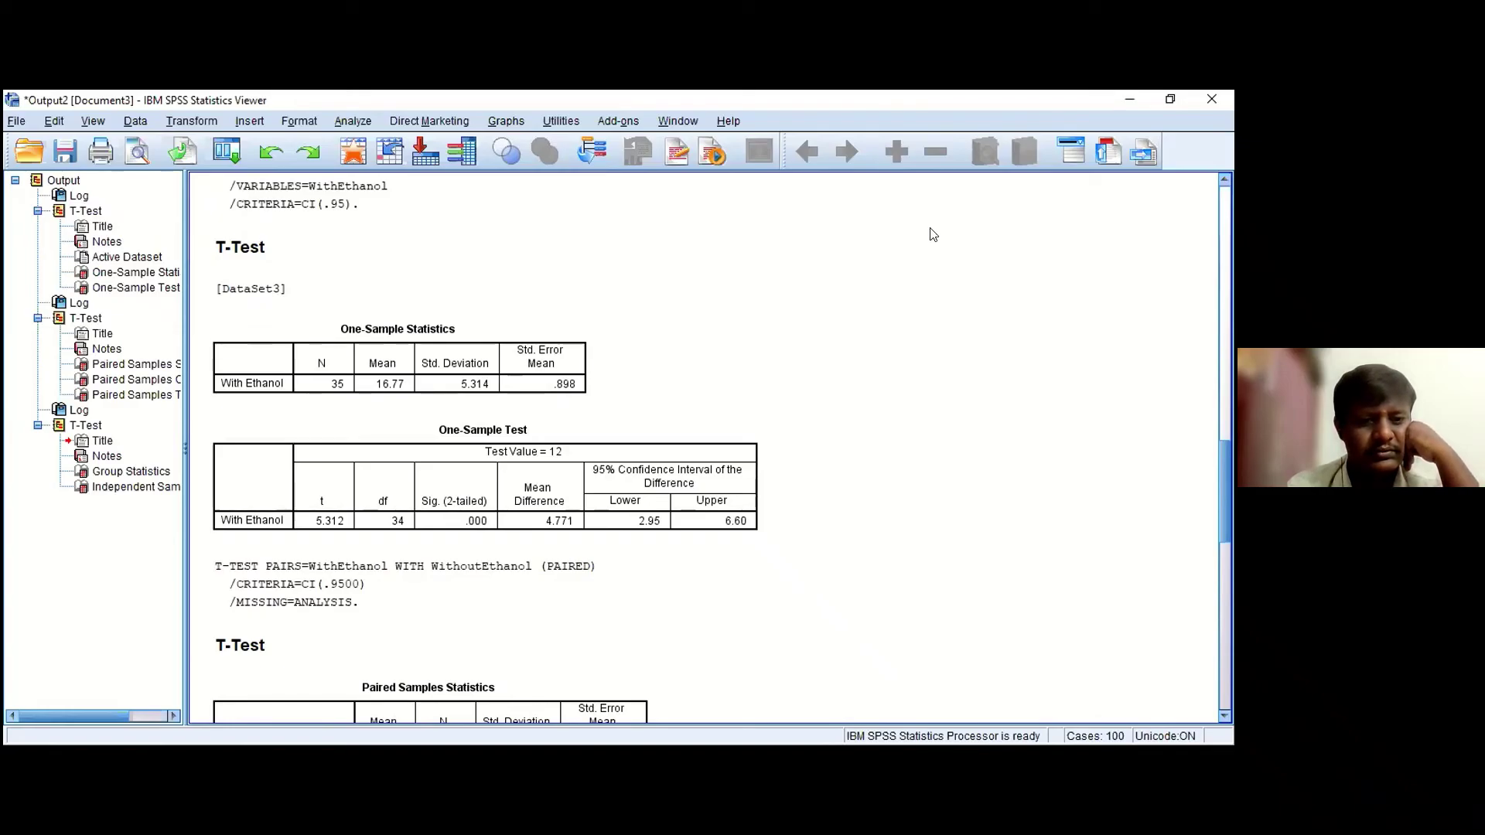
{"action": "left_click", "coordinate": [1225, 181]}
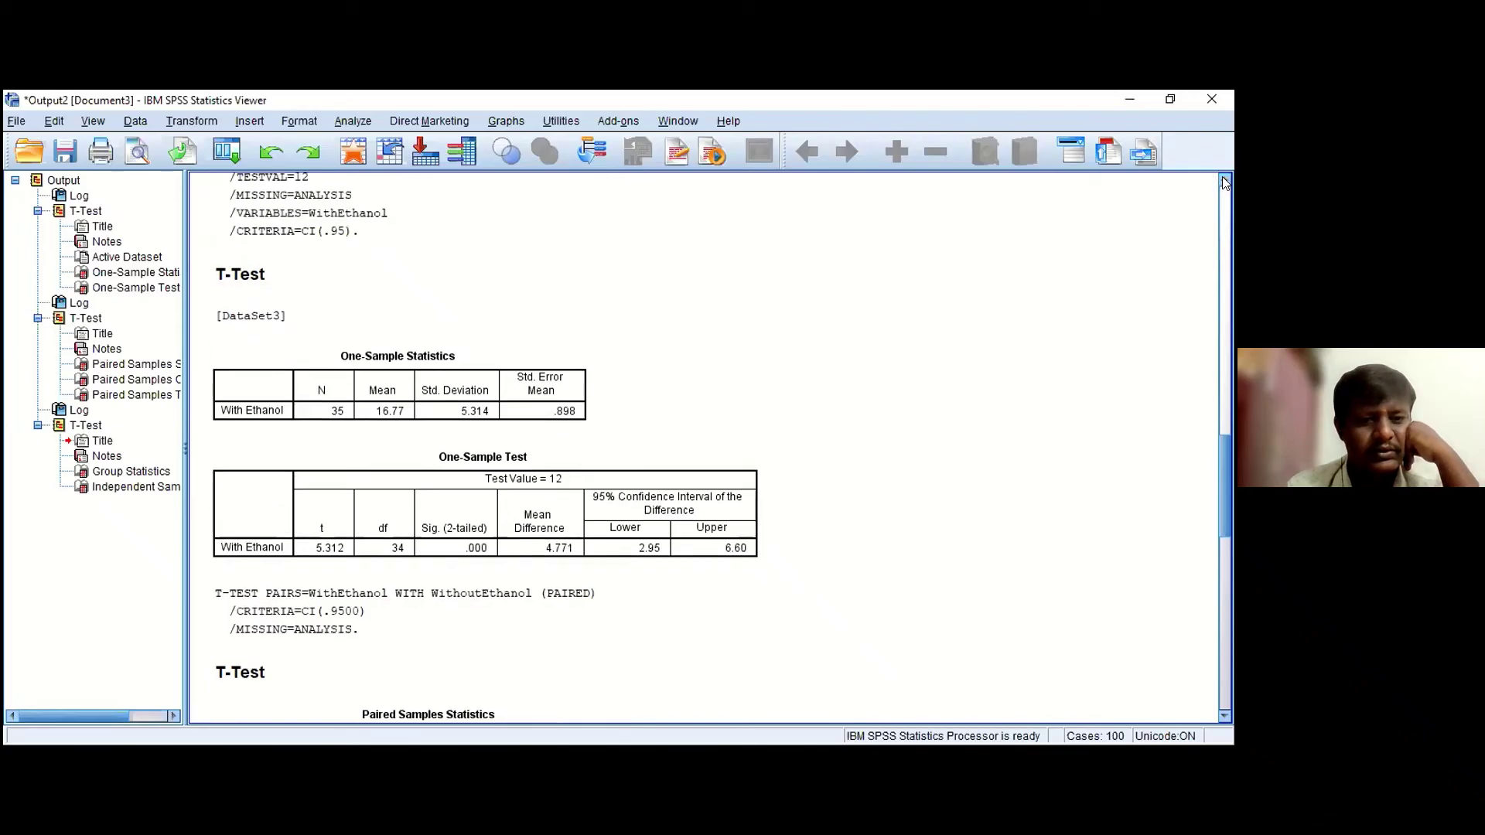
Check the One-Sample T Test setup for With Ethanol with test value 12 and close the dialog without running it.
{"action": "left_click", "coordinate": [646, 283]}
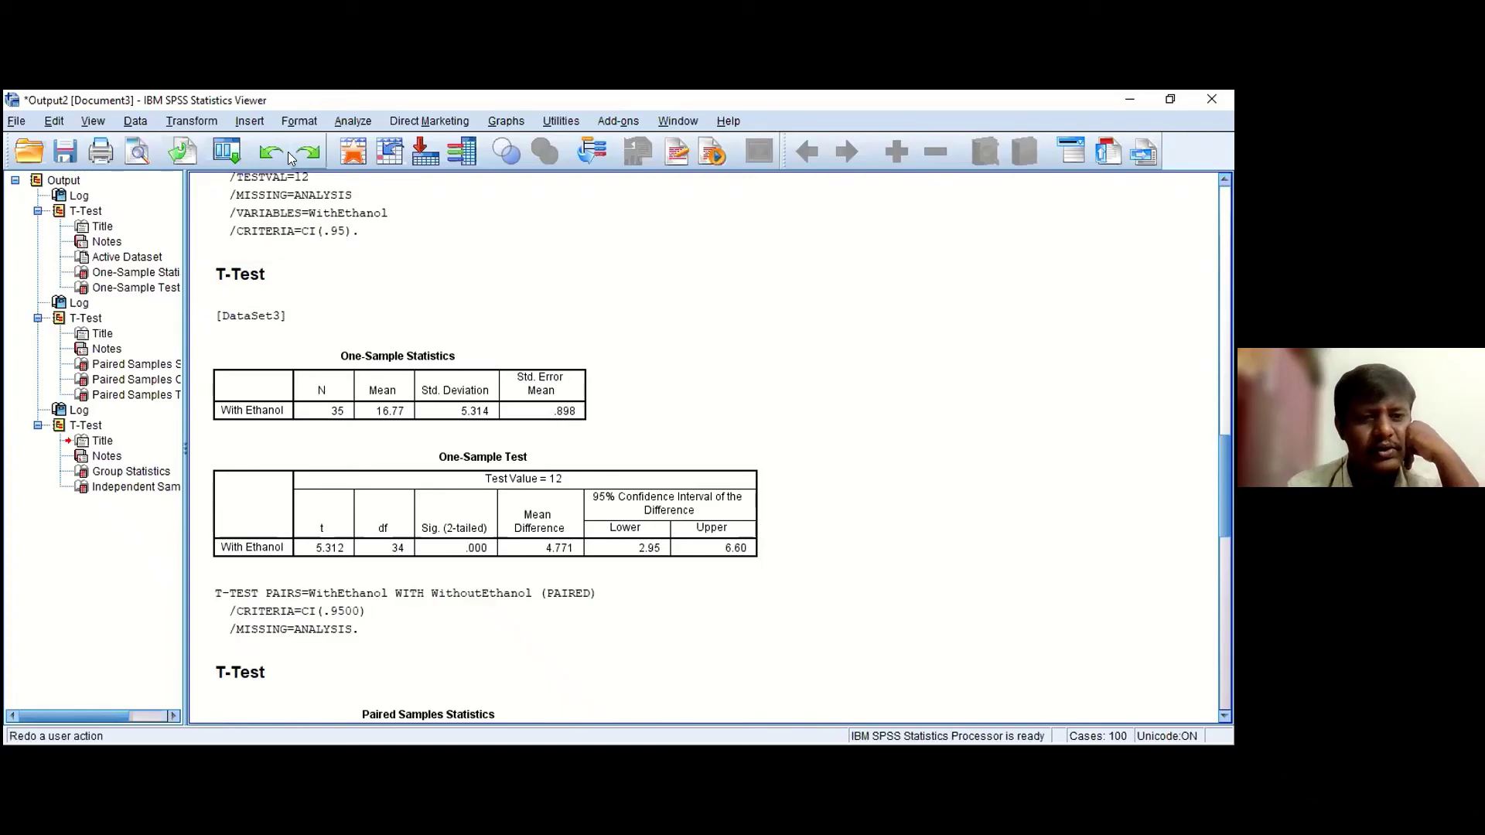
{"action": "left_click", "coordinate": [226, 551]}
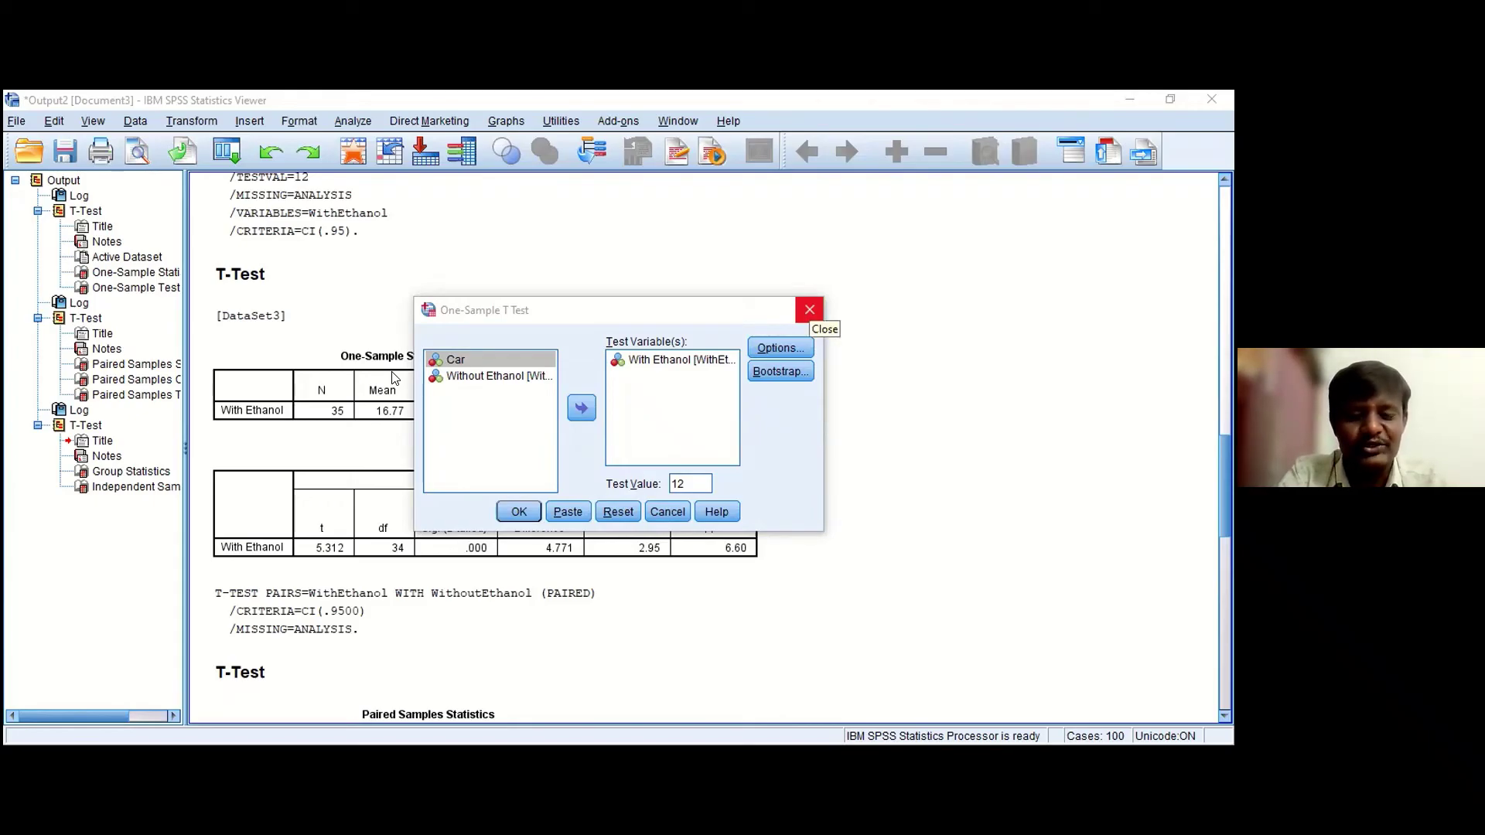
{"action": "left_click", "coordinate": [810, 310]}
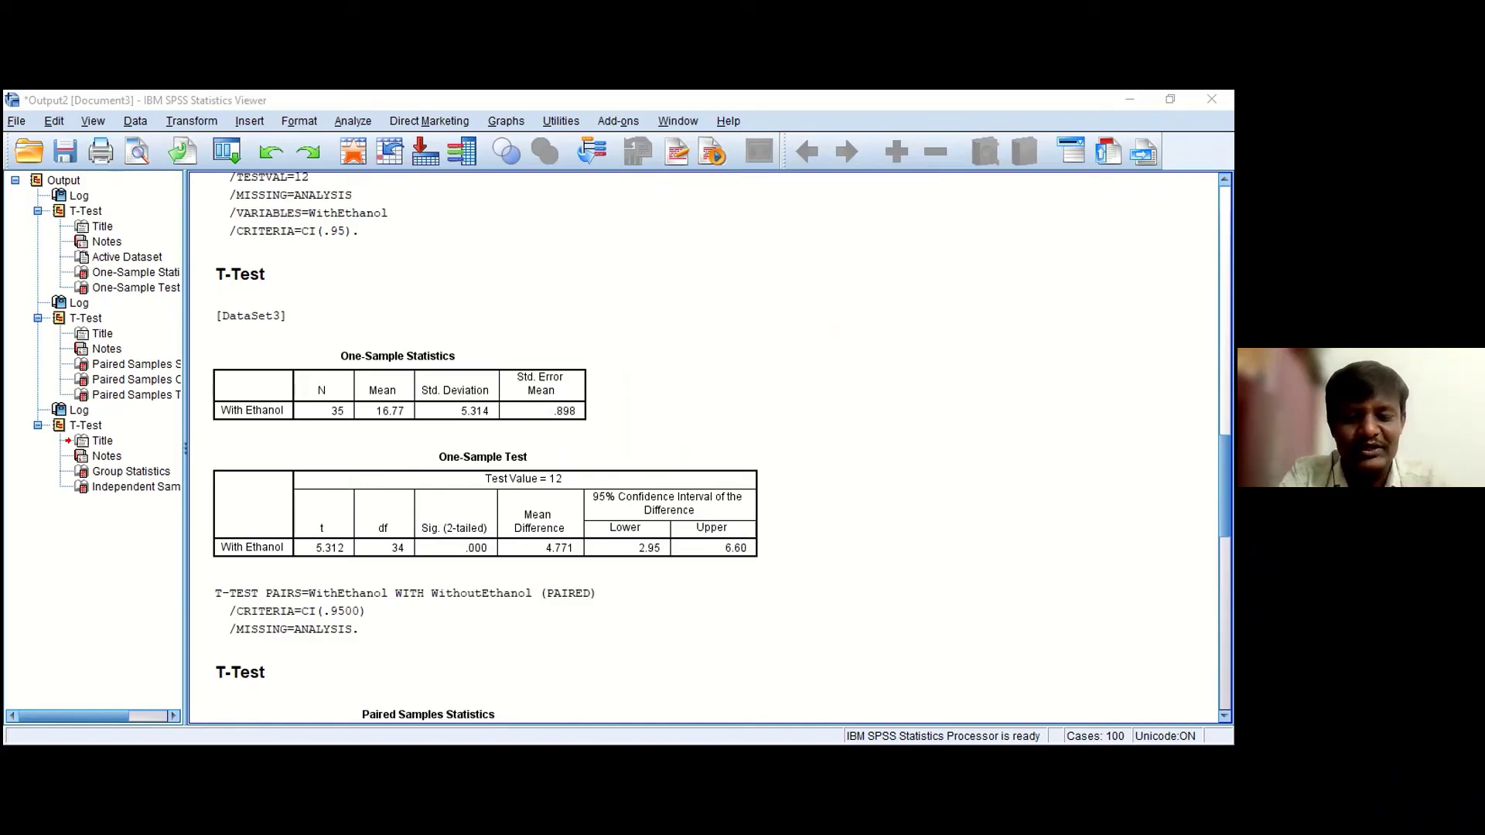